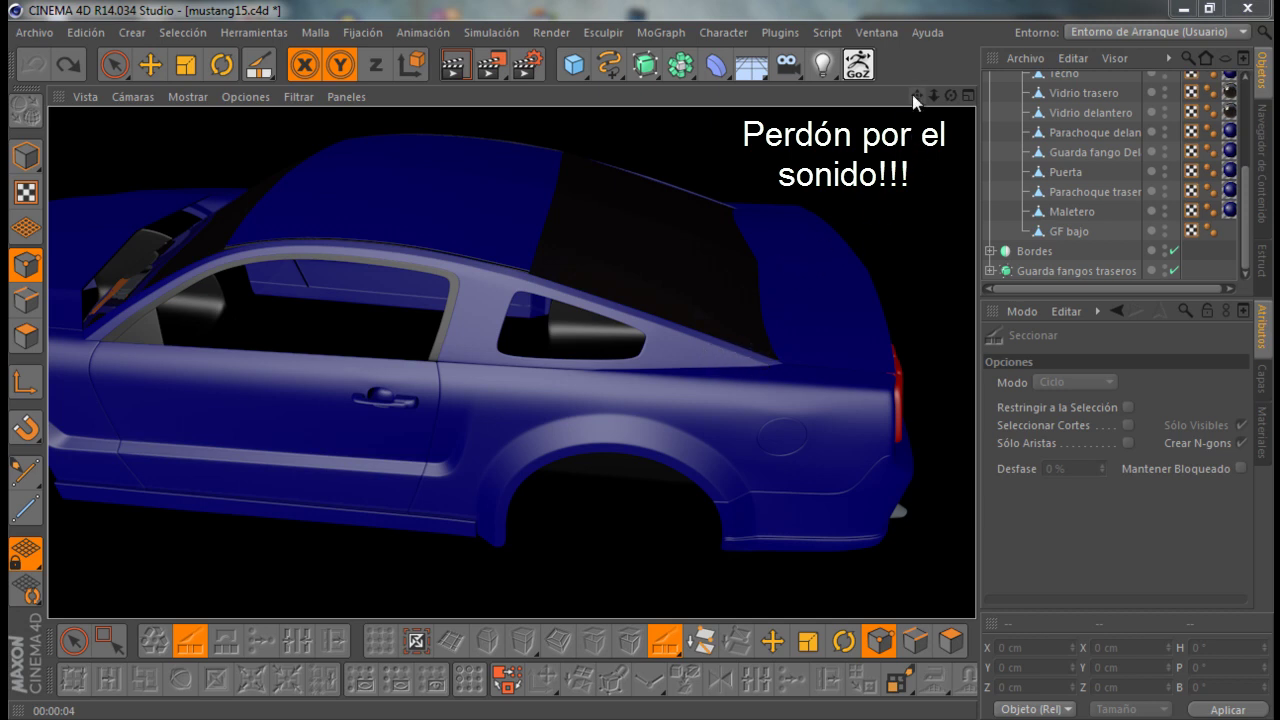
Orbit from the render preview to an editor view looking down on the Mustang's roof
mouse_move(951, 95)
left_mouse_down()
mouse_move(632, 360)
mouse_move(642, 368)
mouse_move(748, 257)
mouse_move(700, 271)
mouse_move(760, 250)
left_mouse_up()
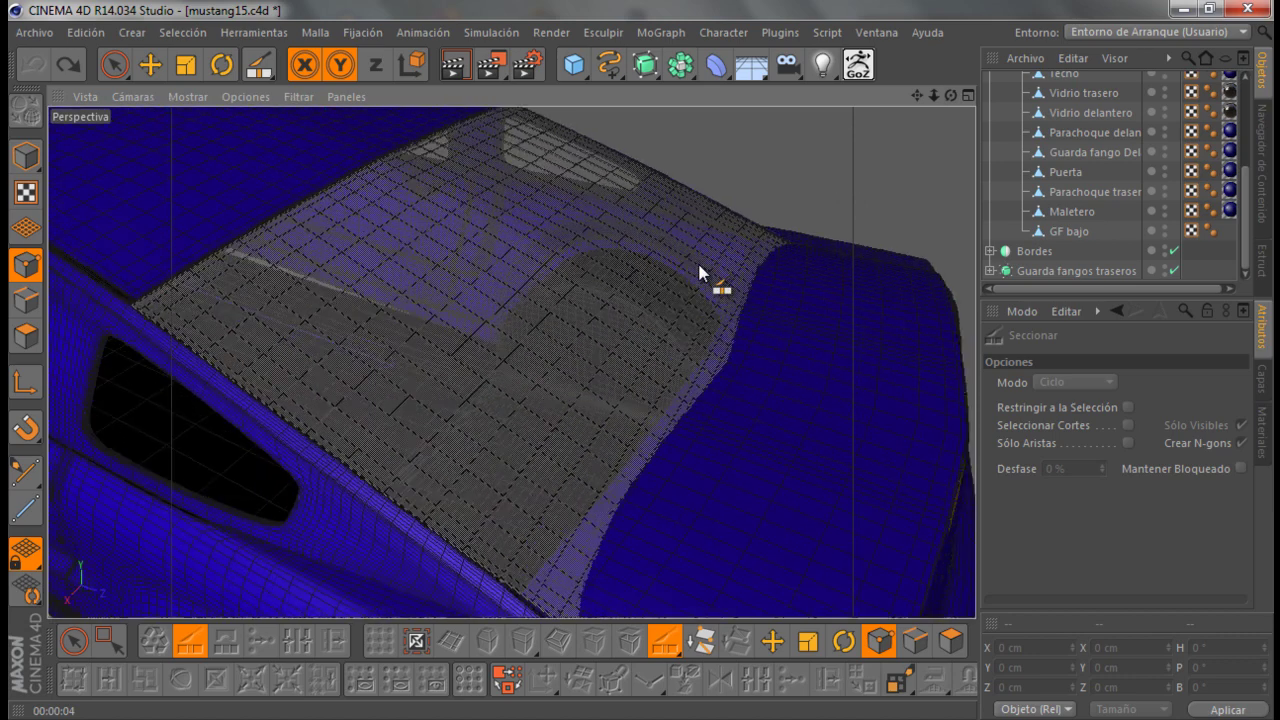
scroll(1025, 140, "up", 5)
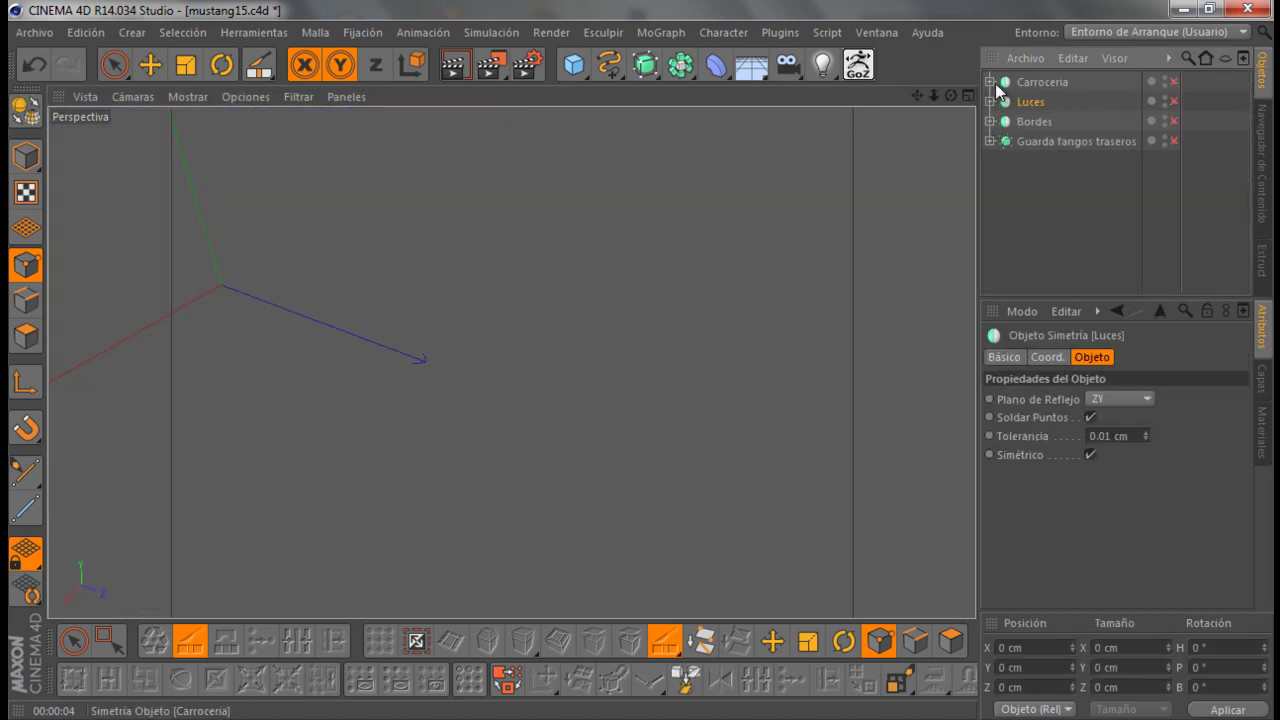
Hide the other car parts so only Vidrio trasero and Maletero stay visible
left_click(991, 82)
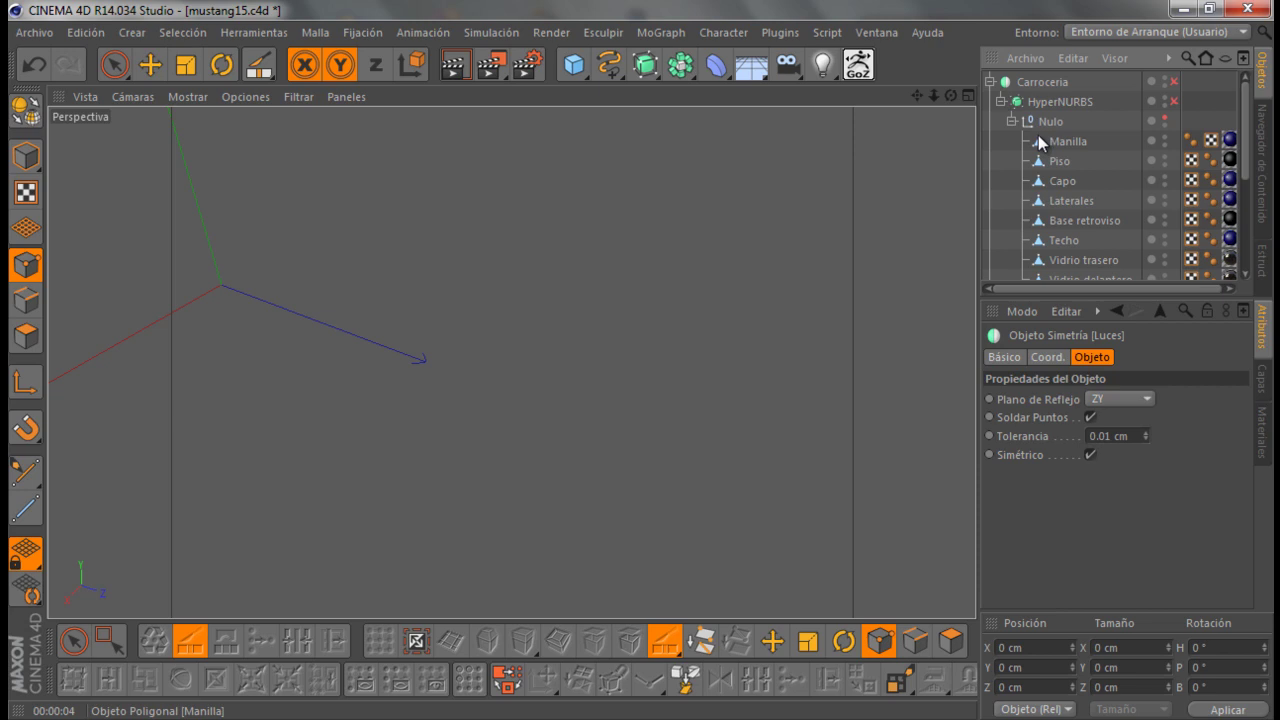
scroll(1068, 195, "down", 3)
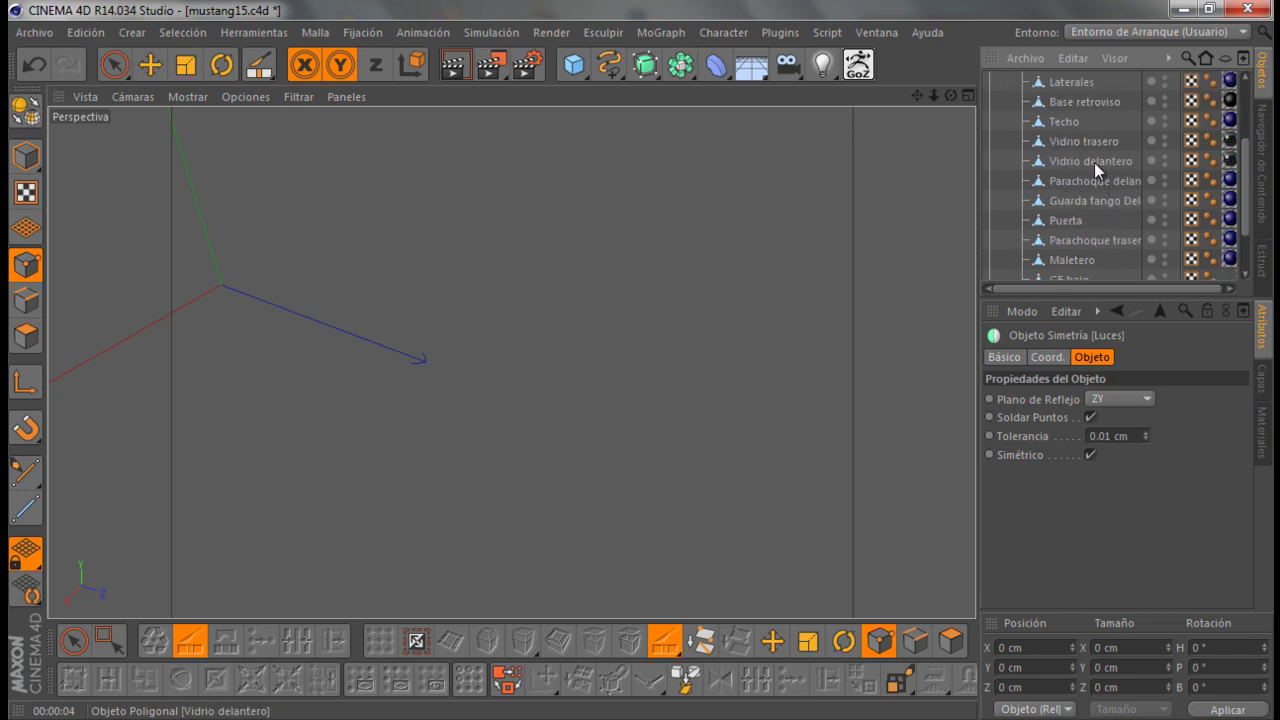
left_click(1164, 138)
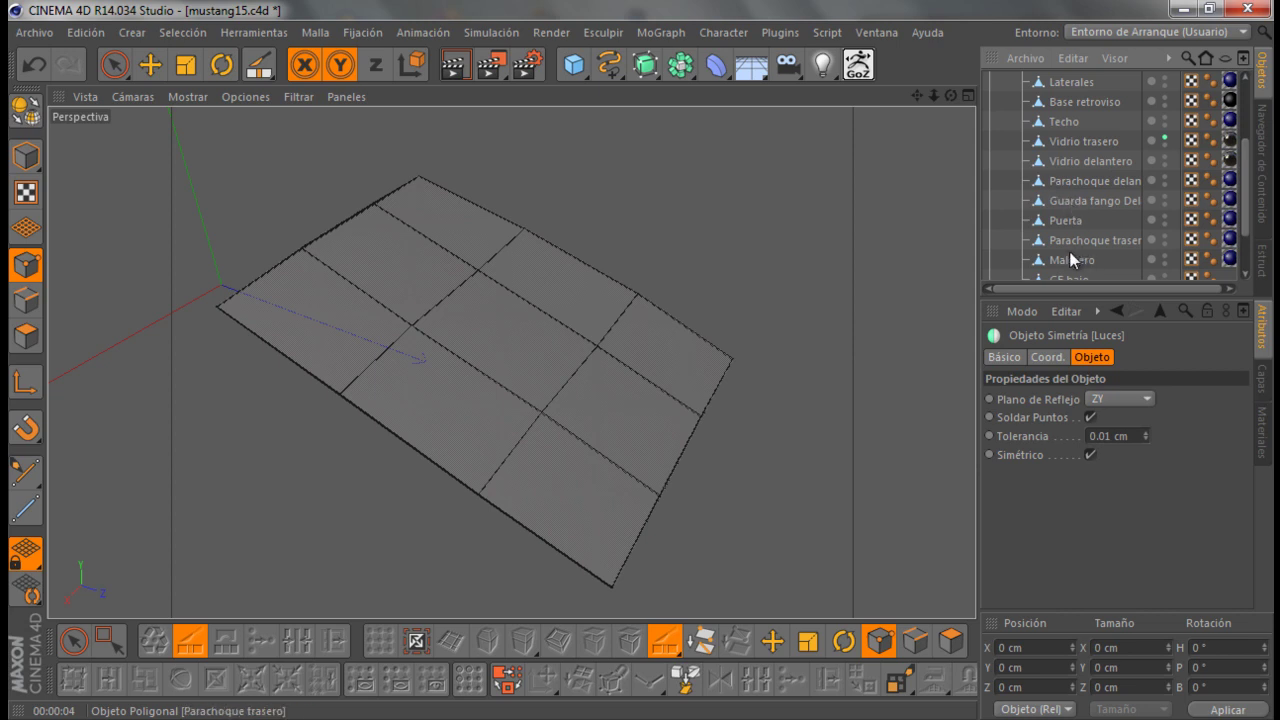
left_click(1164, 258)
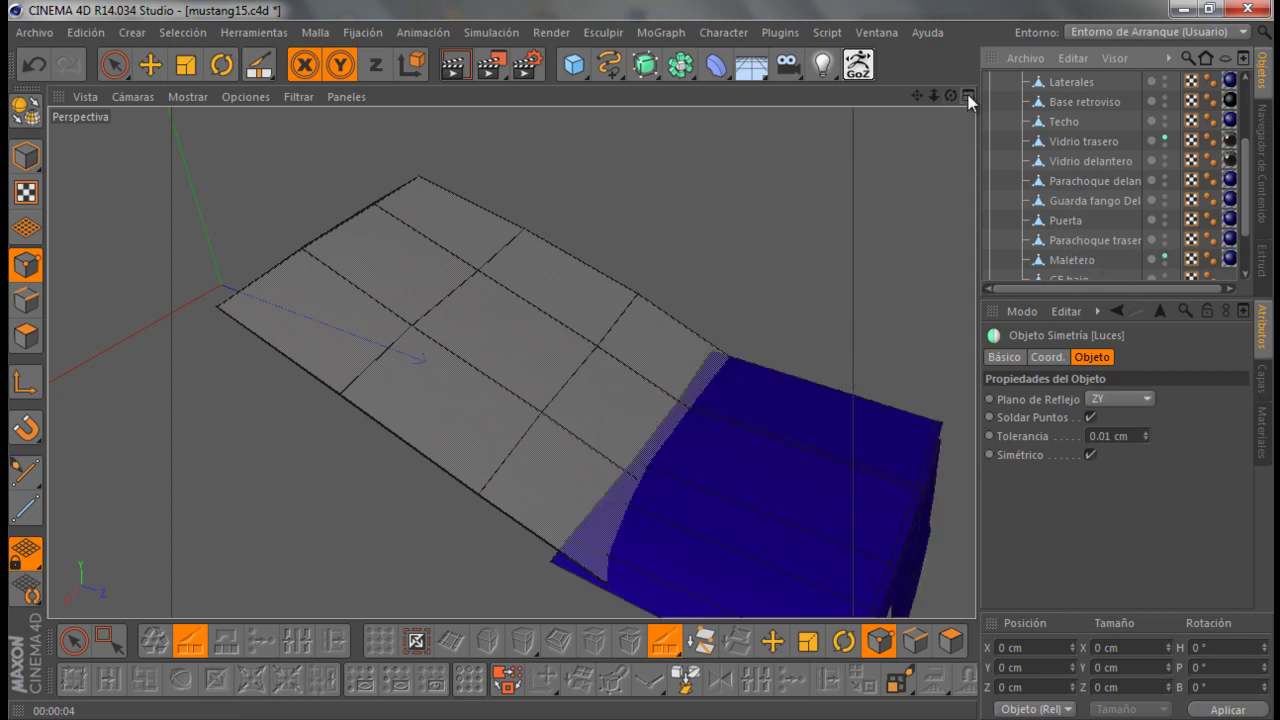
Switch to the Superior top camera and zoom in on the trunk and glass
left_click(119, 97)
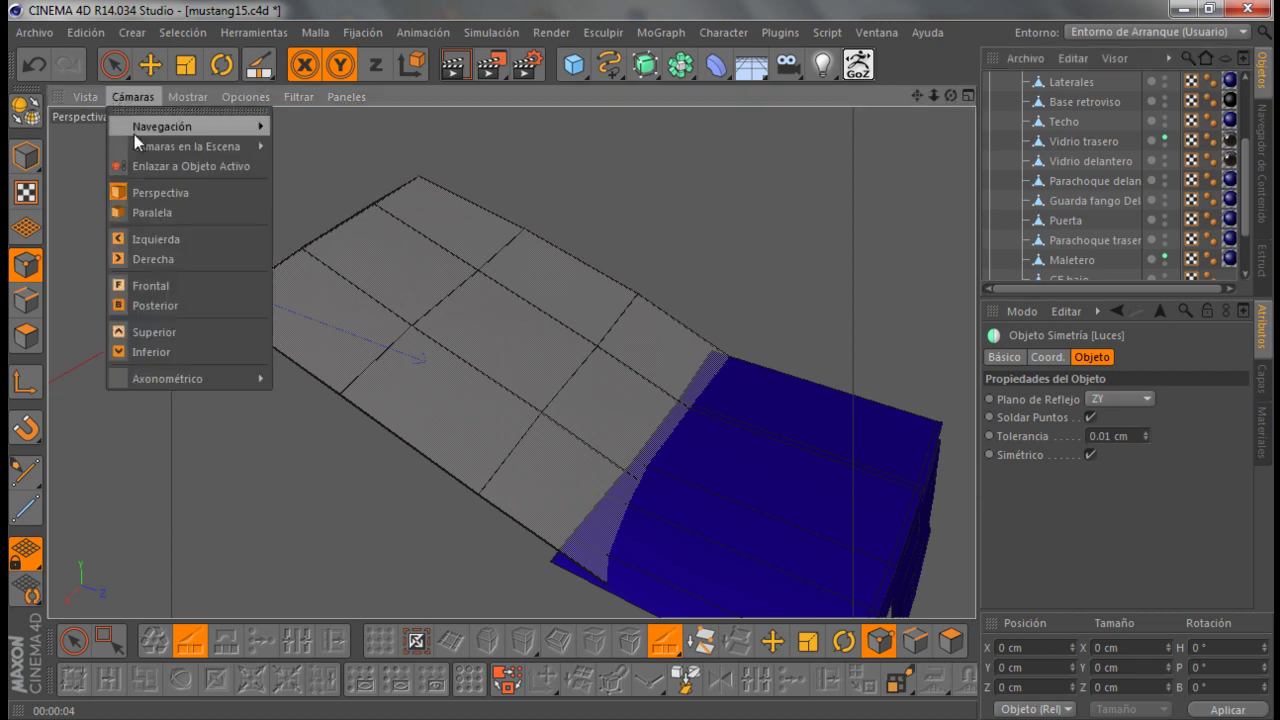
left_click(166, 331)
scroll(528, 258, "up", 1)
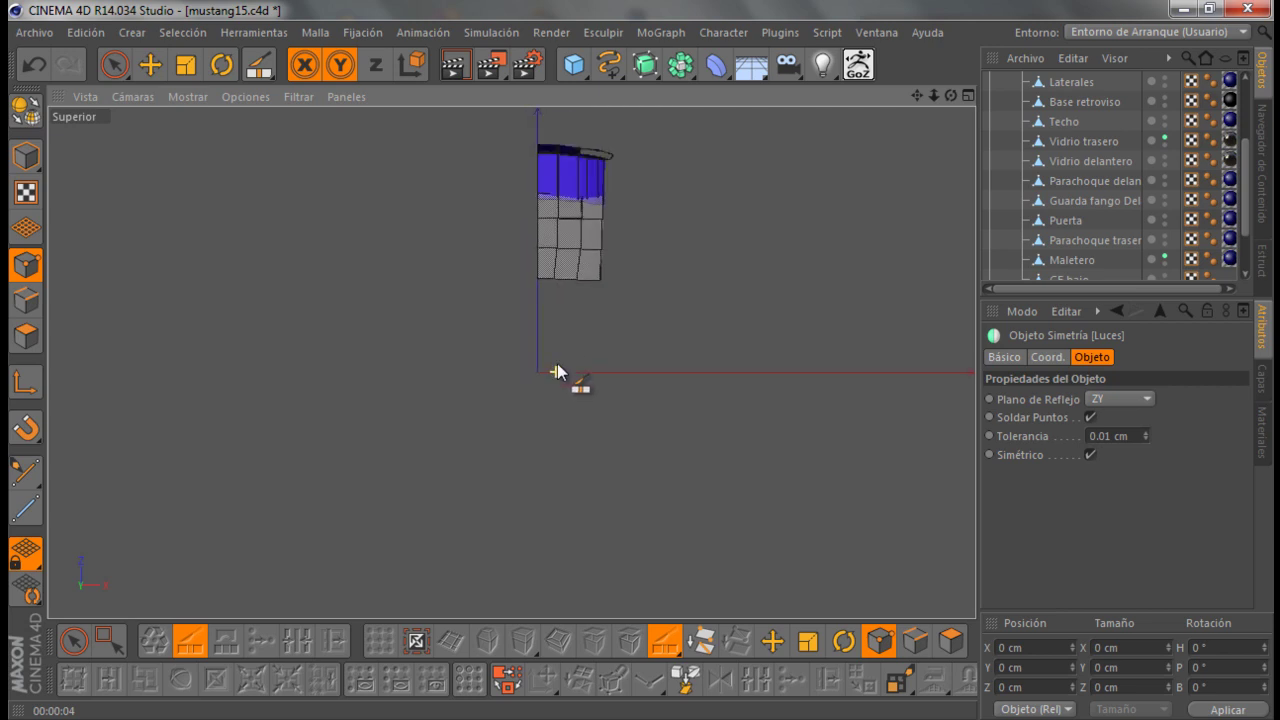
scroll(557, 366, "up", 2)
scroll(561, 202, "up", 2)
scroll(586, 200, "up", 2)
scroll(600, 224, "down", 2)
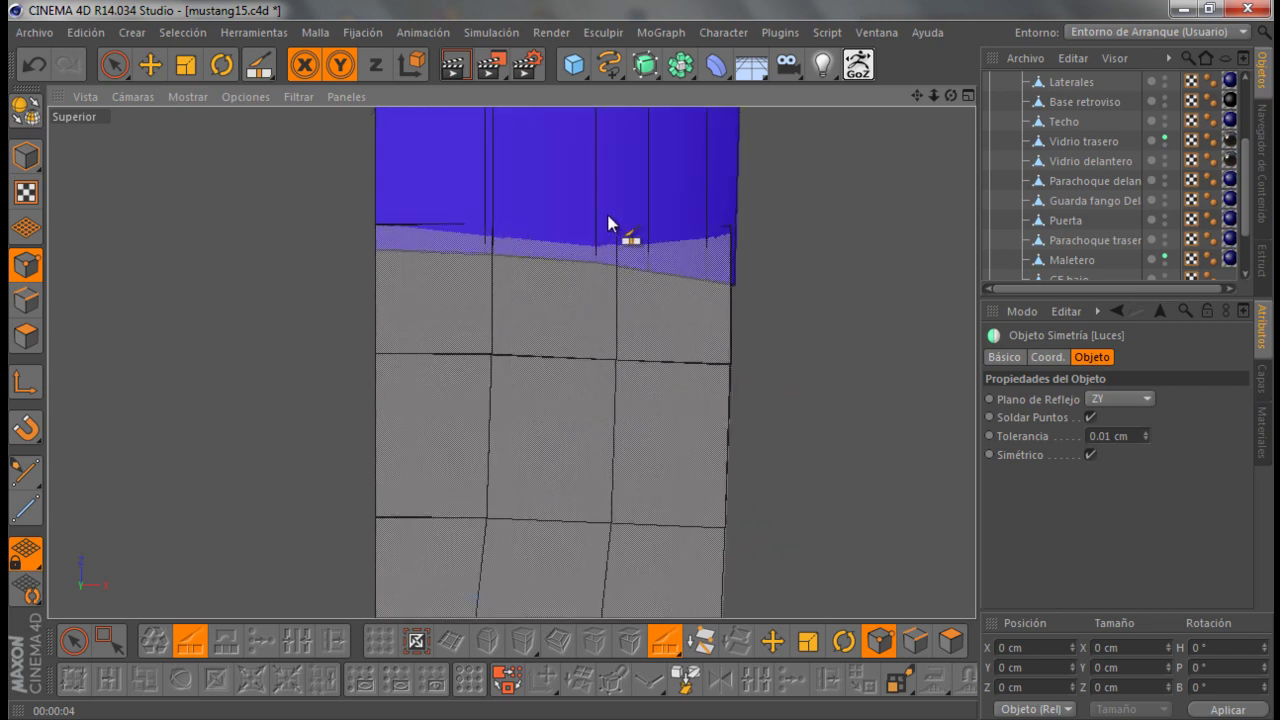
scroll(634, 226, "up", 2)
scroll(634, 235, "down", 1)
scroll(916, 241, "up", 1)
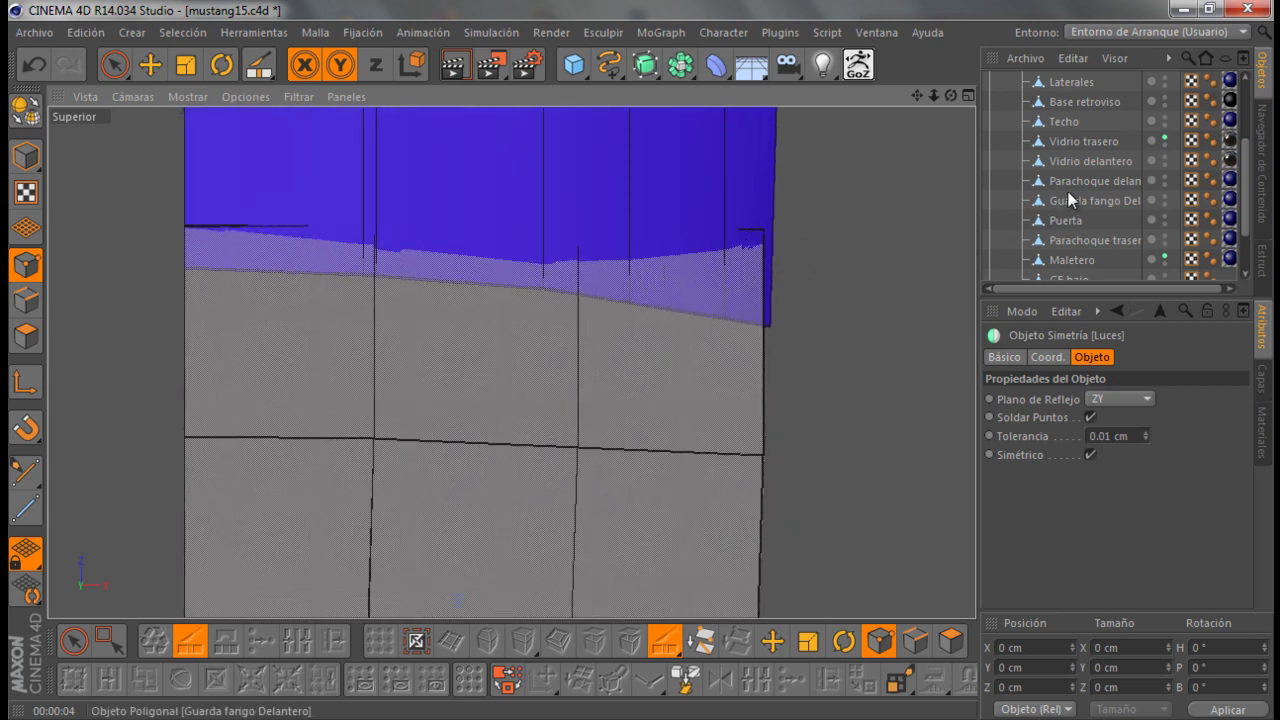
scroll(1075, 190, "up", 3)
Make the Laterales side mesh visible and select the Maletero trunk object
left_click(1165, 197)
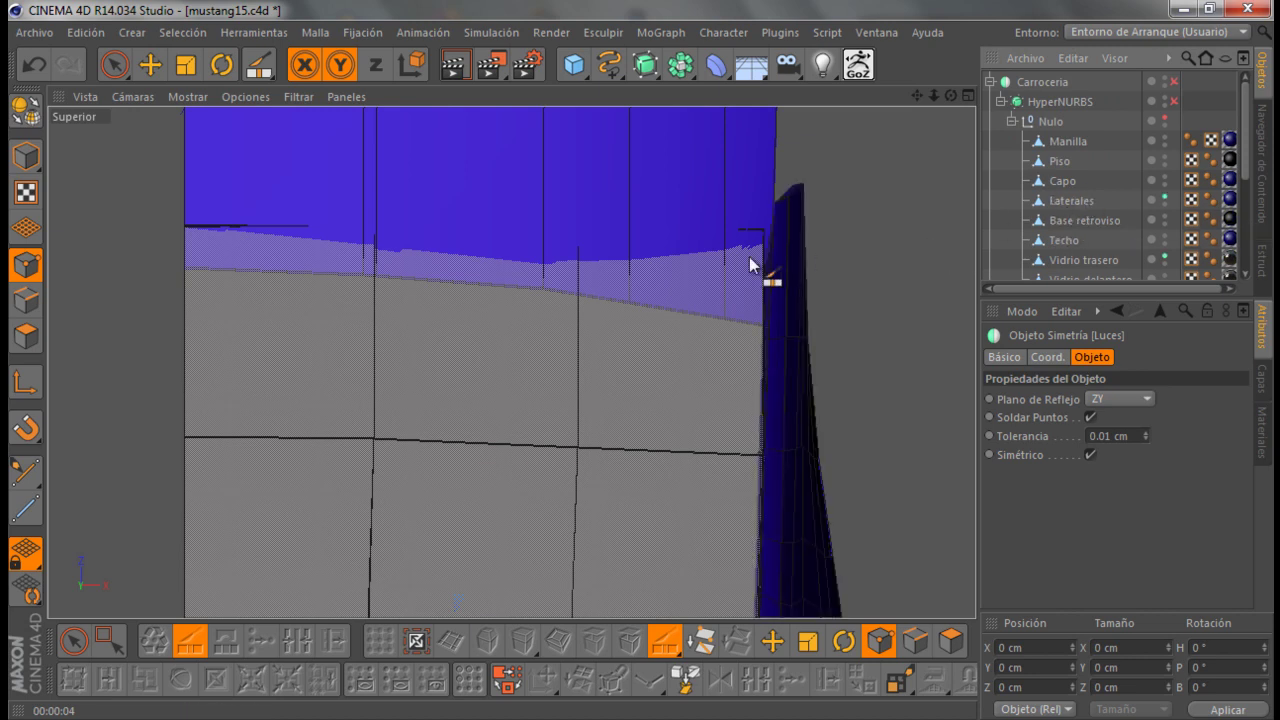
scroll(752, 265, "up", 1)
scroll(763, 266, "down", 1)
scroll(829, 251, "down", 1)
scroll(790, 284, "up", 1)
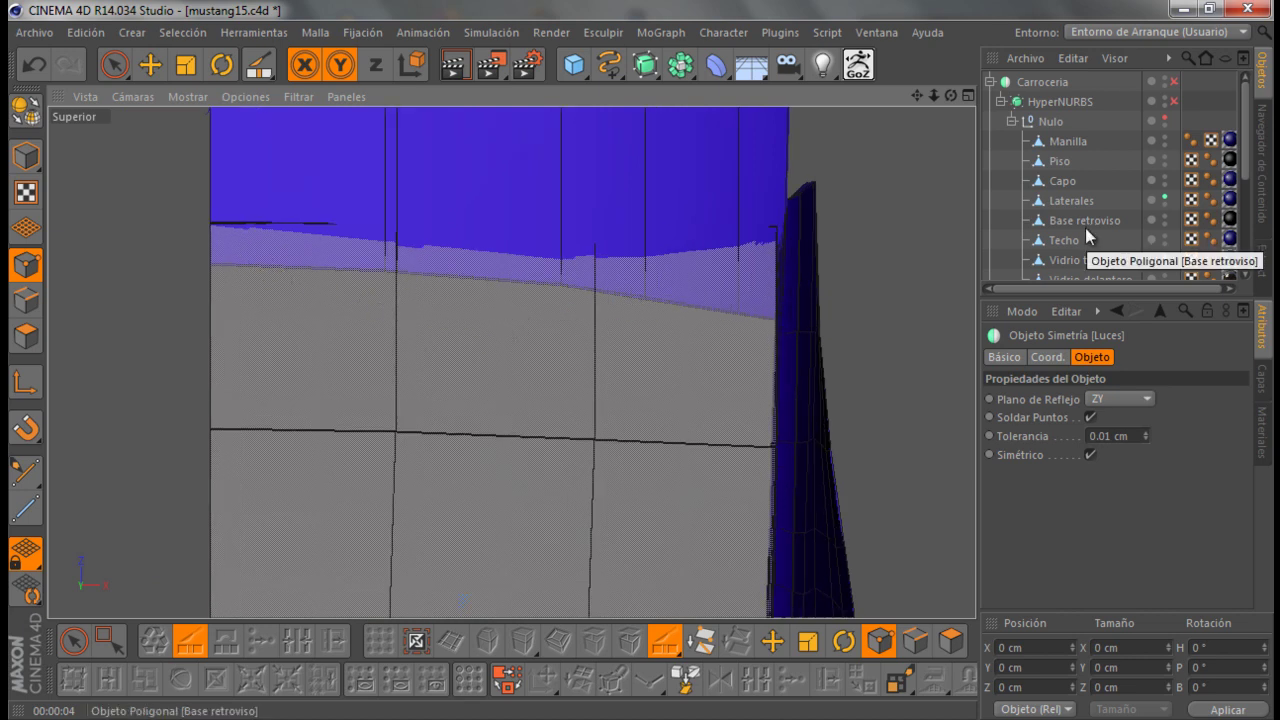
scroll(1085, 229, "down", 3)
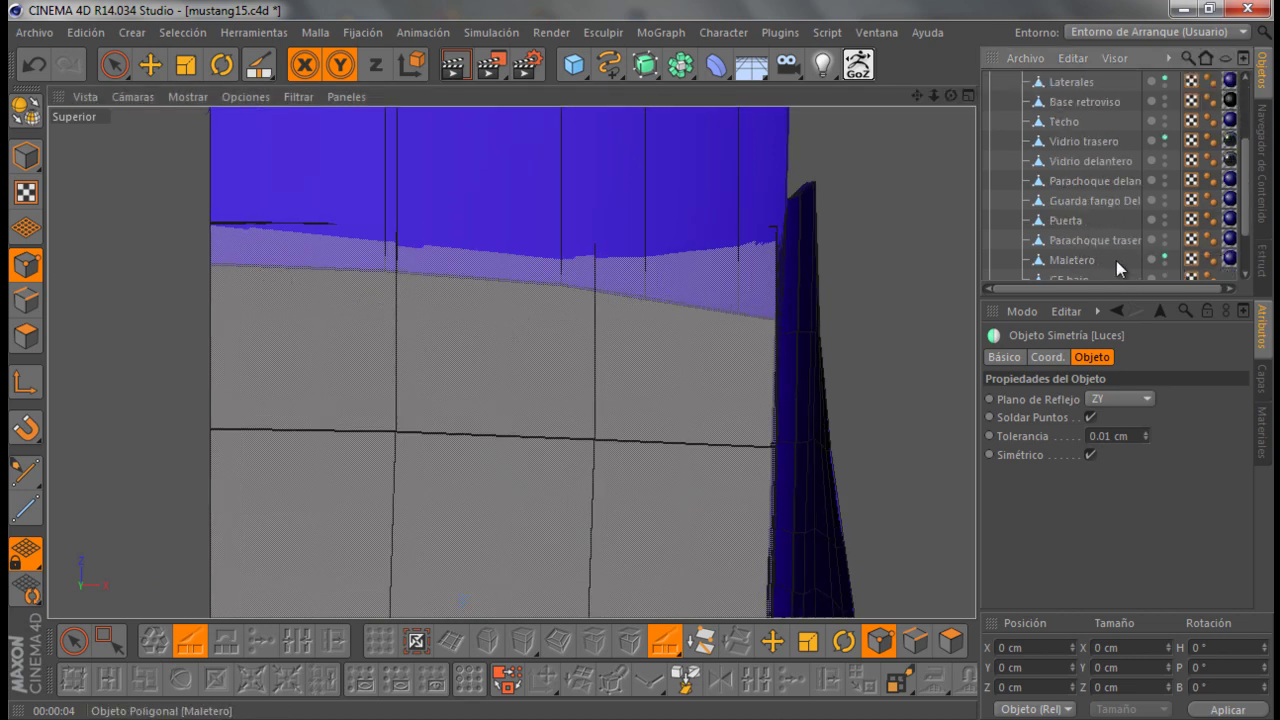
left_click(1088, 262)
scroll(1104, 207, "up", 3)
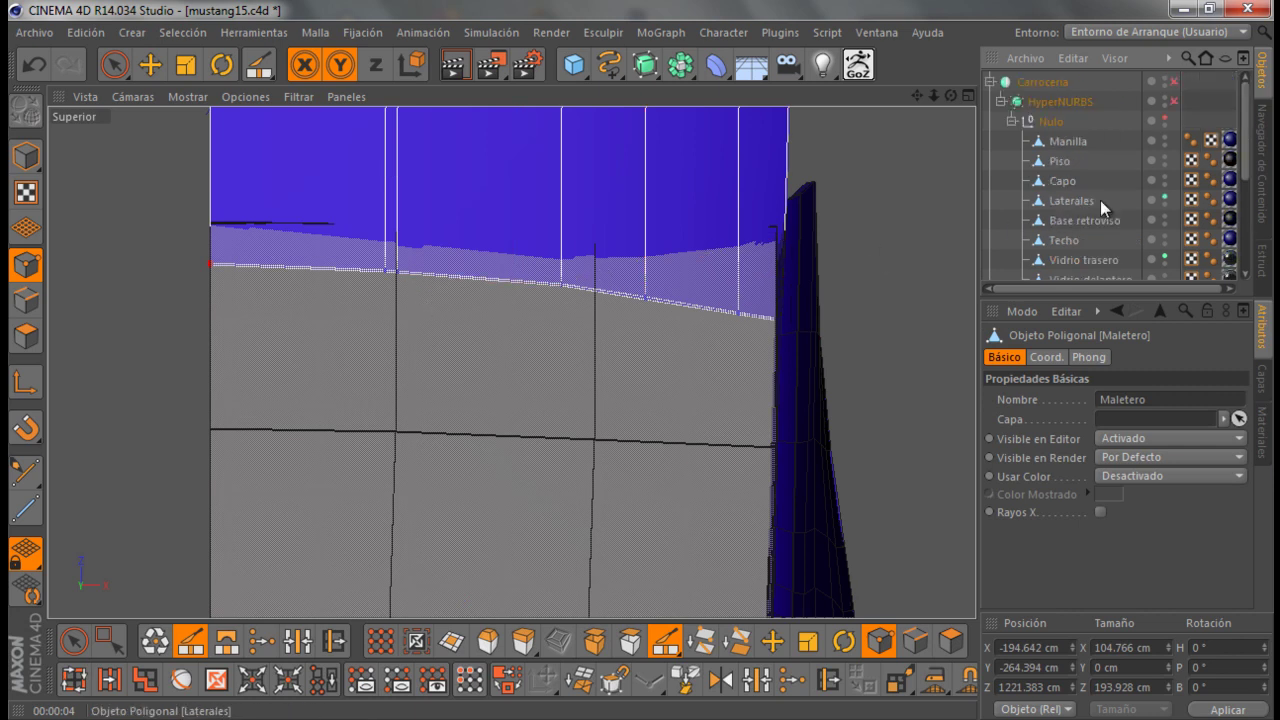
scroll(1098, 194, "down", 5)
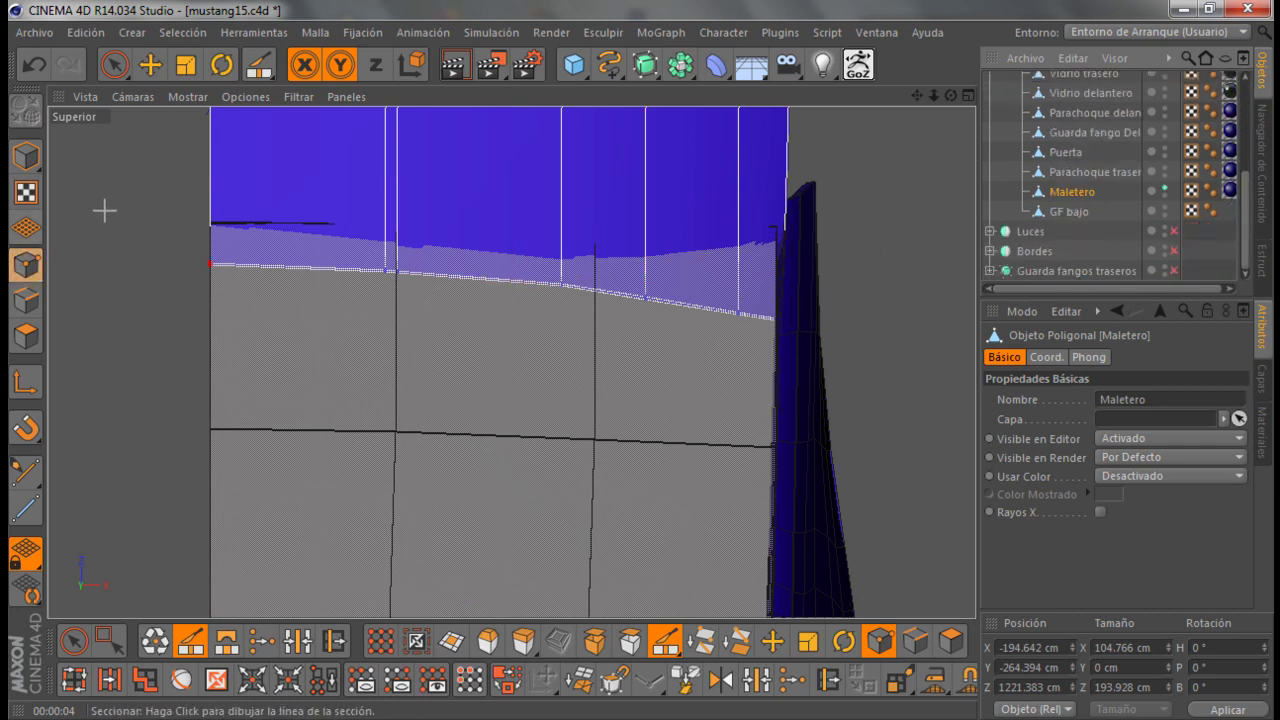
Box-select the trunk's overlapping edge points and move them up clear of the glass
left_click(115, 75)
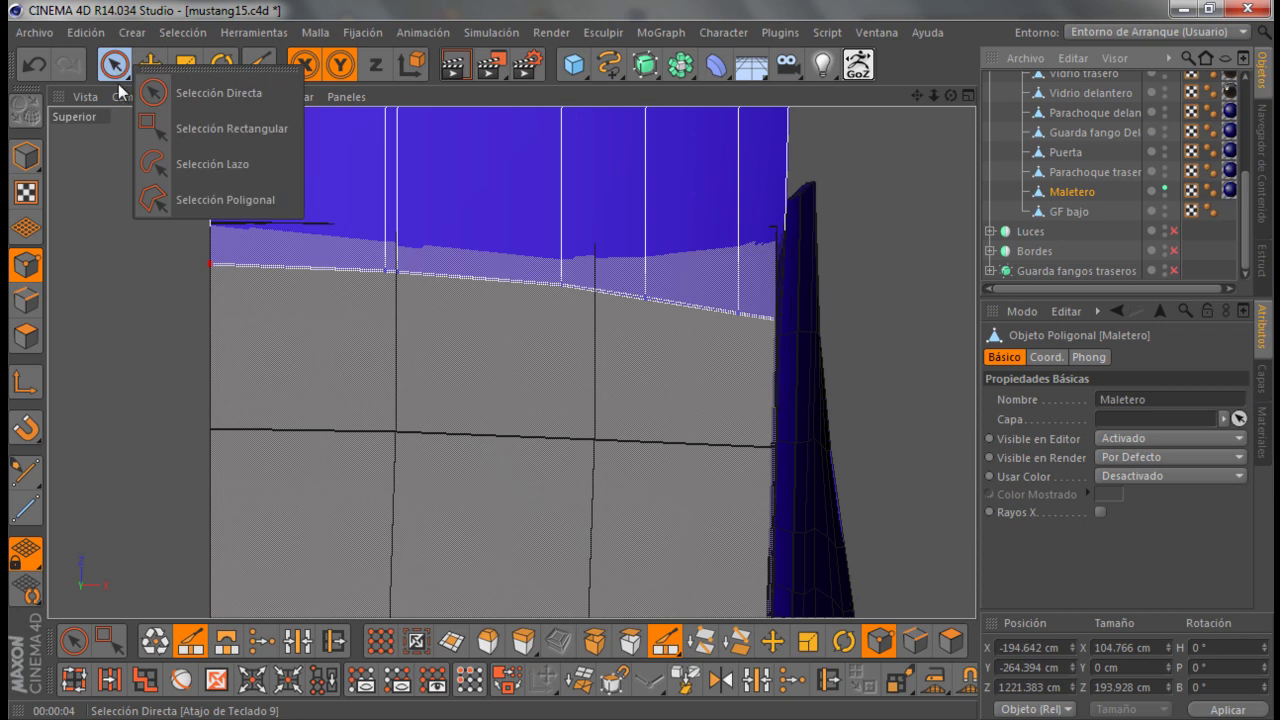
left_click(151, 129)
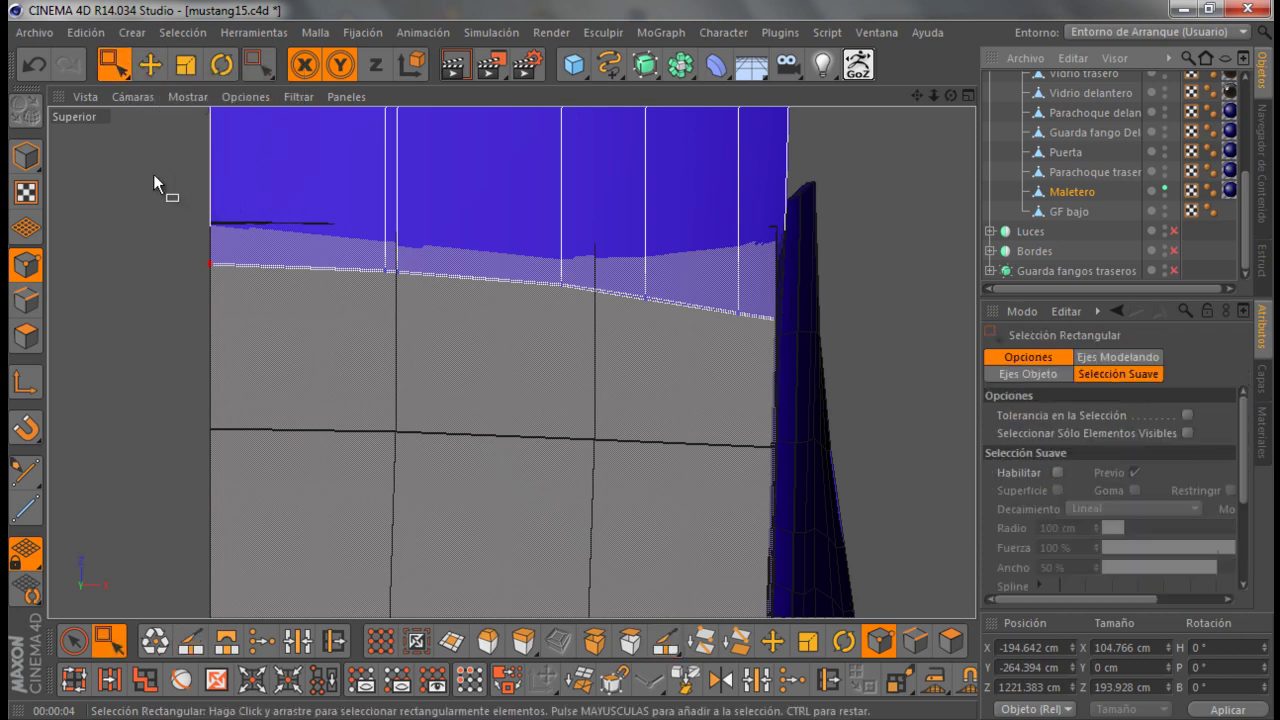
left_click_drag(153, 174, 840, 377)
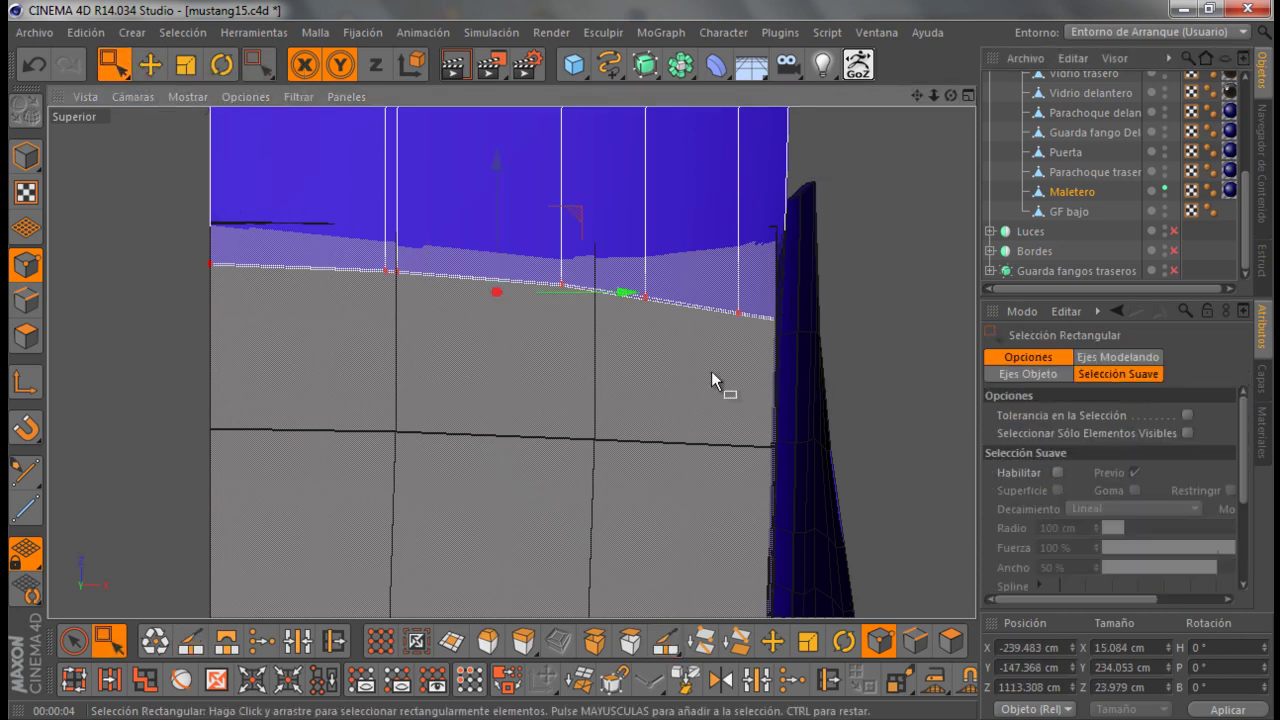
mouse_move(494, 167)
left_mouse_down()
mouse_move(494, 137)
mouse_move(641, 362)
left_mouse_up()
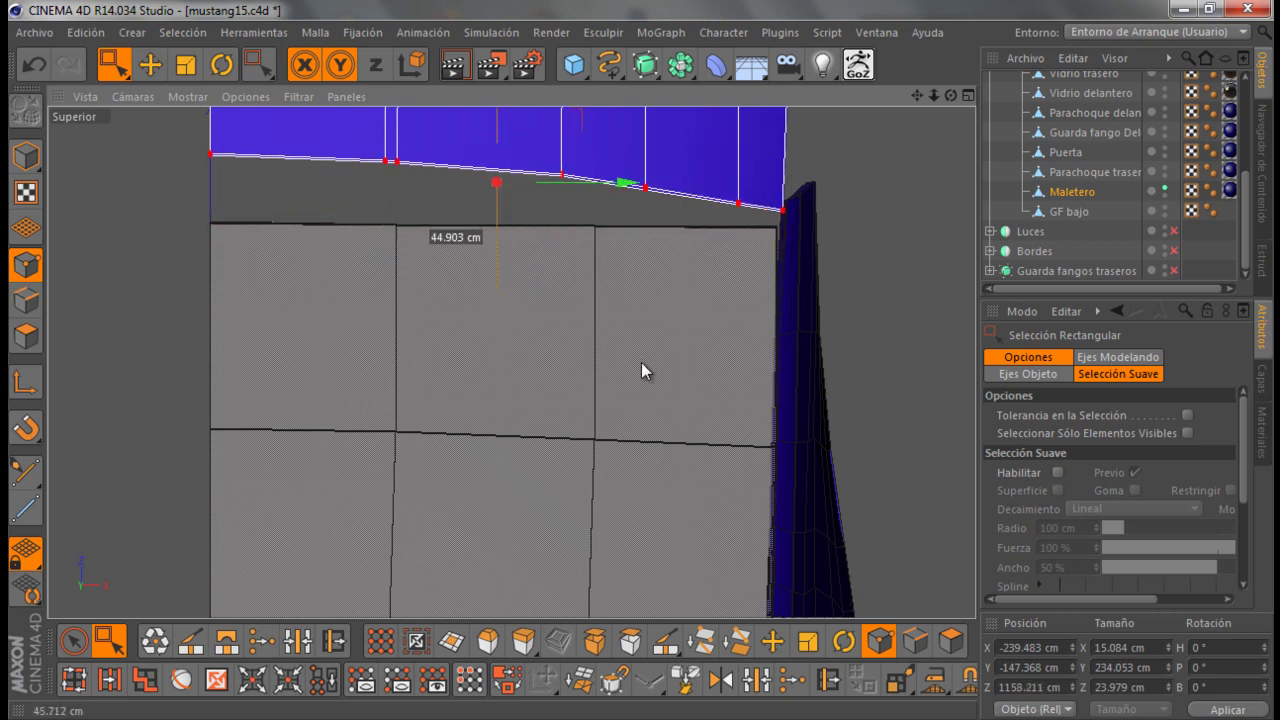
scroll(560, 250, "down", 2)
scroll(513, 182, "up", 2)
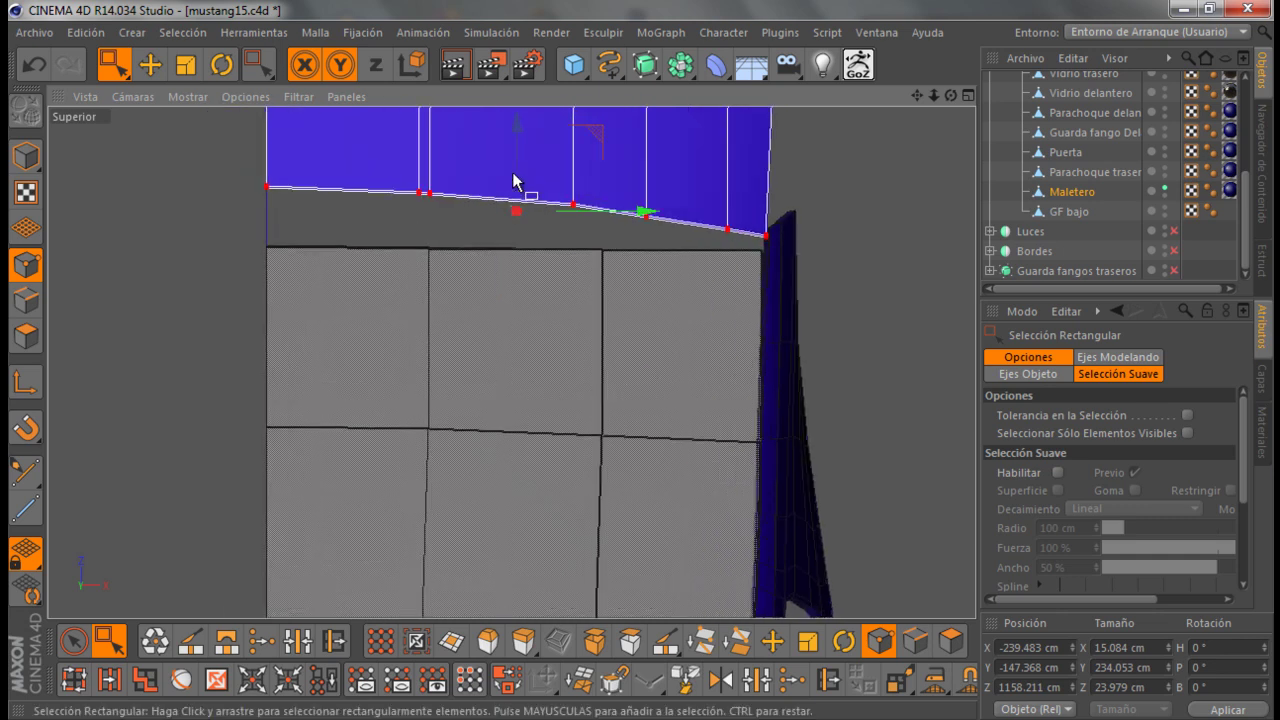
scroll(513, 182, "up", 1)
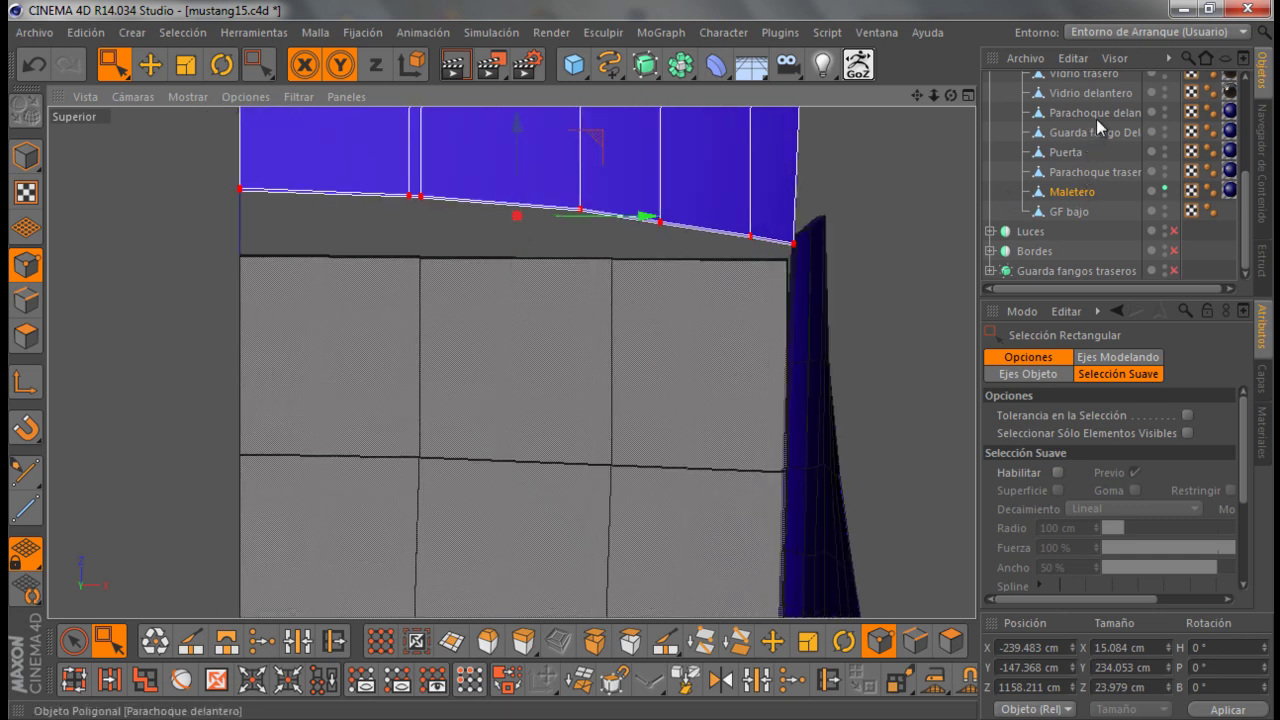
left_click(1103, 78)
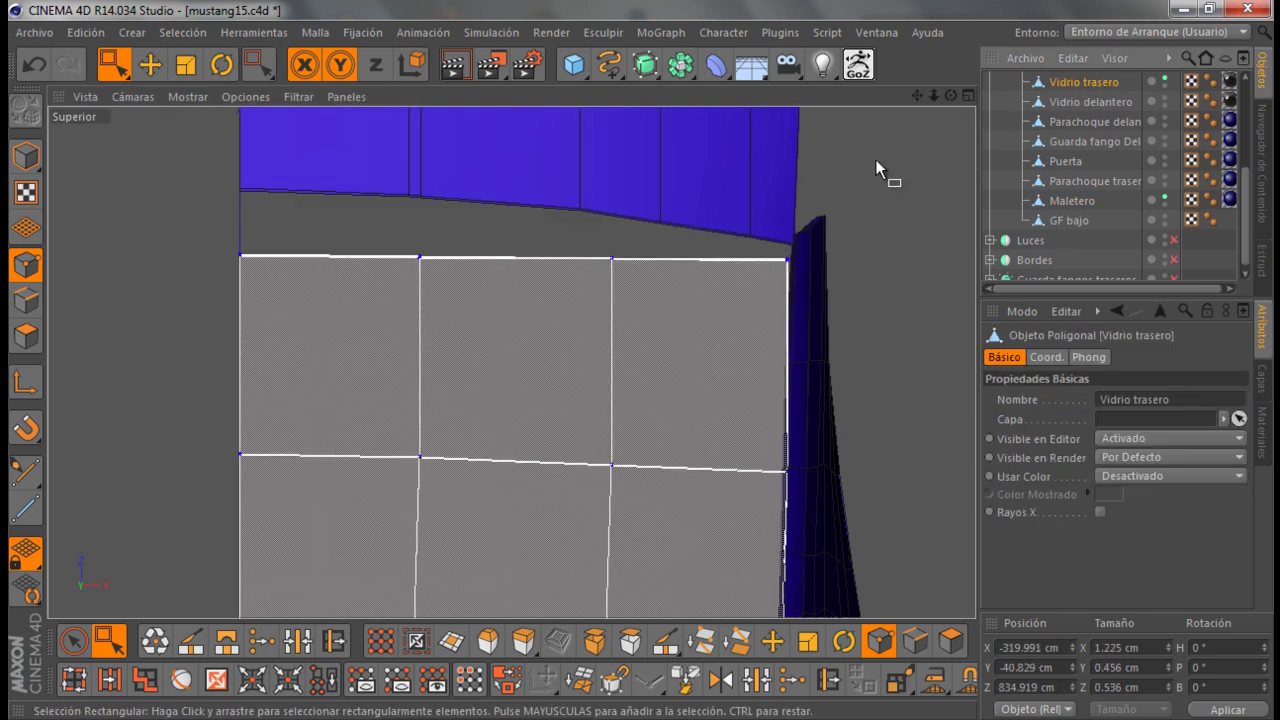
Select the glass panel's top row of points, raise it, and turn on snapping
left_click_drag(181, 188, 432, 265)
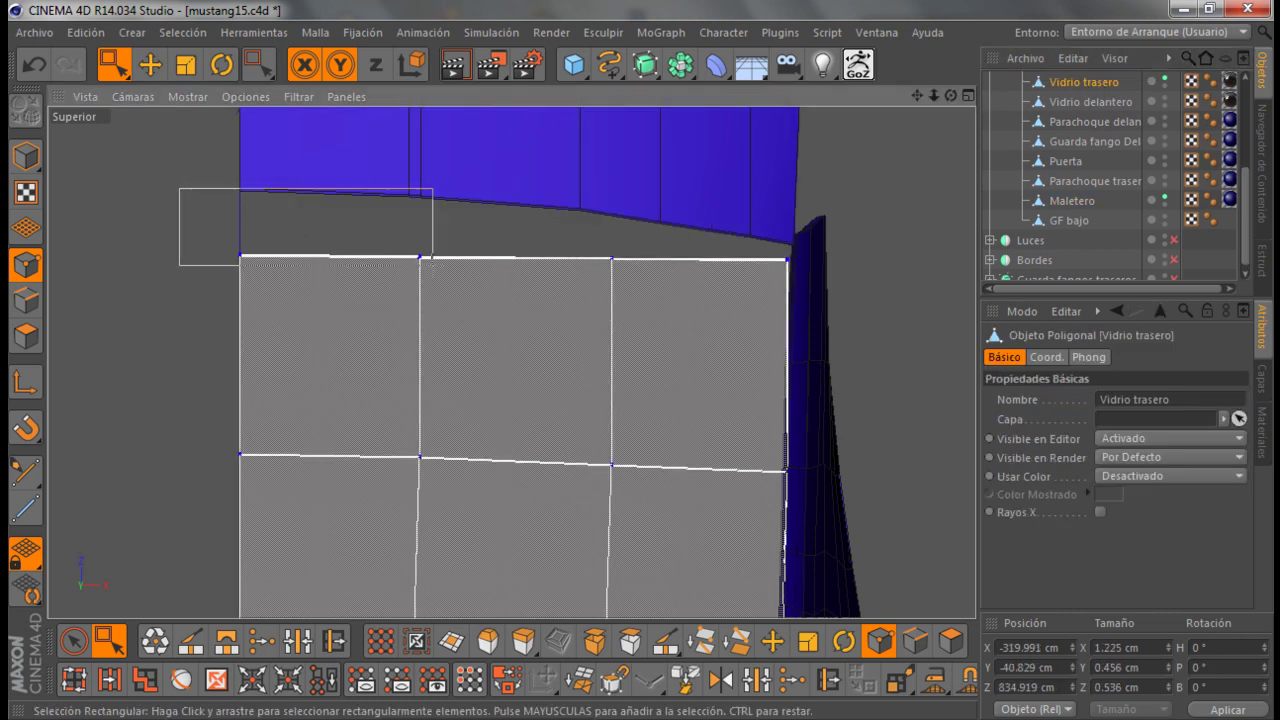
left_click_drag(830, 298, 830, 298)
left_click_drag(512, 137, 514, 114)
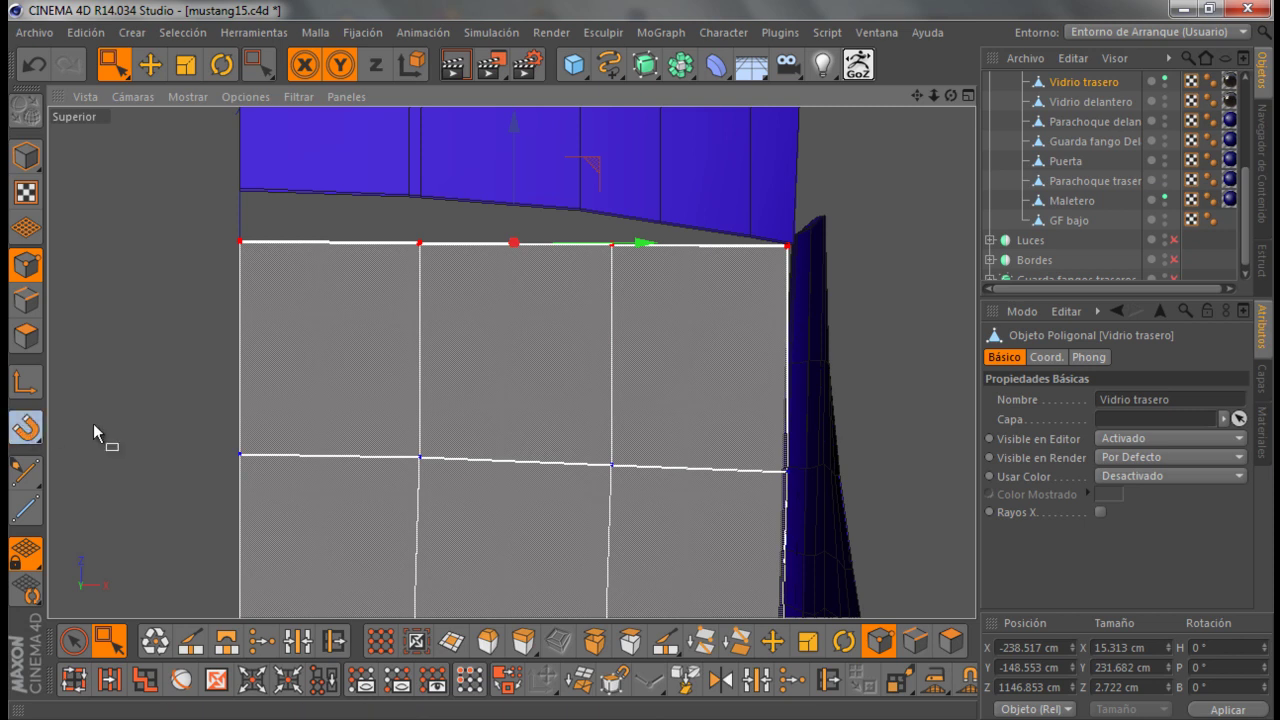
left_click(26, 428)
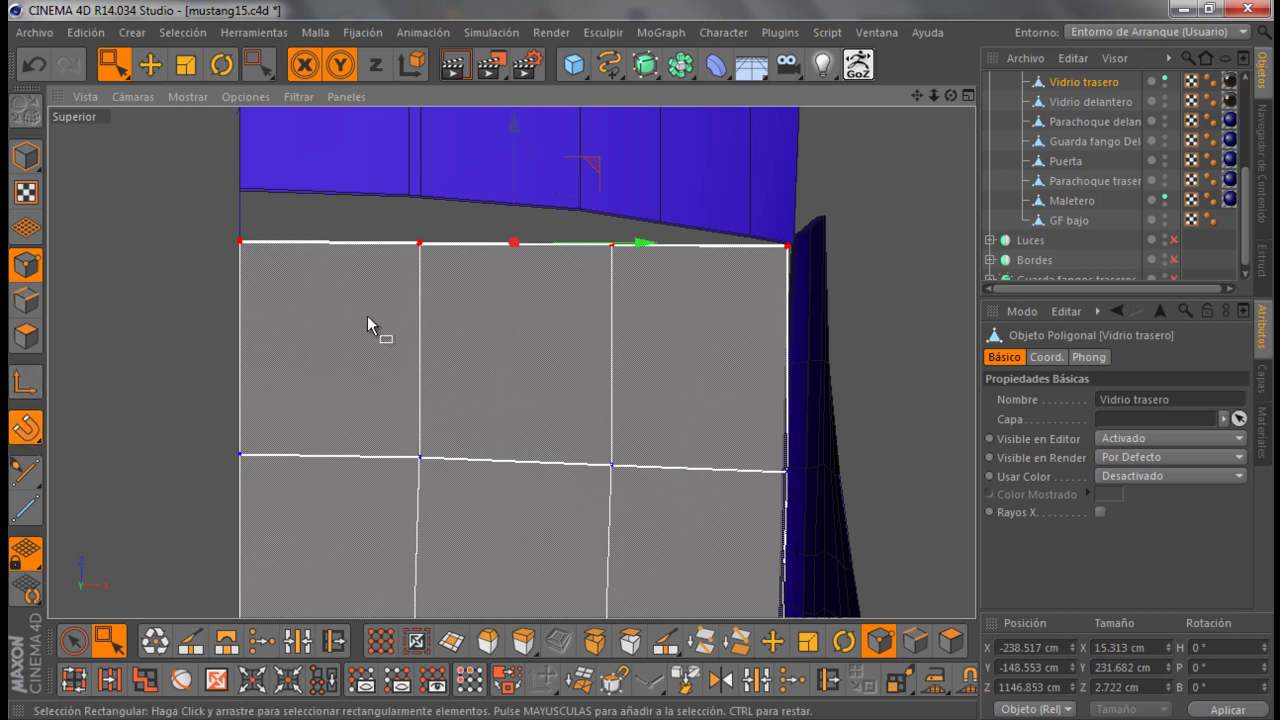
left_click_drag(514, 131, 530, 138)
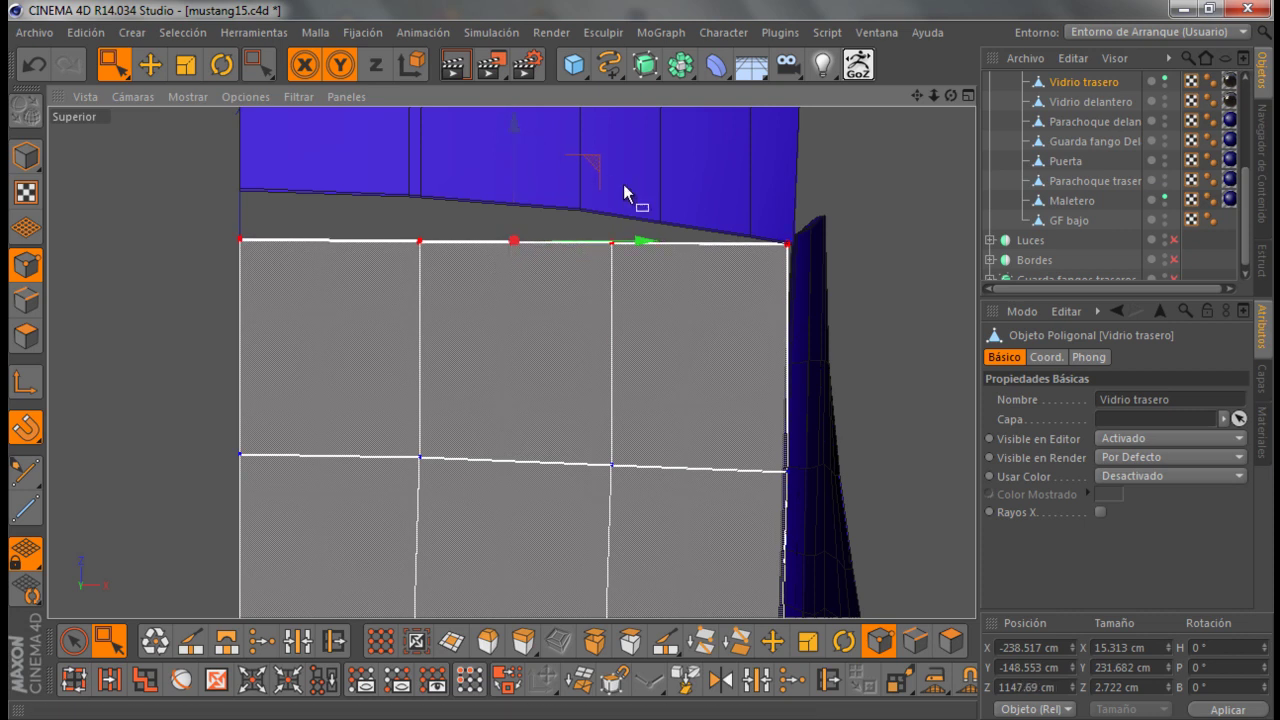
Snap the panel's top points and top-left corner point onto the trunk edge
left_click_drag(594, 302, 603, 302)
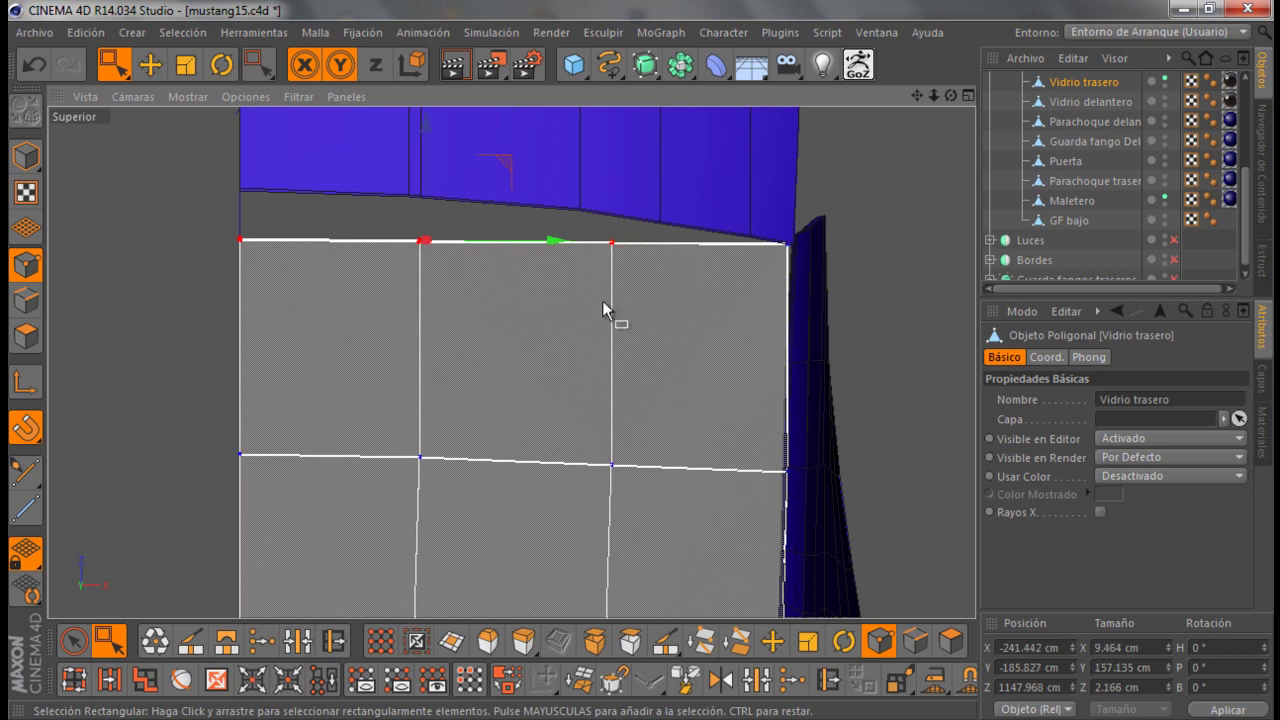
left_click_drag(430, 146, 446, 108)
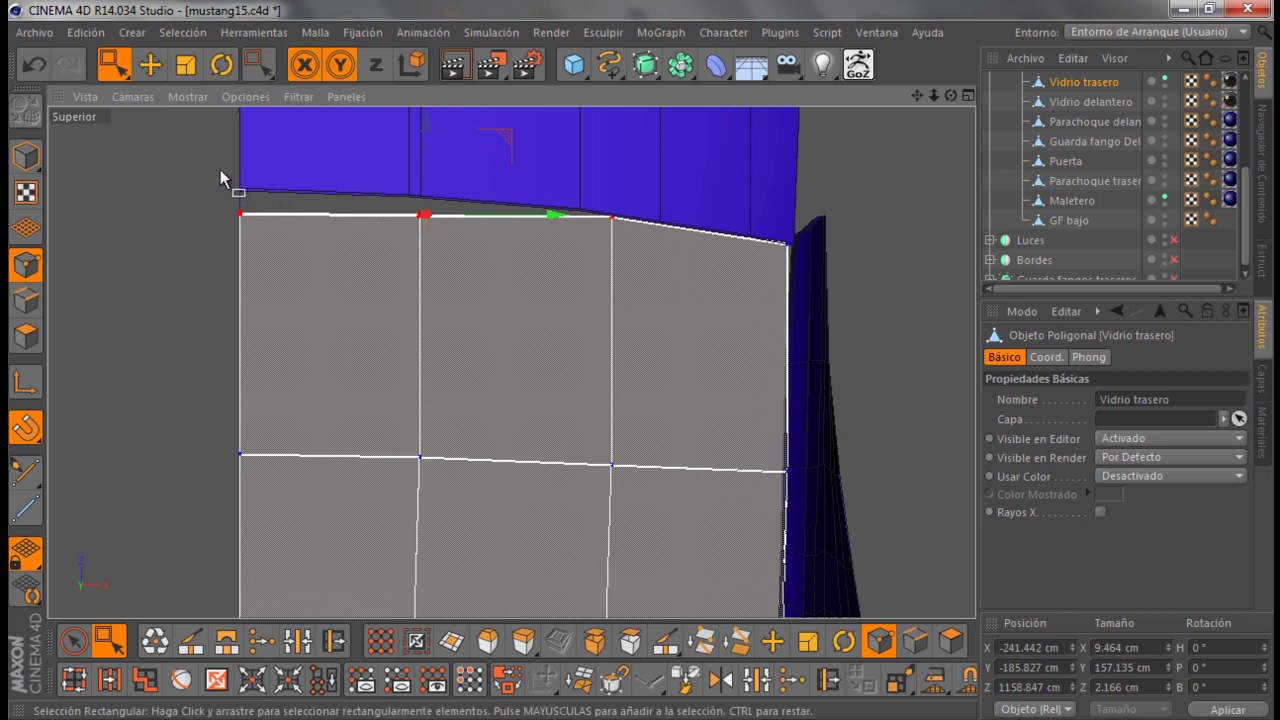
left_click_drag(397, 257, 391, 272)
left_click_drag(326, 126, 327, 115)
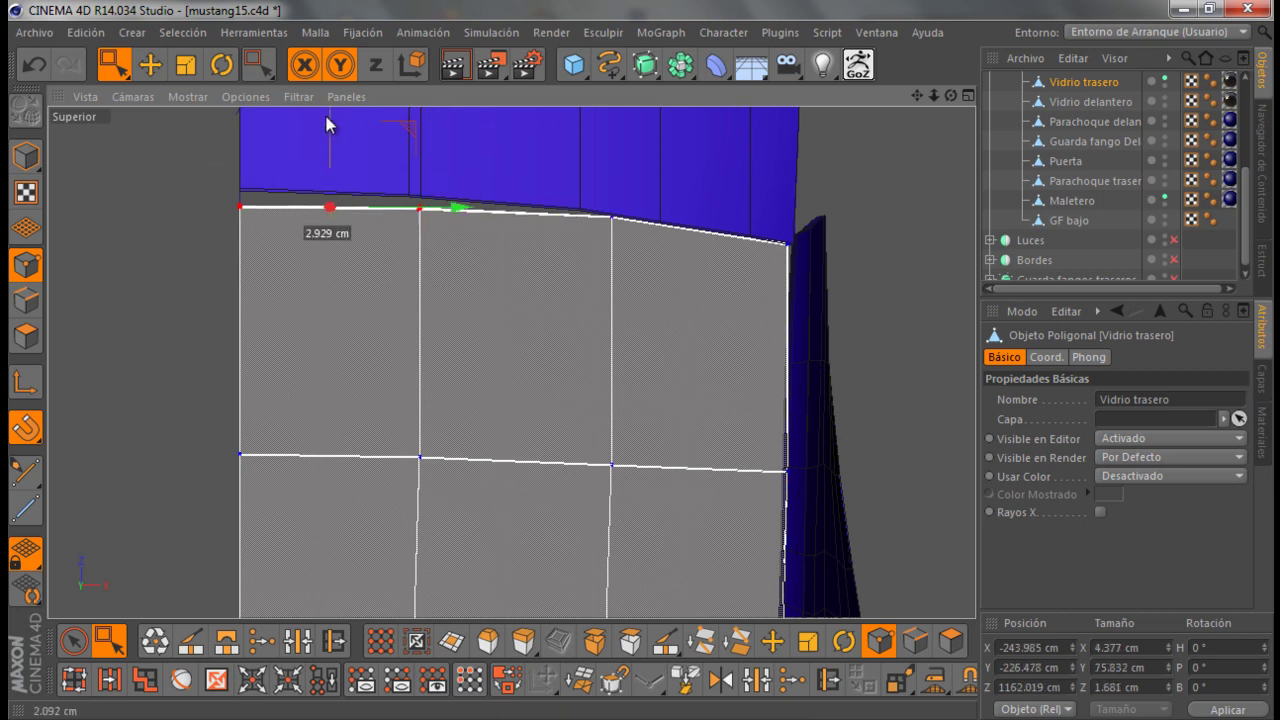
left_click_drag(220, 168, 276, 193)
left_click_drag(243, 134, 245, 131)
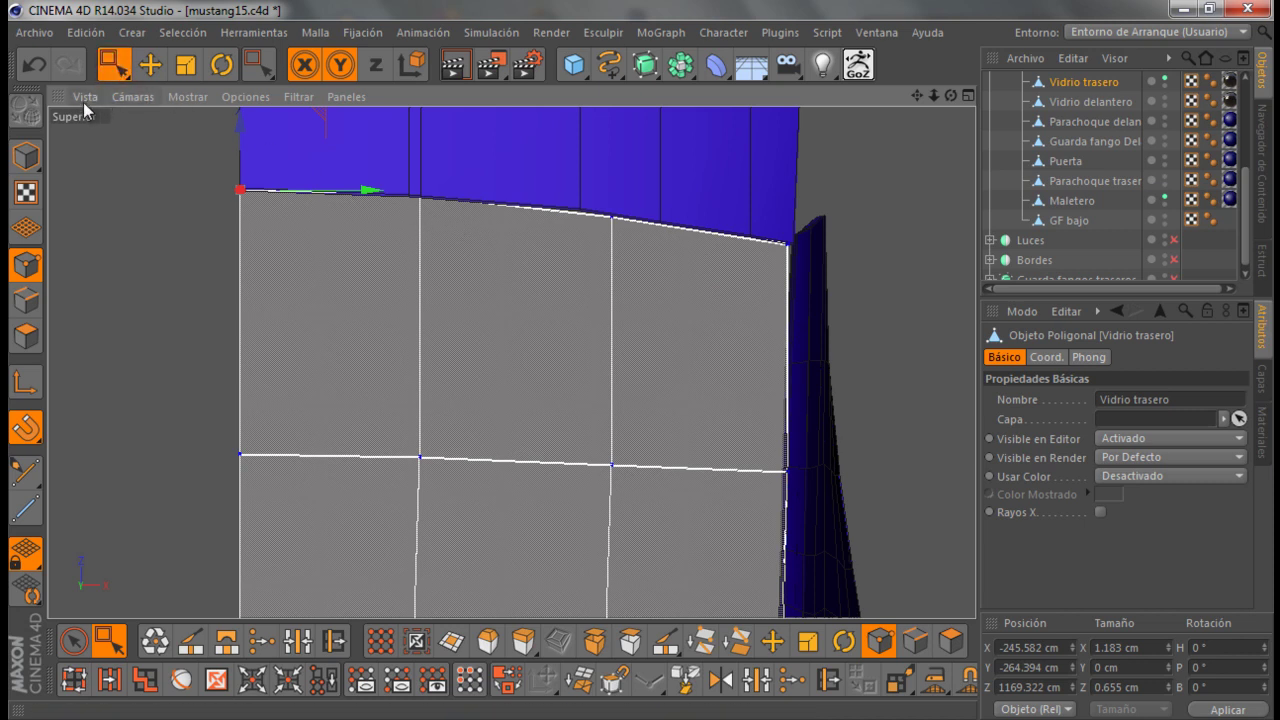
left_click(123, 97)
Return to perspective and orbit to the glass corner, shifting the panel about 2.6 cm on Y
left_click(152, 192)
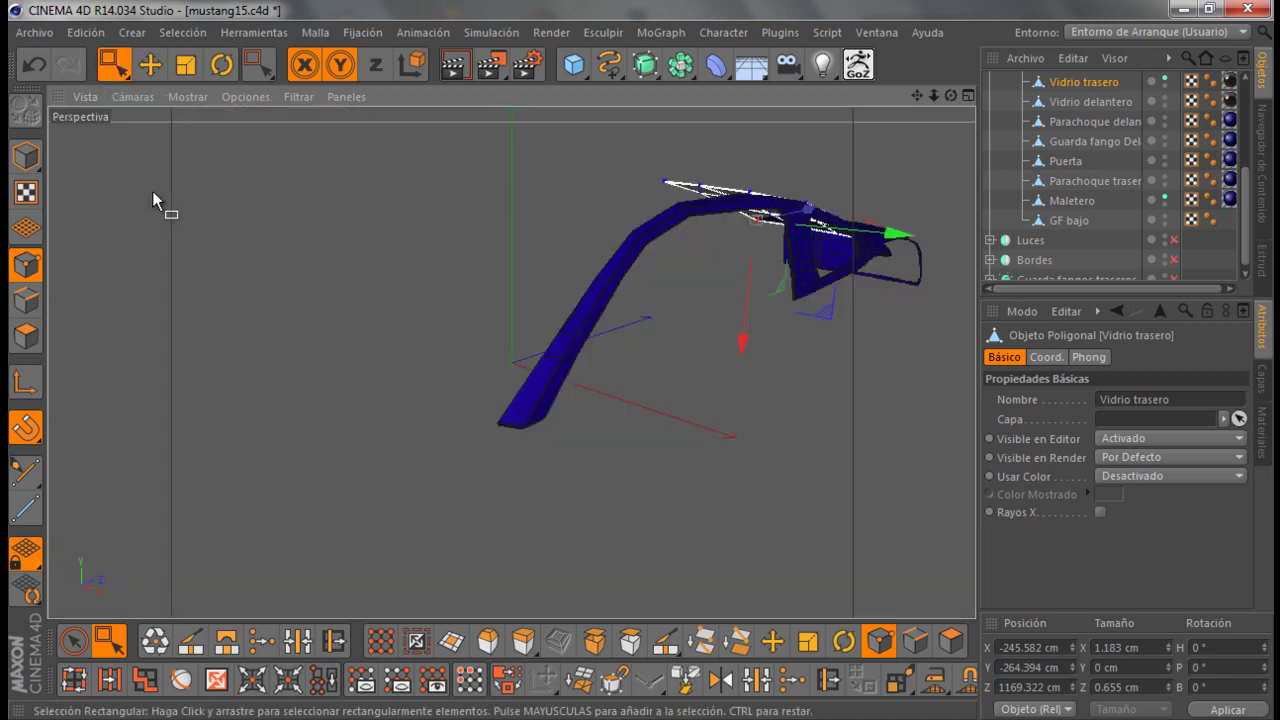
mouse_move(884, 230)
left_mouse_down("alt")
mouse_move(900, 200)
mouse_move(657, 366)
mouse_move(751, 294)
mouse_move(741, 318)
mouse_move(954, 138)
mouse_move(640, 361)
mouse_move(848, 200)
mouse_move(810, 298)
mouse_move(337, 400)
mouse_move(369, 325)
left_mouse_up("alt")
mouse_move(947, 101)
left_mouse_down()
mouse_move(625, 360)
mouse_move(641, 361)
left_mouse_up()
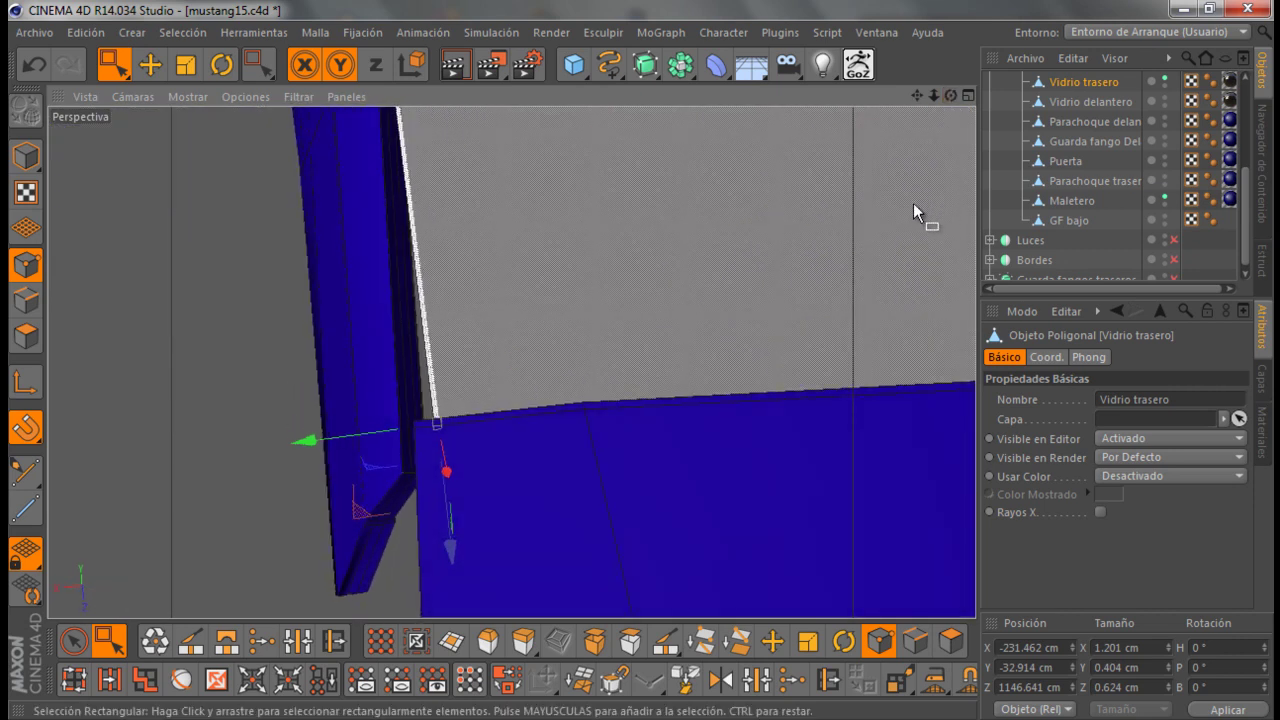
left_click_drag(306, 442, 293, 446)
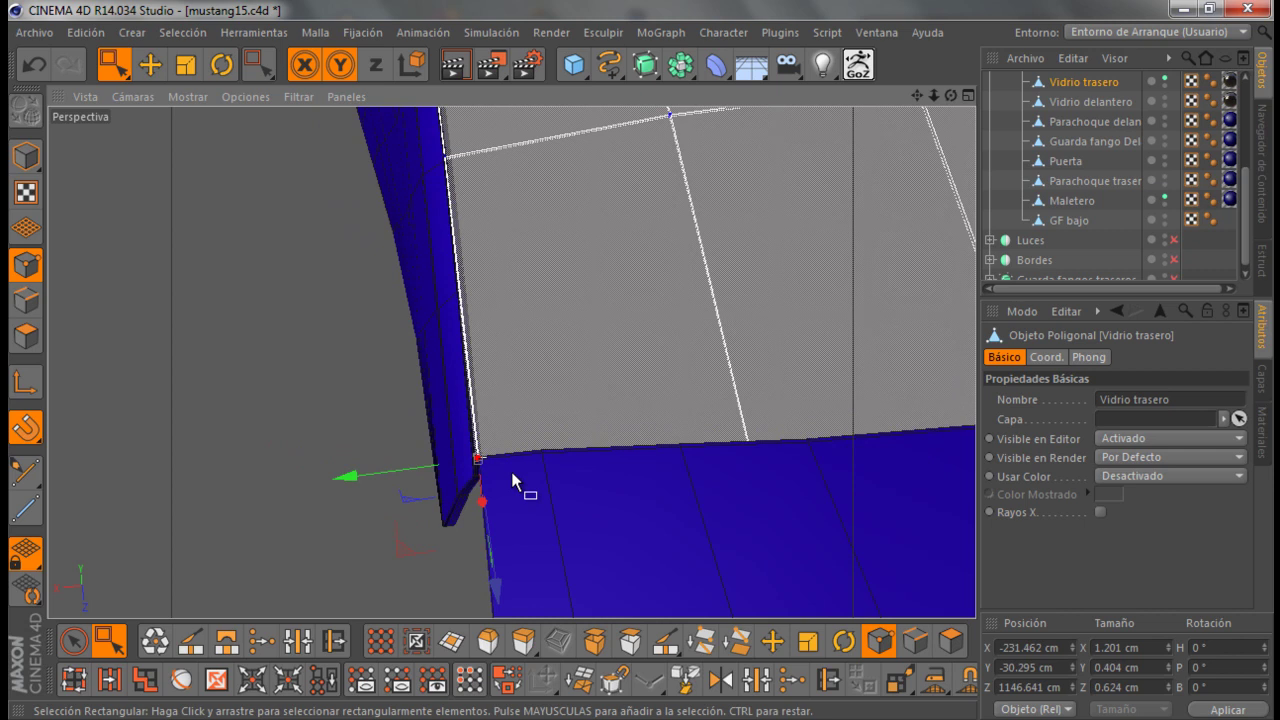
left_click_drag(512, 481, 505, 485, "alt")
left_click_drag(950, 95, 641, 359)
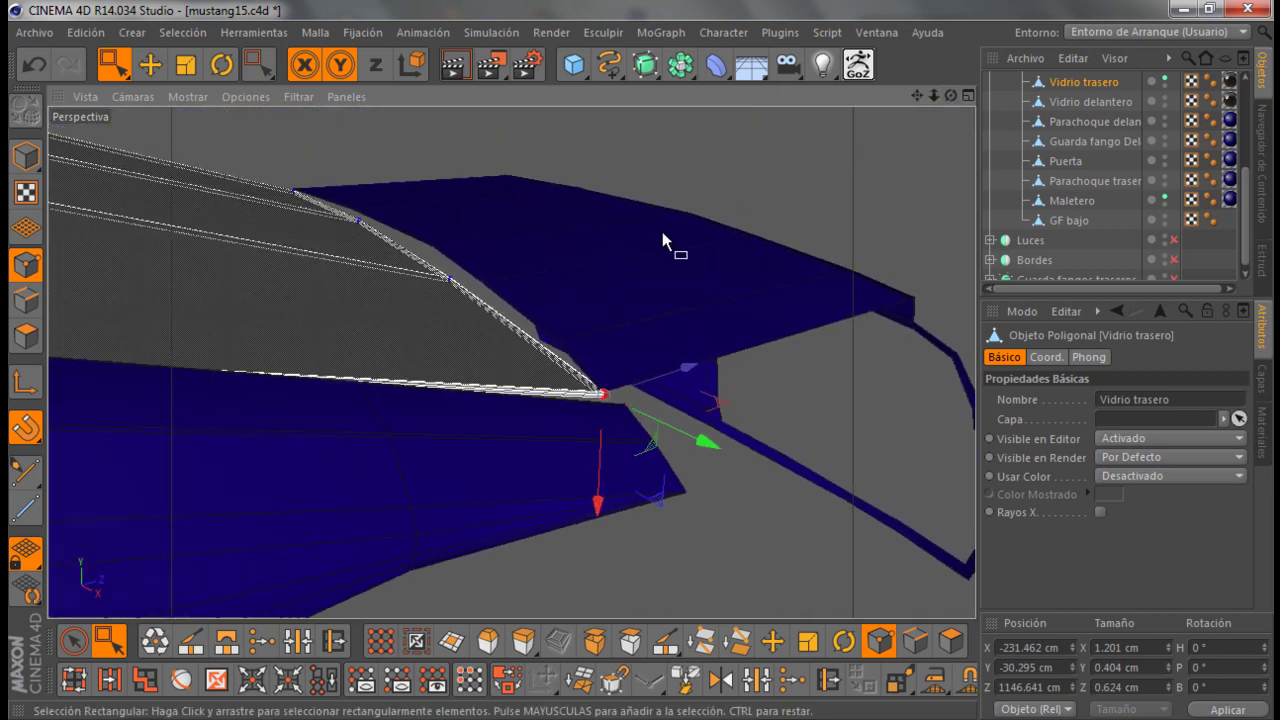
left_click_drag(952, 98, 603, 344)
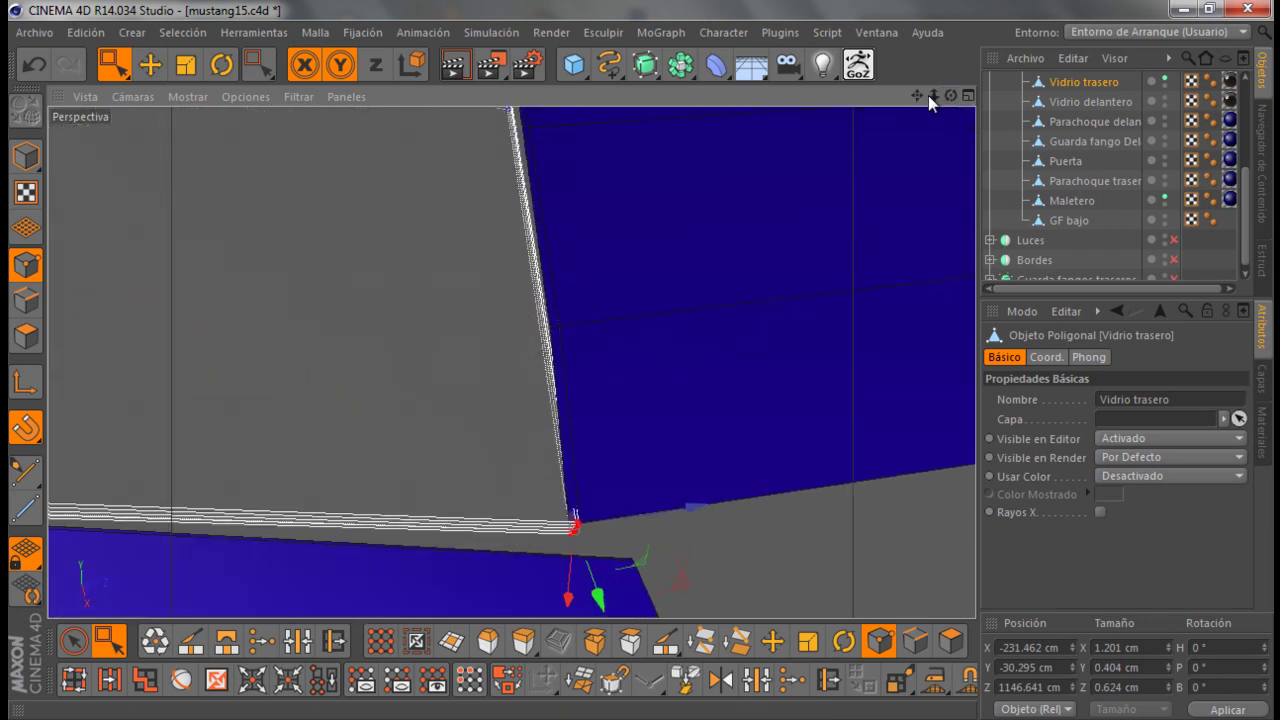
left_click_drag(952, 98, 641, 359)
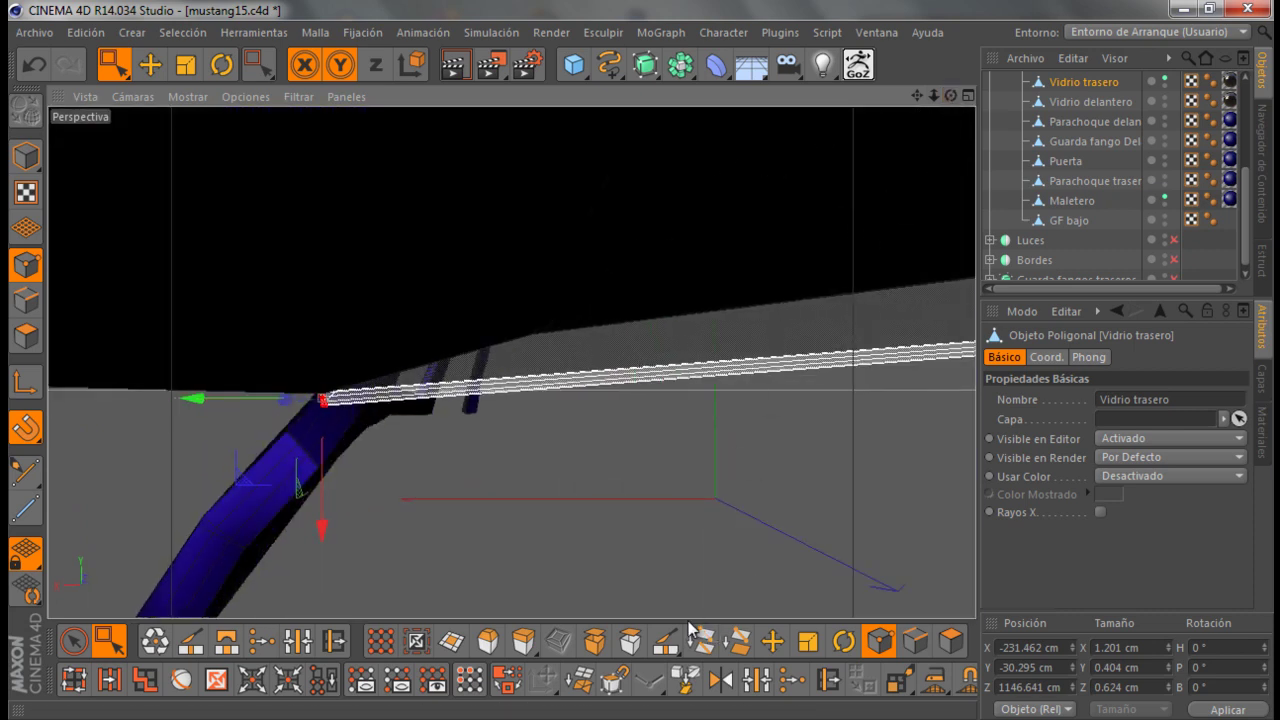
Cut a new edge loop across the glass panel's edge strip with the Knife in Loop mode
key("k")
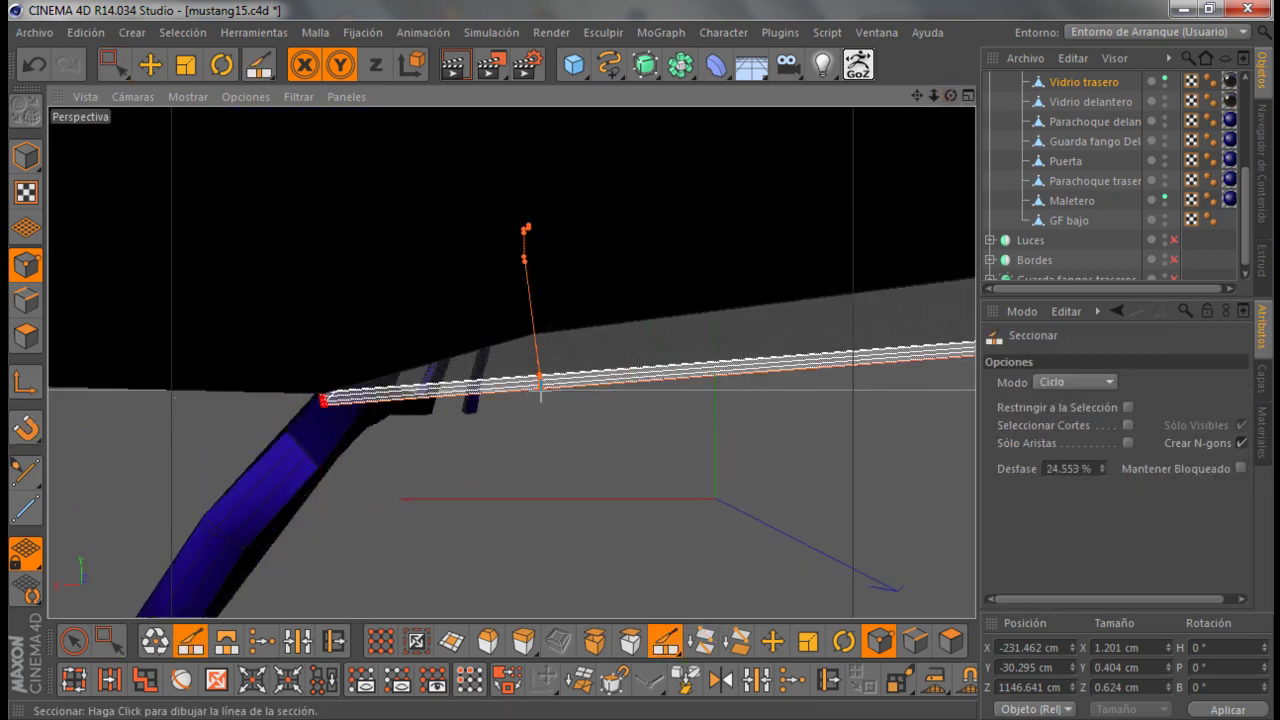
left_click(543, 384)
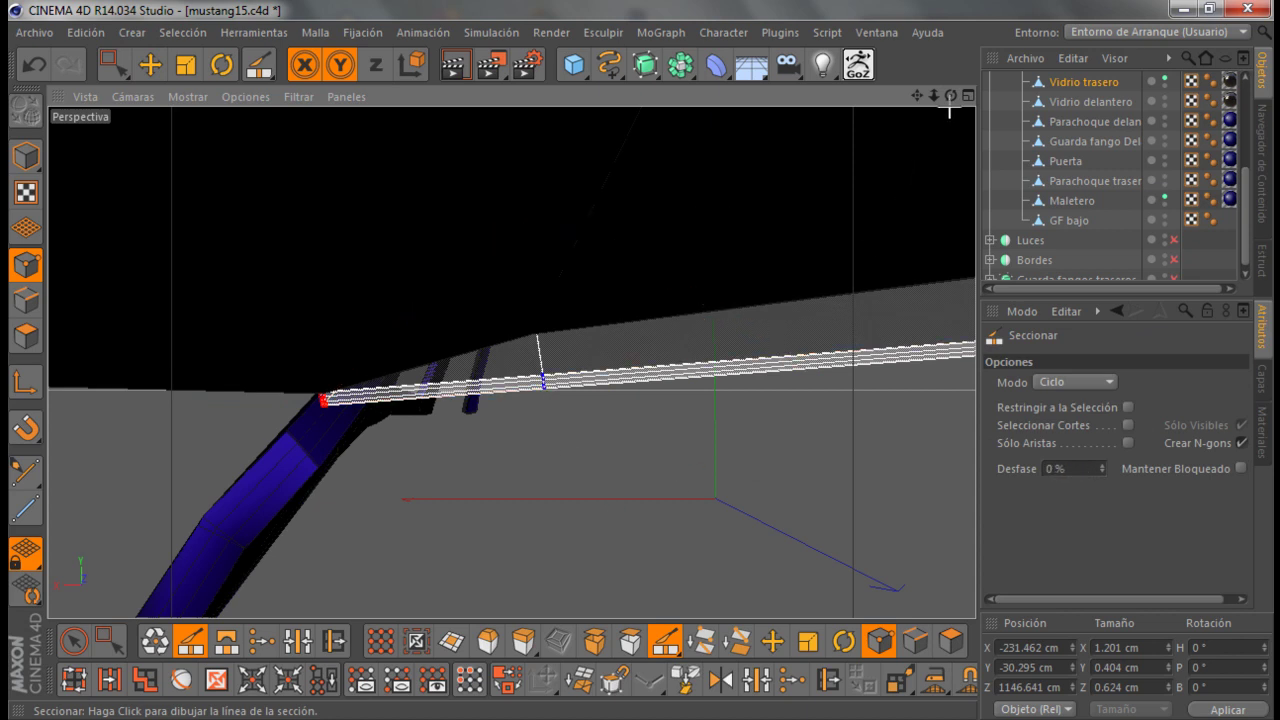
left_click_drag(650, 367, 643, 370, "alt")
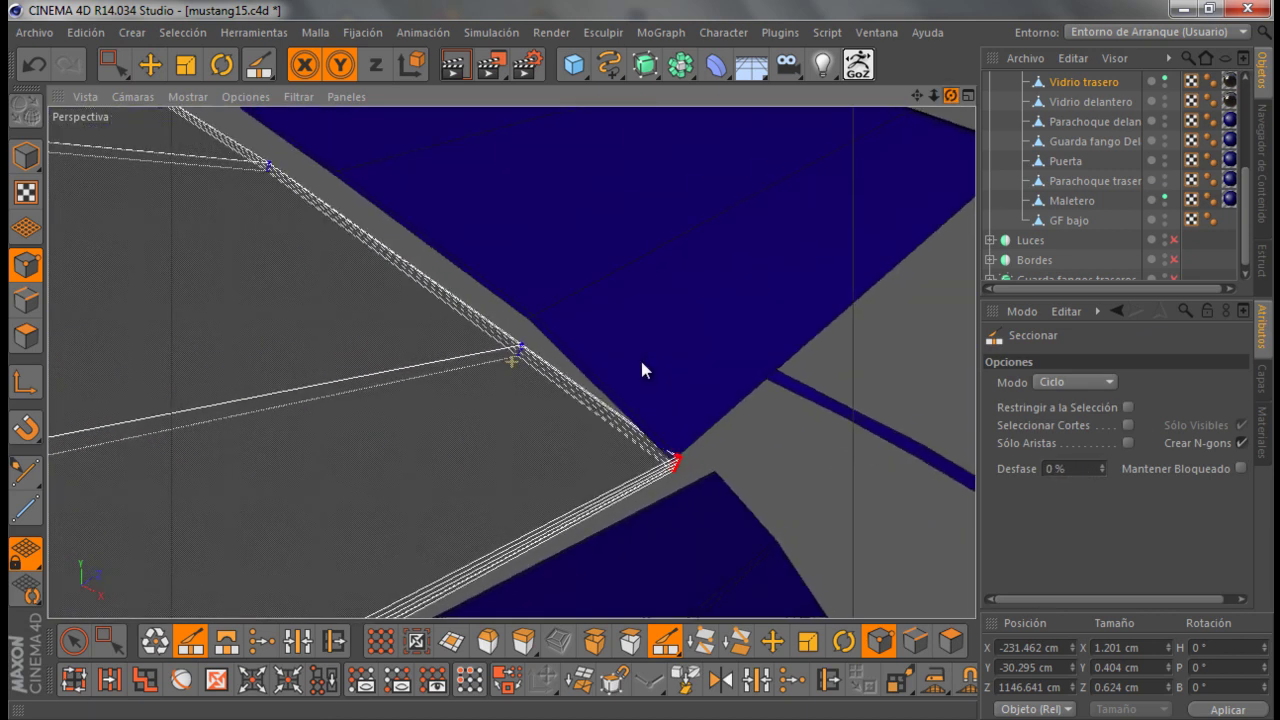
left_click(121, 70)
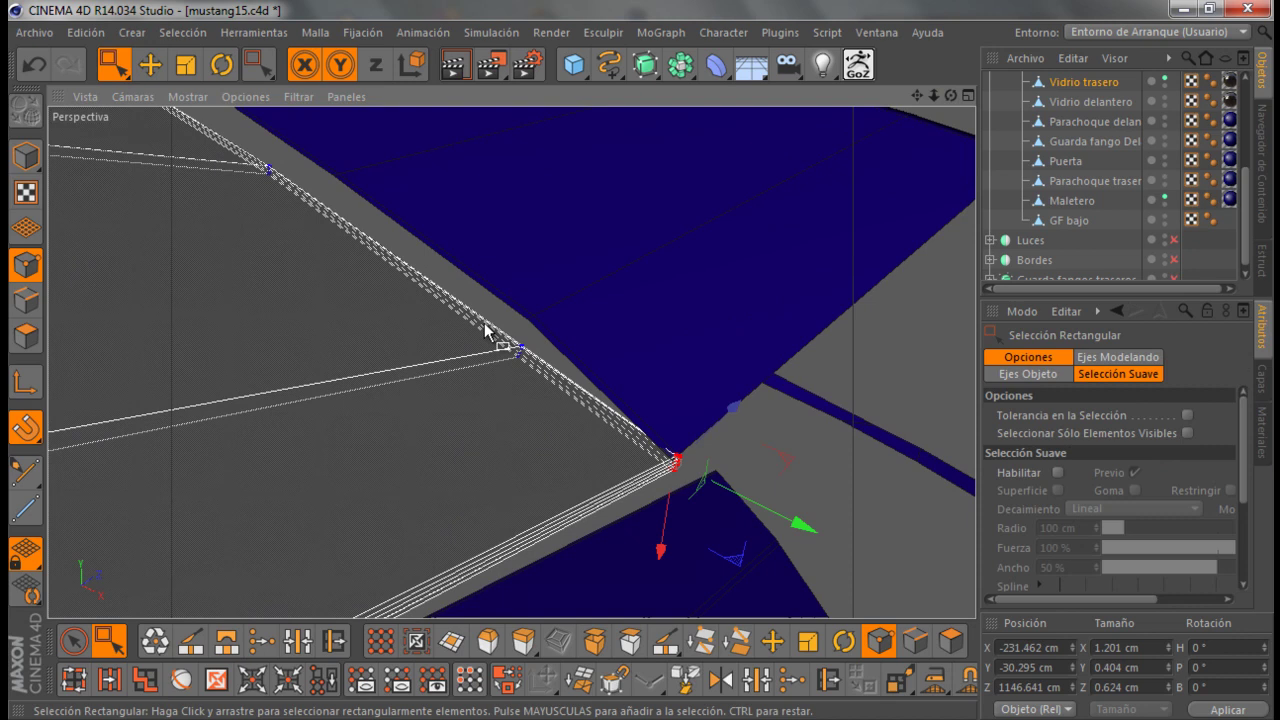
Snap the glass panel's corner vertex up onto an edge and a neighbouring vertex
left_click_drag(485, 330, 555, 365)
scroll(491, 300, "up", 2)
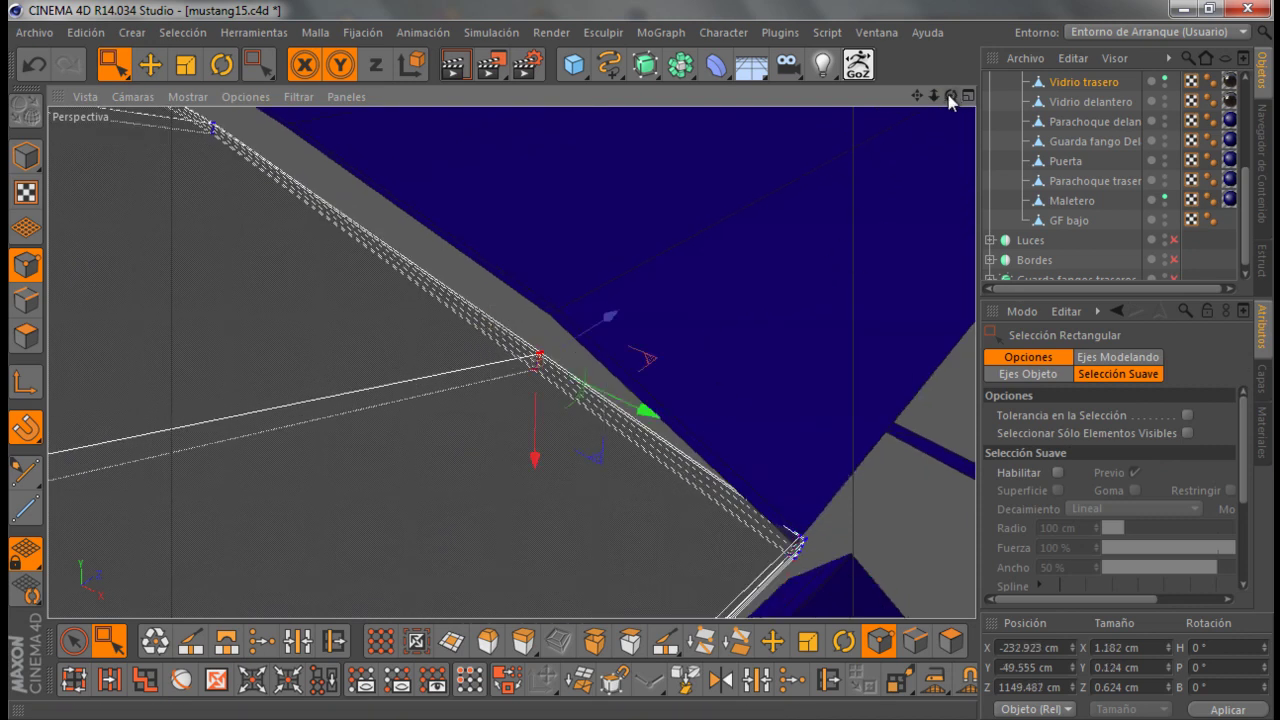
left_click_drag(950, 95, 785, 236)
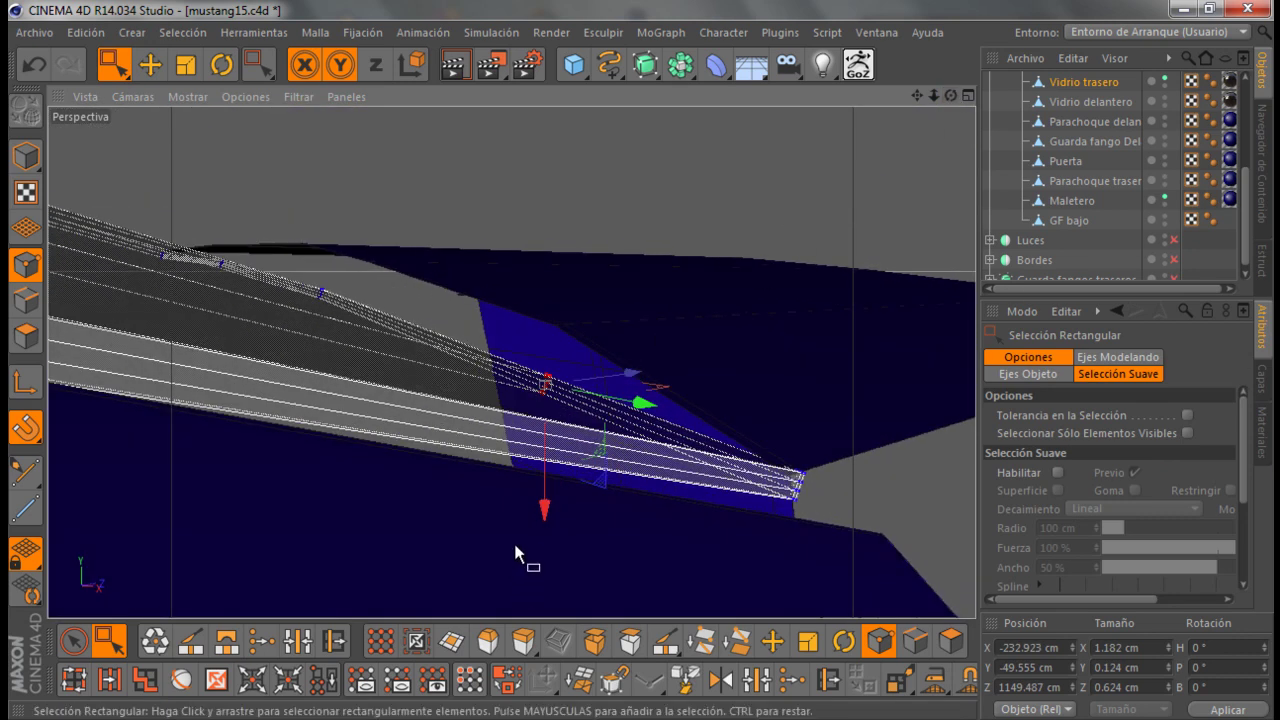
left_click_drag(543, 512, 562, 465)
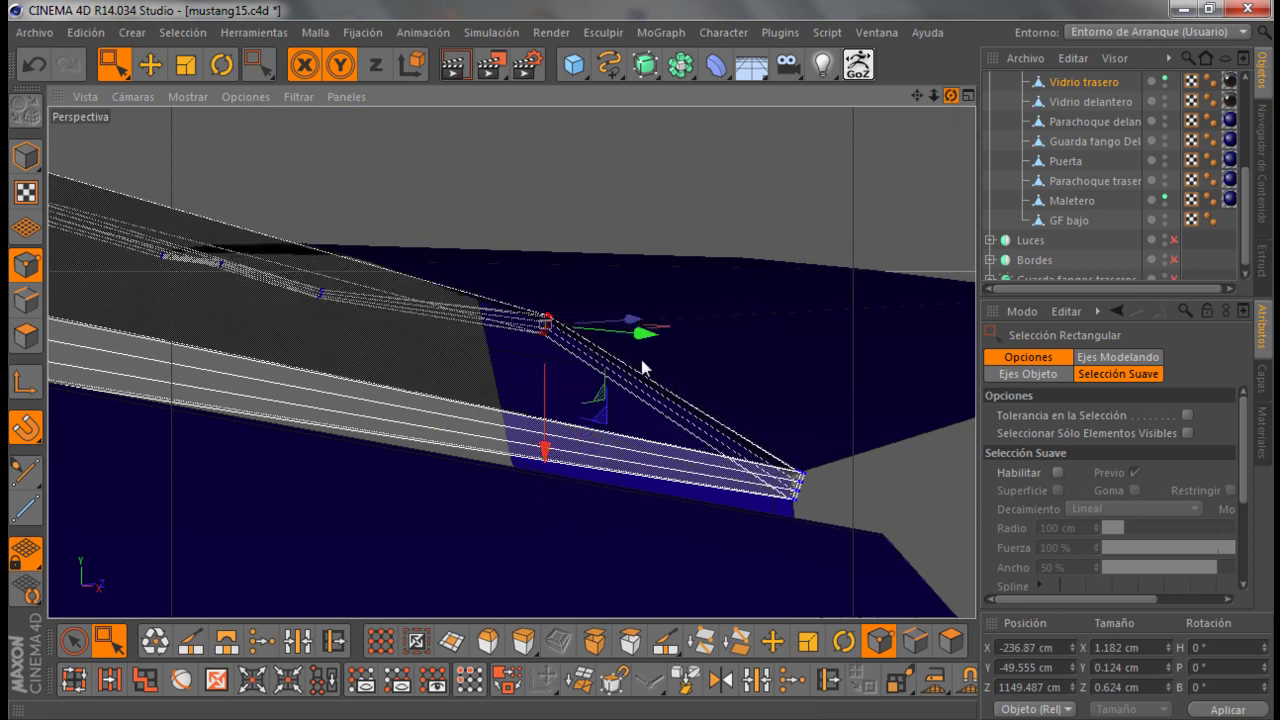
left_click_drag(950, 95, 641, 368)
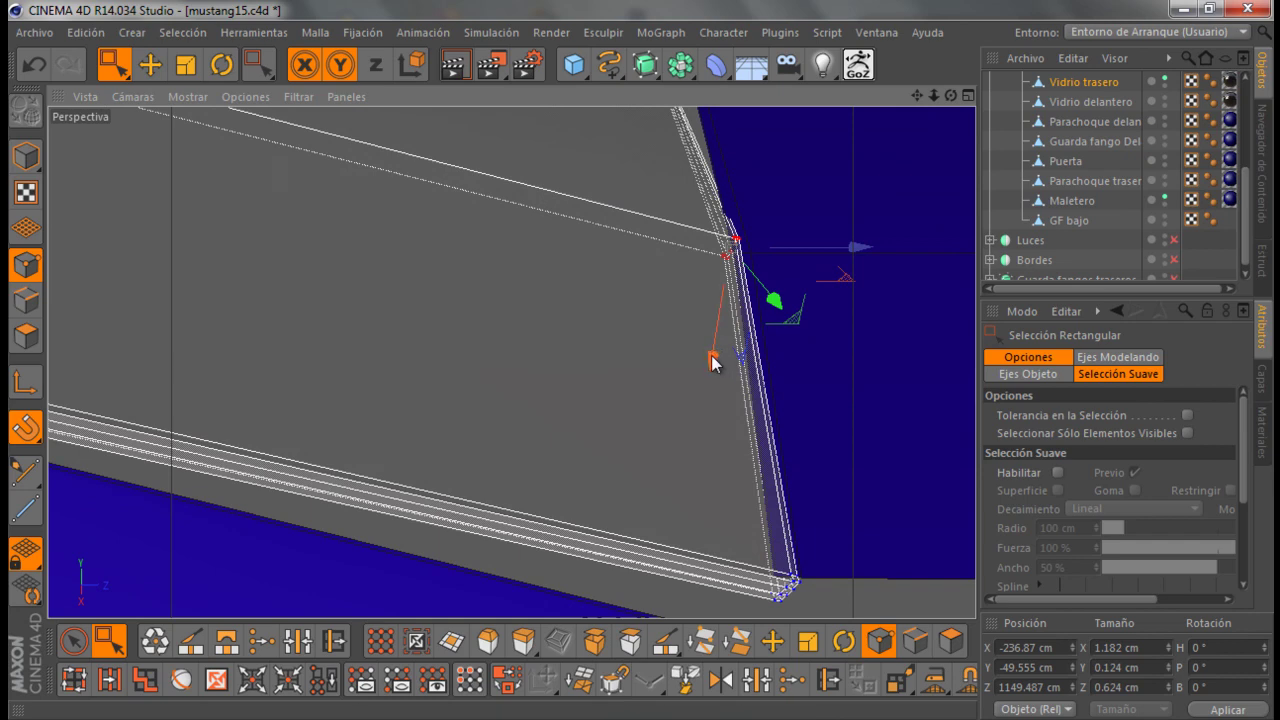
left_click_drag(711, 358, 712, 361)
Shift the cluster of corner vertices 0.413 cm, then slightly along X and Z
mouse_move(952, 97)
left_mouse_down()
mouse_move(641, 359)
mouse_move(790, 415)
left_mouse_up()
left_click_drag(857, 543, 857, 545)
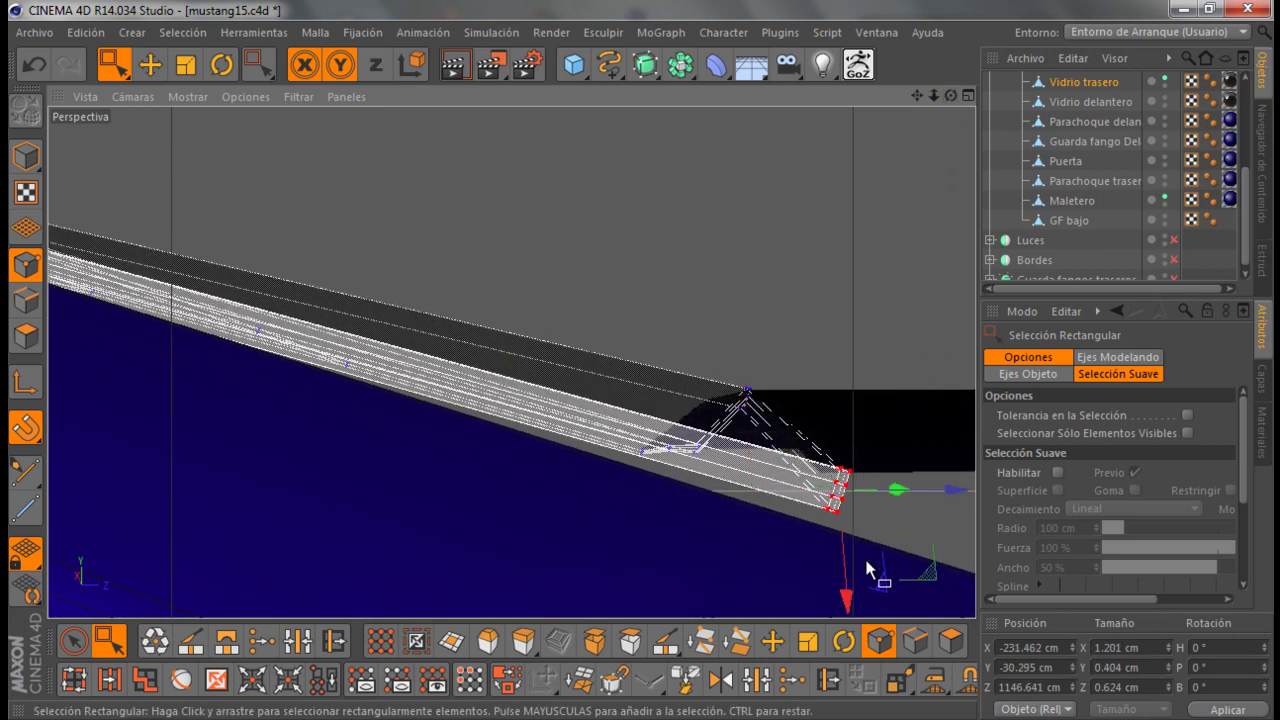
mouse_move(848, 594)
left_mouse_down()
mouse_move(848, 615)
mouse_move(847, 601)
left_mouse_up()
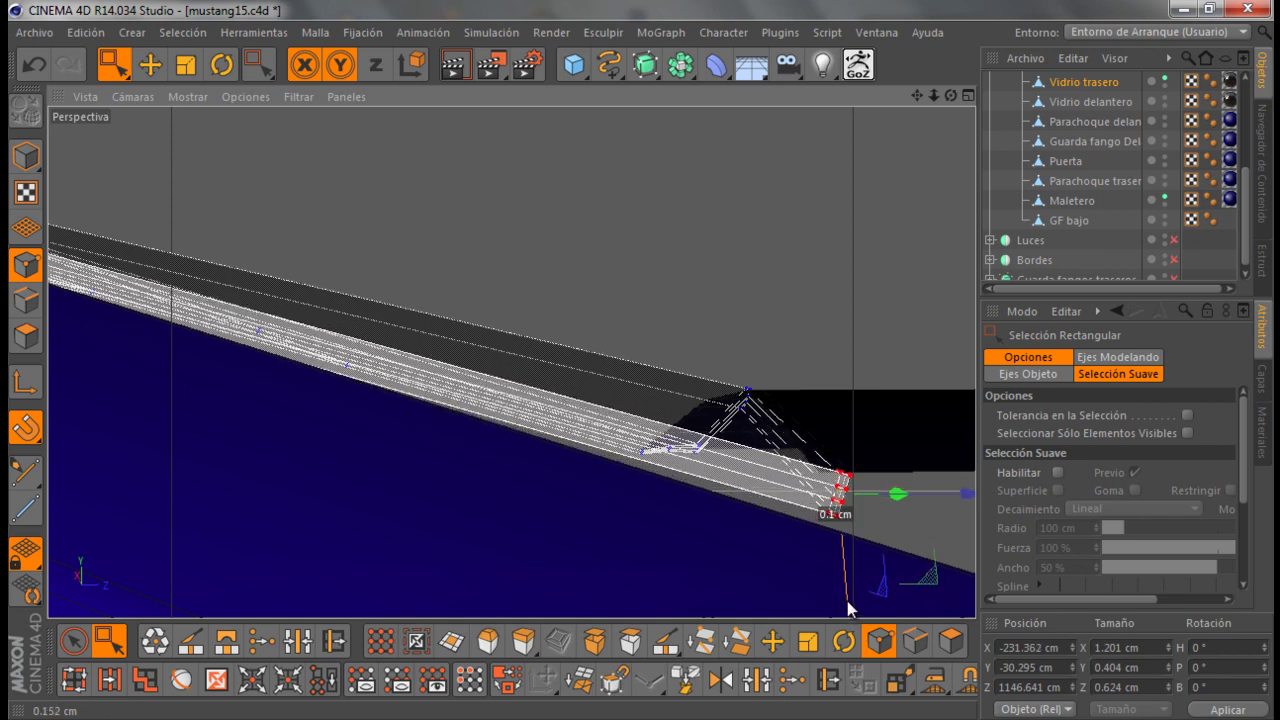
left_click_drag(951, 95, 643, 360)
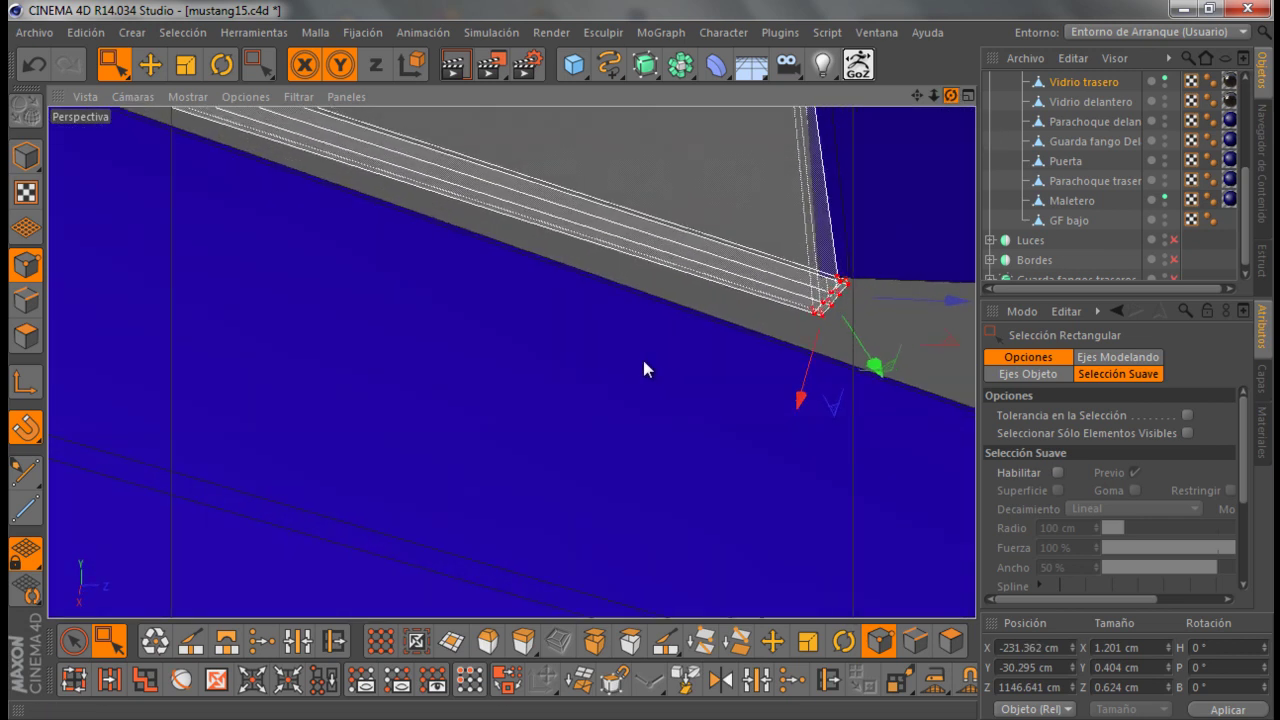
mouse_move(791, 346)
left_mouse_down("alt")
mouse_move(820, 212)
mouse_move(808, 282)
left_mouse_up("alt")
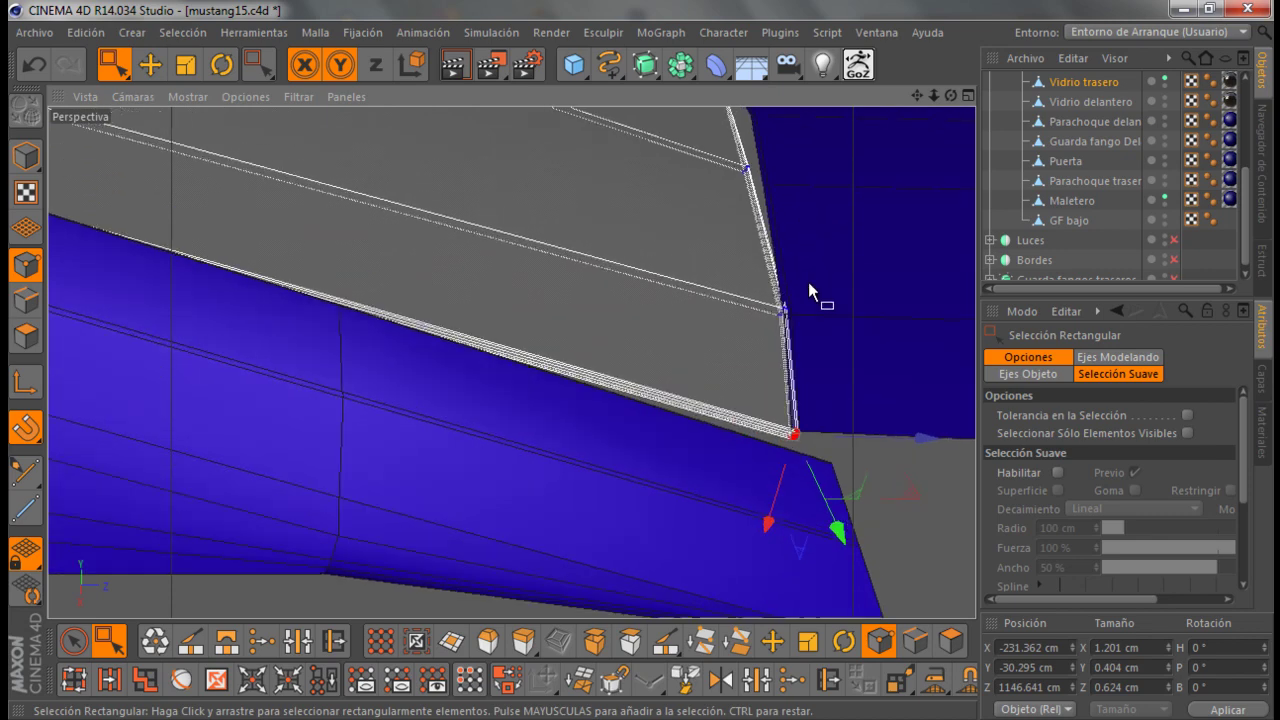
left_click_drag(951, 95, 643, 360)
left_click_drag(899, 297, 826, 467, "alt")
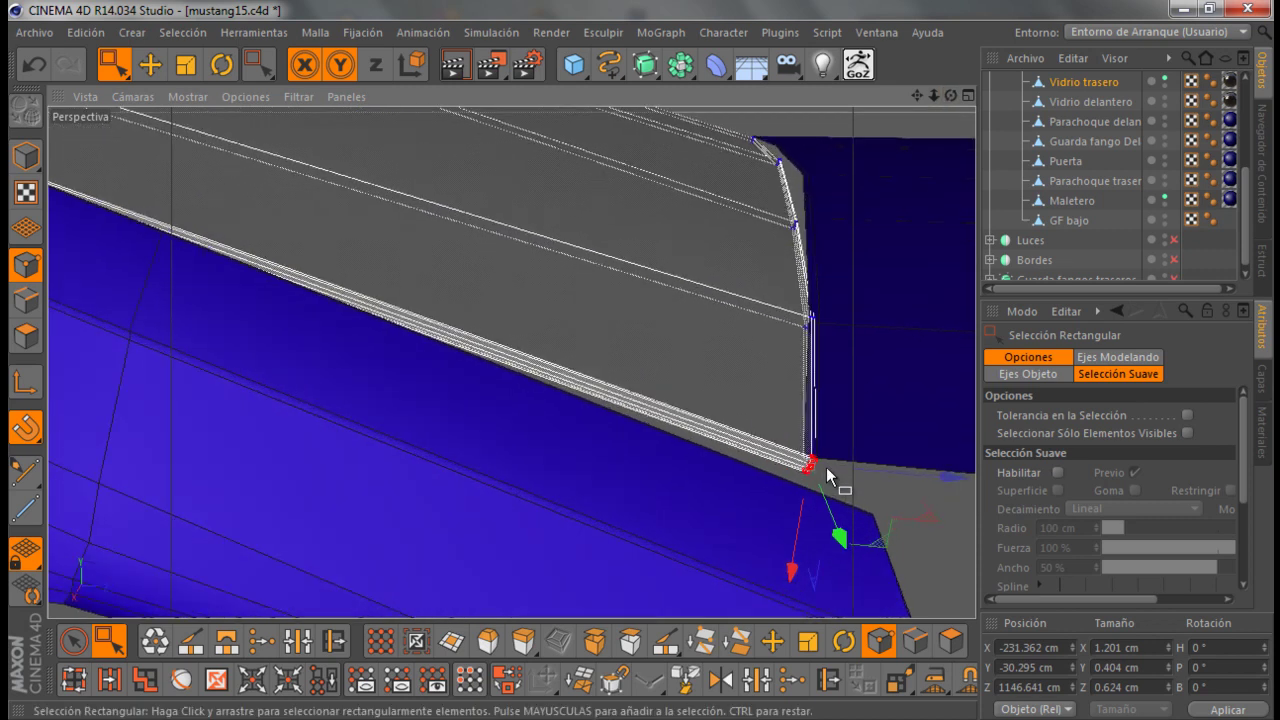
mouse_move(937, 480)
left_mouse_down()
mouse_move(926, 484)
mouse_move(810, 322)
mouse_move(818, 255)
left_mouse_up()
Move the edge point along X and slide it onto the Maletero edge
mouse_move(940, 118)
left_mouse_down("alt")
mouse_move(639, 360)
mouse_move(659, 317)
left_mouse_up("alt")
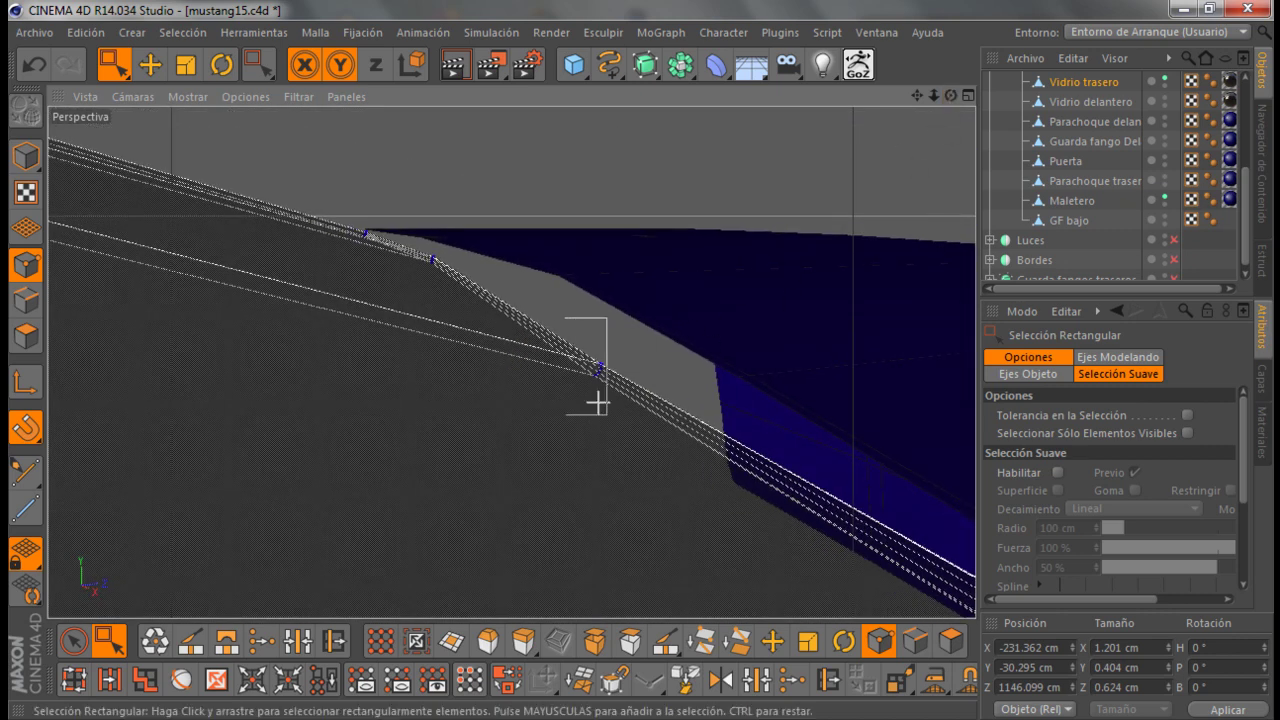
mouse_move(597, 497)
left_mouse_down()
mouse_move(645, 265)
mouse_move(628, 280)
left_mouse_up()
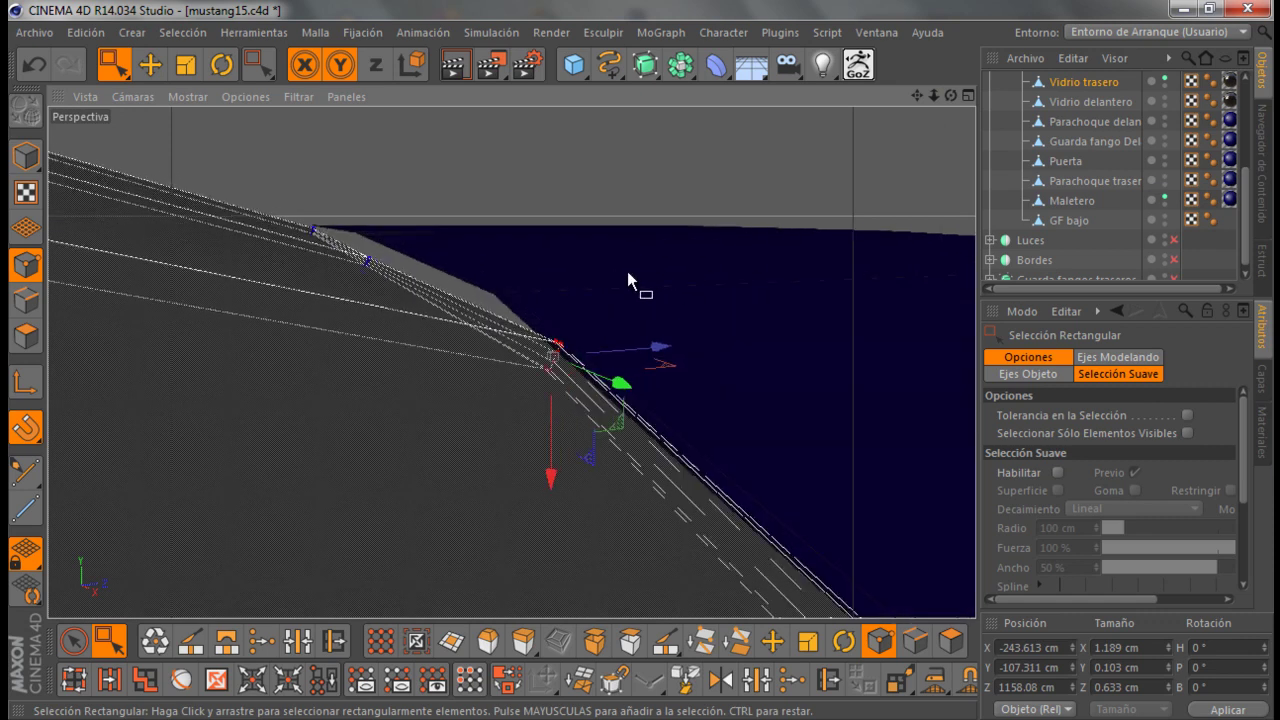
left_click_drag(951, 96, 639, 360)
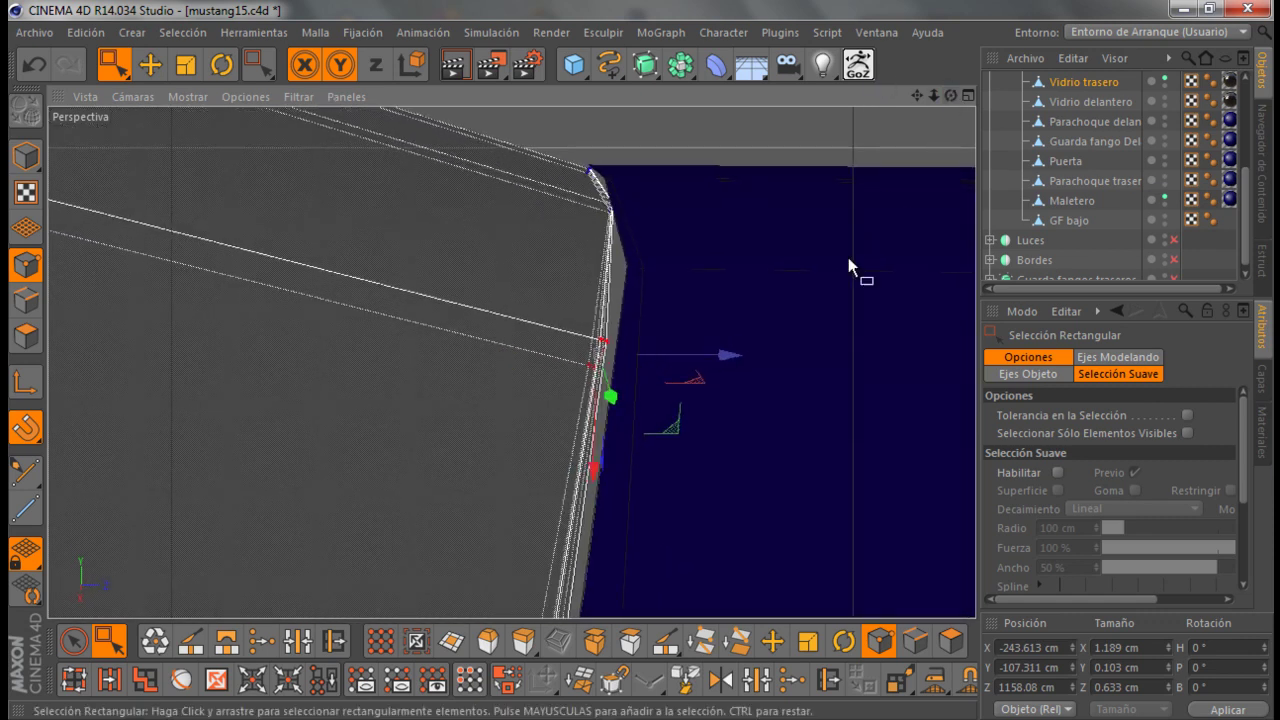
left_click_drag(733, 355, 740, 367)
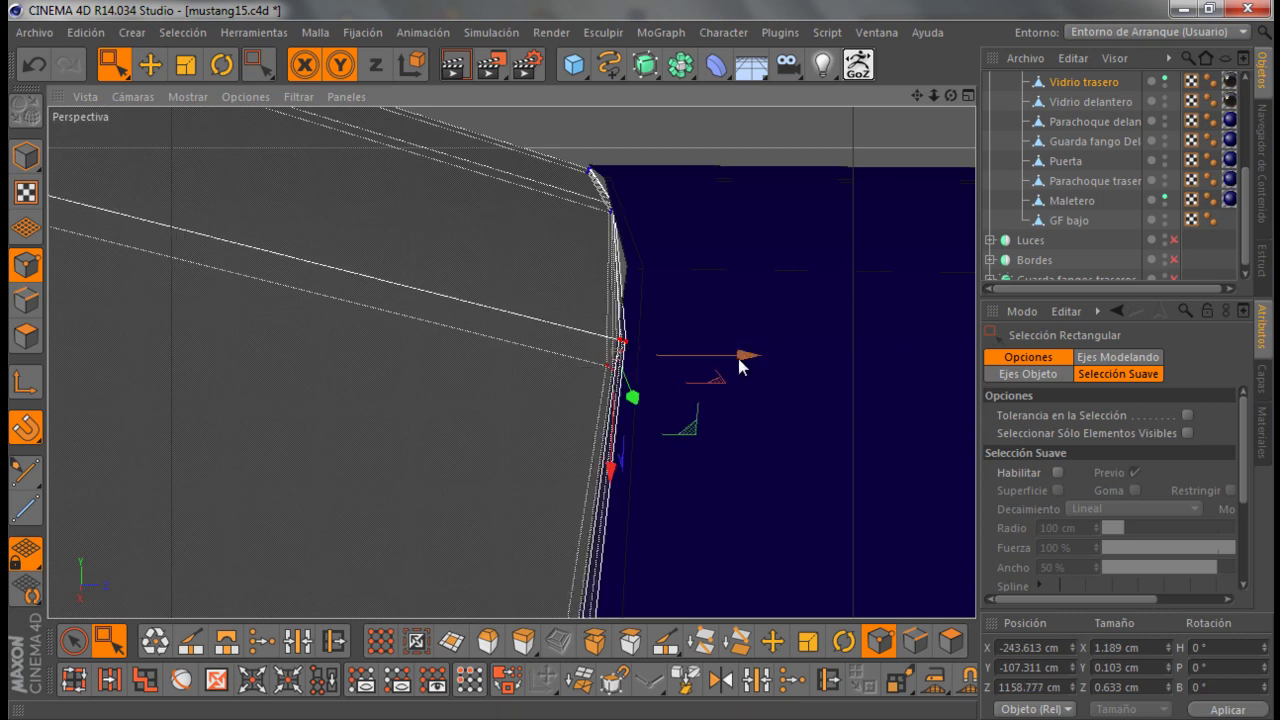
mouse_move(605, 385)
left_mouse_down("alt")
mouse_move(618, 285)
mouse_move(640, 368)
left_mouse_up("alt")
left_click_drag(640, 360, 641, 360, "alt")
Add another loop cut near the end of the glass panel
left_click(665, 641)
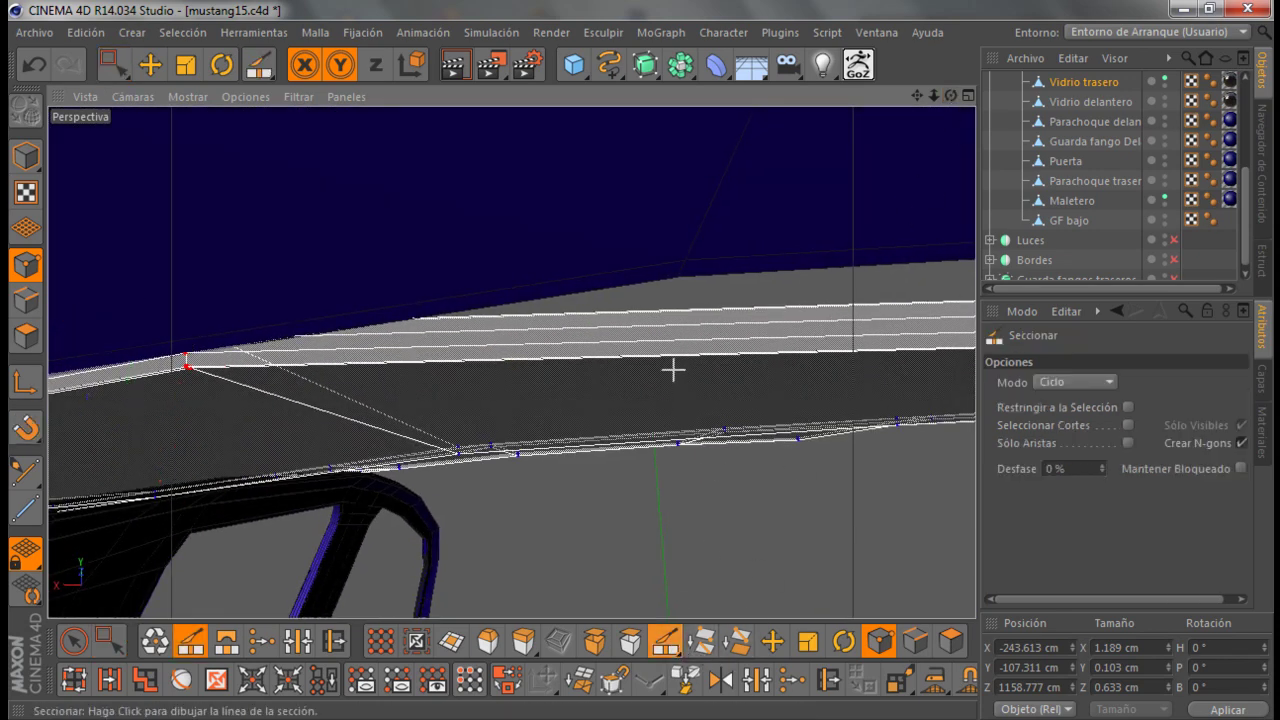
left_click(681, 325)
left_click_drag(950, 92, 642, 367)
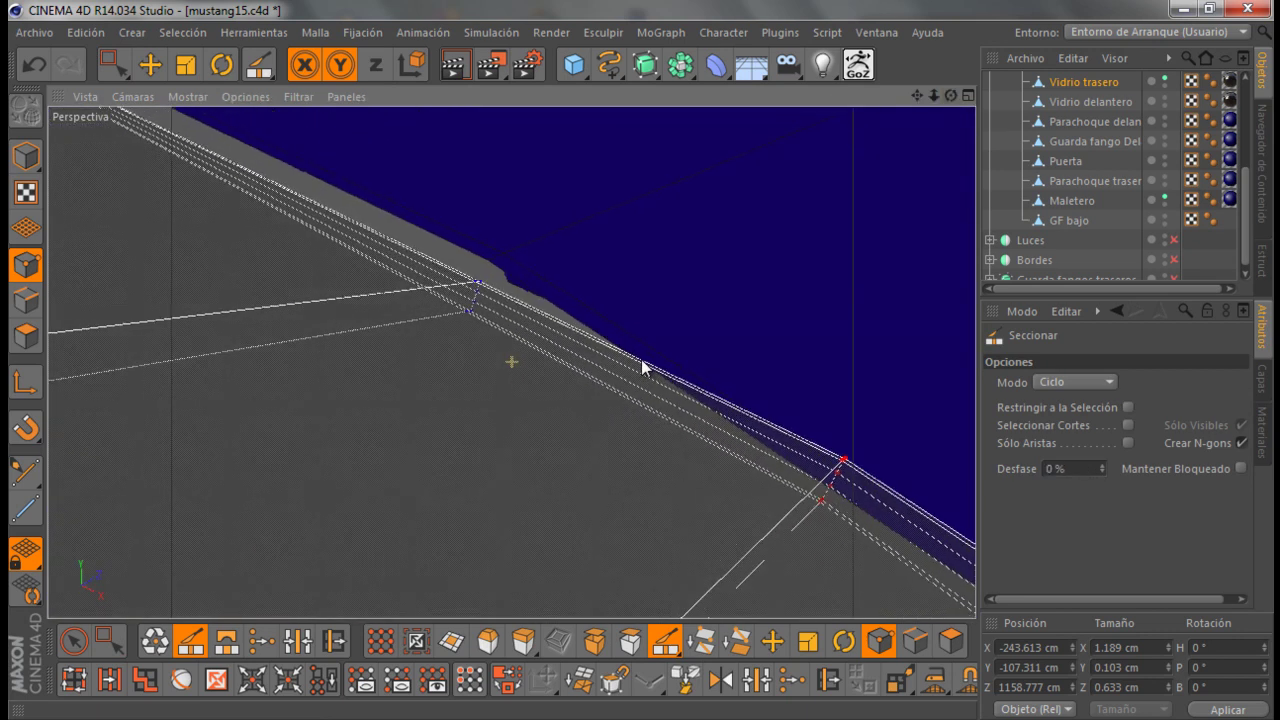
left_click(113, 64)
Snap the panel's corner vertices up onto an edge and slide them along Z
left_click_drag(502, 350, 503, 350)
mouse_move(950, 95)
left_mouse_down()
mouse_move(643, 366)
mouse_move(745, 245)
left_mouse_up()
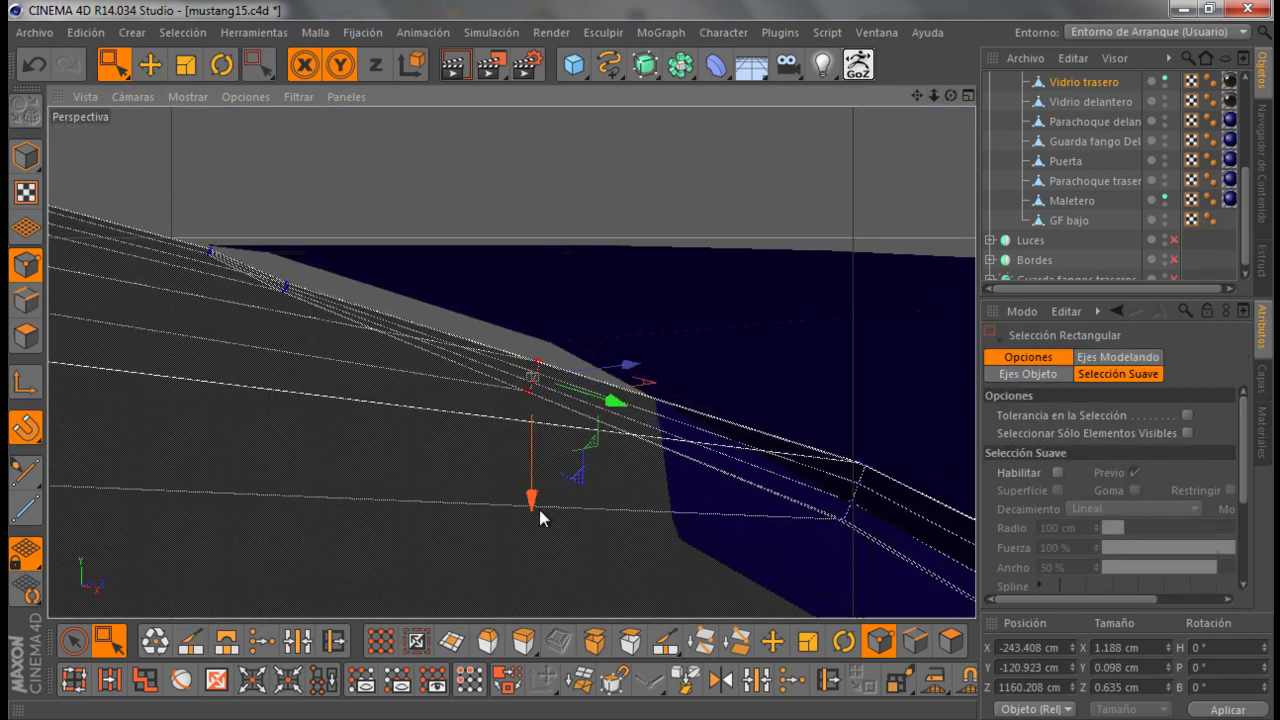
left_click_drag(539, 510, 536, 487)
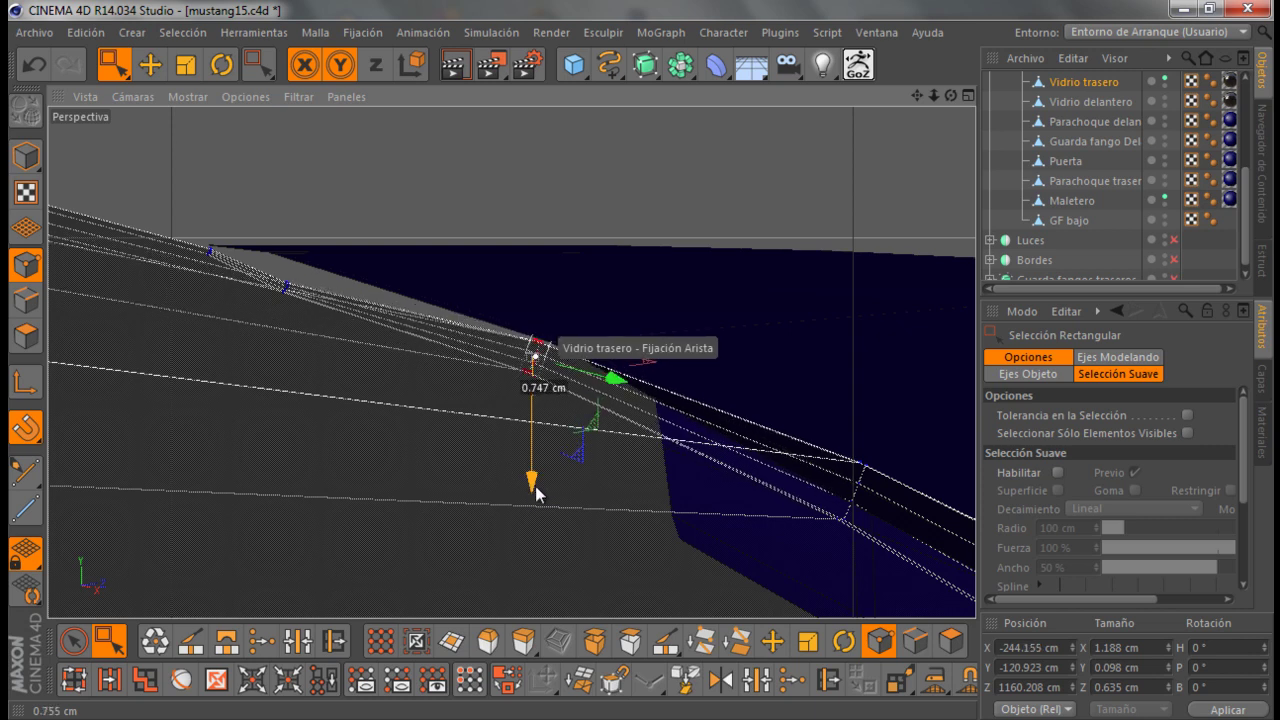
left_click_drag(536, 490, 534, 480)
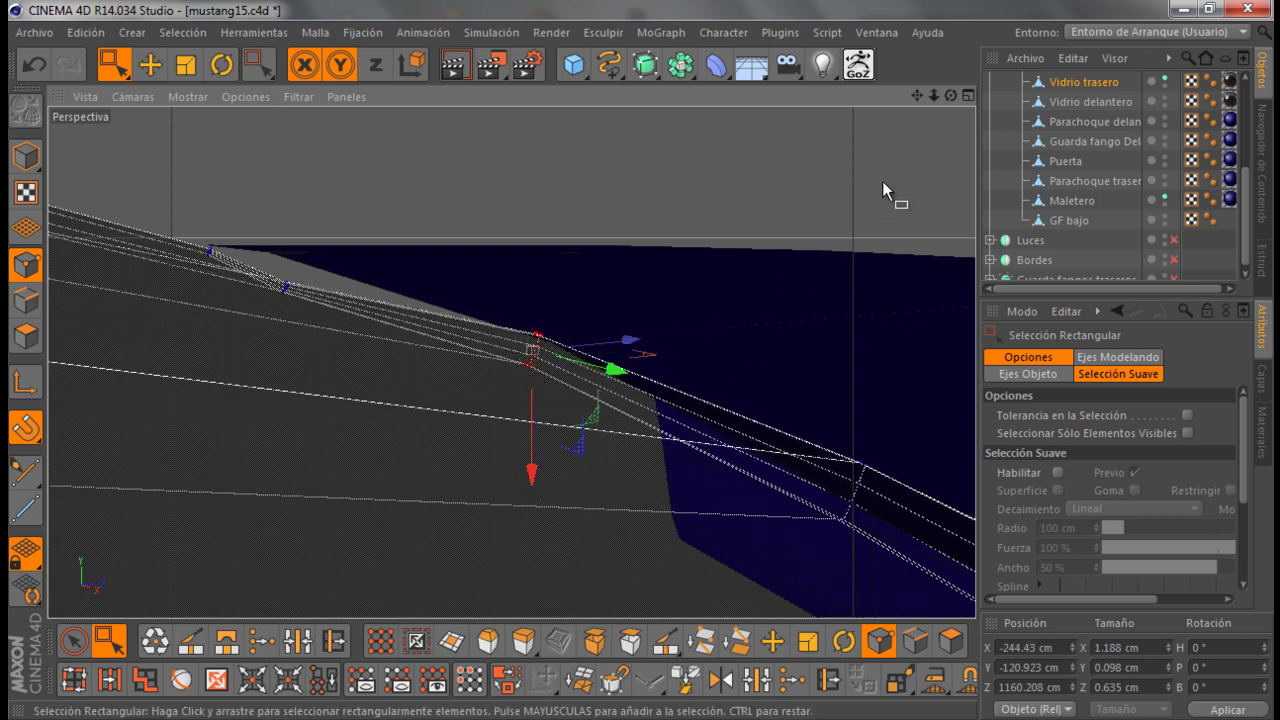
left_click_drag(946, 92, 640, 360)
left_click_drag(851, 278, 863, 280)
scroll(563, 266, "down", 3)
scroll(592, 345, "down", 1)
scroll(600, 371, "down", 2)
scroll(600, 371, "up", 2)
Nudge the lower-end vertex left, then move the edge points 3.019 cm on Y and 0.374 cm on Z
left_click_drag(650, 420, 700, 445)
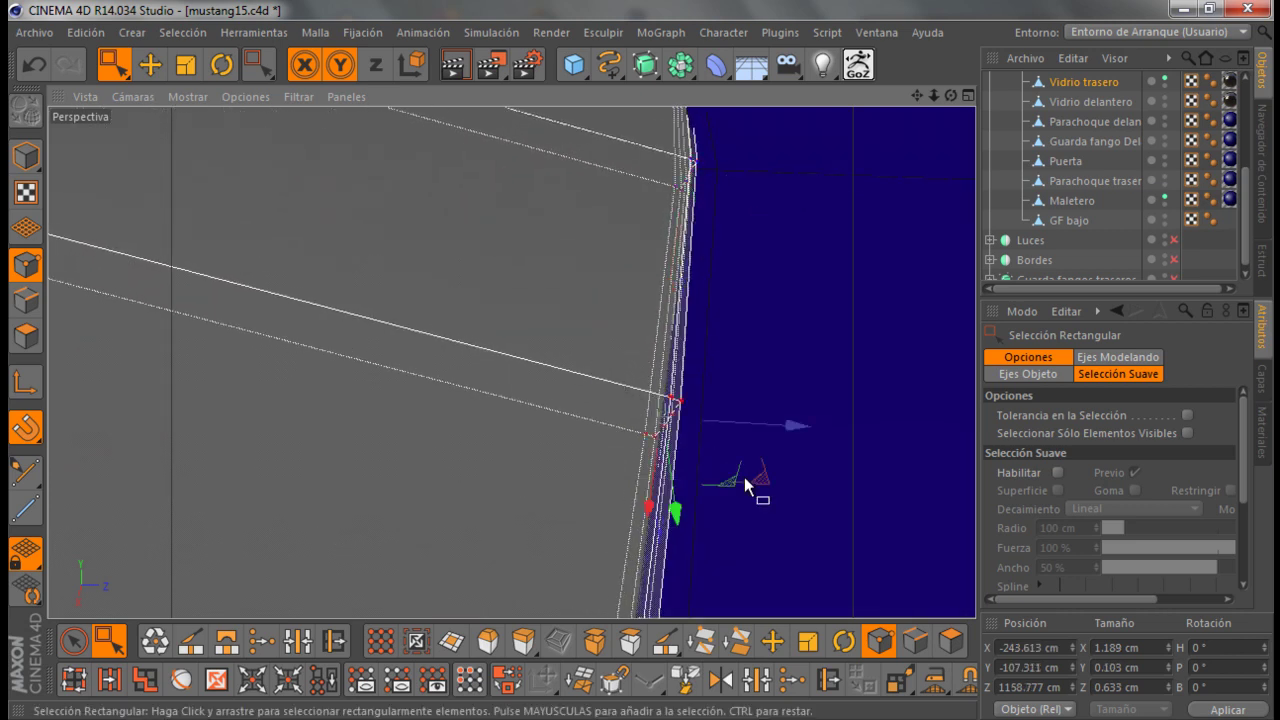
mouse_move(797, 430)
left_mouse_down()
mouse_move(727, 512)
mouse_move(691, 152)
mouse_move(932, 105)
mouse_move(501, 436)
mouse_move(354, 209)
mouse_move(445, 243)
left_mouse_up()
left_click_drag(538, 263, 660, 445)
mouse_move(588, 470)
left_mouse_down()
mouse_move(591, 386)
mouse_move(577, 397)
mouse_move(668, 287)
left_mouse_up()
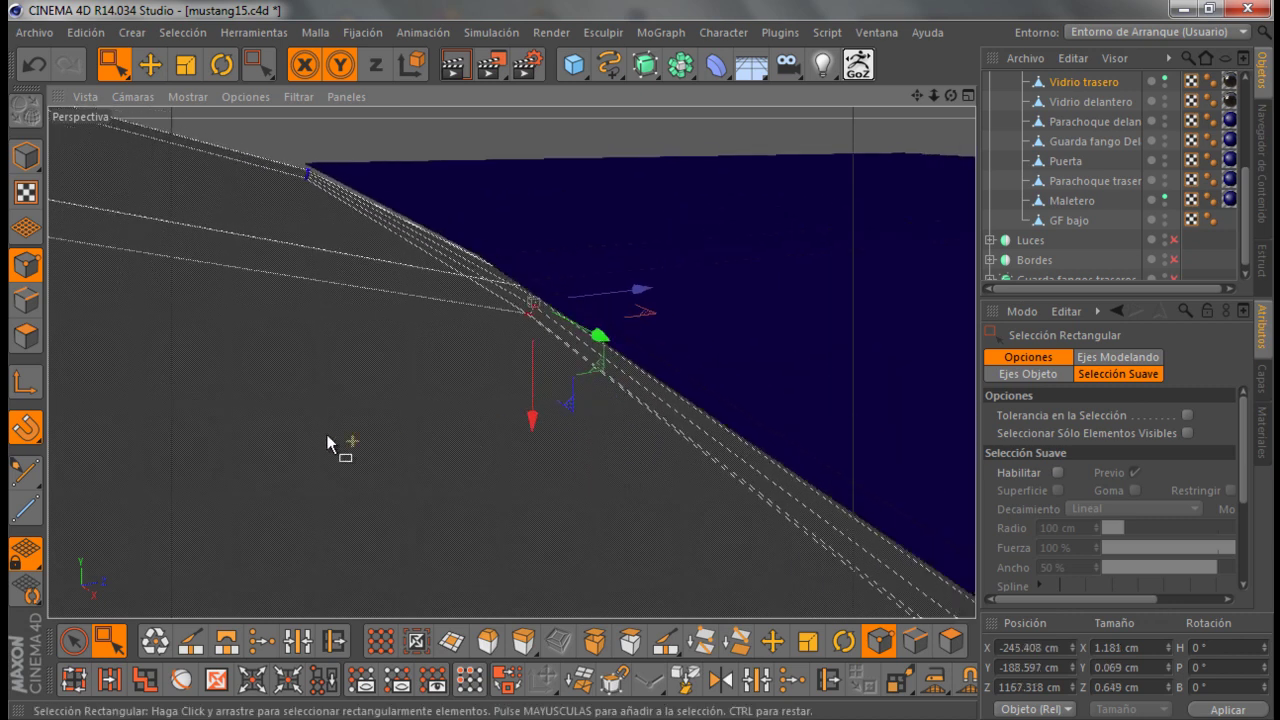
left_click_drag(640, 369, 509, 360, "alt")
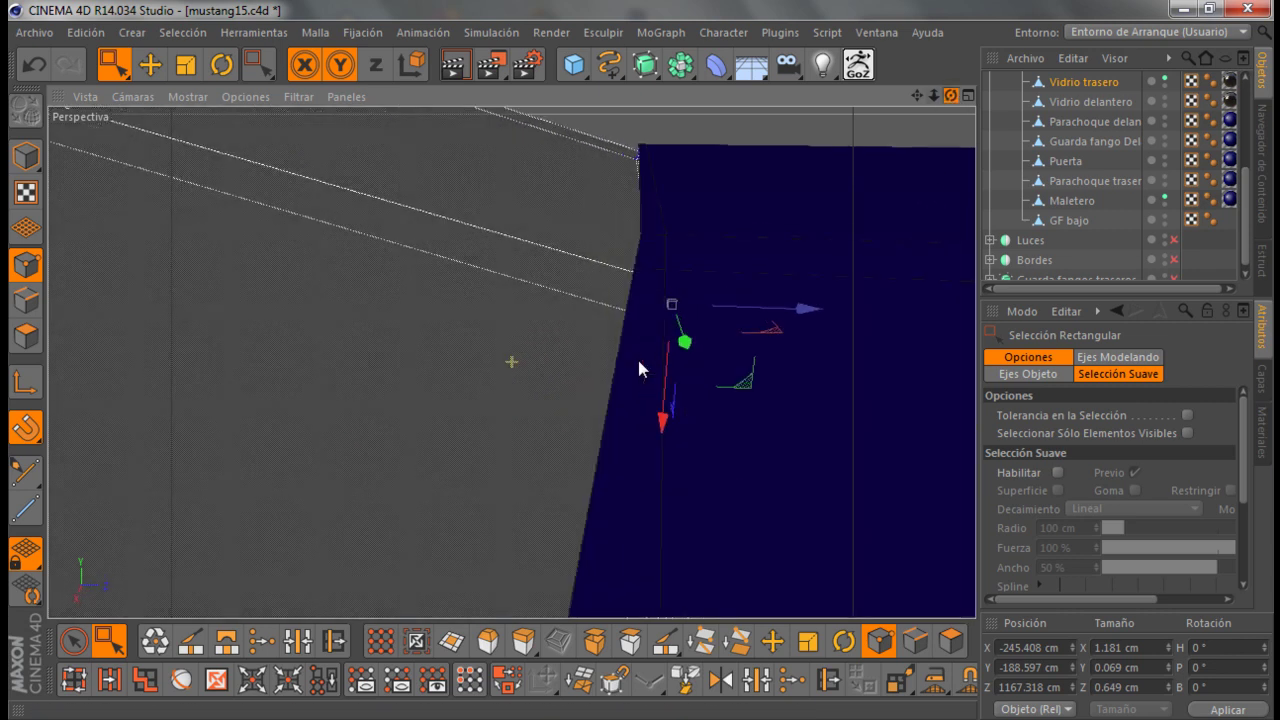
left_click_drag(831, 314, 781, 314)
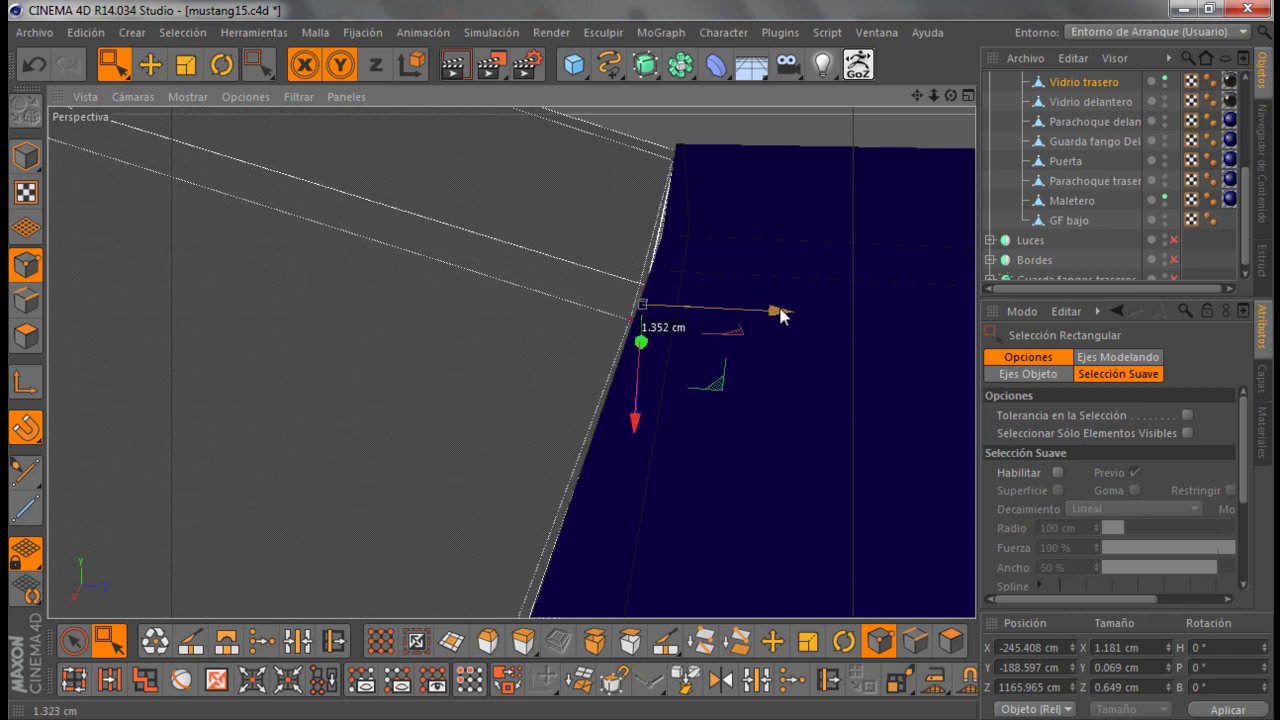
mouse_move(951, 93)
left_mouse_down()
mouse_move(635, 360)
mouse_move(650, 357)
left_mouse_up()
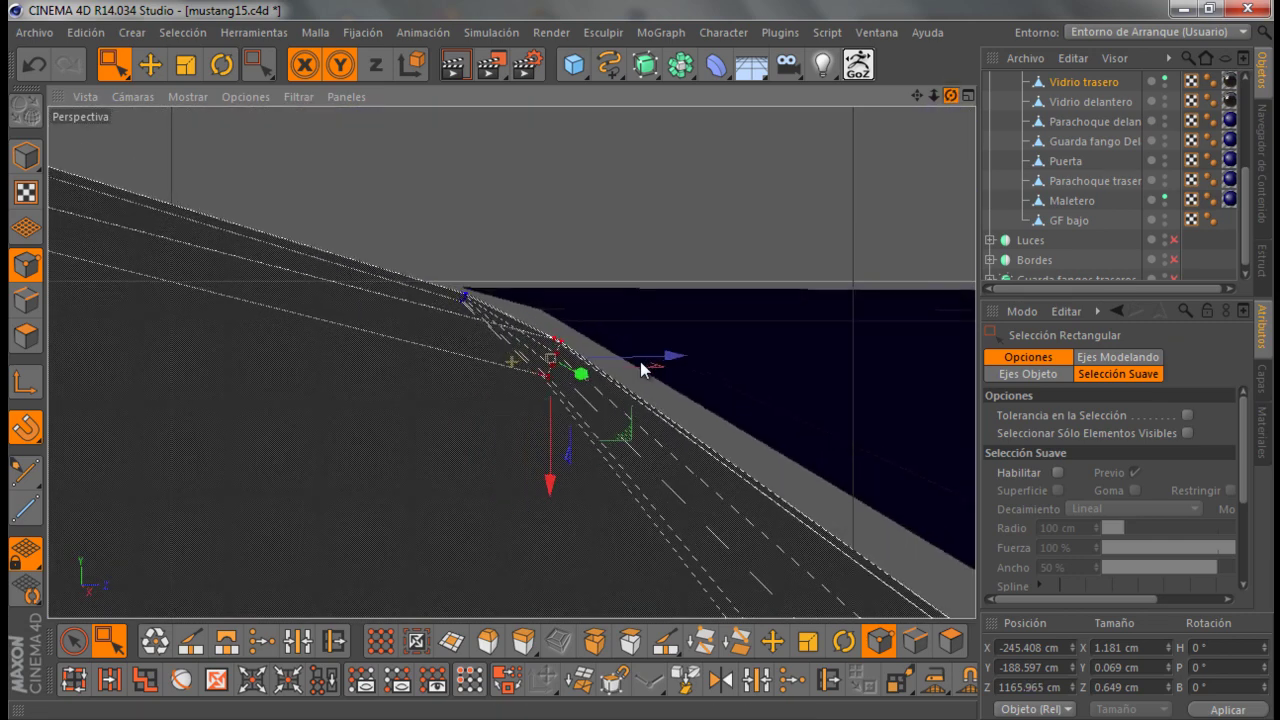
left_click_drag(553, 494, 551, 463)
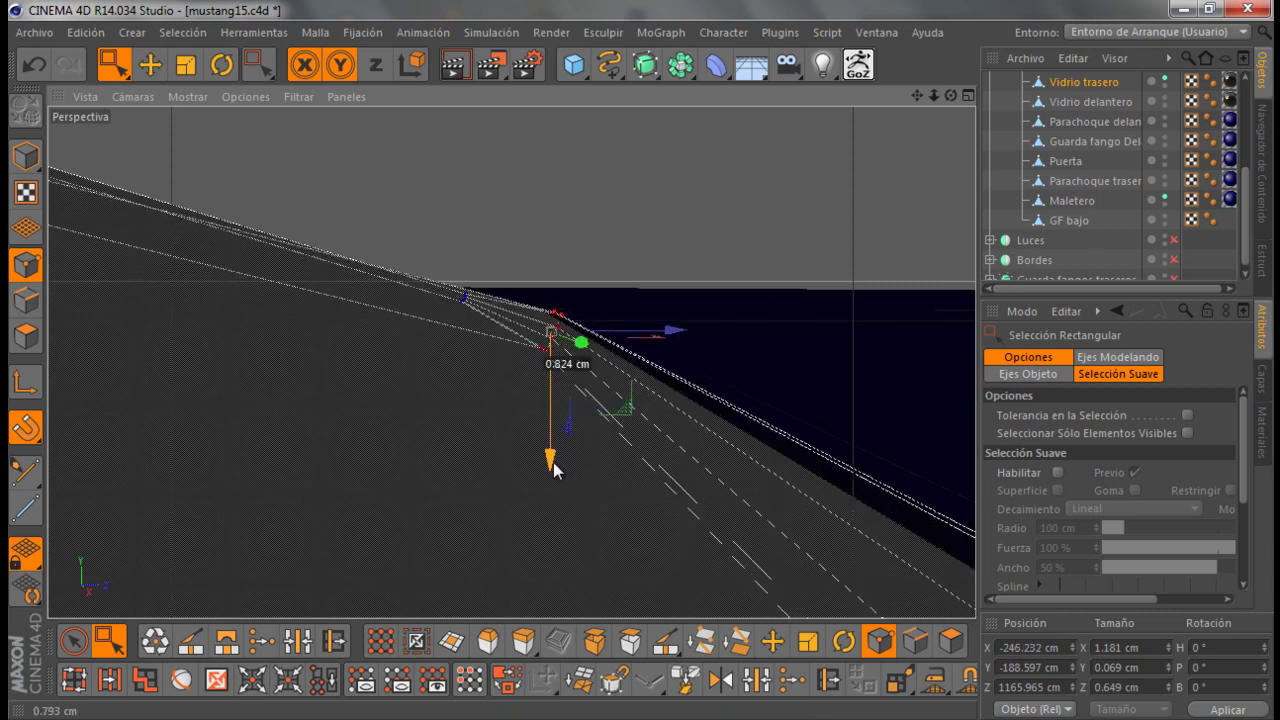
Raise the rear window's corner point until it meets the trunk panel's corner
left_click_drag(946, 97, 640, 361)
mouse_move(912, 126)
left_mouse_down("alt")
mouse_move(534, 437)
mouse_move(786, 280)
mouse_move(566, 391)
mouse_move(944, 169)
mouse_move(987, 82)
mouse_move(640, 358)
left_mouse_up("alt")
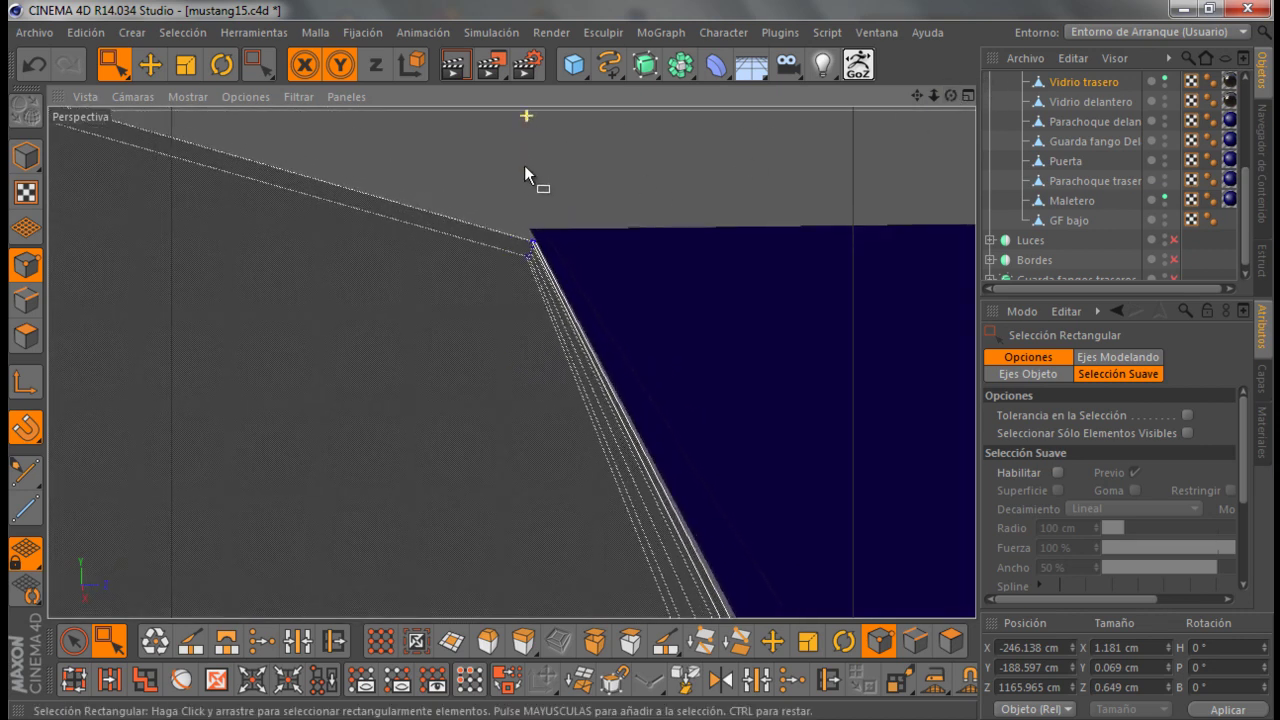
left_click_drag(500, 216, 590, 340)
mouse_move(537, 381)
left_mouse_down()
mouse_move(576, 258)
mouse_move(638, 204)
left_mouse_up()
mouse_move(951, 96)
left_mouse_down()
mouse_move(688, 268)
mouse_move(619, 265)
left_mouse_up()
mouse_move(486, 394)
left_mouse_down()
mouse_move(486, 366)
mouse_move(537, 315)
mouse_move(428, 306)
mouse_move(563, 300)
mouse_move(575, 400)
left_mouse_up()
Add the Maletero trunk object to the selection alongside Vidrio trasero
scroll(508, 423, "up", 1)
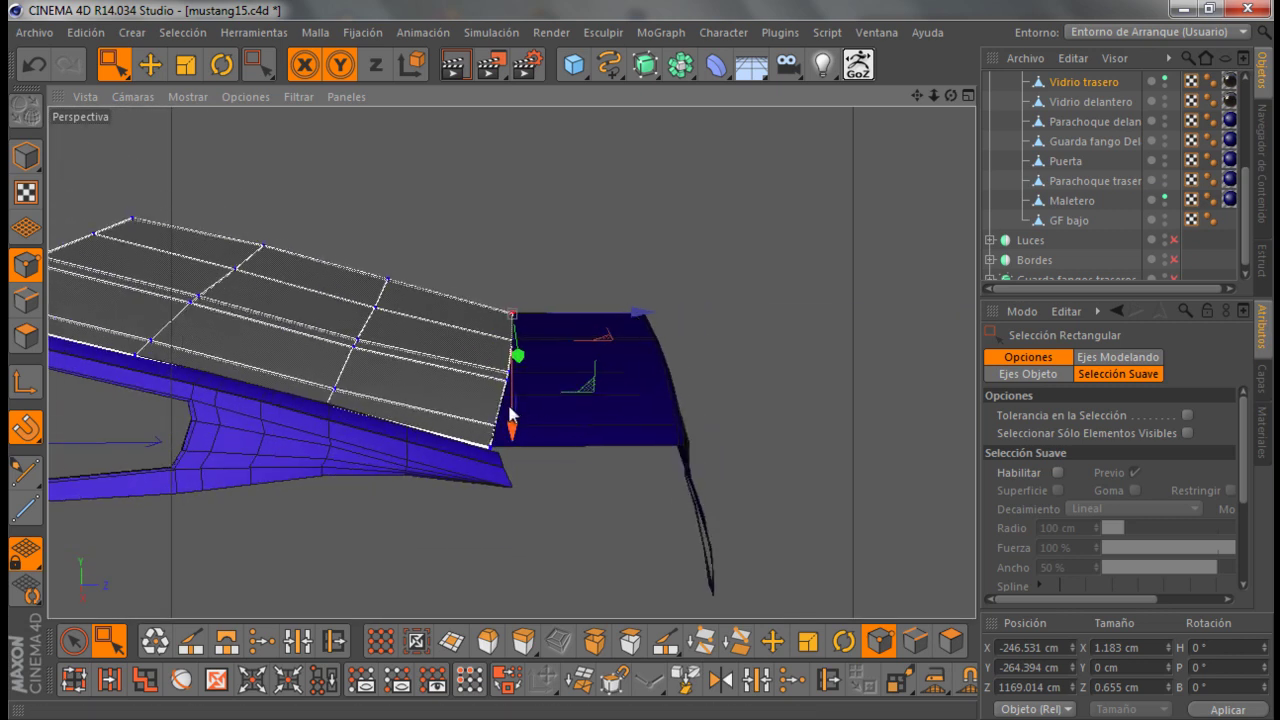
scroll(508, 420, "up", 1)
scroll(503, 450, "up", 1)
scroll(500, 466, "up", 2)
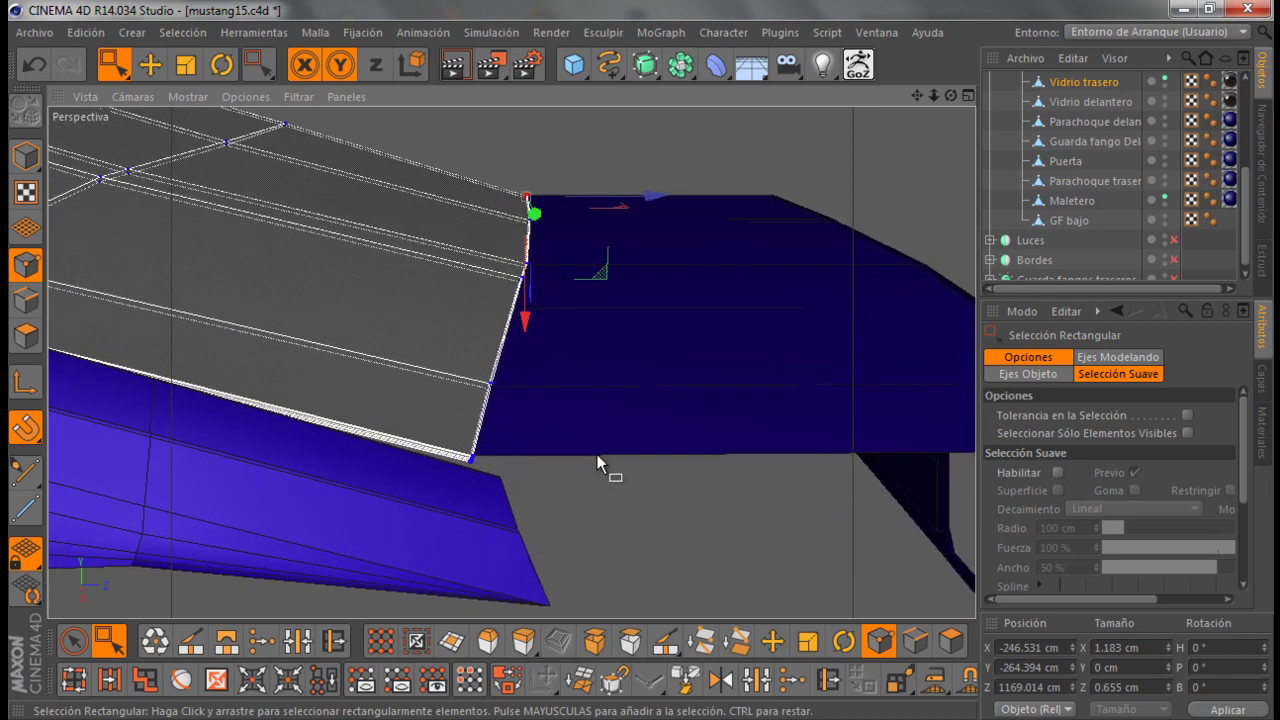
left_click_drag(643, 366, 642, 369, "alt")
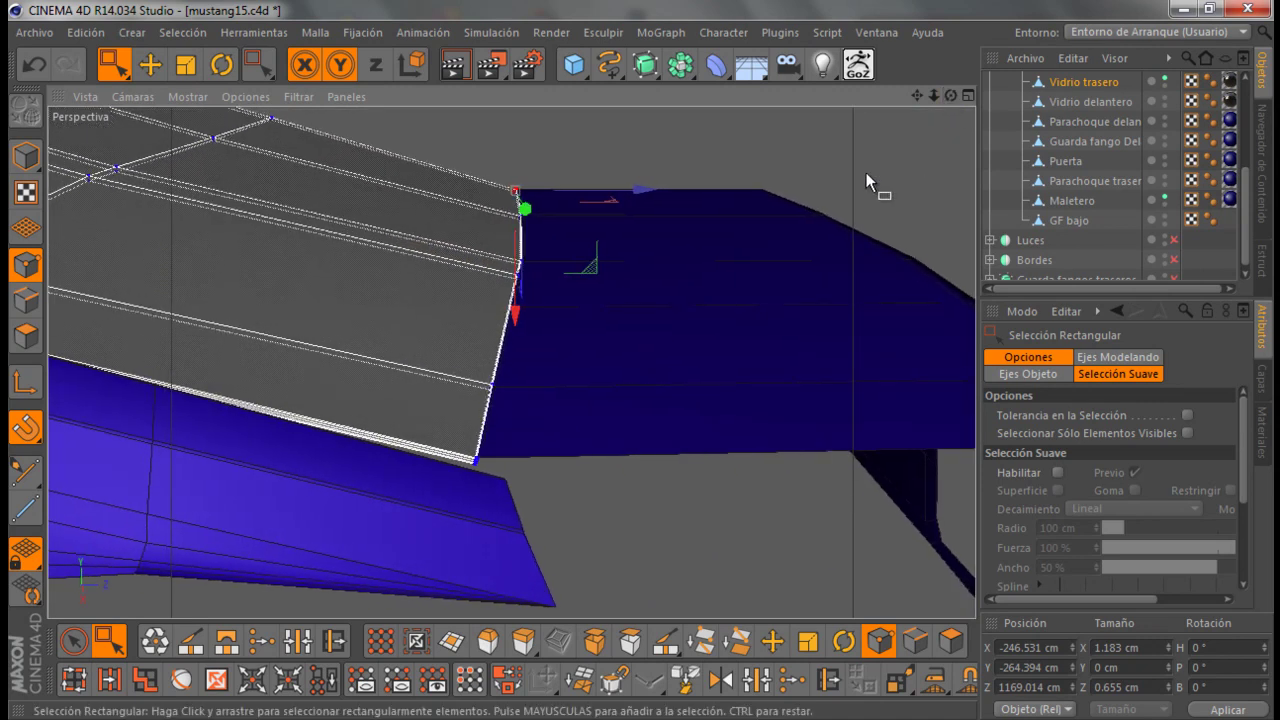
left_click(1071, 201, "ctrl")
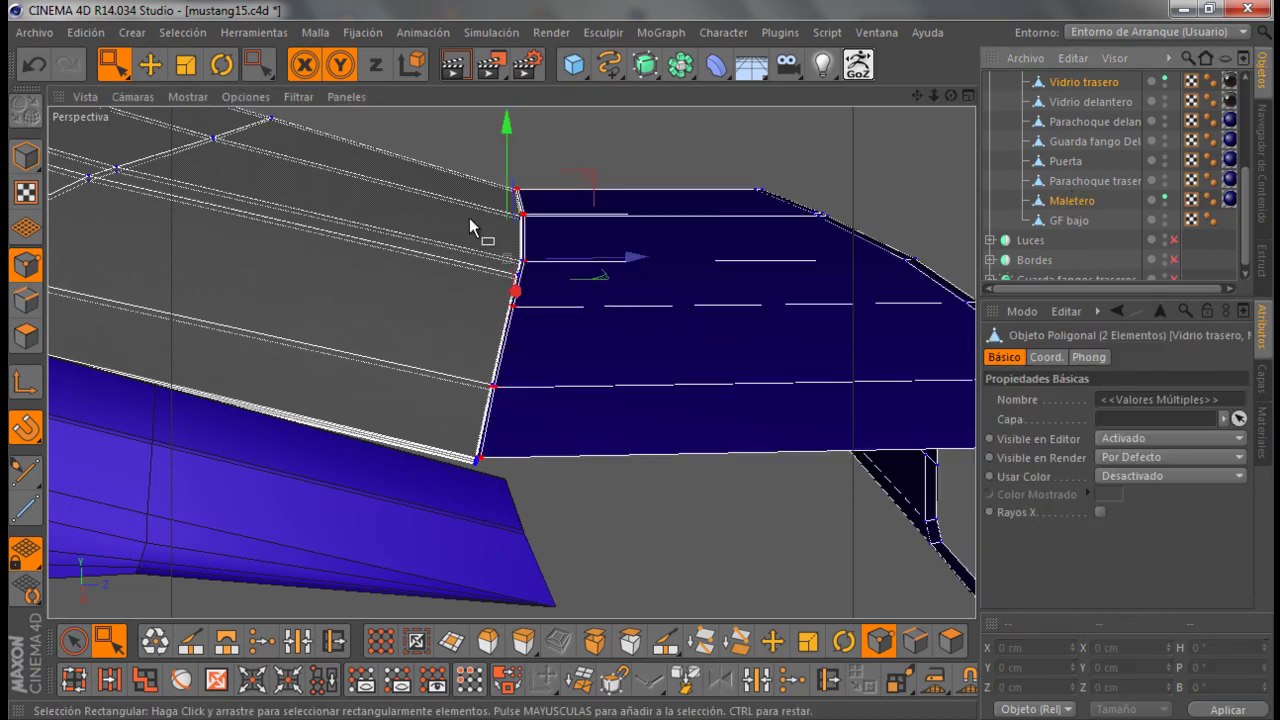
Select the window's lower edge points and snap them onto the trunk panel's edge
left_click_drag(469, 218, 631, 250, "alt")
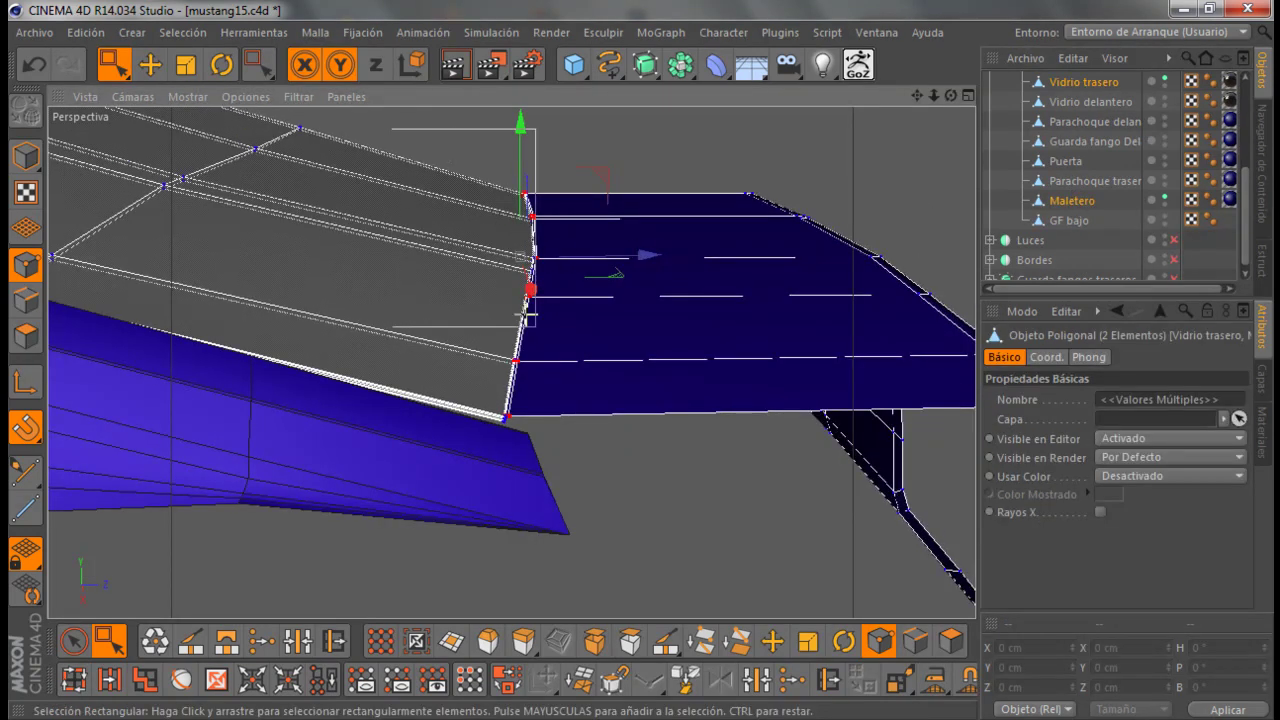
left_click_drag(524, 314, 595, 484)
scroll(559, 344, "up", 3)
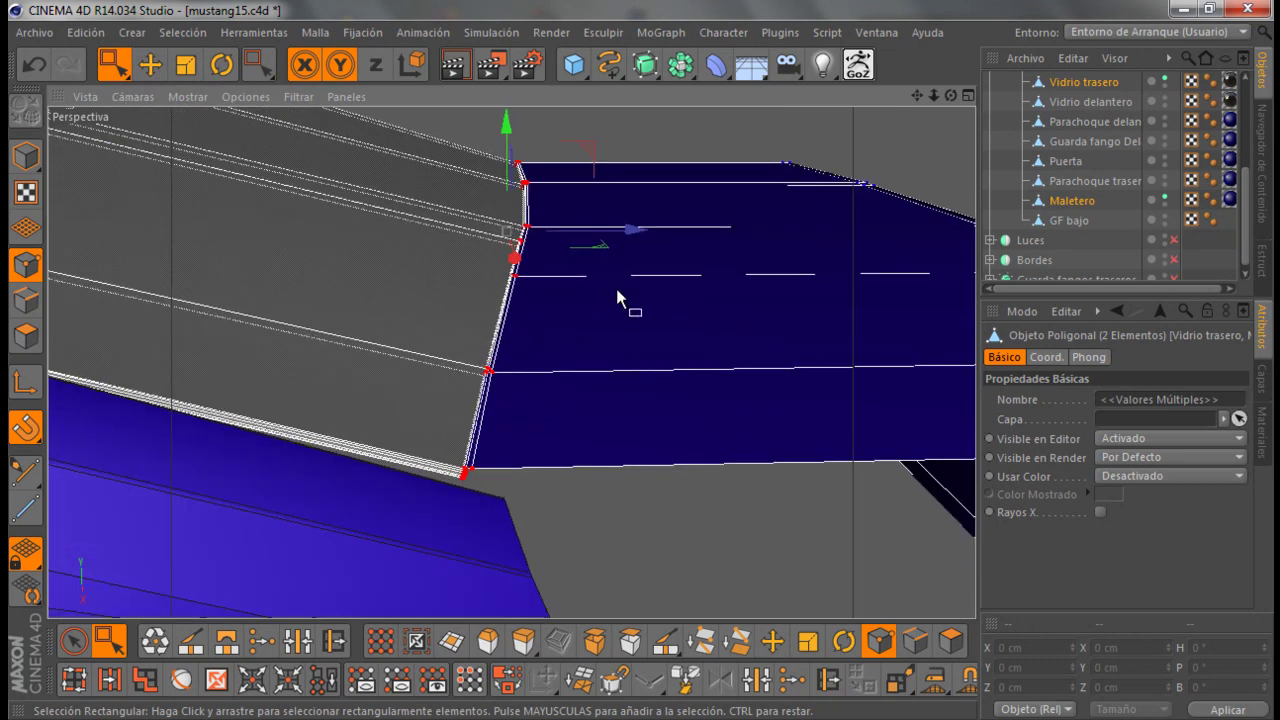
left_click_drag(634, 238, 608, 244)
Orbit around the seam to confirm the glass and trunk meet flush
mouse_move(643, 366)
left_mouse_down("alt")
mouse_move(636, 356)
mouse_move(645, 366)
left_mouse_up("alt")
left_click_drag(689, 272, 690, 274, "alt")
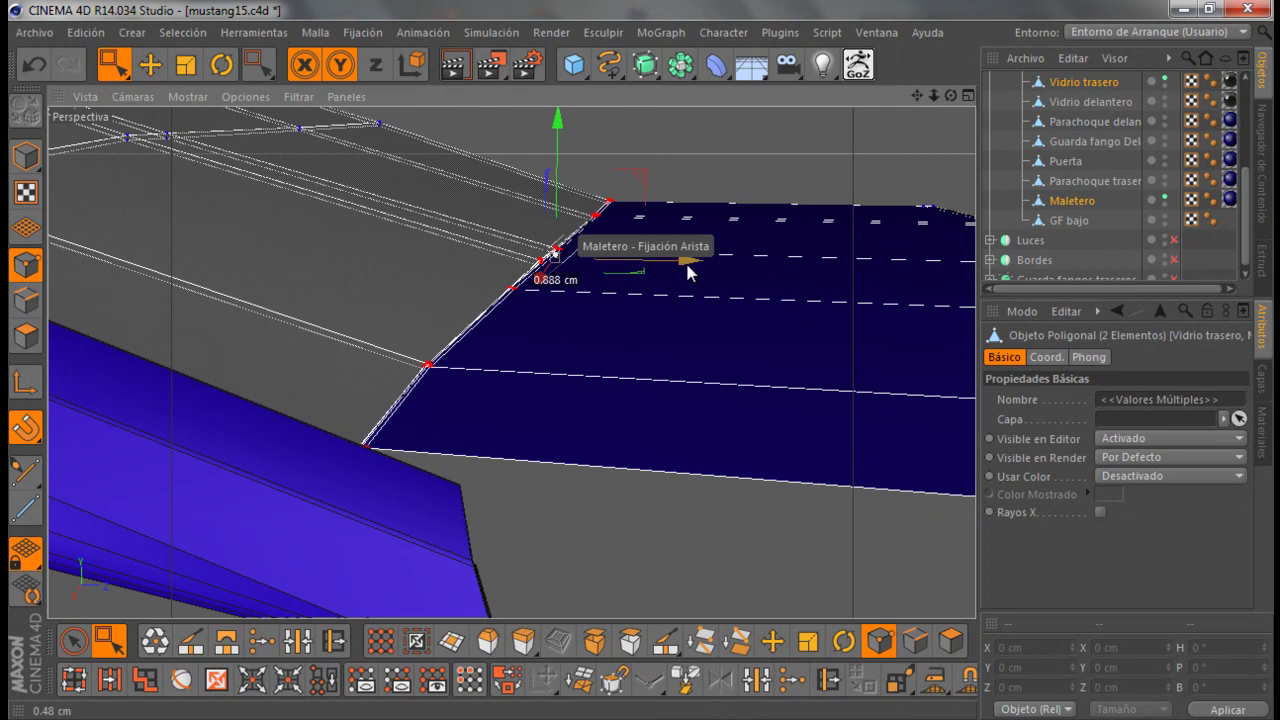
left_click_drag(668, 410, 680, 220, "alt")
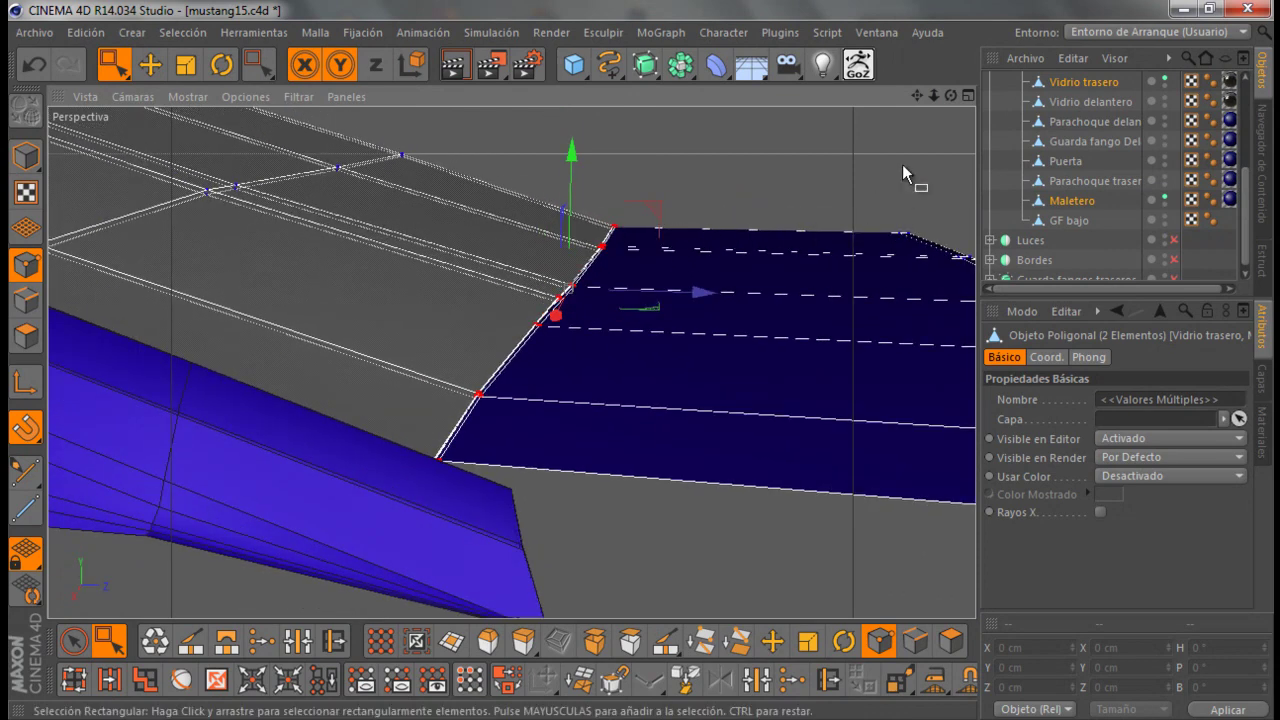
mouse_move(645, 375)
left_mouse_down("alt")
mouse_move(640, 356)
mouse_move(951, 104)
left_mouse_up("alt")
scroll(714, 271, "down", 5)
mouse_move(714, 271)
left_mouse_down("alt")
mouse_move(723, 286)
mouse_move(606, 374)
mouse_move(707, 215)
left_mouse_up("alt")
scroll(707, 215, "up", 2)
scroll(1180, 136, "up", 3)
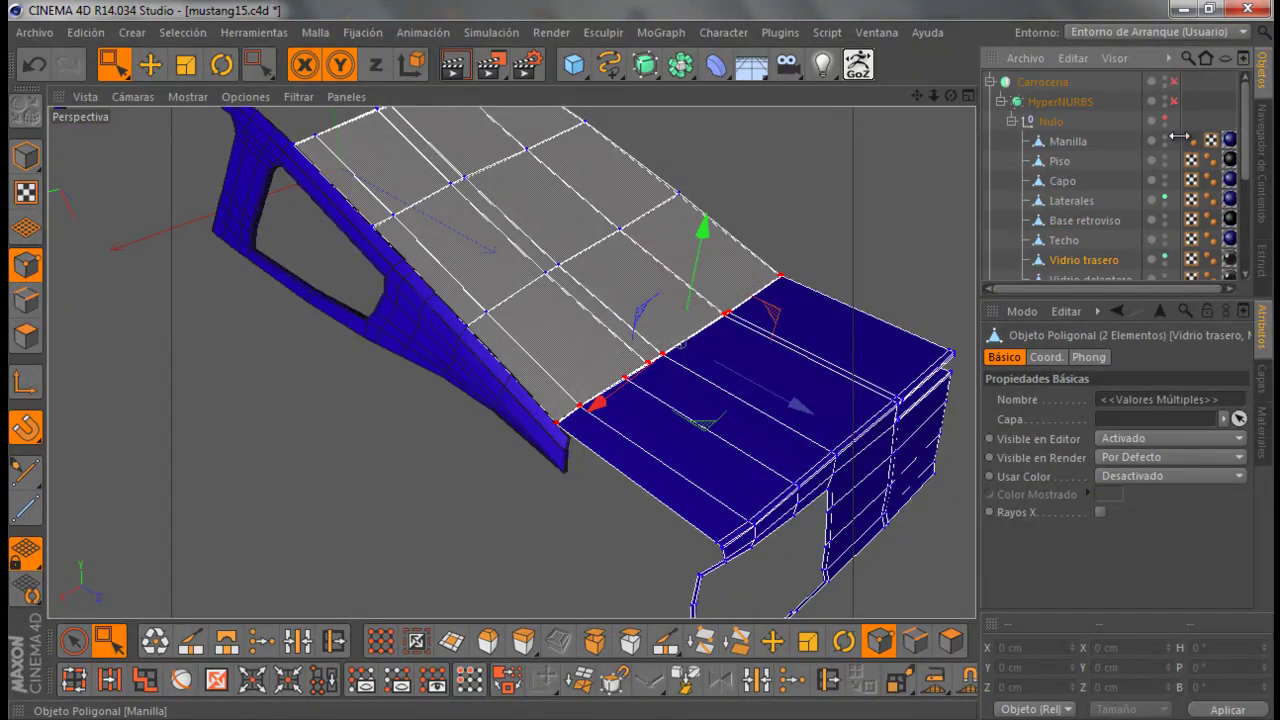
Turn on HyperNURBS smoothing, the Carroceria symmetry and the Bordes group
left_click(1174, 102)
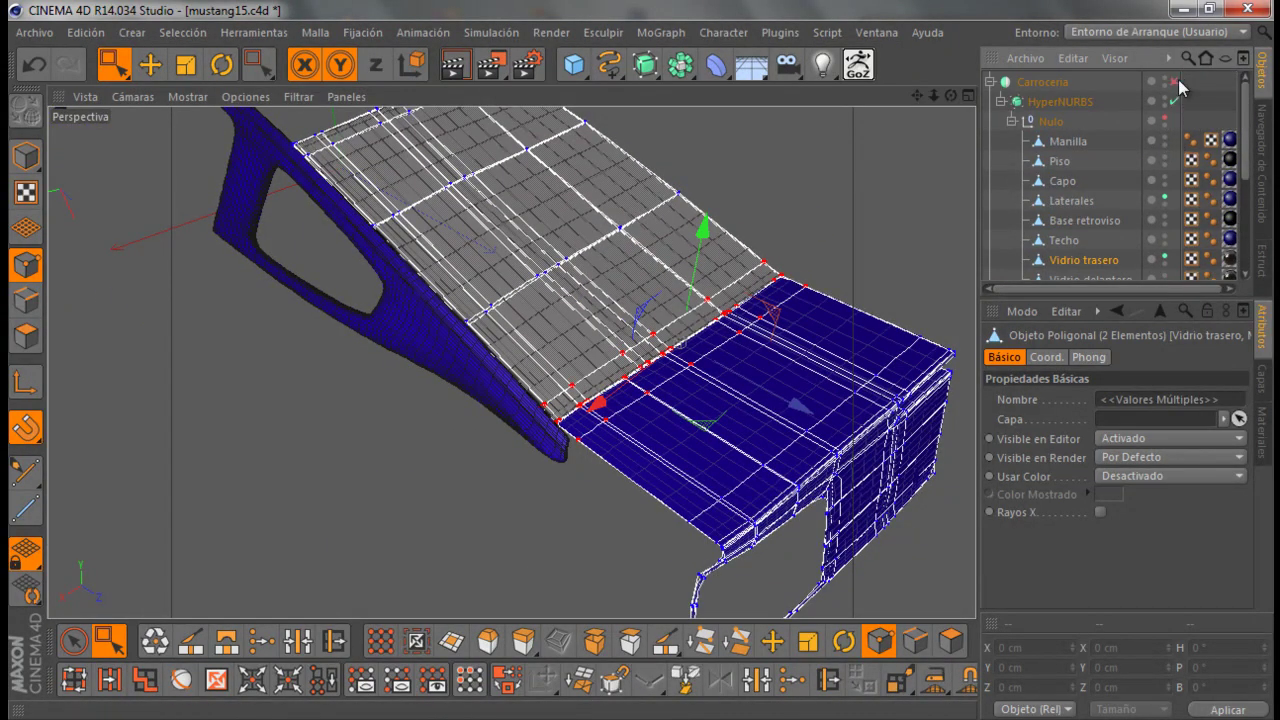
left_click(1175, 82)
scroll(1150, 129, "down", 2)
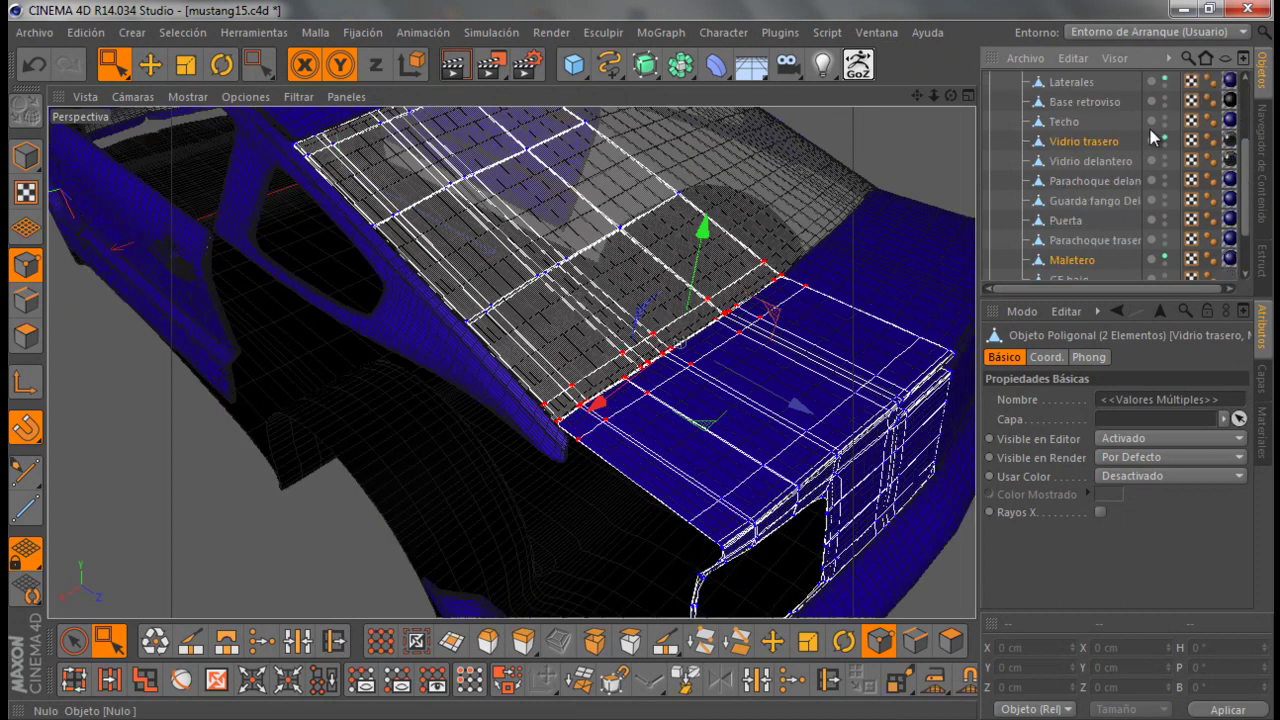
scroll(1150, 129, "down", 3)
left_click(1175, 251)
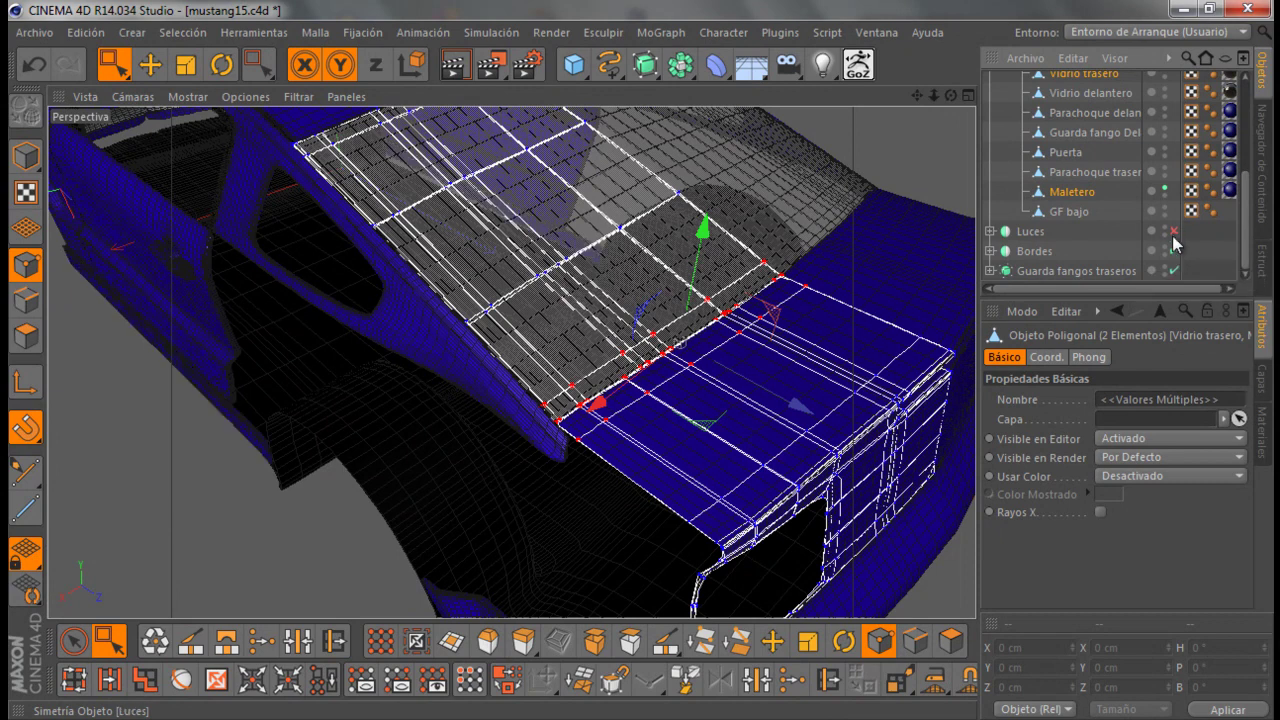
scroll(1128, 214, "up", 5)
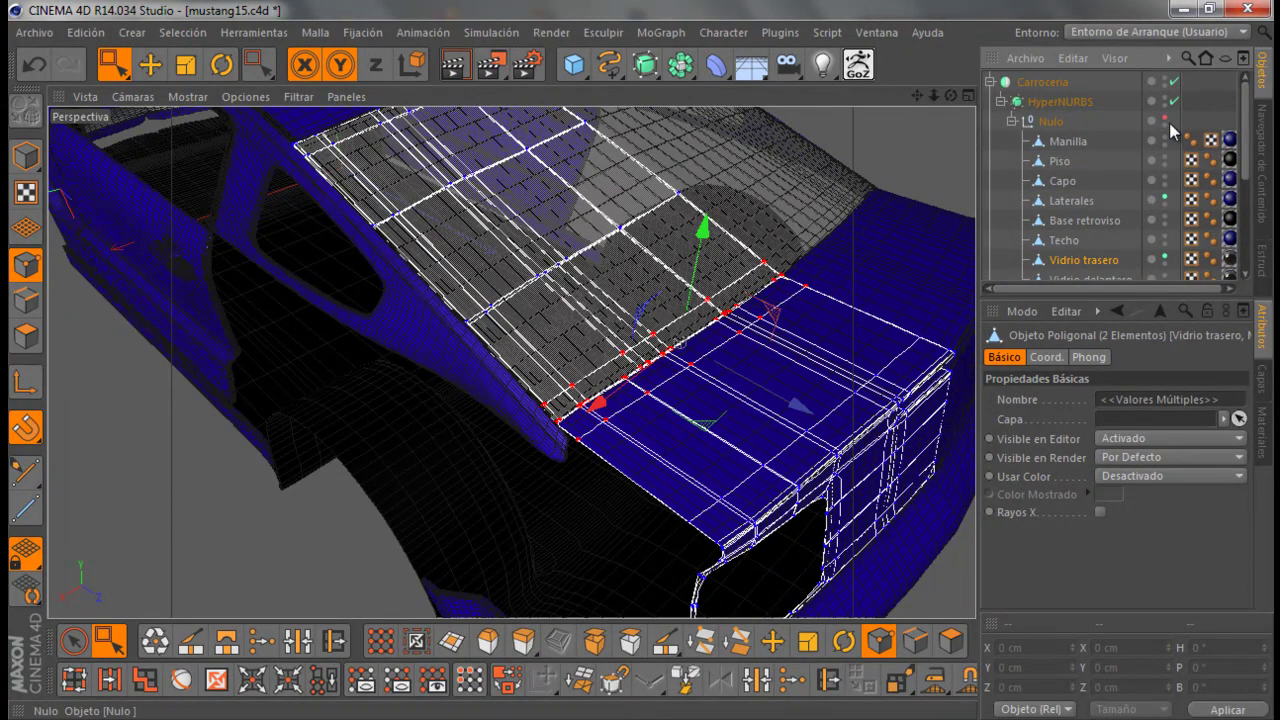
scroll(729, 329, "down", 3)
scroll(689, 363, "down", 3)
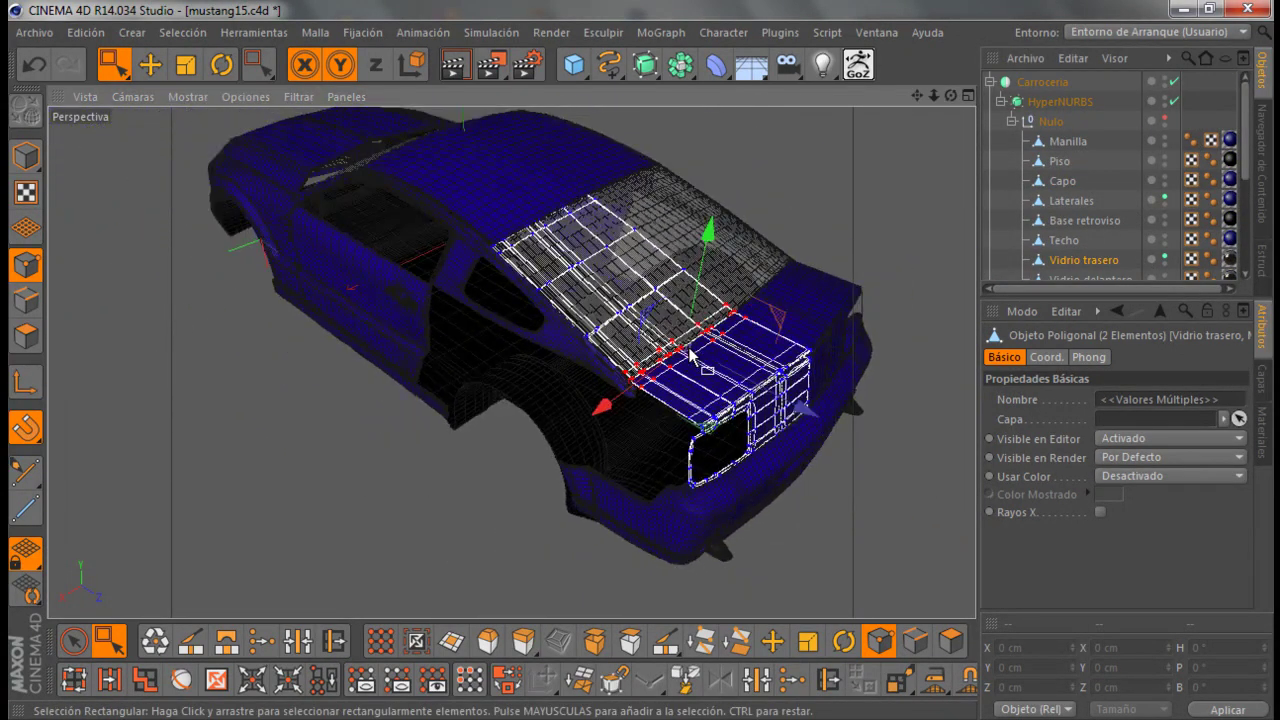
scroll(692, 237, "down", 3)
scroll(692, 237, "up", 2)
Render the view and zoom in on the Vidrio trasero–Maletero seam
key("ctrl+r")
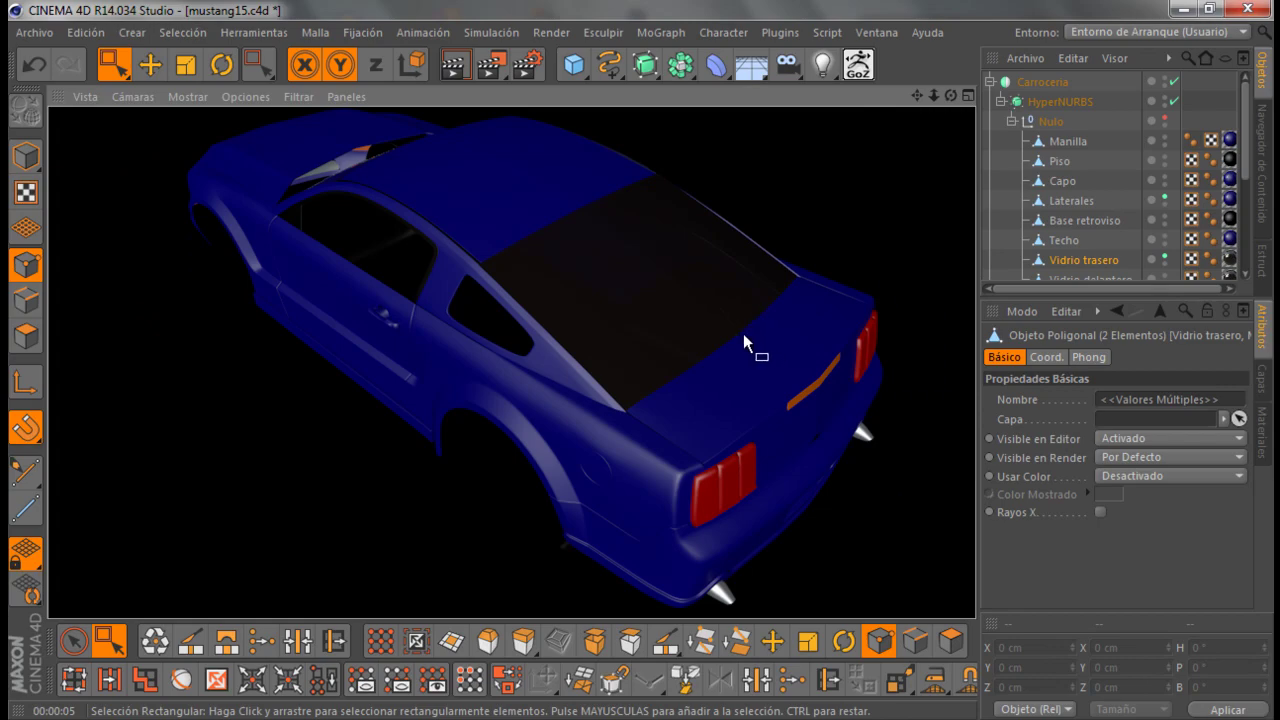
scroll(742, 341, "up", 2)
scroll(742, 341, "up", 1)
scroll(741, 341, "up", 2)
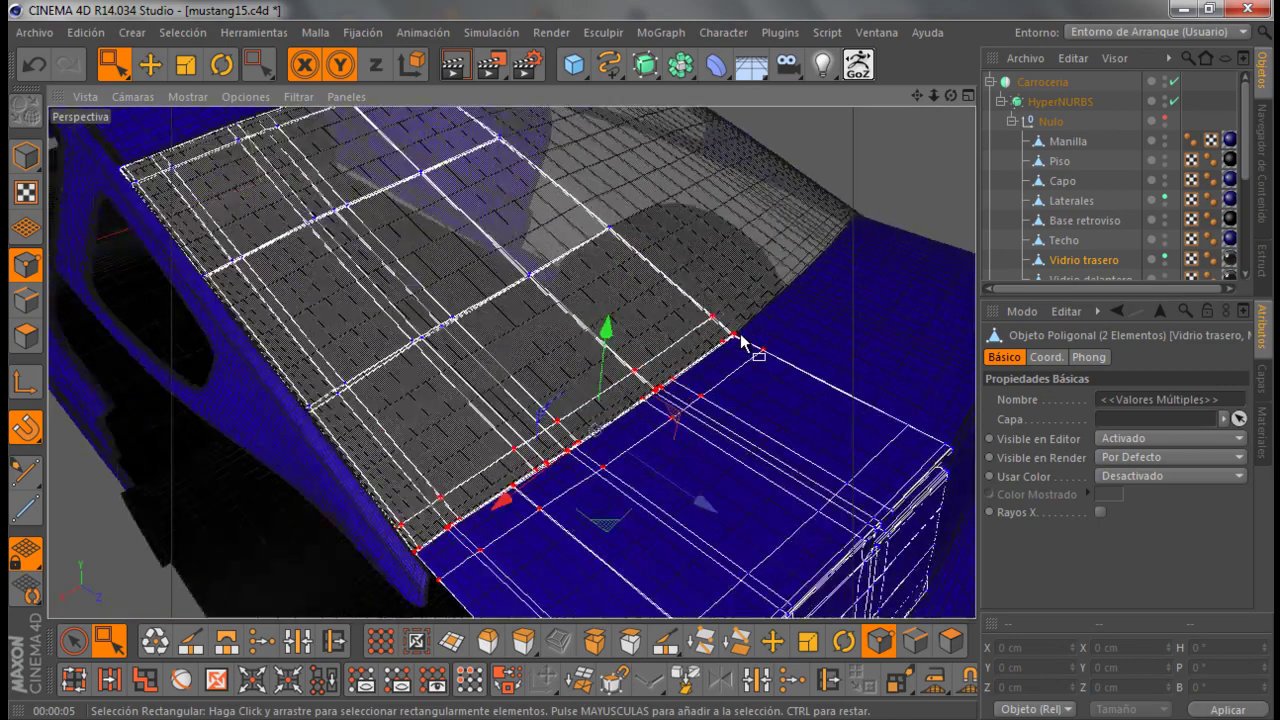
scroll(741, 341, "up", 2)
scroll(742, 340, "up", 2)
scroll(740, 338, "up", 2)
scroll(737, 336, "up", 2)
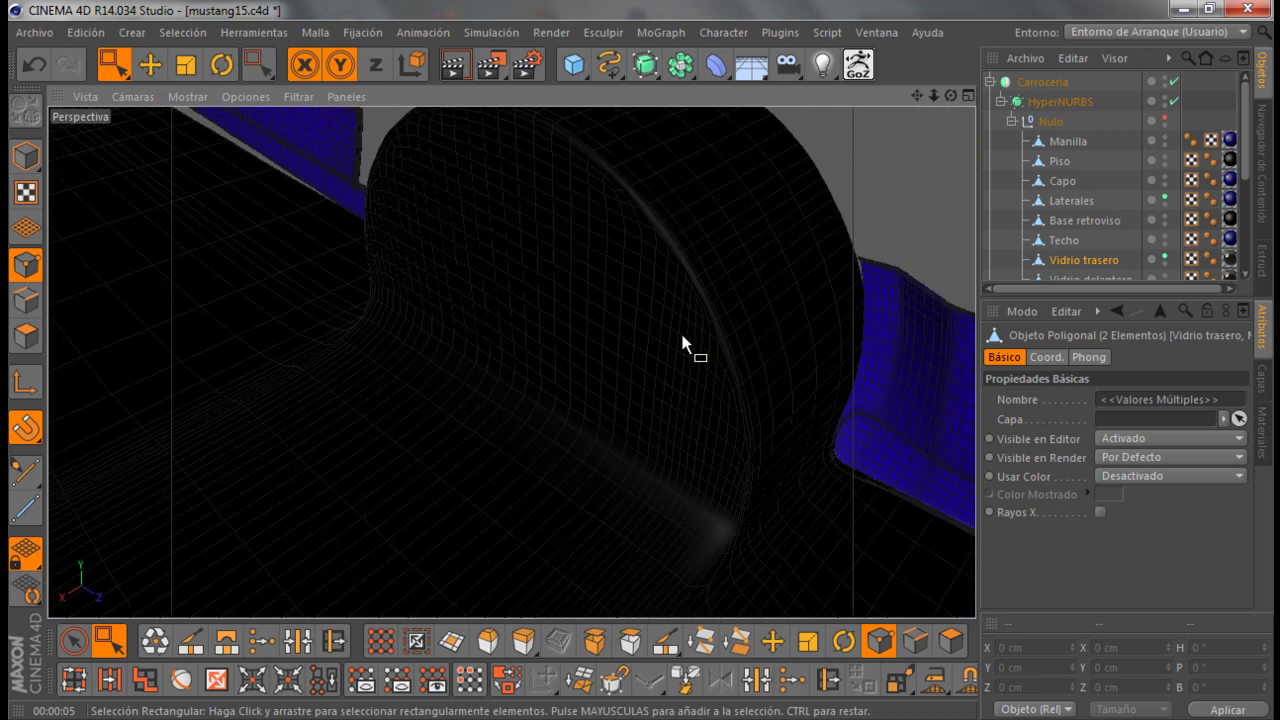
scroll(681, 343, "up", 2)
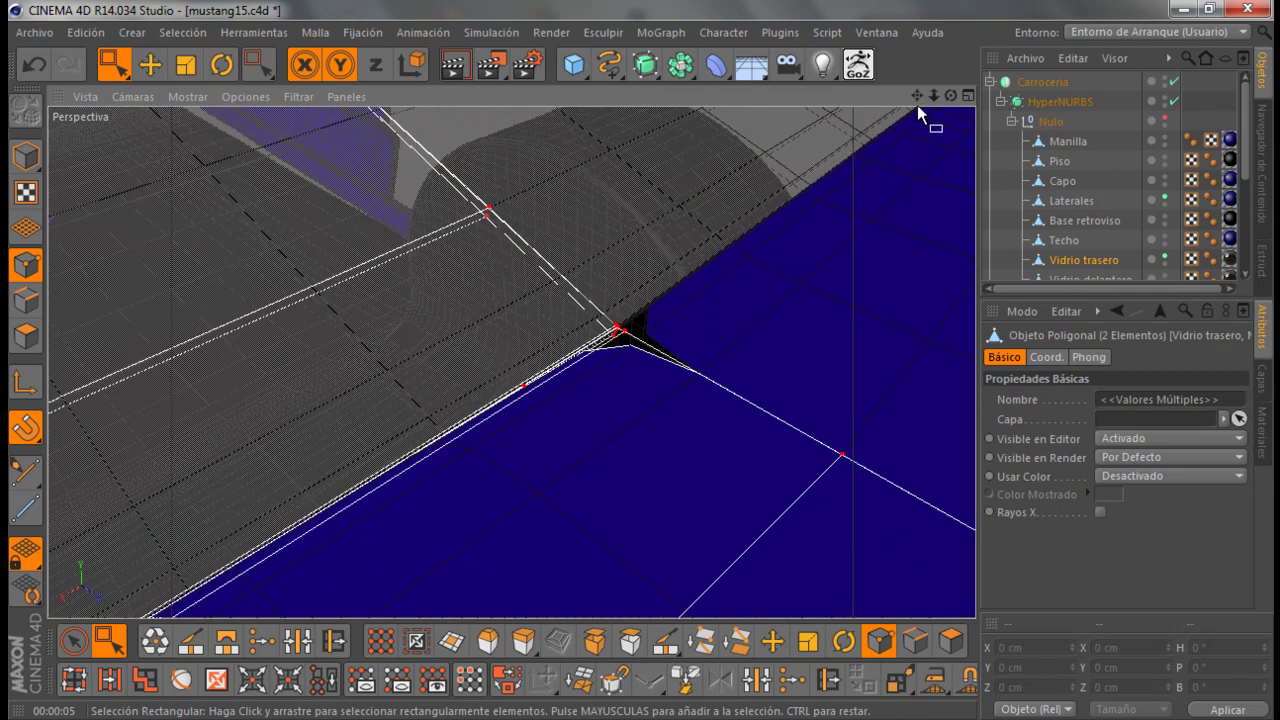
scroll(1084, 240, "down", 5)
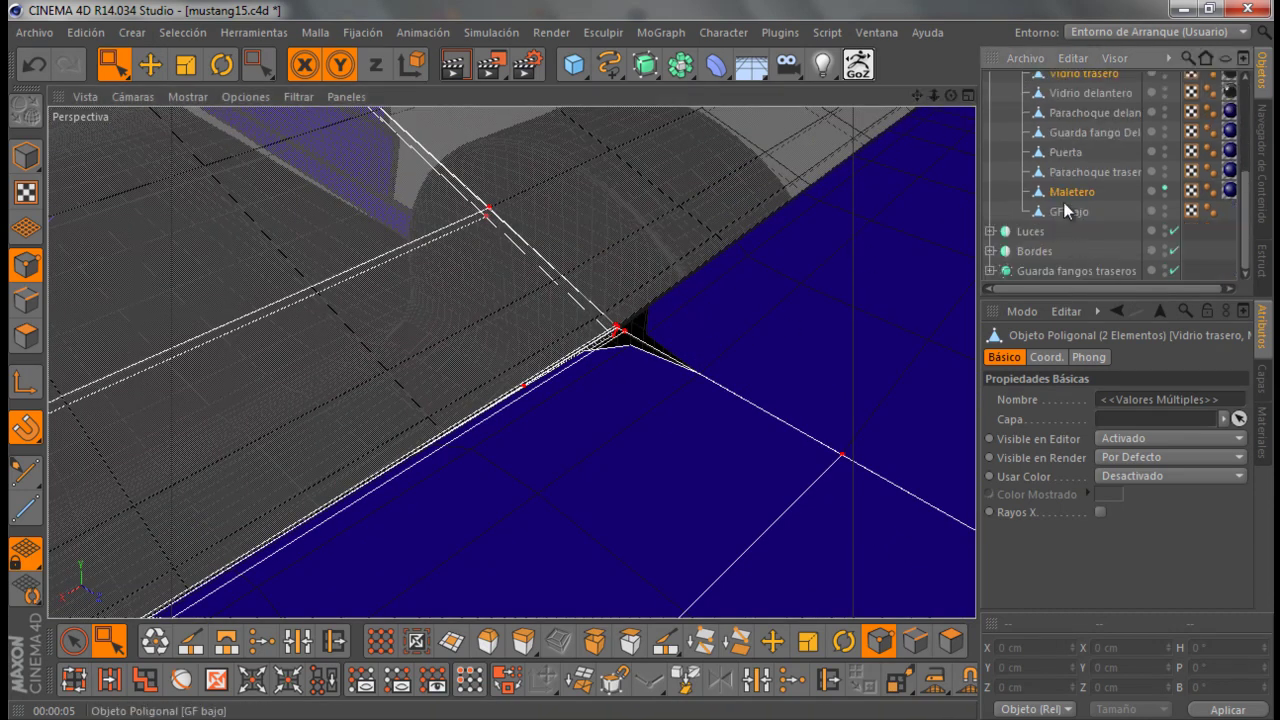
Select Maletero alone and orbit around its seam with the rear window
left_click(1064, 194)
scroll(1181, 133, "up", 5)
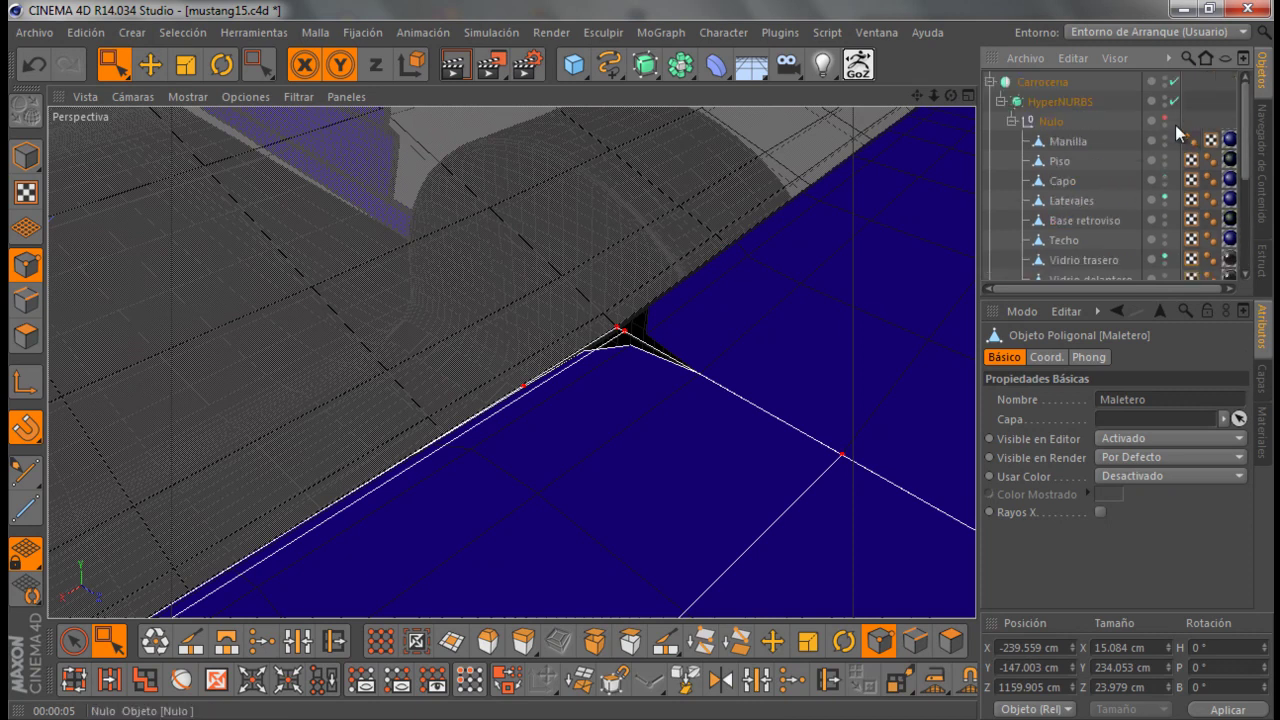
mouse_move(950, 96)
left_mouse_down()
mouse_move(641, 360)
mouse_move(786, 206)
left_mouse_up()
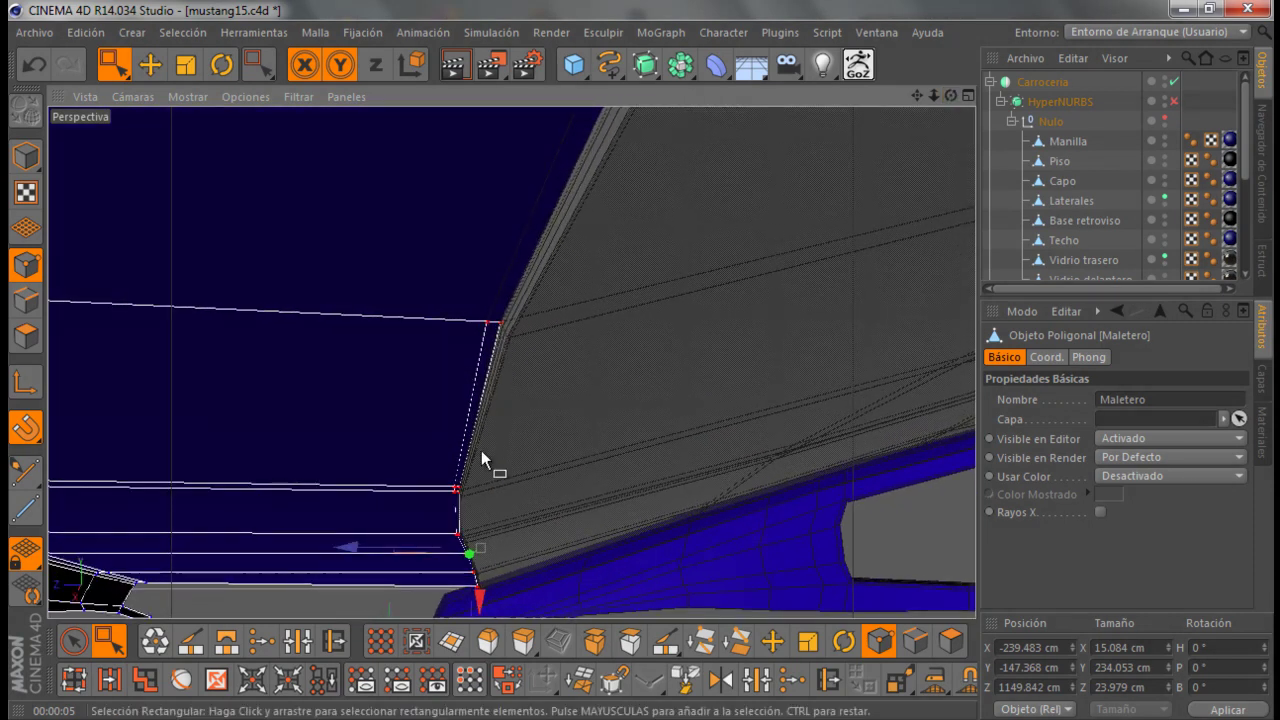
mouse_move(950, 96)
left_mouse_down()
mouse_move(545, 239)
mouse_move(630, 295)
mouse_move(330, 300)
mouse_move(704, 365)
mouse_move(263, 297)
mouse_move(635, 299)
left_mouse_up()
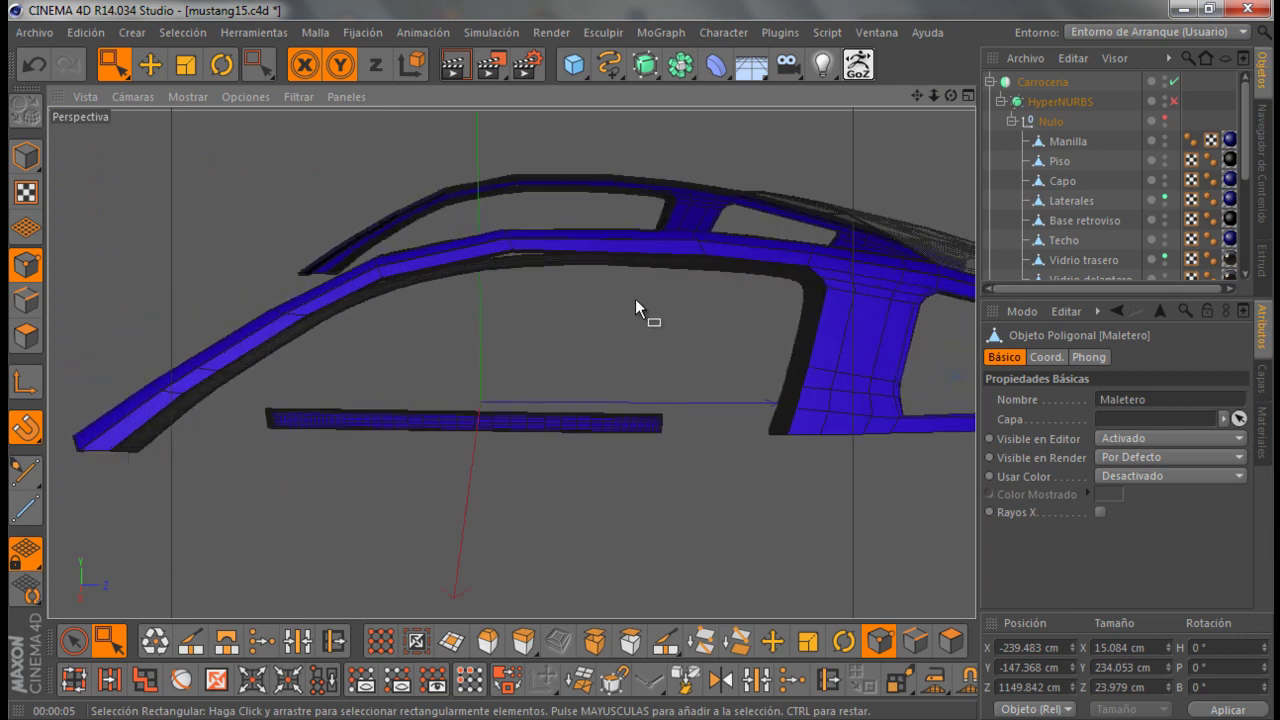
Turn off Carroceria symmetry and hide Laterales and Vidrio trasero in the viewport
left_click(1173, 84)
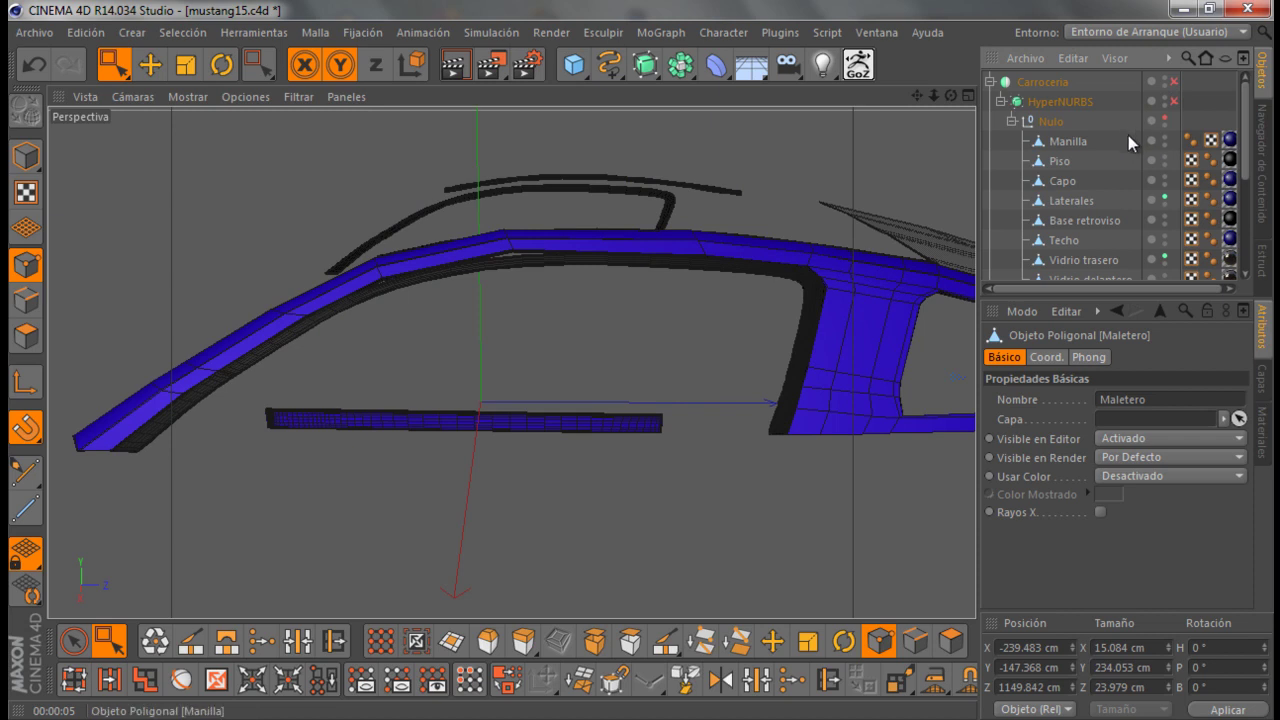
scroll(1128, 135, "down", 3)
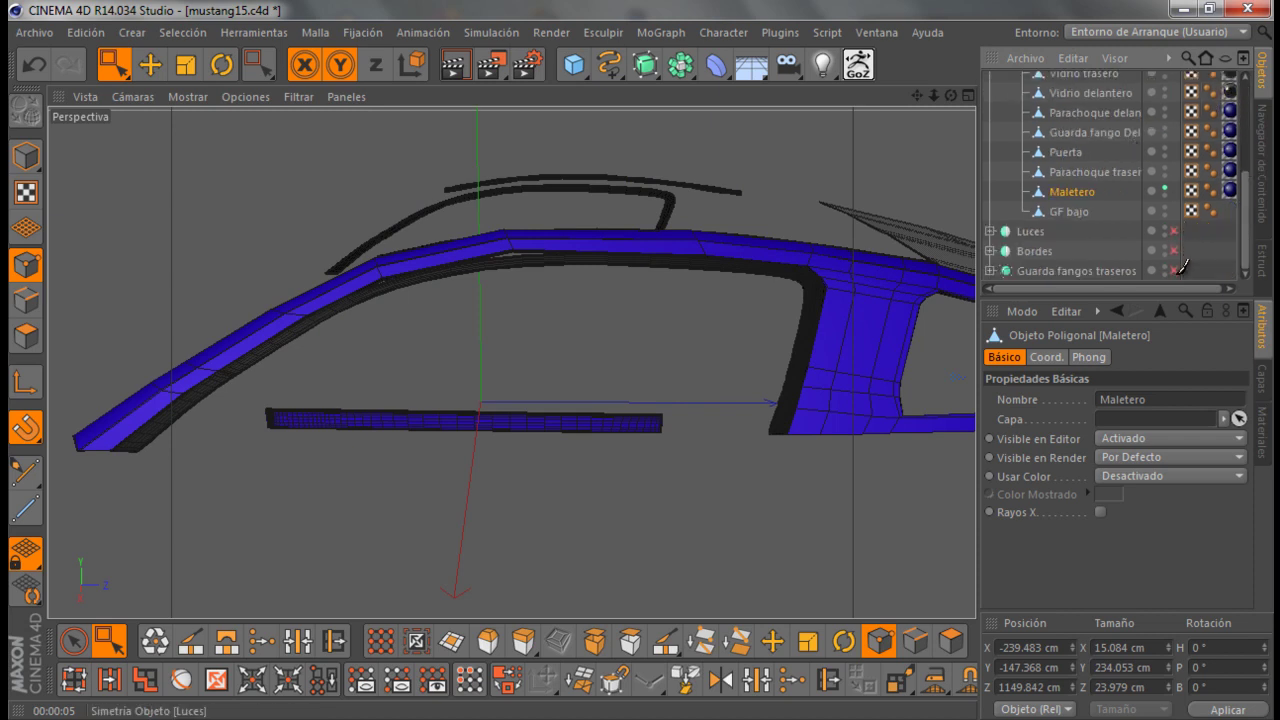
scroll(644, 252, "down", 2)
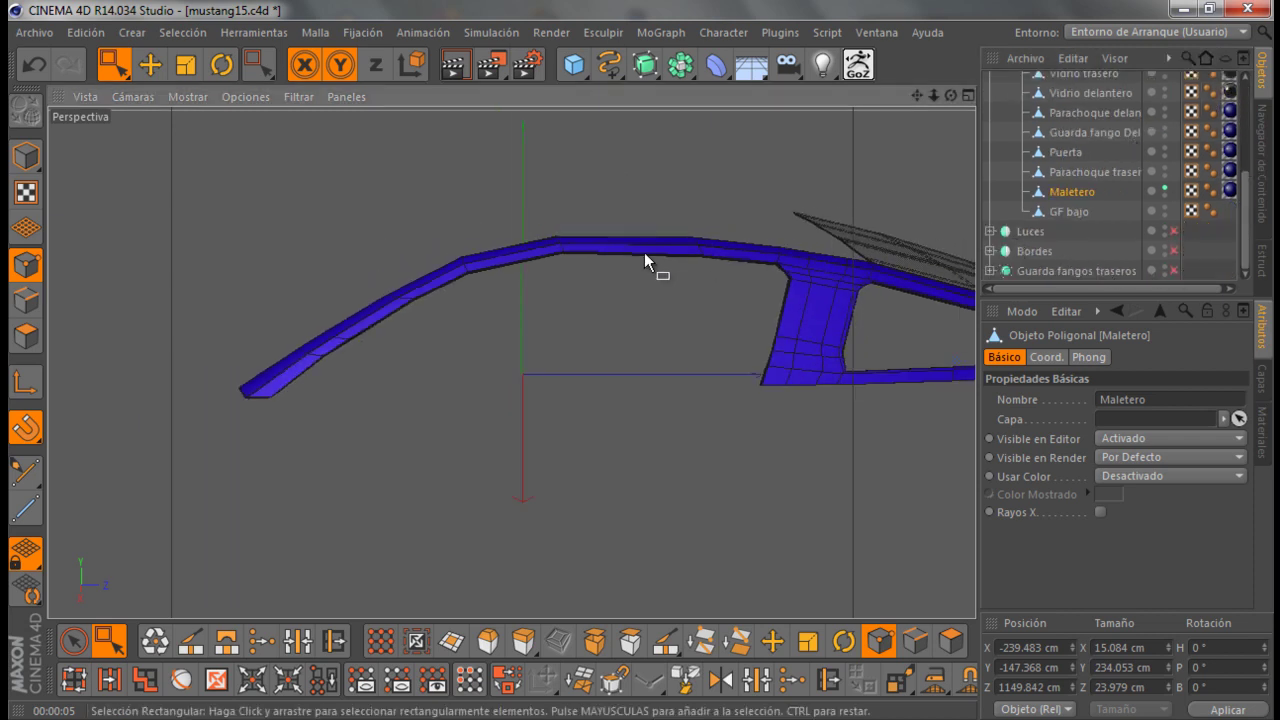
scroll(1101, 240, "up", 2)
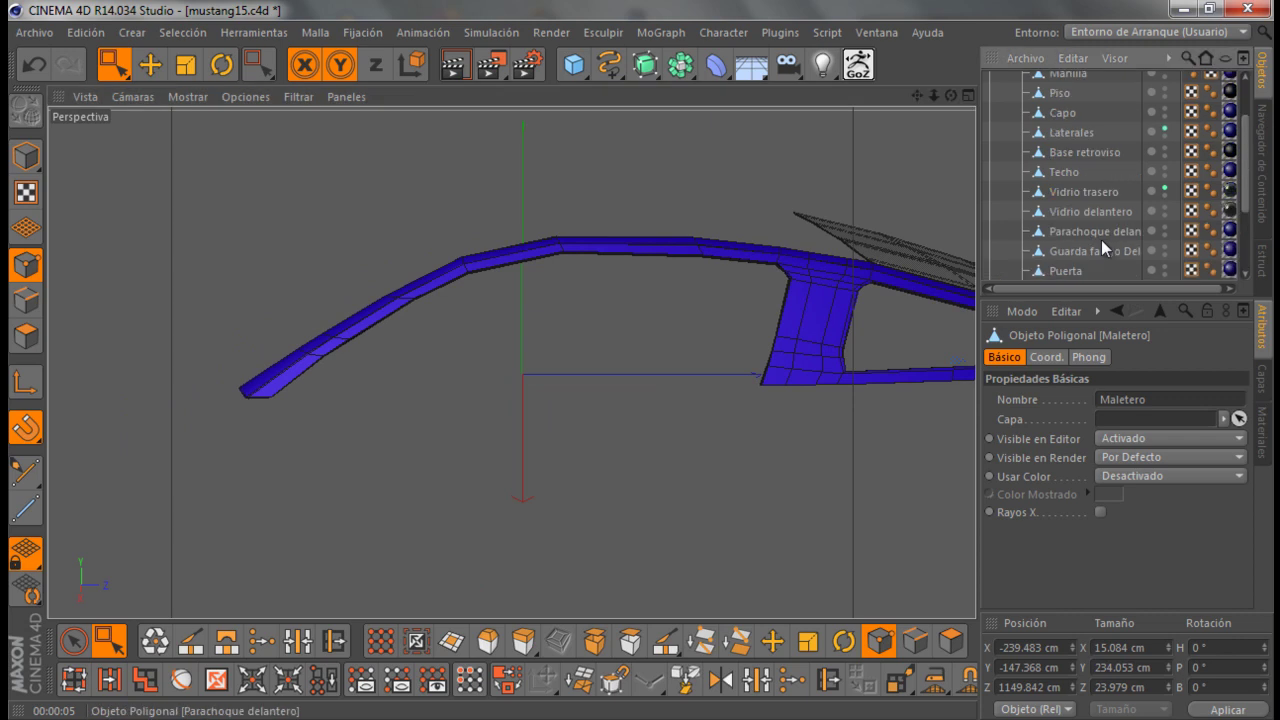
left_click(1164, 129)
left_click(1164, 188)
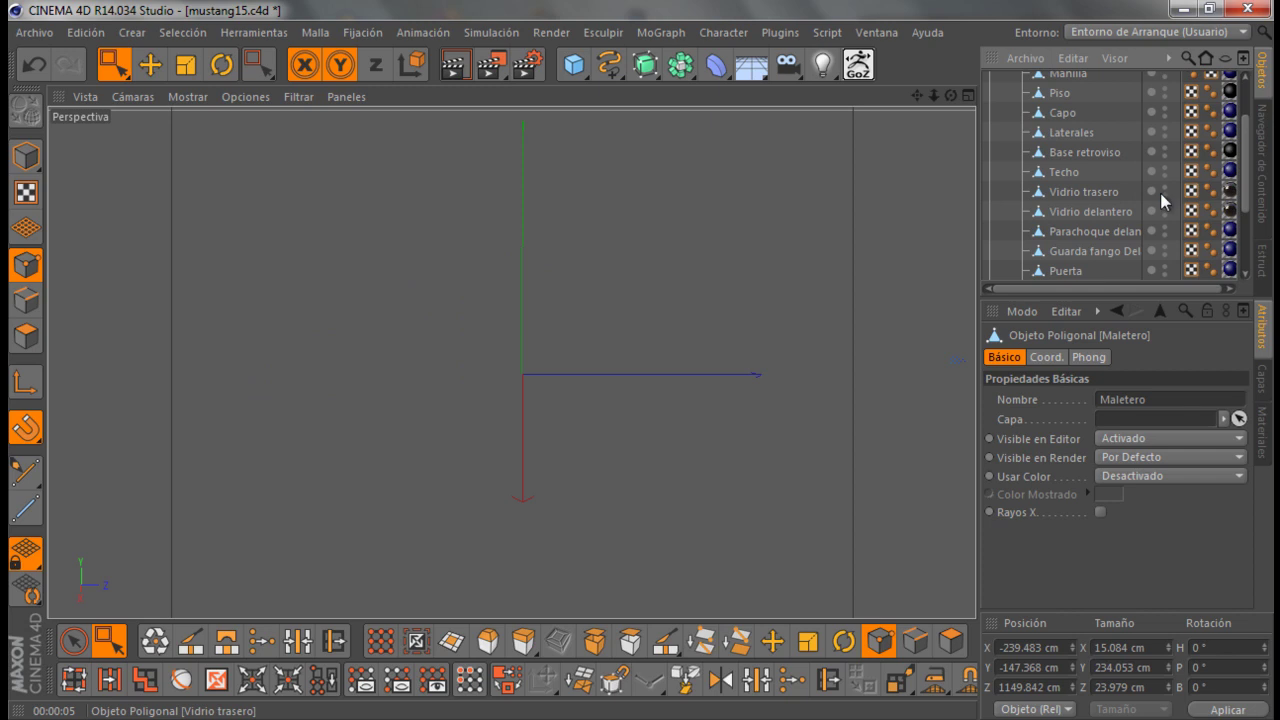
Collapse the Carrocería group and expand the Bordes group in the Object Manager
scroll(1066, 175, "down", 2)
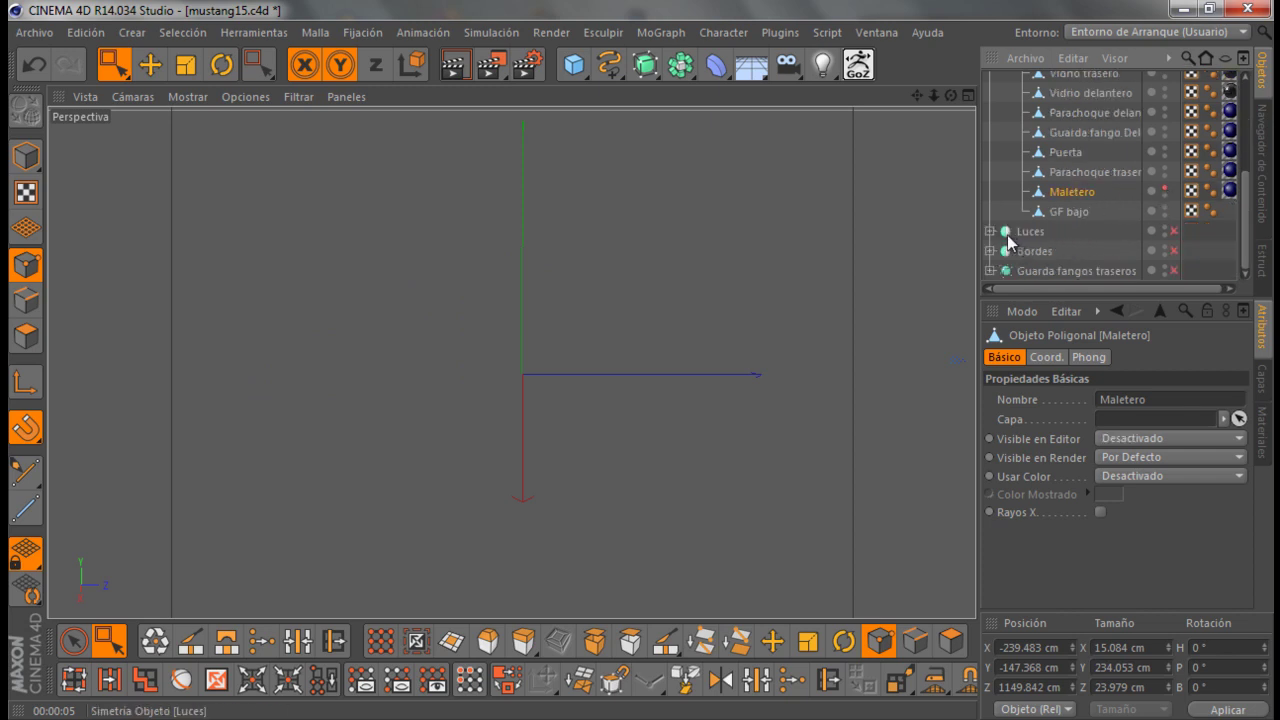
scroll(1012, 162, "up", 3)
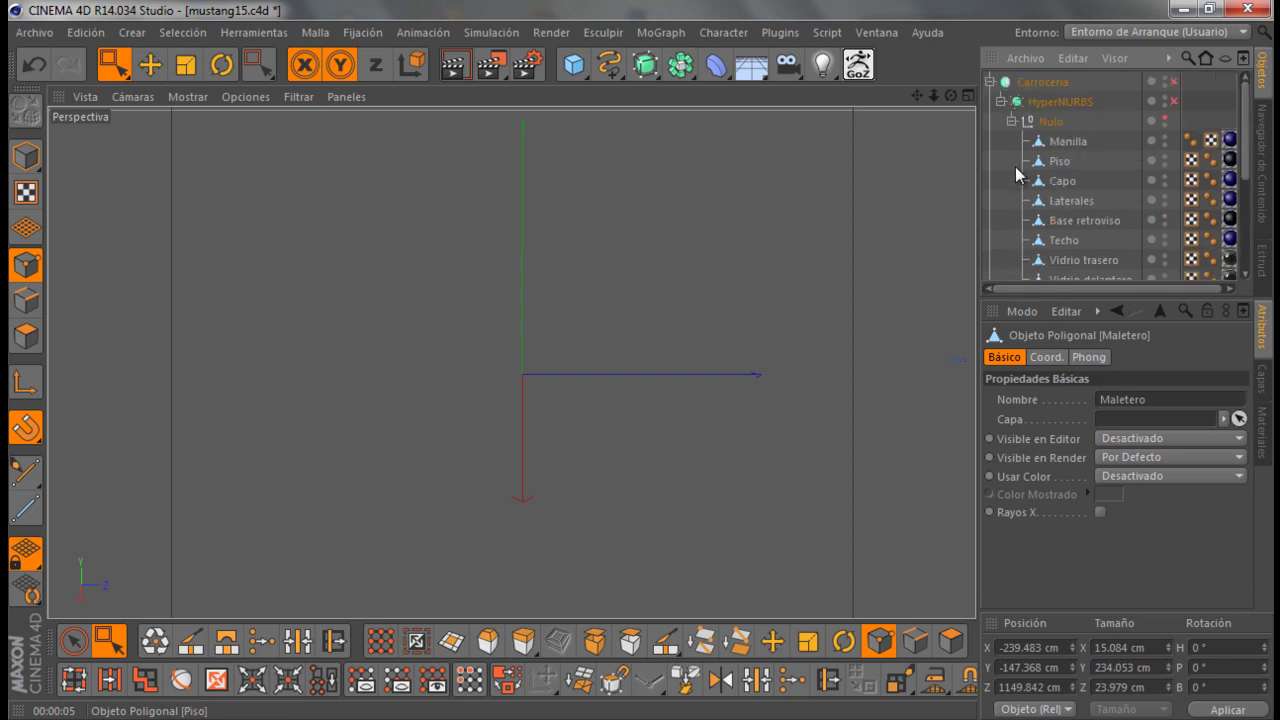
left_click(990, 82)
left_click(990, 121)
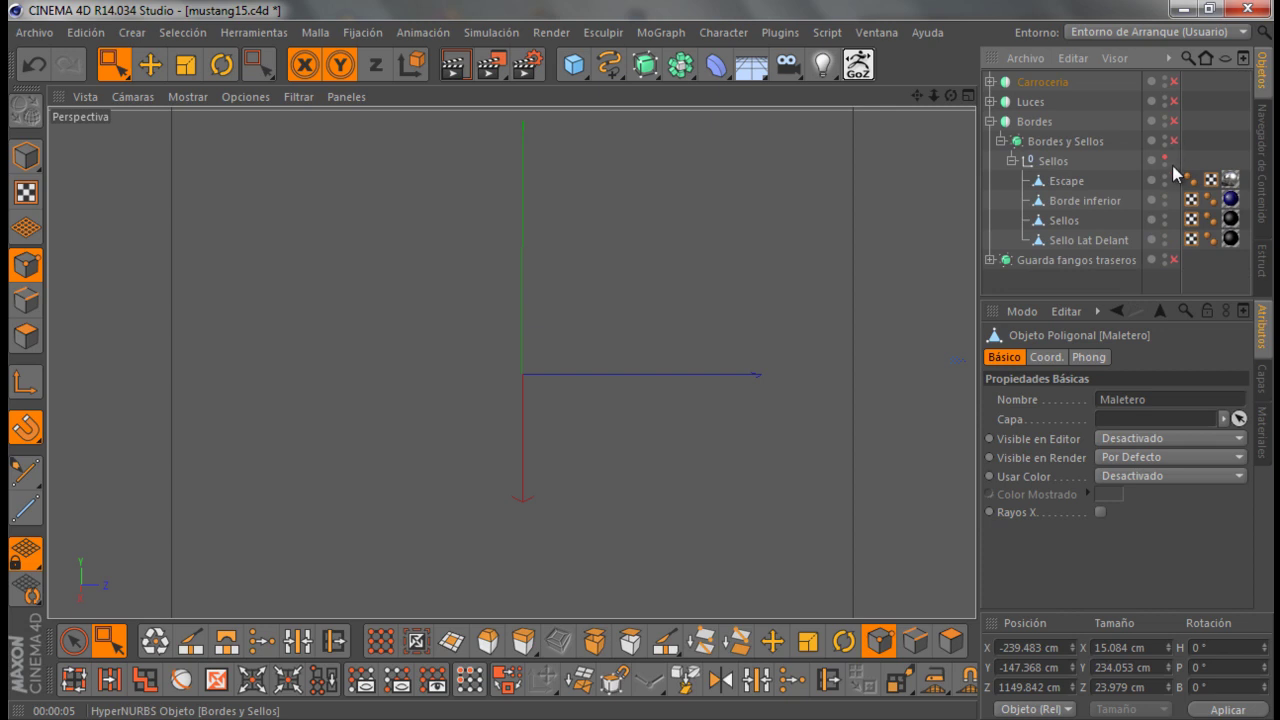
Show and select Sello Lat Delant in component editing mode
left_click(1164, 236)
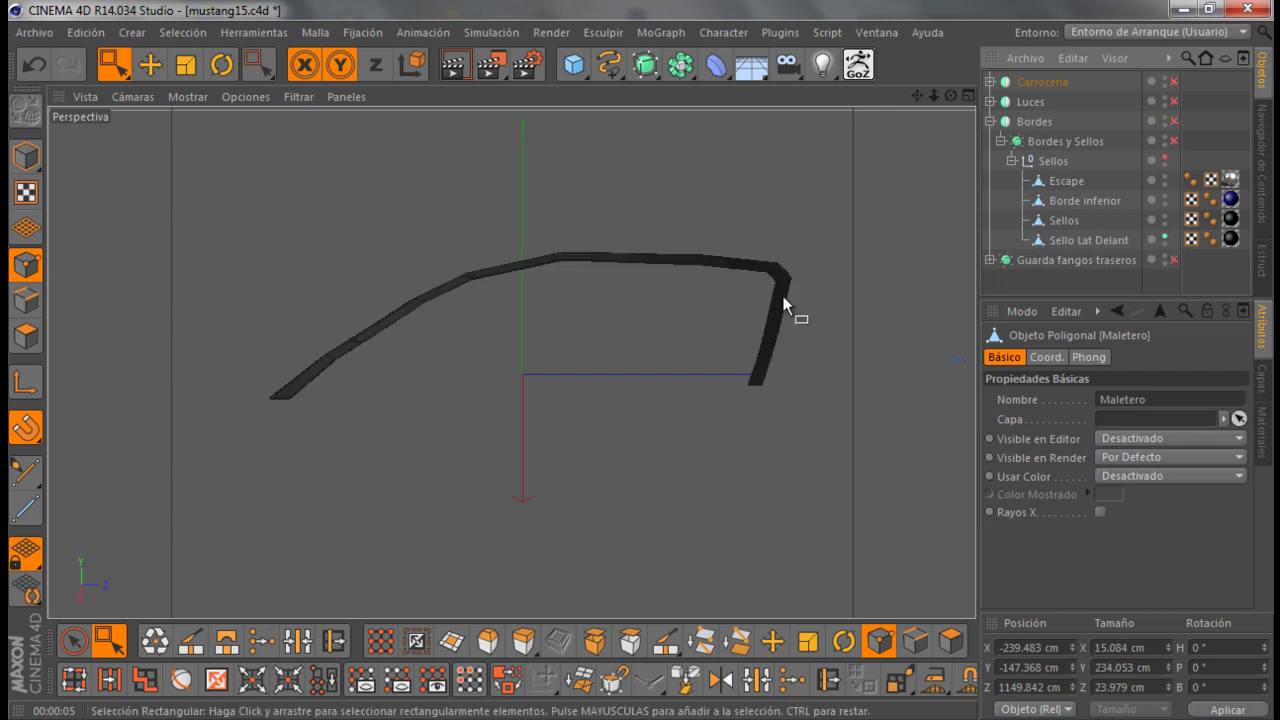
right_click_drag(794, 309, 868, 268, "alt")
left_click(1080, 240)
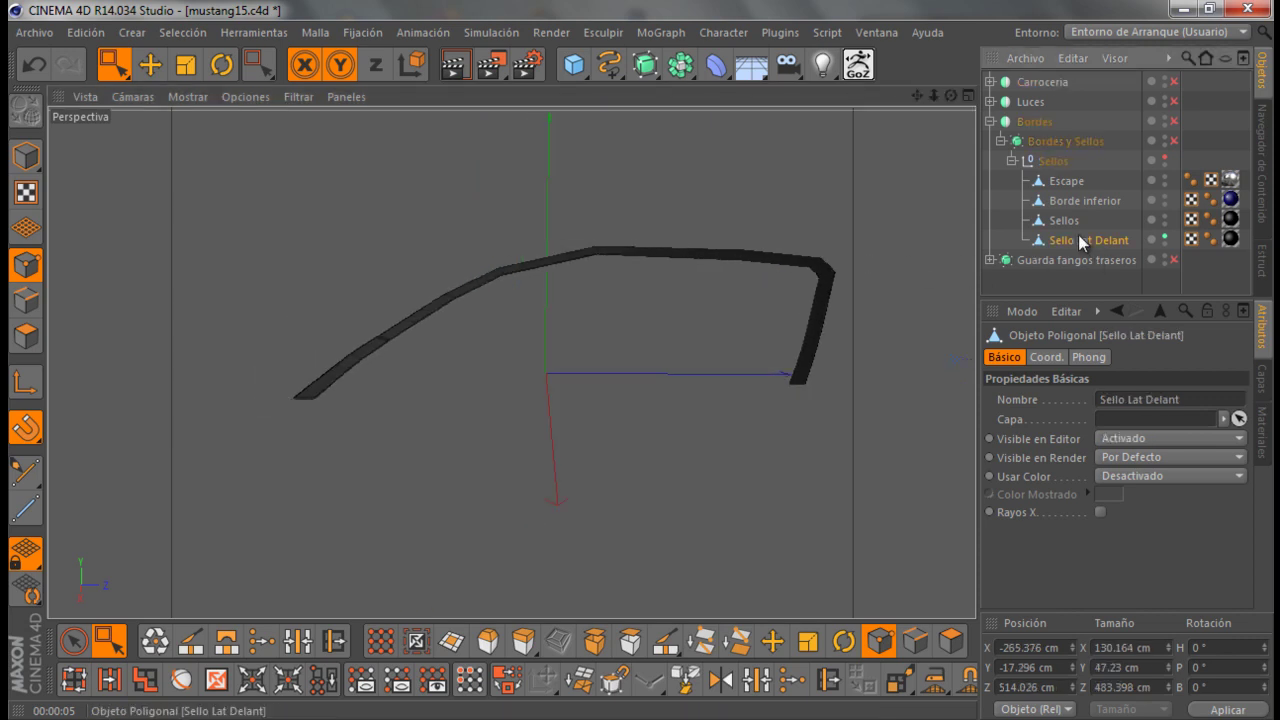
scroll(697, 303, "up", 3)
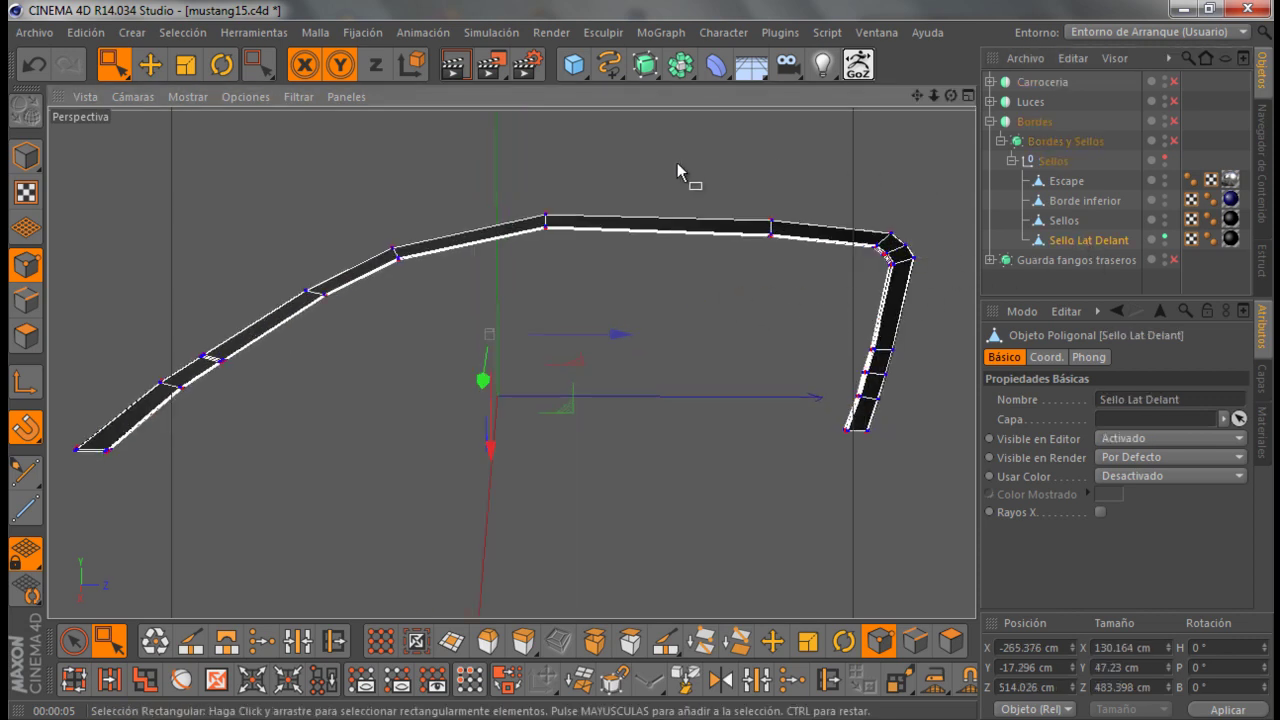
left_click(26, 300)
mouse_move(834, 281)
left_mouse_down("alt")
mouse_move(880, 270)
mouse_move(929, 178)
left_mouse_up("alt")
left_click_drag(948, 97, 642, 361)
scroll(700, 450, "up", 3)
scroll(700, 450, "up", 2)
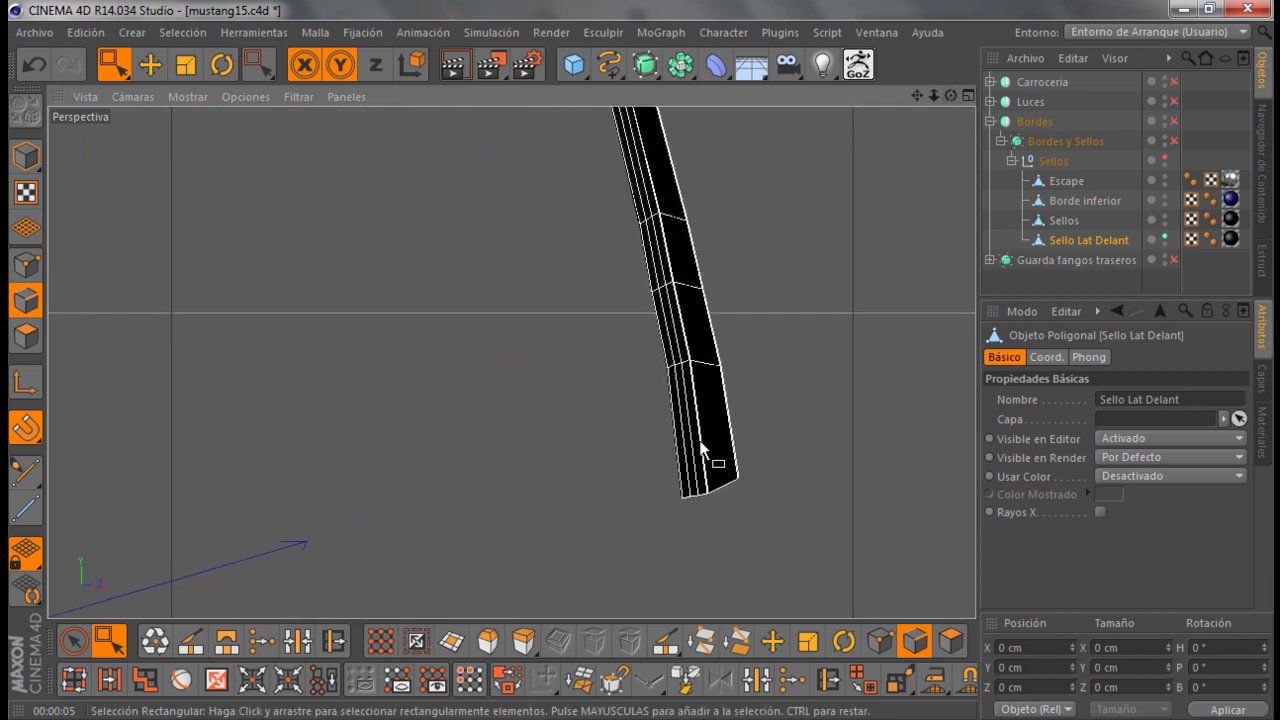
scroll(700, 470, "up", 2)
scroll(700, 500, "up", 2)
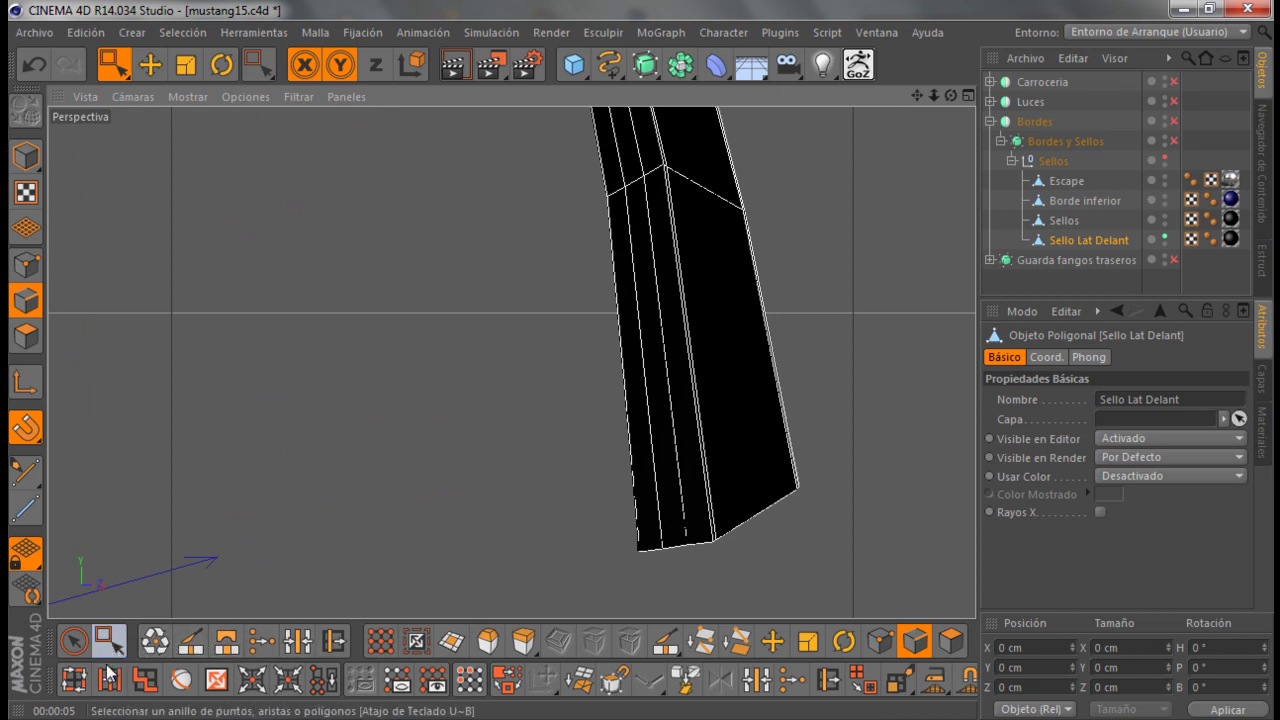
Loop-select the edge loop running along the length of the seal strip
left_click(73, 678)
left_click(660, 506)
scroll(781, 442, "down", 2)
scroll(790, 437, "down", 2)
scroll(800, 428, "down", 3)
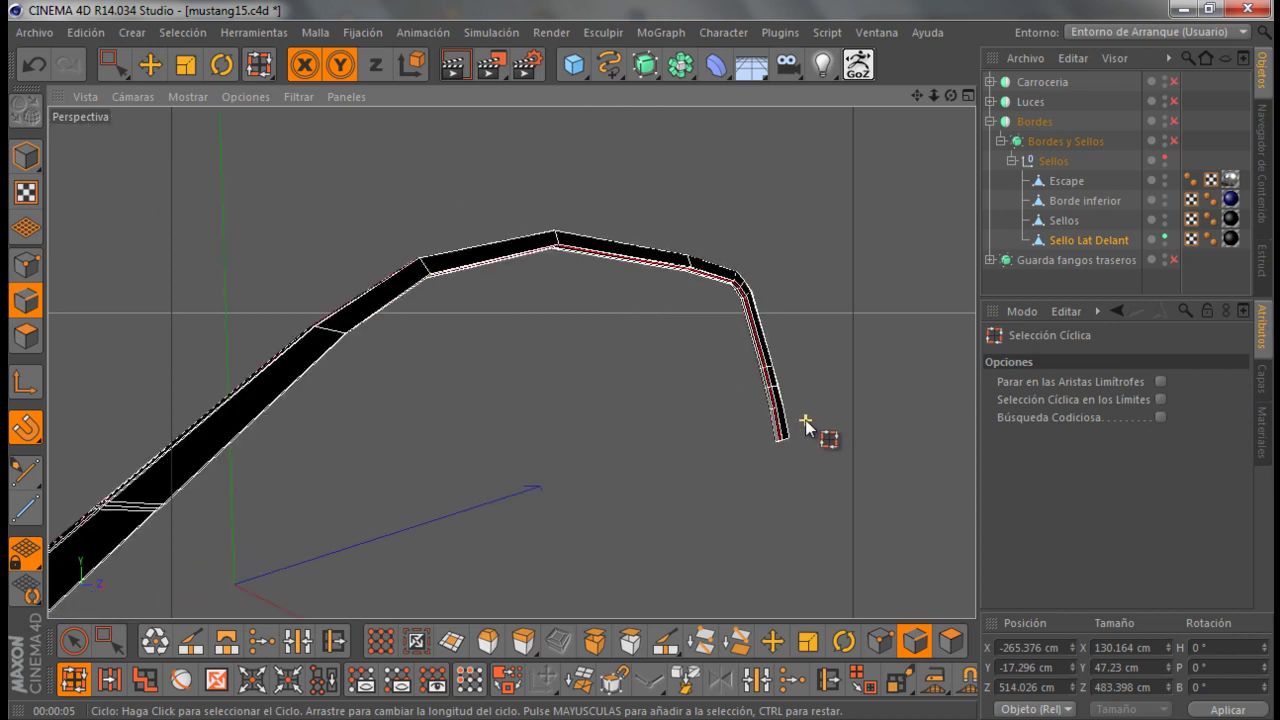
mouse_move(950, 96)
left_mouse_down()
mouse_move(832, 245)
mouse_move(640, 200)
mouse_move(130, 286)
mouse_move(531, 338)
mouse_move(318, 214)
left_mouse_up()
Convert the edge loop into top-level Sello Lat Delant.Spline and hide the seal mesh
left_click(283, 33)
mouse_move(315, 32)
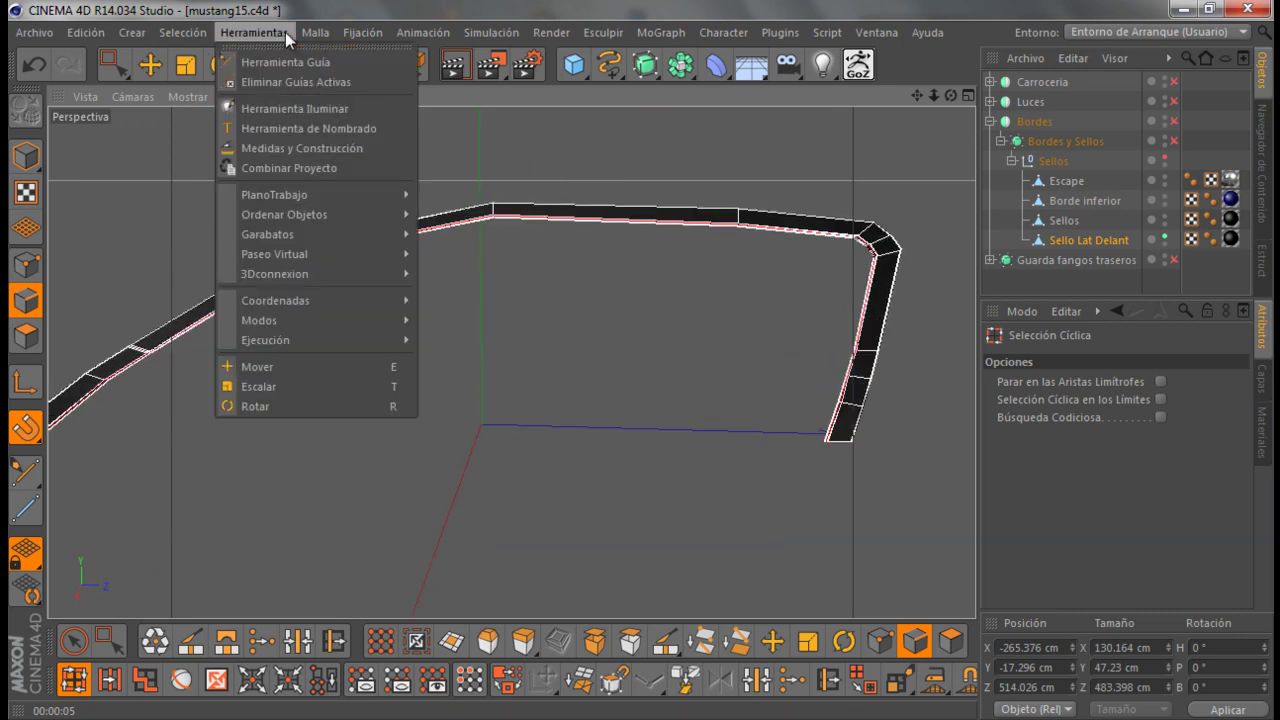
mouse_move(333, 82)
left_click(505, 367)
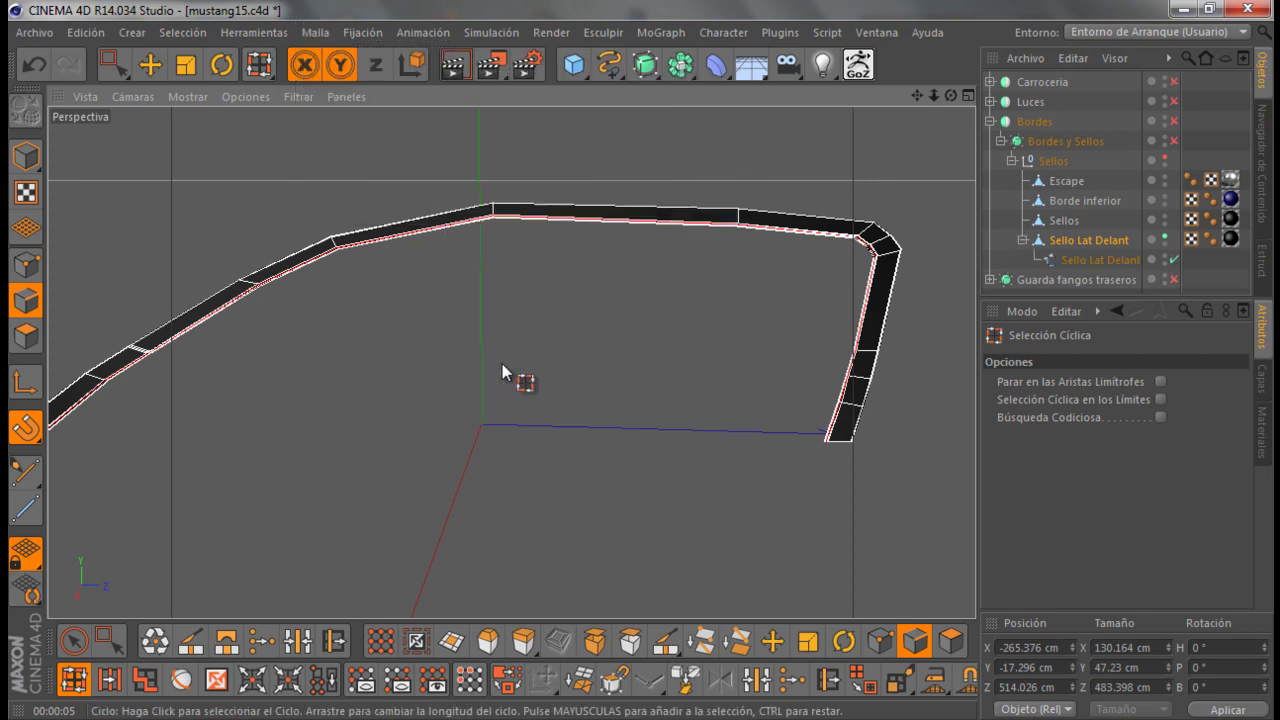
left_click(1089, 258)
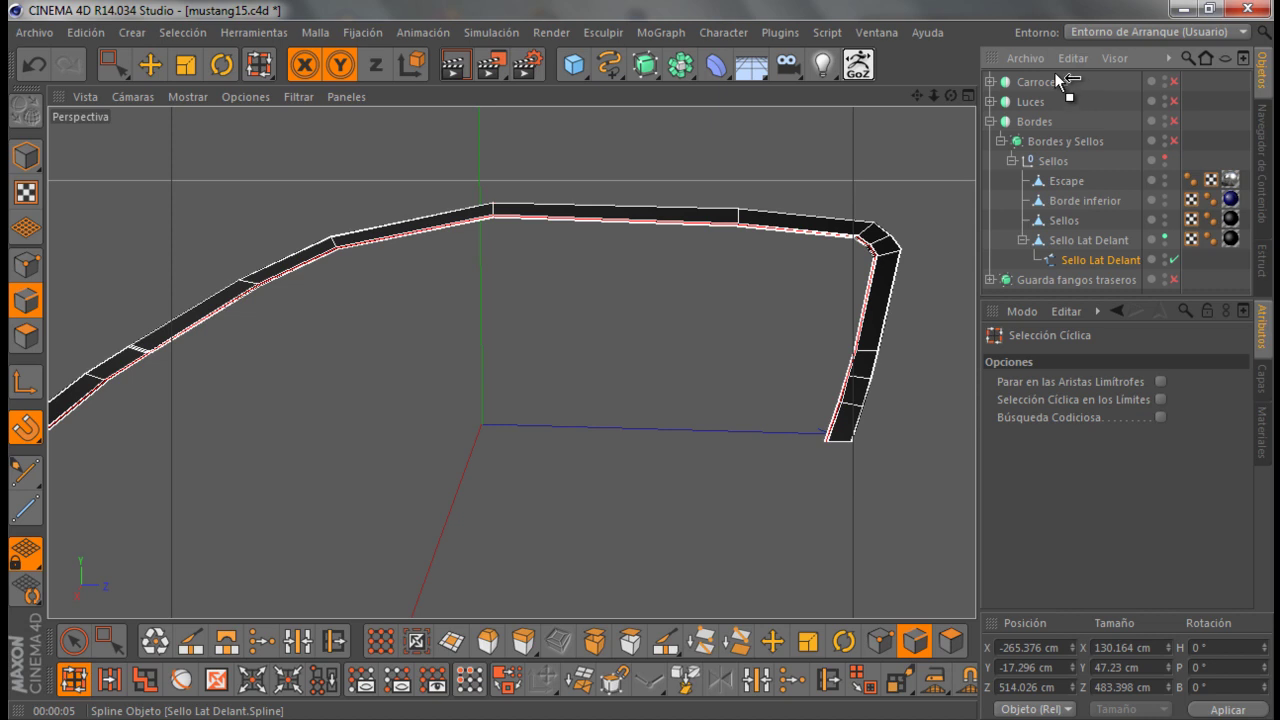
left_click_drag(1056, 74, 1056, 76)
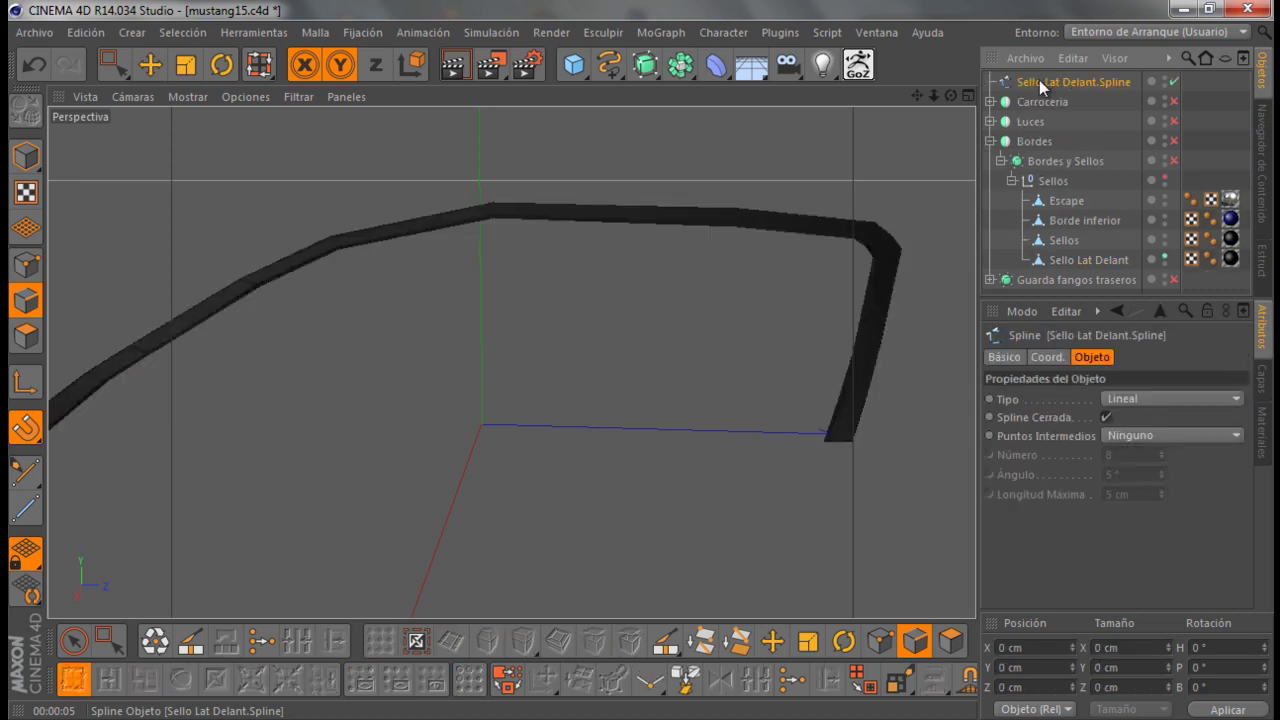
scroll(683, 217, "down", 2)
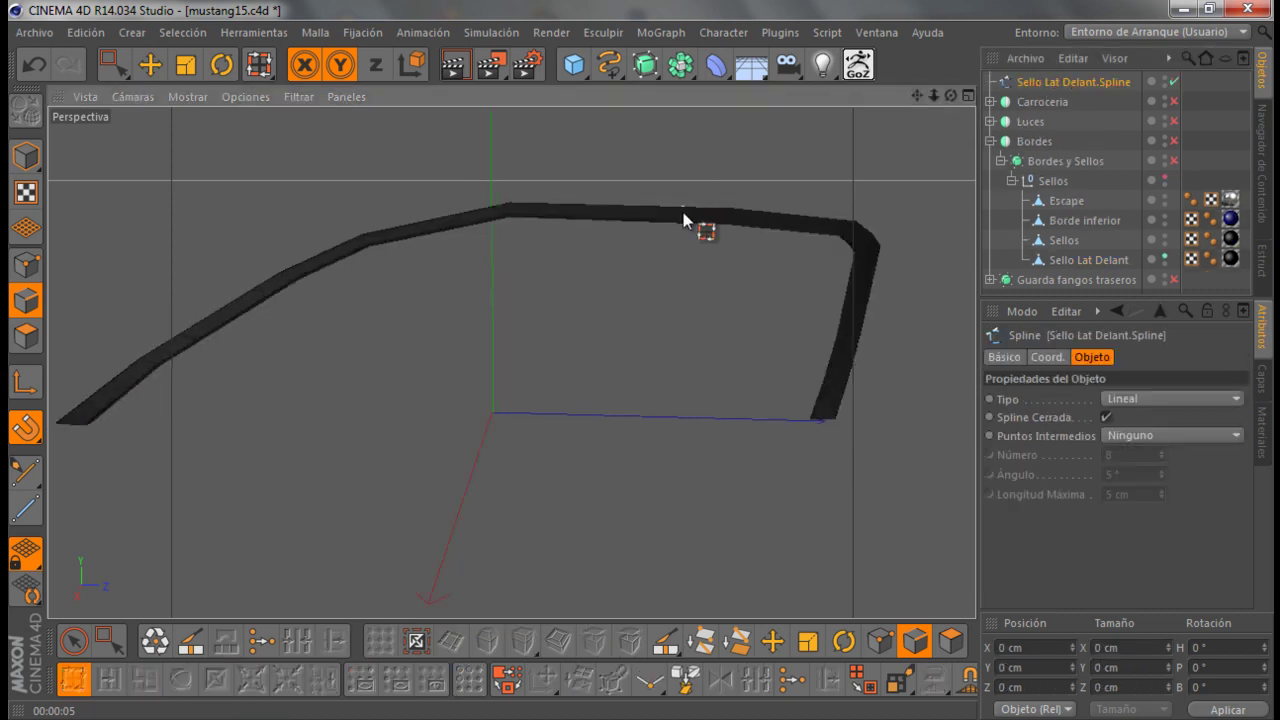
left_click(1163, 257)
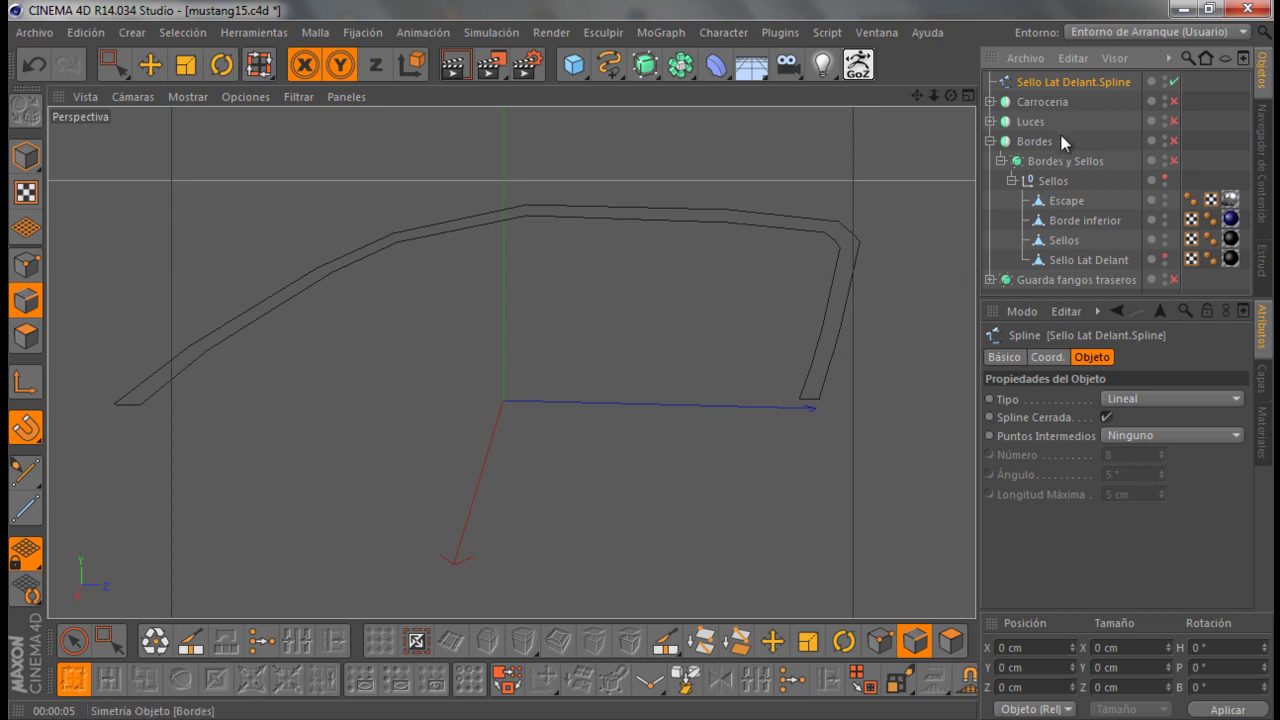
In direct-selection Points mode, delete the duplicate outer parallel line's points
left_click_drag(543, 238, 509, 233, "alt")
right_click_drag(509, 233, 436, 258, "alt")
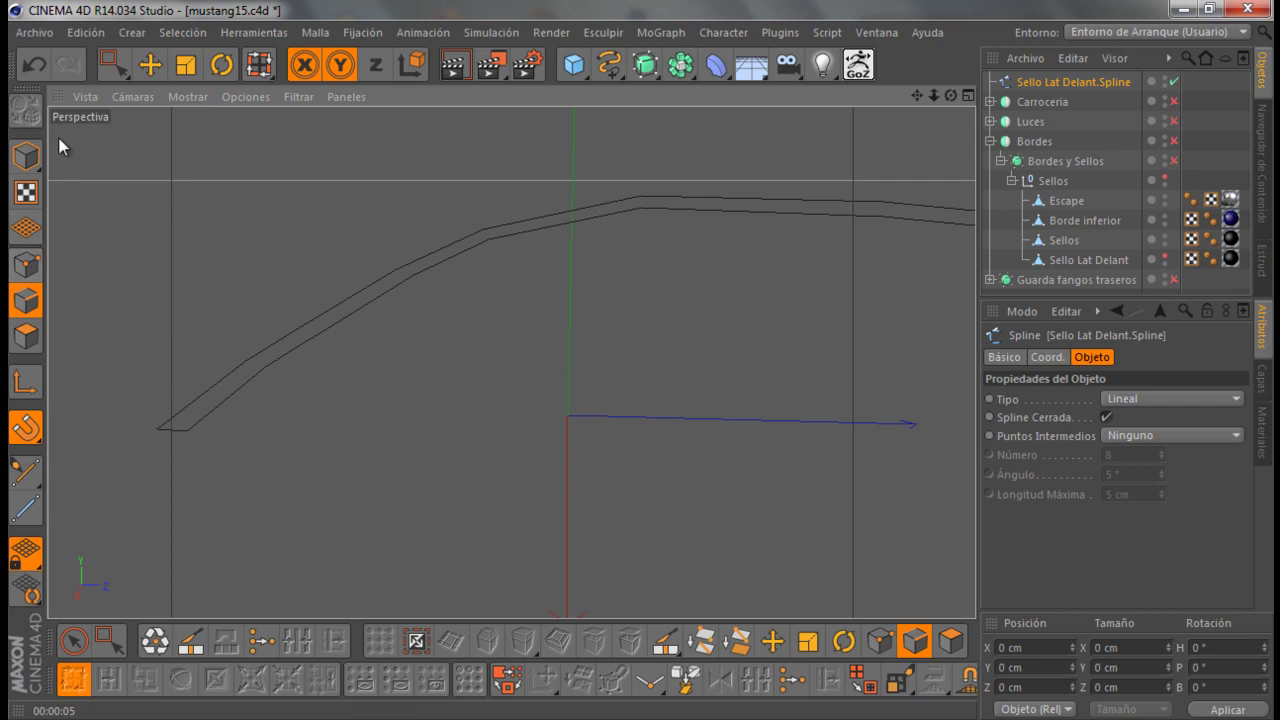
left_click_drag(112, 68, 185, 91)
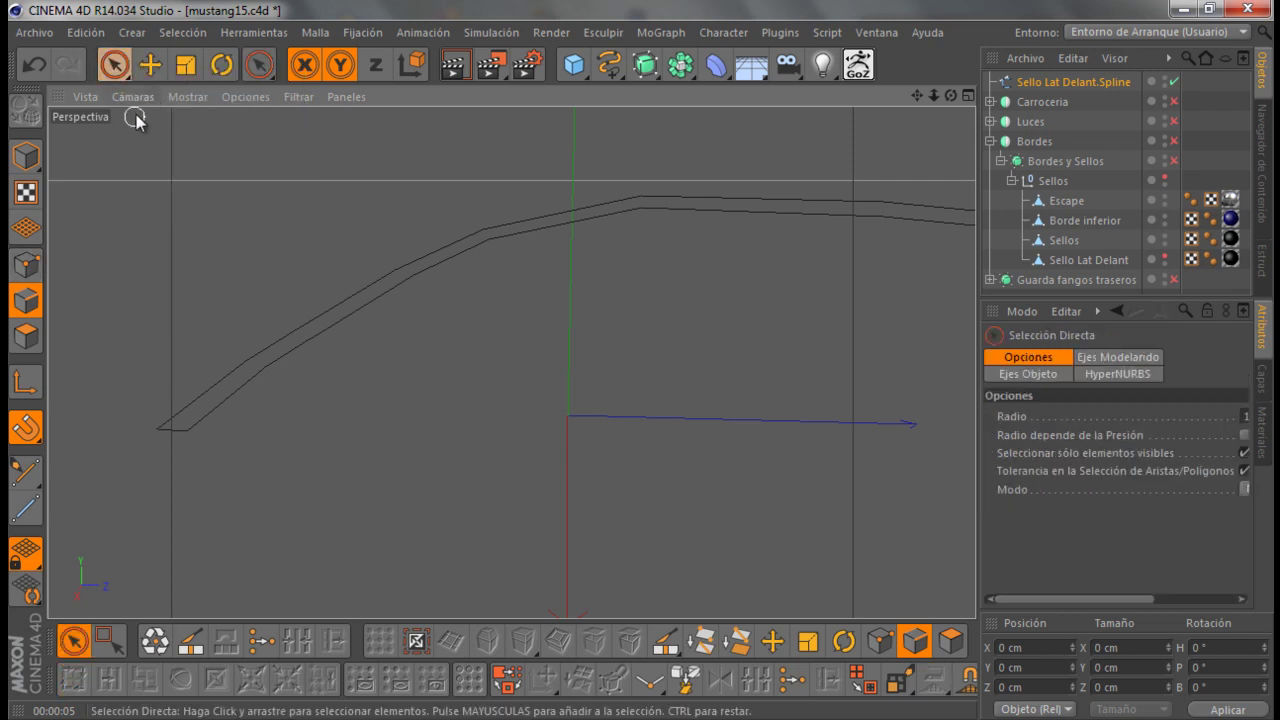
left_click(26, 264)
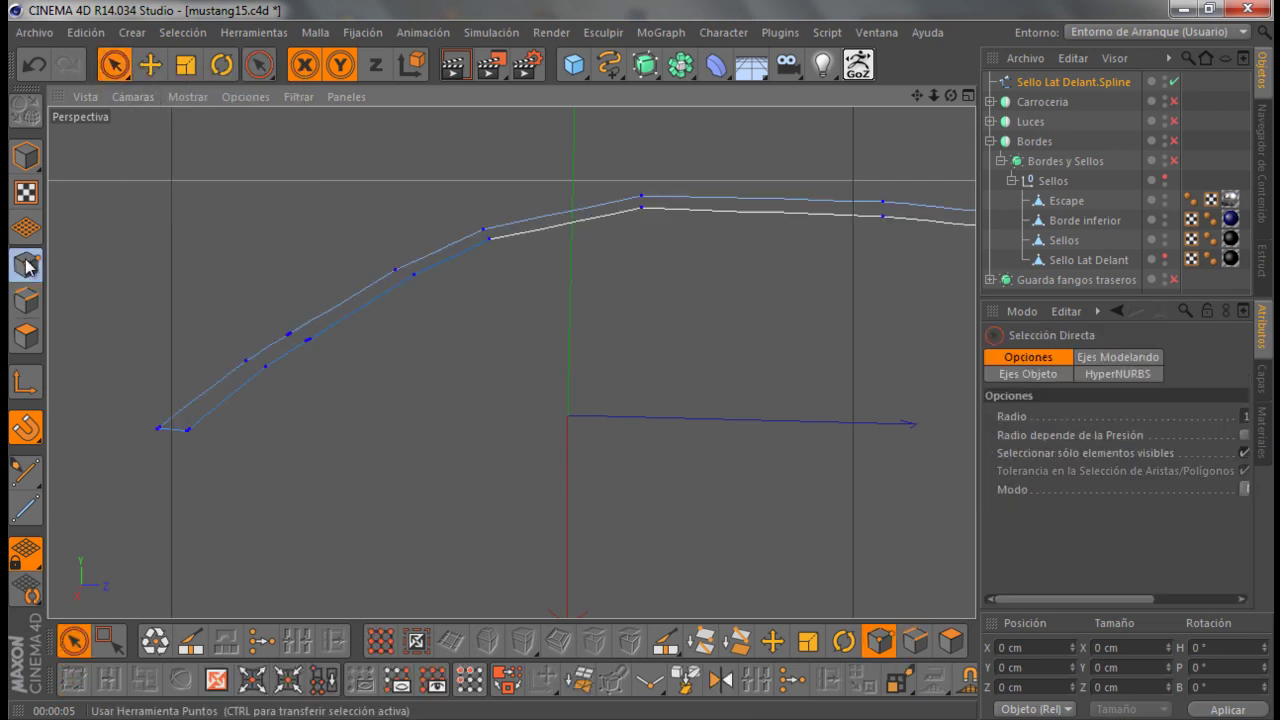
mouse_move(366, 317)
left_mouse_down("alt")
mouse_move(229, 375)
mouse_move(171, 343)
mouse_move(331, 320)
mouse_move(201, 400)
left_mouse_up("alt")
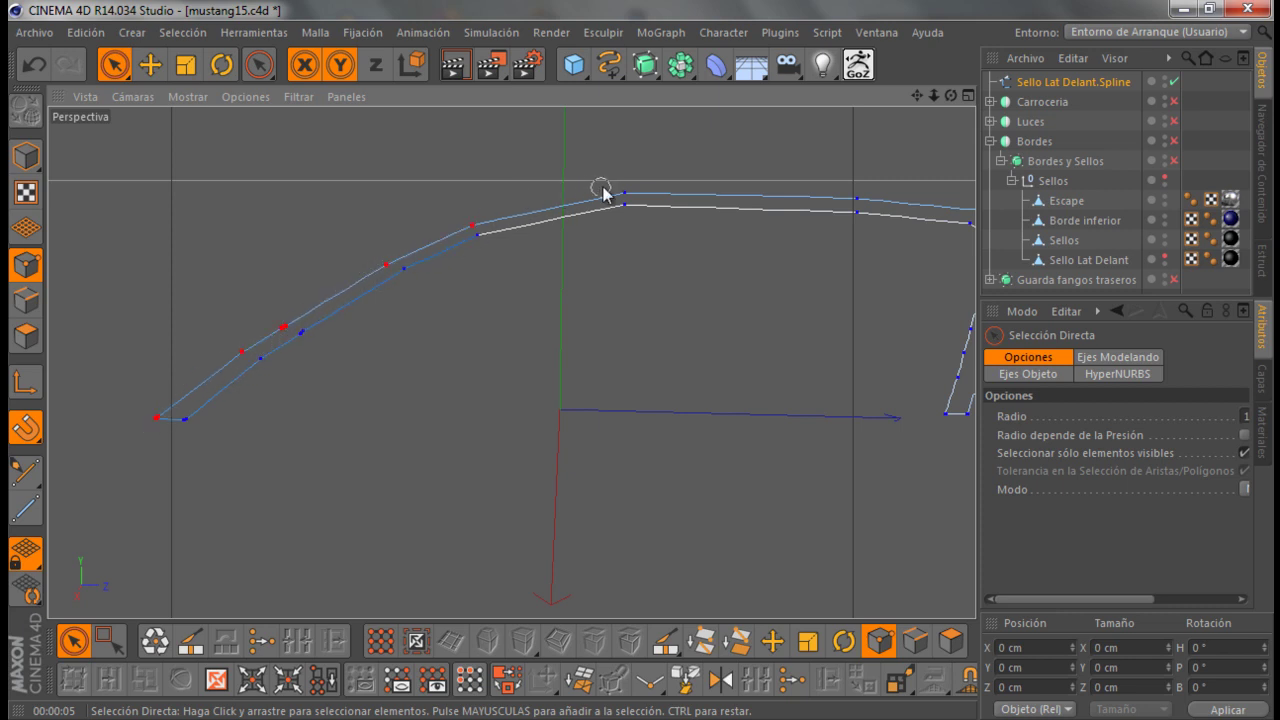
mouse_move(829, 224)
left_mouse_down("alt")
mouse_move(351, 341)
mouse_move(686, 277)
mouse_move(618, 248)
left_mouse_up("alt")
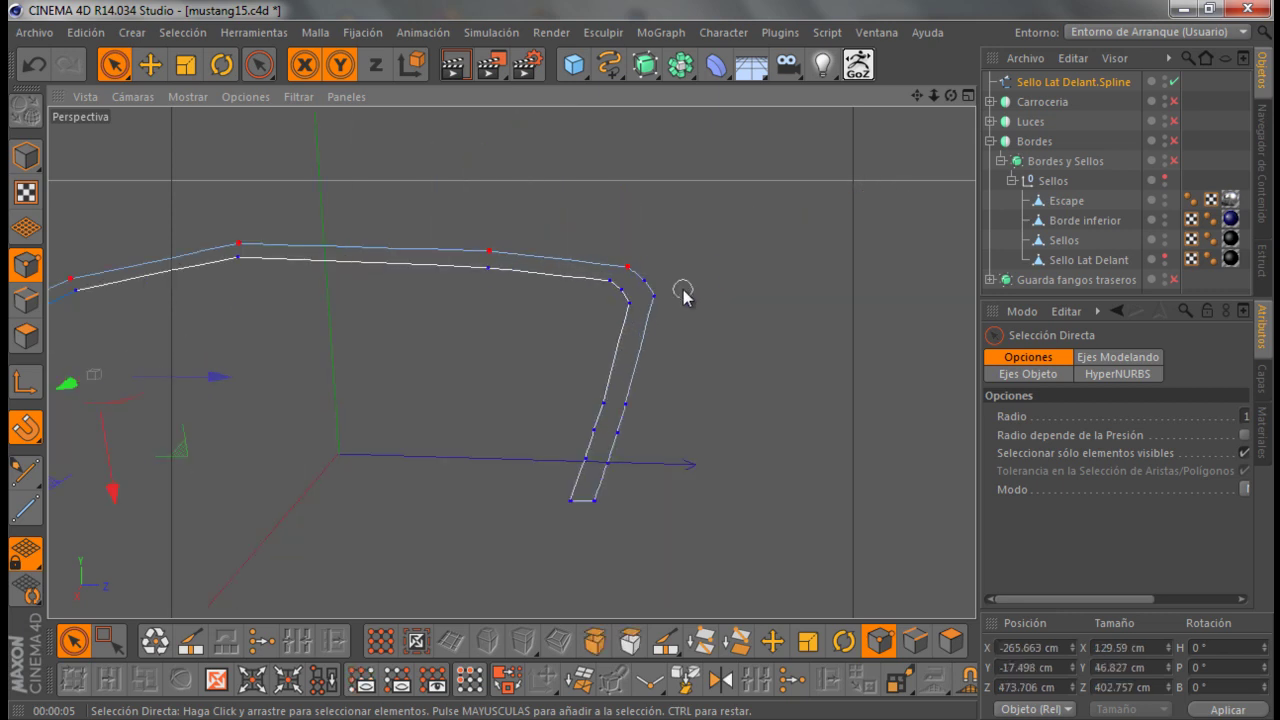
left_click_drag(583, 516, 686, 503)
key("Delete")
Delete the stray left end point and the dangling end point of the spline
scroll(779, 336, "down", 3)
scroll(189, 431, "up", 3)
scroll(223, 389, "up", 3)
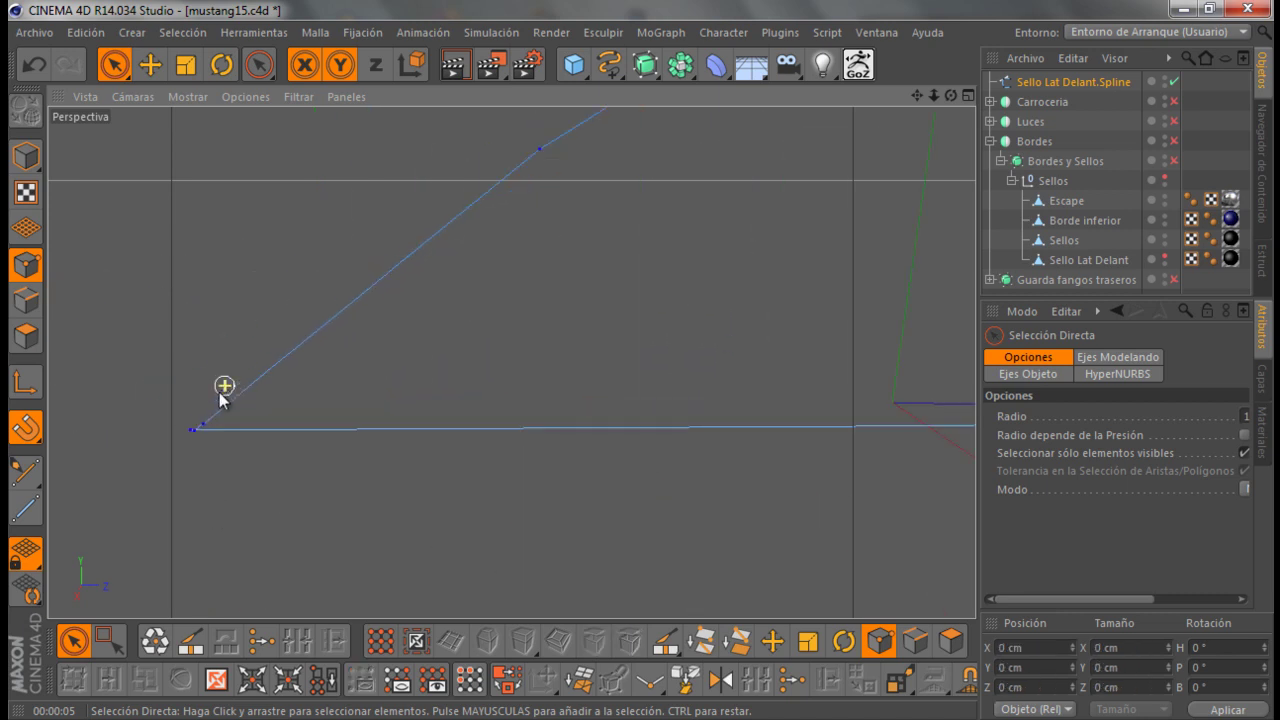
left_click_drag(193, 448, 144, 424, "alt")
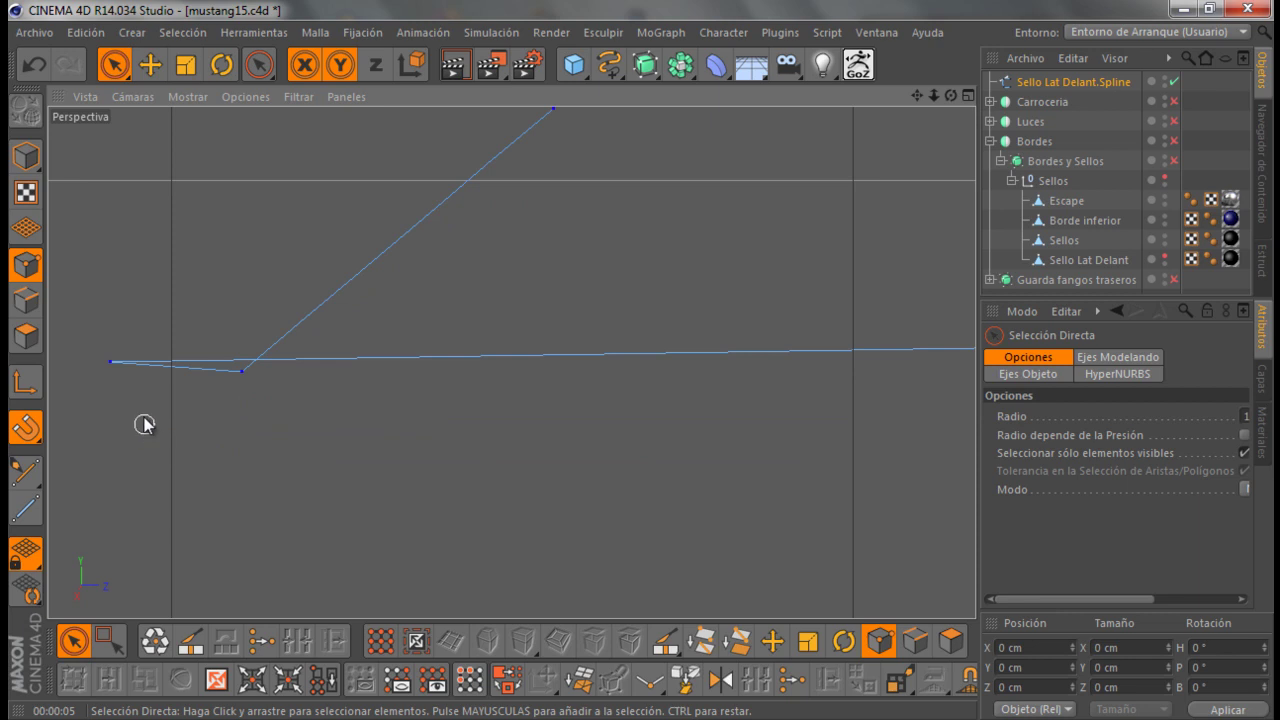
left_click(111, 368)
key("Delete")
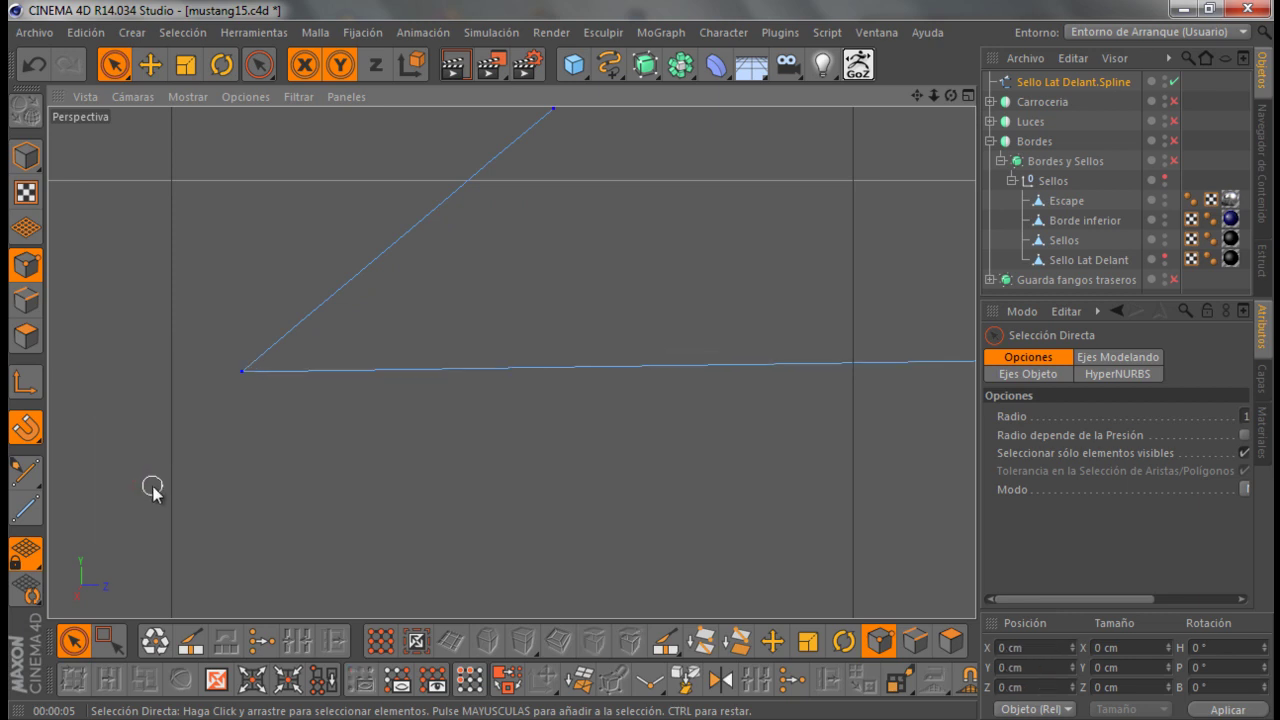
mouse_move(214, 440)
left_mouse_down("alt")
mouse_move(192, 403)
mouse_move(180, 317)
mouse_move(443, 294)
mouse_move(486, 326)
mouse_move(363, 263)
mouse_move(374, 271)
mouse_move(346, 277)
mouse_move(383, 270)
left_mouse_up("alt")
left_click(409, 312)
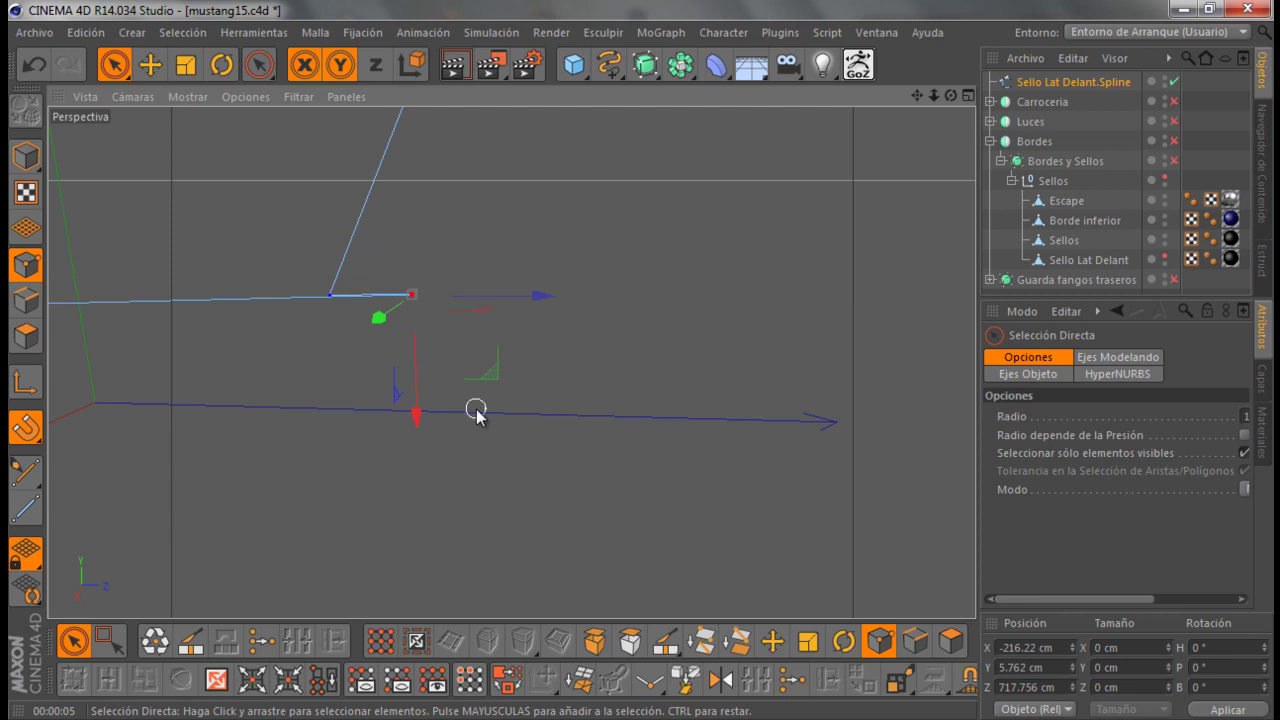
key("Delete")
Delete the extra point at the spline's upper-right corner
left_click_drag(639, 412, 635, 429, "alt")
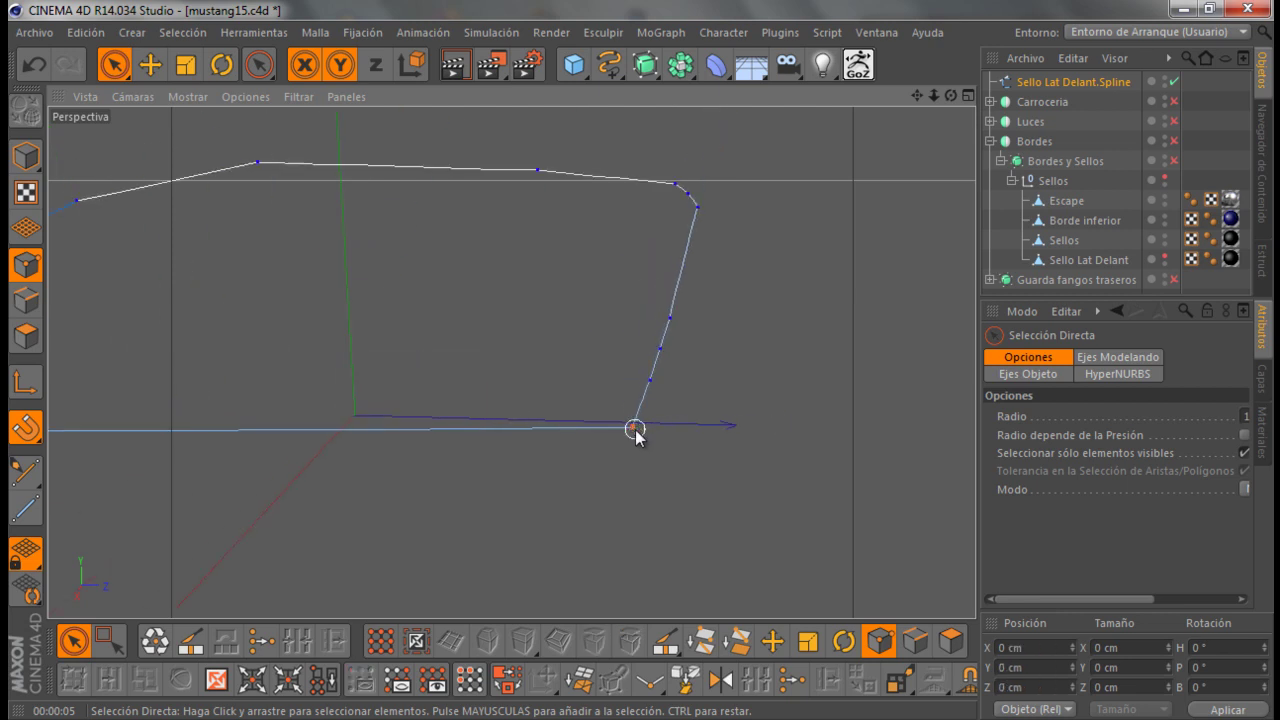
mouse_move(683, 220)
left_mouse_down("alt")
mouse_move(691, 200)
mouse_move(708, 291)
mouse_move(692, 230)
mouse_move(734, 211)
mouse_move(712, 218)
left_mouse_up("alt")
left_click(676, 217)
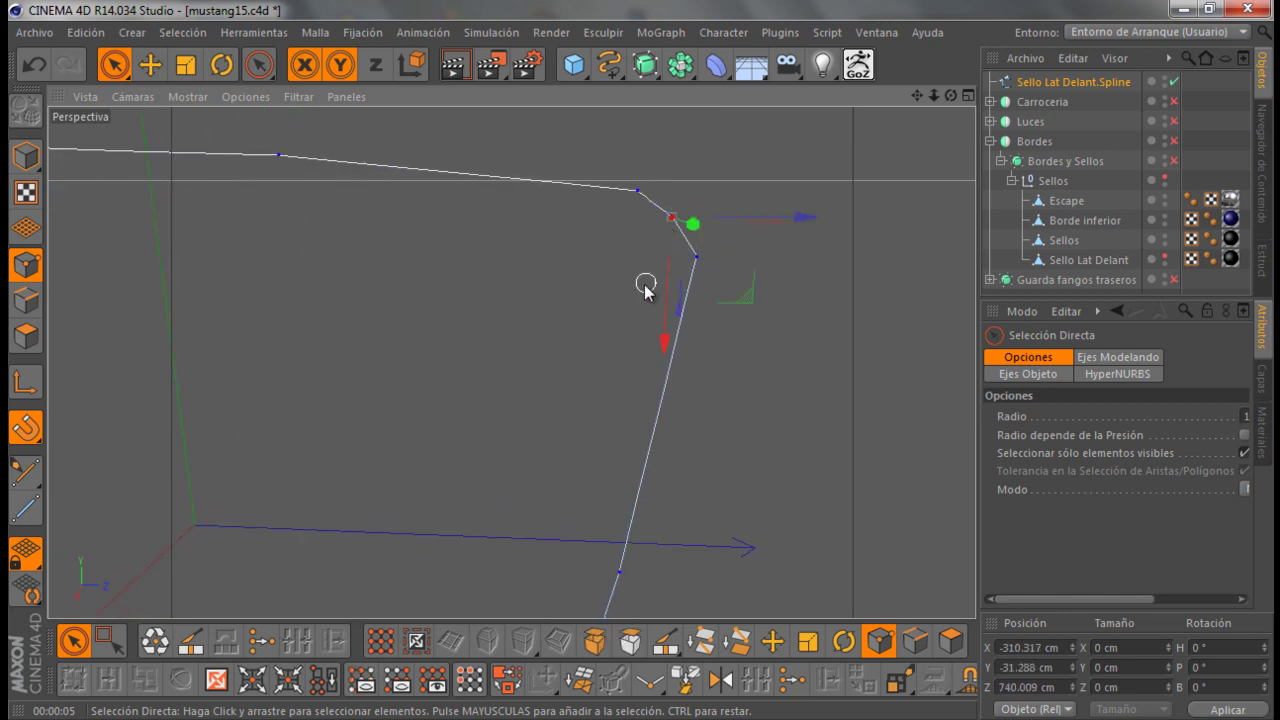
key("Delete")
mouse_move(776, 274)
left_mouse_down("alt")
mouse_move(806, 249)
mouse_move(814, 300)
mouse_move(794, 336)
left_mouse_up("alt")
Add a point on the spline's right-side edge with Crear Punto
right_click(793, 333)
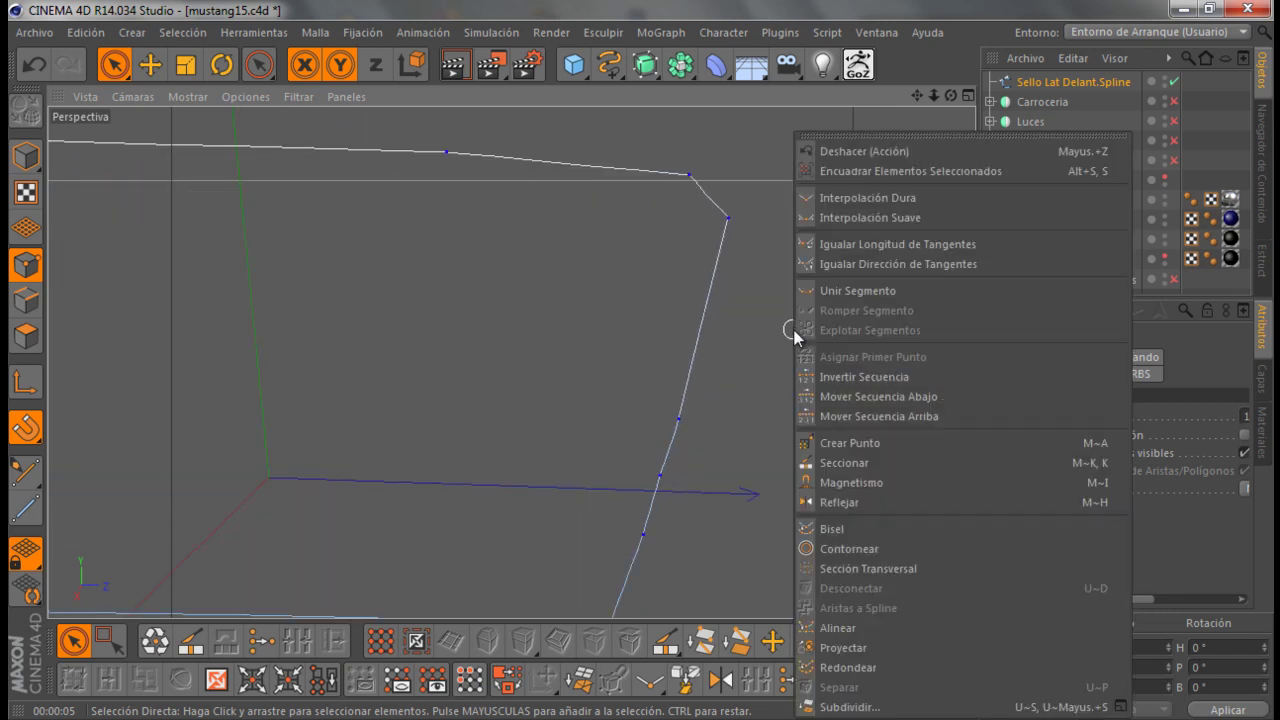
left_click(844, 445)
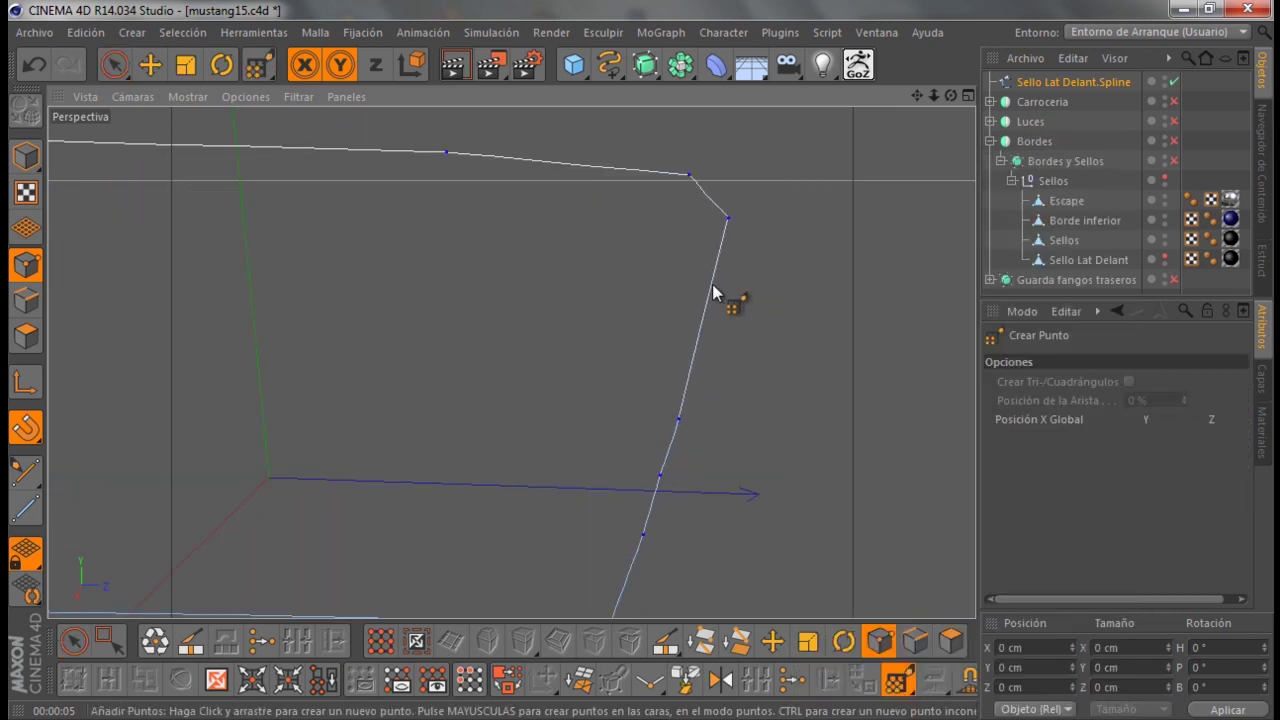
left_click(711, 286)
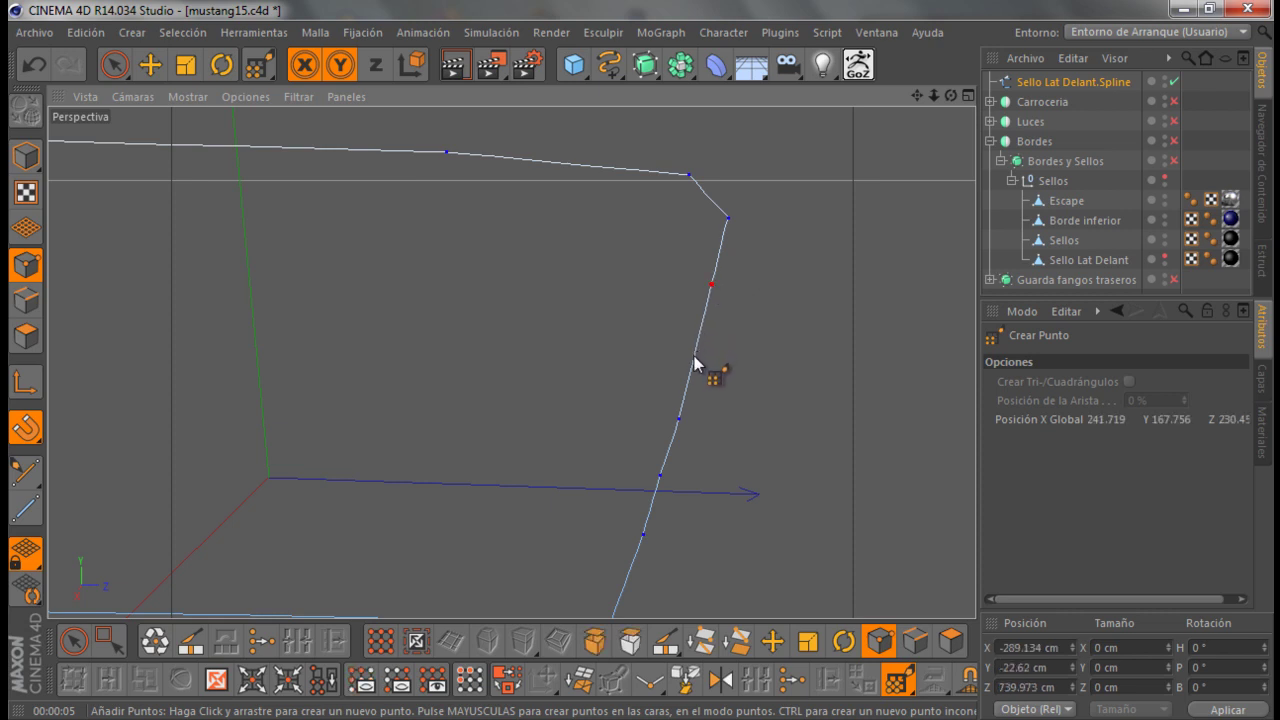
scroll(840, 330, "down", 3)
scroll(865, 310, "down", 3)
scroll(865, 310, "down", 2)
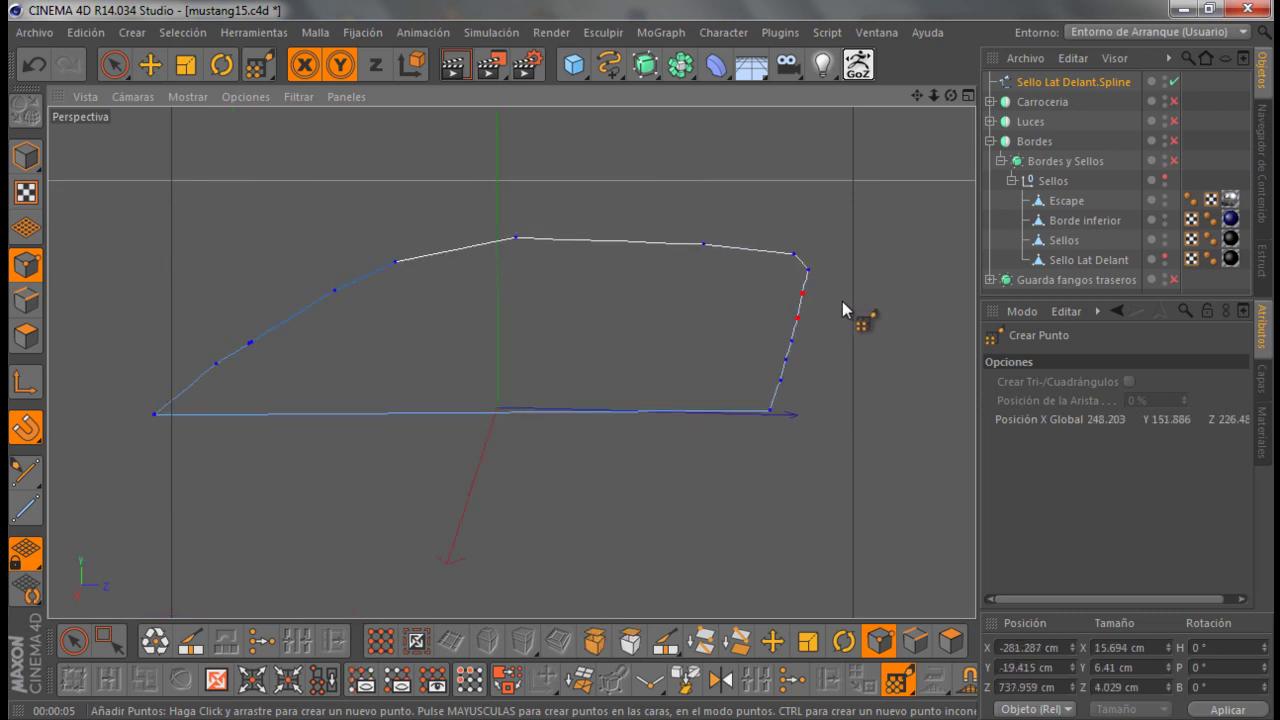
scroll(250, 345, "up", 4)
scroll(290, 336, "up", 2)
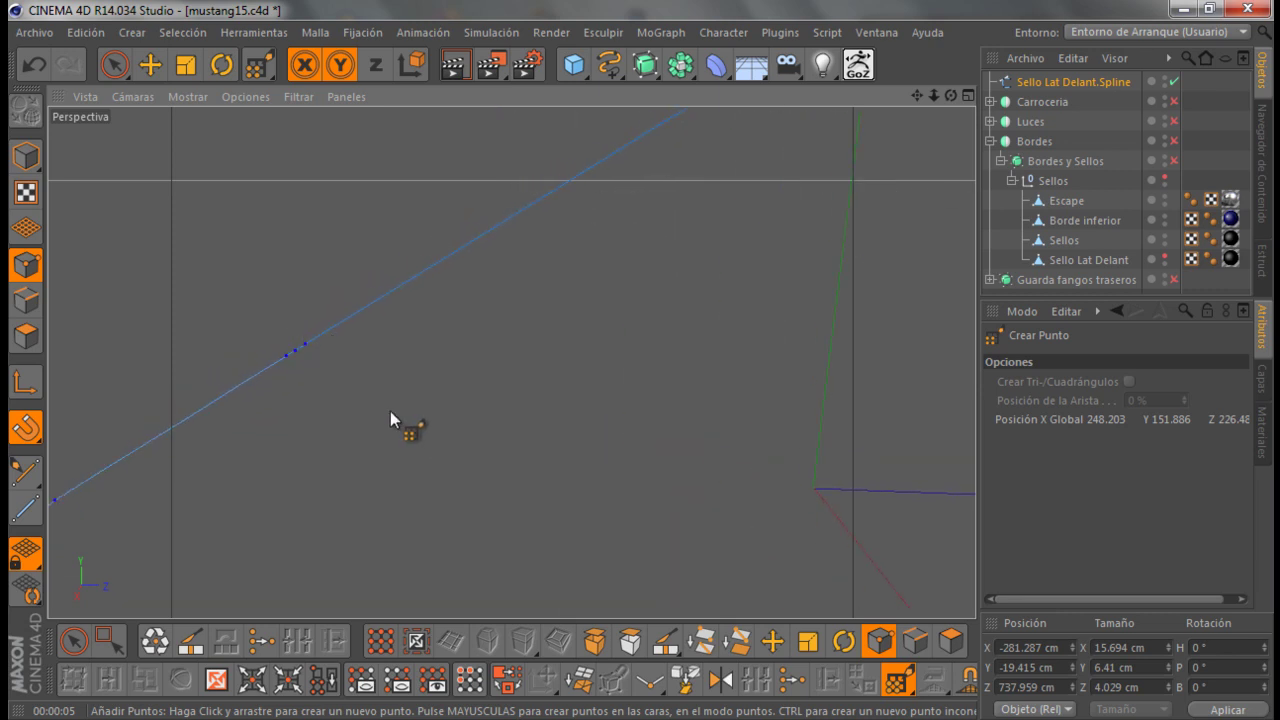
Inspect points along the spline's lower-left and diagonal edges using direct selection
left_click(113, 64)
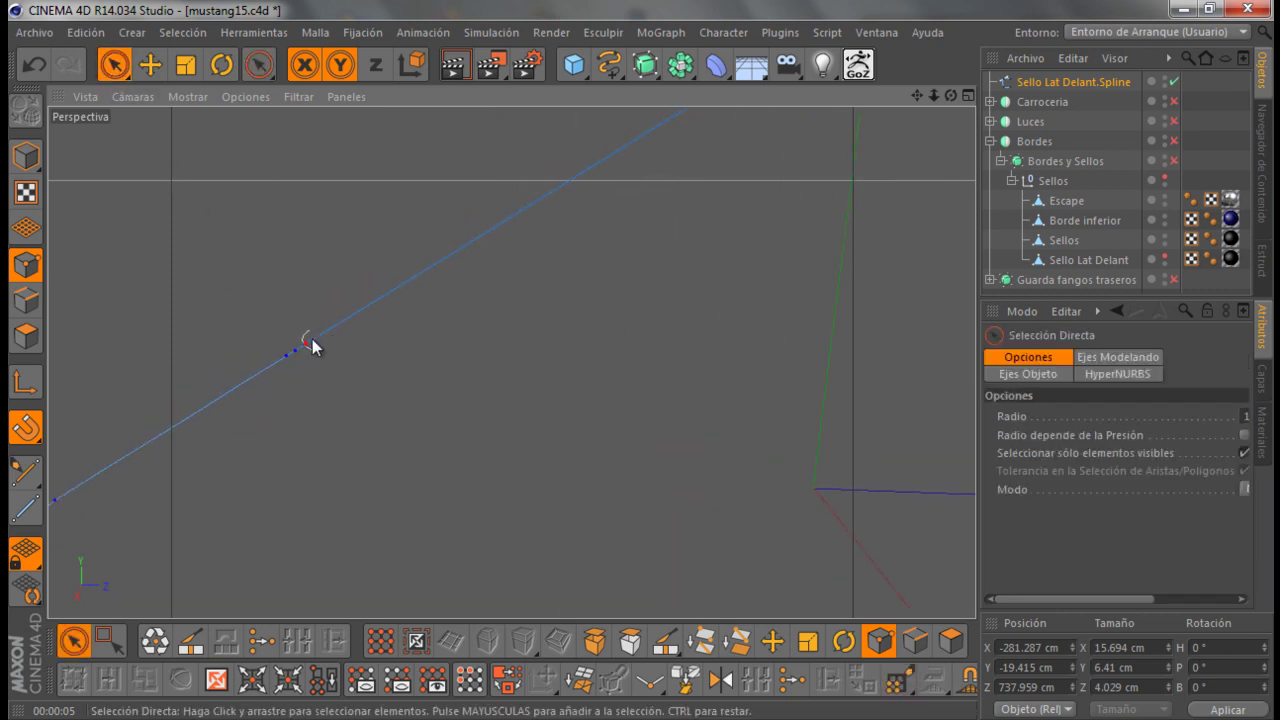
left_click(285, 362)
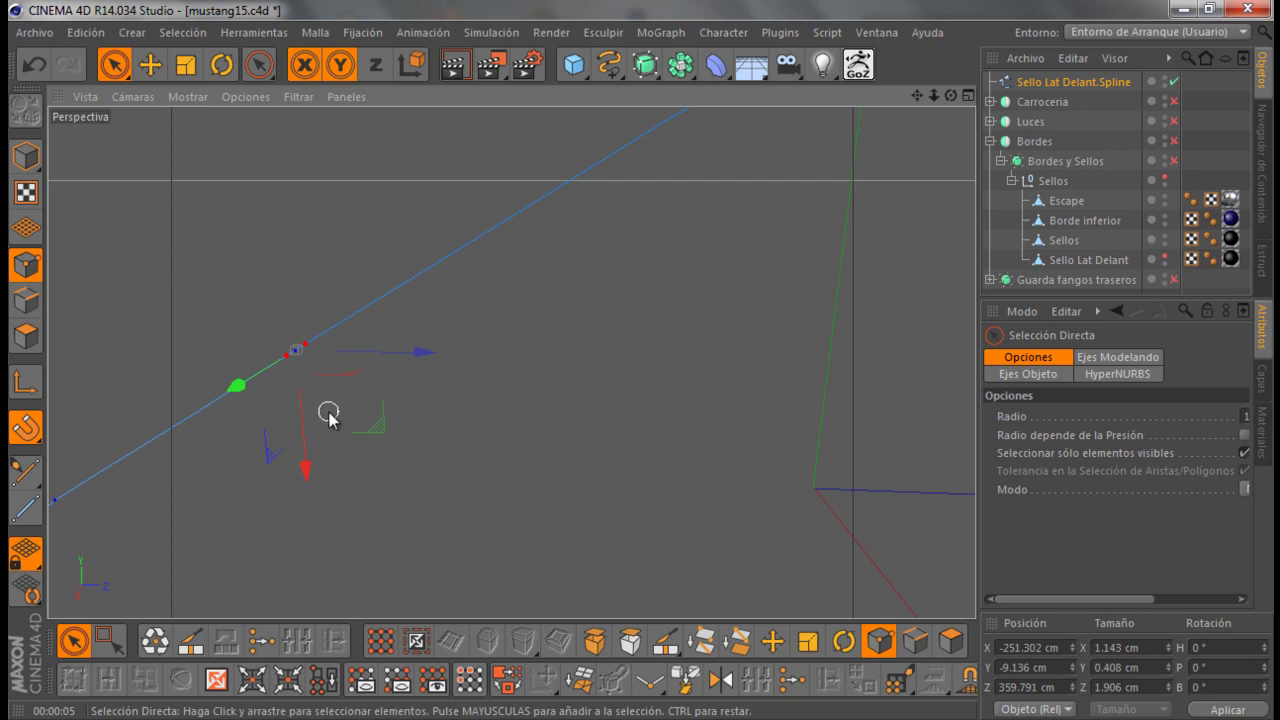
left_click(329, 414)
scroll(400, 390, "down", 1)
scroll(434, 343, "down", 1)
scroll(446, 331, "down", 1)
mouse_move(195, 485)
left_mouse_down("alt")
mouse_move(202, 496)
mouse_move(220, 457)
left_mouse_up("alt")
left_click(305, 369)
left_click(335, 390)
mouse_move(331, 386)
left_mouse_down("alt")
mouse_move(320, 363)
mouse_move(272, 343)
left_mouse_up("alt")
scroll(270, 347, "down", 3)
scroll(711, 311, "up", 1)
scroll(712, 314, "up", 1)
scroll(712, 314, "up", 1)
mouse_move(951, 95)
left_mouse_down()
mouse_move(640, 368)
mouse_move(849, 349)
mouse_move(849, 391)
left_mouse_up()
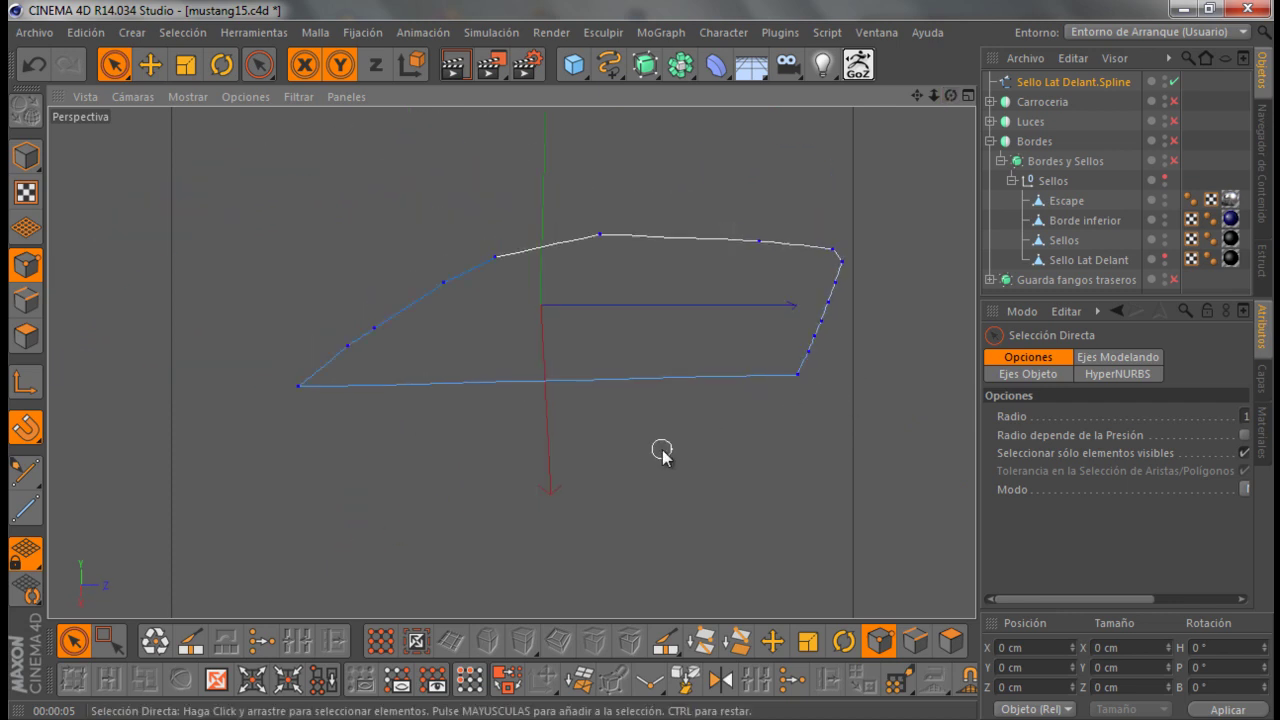
mouse_move(423, 434)
left_mouse_down("alt")
mouse_move(386, 437)
mouse_move(443, 406)
mouse_move(423, 417)
mouse_move(391, 334)
mouse_move(414, 323)
left_mouse_up("alt")
Add another point on the sloping front edge of the window outline
right_click(438, 310)
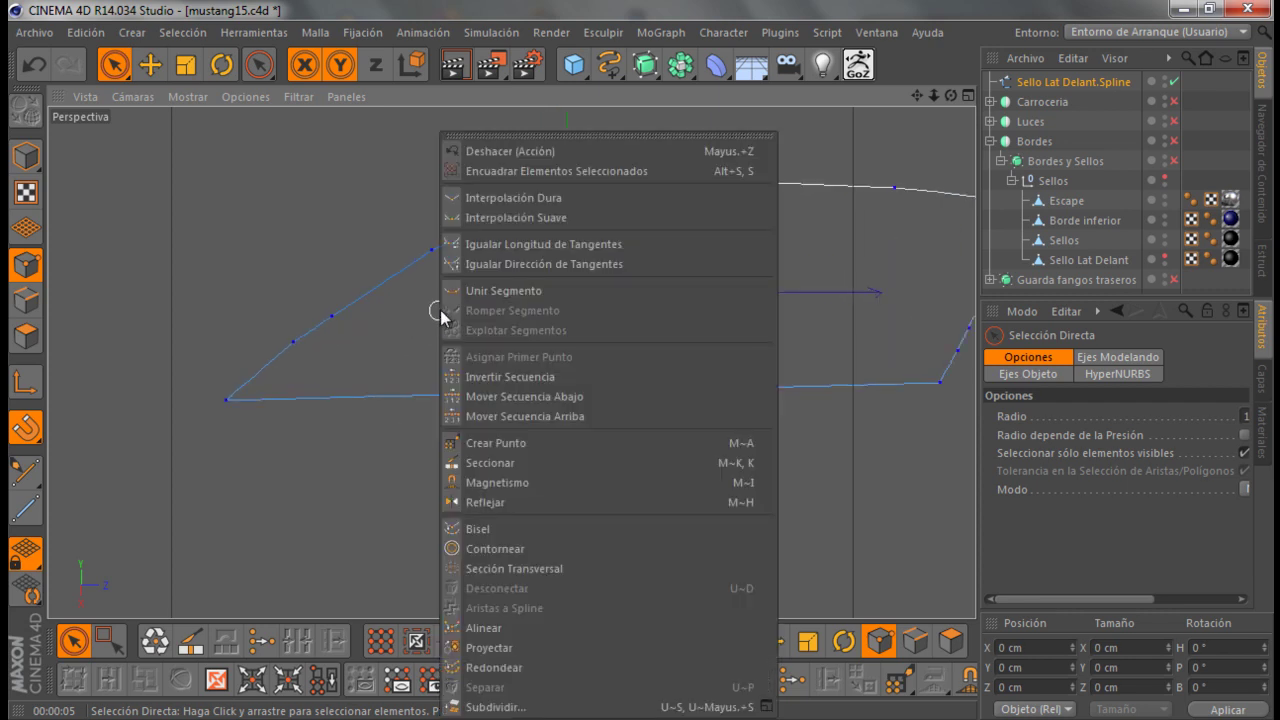
left_click(512, 443)
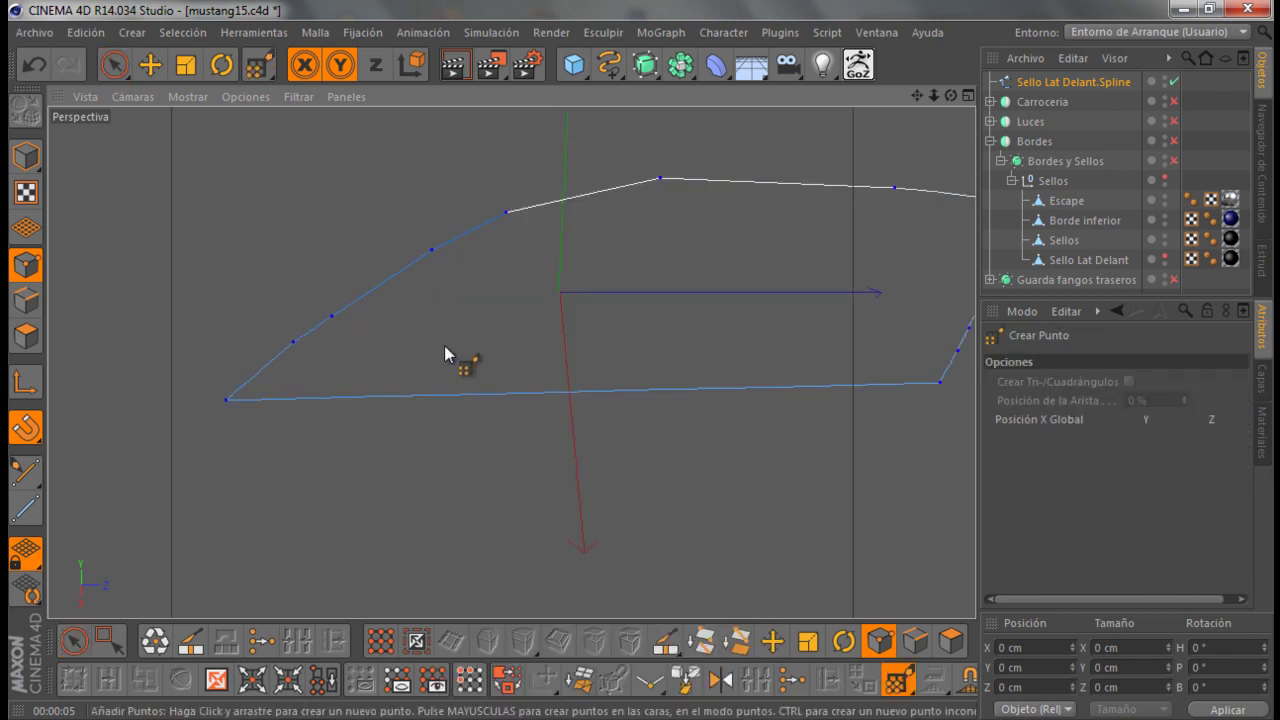
left_click(387, 280)
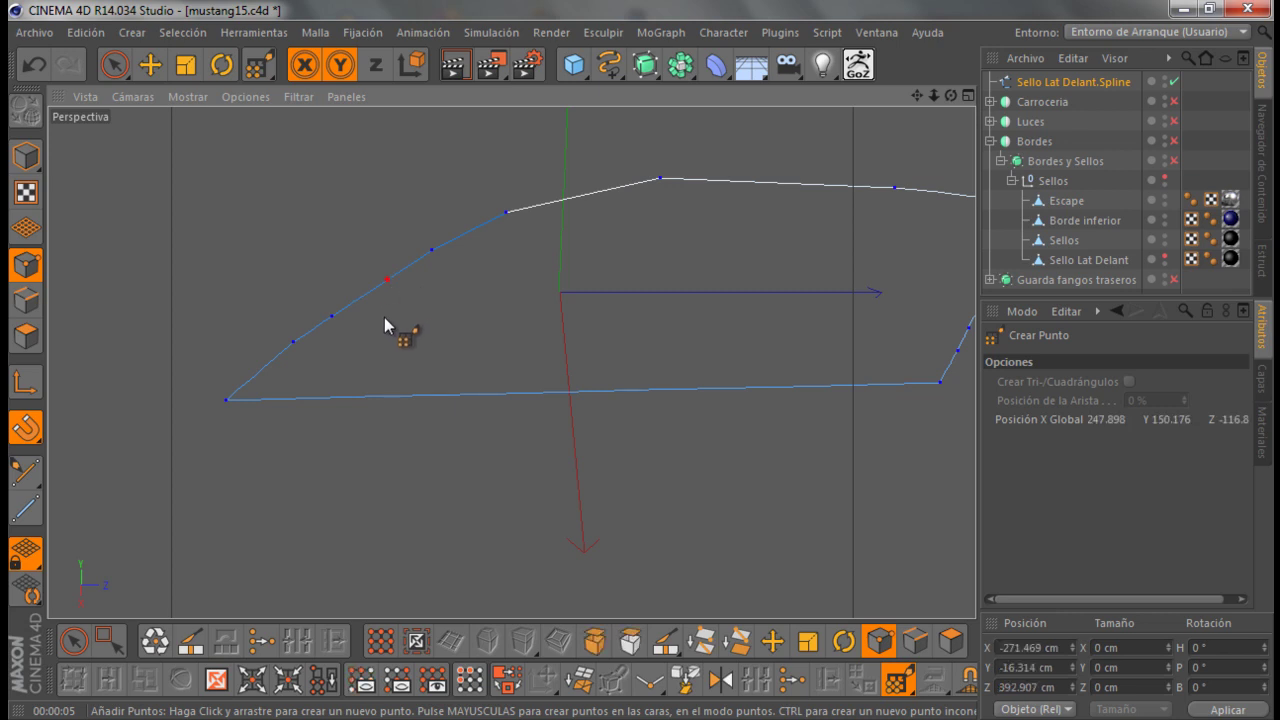
scroll(269, 346, "down", 1)
scroll(485, 322, "up", 1)
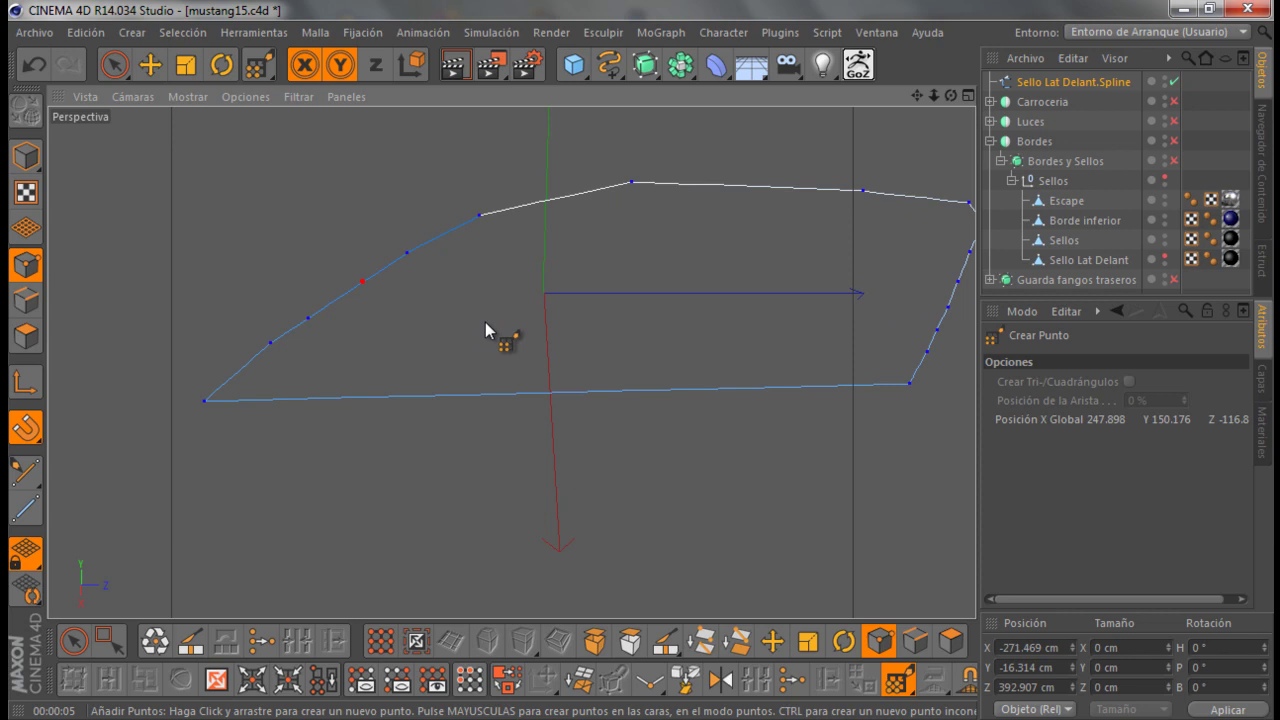
scroll(380, 336, "down", 1)
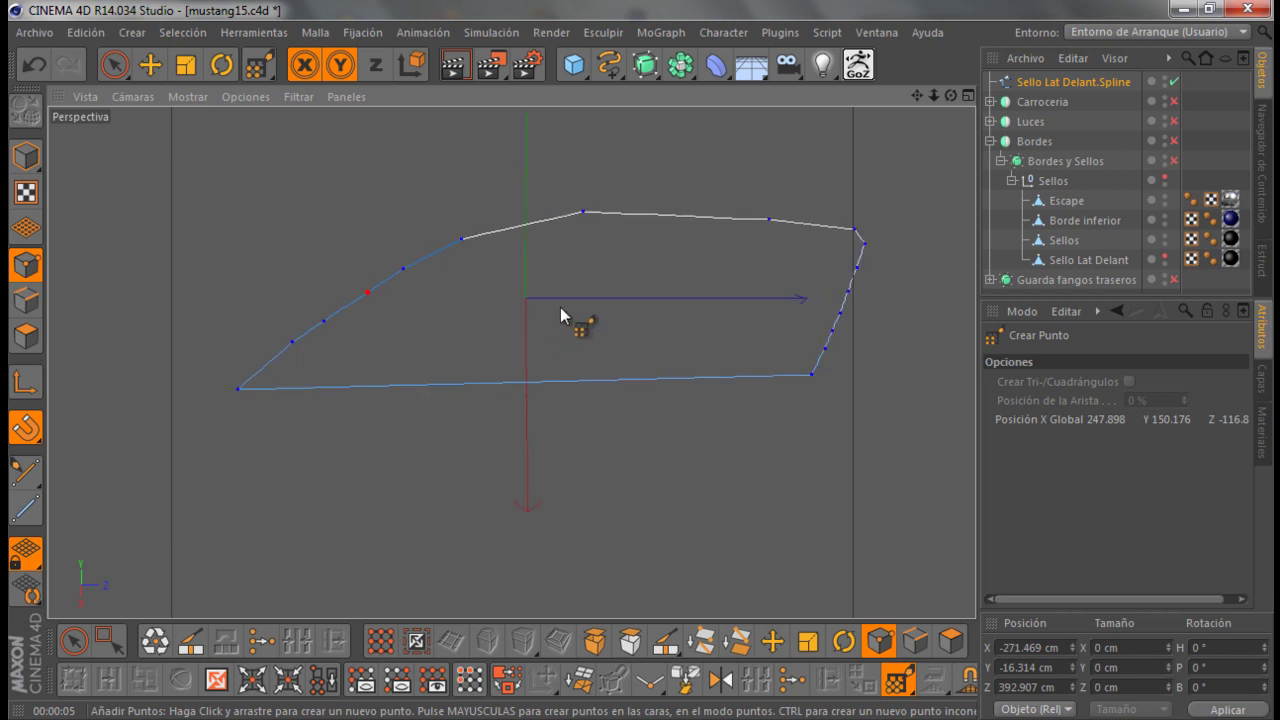
Add a NURBS Forro loft and place Sello Lat Delant.Spline inside it
left_click(656, 70)
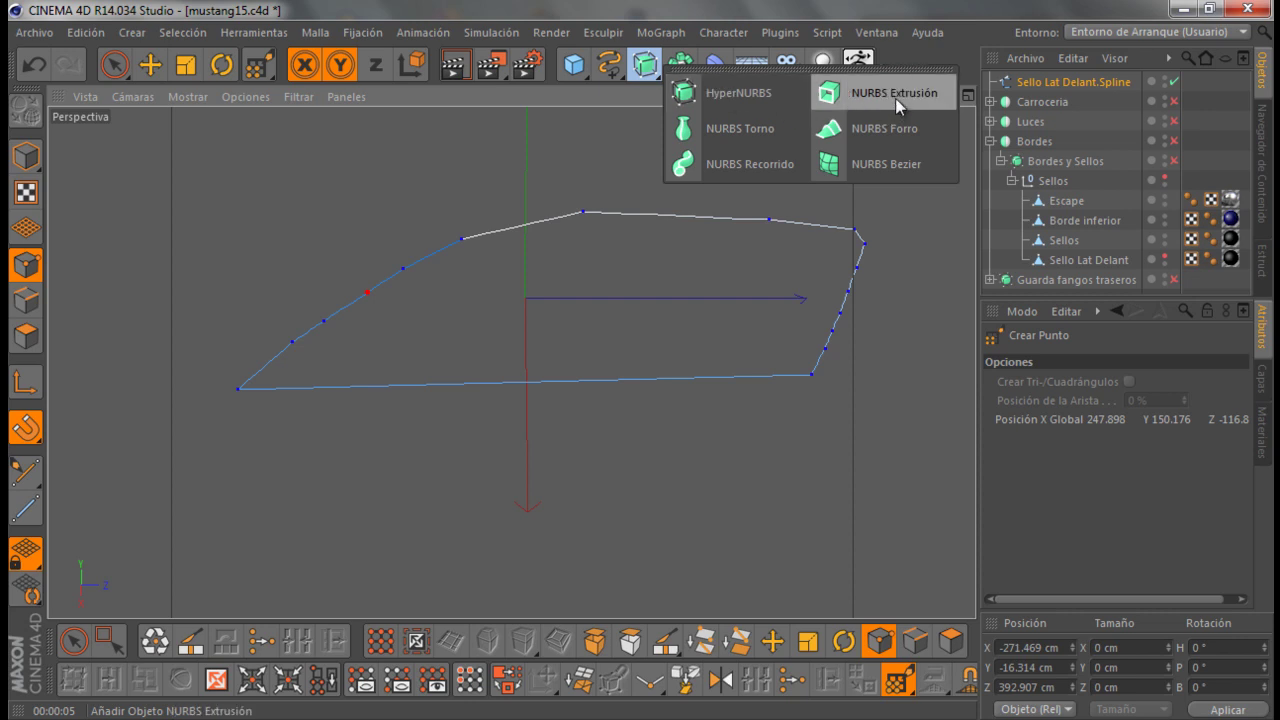
left_click(895, 132)
left_click_drag(1068, 104, 1049, 82)
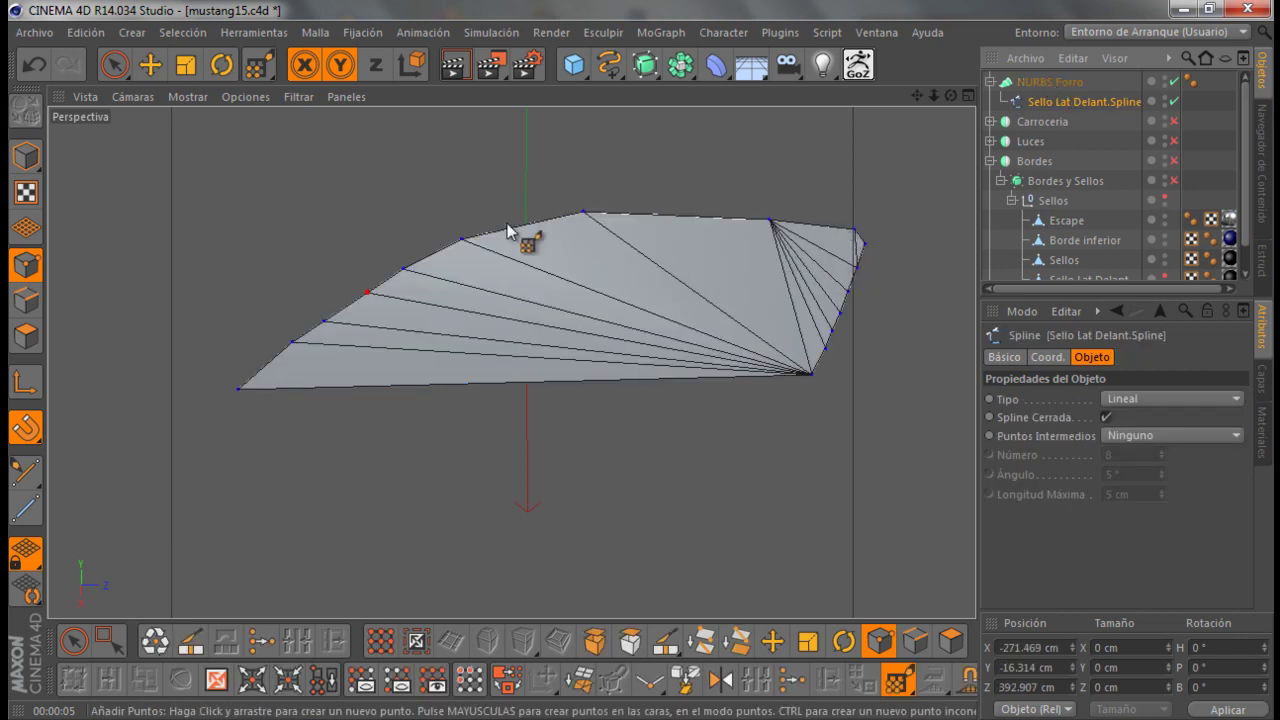
left_click(1025, 84)
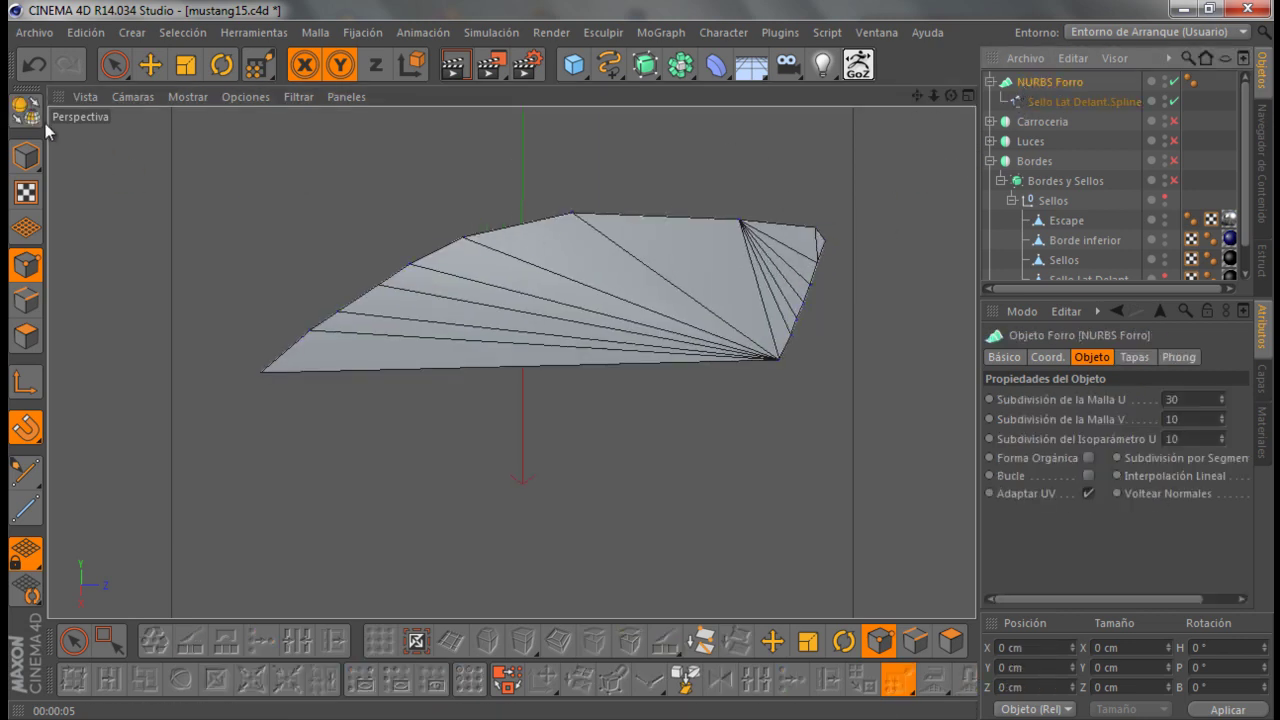
Make the loft editable and remove its parent null, leaving polygon object NURBS Forro
key("c")
left_click(990, 82)
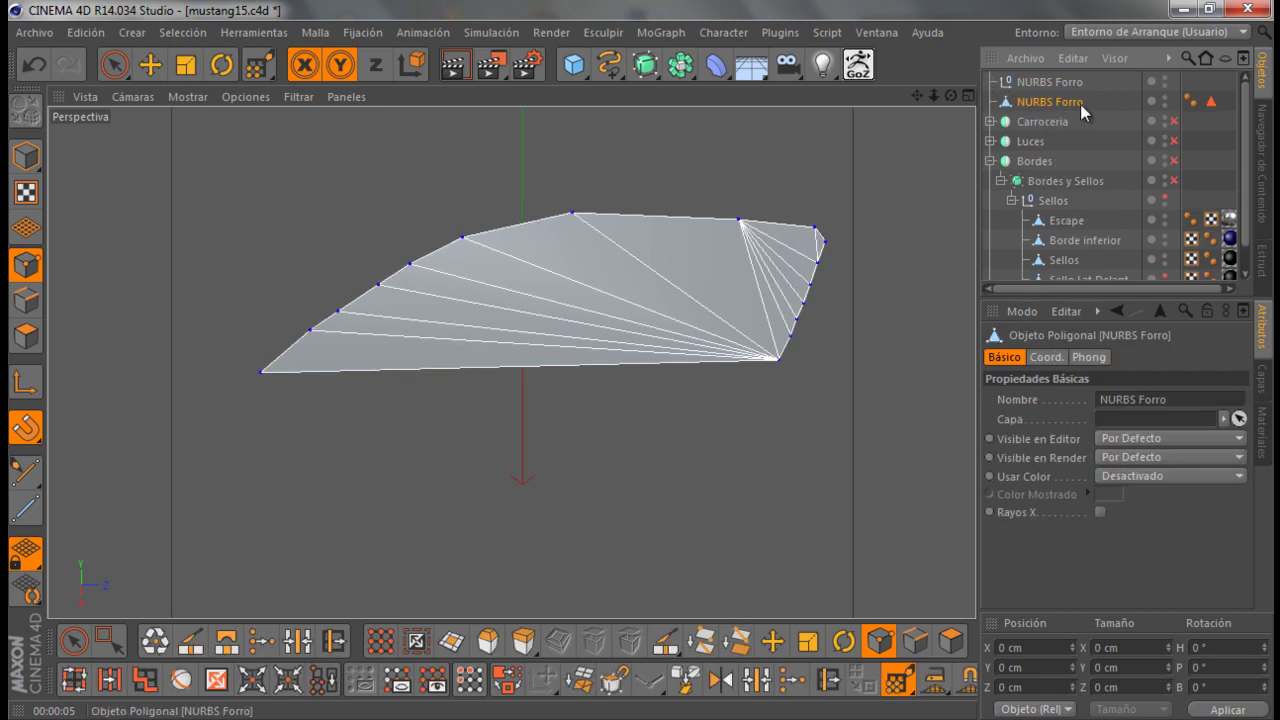
left_click(1211, 101)
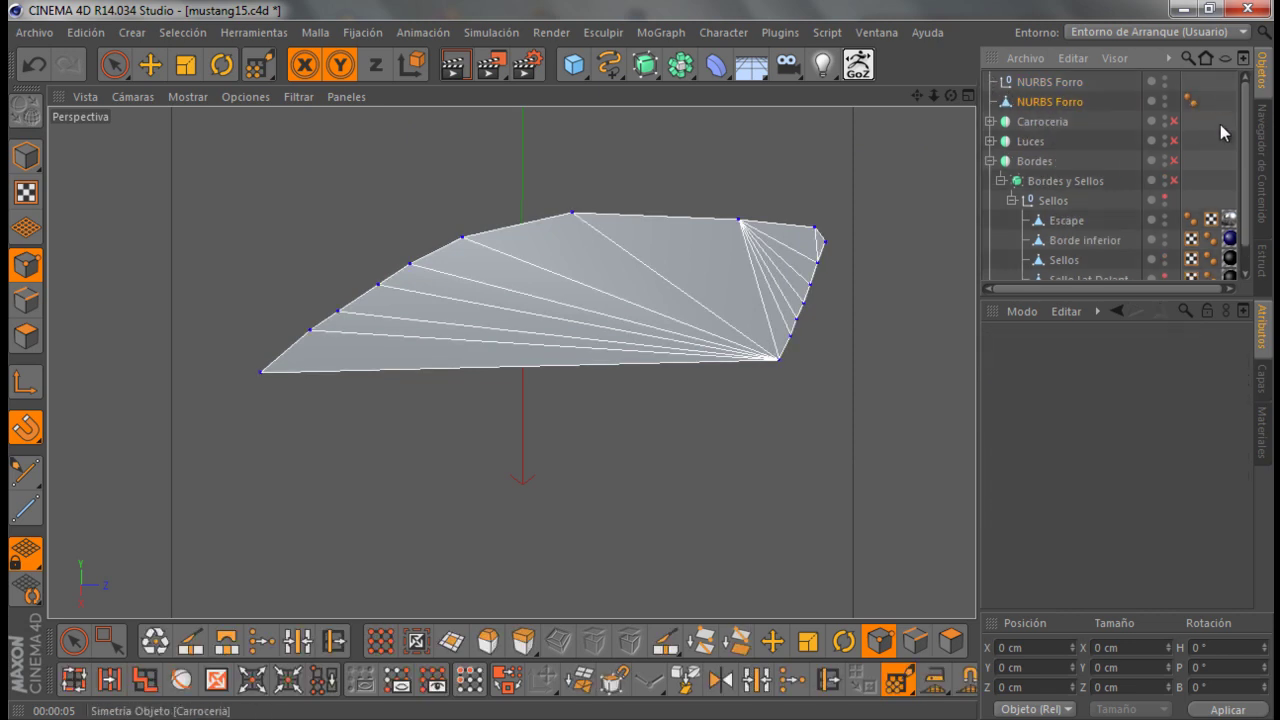
left_click(1043, 82)
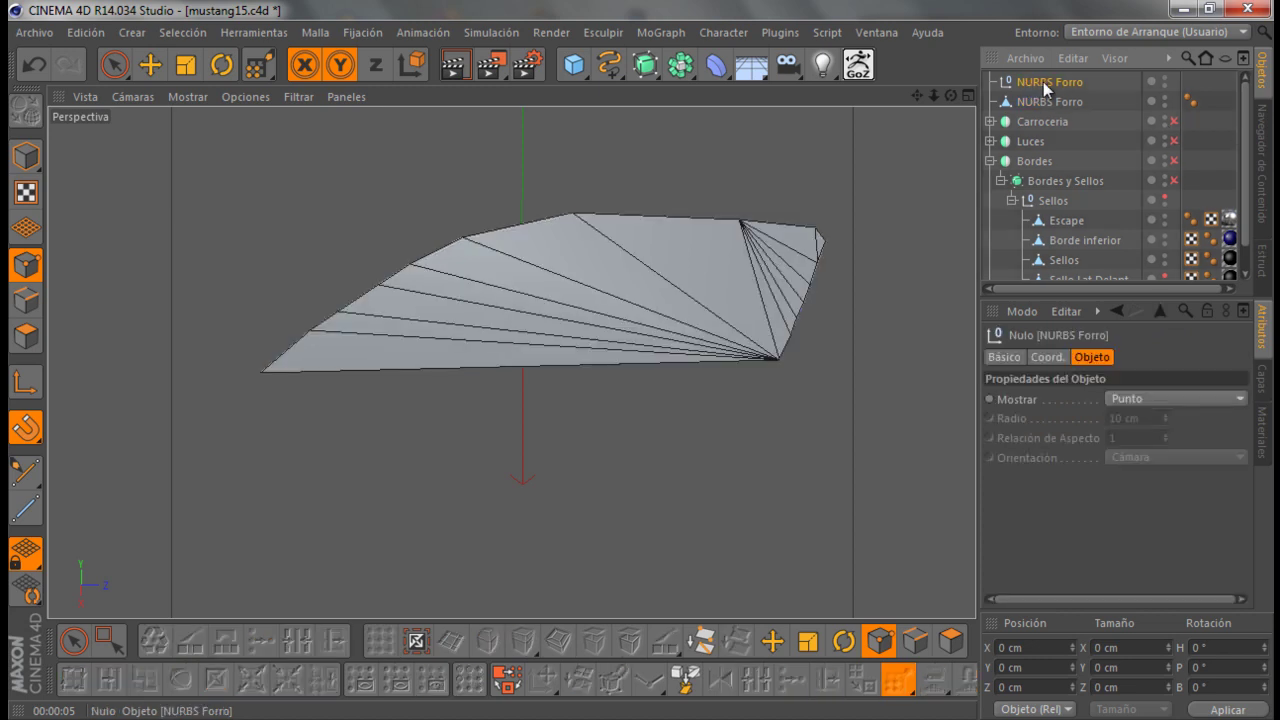
key("shift+g")
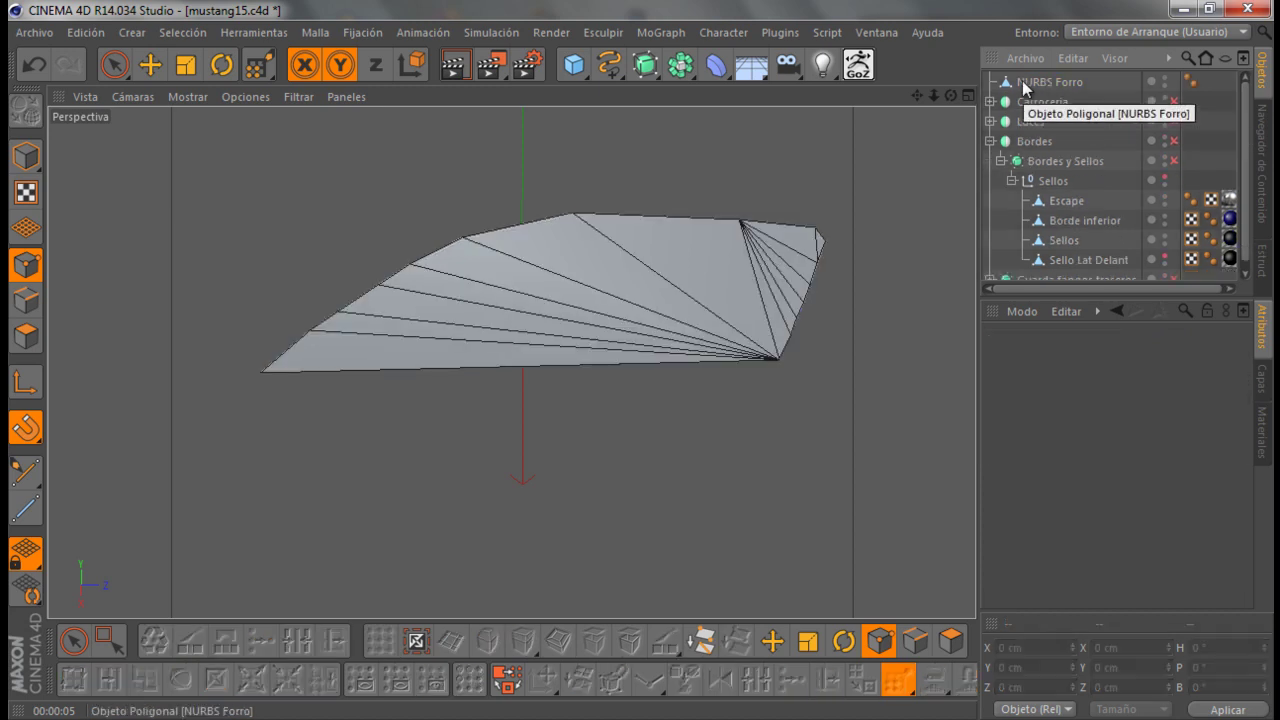
left_click(1043, 82)
Live-select the fan of inner diagonal edges of NURBS Forro in Edge mode
key("m")
key("a")
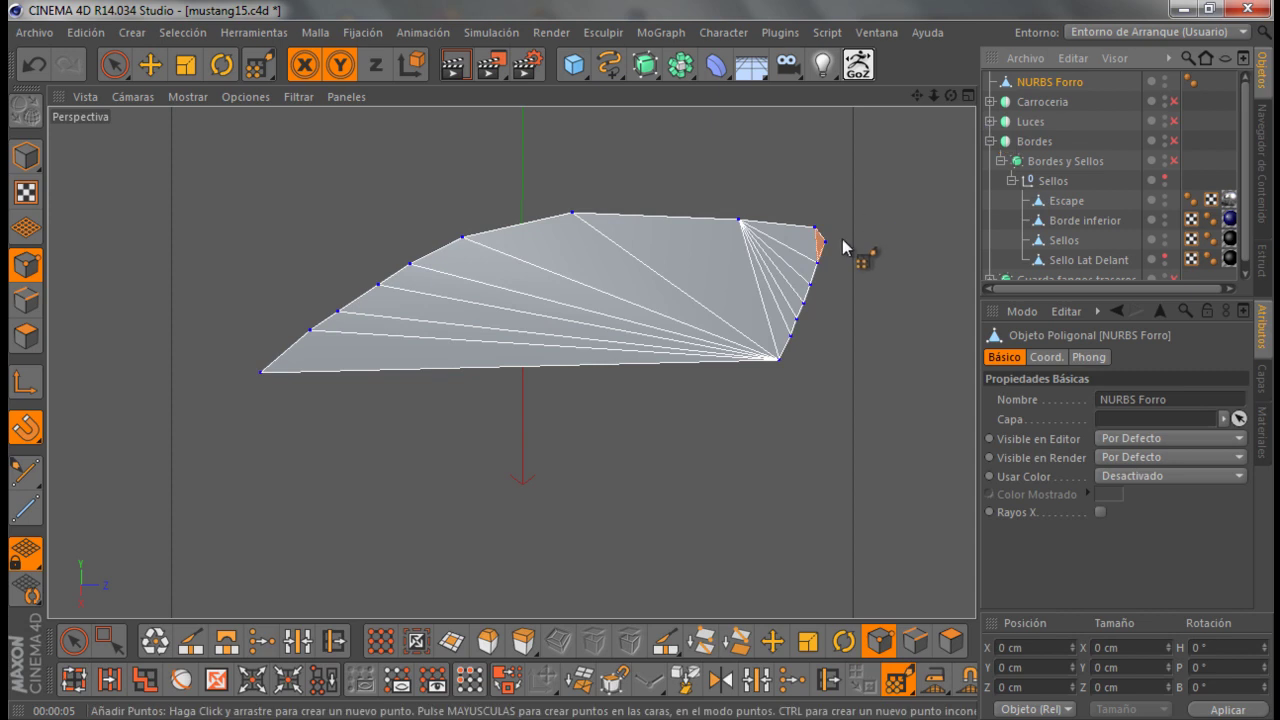
left_click_drag(830, 250, 850, 255, "alt")
left_click(26, 300)
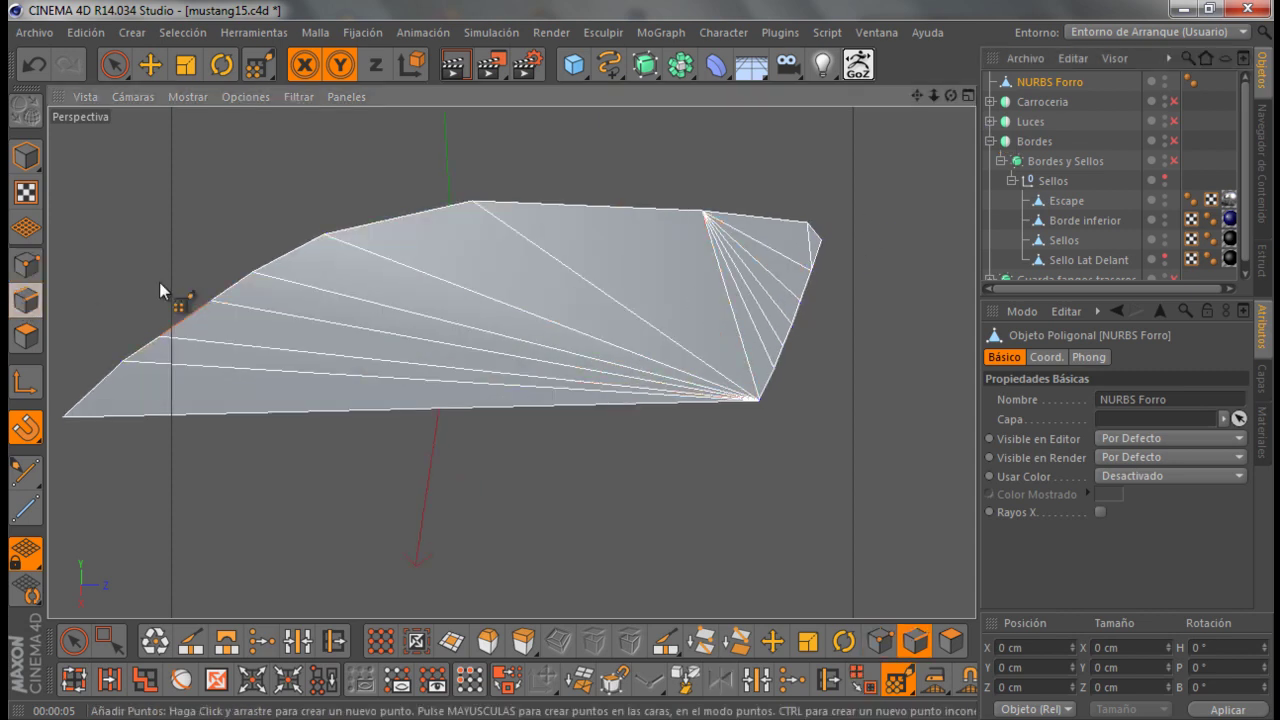
left_click(113, 65)
scroll(827, 260, "up", 3)
mouse_move(772, 204)
left_mouse_down()
mouse_move(543, 323)
mouse_move(371, 443)
mouse_move(143, 557)
mouse_move(152, 535)
left_mouse_up()
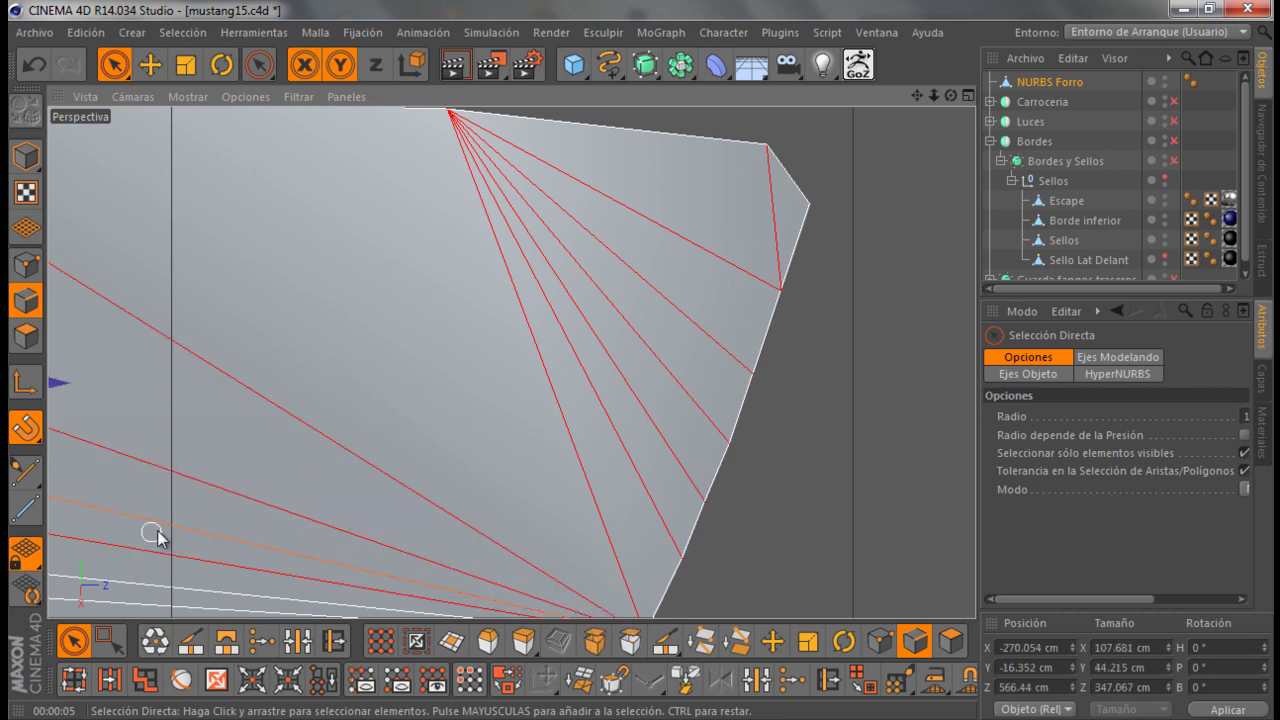
scroll(152, 535, "down", 3)
left_click_drag(729, 257, 729, 251, "alt")
scroll(397, 350, "up", 2)
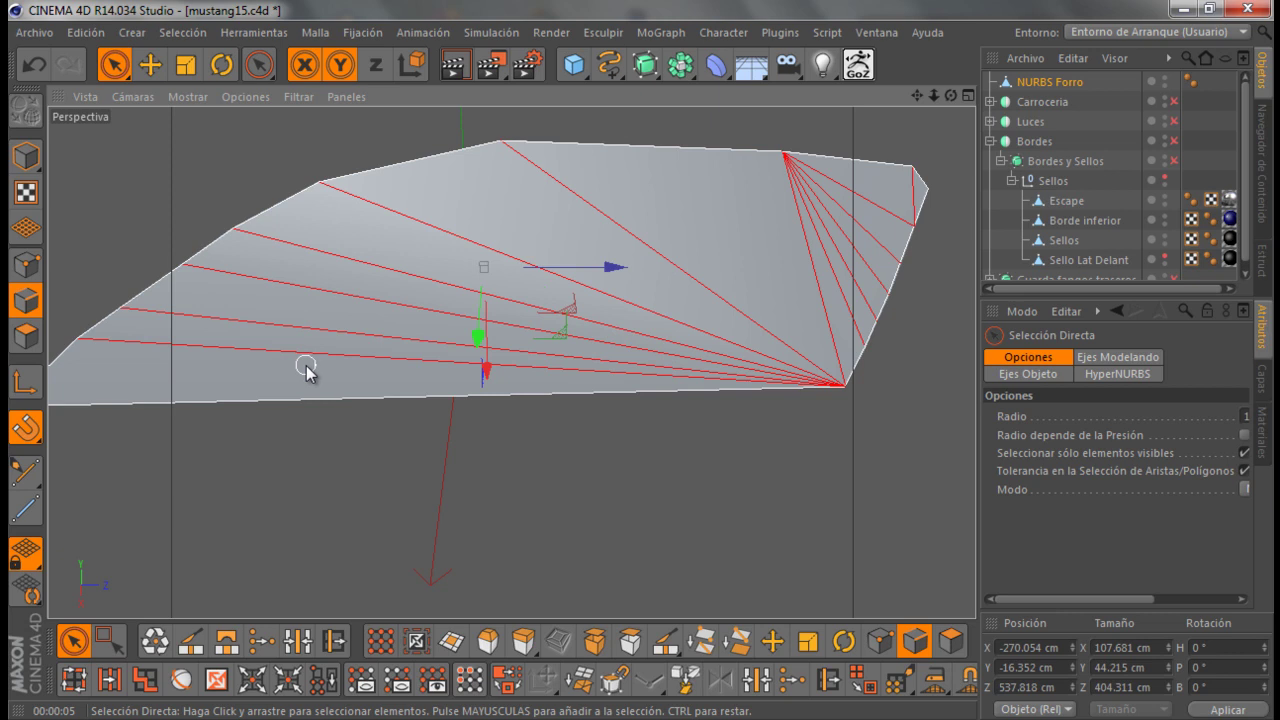
Melt the selected edges with Fundir into a single window polygon
right_click(391, 316)
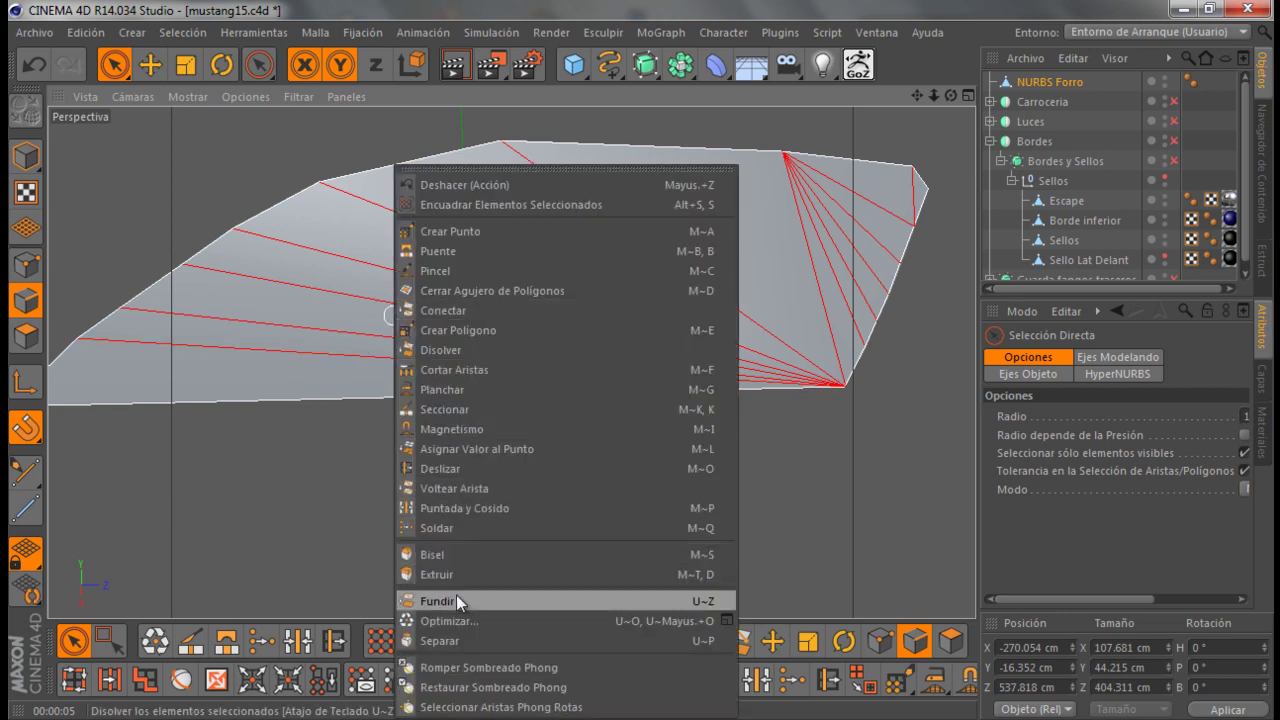
left_click(456, 598)
scroll(499, 390, "down", 1)
scroll(499, 398, "up", 1)
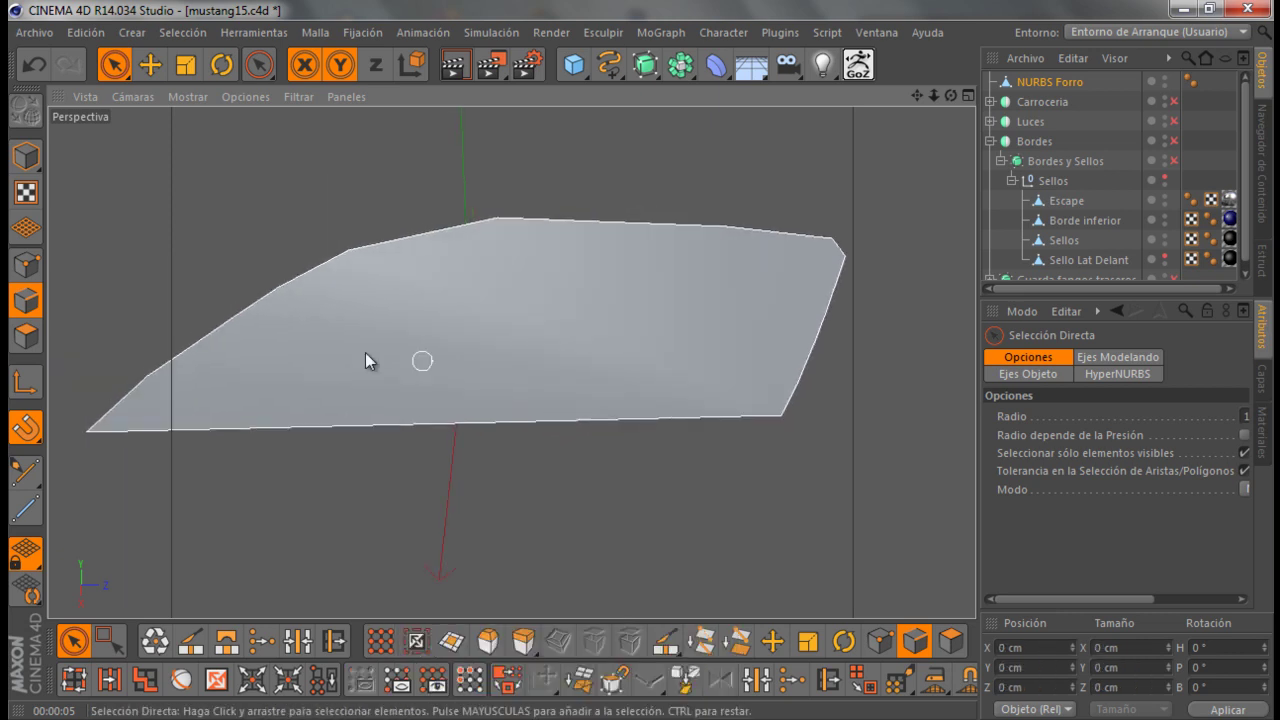
left_click(26, 264)
scroll(500, 315, "down", 1)
scroll(300, 443, "up", 1)
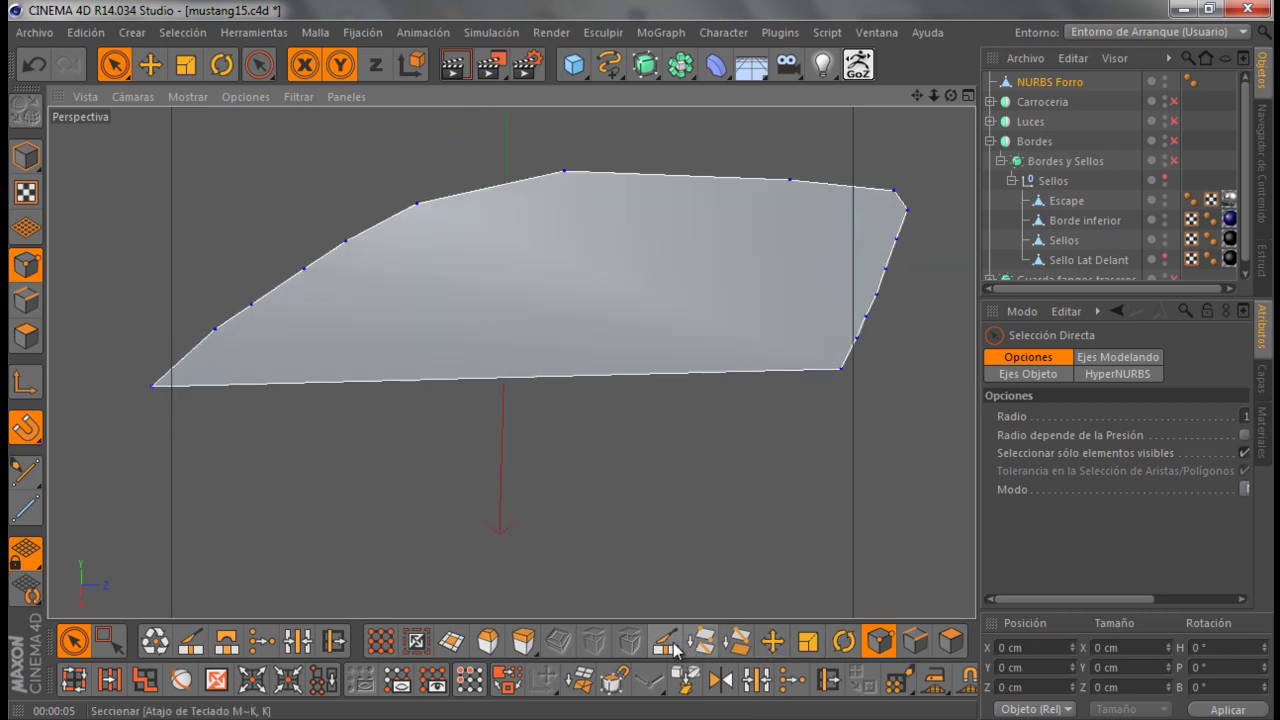
Set the Seccionar knife to Línea mode and make the first vertical cut at the lower-left point
left_click(665, 641)
left_click(1112, 378)
left_click(1055, 400)
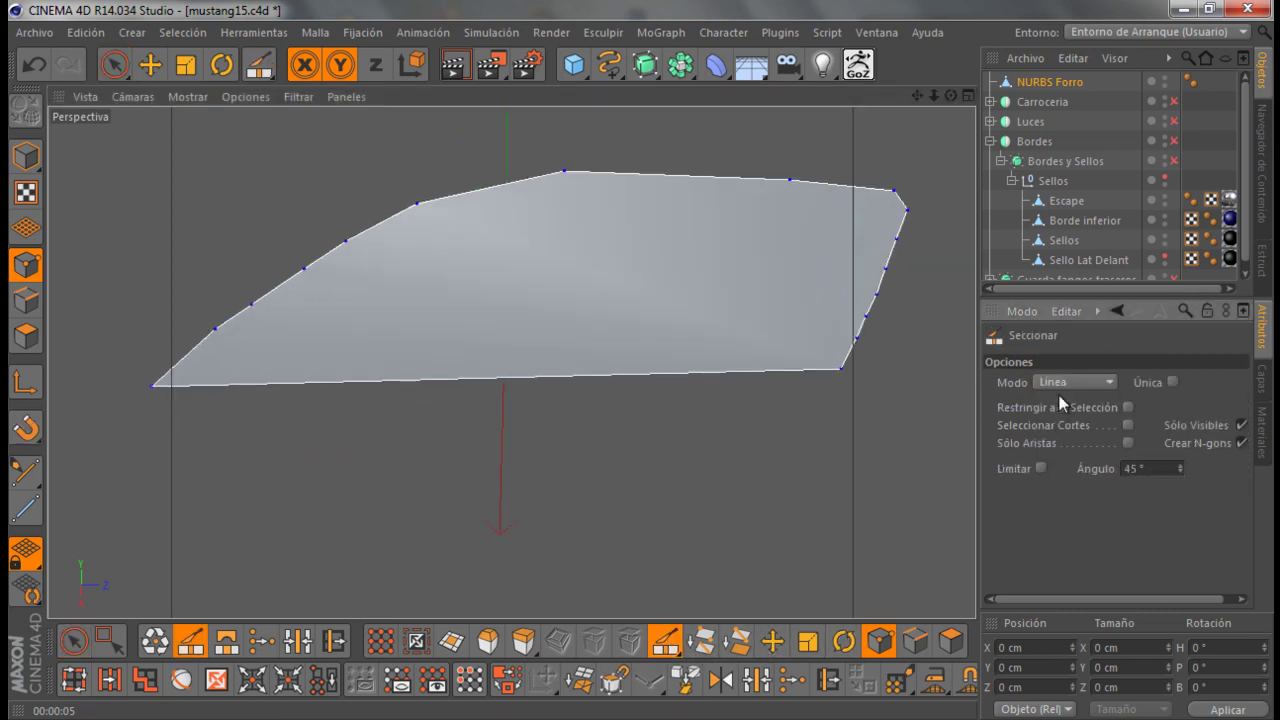
left_click(214, 328)
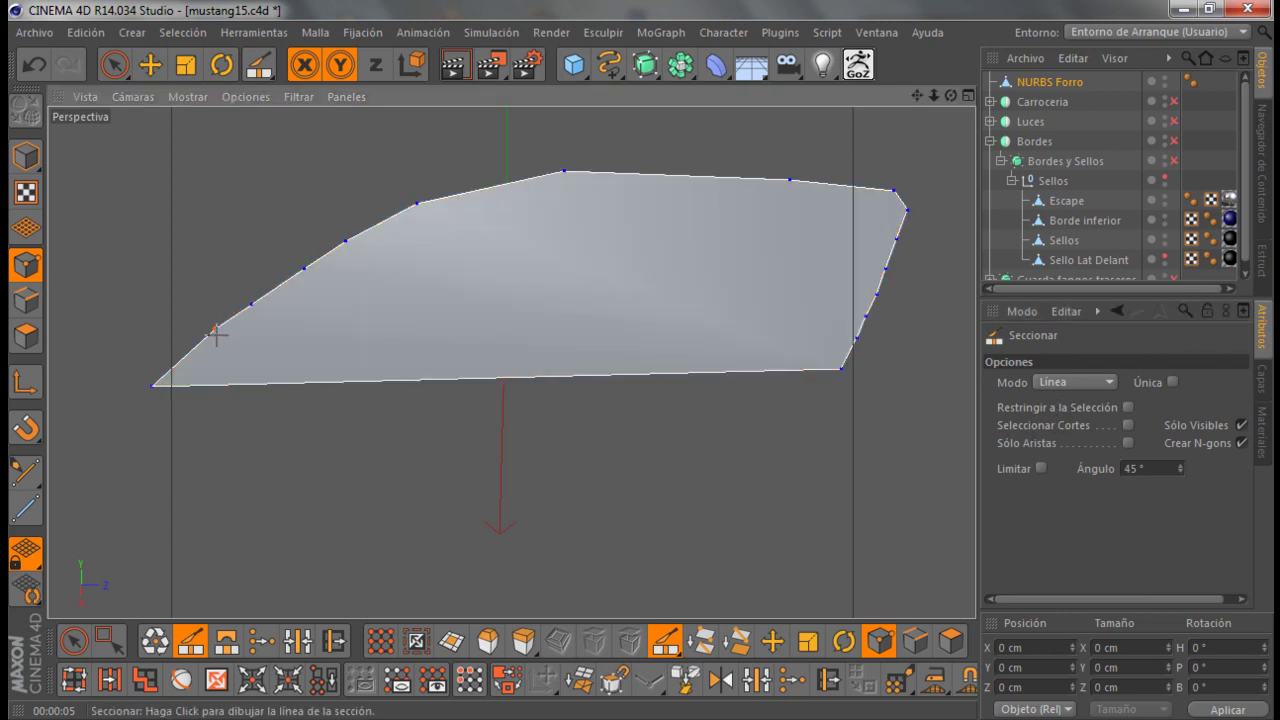
left_click(214, 432)
Cut three more vertical lines between opposite outline points, including one from the top vertex
left_click(252, 303)
left_click(252, 432)
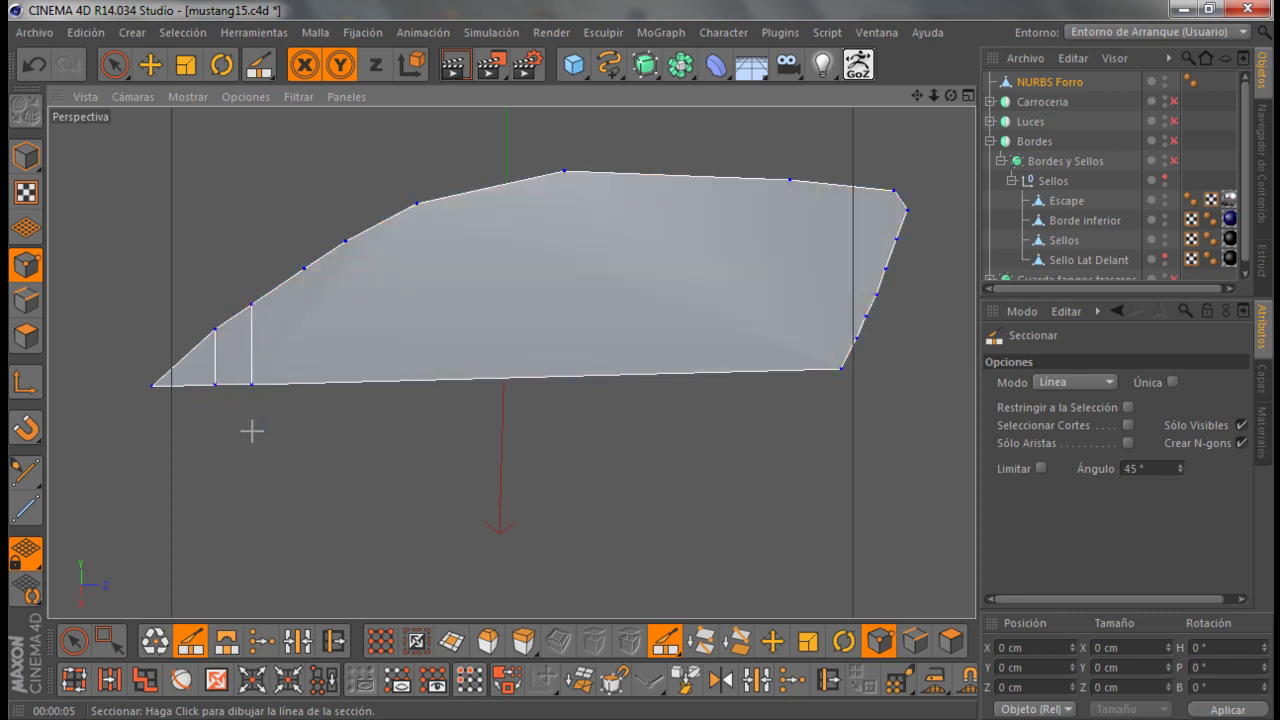
left_click(305, 268)
left_click(303, 427)
left_click(345, 243)
left_click(418, 203)
left_click(416, 427)
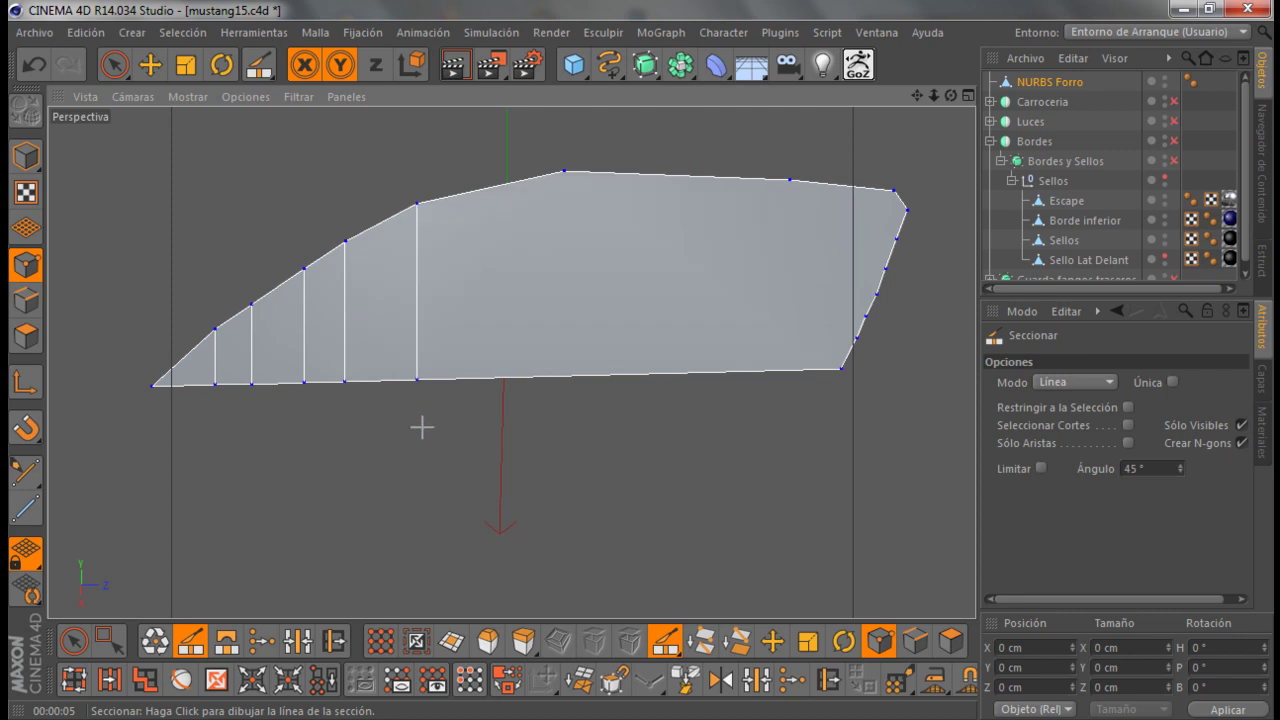
Add vertical cuts down from the top-right vertex and near the panel's right end
left_click(563, 213)
left_click(563, 449)
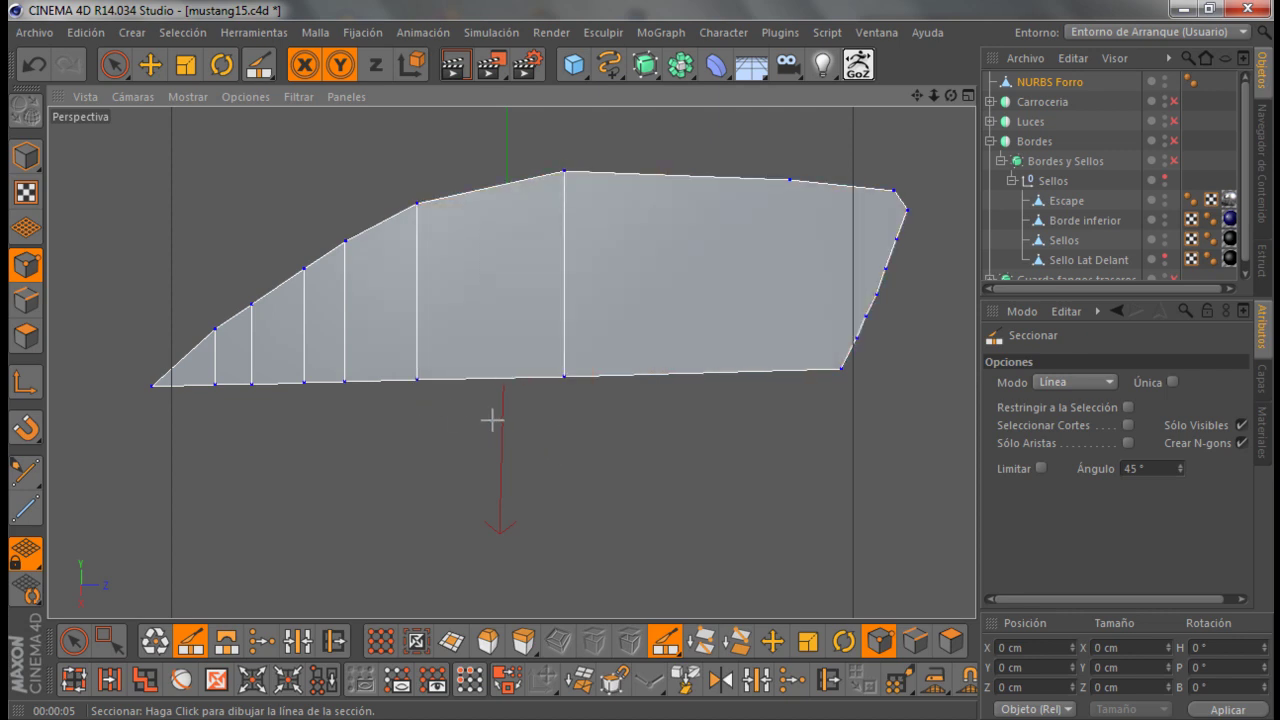
scroll(866, 340, "down", 2)
scroll(784, 341, "up", 5)
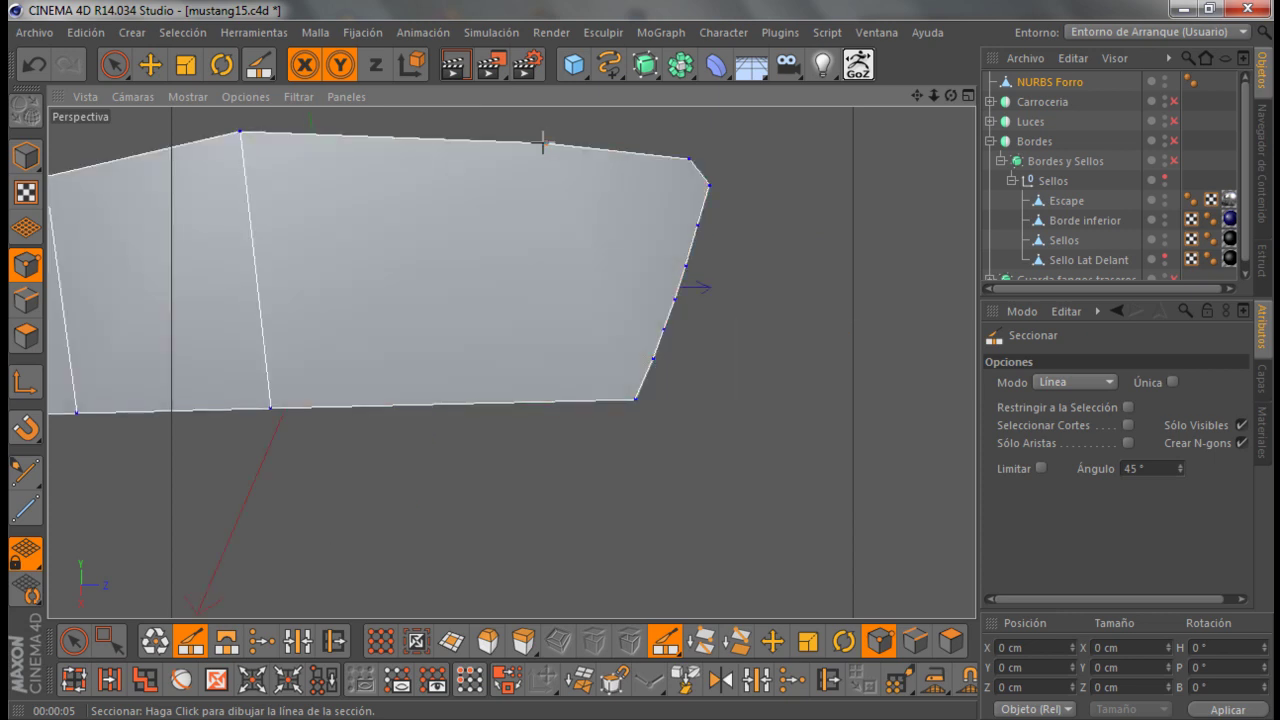
left_click_drag(546, 142, 512, 516)
left_click_drag(546, 471, 698, 279, "alt")
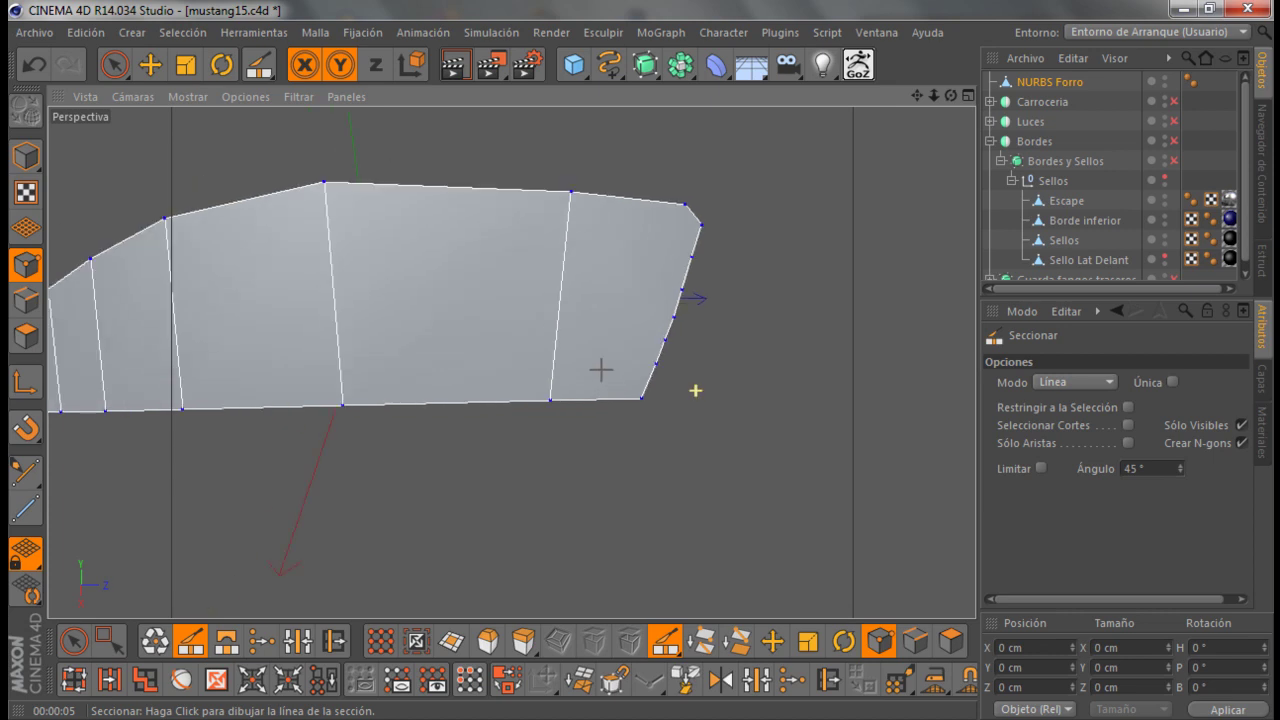
left_click_drag(655, 215, 572, 471)
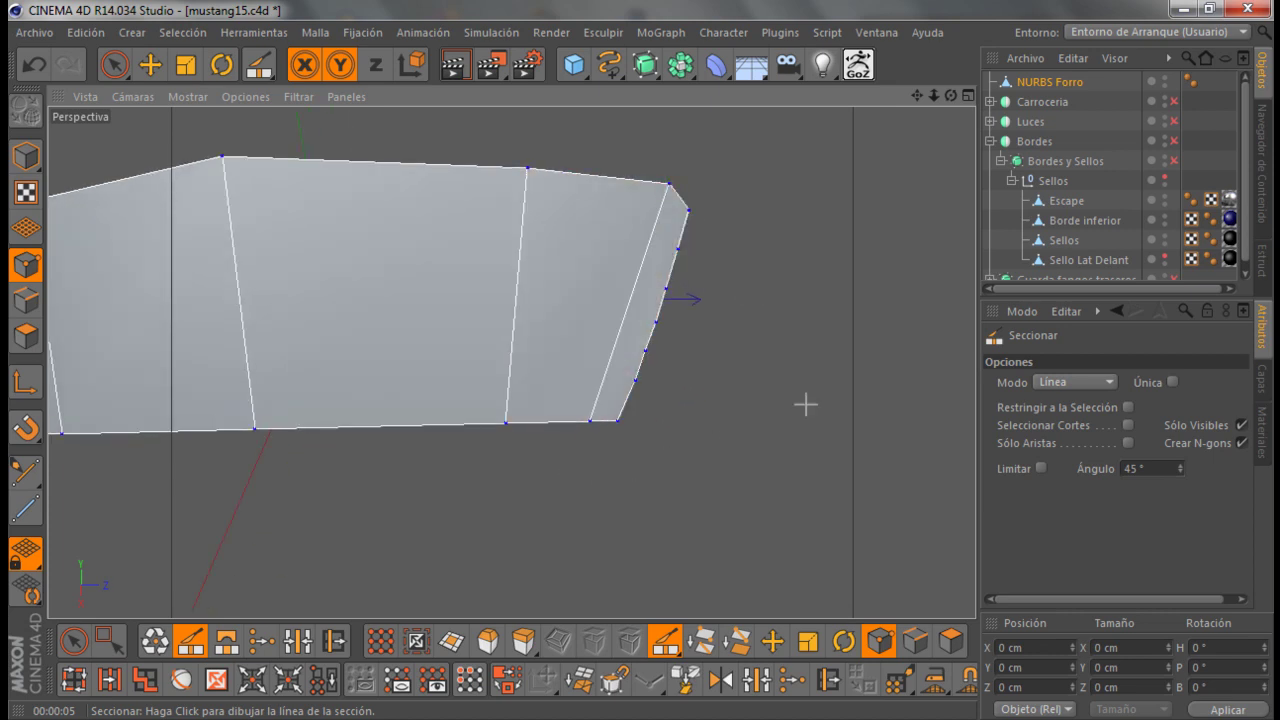
Draw horizontal knife cuts across the panel near its top edge
scroll(805, 404, "down", 2)
left_click_drag(301, 270, 733, 280)
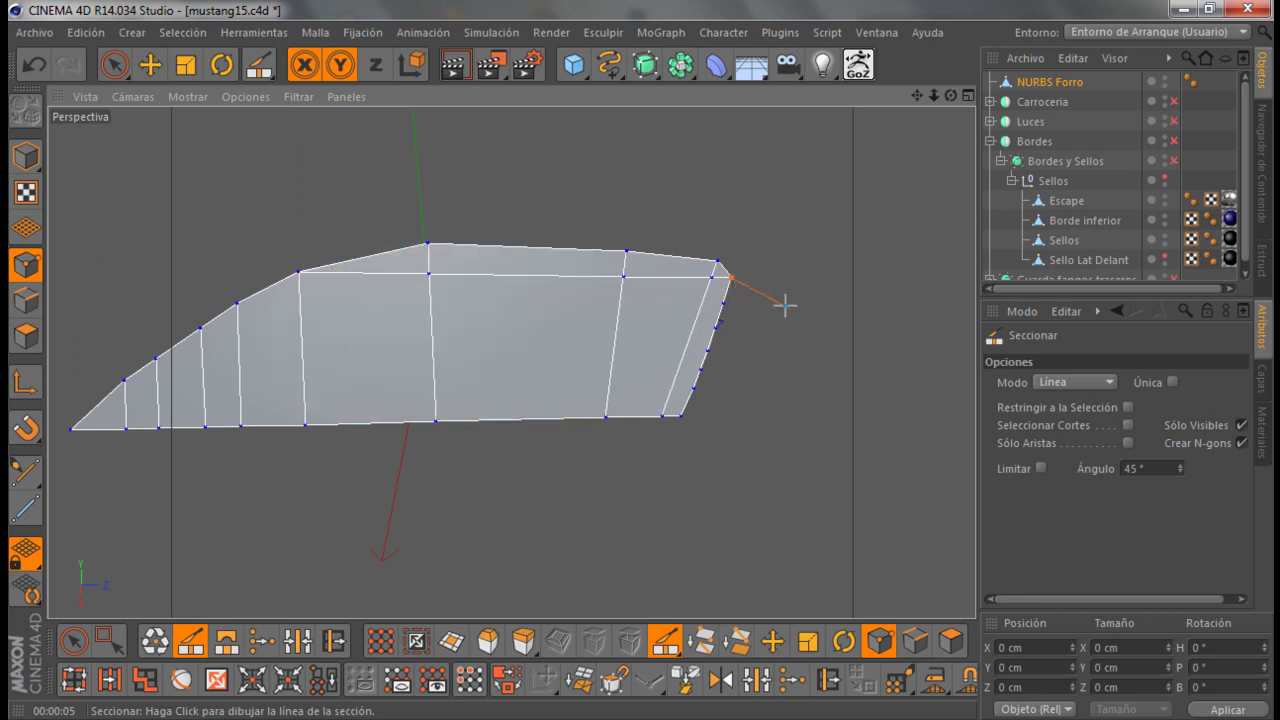
left_click_drag(237, 303, 722, 305)
Add a series of horizontal cuts across the panel down to its bottom edge
left_click(722, 305)
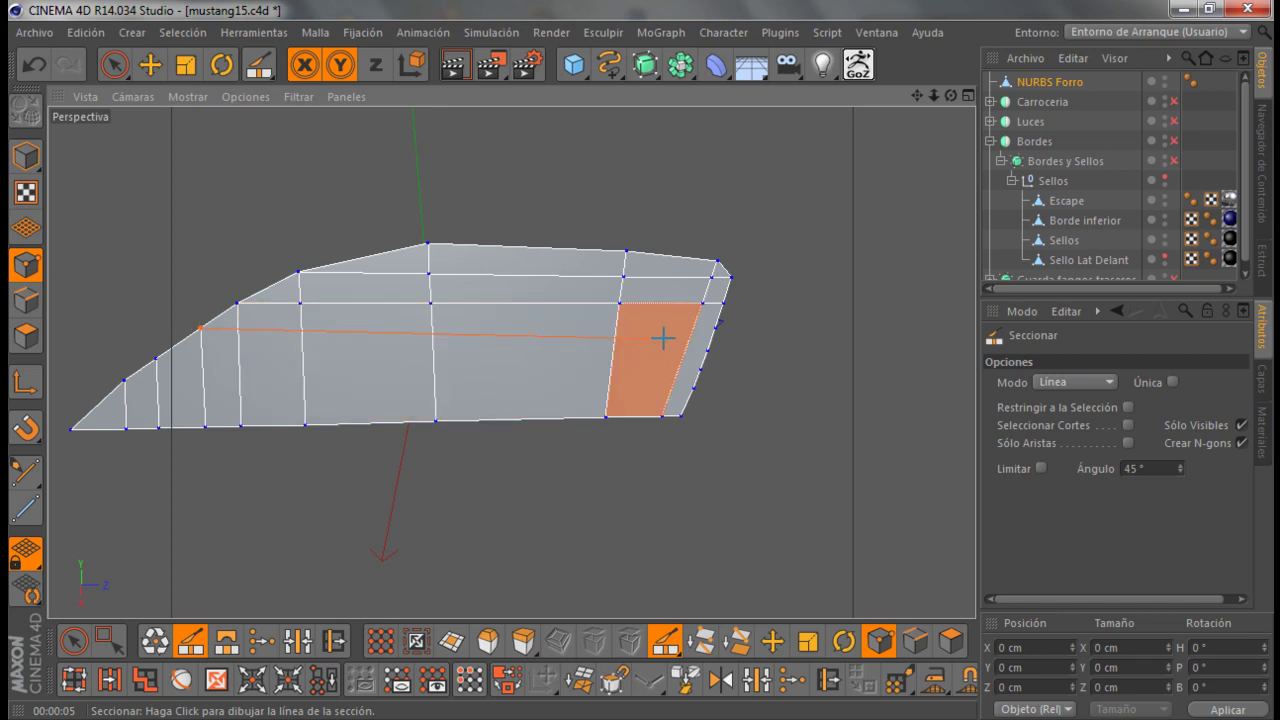
left_click_drag(199, 331, 716, 327)
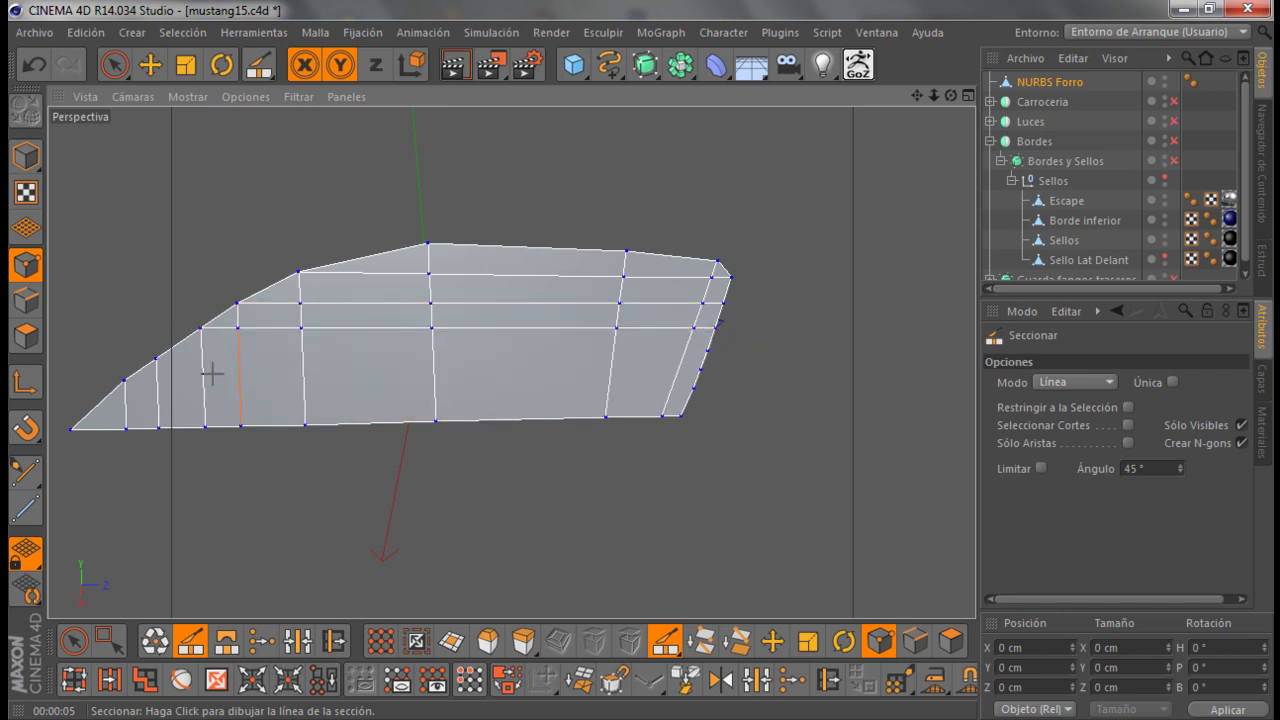
left_click_drag(160, 358, 697, 366)
left_click(705, 352)
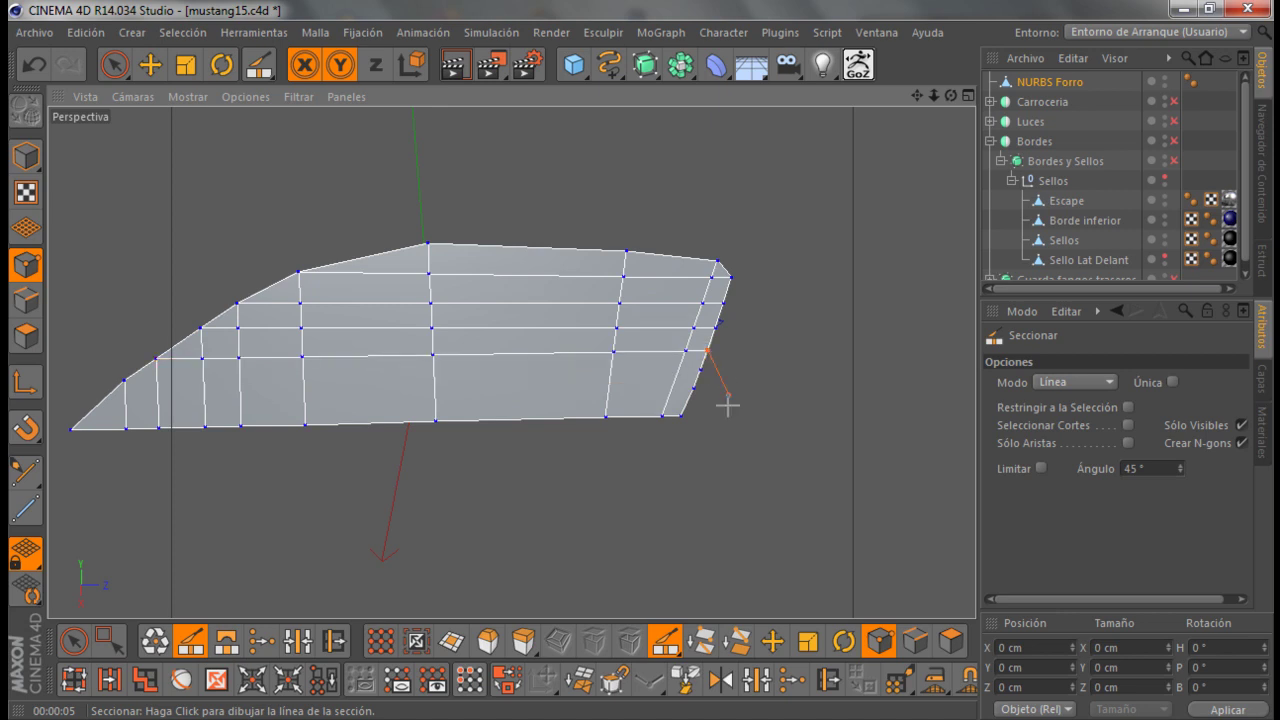
left_click_drag(125, 381, 695, 371)
left_click(695, 371)
left_click_drag(692, 388, 82, 417)
left_click(101, 403)
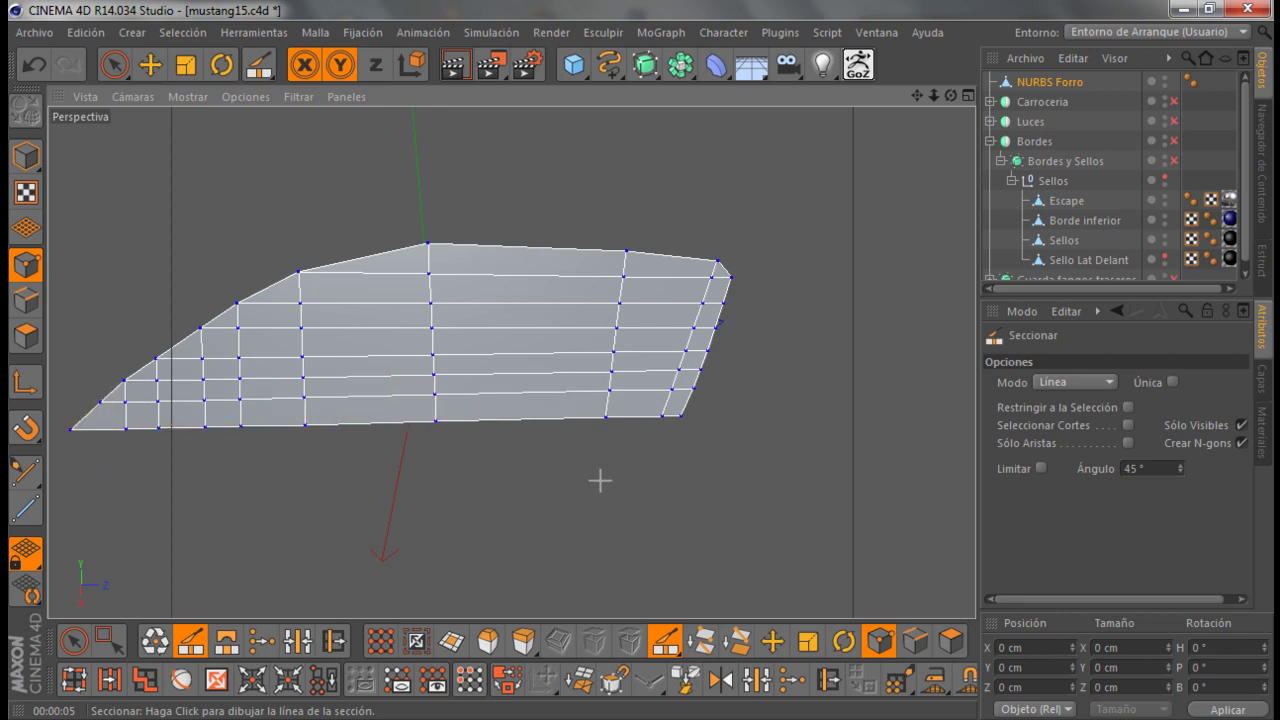
Add vertical cuts down the middle and toward the right, redoing two misplaced ones
left_click_drag(363, 258, 367, 500)
left_click_drag(486, 263, 490, 482)
key("ctrl+z")
left_click_drag(491, 262, 494, 465)
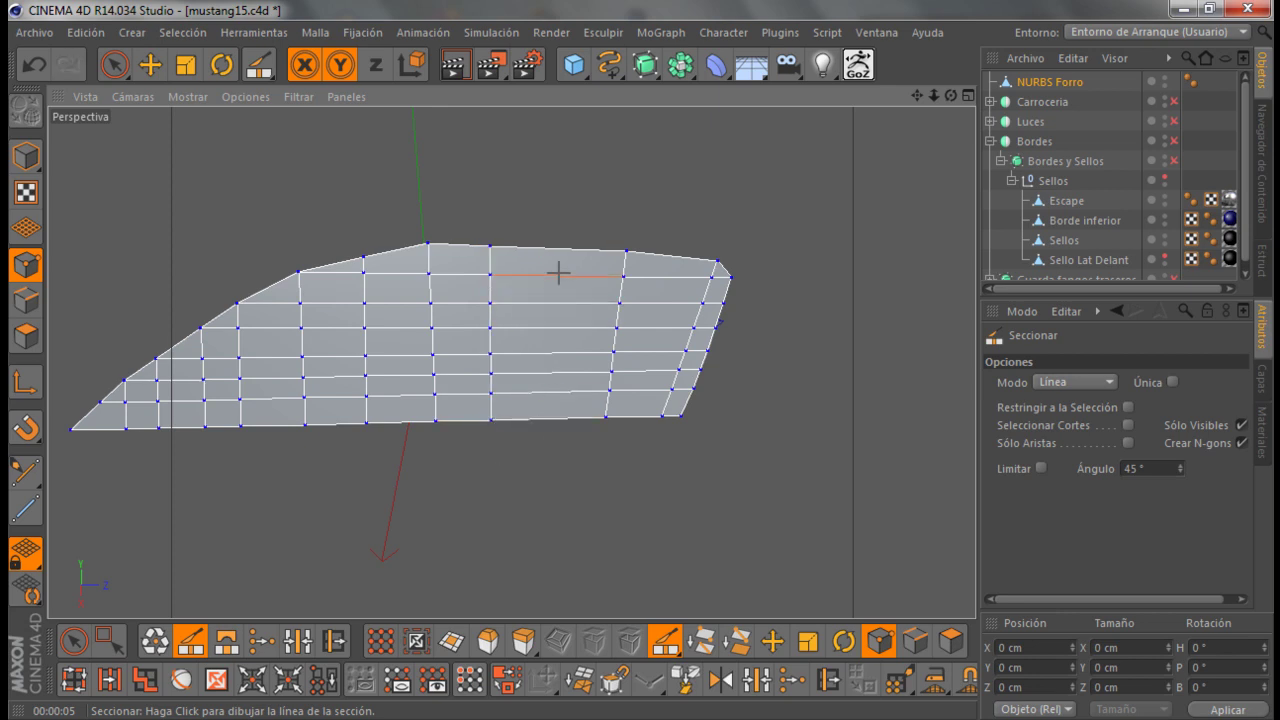
left_click_drag(560, 251, 547, 430)
key("ctrl+z")
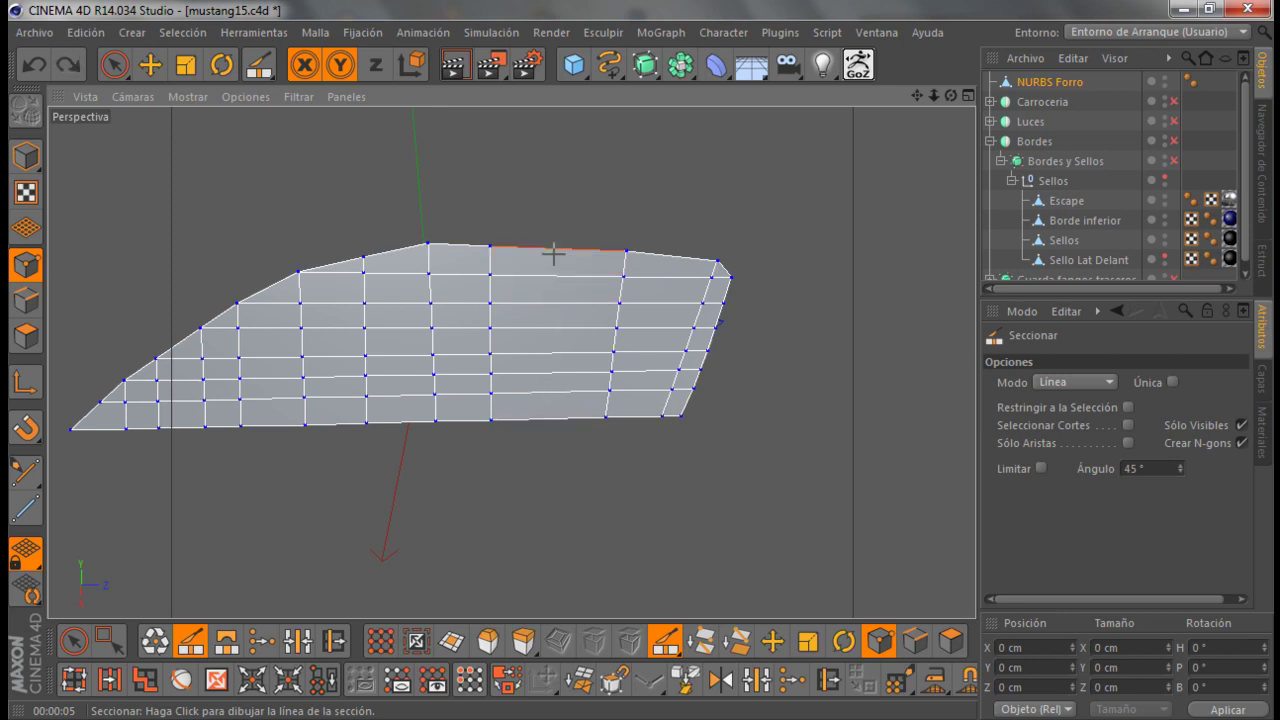
left_click_drag(553, 252, 549, 432)
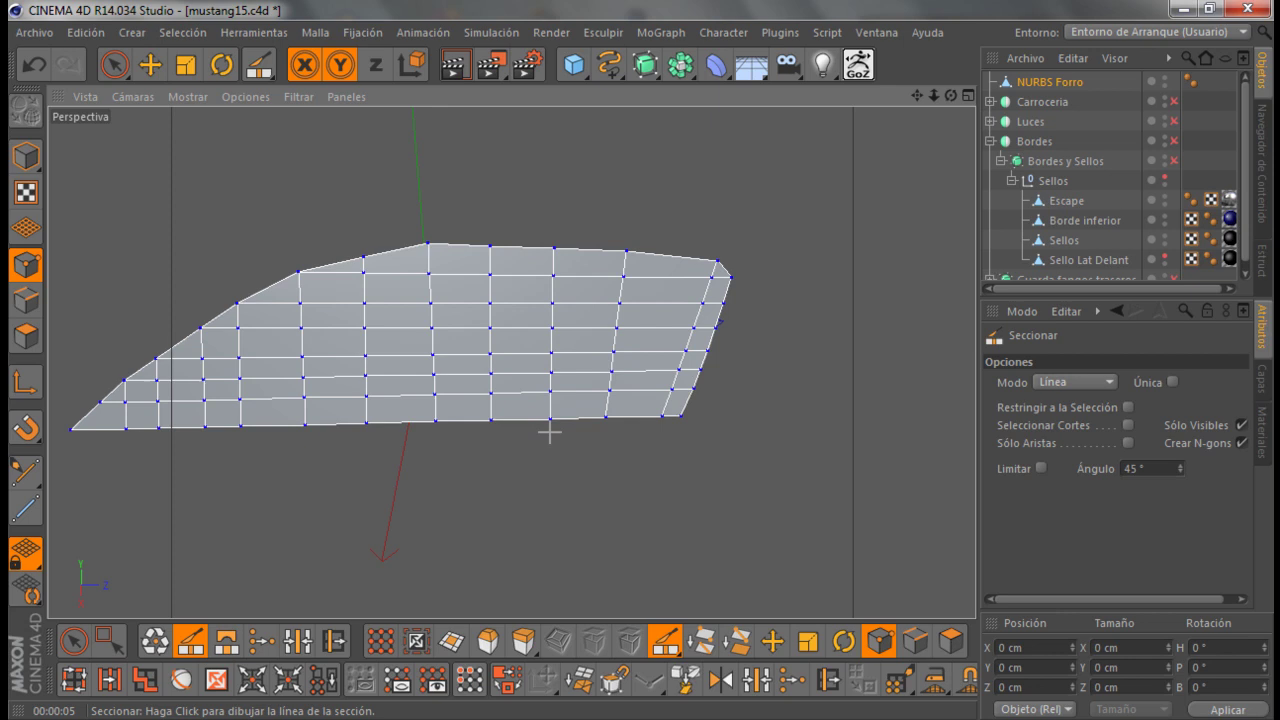
left_click_drag(688, 332, 653, 345, "alt")
left_click_drag(762, 297, 776, 277, "alt")
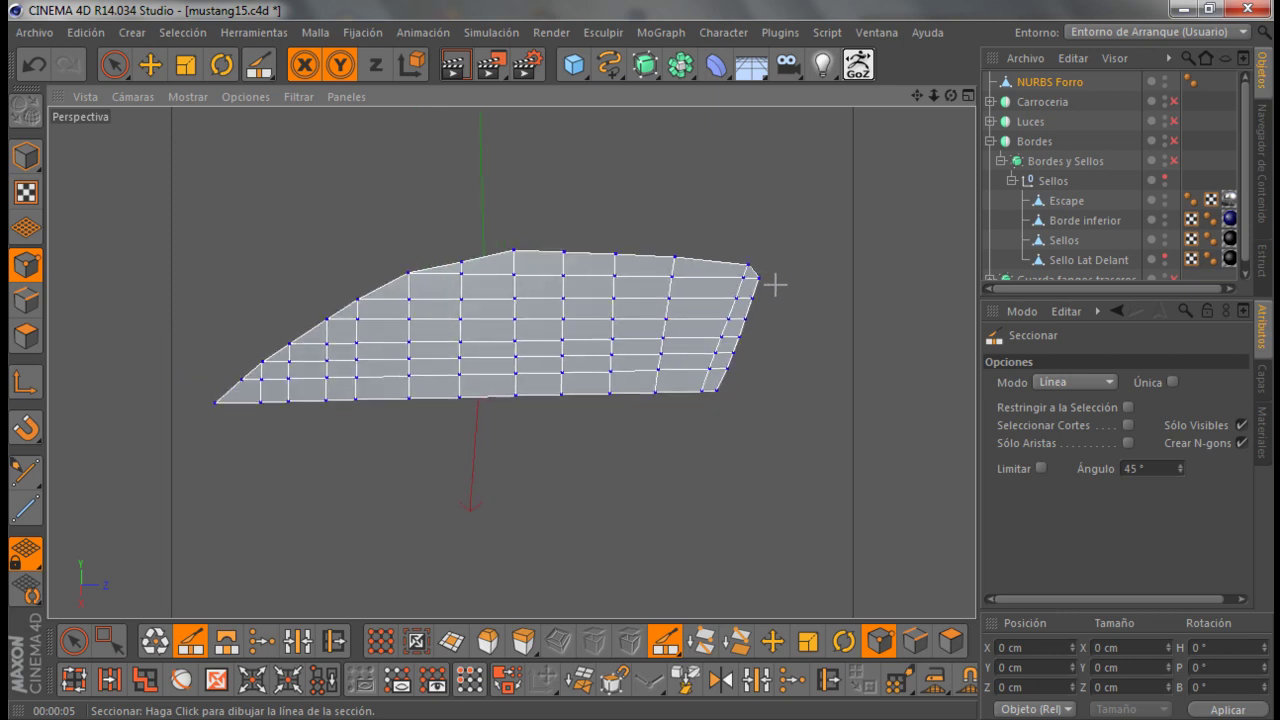
In Polygons mode, extrude the panel's polygons by 13.8 cm
left_click(27, 337)
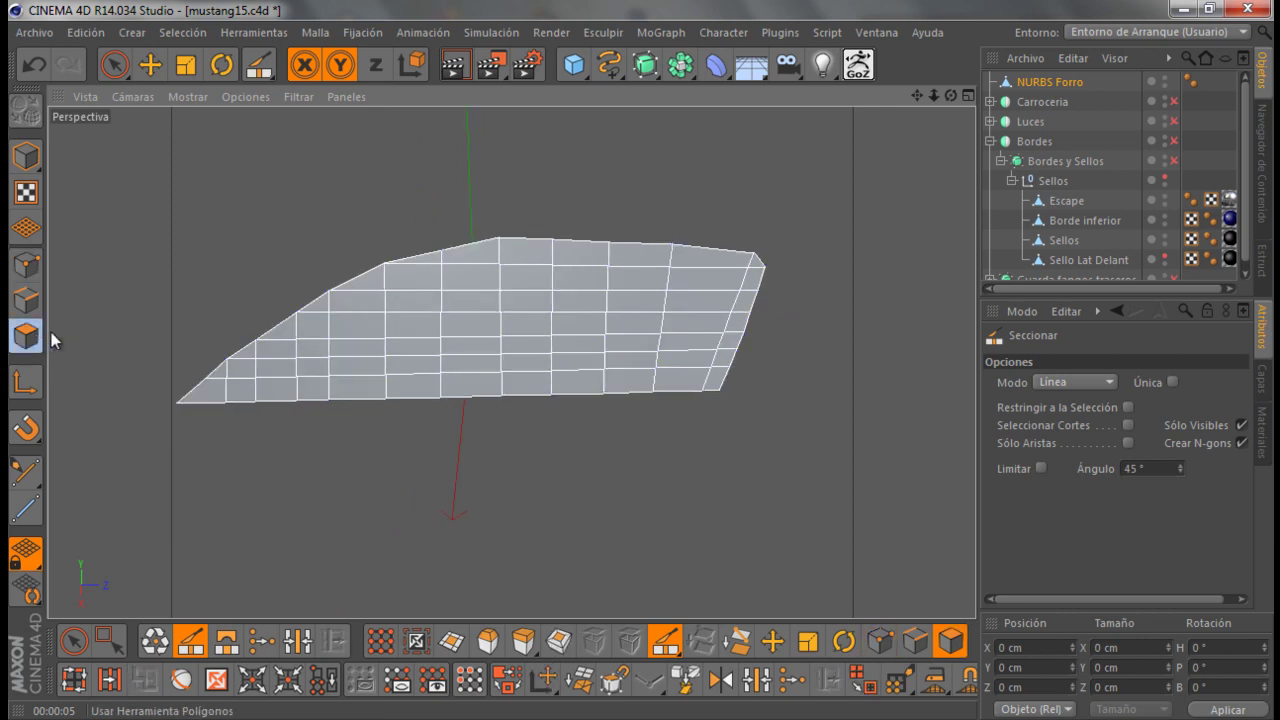
left_click(114, 64)
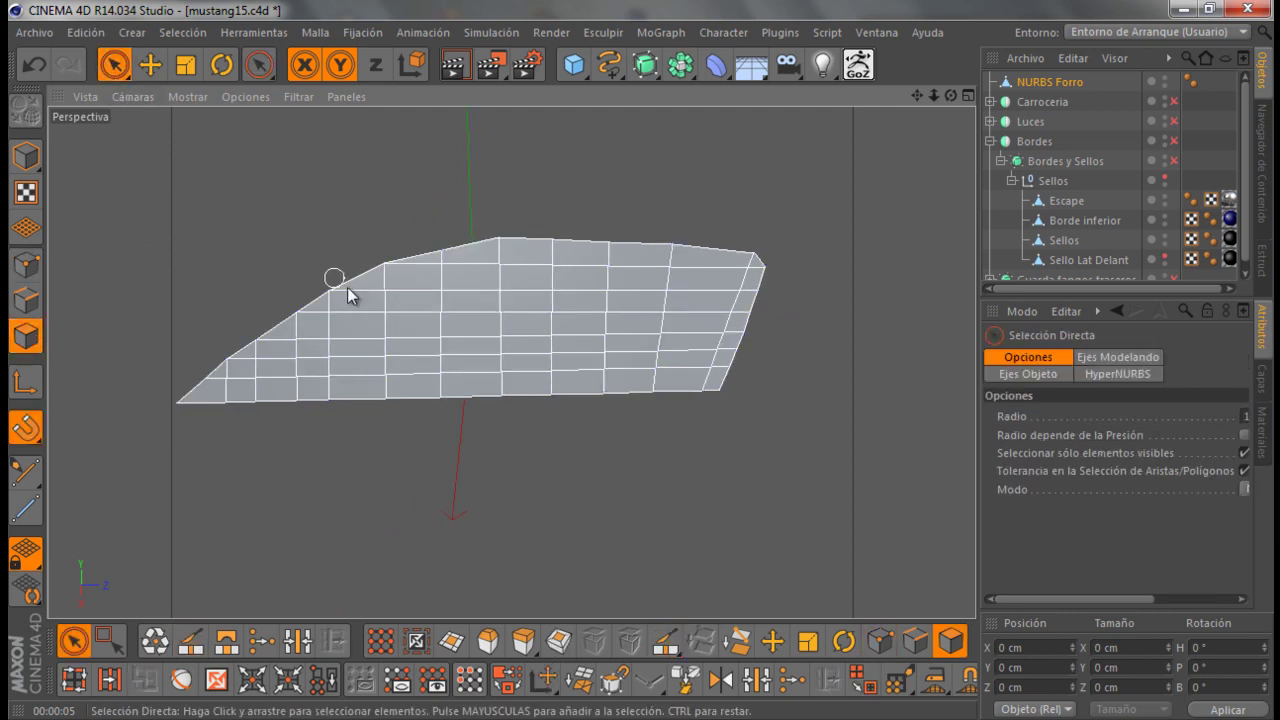
left_click(523, 640)
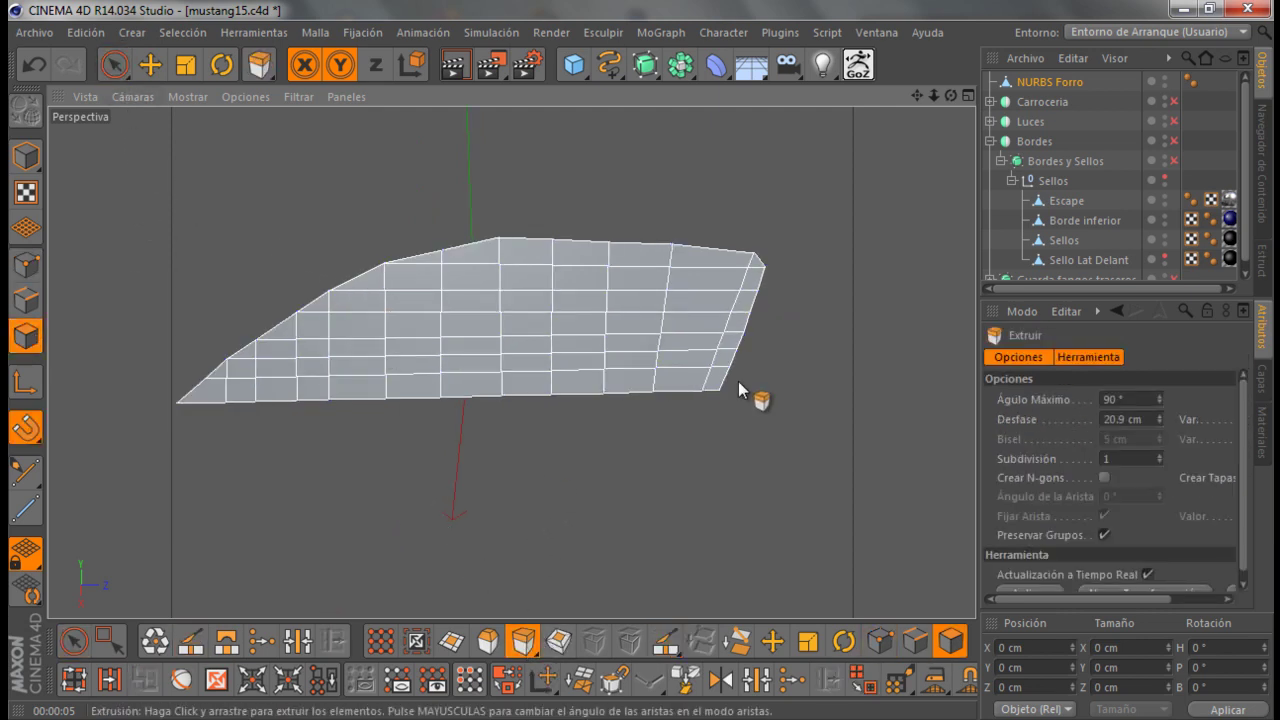
mouse_move(643, 360)
left_mouse_down("alt")
mouse_move(520, 480)
mouse_move(642, 362)
left_mouse_up("alt")
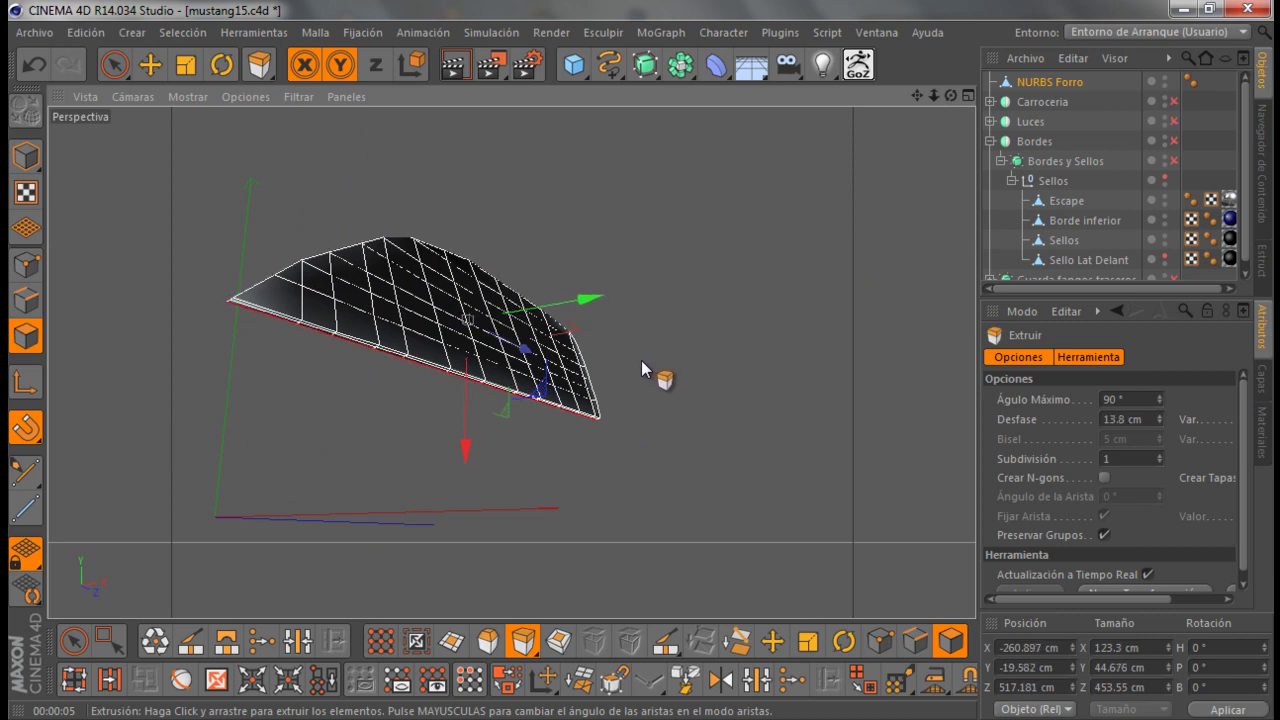
Orbit and zoom around the extruded slab to inspect it from below and the side
scroll(381, 351, "up", 1)
scroll(390, 352, "up", 2)
scroll(422, 355, "up", 2)
scroll(430, 358, "down", 1)
scroll(445, 360, "down", 2)
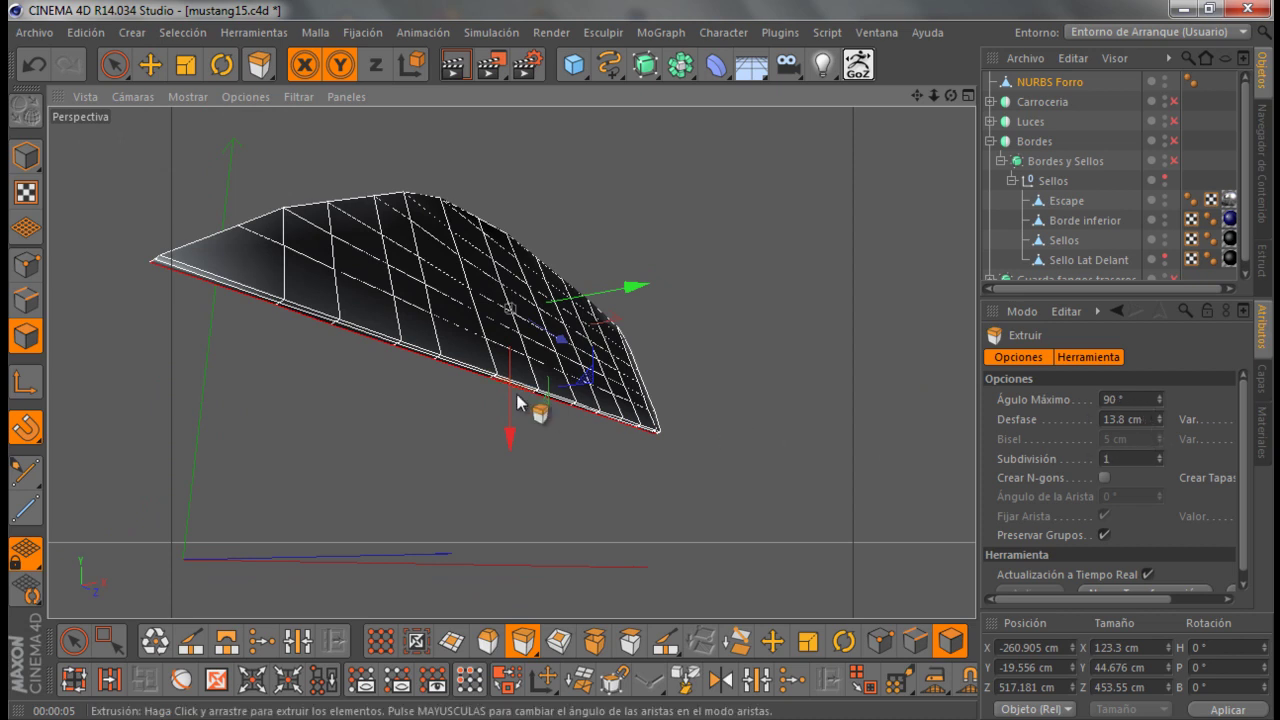
left_click_drag(642, 370, 643, 366, "alt")
scroll(517, 410, "down", 3)
left_click_drag(929, 423, 829, 380, "alt")
scroll(823, 377, "up", 5)
scroll(712, 380, "up", 3)
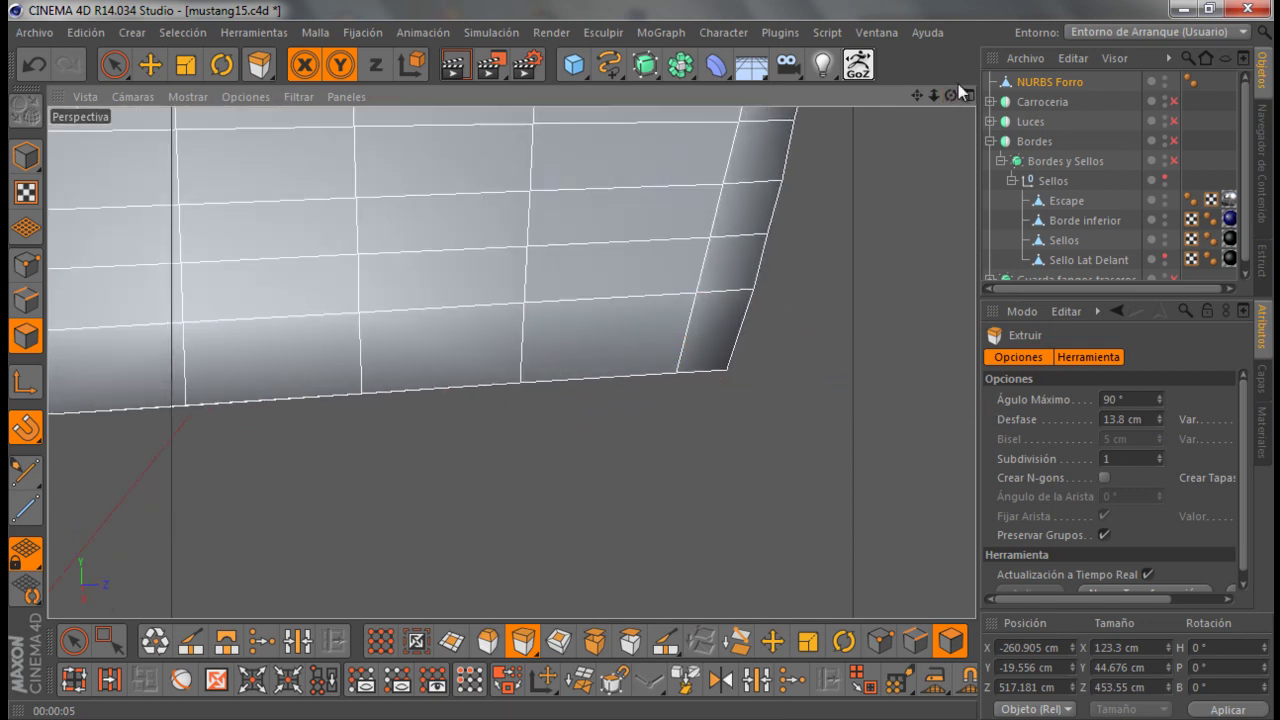
scroll(642, 366, "down", 3)
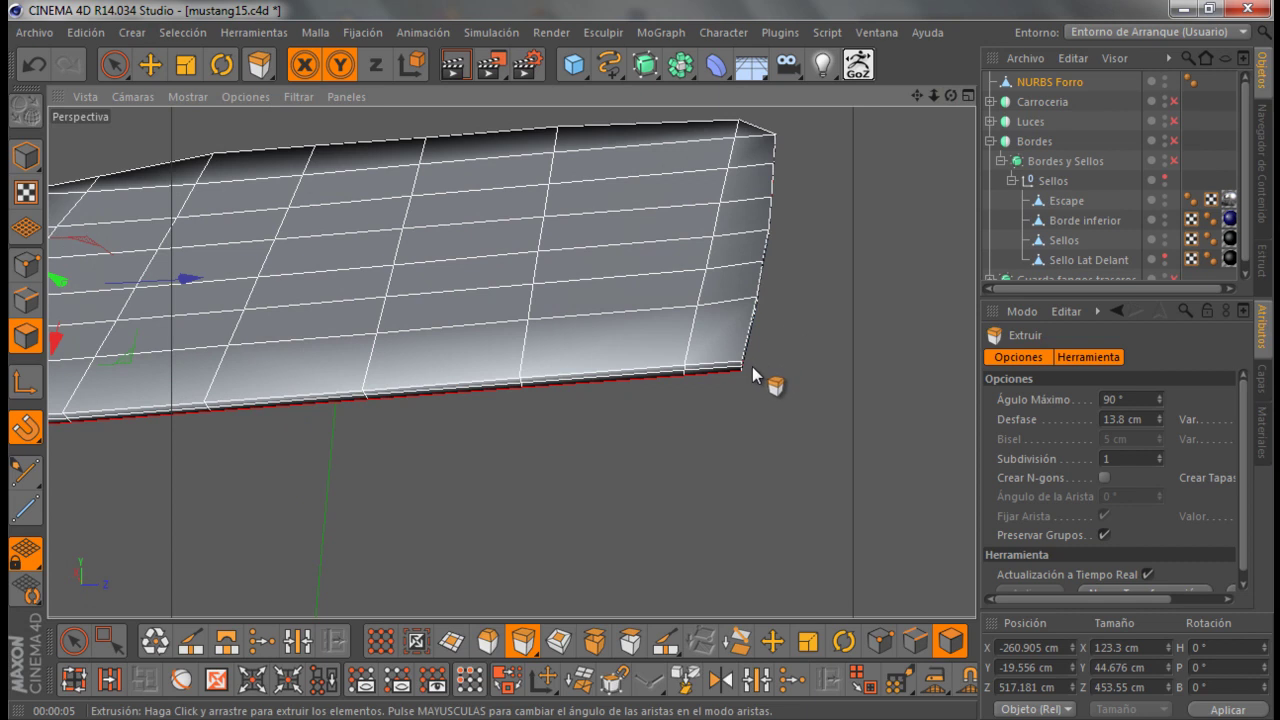
scroll(752, 366, "up", 3)
left_click(664, 640)
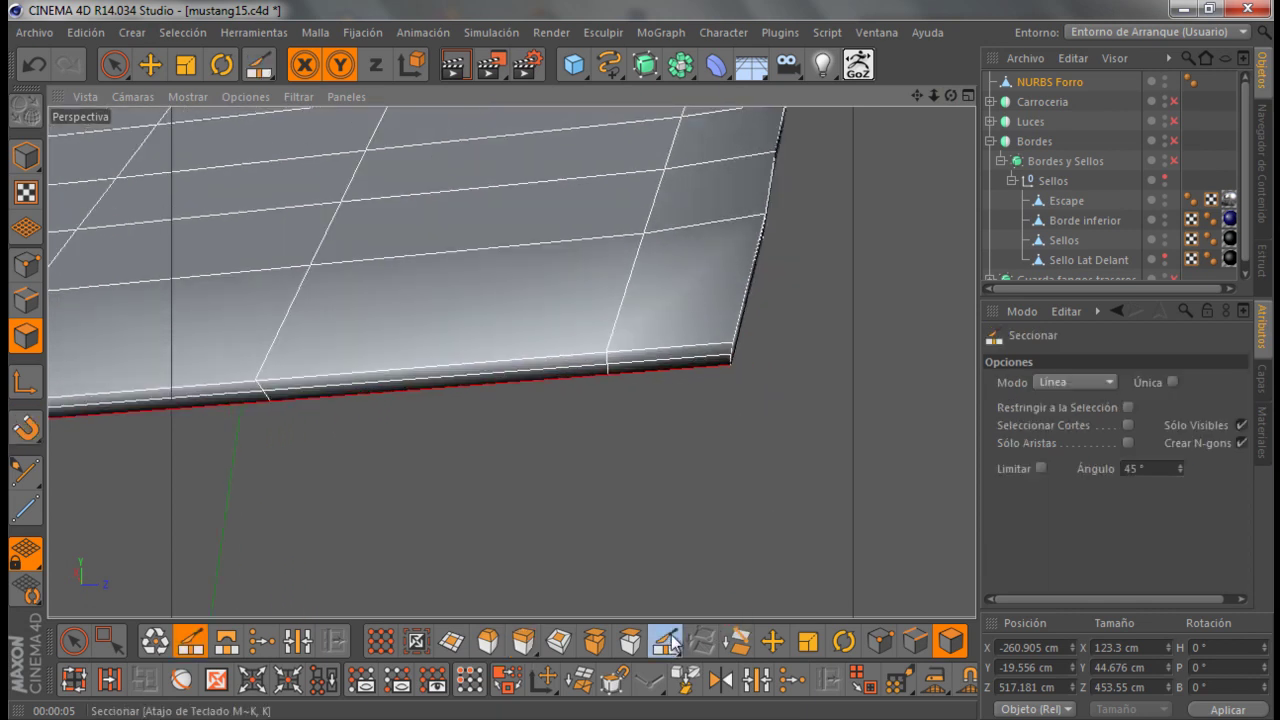
Set the knife to Ciclo mode and place a loop cut near the panel's bottom edge
left_click(1103, 383)
left_click(1071, 463)
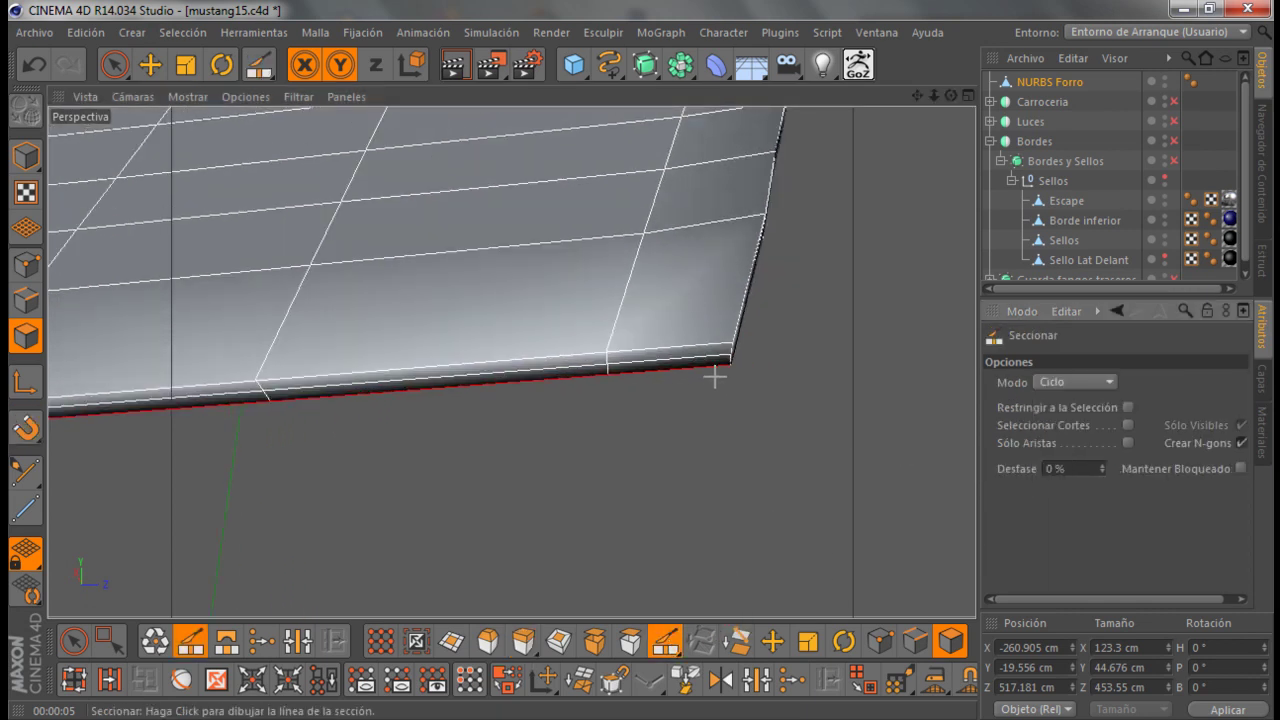
scroll(714, 376, "up", 2)
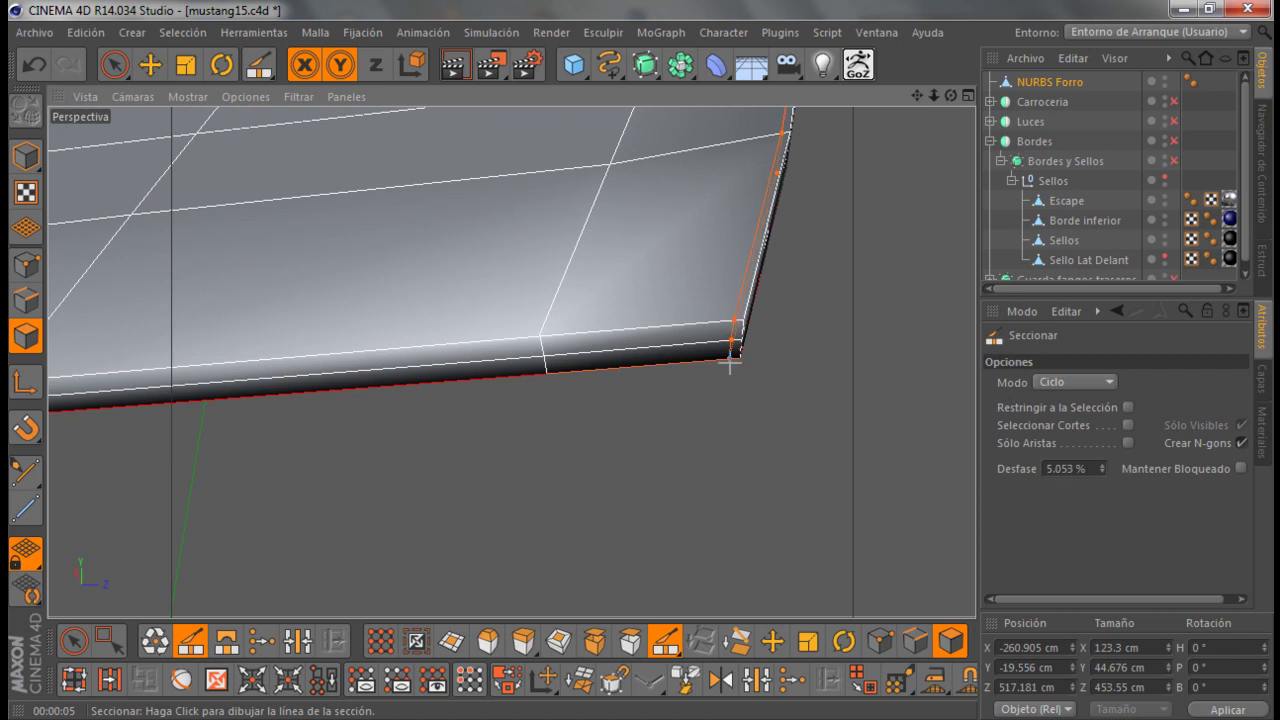
scroll(760, 365, "up", 1)
scroll(800, 350, "up", 1)
scroll(790, 335, "up", 2)
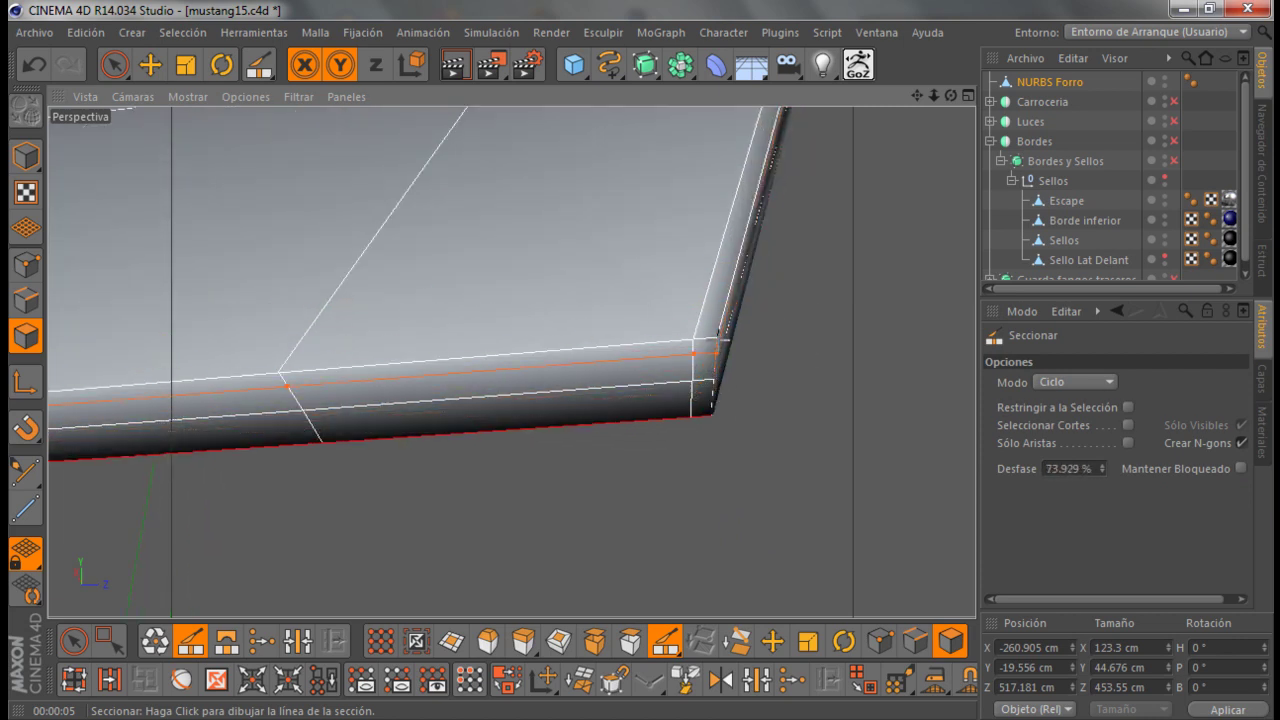
left_click(714, 425)
Add a loop cut with its Desfase adjusted to sit close to the rim
mouse_move(715, 444)
left_mouse_down("alt")
mouse_move(734, 514)
mouse_move(749, 500)
mouse_move(803, 180)
mouse_move(730, 262)
left_mouse_up("alt")
left_click_drag(950, 106, 641, 361, "alt")
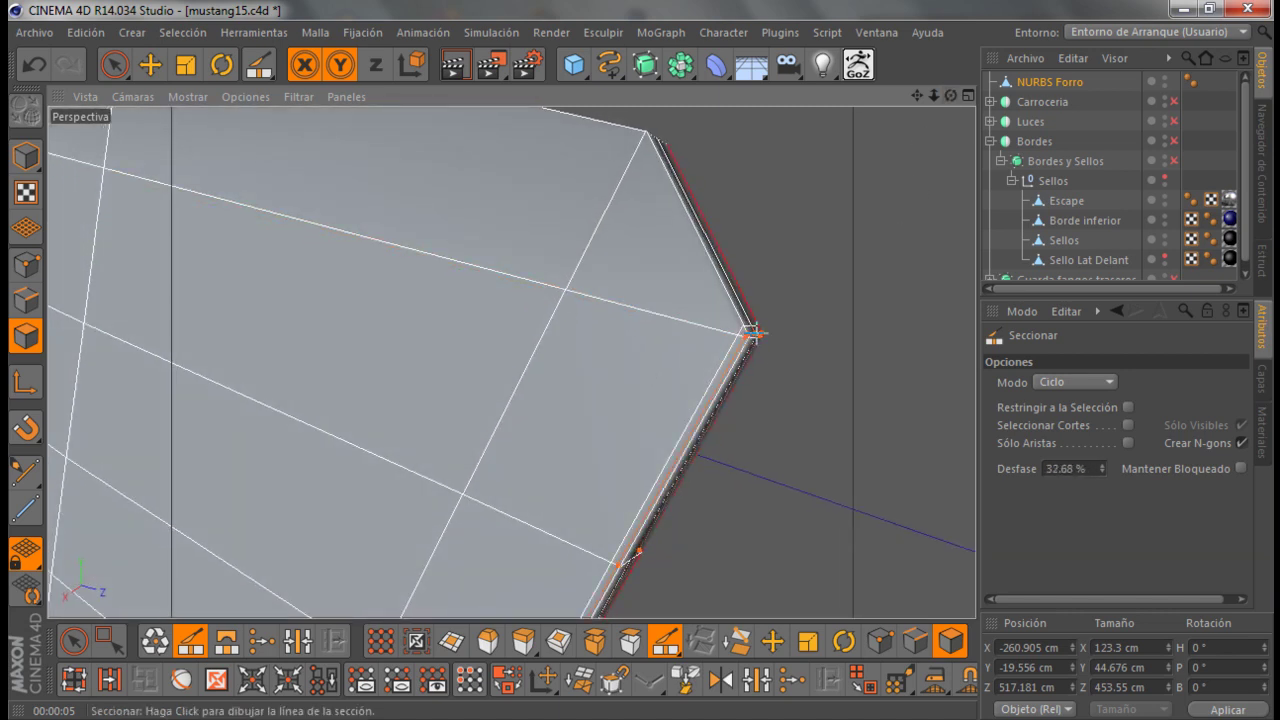
mouse_move(750, 332)
left_mouse_down("alt")
mouse_move(766, 329)
mouse_move(745, 327)
left_mouse_up("alt")
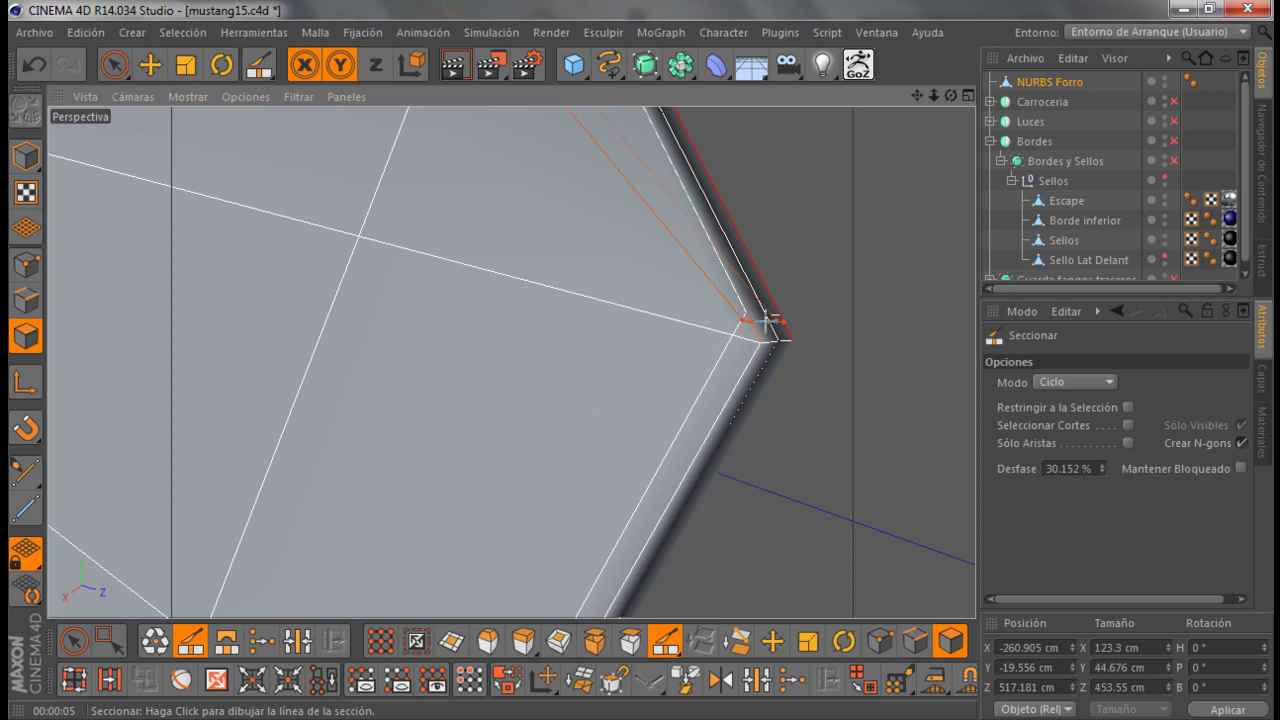
left_click_drag(1107, 471, 1103, 470)
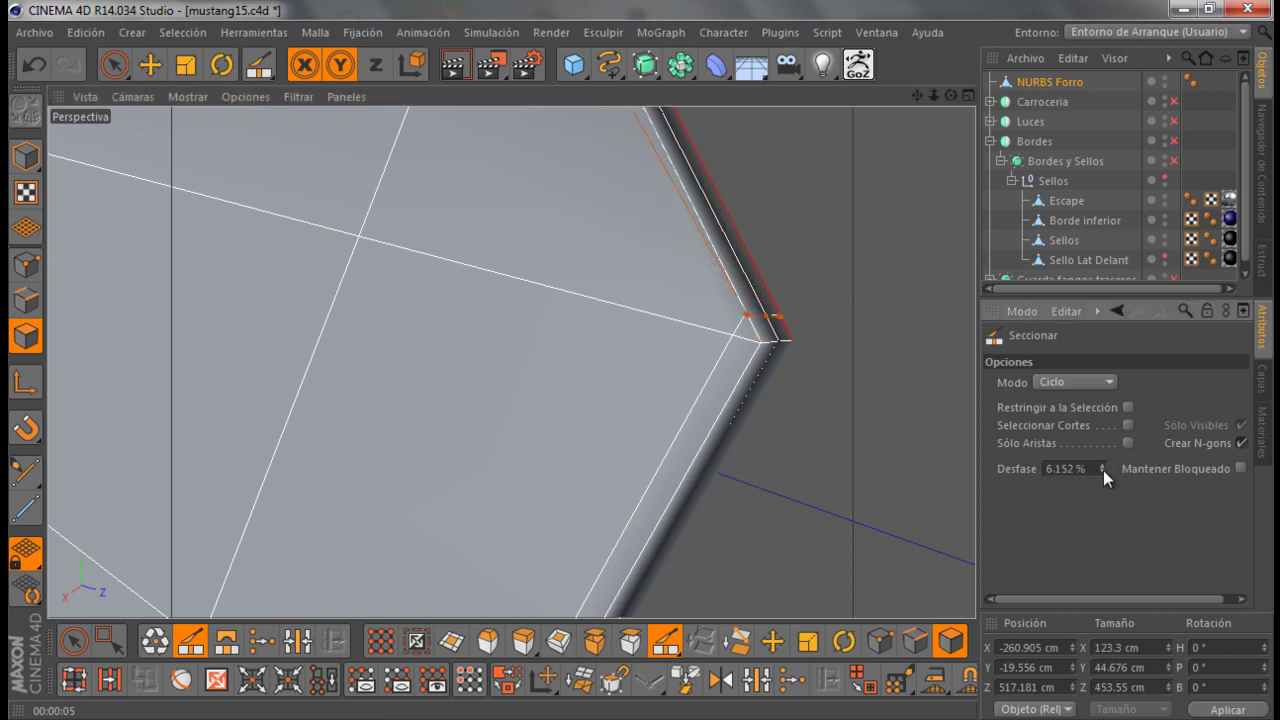
scroll(800, 471, "down", 3)
scroll(826, 450, "down", 2)
scroll(830, 445, "down", 2)
scroll(845, 432, "down", 2)
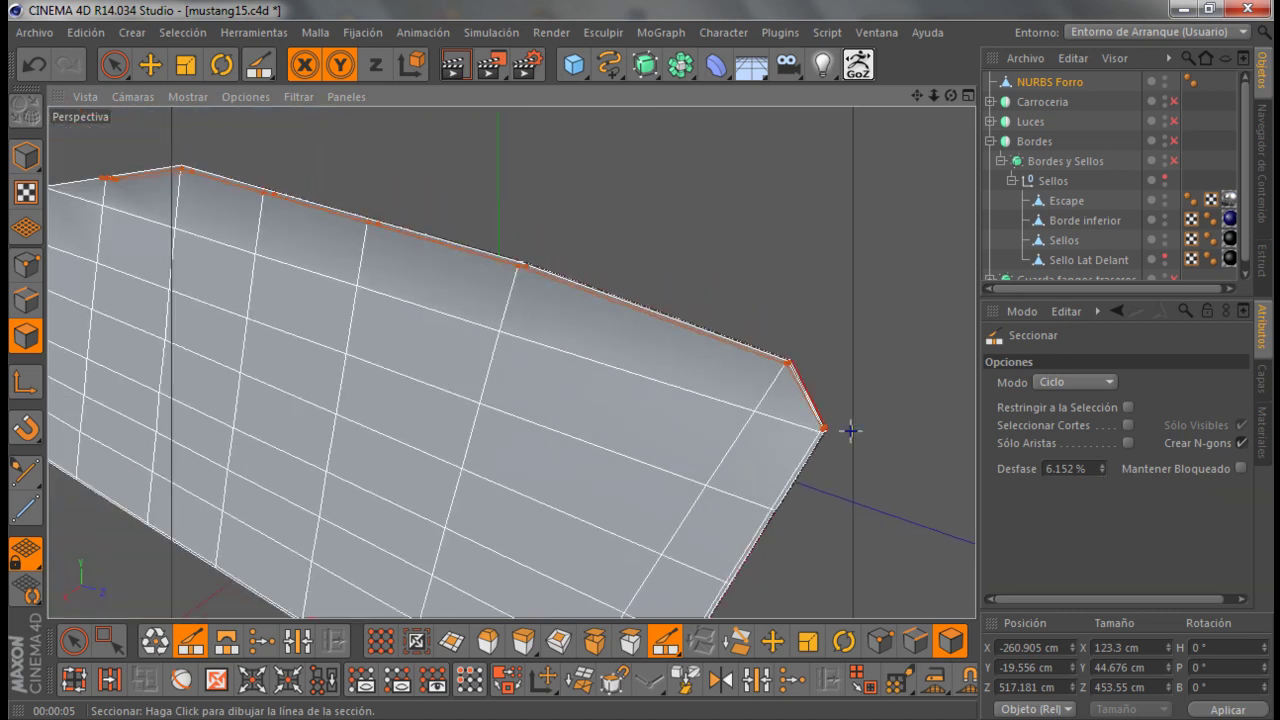
scroll(850, 431, "down", 1)
scroll(854, 431, "down", 2)
scroll(849, 406, "down", 2)
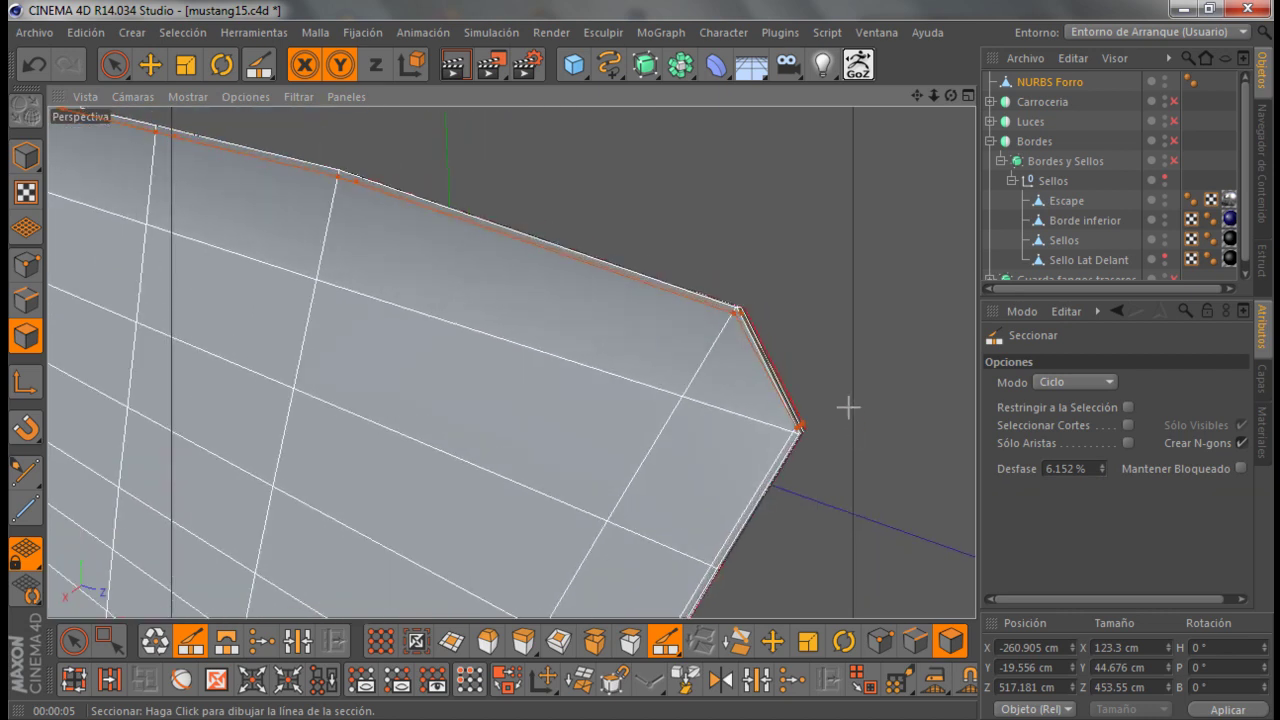
left_click(855, 390)
Add another loop cut running along the panel's upper edge
scroll(641, 362, "up", 3)
scroll(641, 360, "up", 2)
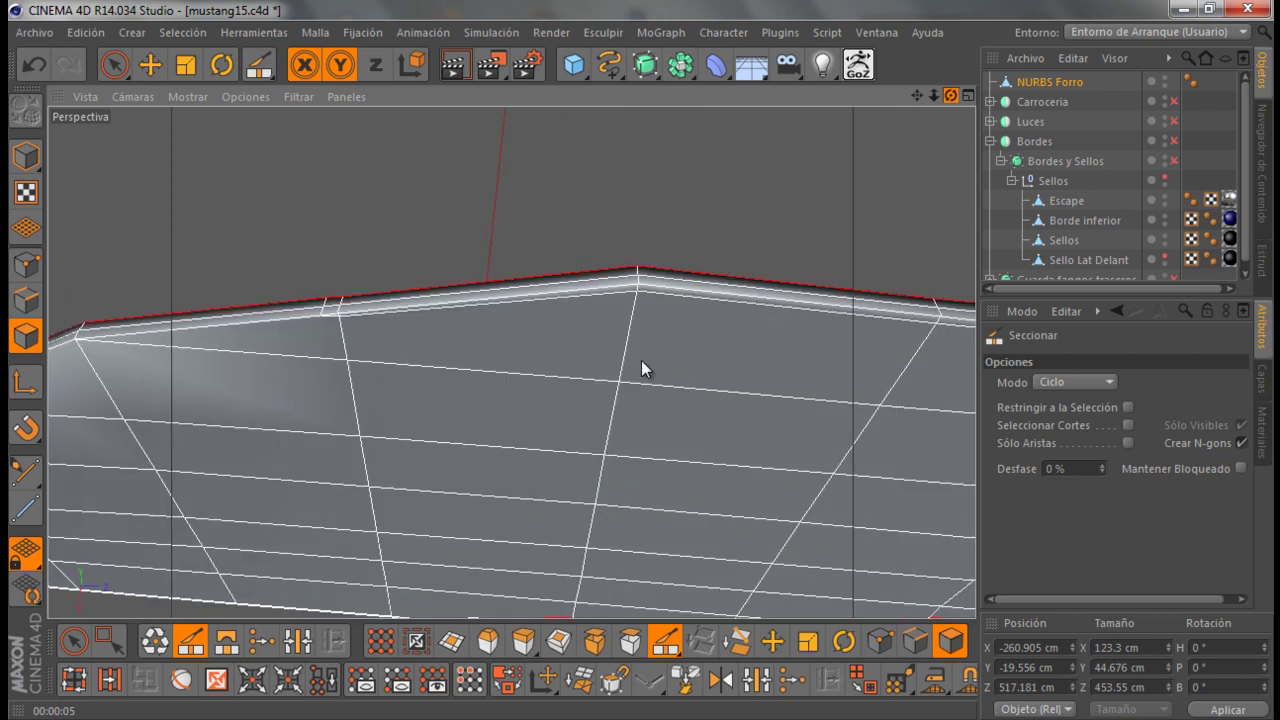
scroll(643, 360, "up", 2)
scroll(643, 360, "up", 2)
scroll(643, 360, "up", 2)
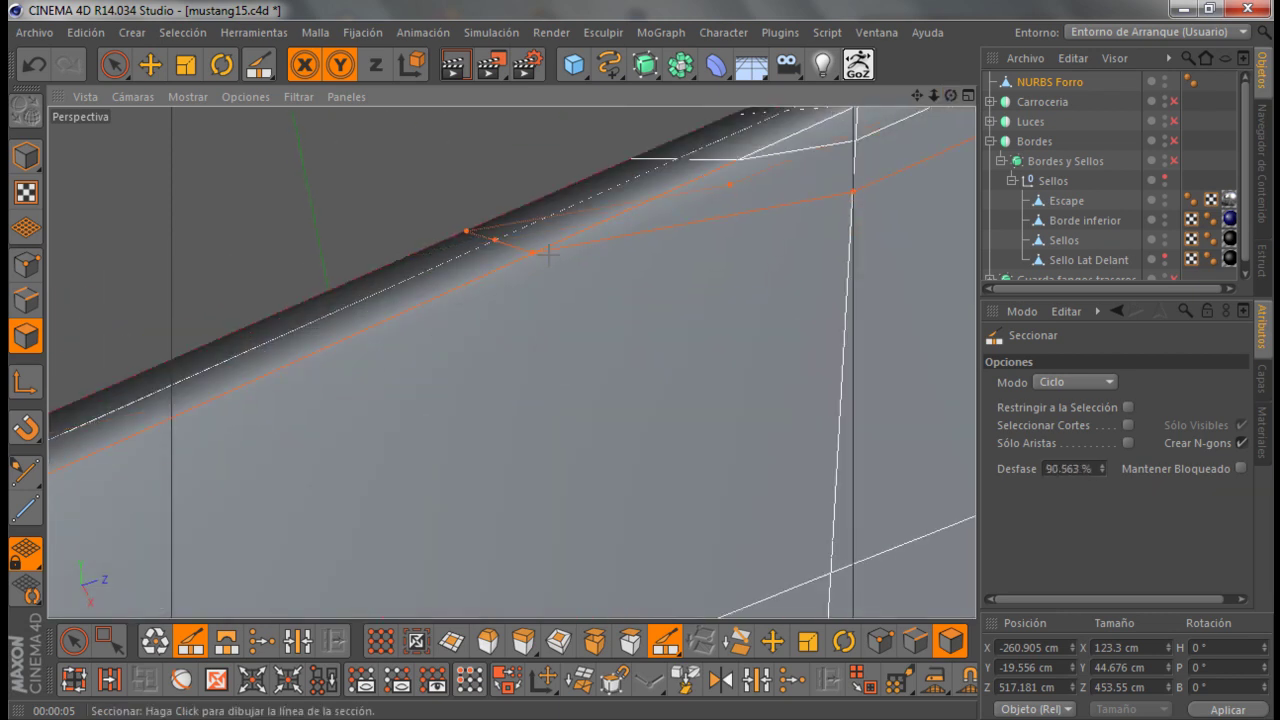
scroll(660, 280, "up", 2)
scroll(686, 175, "down", 2)
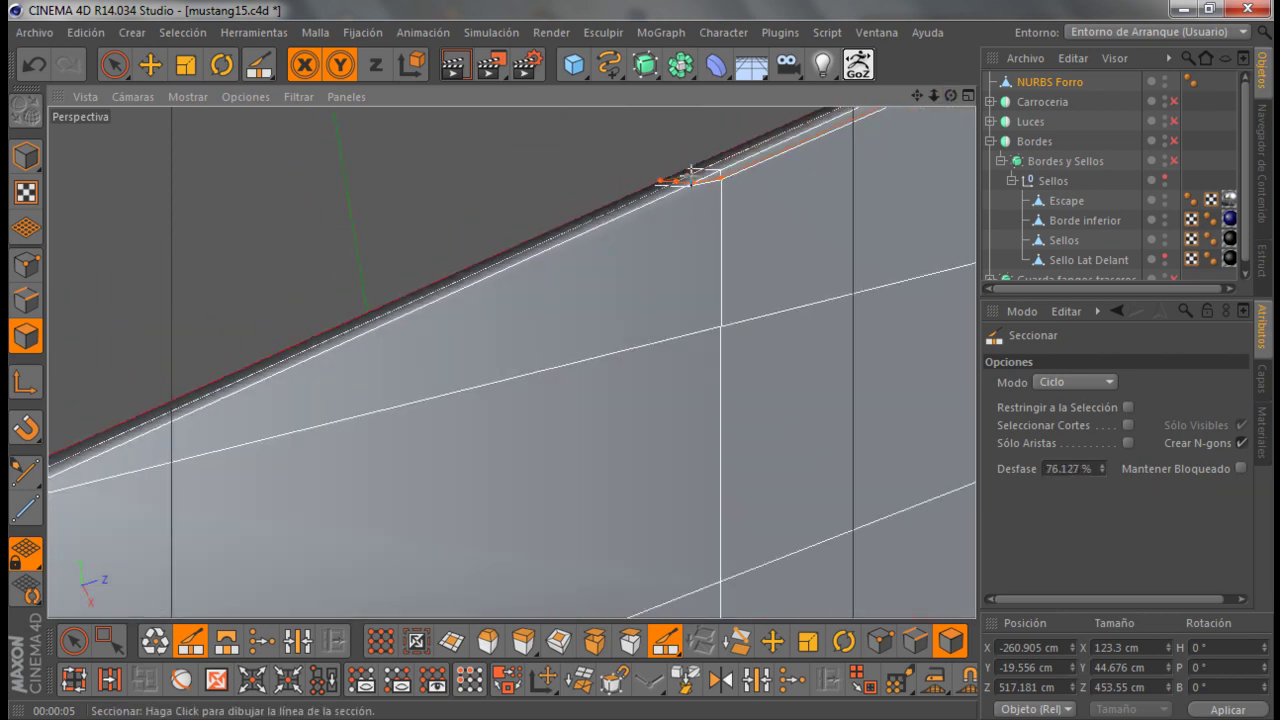
scroll(686, 175, "down", 5)
scroll(206, 517, "up", 3)
scroll(163, 457, "down", 1)
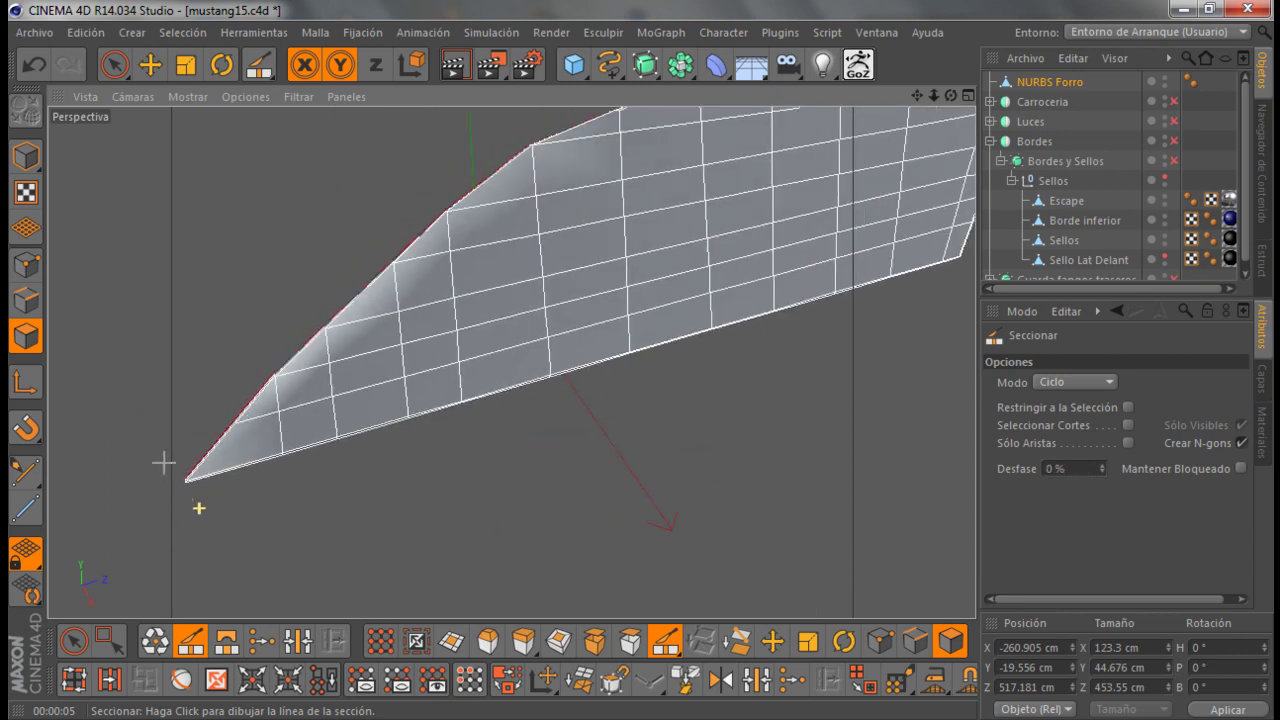
scroll(494, 223, "down", 3)
scroll(357, 277, "down", 2)
scroll(357, 277, "up", 2)
scroll(503, 181, "down", 2)
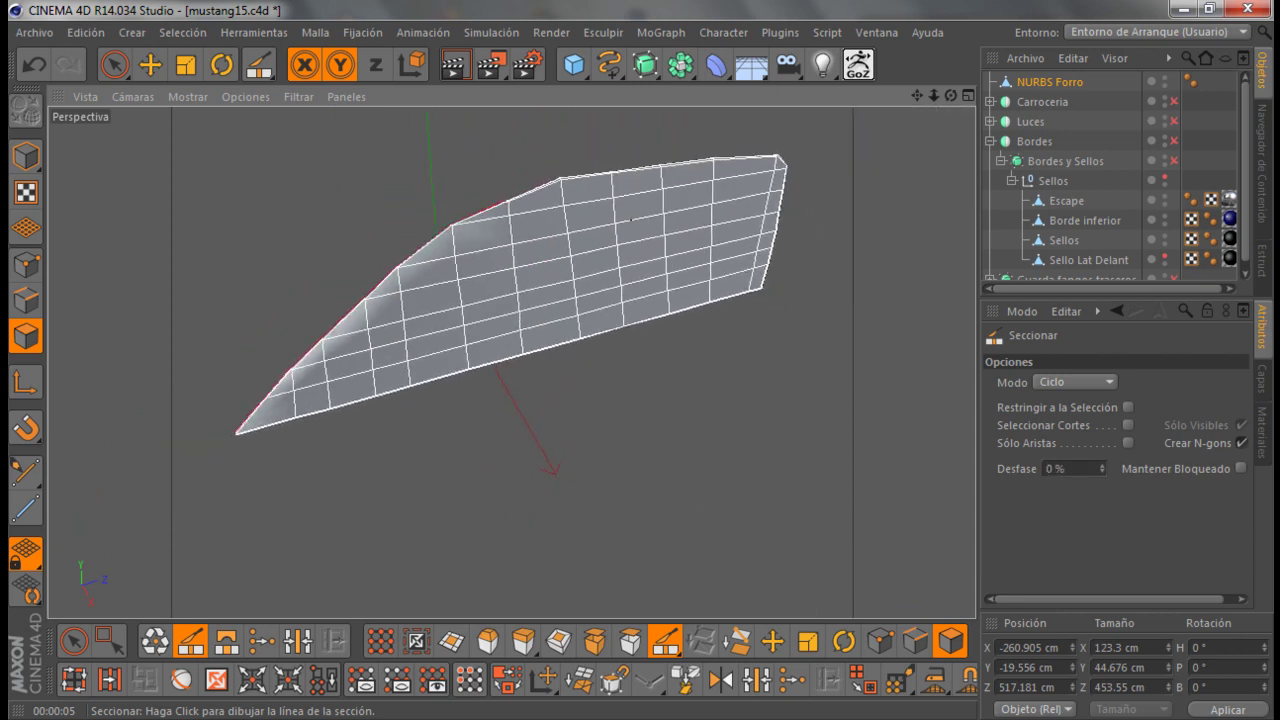
scroll(480, 185, "up", 4)
scroll(480, 185, "up", 2)
scroll(486, 171, "up", 2)
scroll(528, 163, "up", 1)
scroll(530, 168, "up", 1)
scroll(509, 189, "up", 1)
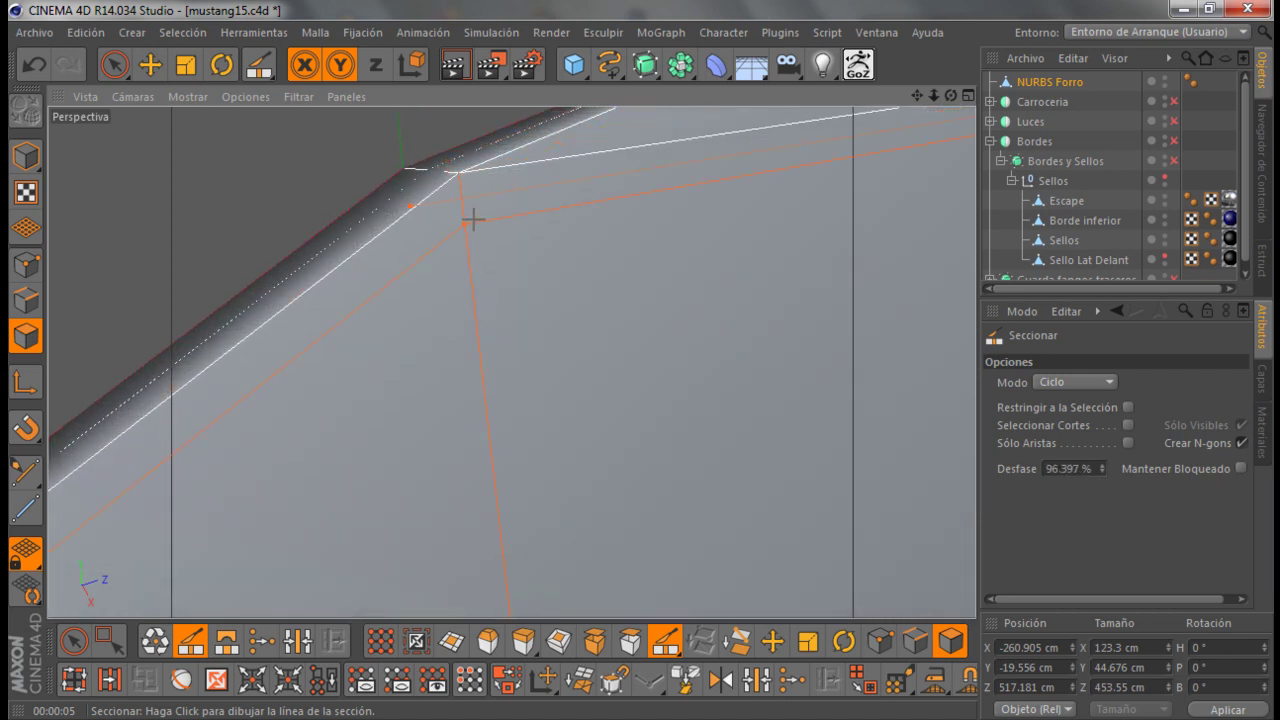
scroll(425, 236, "down", 1)
left_click(432, 236)
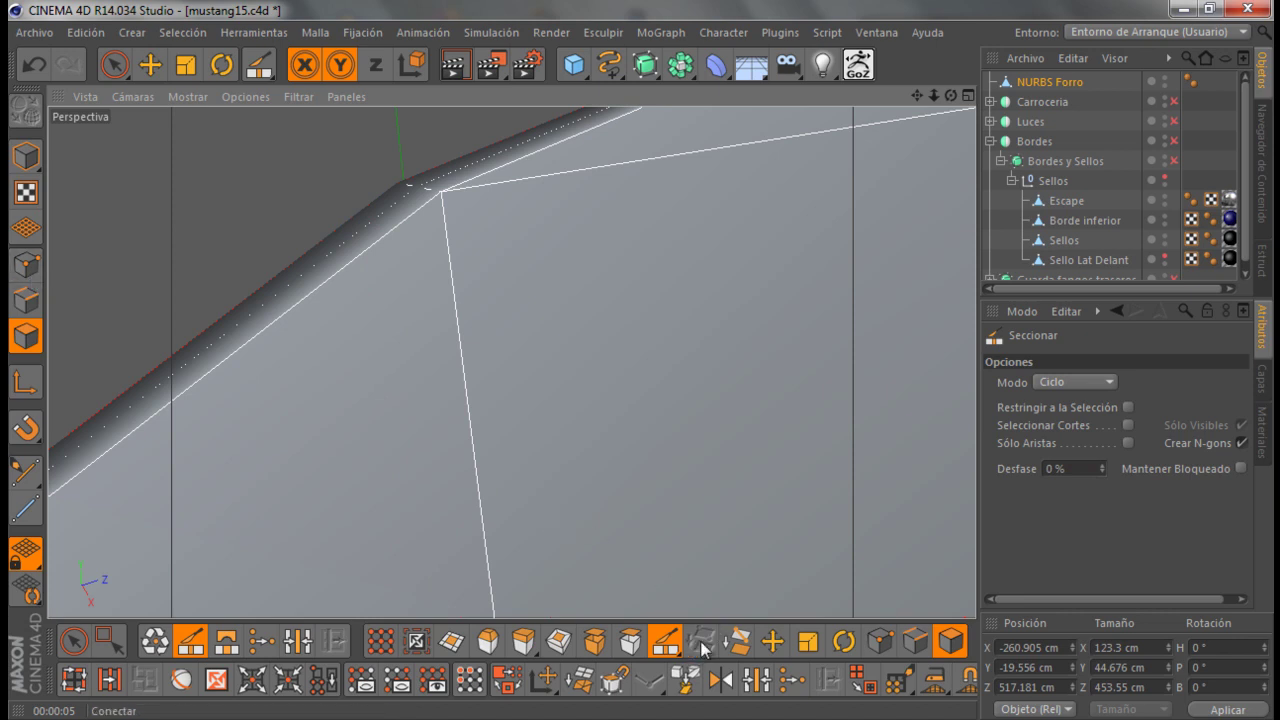
Switch the knife back to Línea mode and cut a short line from the corner vertex
left_click(1060, 382)
left_click(1054, 402)
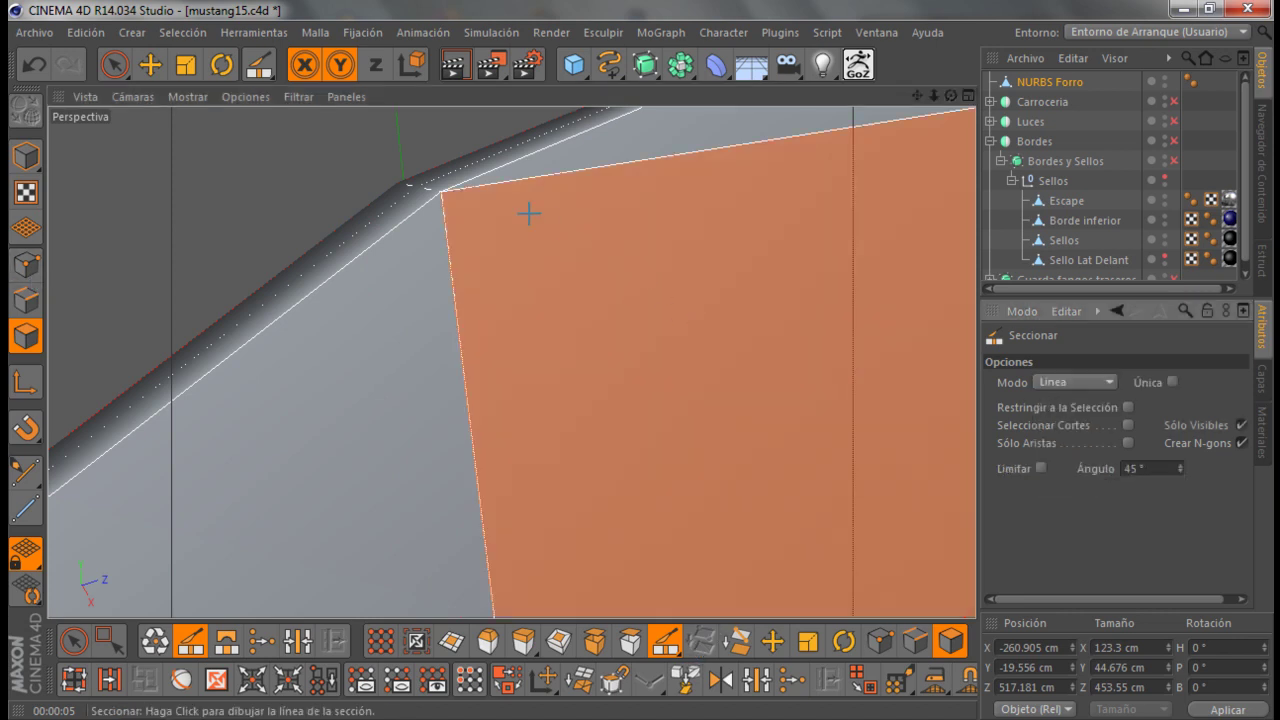
scroll(464, 194, "up", 1)
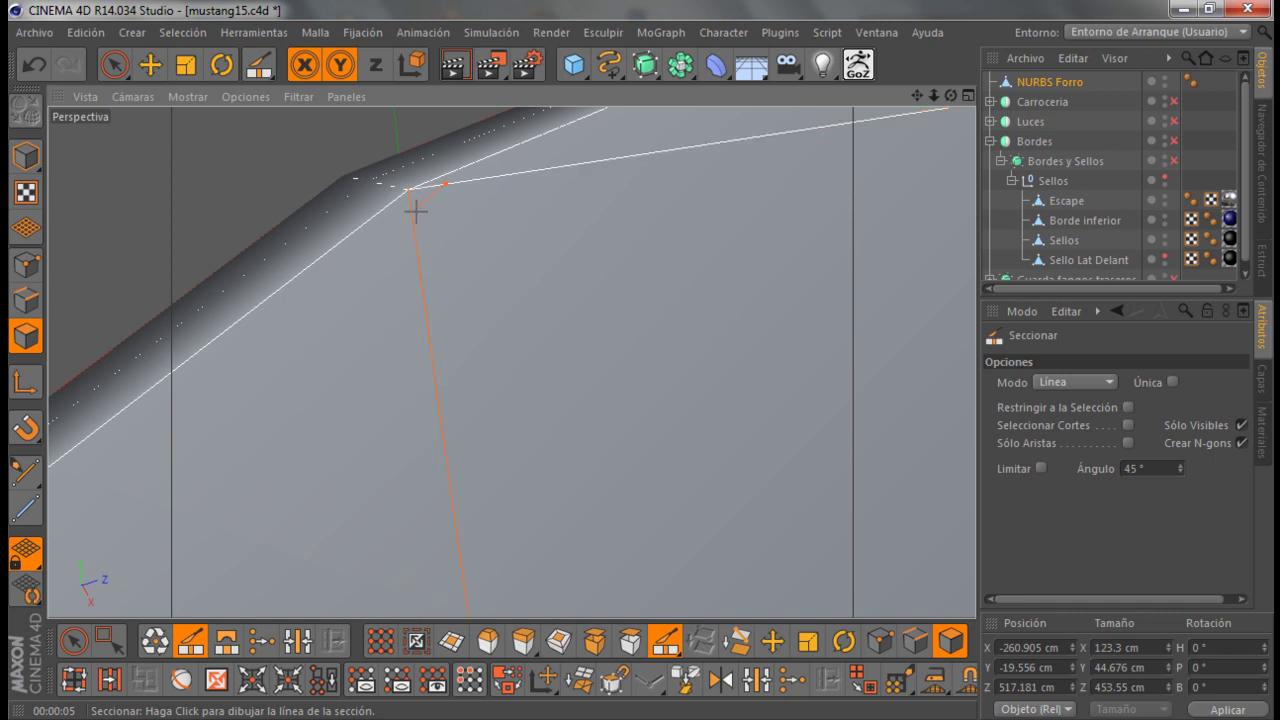
left_click(410, 190)
mouse_move(410, 190)
left_mouse_down("alt")
mouse_move(600, 168)
mouse_move(600, 290)
left_mouse_up("alt")
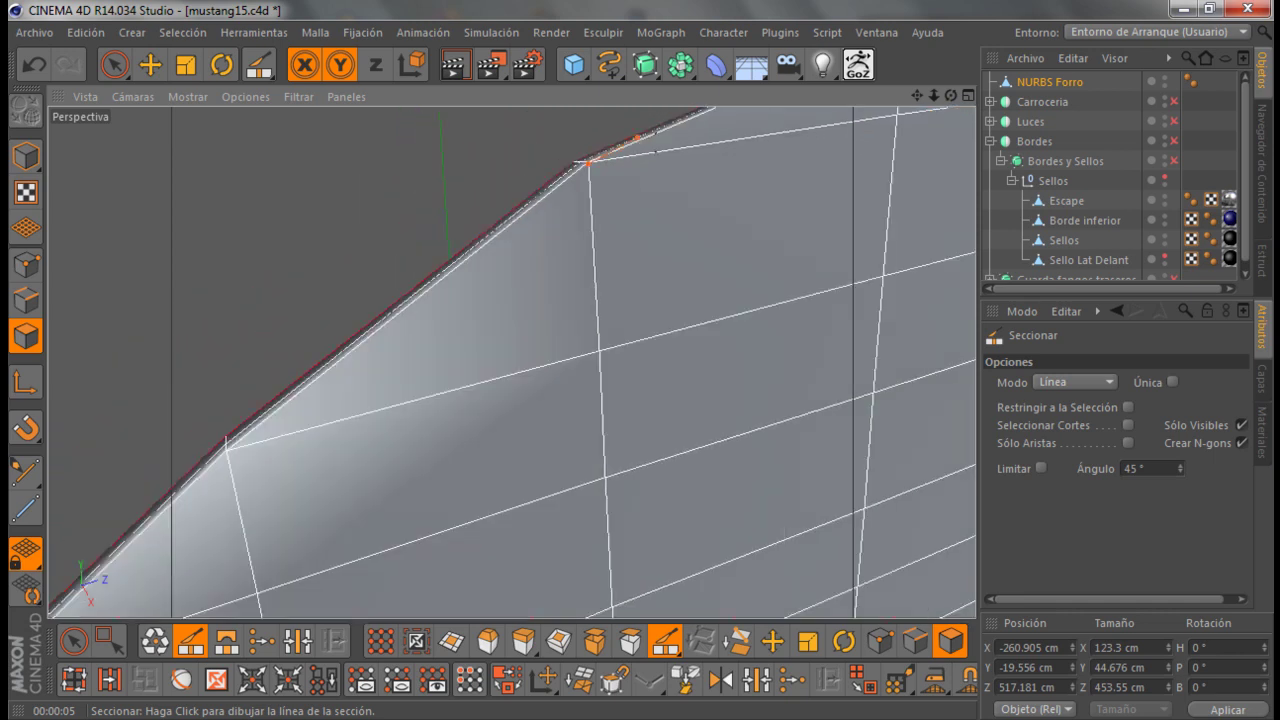
left_click_drag(474, 297, 437, 317, "alt")
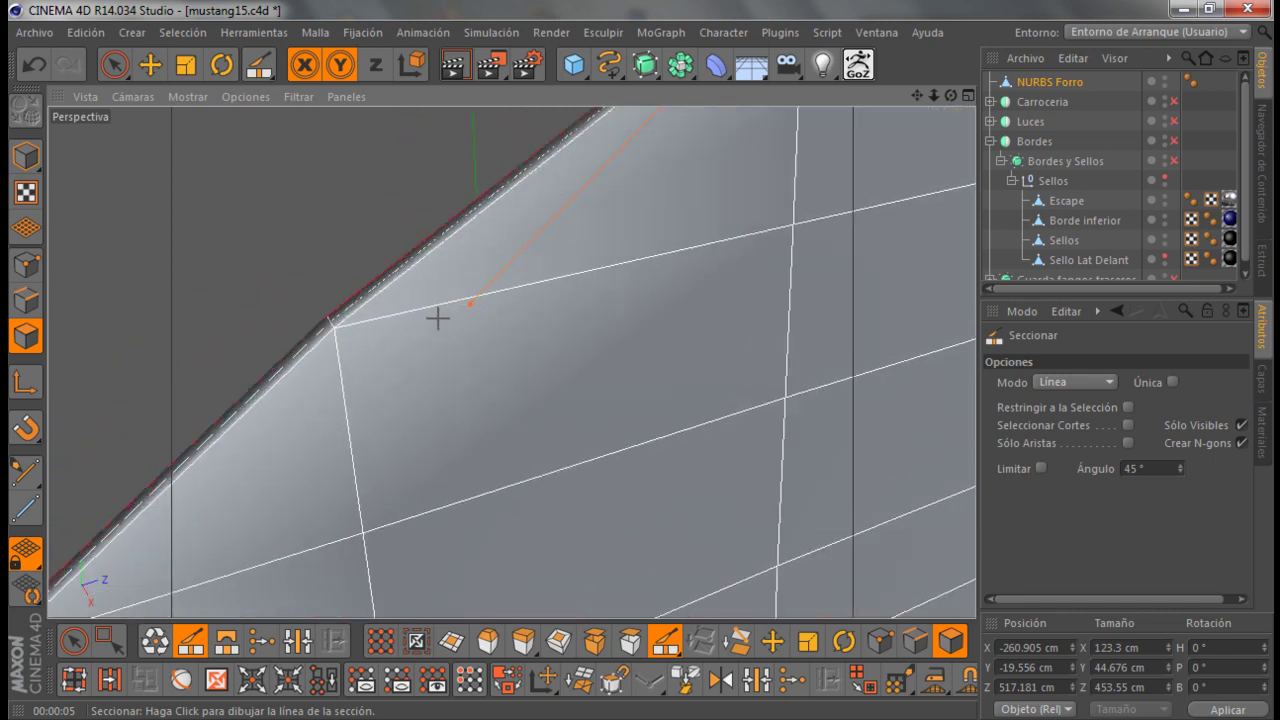
Cut a line from the edge vertex toward the inner grid line, ending at the upper vertex
left_click(352, 322)
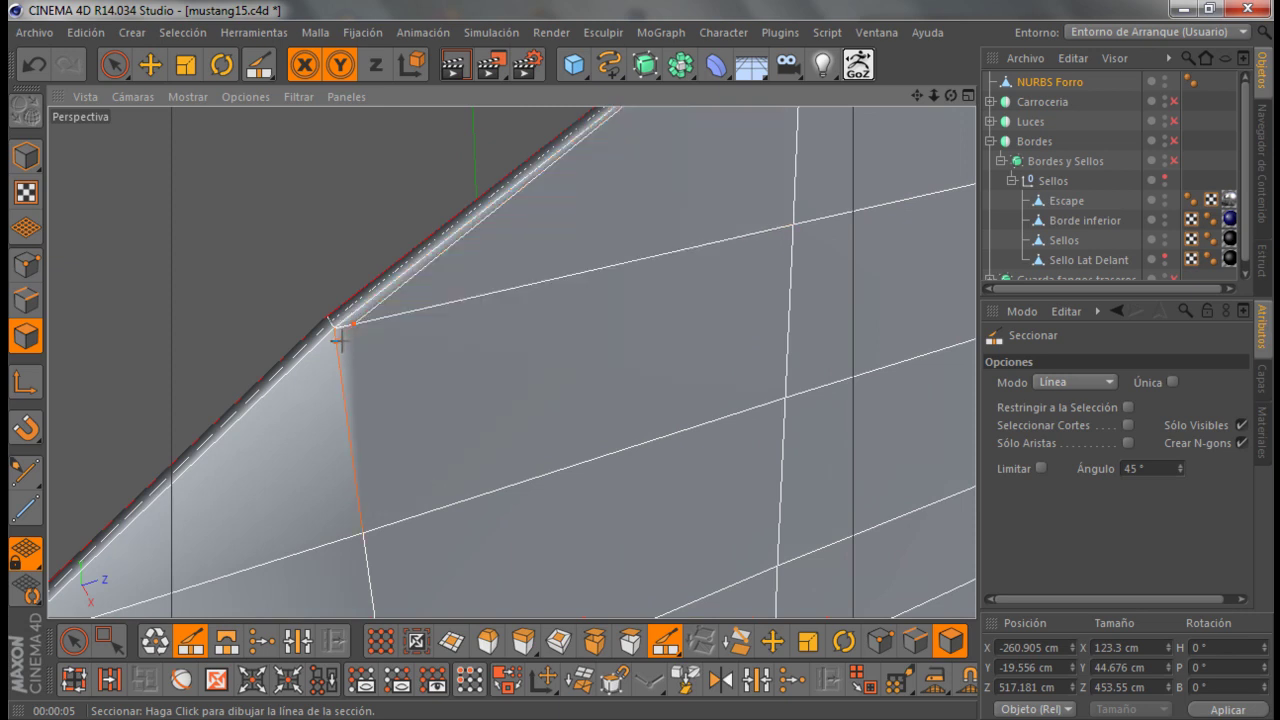
left_click_drag(352, 322, 493, 292, "alt")
scroll(417, 383, "down", 3)
scroll(349, 423, "up", 5)
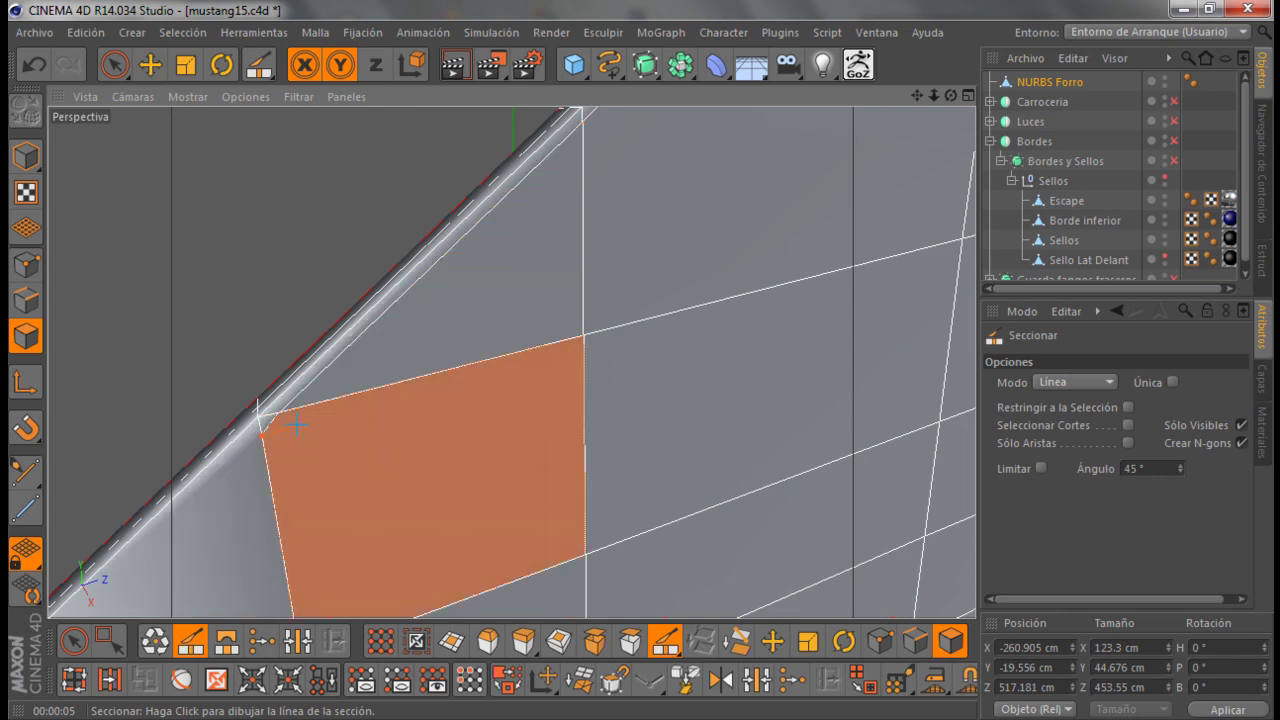
scroll(262, 434, "down", 3)
scroll(331, 460, "up", 2)
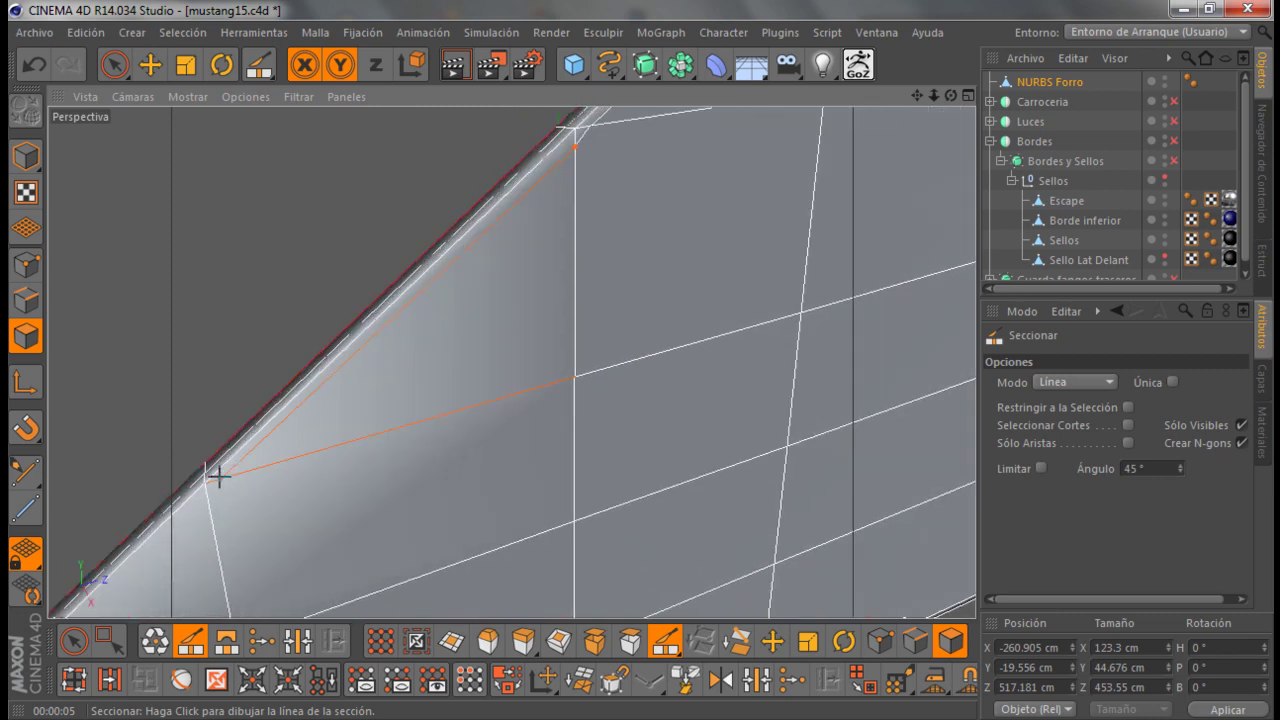
scroll(217, 477, "down", 3)
scroll(349, 394, "up", 4)
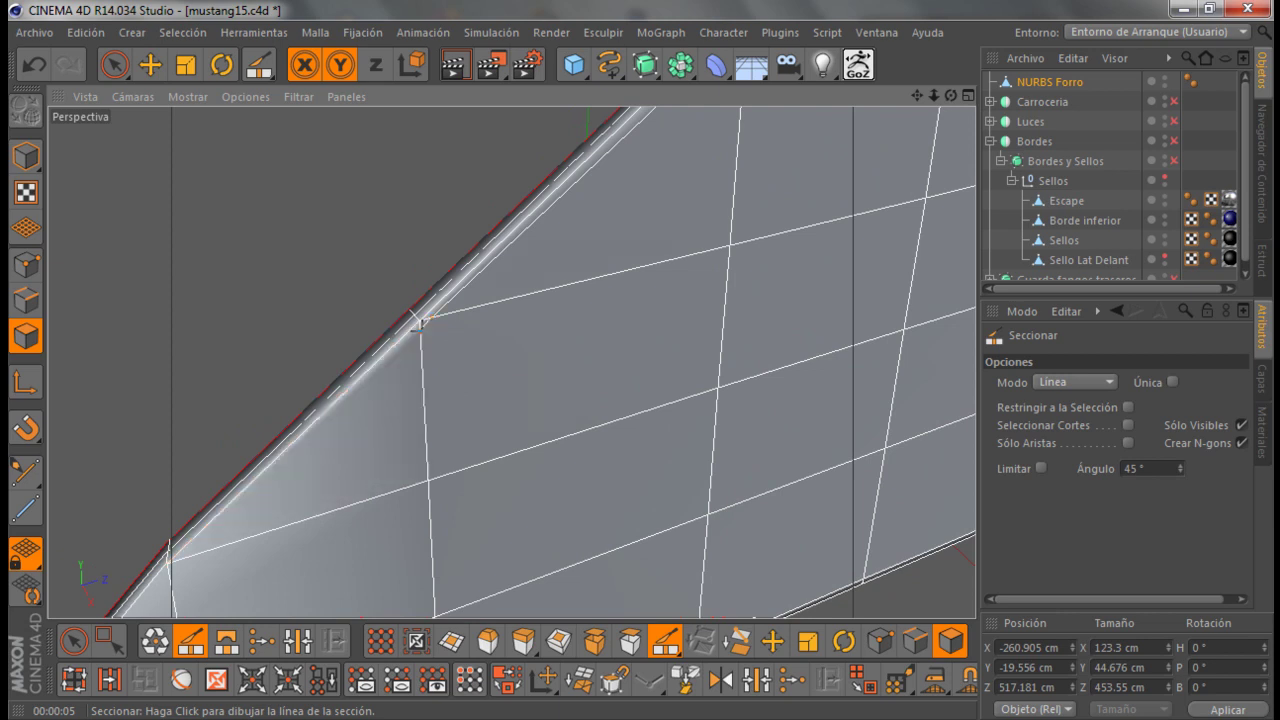
scroll(420, 360, "down", 3)
scroll(400, 434, "up", 2)
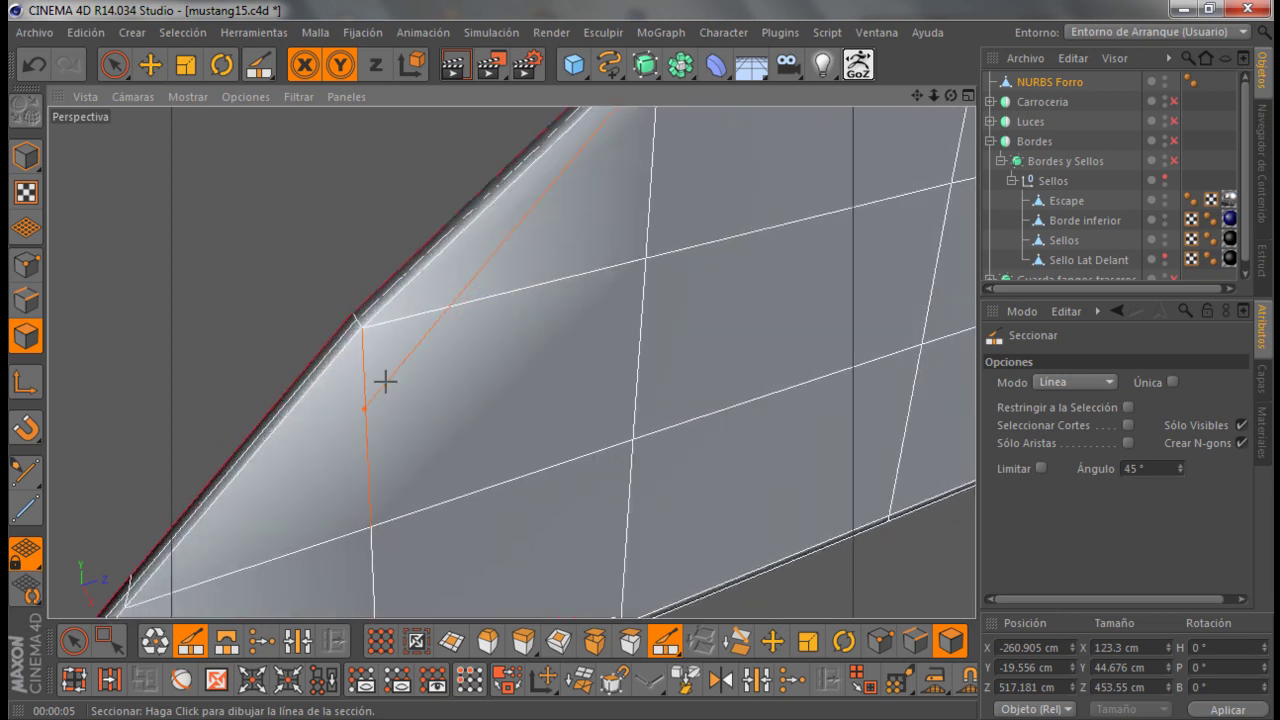
left_click(379, 322)
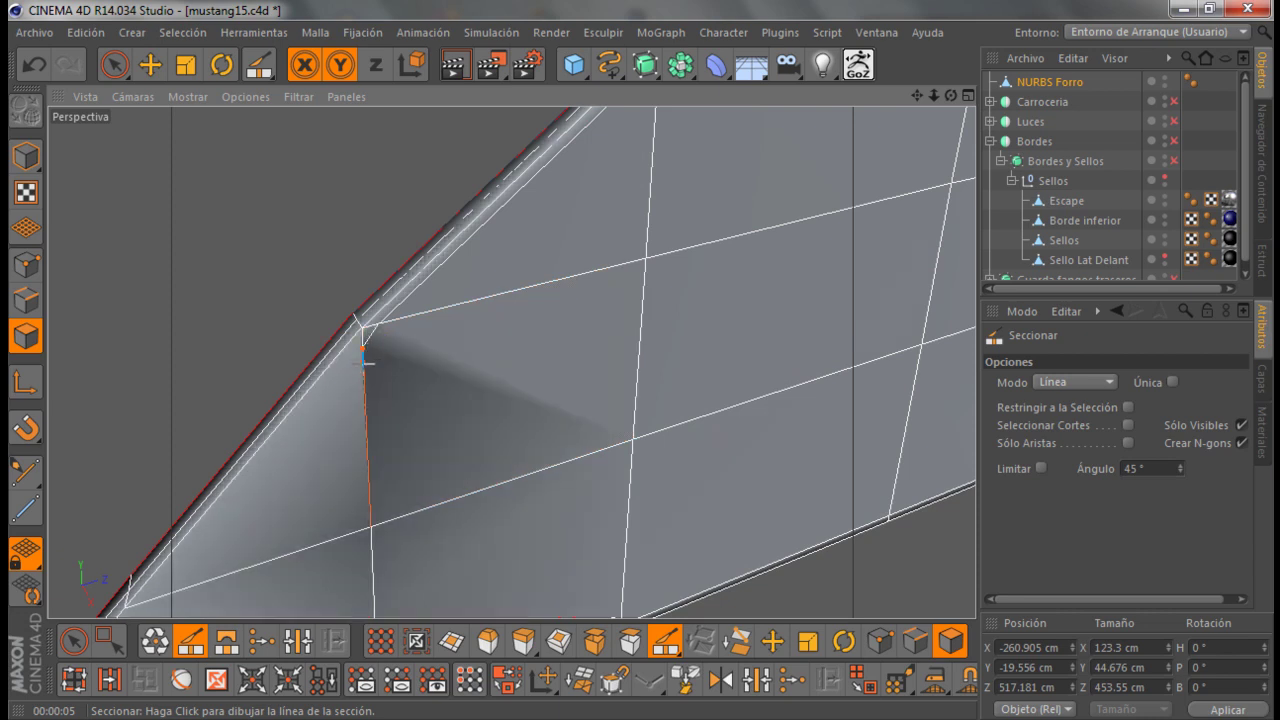
Extend the cut down onto the panel's lower corner and orbit to check the polygon
scroll(423, 343, "down", 2)
scroll(340, 435, "up", 3)
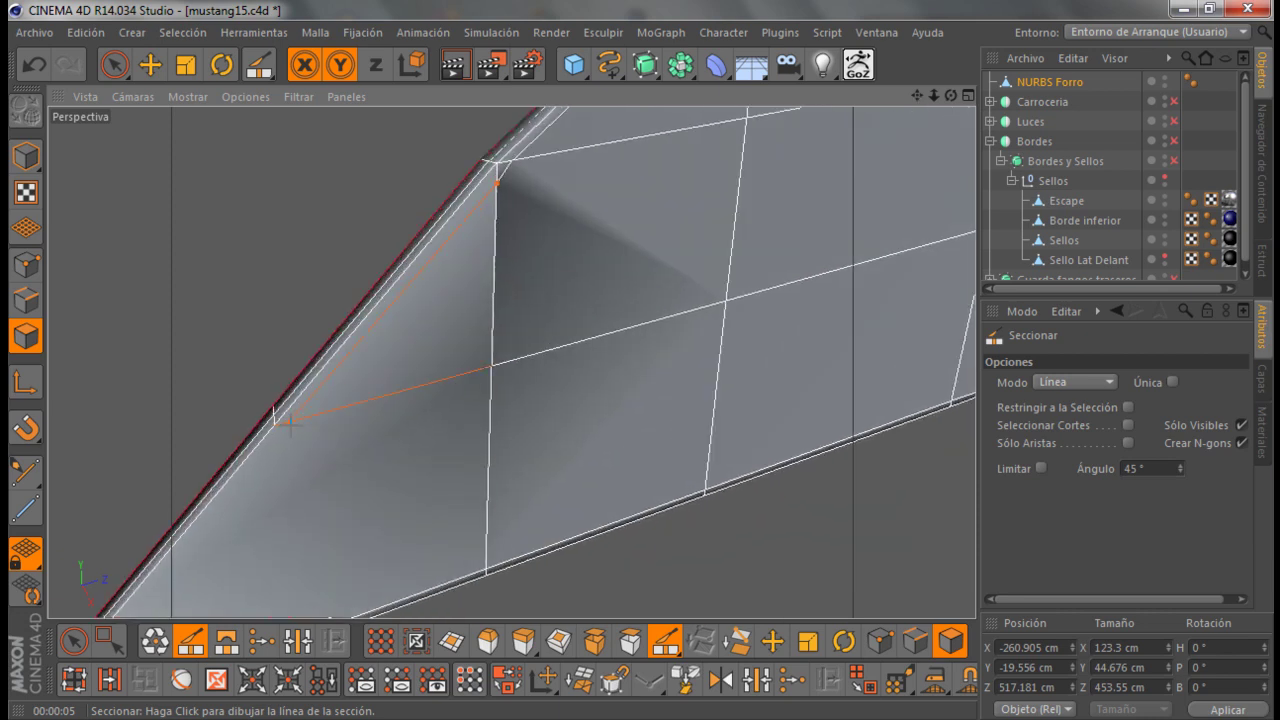
scroll(288, 422, "down", 3)
scroll(312, 450, "up", 2)
left_click_drag(362, 427, 295, 438)
left_click(284, 443)
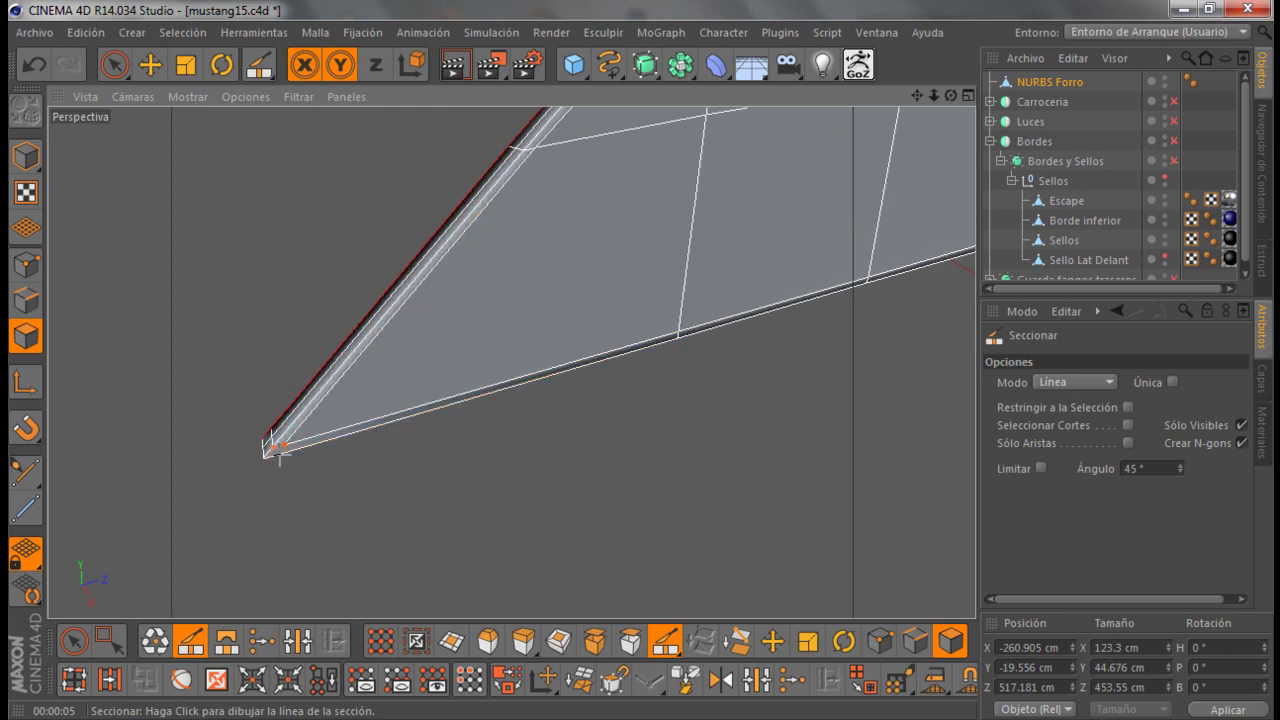
mouse_move(280, 452)
left_mouse_down("alt")
mouse_move(256, 438)
mouse_move(958, 105)
left_mouse_up("alt")
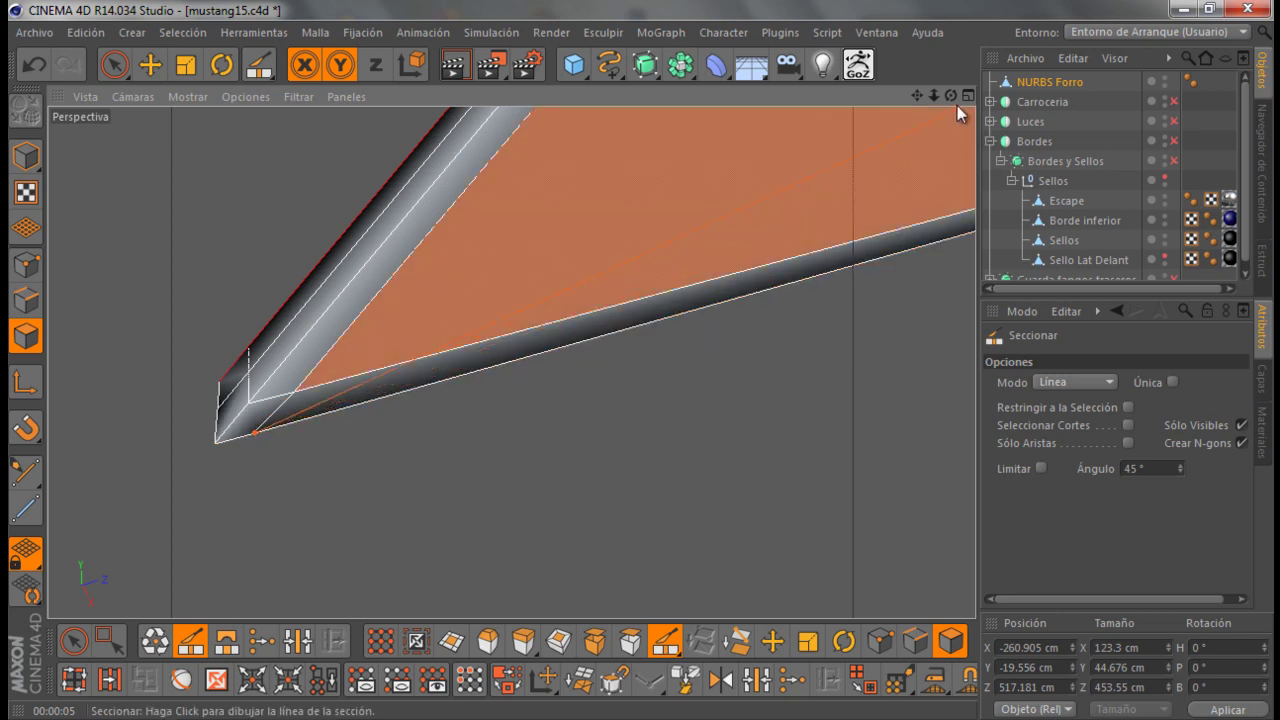
mouse_move(642, 354)
left_mouse_down("alt")
mouse_move(630, 190)
mouse_move(560, 173)
mouse_move(909, 211)
mouse_move(714, 185)
mouse_move(893, 189)
left_mouse_up("alt")
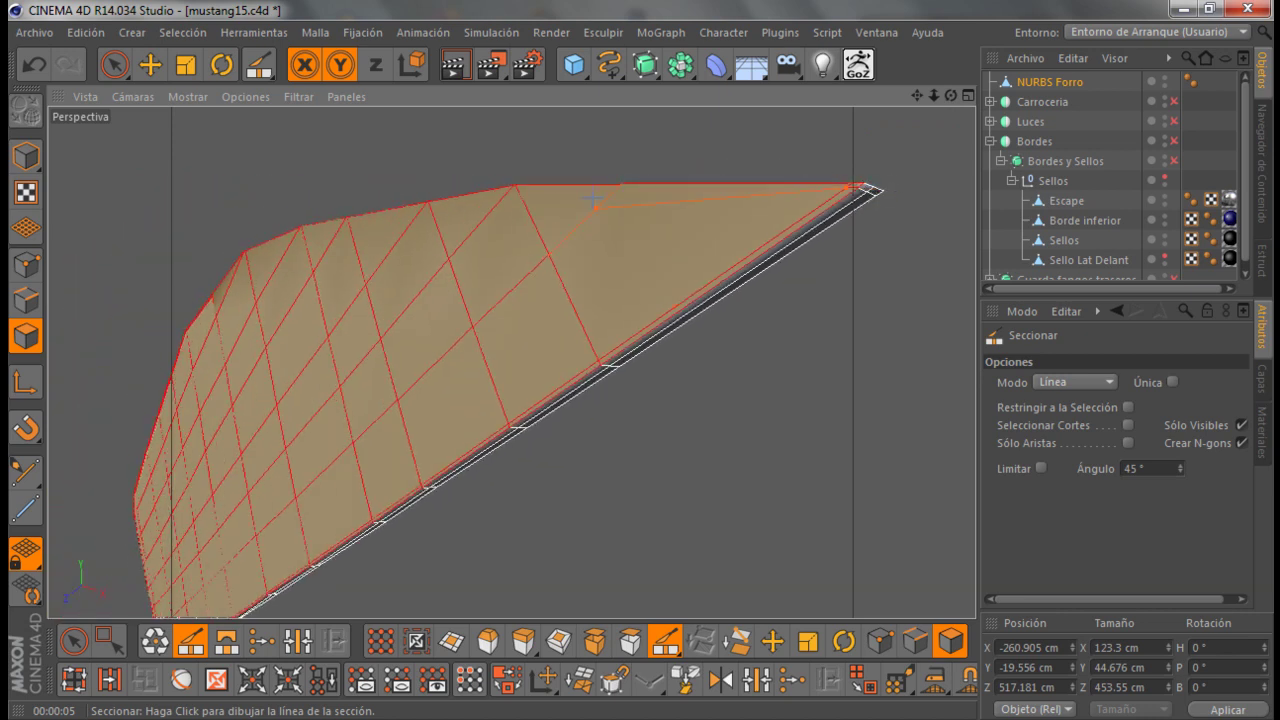
Knife a short diagonal cut from the upper-edge vertex to the outer edge, then enter Edges mode
left_click_drag(594, 201, 800, 200, "alt")
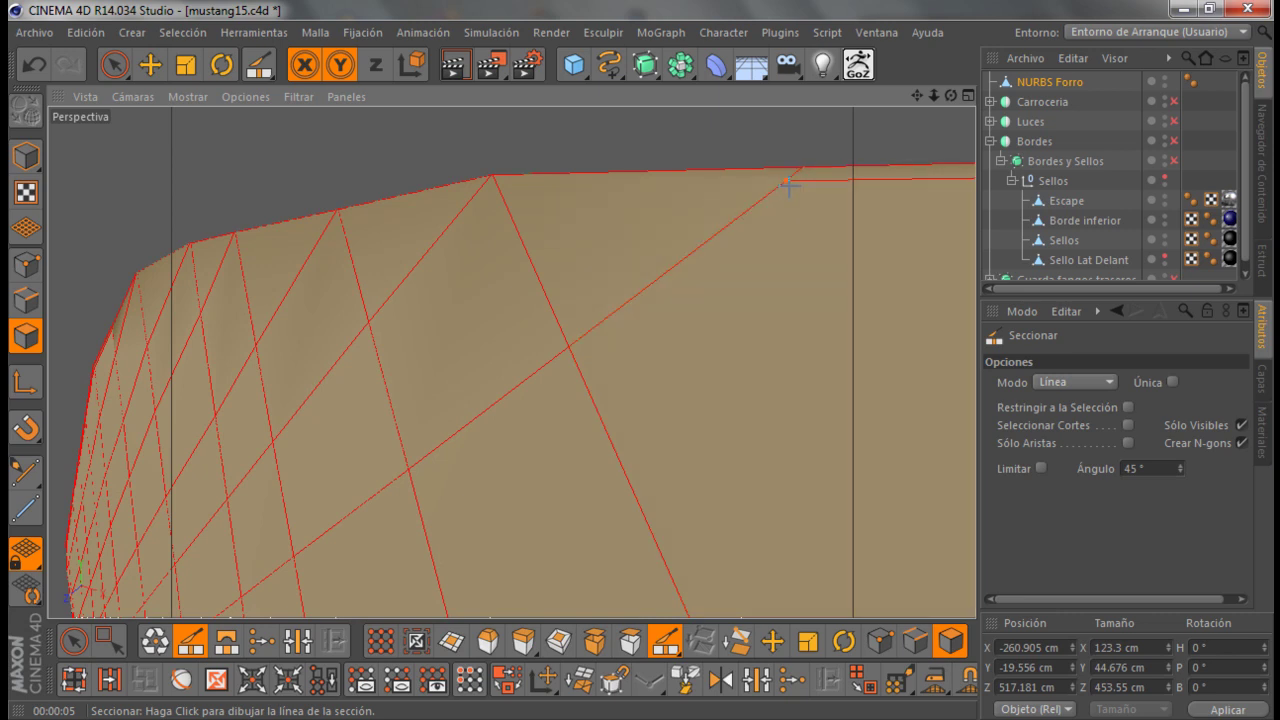
left_click(488, 190)
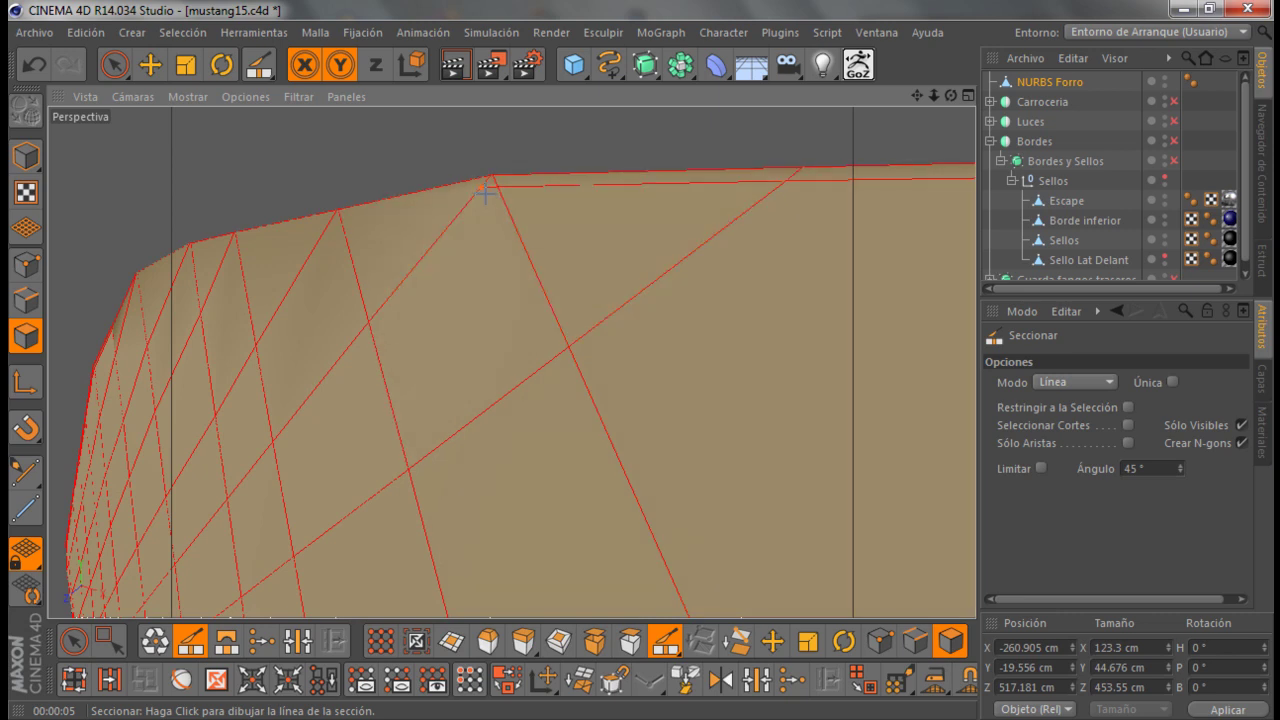
left_click_drag(765, 200, 640, 200, "alt")
left_click_drag(508, 200, 533, 220, "alt")
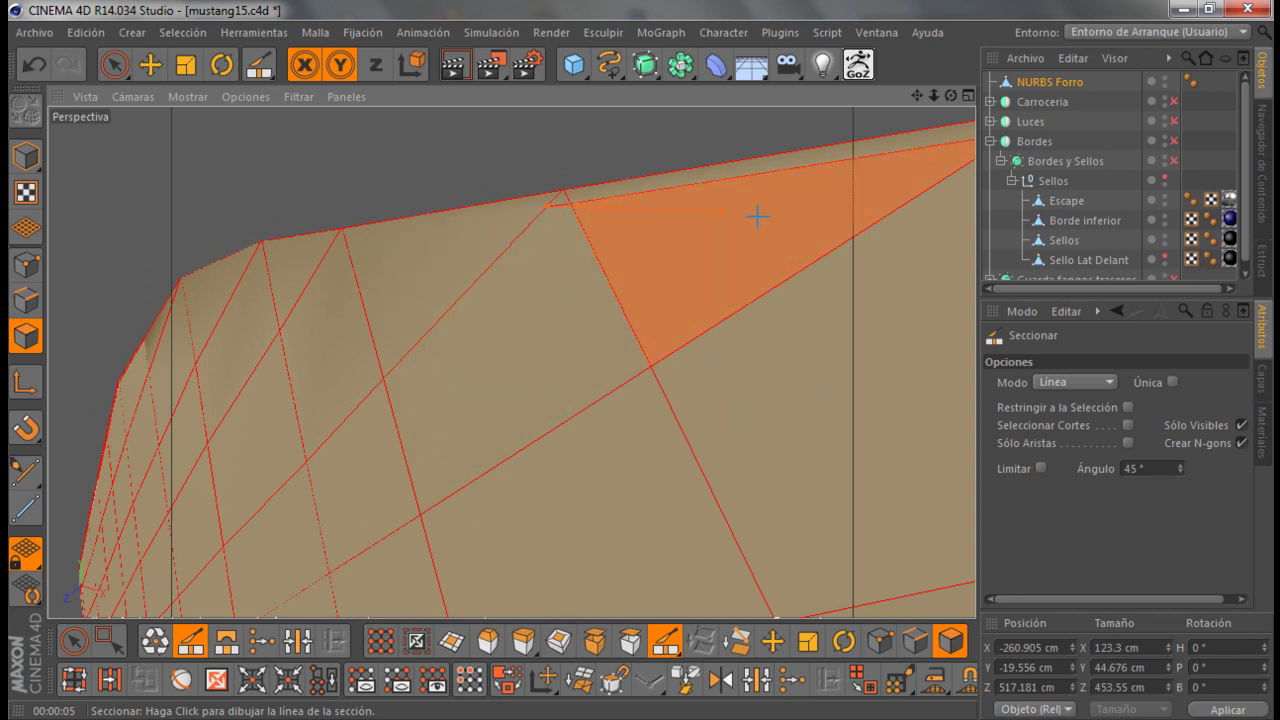
mouse_move(757, 214)
right_mouse_down("alt")
mouse_move(637, 212)
mouse_move(555, 228)
right_mouse_up("alt")
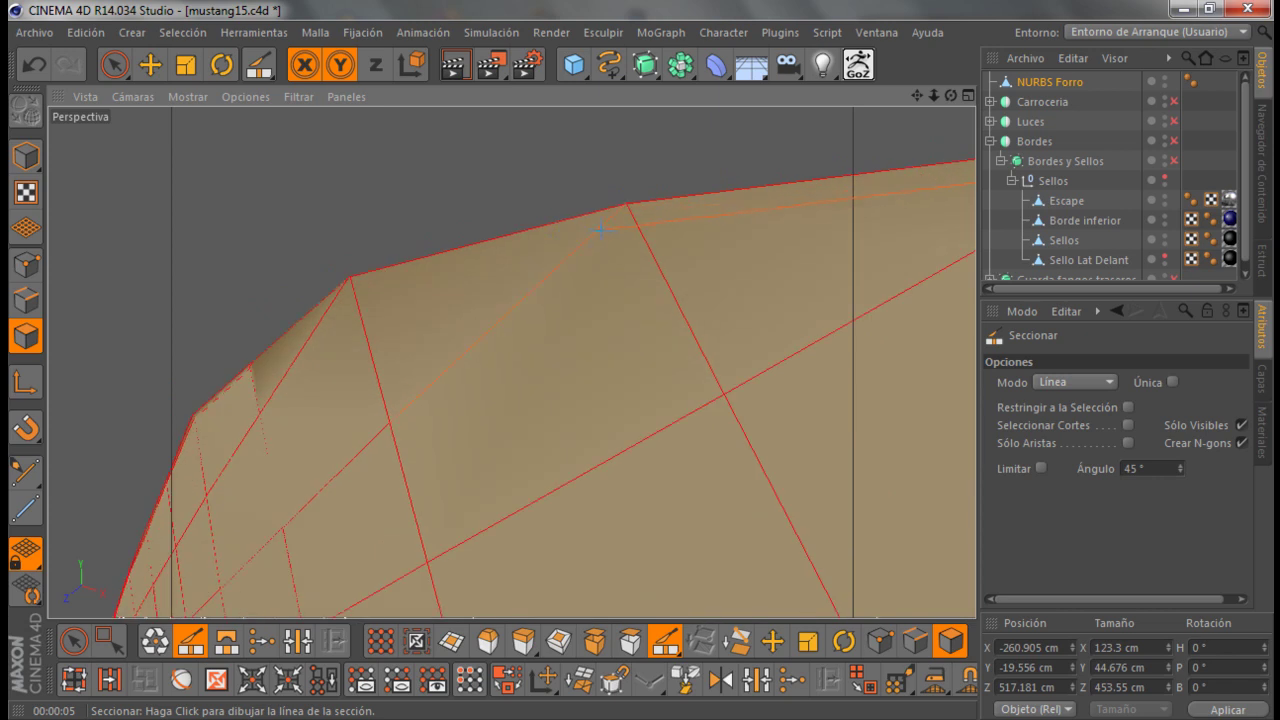
right_click_drag(786, 223, 533, 277, "alt")
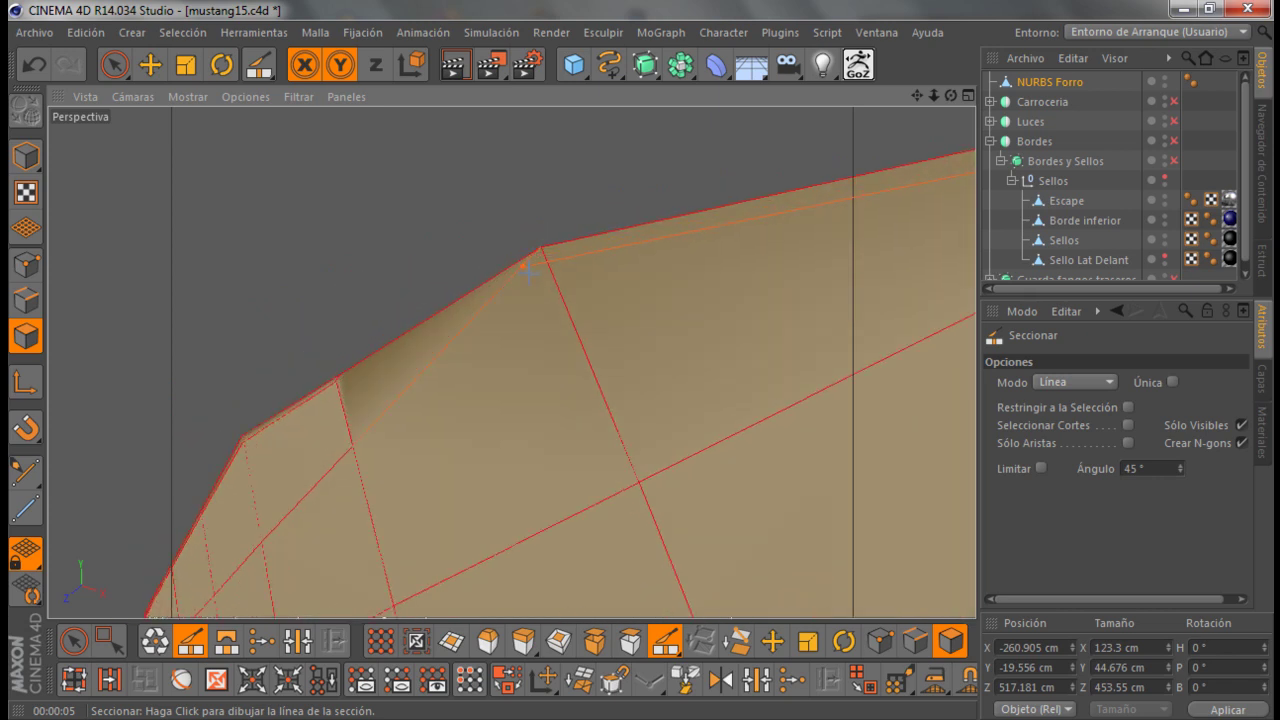
mouse_move(677, 277)
right_mouse_down("alt")
mouse_move(548, 328)
mouse_move(620, 324)
right_mouse_up("alt")
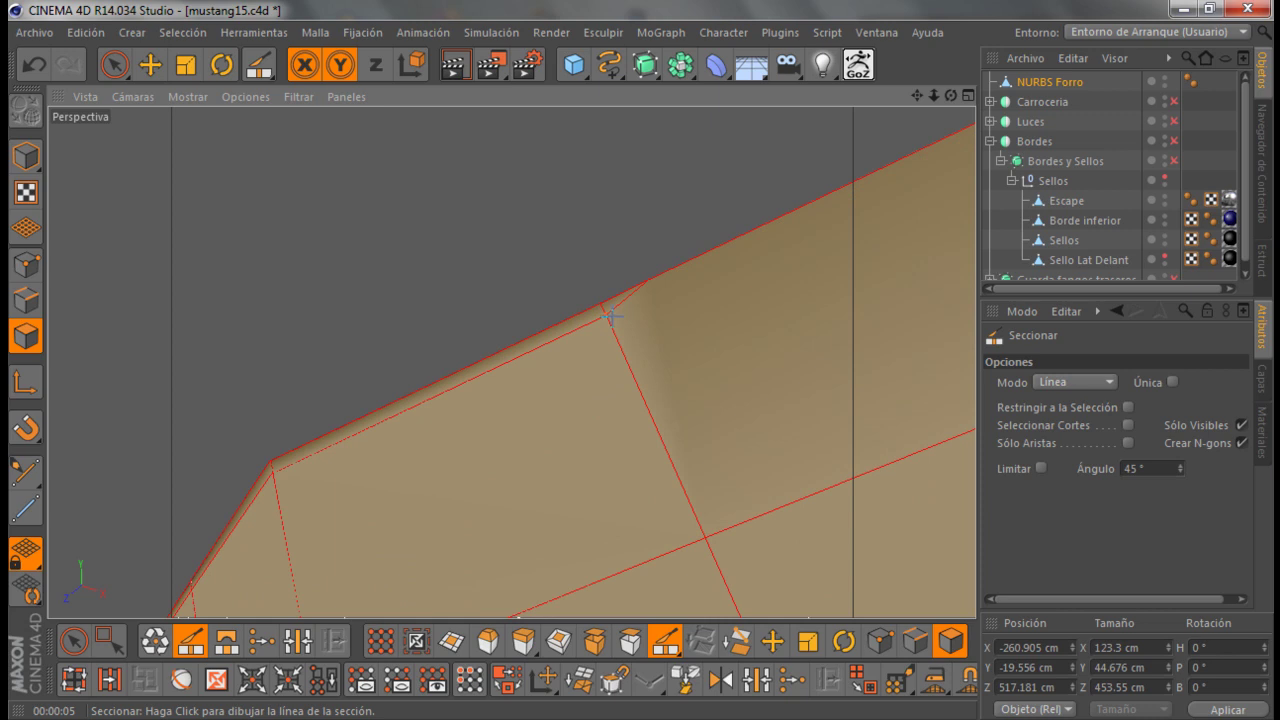
right_click_drag(620, 309, 623, 372, "alt")
right_click_drag(633, 298, 640, 374, "alt")
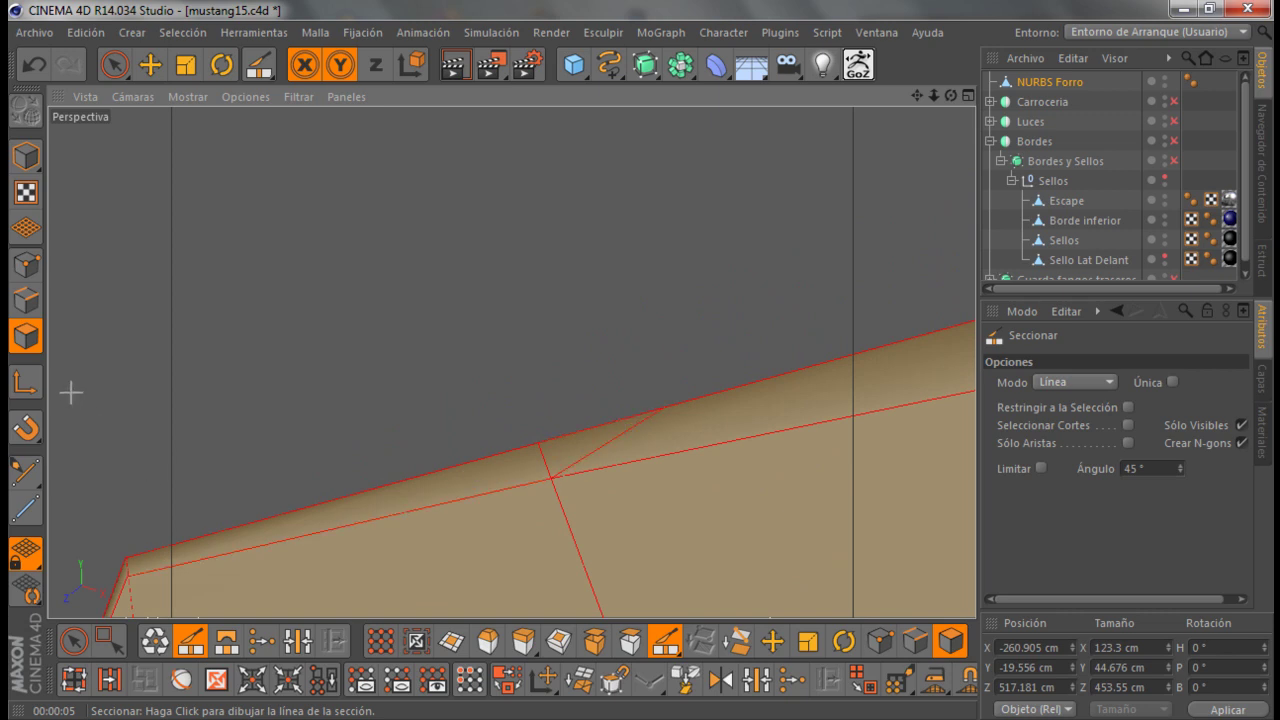
left_click(26, 300)
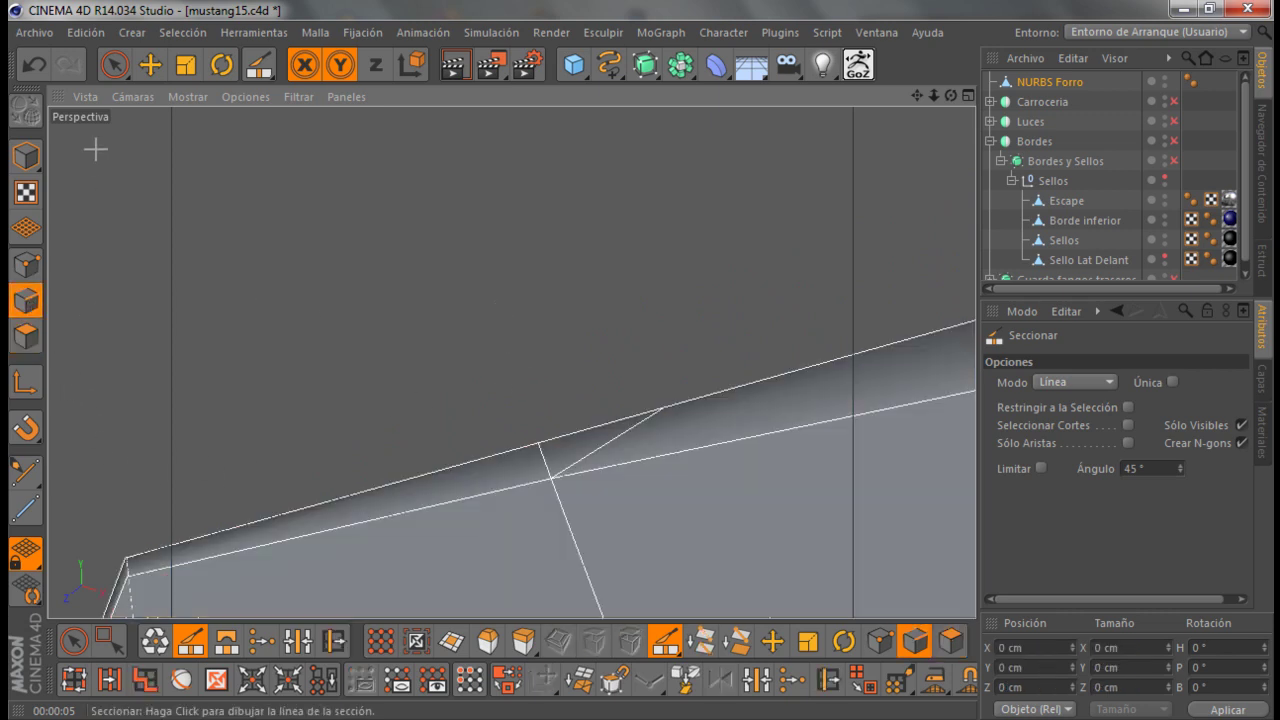
Melt (Fundir) the first short leftover edge near the window panel's top edge
left_click(114, 64)
left_click(608, 442)
right_click(608, 442)
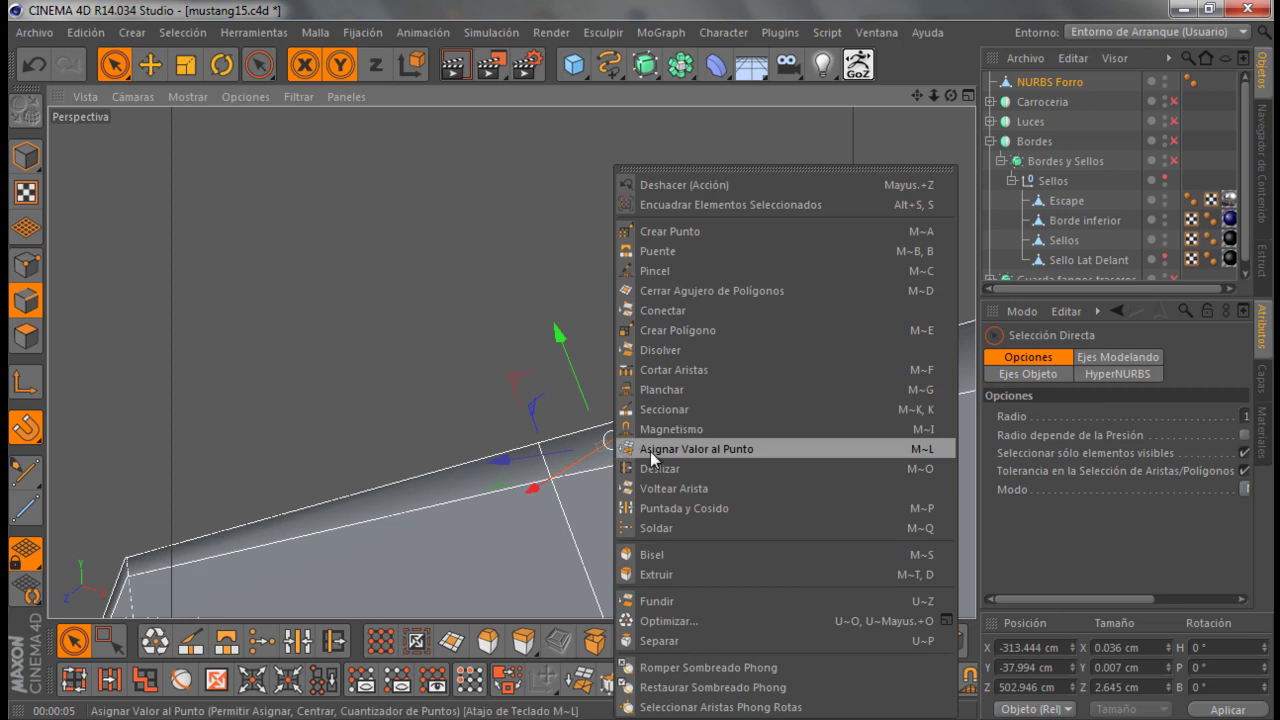
left_click(685, 601)
Zoom in and melt away a second unwanted edge on the panel
mouse_move(941, 101)
left_mouse_down()
mouse_move(641, 361)
mouse_move(886, 180)
left_mouse_up()
scroll(640, 361, "up", 5)
left_click(710, 490)
left_click(908, 432)
left_click(862, 482)
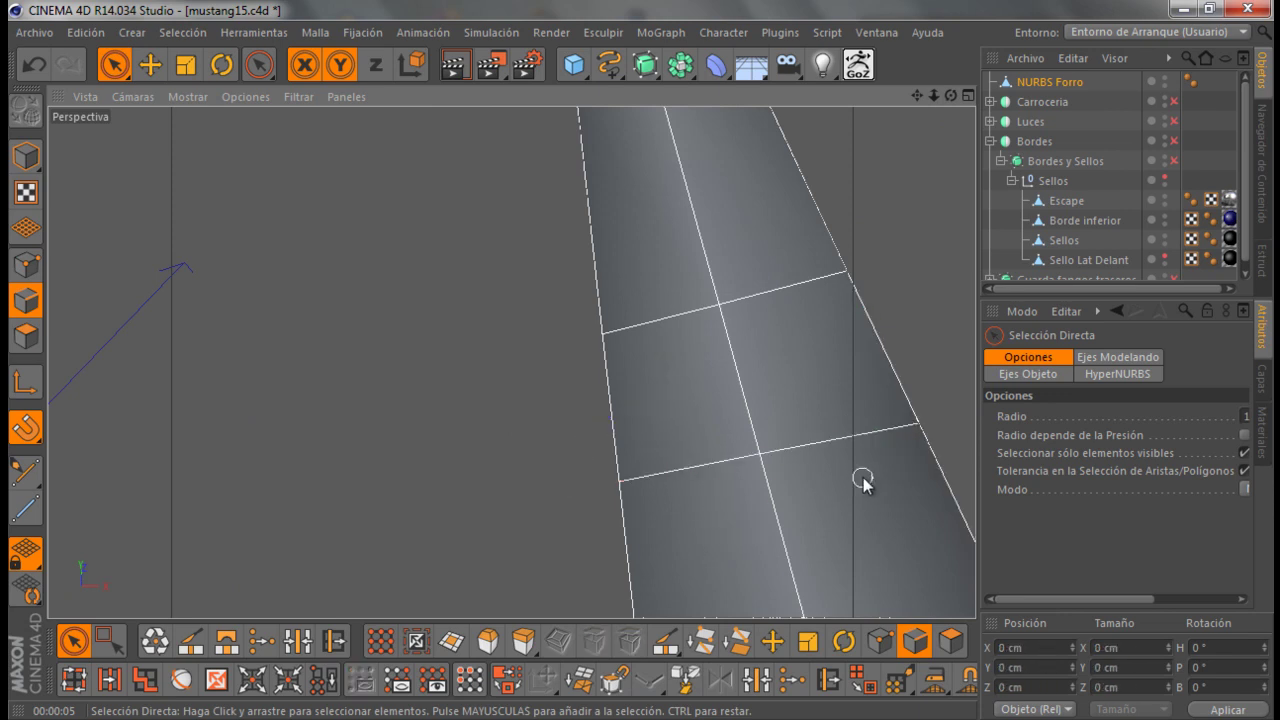
left_click(838, 430)
left_click(716, 464)
right_click(692, 488)
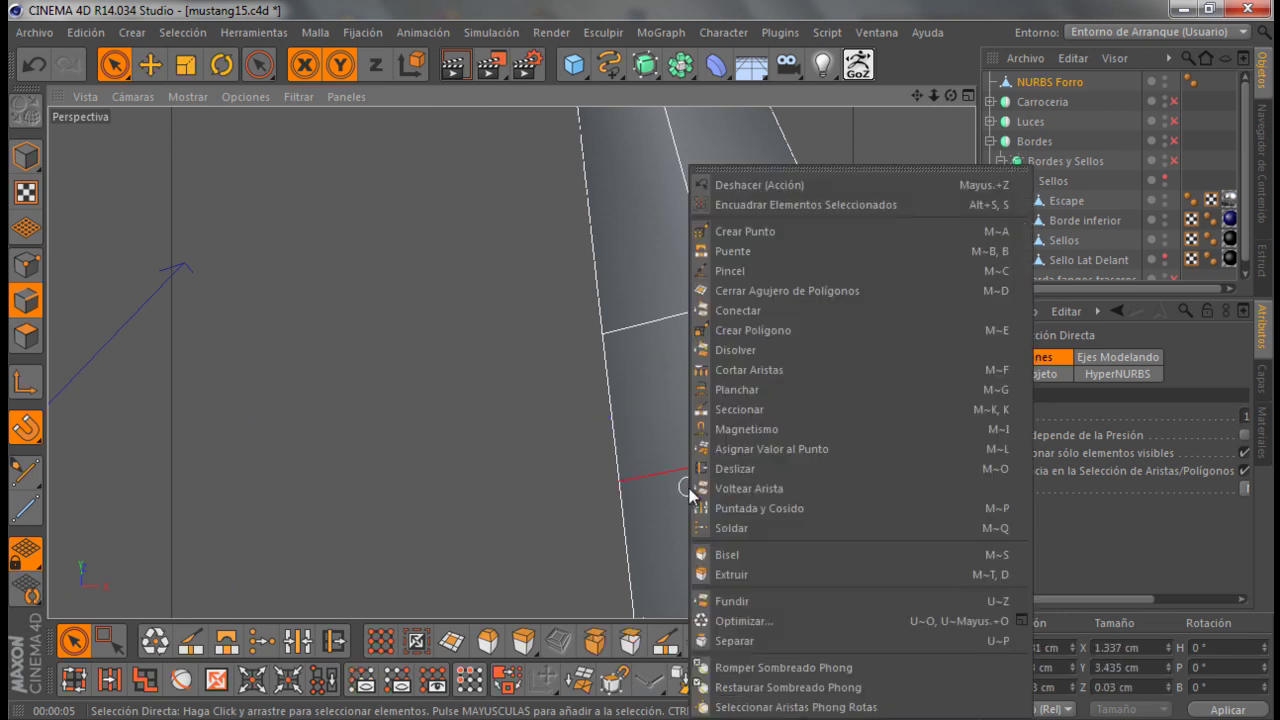
left_click(752, 601)
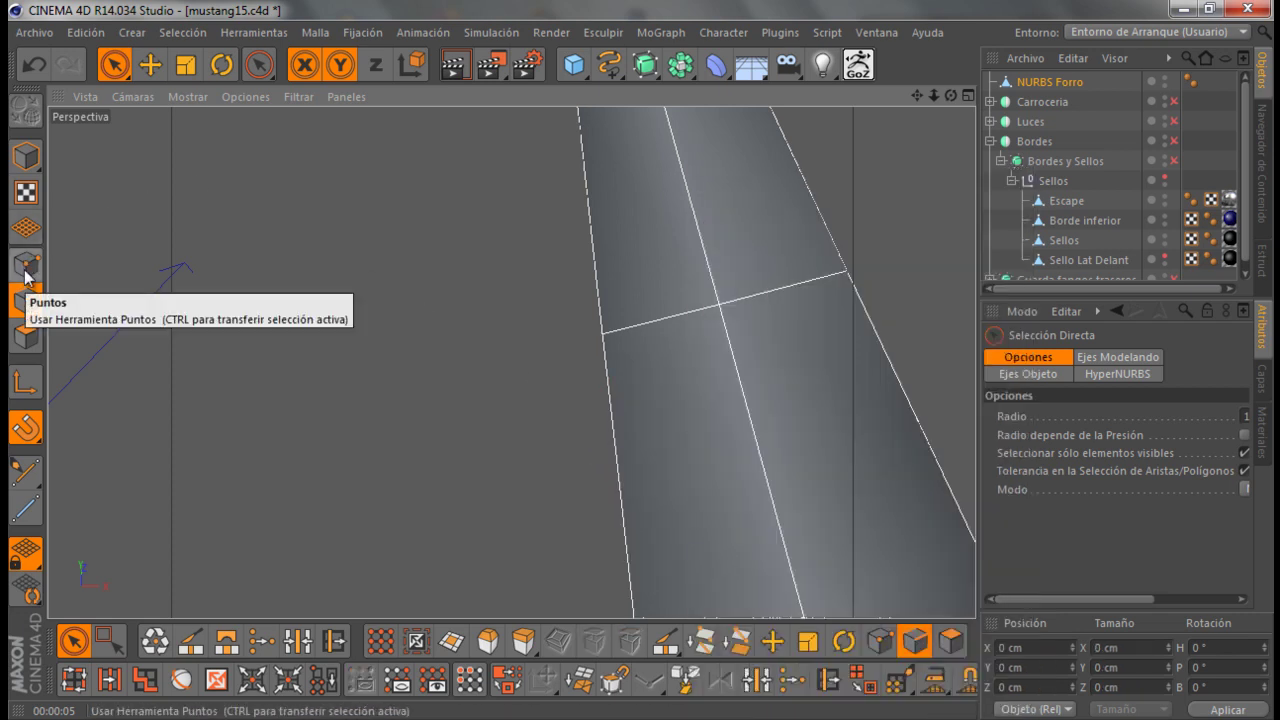
Make a new Knife cut along edges across the panel face
mouse_move(950, 96)
left_mouse_down()
mouse_move(639, 368)
mouse_move(655, 293)
mouse_move(757, 306)
left_mouse_up()
scroll(434, 470, "up", 2)
scroll(394, 437, "up", 2)
scroll(350, 462, "up", 2)
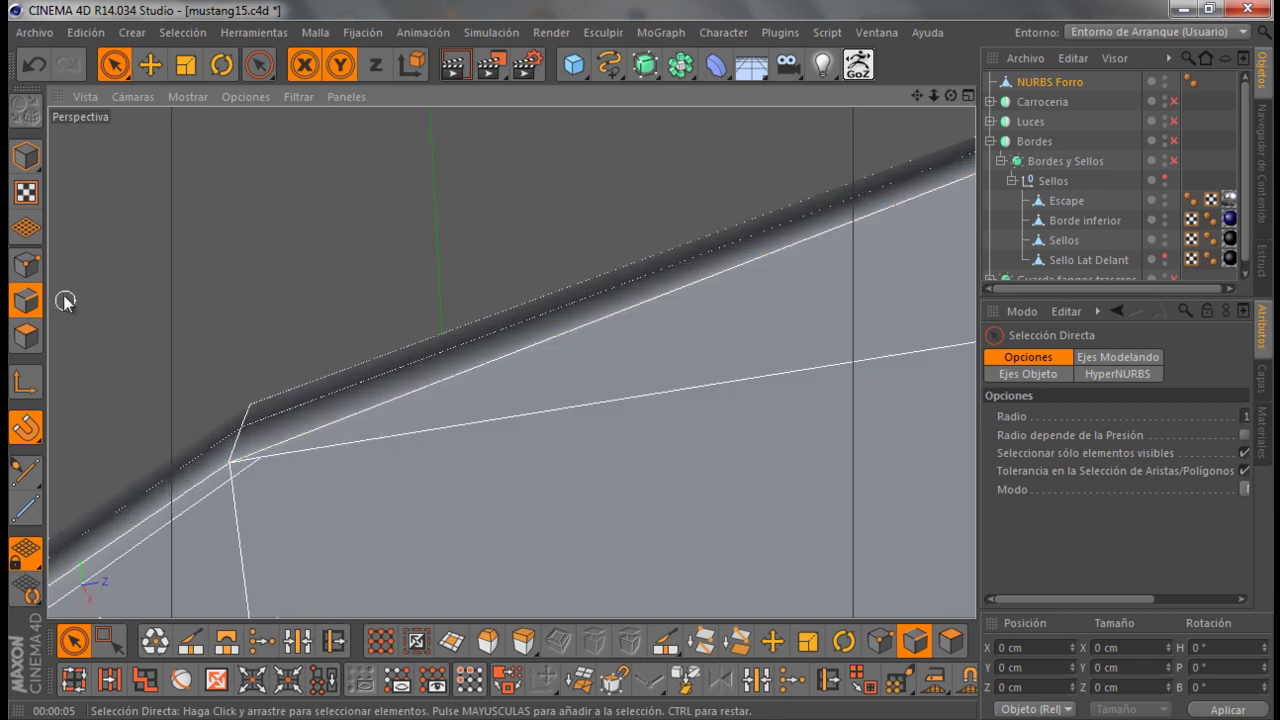
scroll(286, 300, "down", 2)
scroll(280, 306, "down", 2)
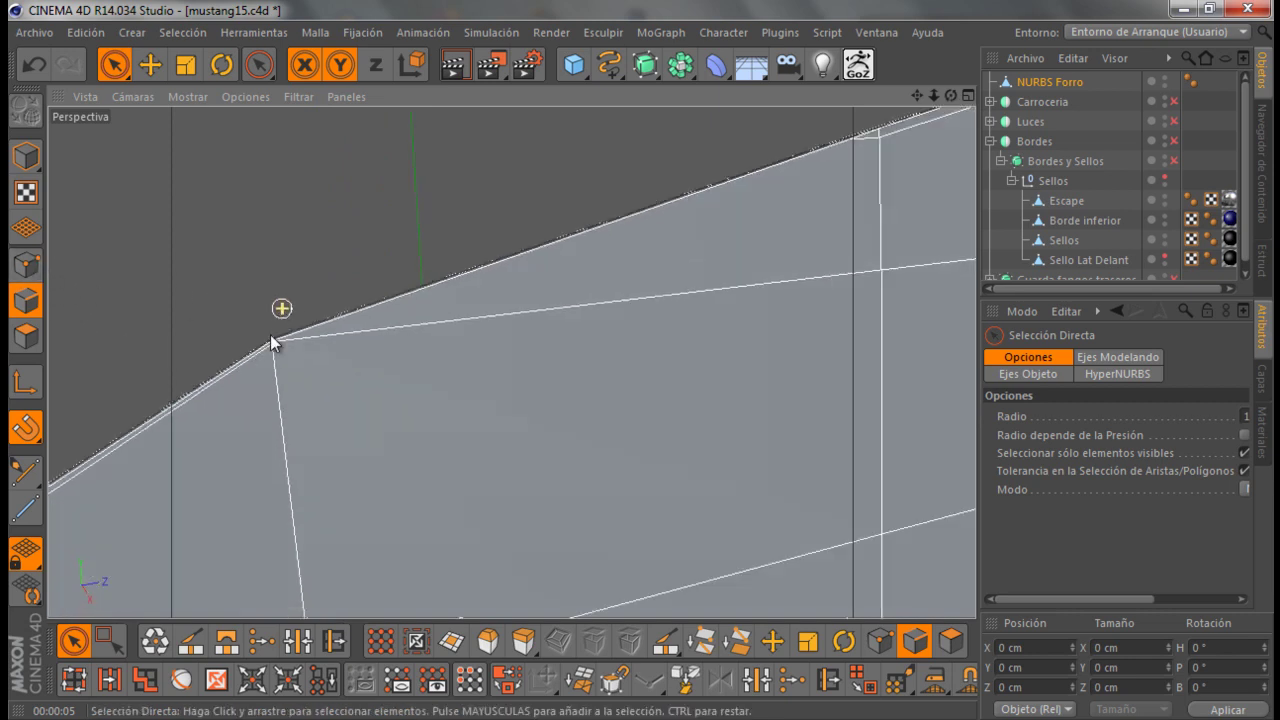
scroll(257, 357, "down", 2)
scroll(262, 340, "up", 2)
scroll(300, 385, "up", 2)
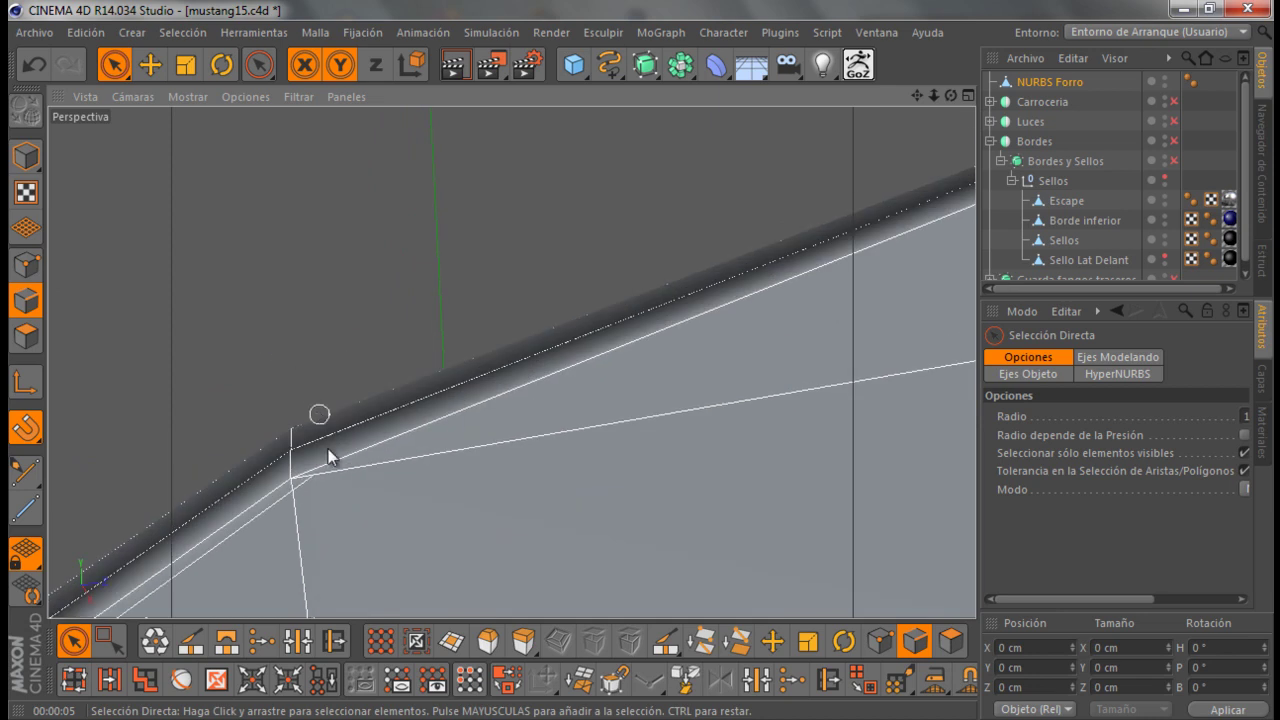
left_click(668, 645)
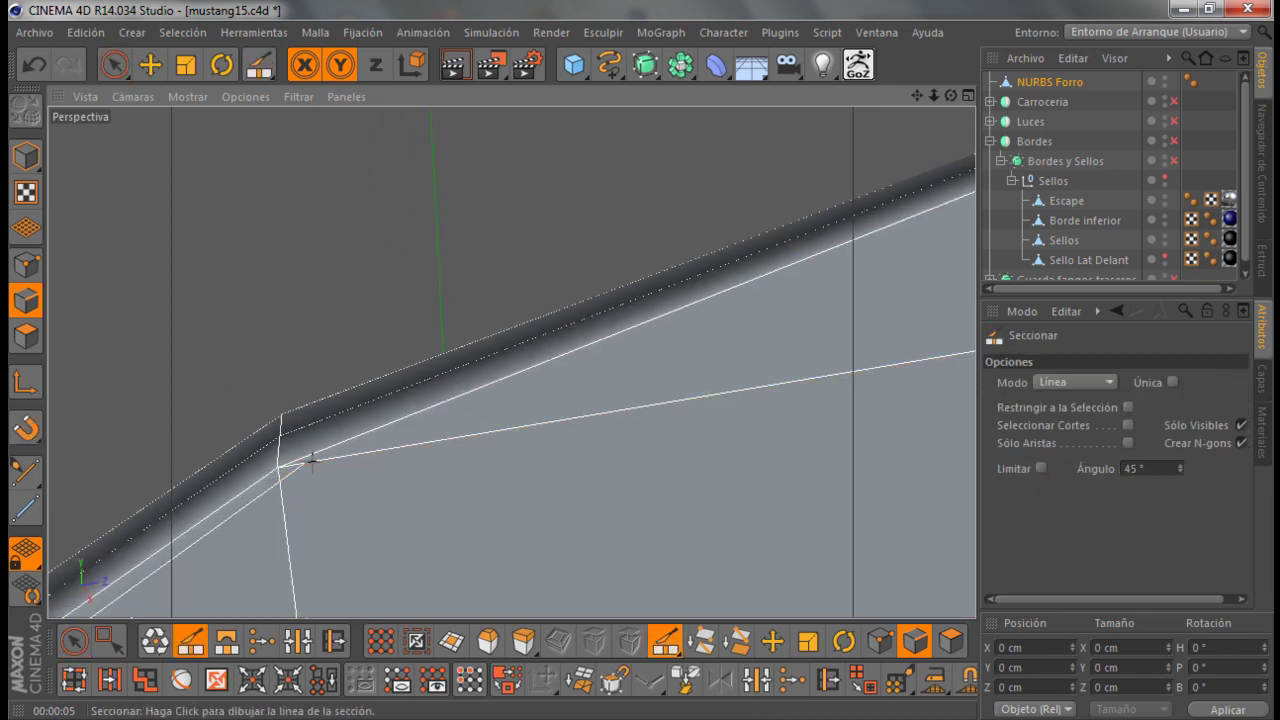
scroll(312, 460, "up", 1)
scroll(220, 430, "up", 1)
left_click(26, 264)
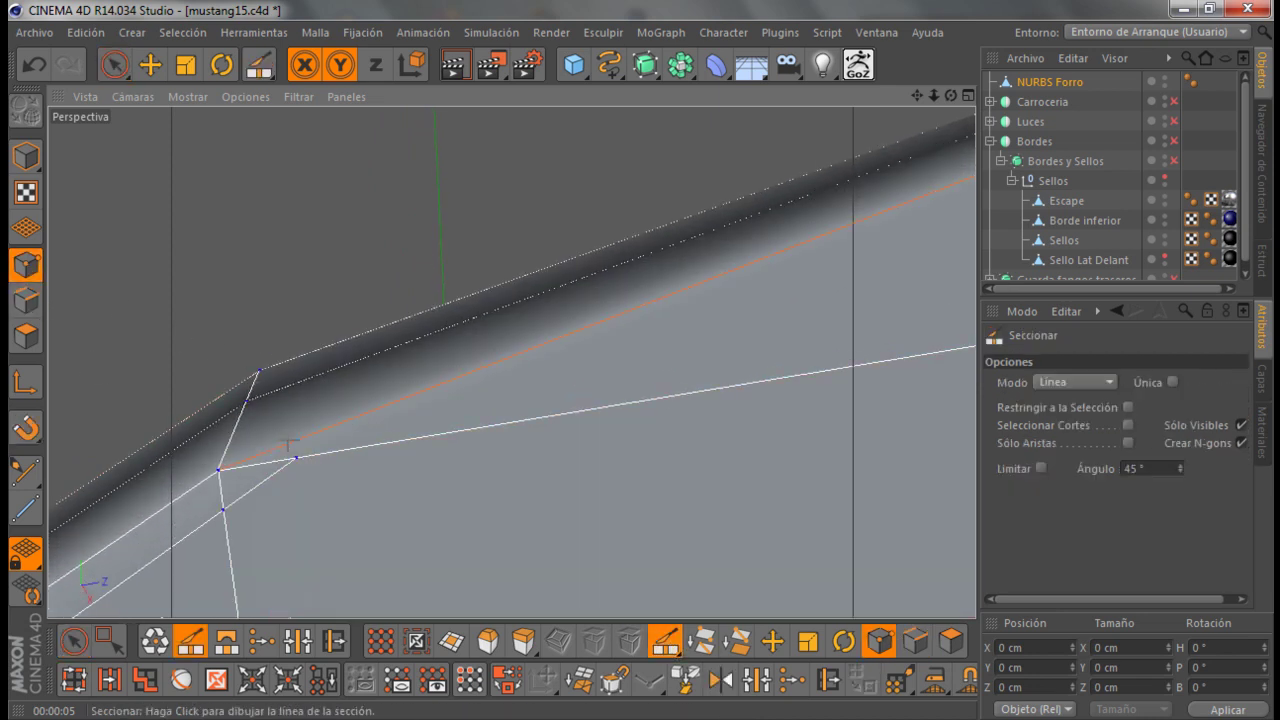
scroll(289, 444, "up", 1)
scroll(250, 470, "down", 1)
scroll(470, 420, "down", 1)
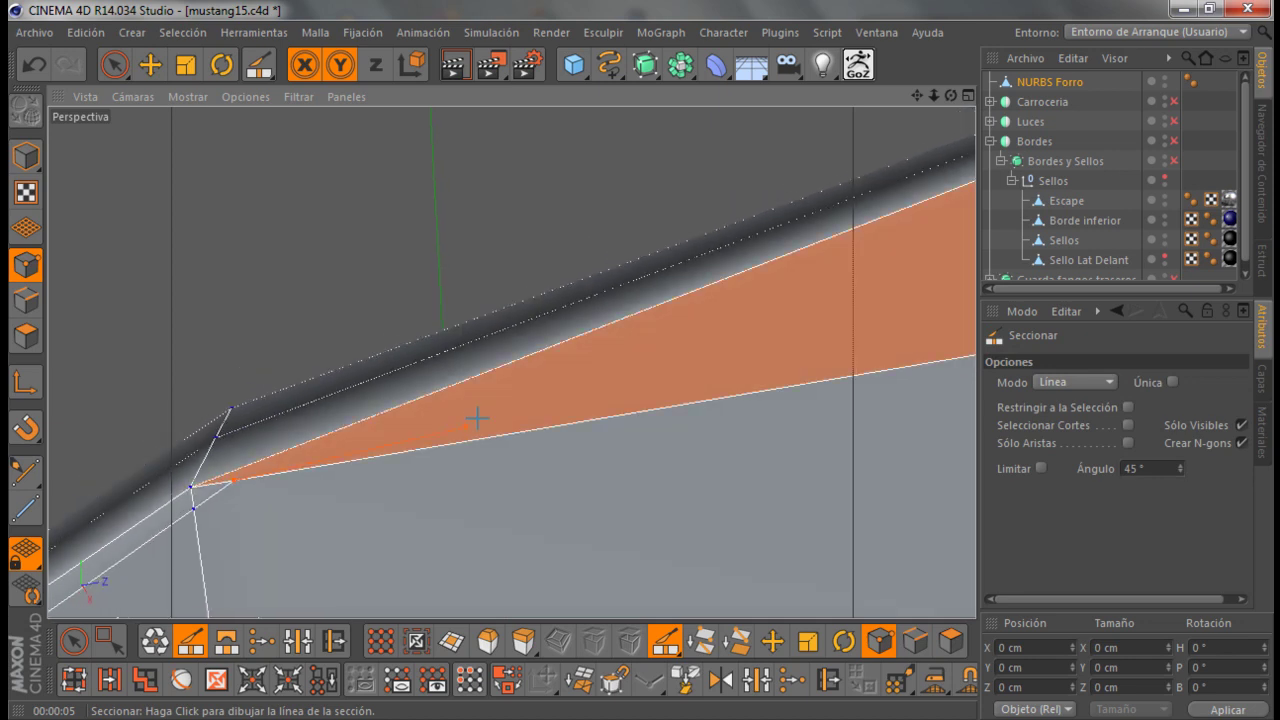
scroll(700, 300, "down", 1)
scroll(732, 292, "down", 1)
scroll(755, 278, "down", 1)
scroll(766, 271, "up", 1)
scroll(700, 285, "up", 1)
scroll(515, 312, "up", 1)
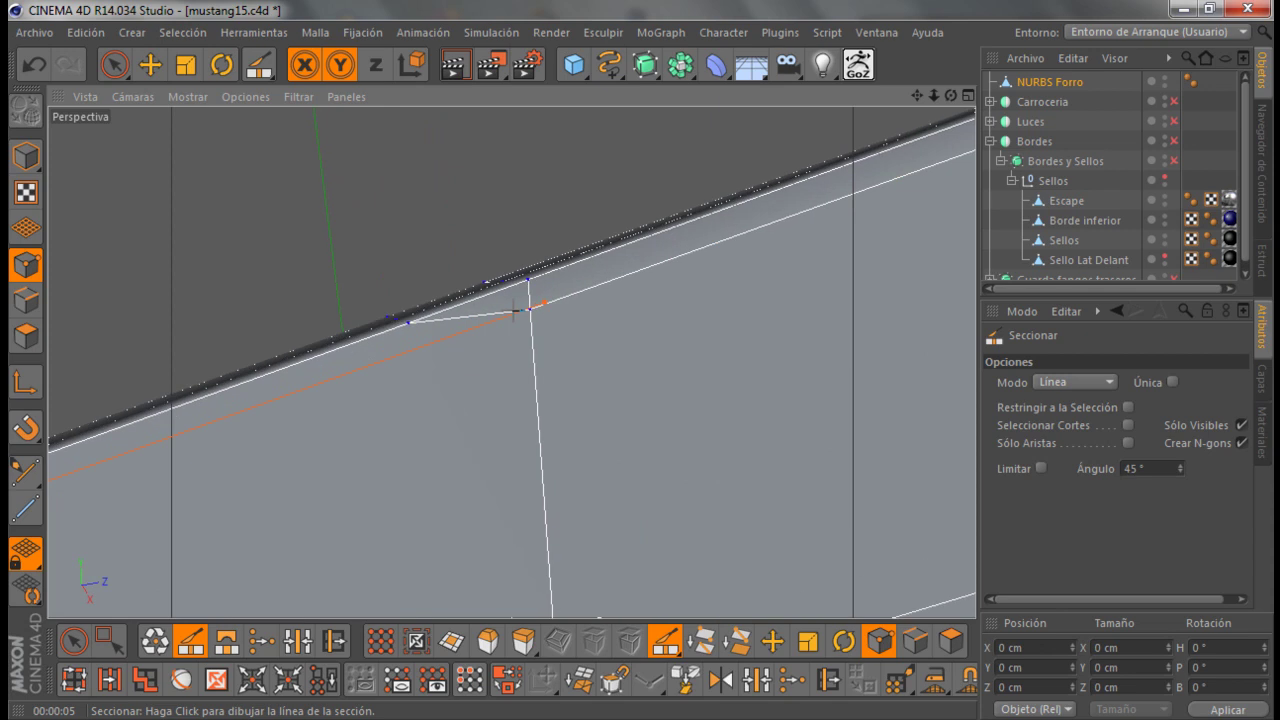
left_click(524, 311)
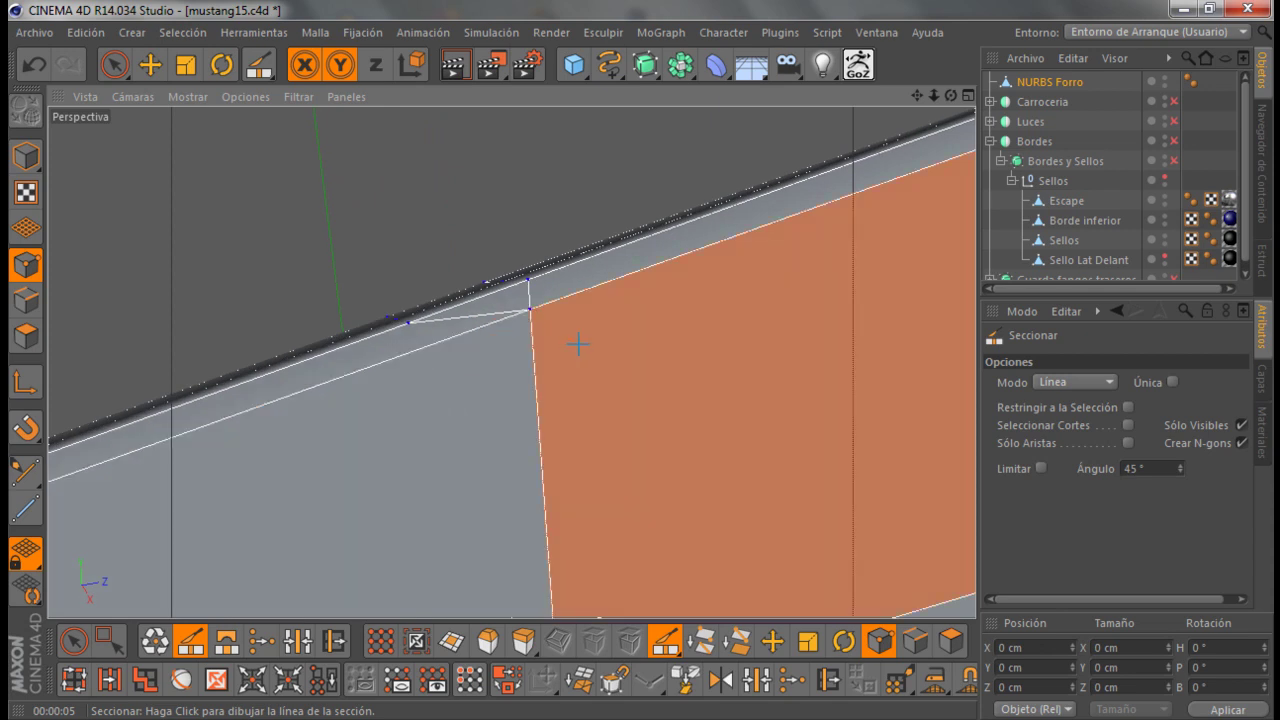
Return to edge mode with Live Selection
left_click(26, 300)
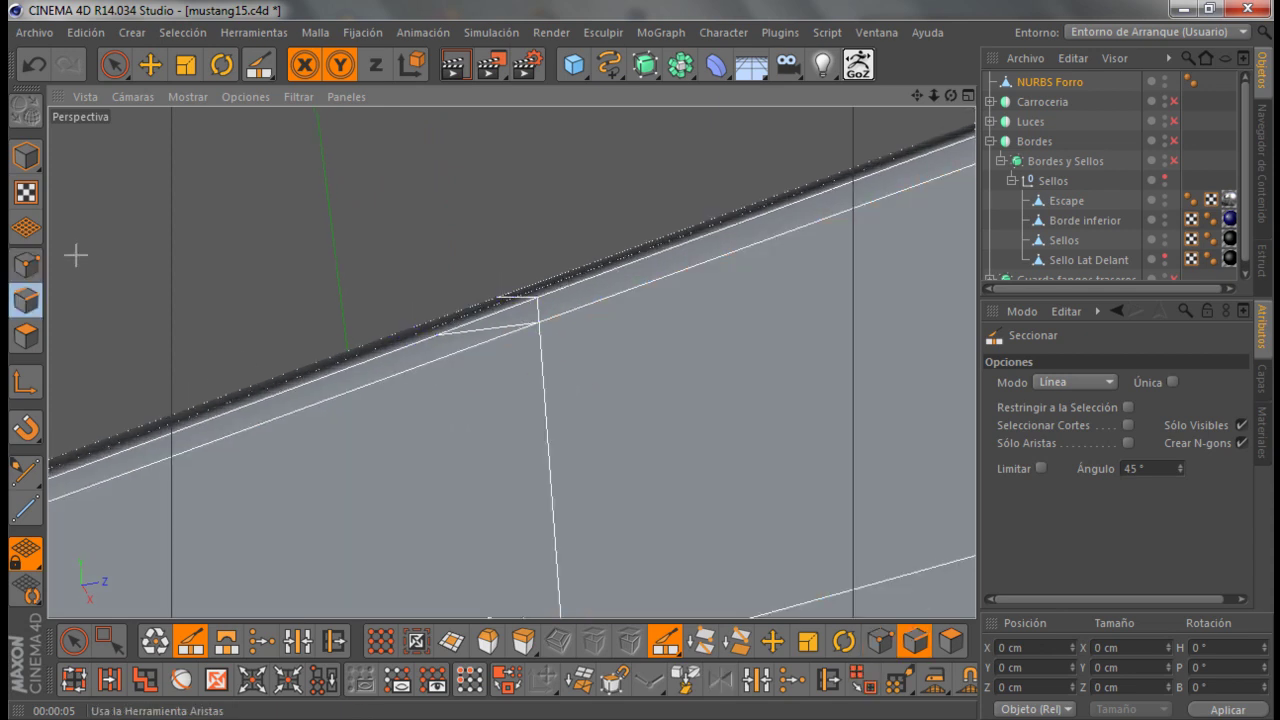
left_click(114, 64)
scroll(494, 258, "up", 1)
Select the new stray edge and run Optimize to clean up leftovers
left_click(414, 406)
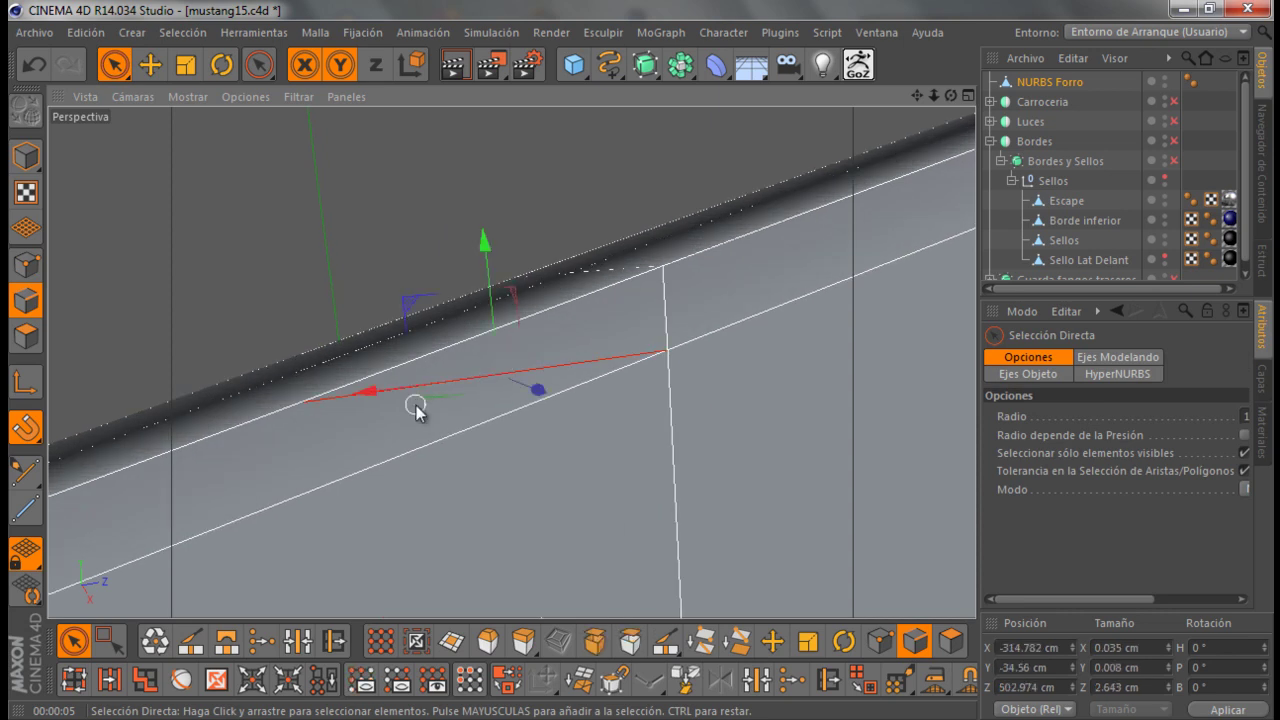
right_click(414, 406)
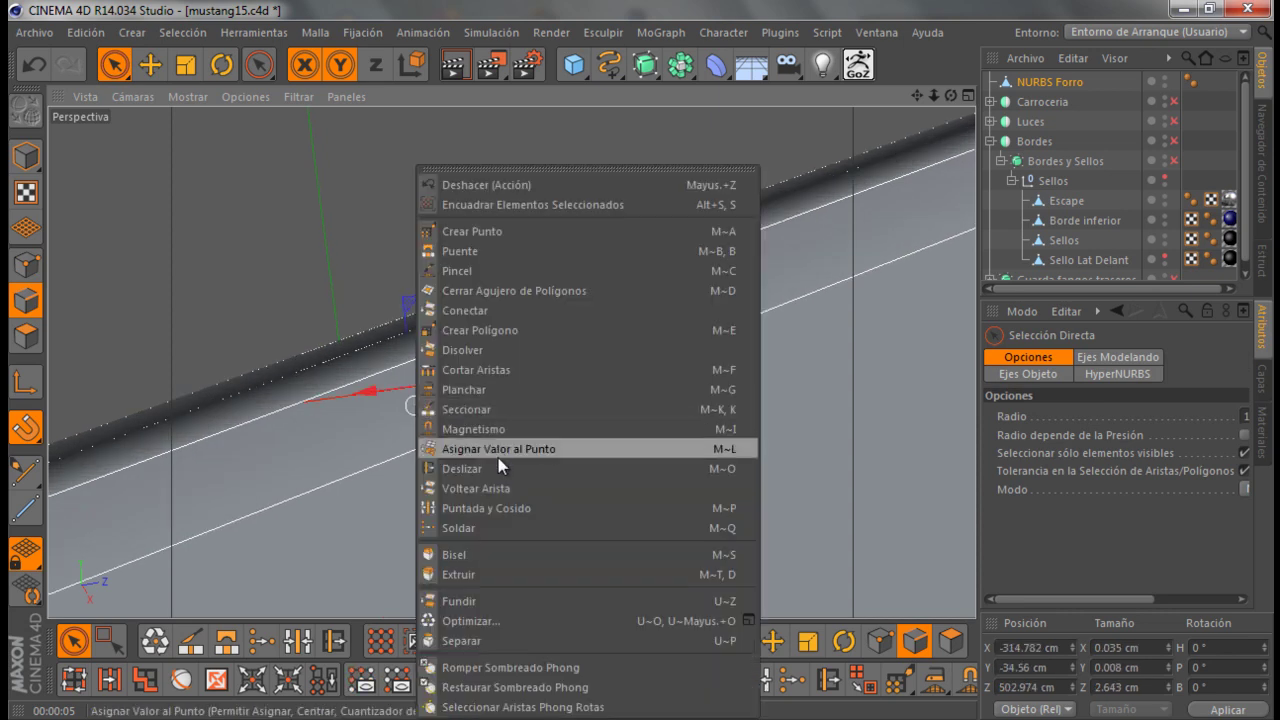
left_click(497, 619)
Switch to point mode, pick a rim point, then deselect all points
mouse_move(948, 96)
left_mouse_down()
mouse_move(641, 362)
mouse_move(808, 251)
left_mouse_up()
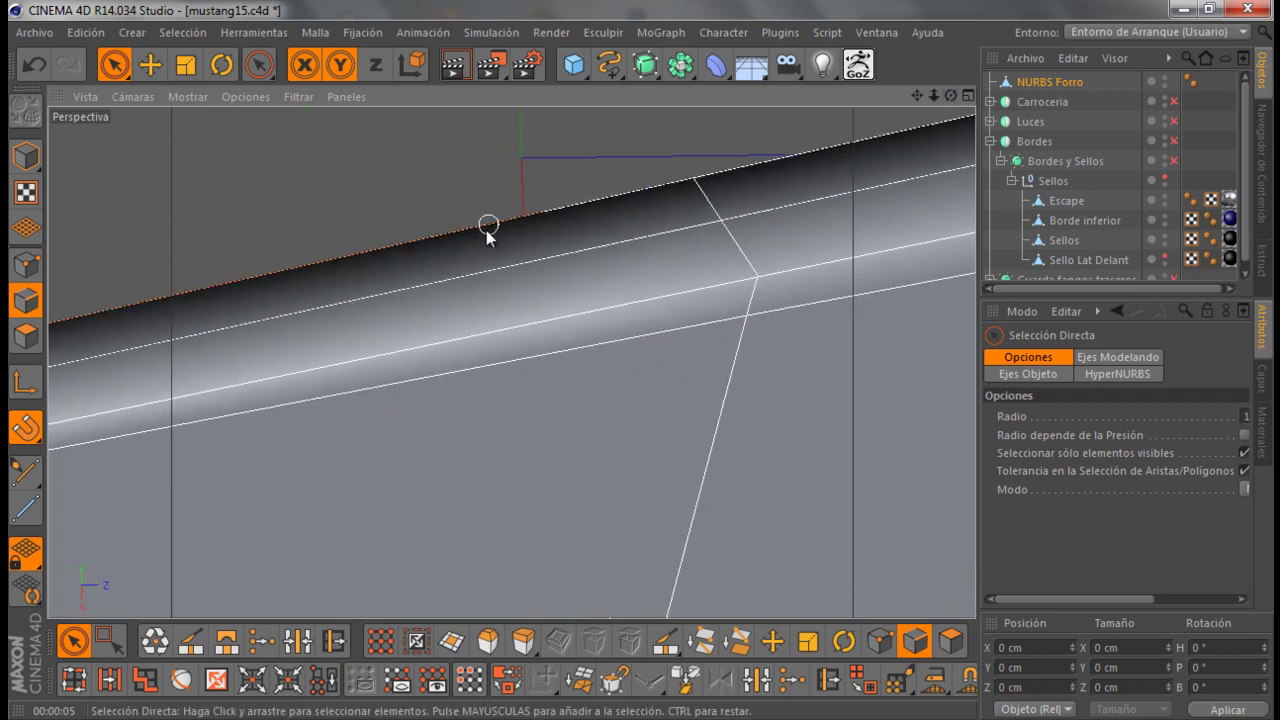
left_click(28, 264)
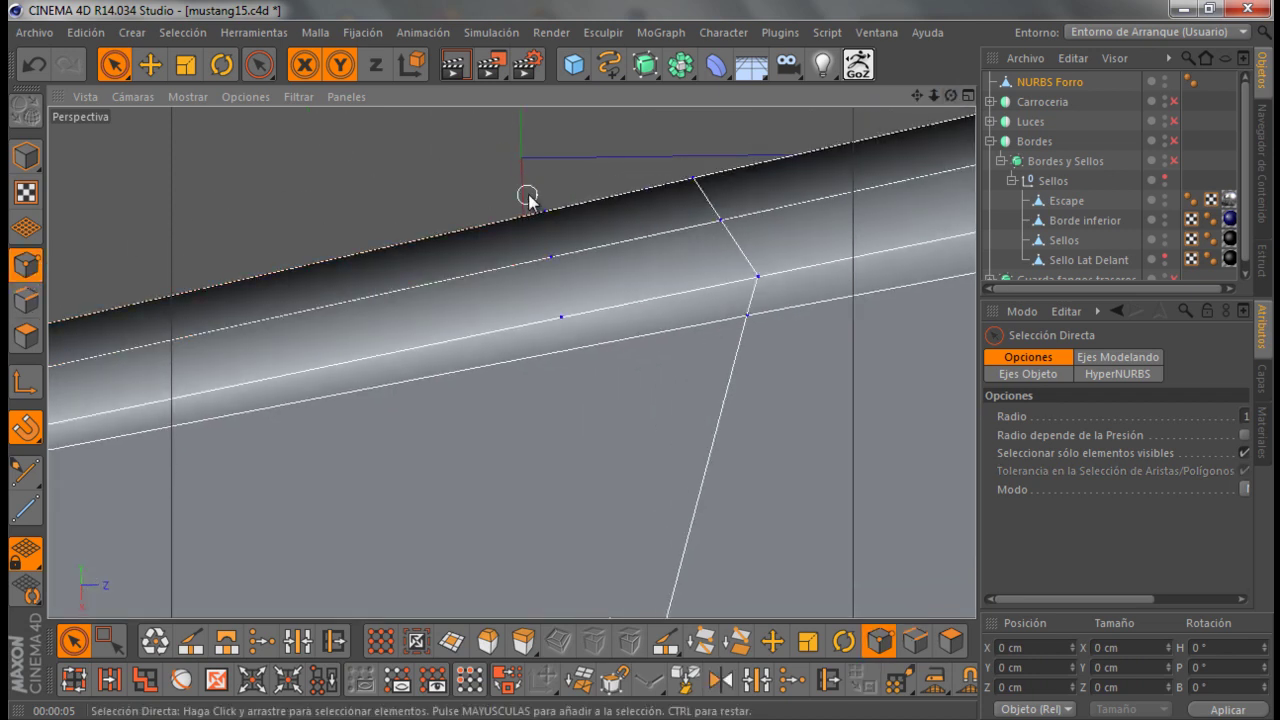
left_click(563, 324)
left_click_drag(642, 360, 638, 362, "alt")
right_click(790, 335)
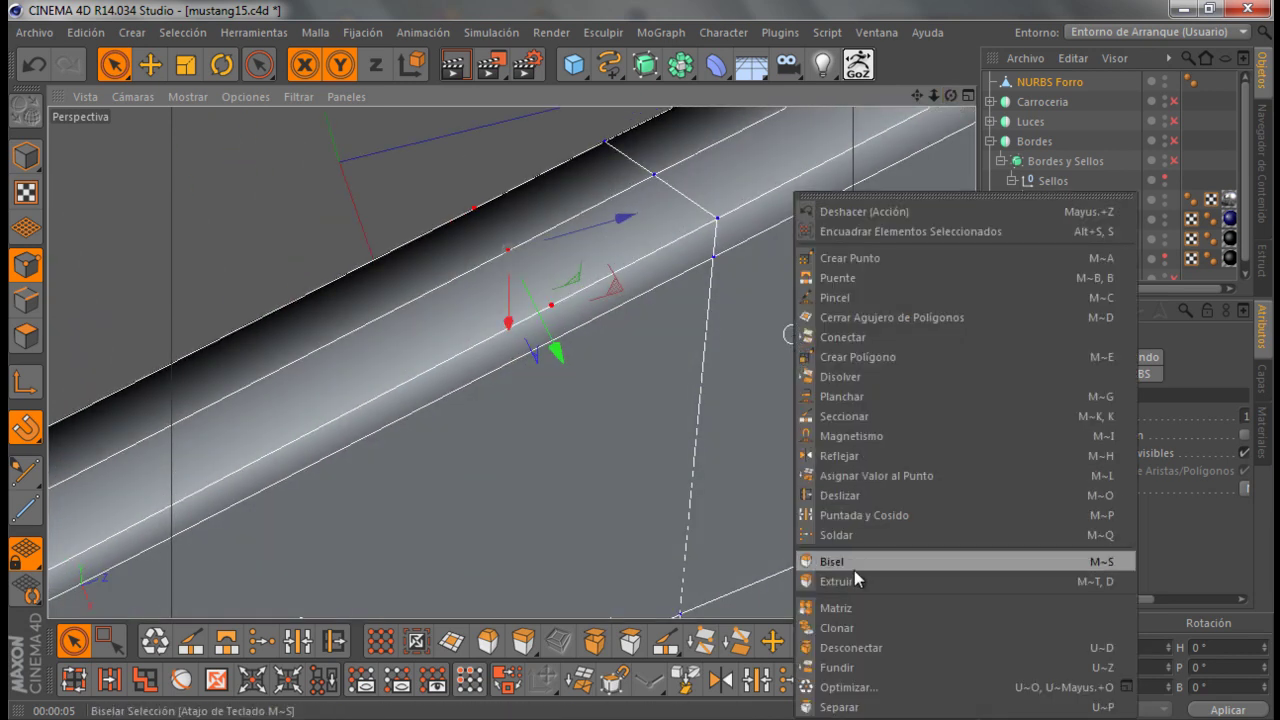
left_click(850, 647)
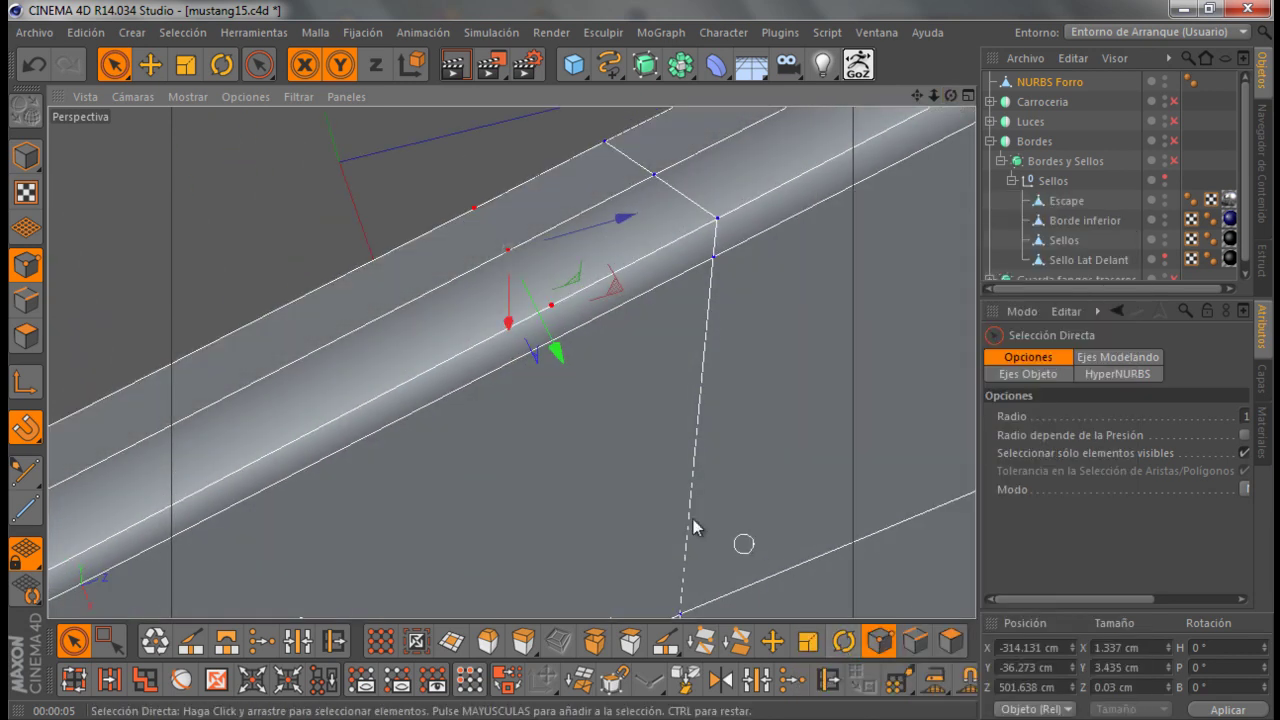
left_click(508, 432)
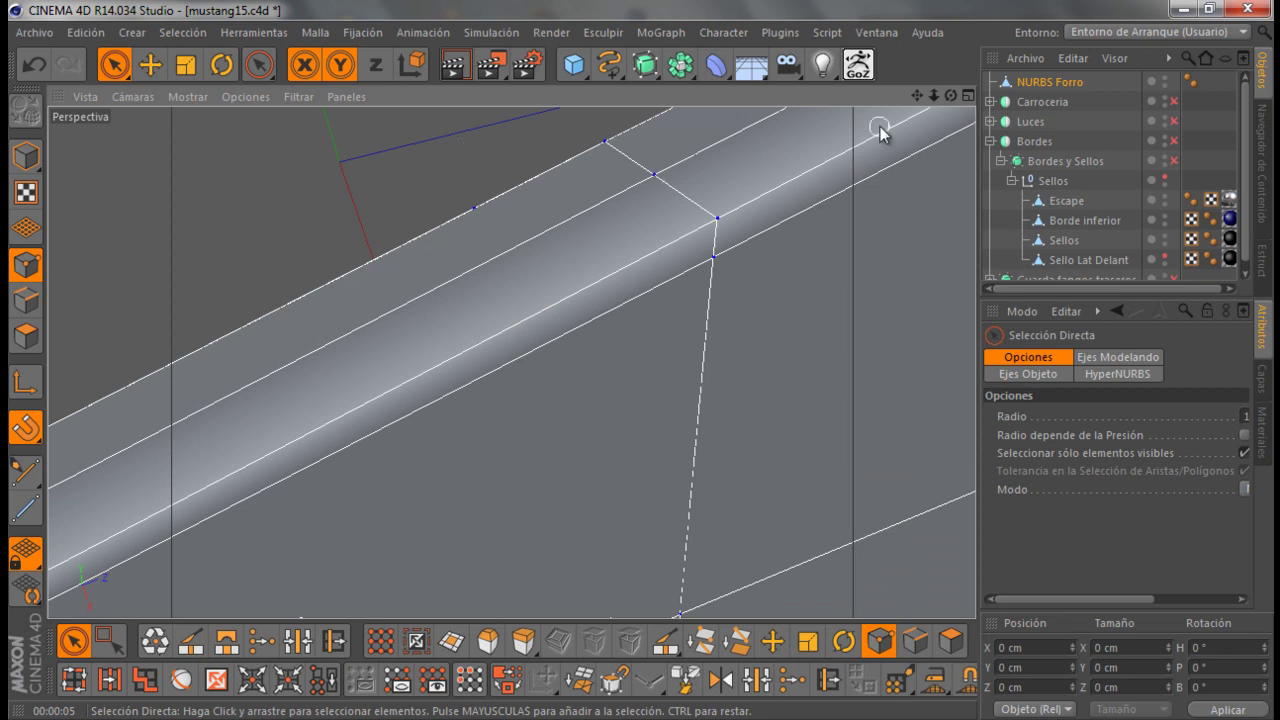
left_click_drag(951, 96, 643, 360)
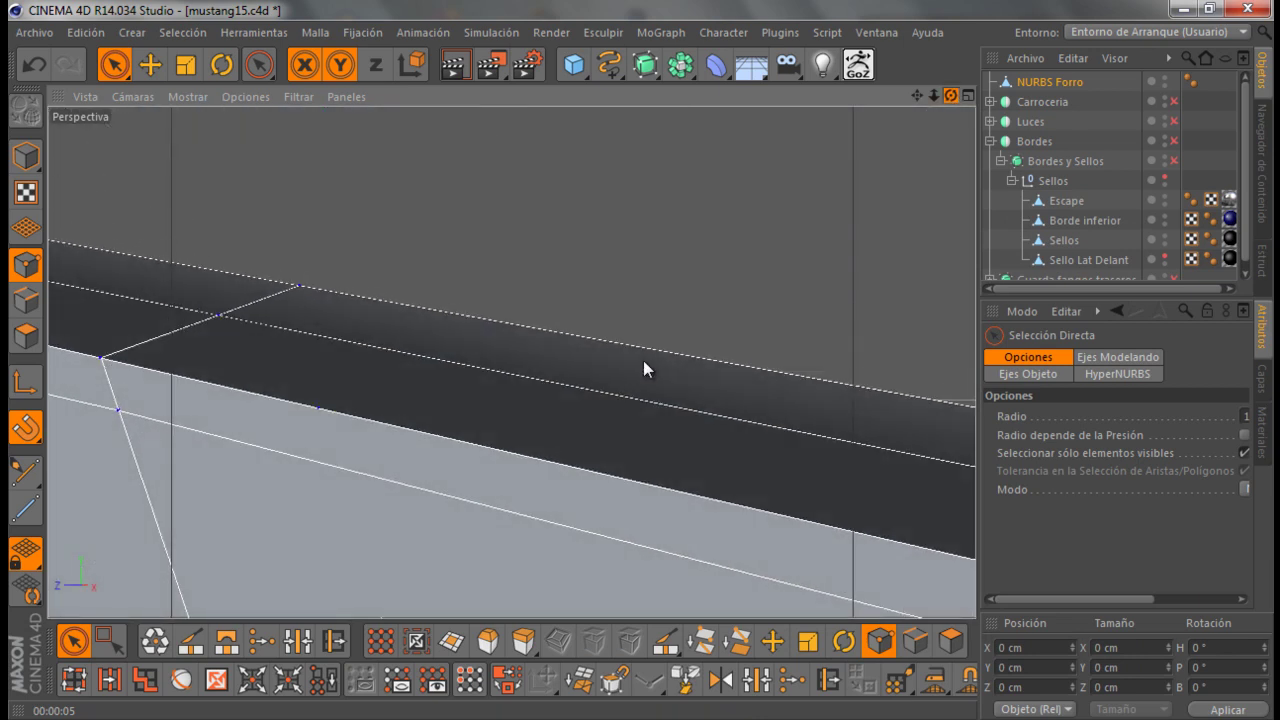
scroll(398, 392, "up", 2)
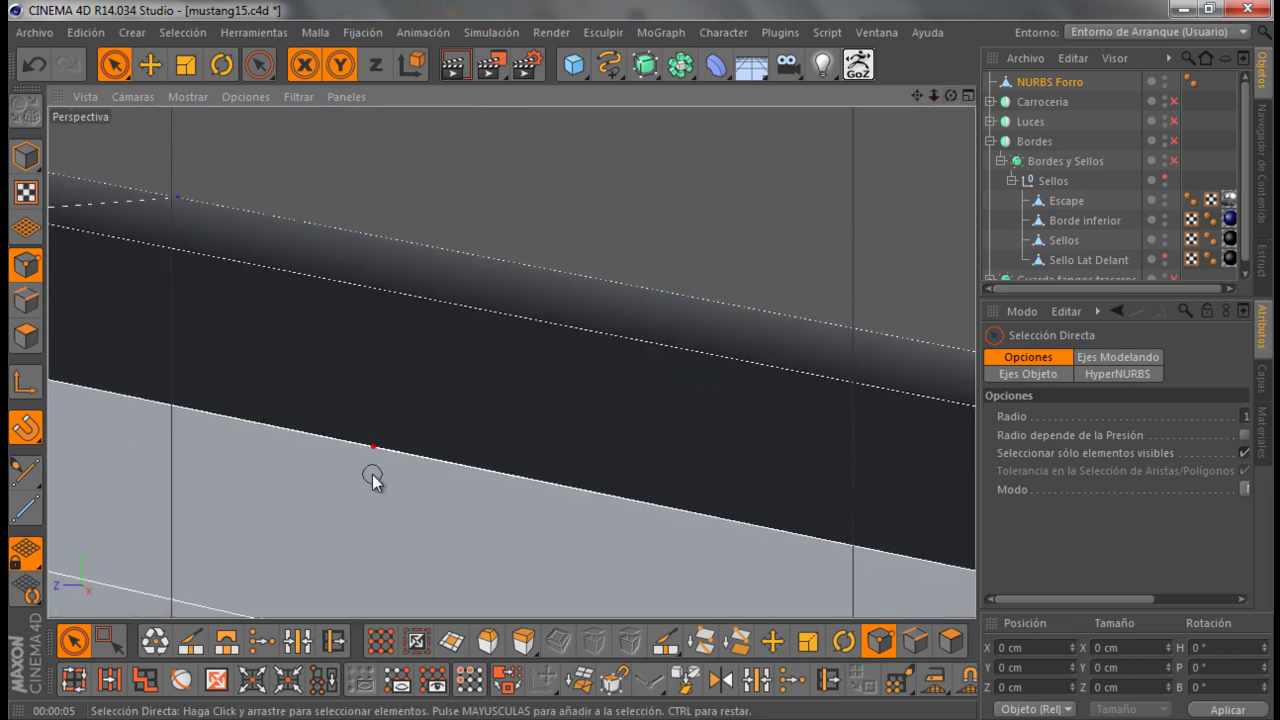
right_click(372, 480)
left_click(467, 629)
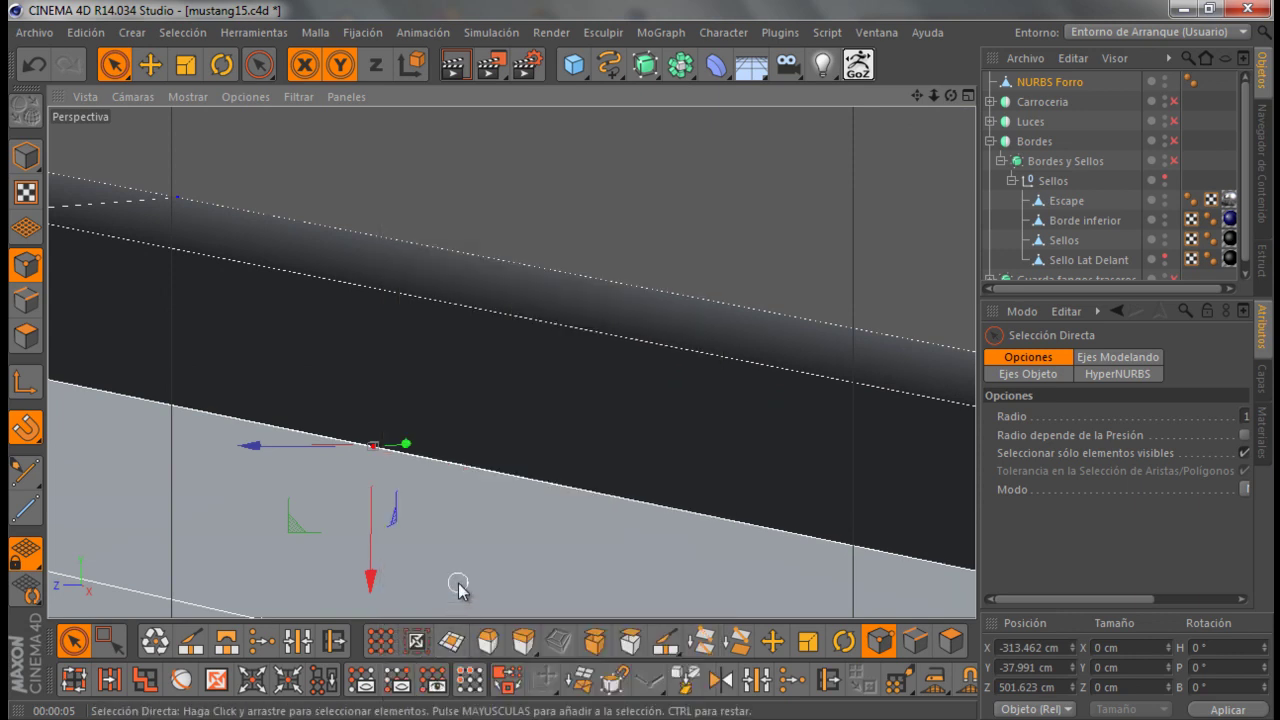
left_click(458, 588)
Orbit and zoom in on the gridded panel's upper edge corner
scroll(400, 414, "down", 2)
scroll(402, 405, "down", 2)
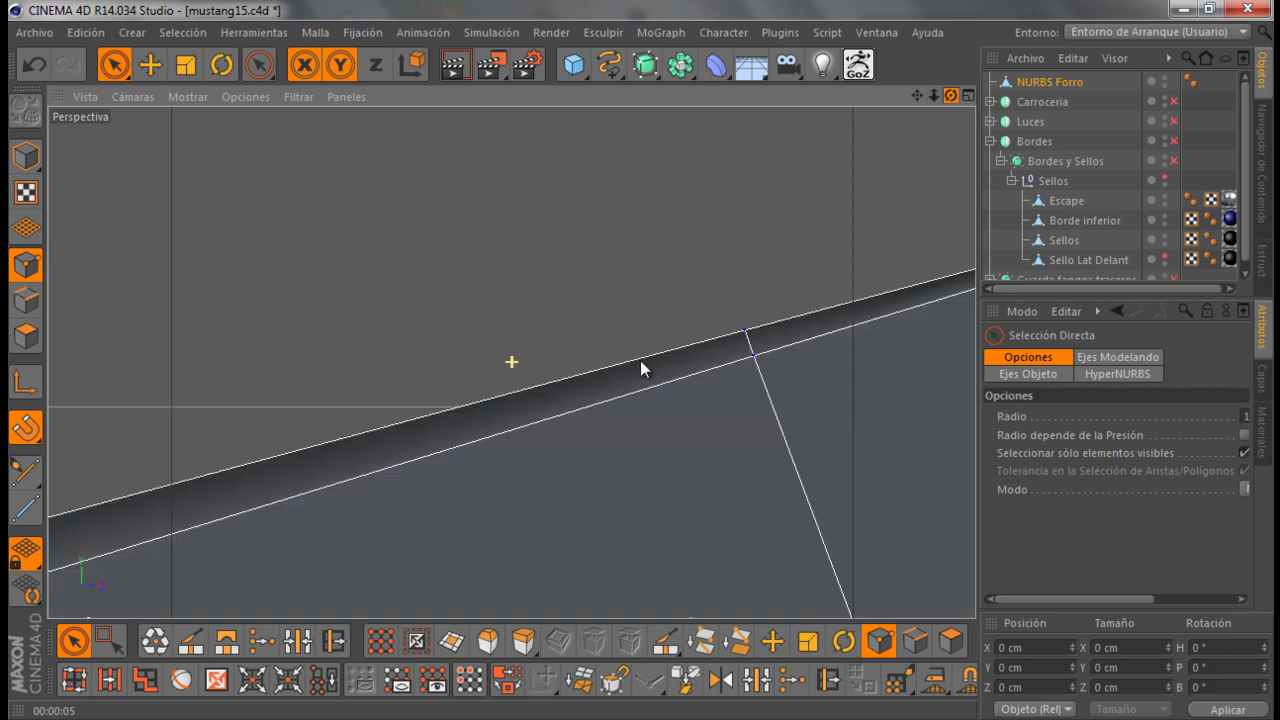
left_click_drag(638, 362, 943, 105)
scroll(640, 418, "up", 2)
scroll(636, 418, "down", 3)
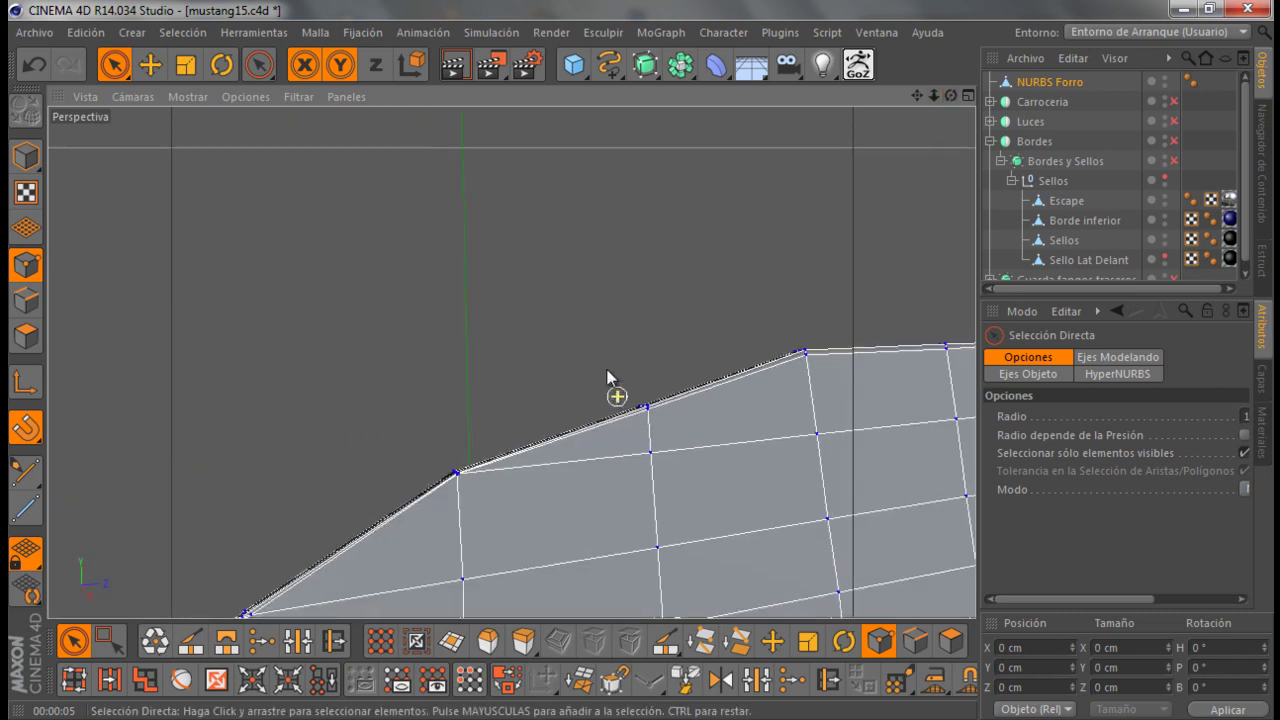
scroll(611, 386, "down", 2)
mouse_move(959, 208)
left_mouse_down("alt")
mouse_move(511, 360)
mouse_move(891, 180)
mouse_move(541, 451)
left_mouse_up("alt")
scroll(541, 451, "up", 1)
scroll(530, 445, "up", 2)
scroll(510, 442, "up", 1)
scroll(495, 440, "up", 1)
scroll(493, 440, "up", 1)
scroll(480, 431, "up", 1)
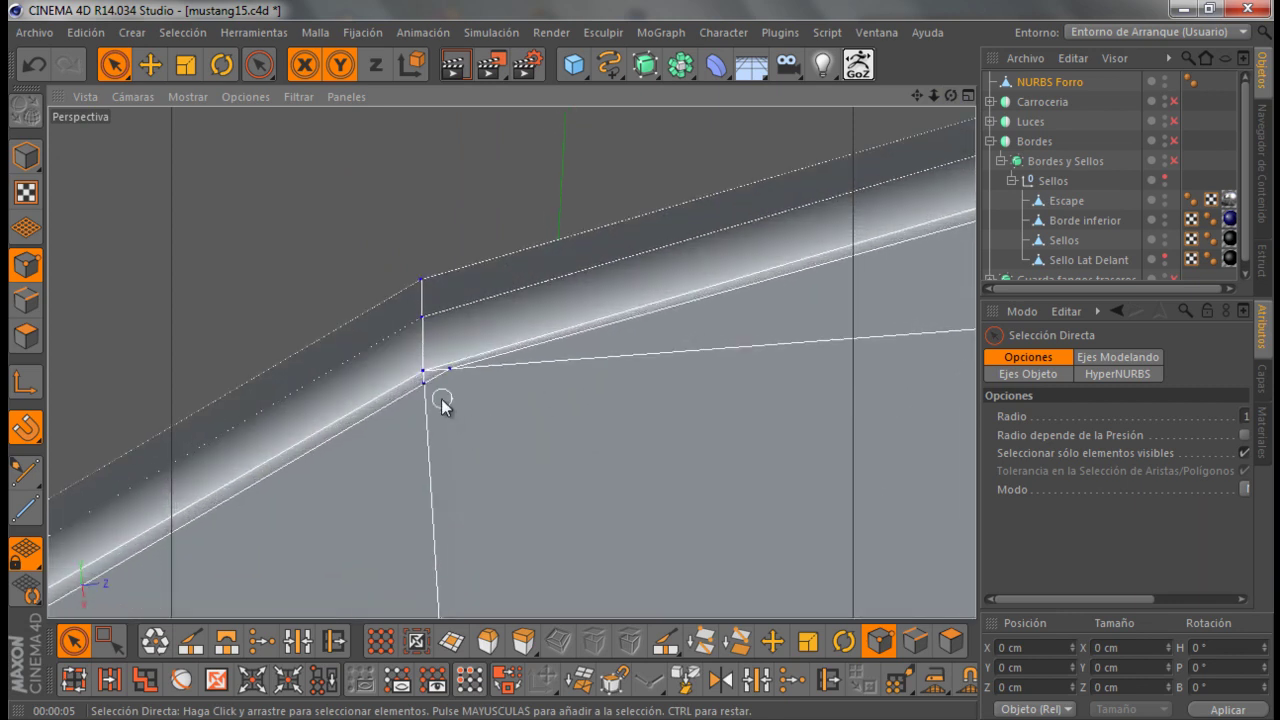
scroll(443, 400, "up", 1)
scroll(423, 366, "up", 1)
scroll(509, 316, "down", 1)
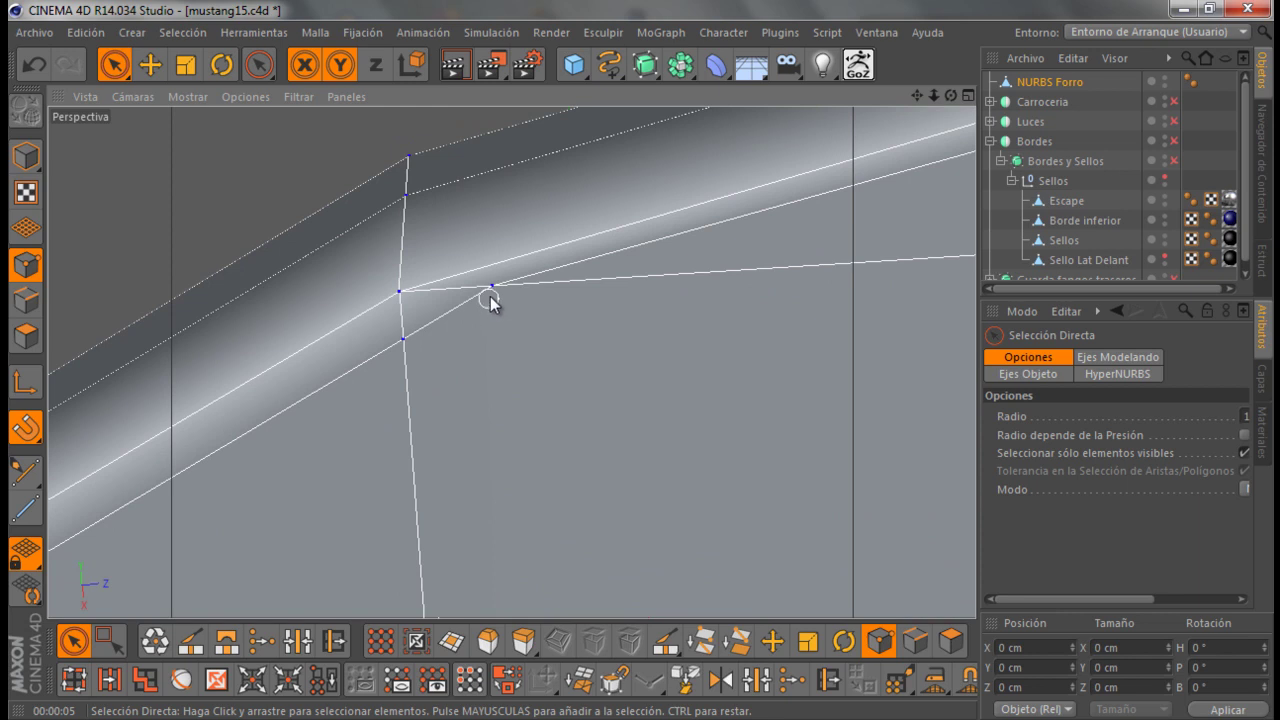
Weld (Soldar) the stray red vertex into the neighbouring corner vertex
right_click(486, 358)
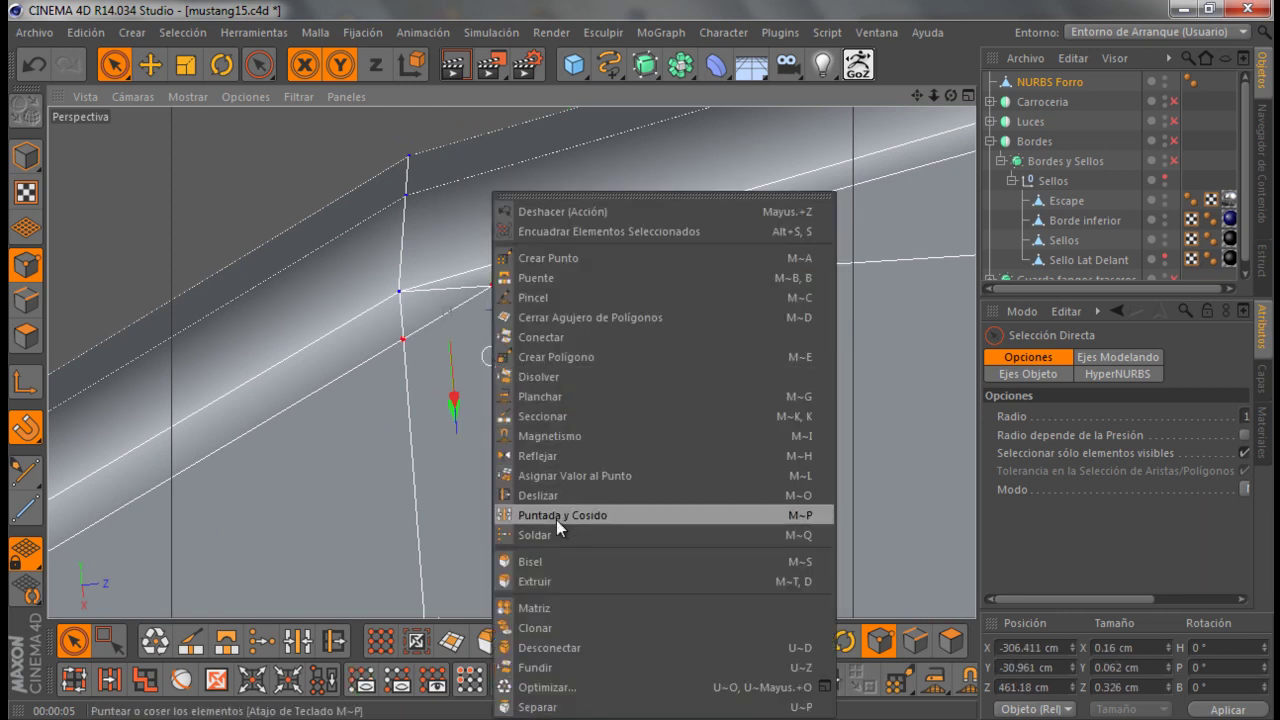
left_click(560, 530)
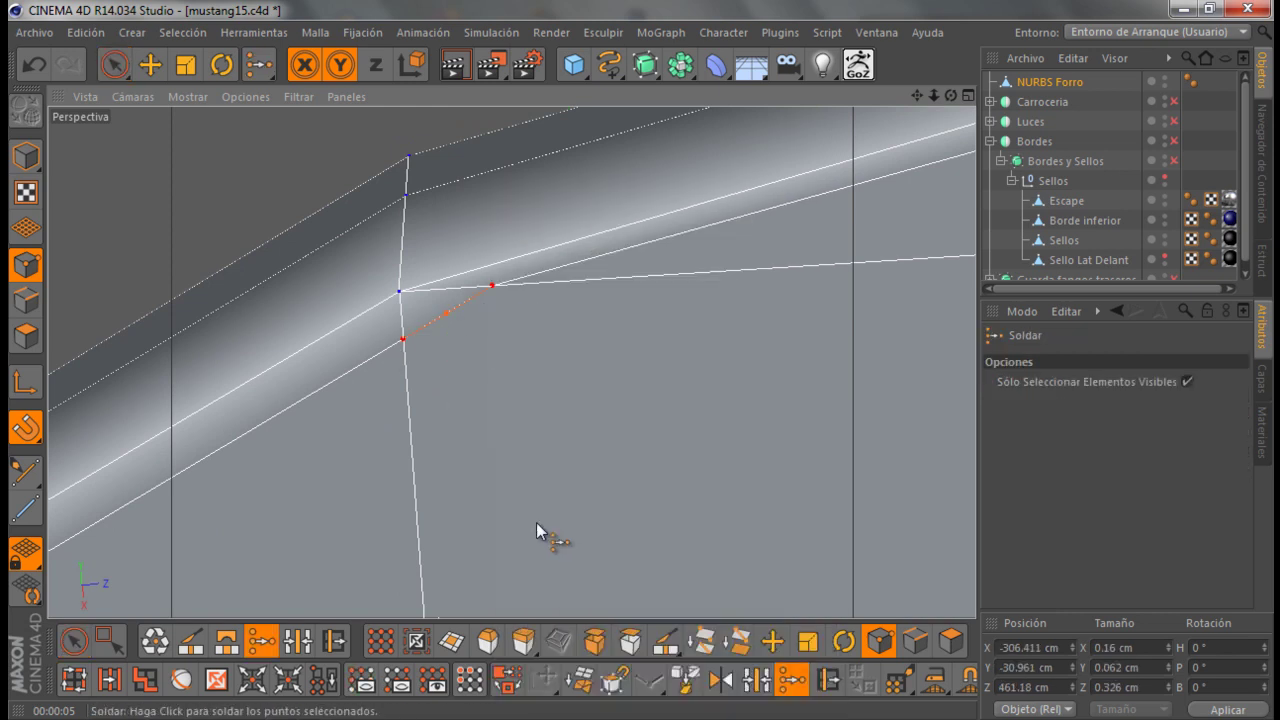
left_click(405, 345)
scroll(560, 295, "down", 2)
scroll(621, 295, "down", 1)
scroll(621, 295, "down", 1)
scroll(692, 262, "down", 1)
scroll(705, 240, "down", 1)
scroll(712, 232, "down", 2)
scroll(716, 233, "down", 1)
scroll(420, 427, "up", 2)
scroll(400, 428, "up", 1)
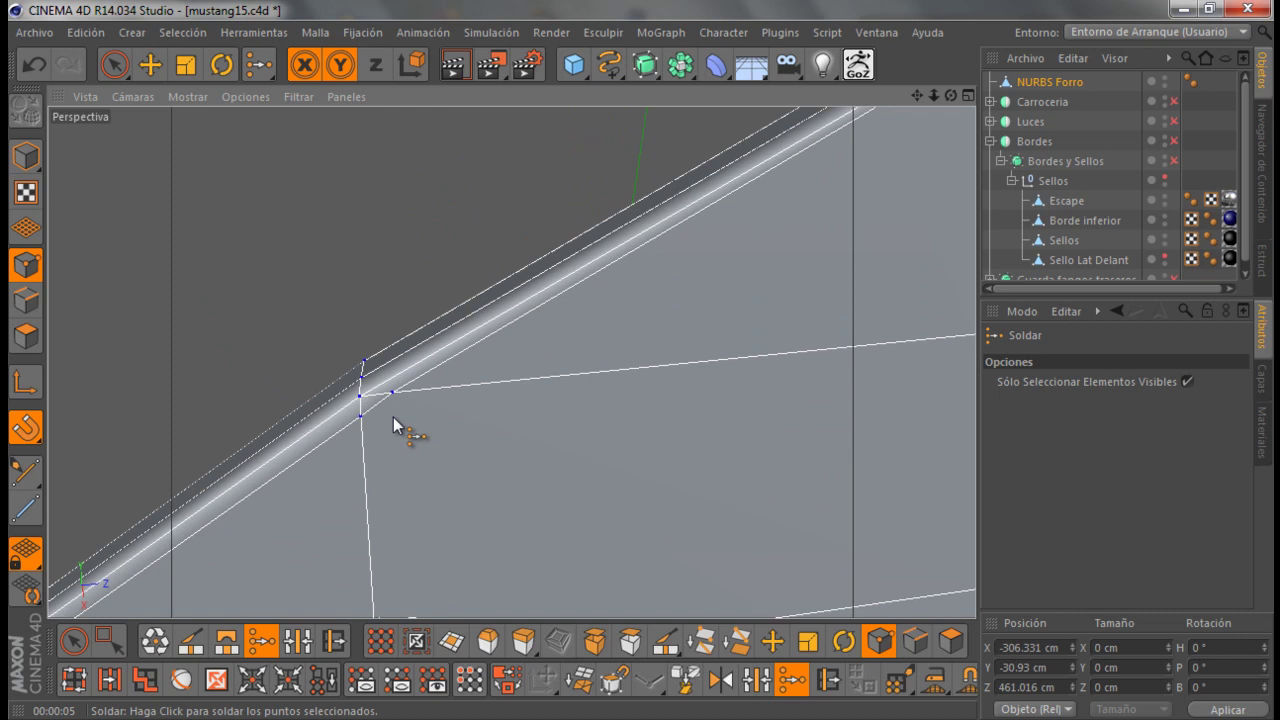
scroll(386, 463, "down", 2)
scroll(349, 494, "up", 2)
scroll(580, 375, "down", 2)
scroll(400, 506, "down", 2)
scroll(349, 523, "up", 3)
scroll(354, 514, "up", 1)
scroll(315, 507, "down", 3)
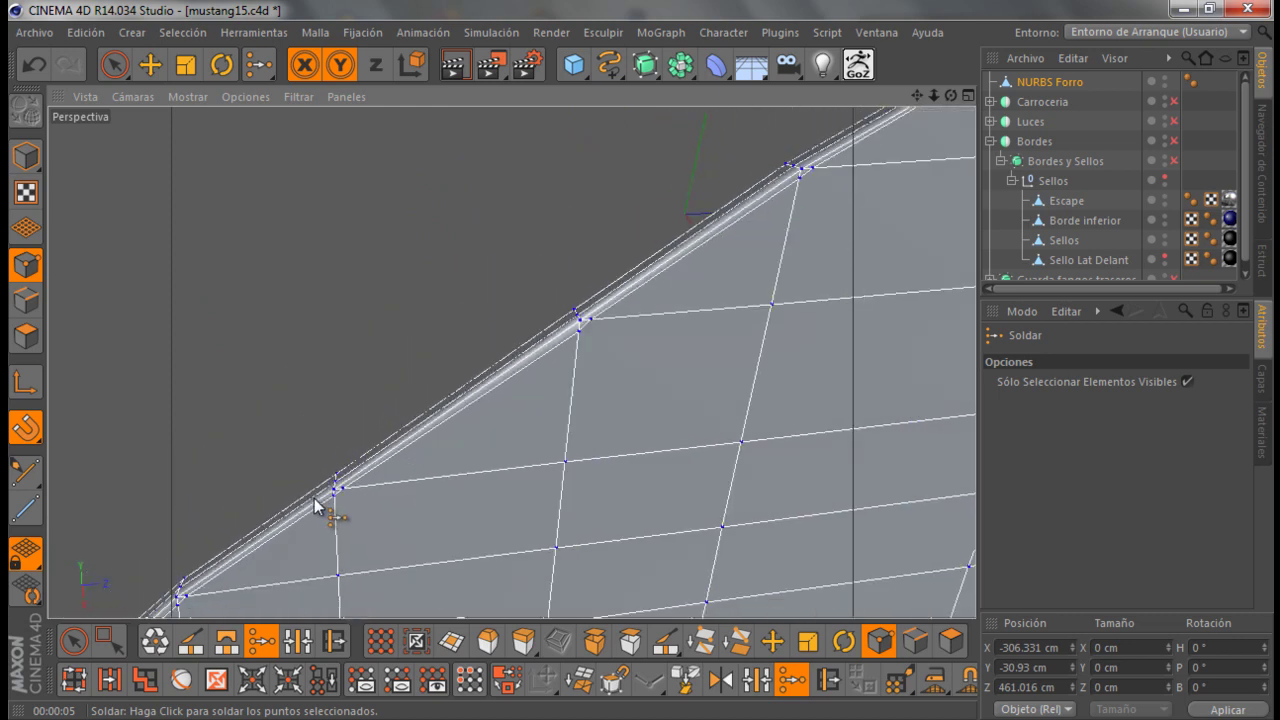
scroll(420, 400, "down", 2)
scroll(560, 345, "up", 2)
scroll(500, 366, "up", 2)
scroll(491, 360, "up", 1)
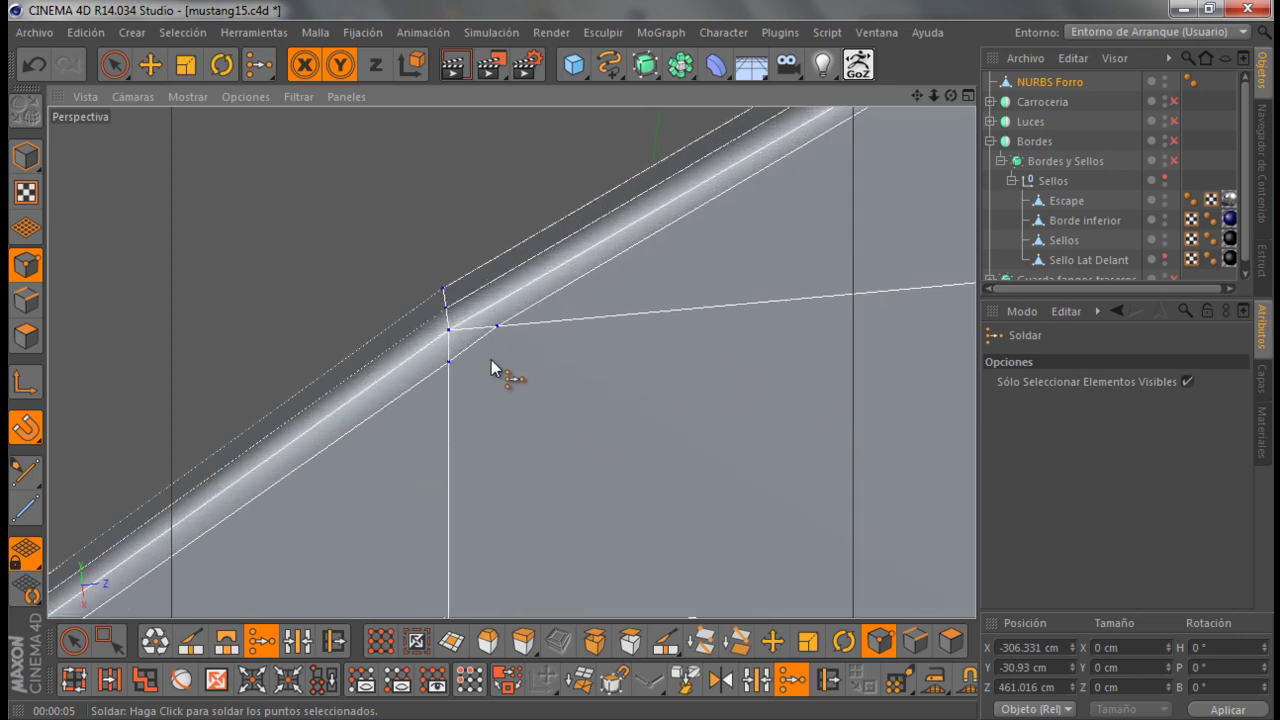
scroll(491, 360, "up", 1)
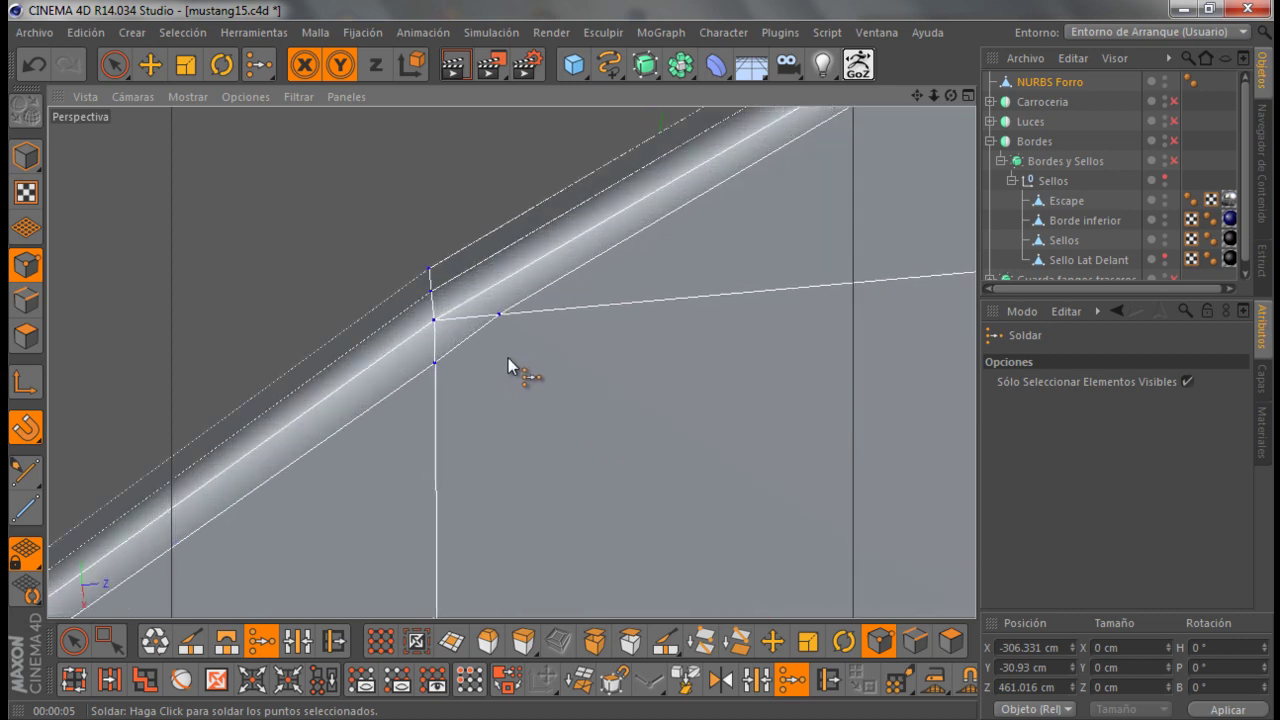
Select two more points and weld them into one with Soldar
left_click(114, 64)
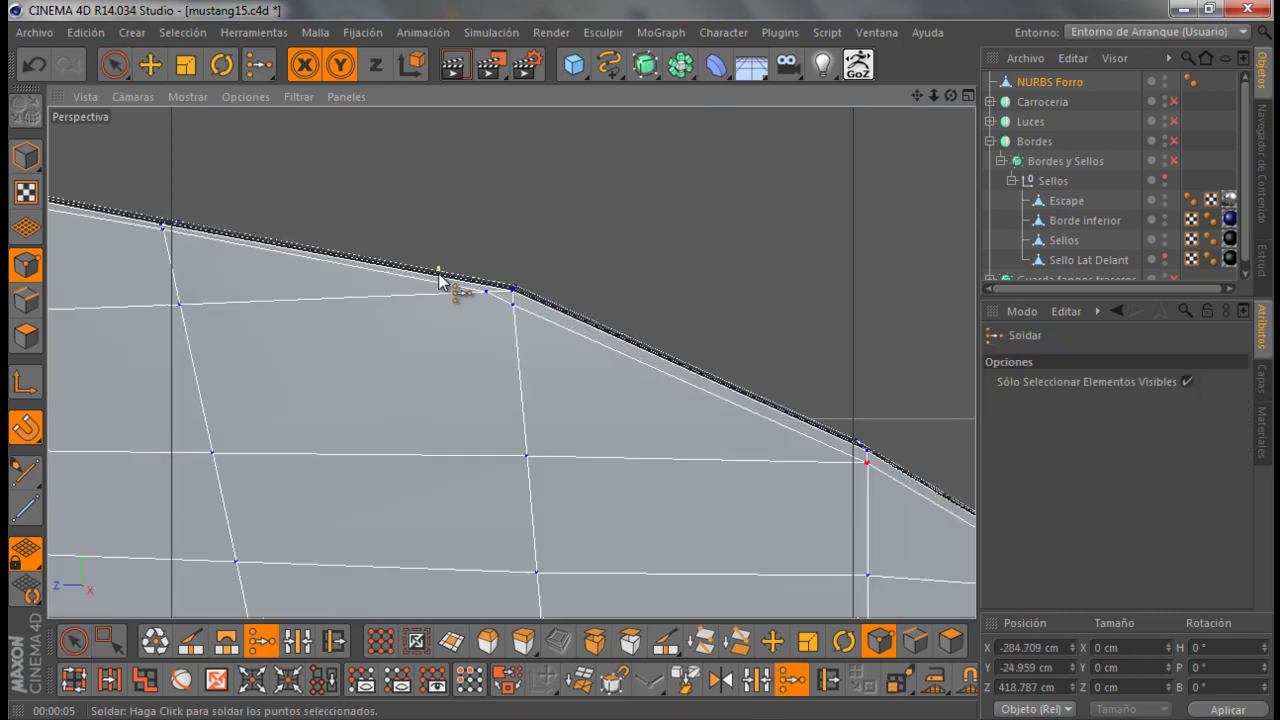
left_click(118, 66)
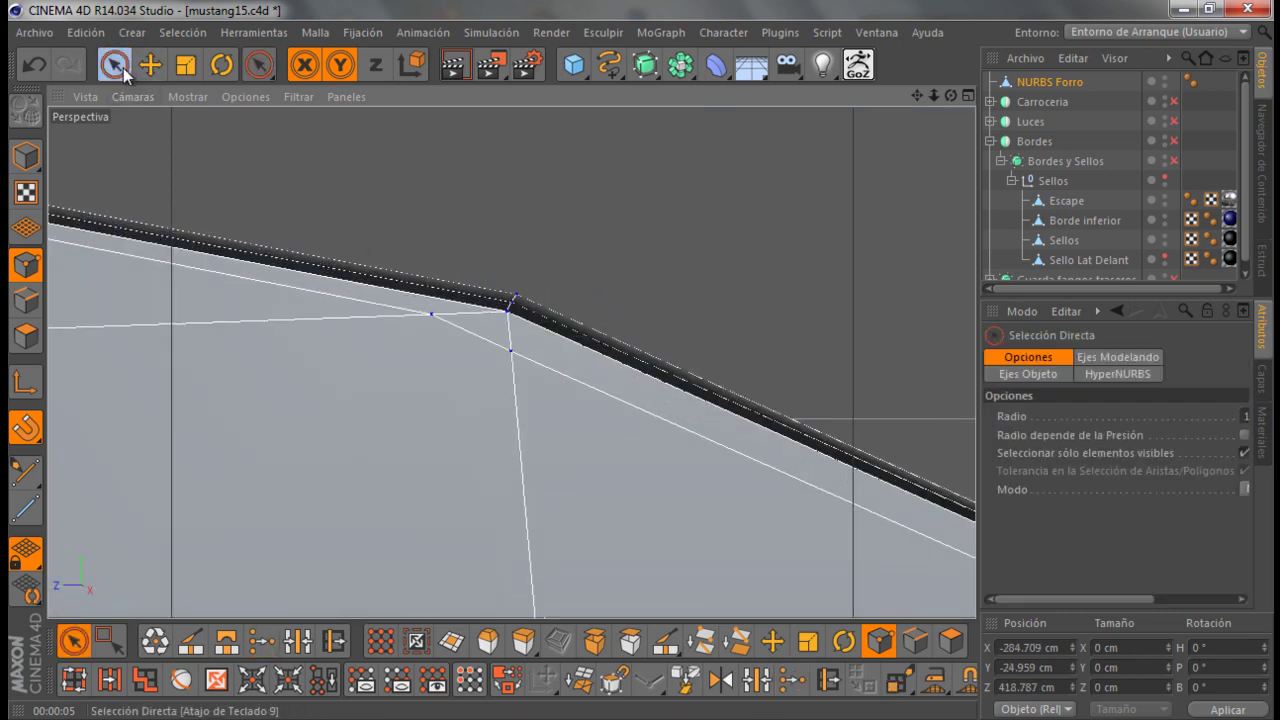
left_click(525, 350, "shift")
right_click(531, 368)
left_click(578, 533)
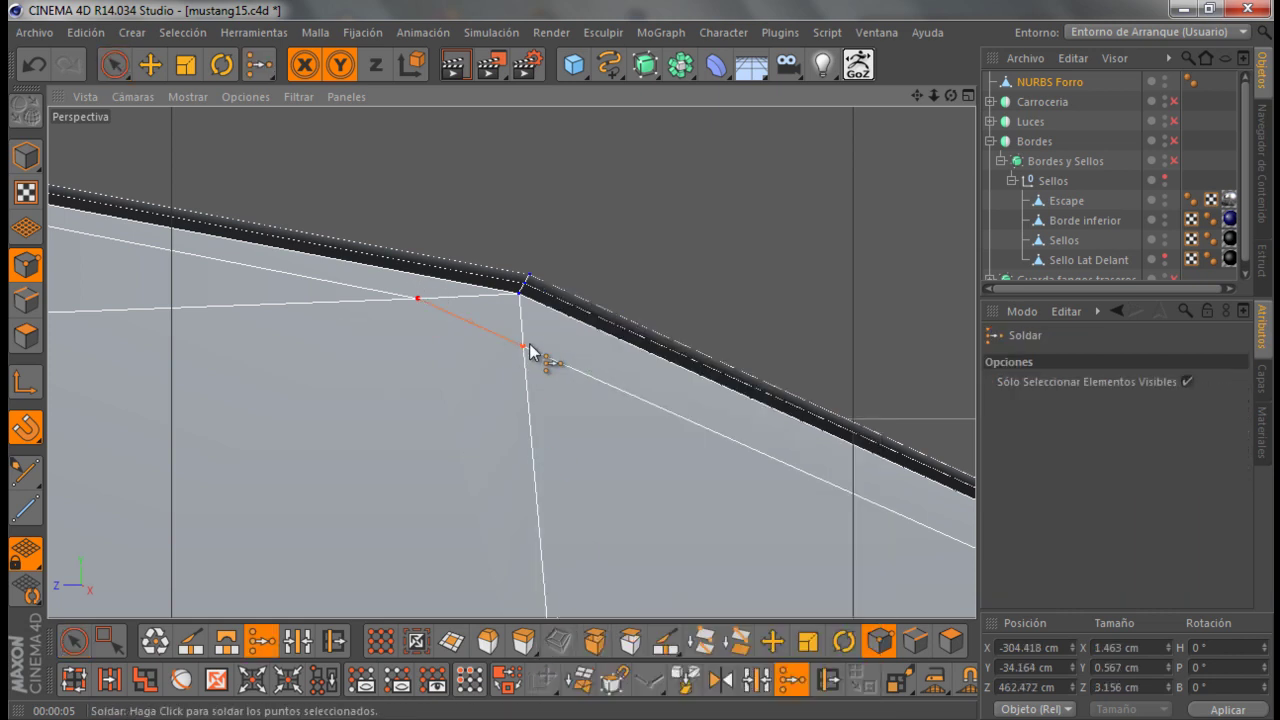
left_click(525, 350)
scroll(528, 428, "down", 3)
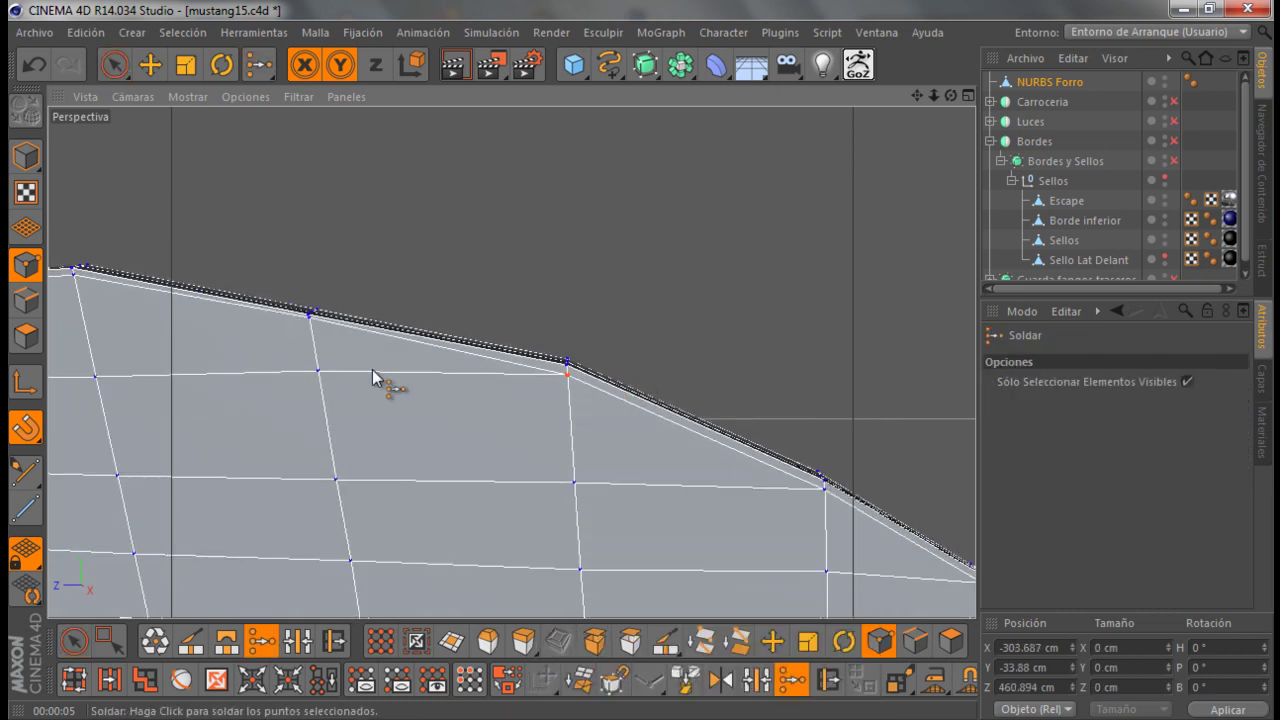
scroll(266, 309, "down", 2)
scroll(408, 337, "up", 4)
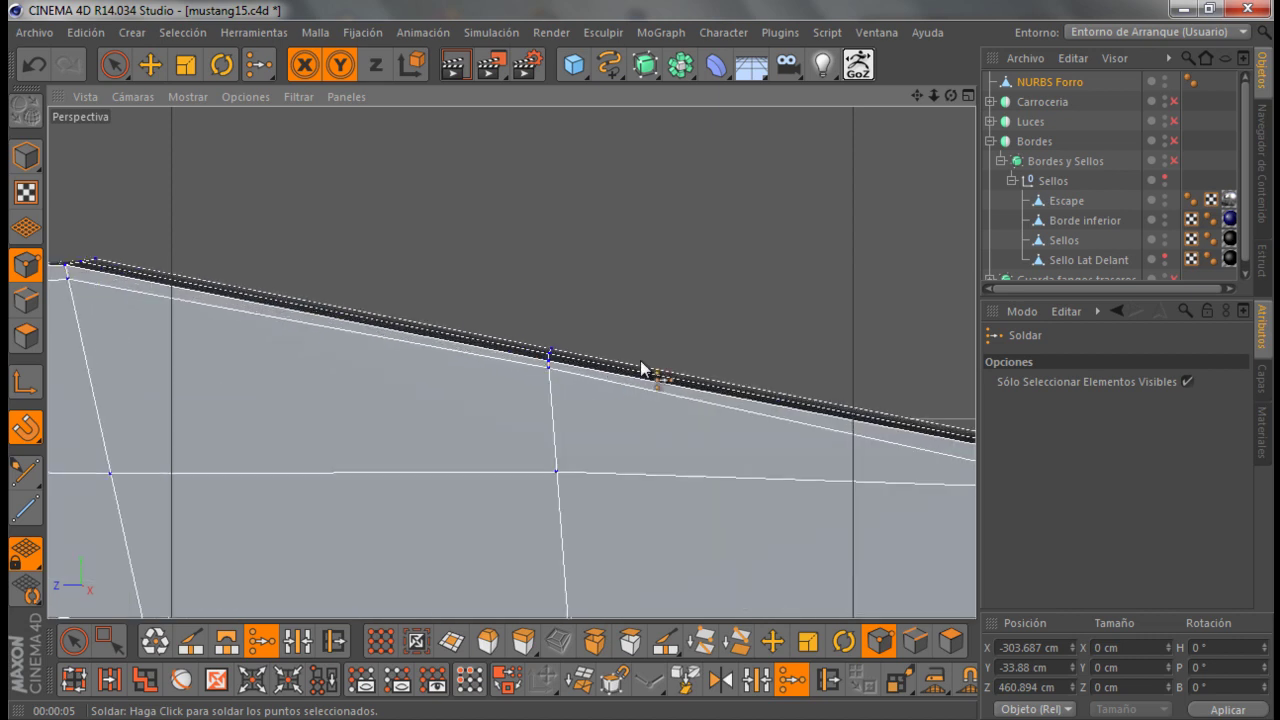
Orbit and zoom out to check the panel grid at an angle
left_click_drag(642, 370, 718, 258, "alt")
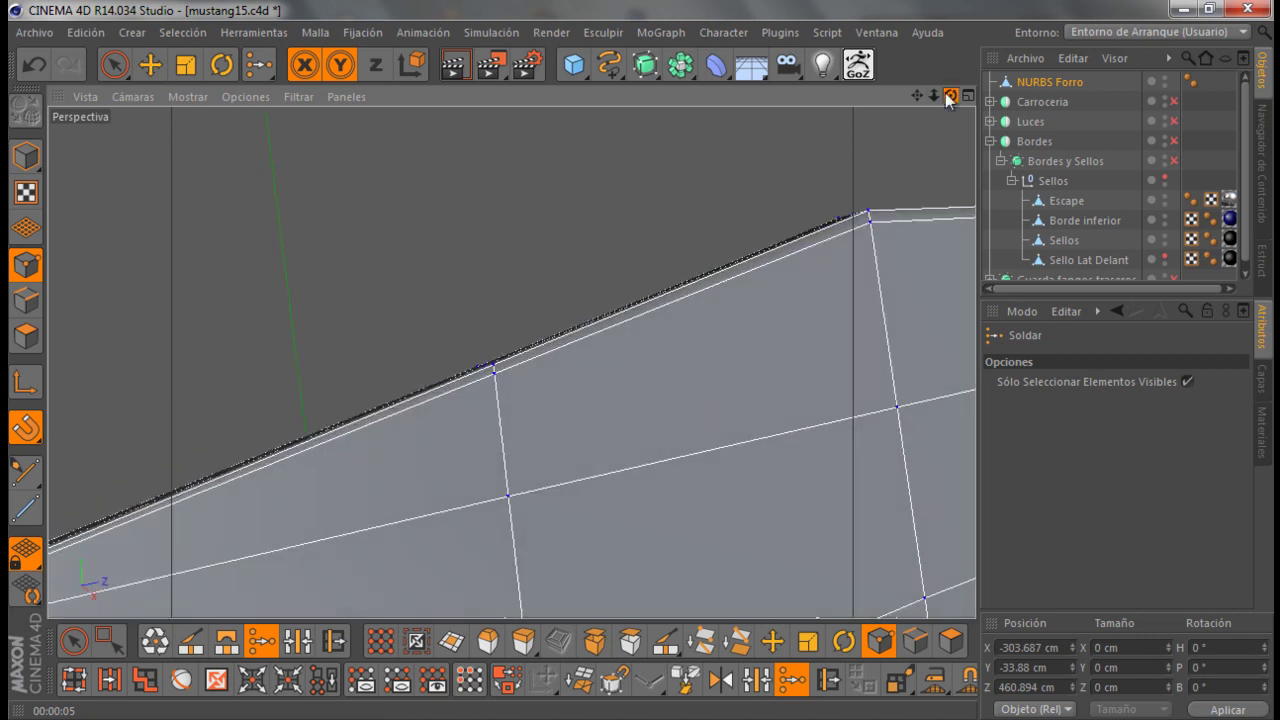
scroll(712, 272, "down", 1)
scroll(640, 351, "down", 1)
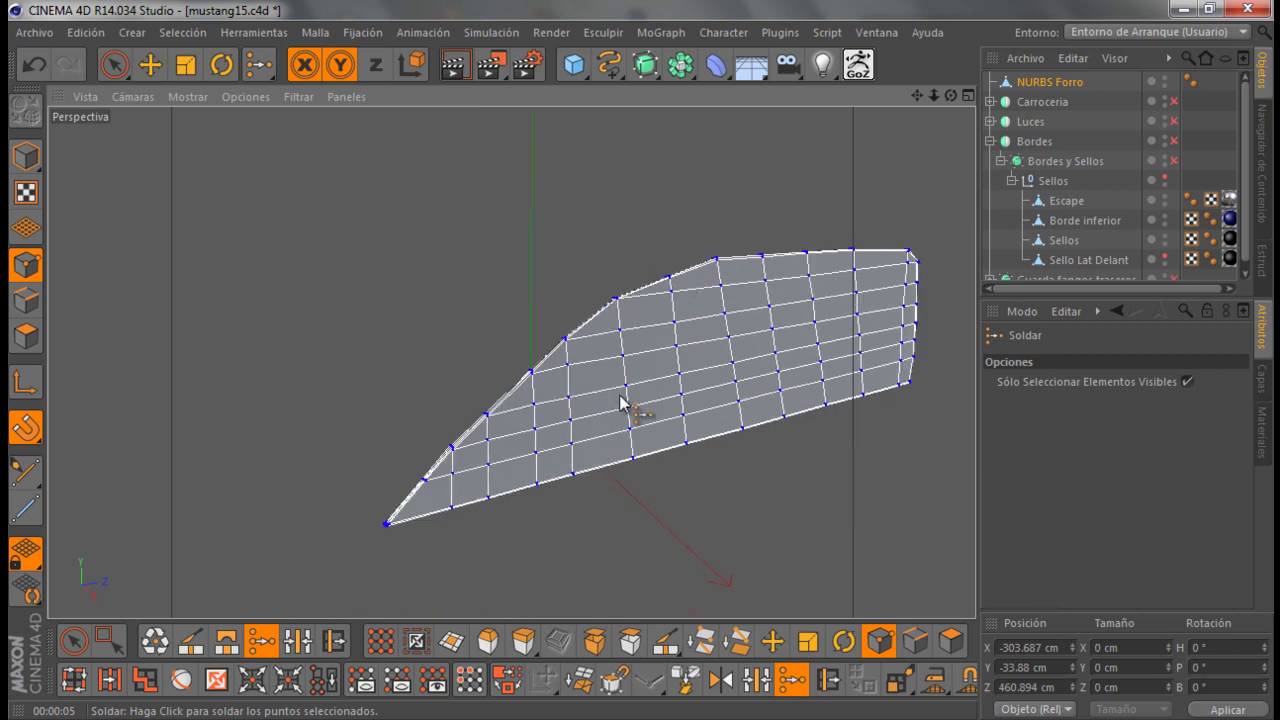
scroll(623, 400, "up", 2)
scroll(560, 400, "up", 1)
scroll(500, 309, "down", 1)
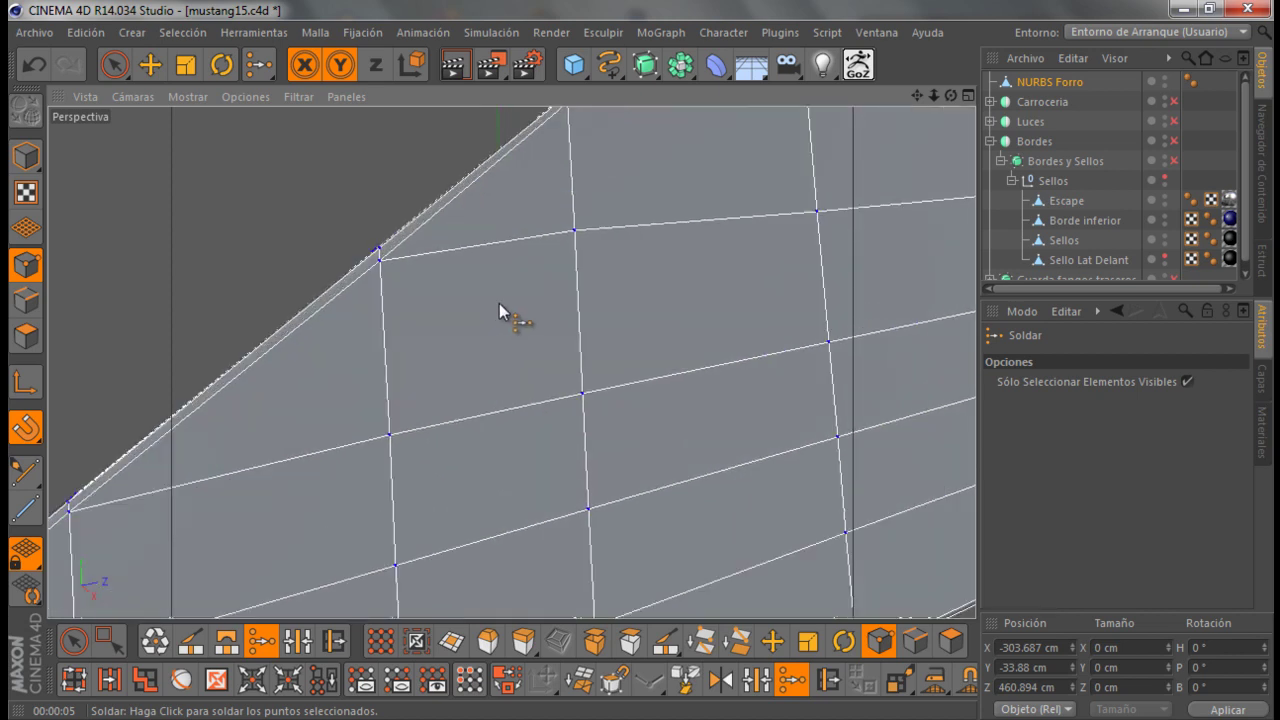
scroll(629, 266, "down", 2)
scroll(491, 323, "down", 1)
scroll(442, 350, "down", 1)
scroll(500, 330, "down", 1)
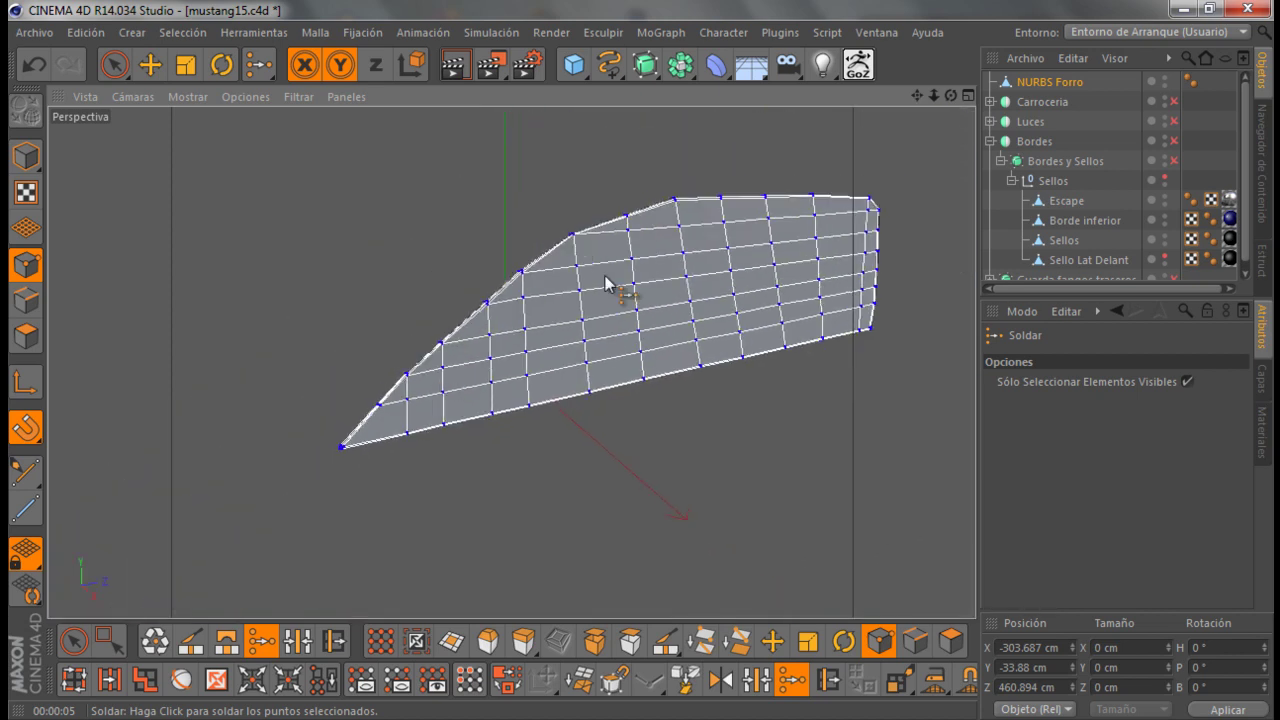
scroll(614, 286, "up", 2)
scroll(600, 286, "down", 2)
scroll(700, 260, "up", 2)
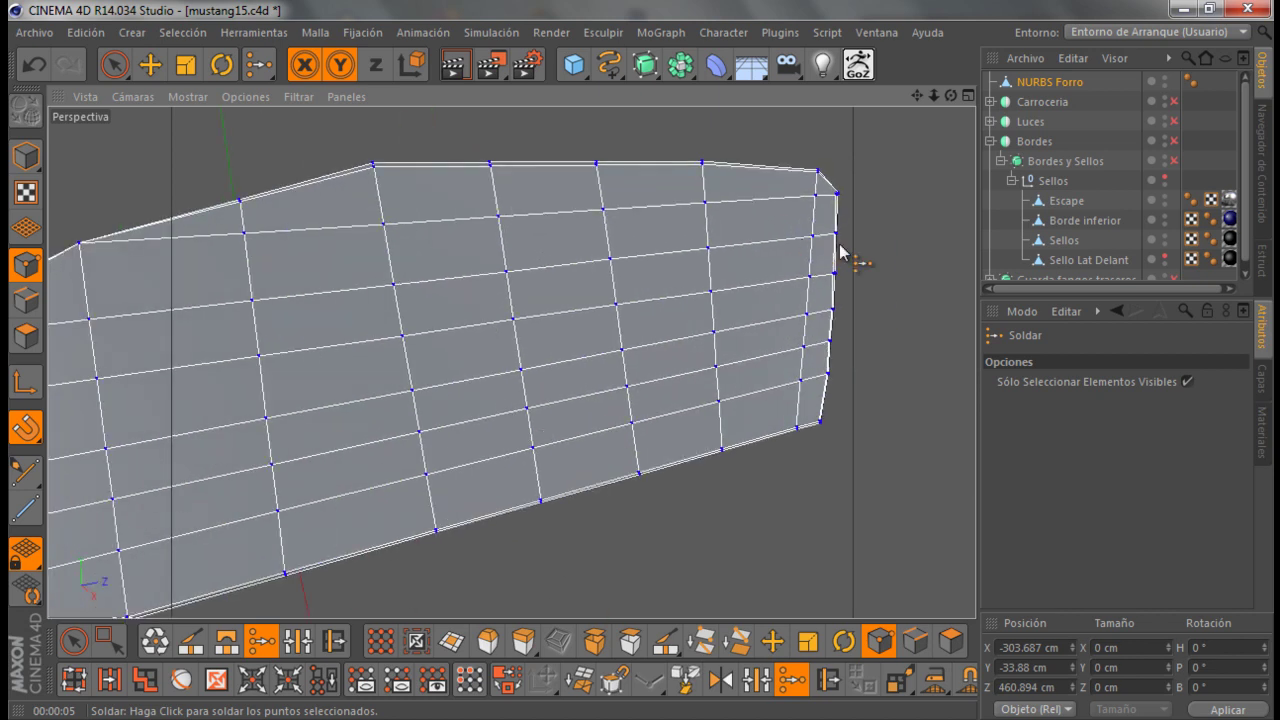
scroll(848, 252, "down", 2)
scroll(680, 371, "up", 1)
scroll(700, 350, "down", 2)
scroll(720, 340, "down", 1)
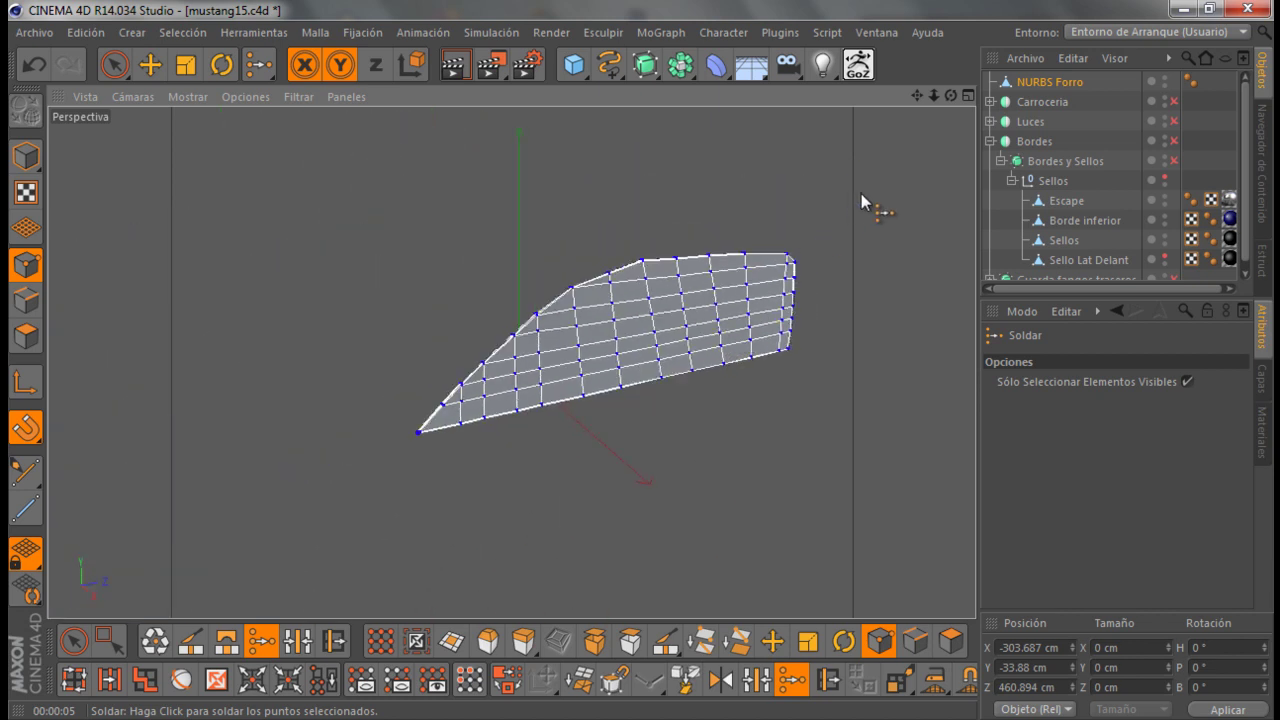
Rename NURBS Forro to 'Vidrio lateral' in the Object Manager
double_click(1074, 83)
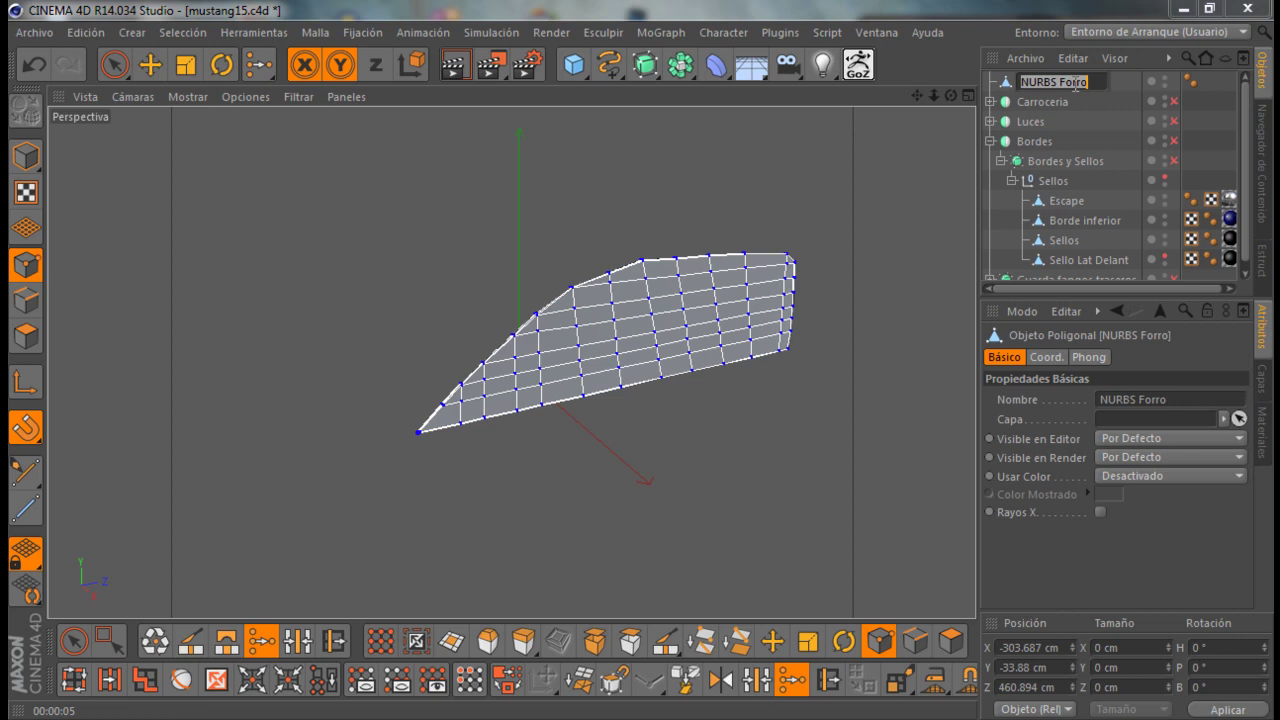
type("Vidrio lateral")
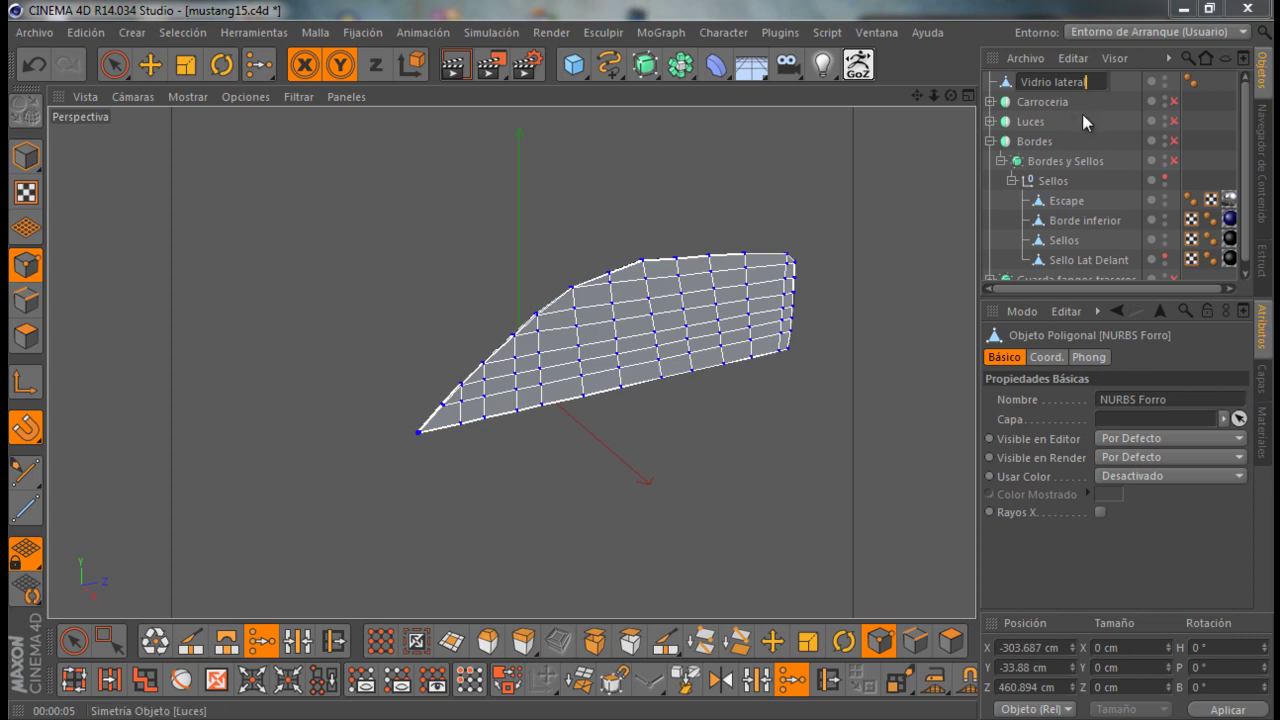
key("Return")
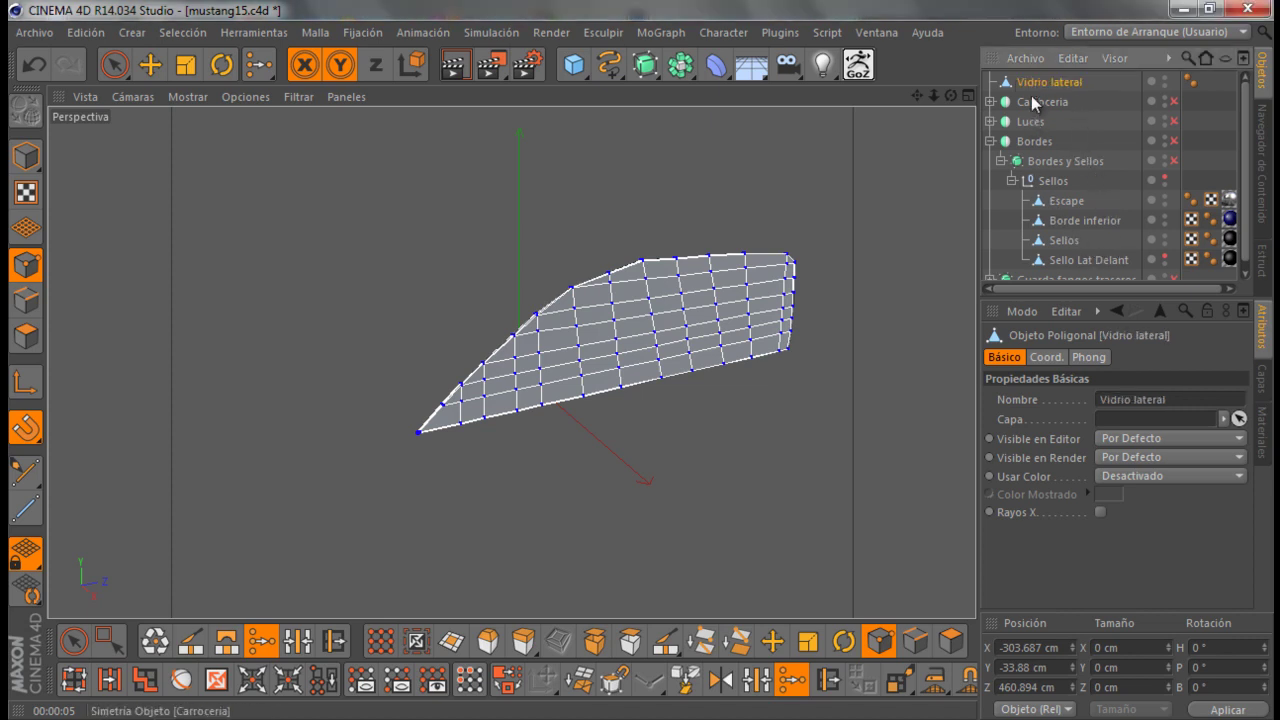
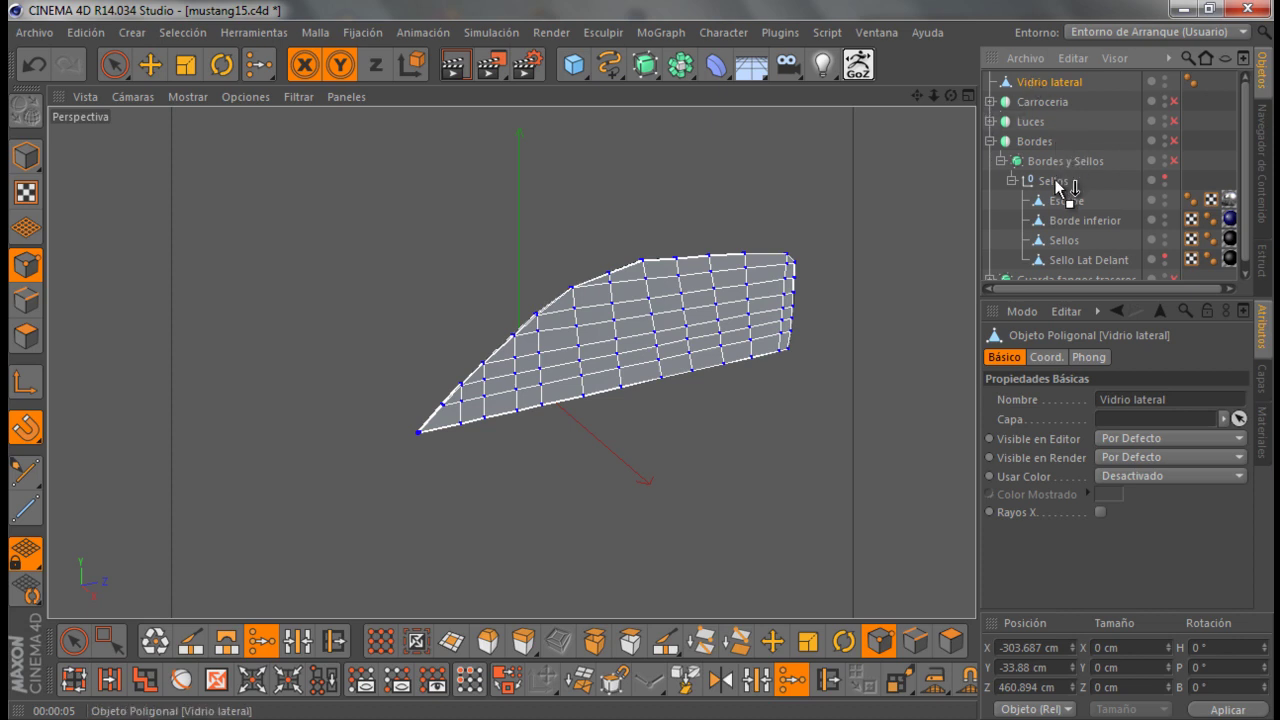
Move Vidrio lateral into the Sellos group and re-enable the Bordes and Bordes y Sellos groups
left_click_drag(1060, 185, 1058, 188)
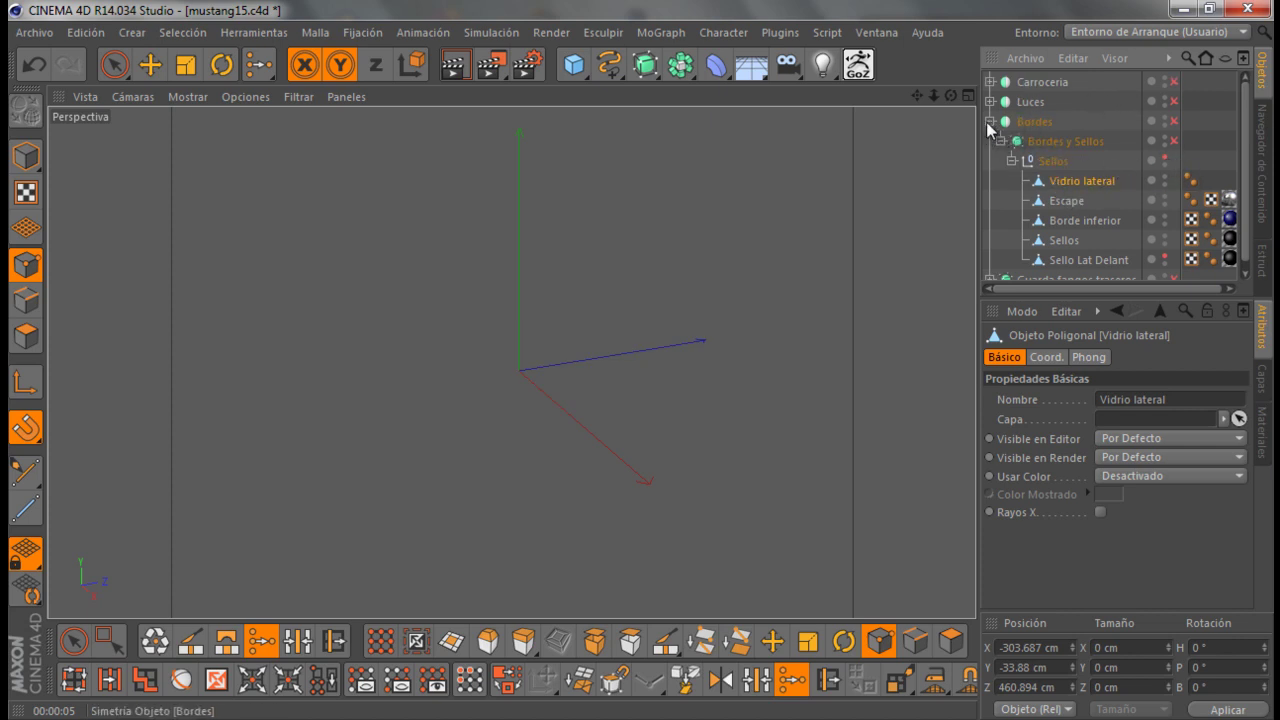
left_click(1175, 119)
left_click(1175, 141)
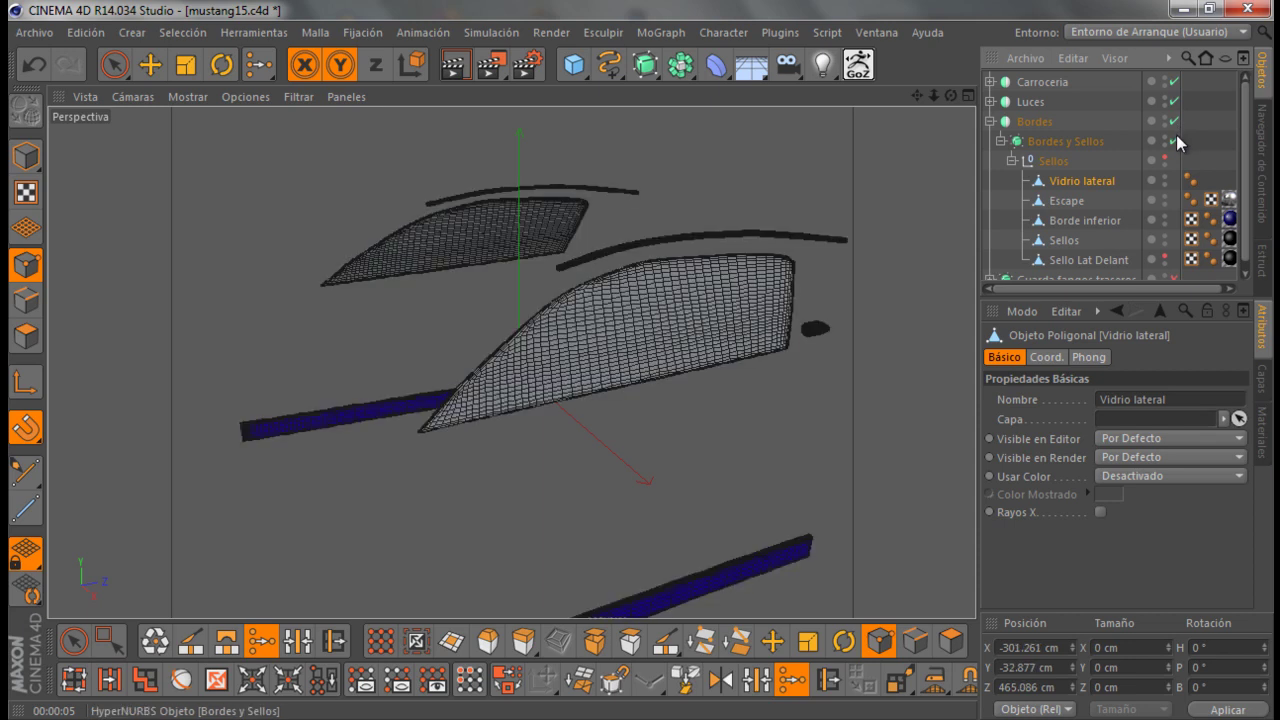
left_click(1001, 141)
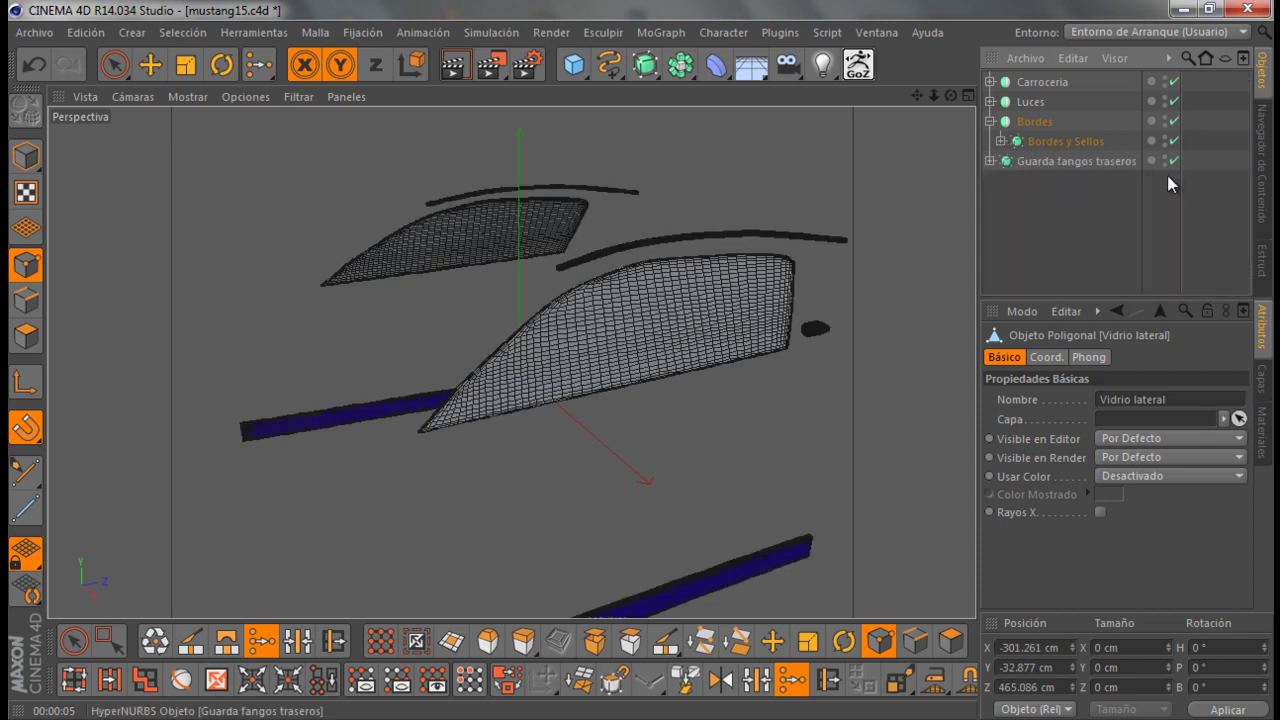
Enable HyperNURBS smoothing on the Carroceria body and expand Guarda fangos traseros
left_click(991, 82)
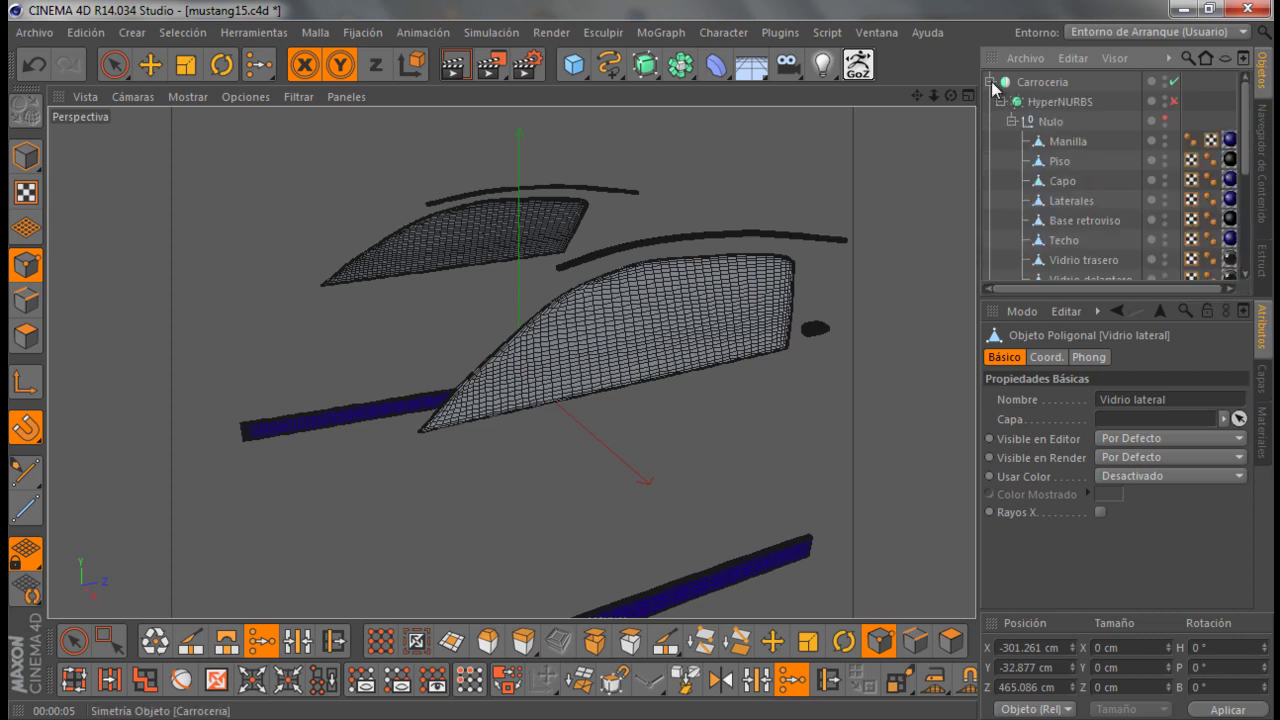
left_click(1174, 102)
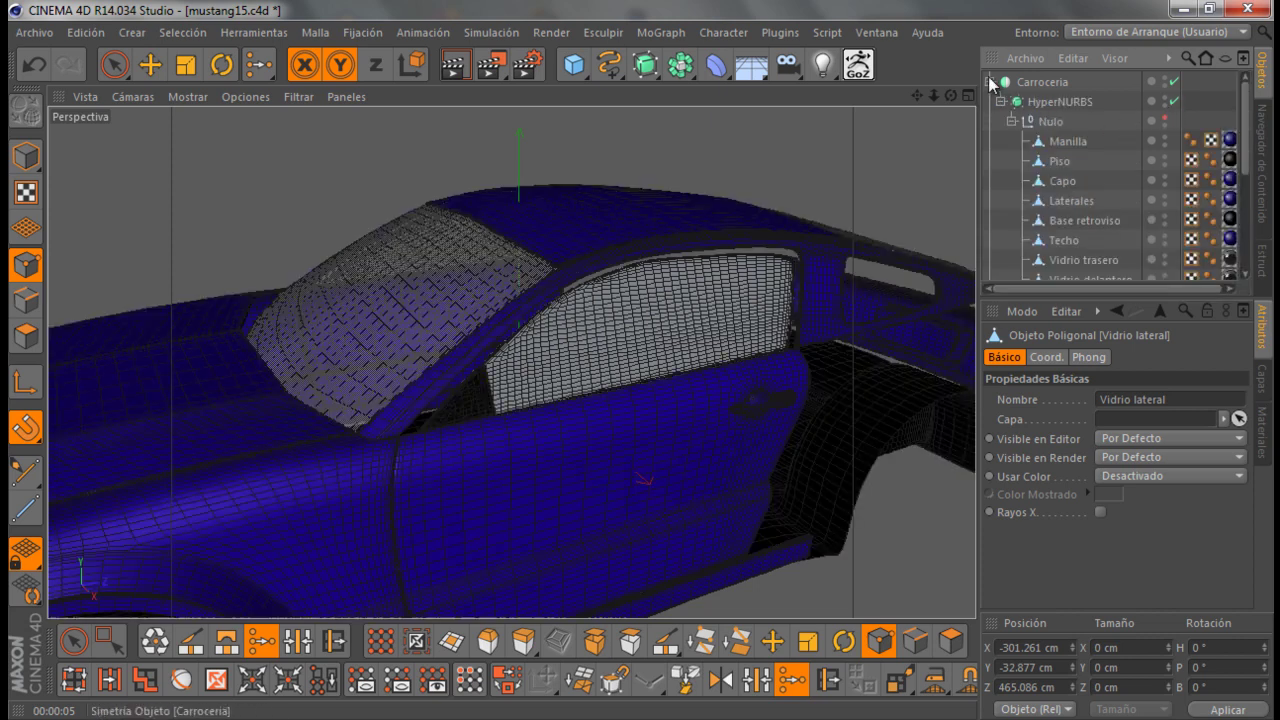
left_click(990, 82)
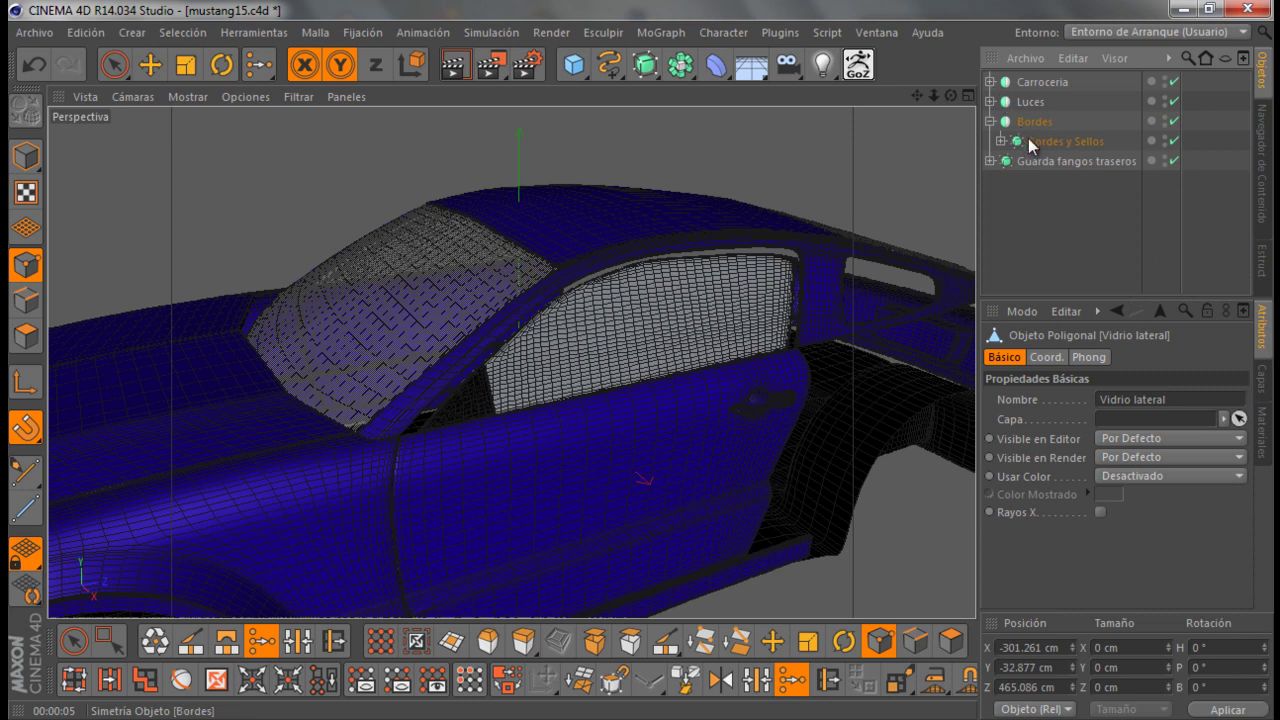
left_click(990, 161)
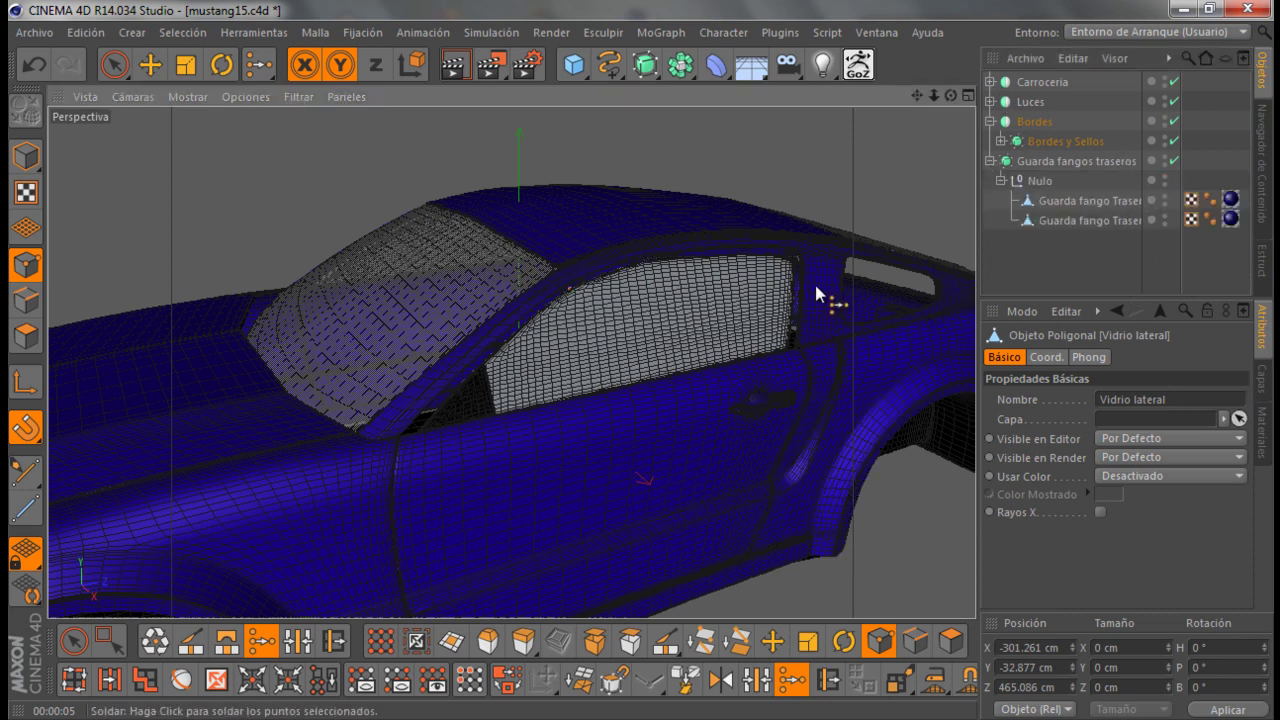
Render the active view at a new angle to preview the side glass
left_click_drag(820, 291, 822, 279, "alt")
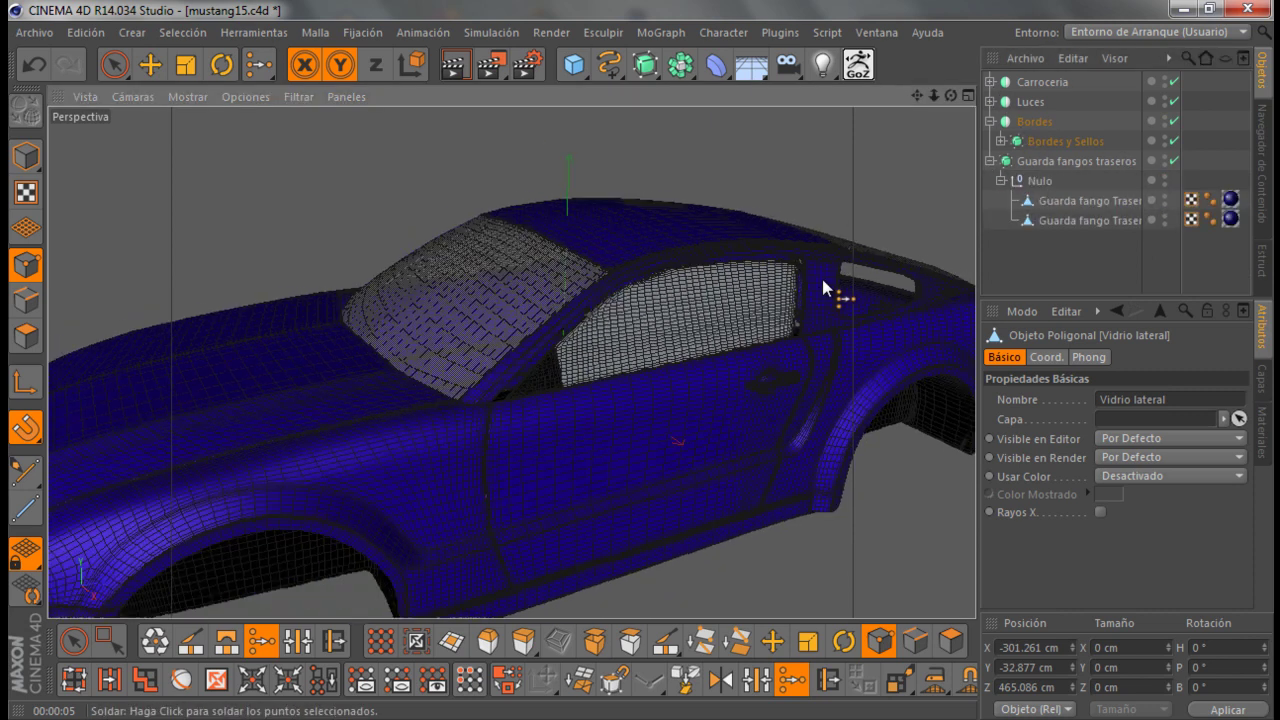
left_click(1000, 141)
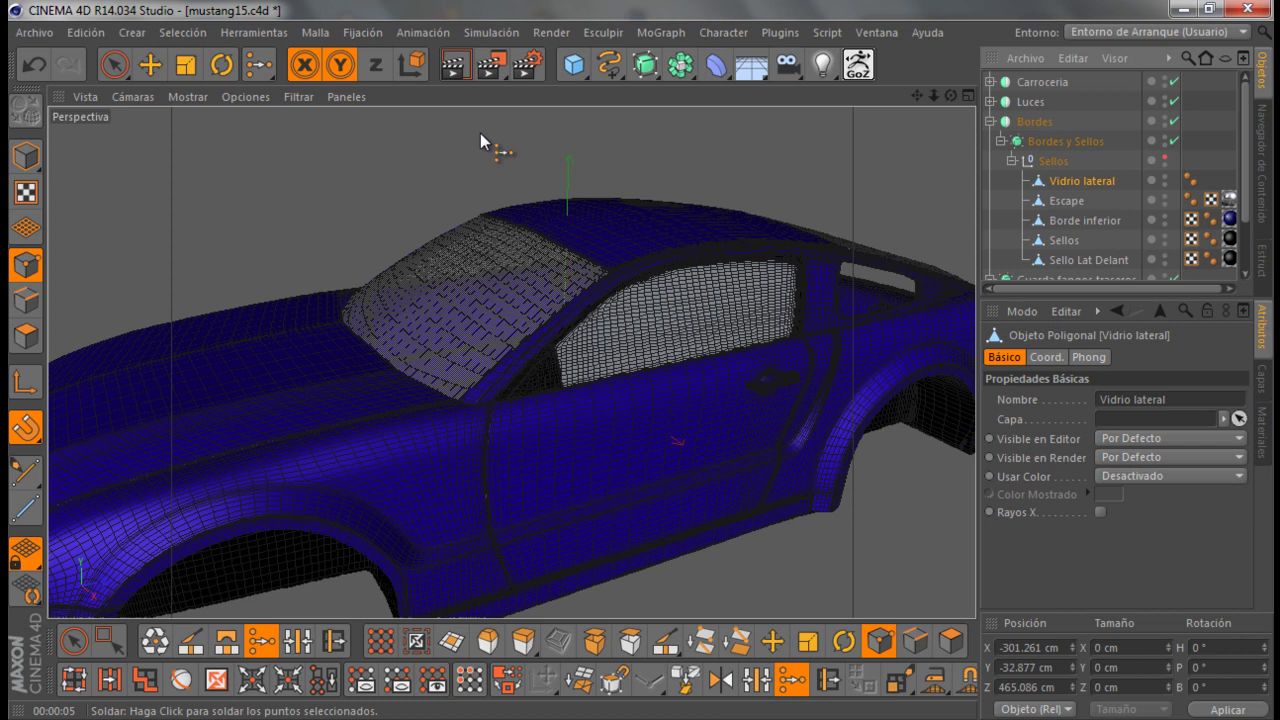
left_click(455, 65)
key("ctrl+r")
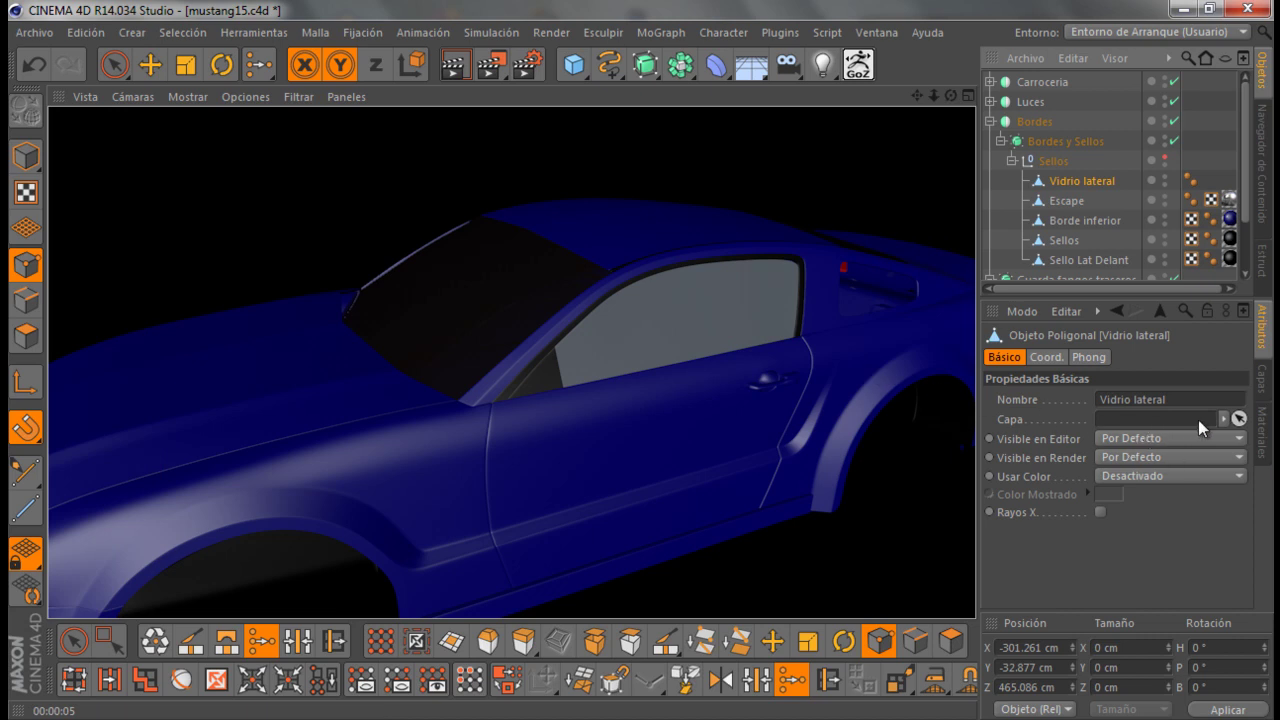
Apply the dark Mat material to Vidrio lateral and re-render the view
left_click(1263, 390)
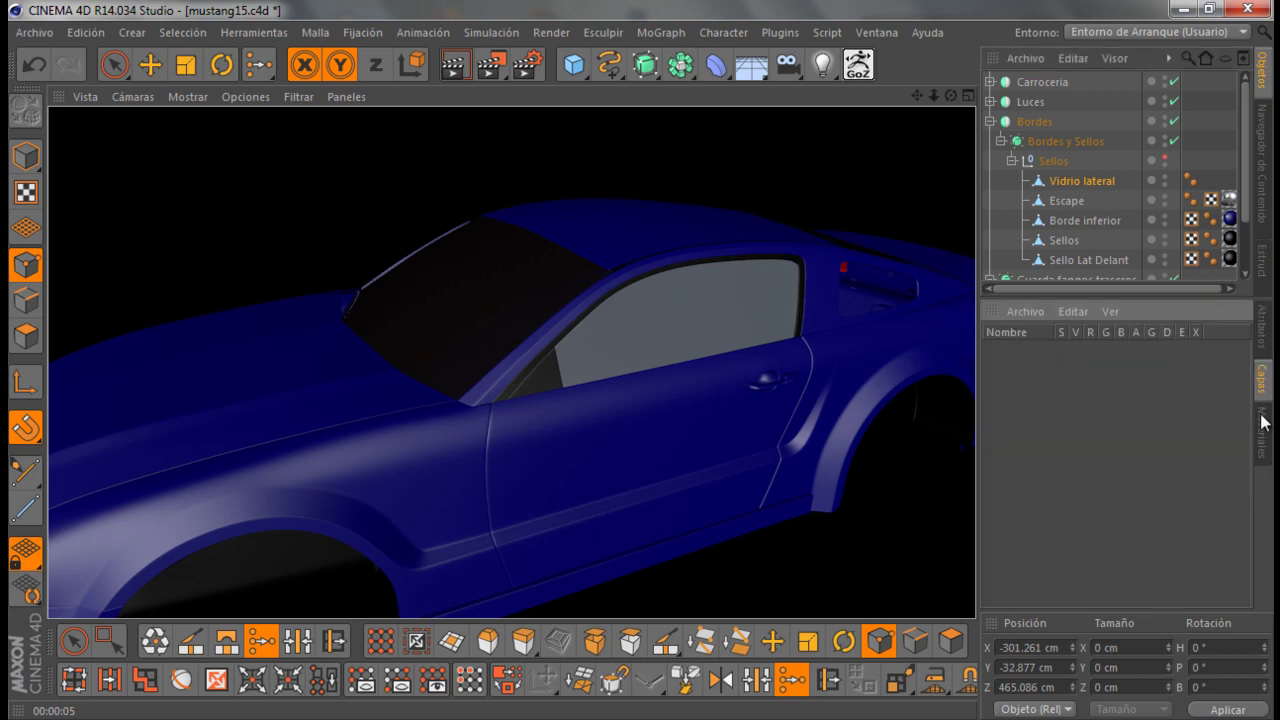
left_click(1260, 416)
left_click_drag(1009, 344, 1068, 183)
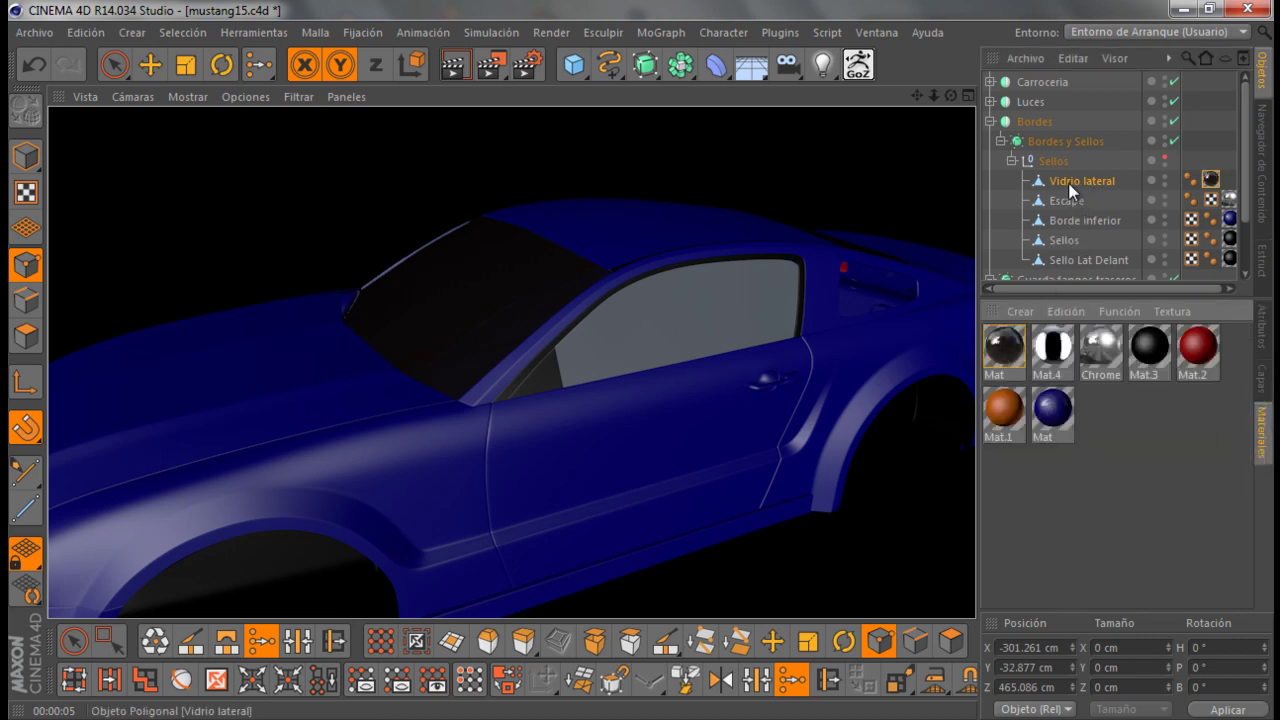
left_click(453, 72)
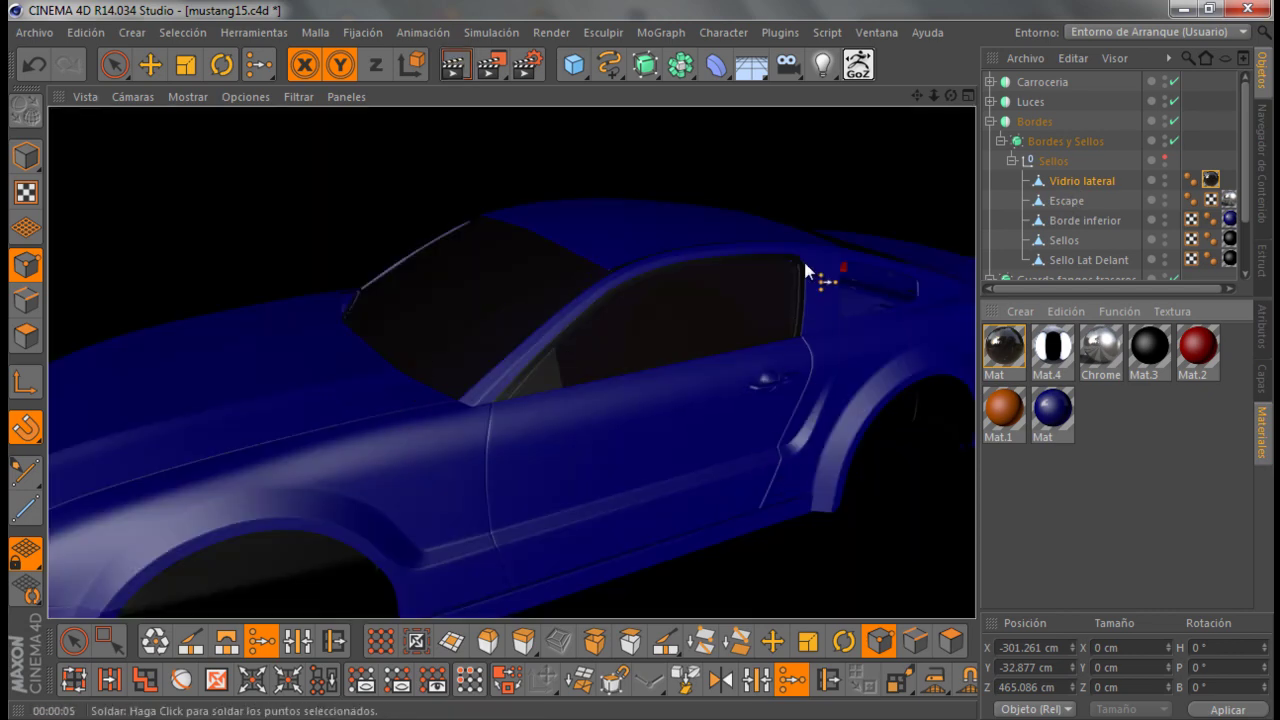
Zoom in and orbit around the side-window corner
scroll(805, 268, "up", 1)
scroll(805, 268, "up", 2)
scroll(804, 268, "up", 2)
scroll(803, 268, "up", 2)
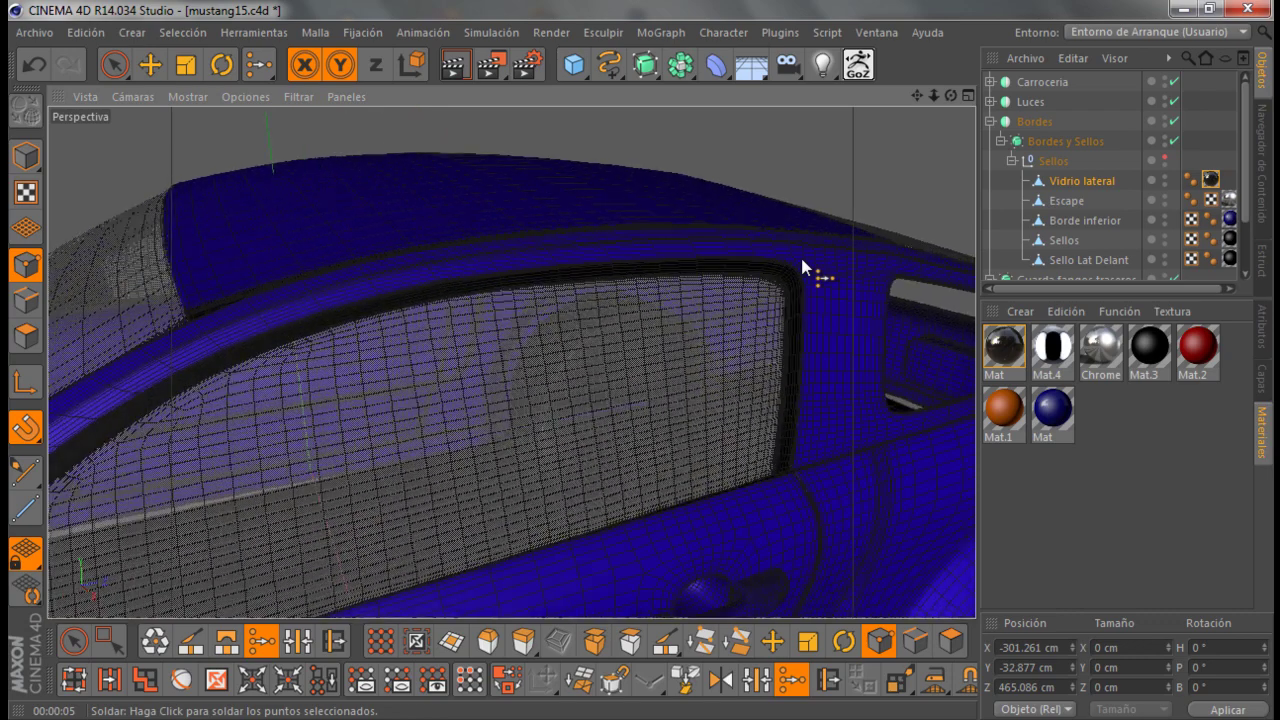
scroll(805, 268, "up", 2)
scroll(800, 280, "up", 2)
left_click_drag(950, 95, 640, 360)
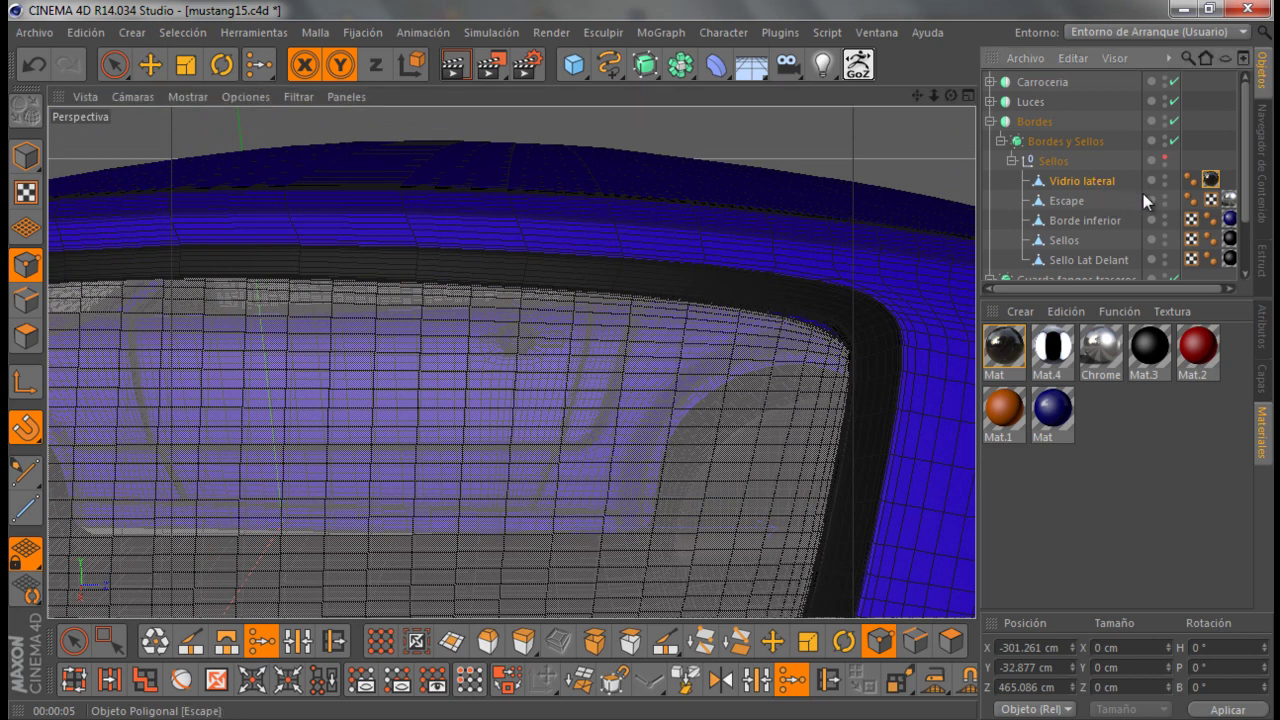
Disable Bordes y Sellos smoothing and show the Vidrio lateral and Sello Lat Delant cages
left_click(1174, 141)
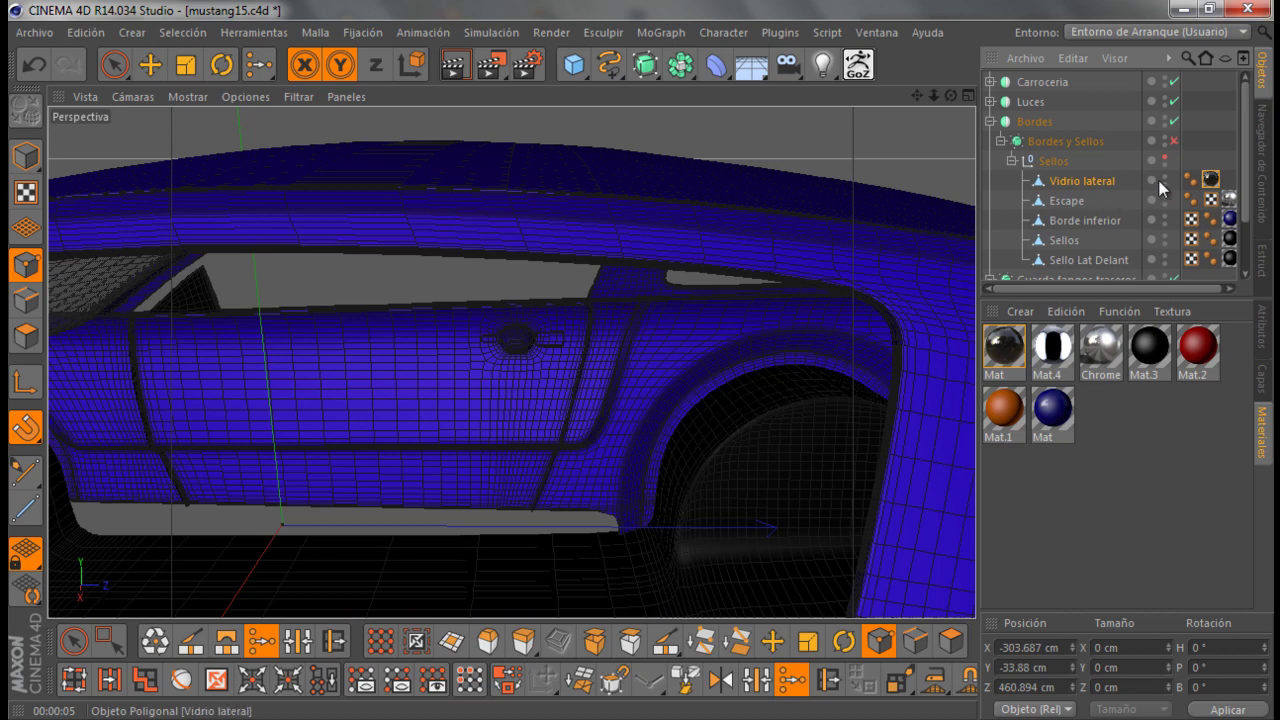
left_click(1165, 177)
scroll(855, 313, "down", 3)
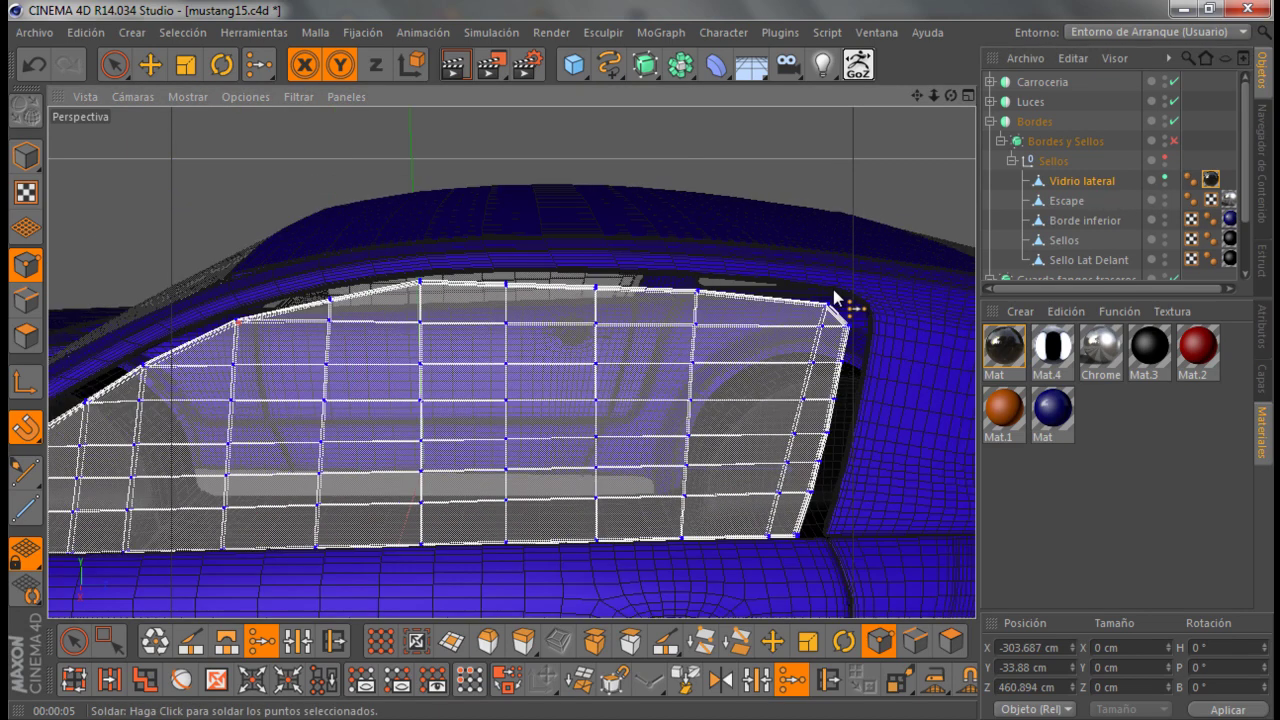
scroll(907, 282, "up", 2)
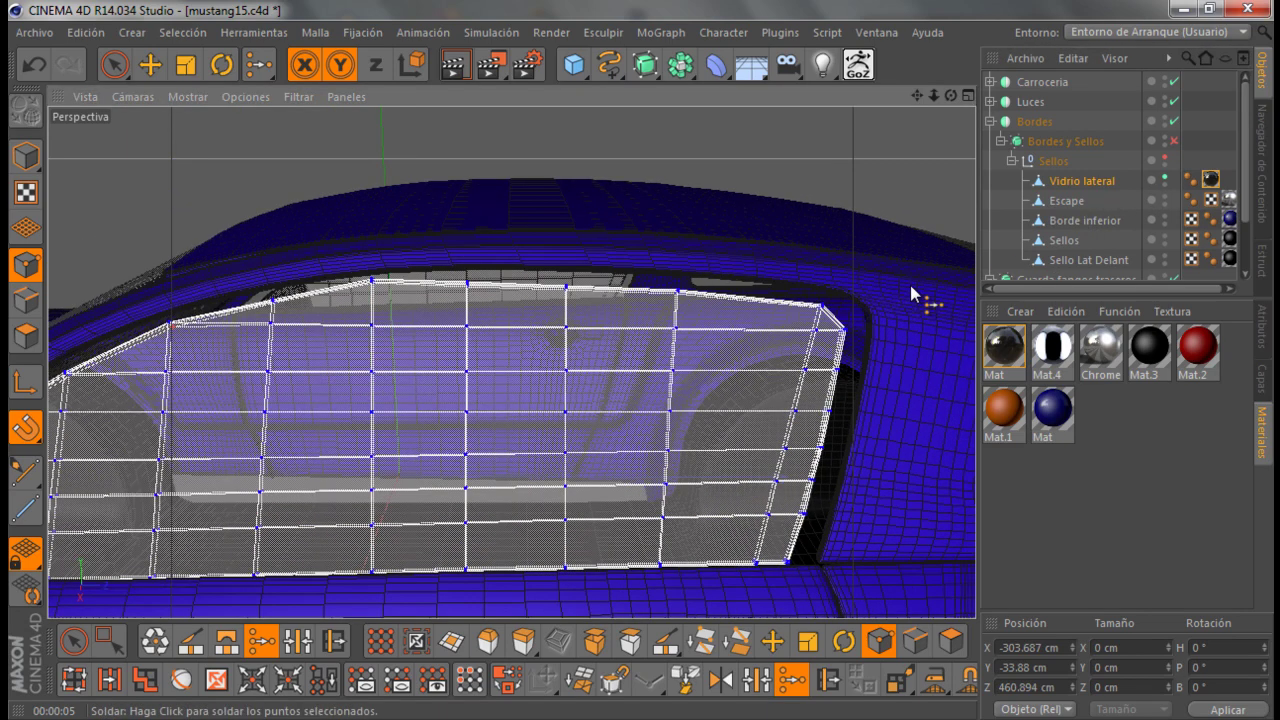
left_click(1164, 258)
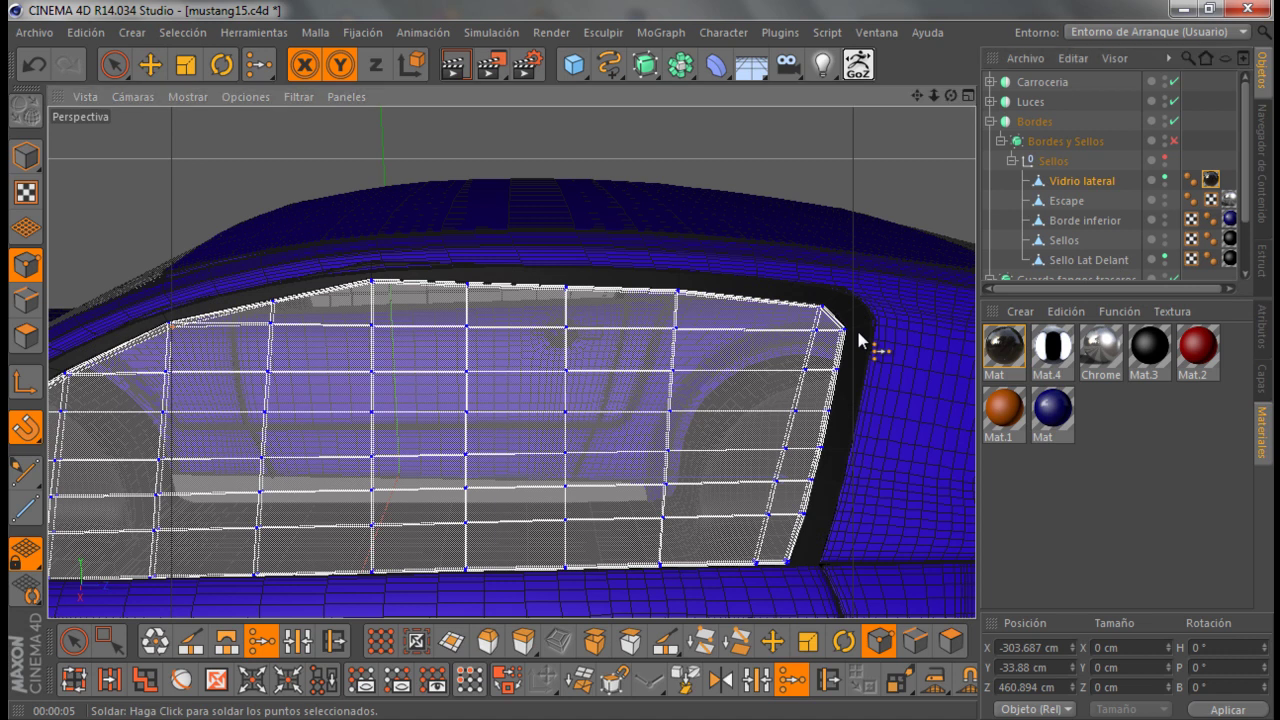
scroll(855, 328, "up", 3)
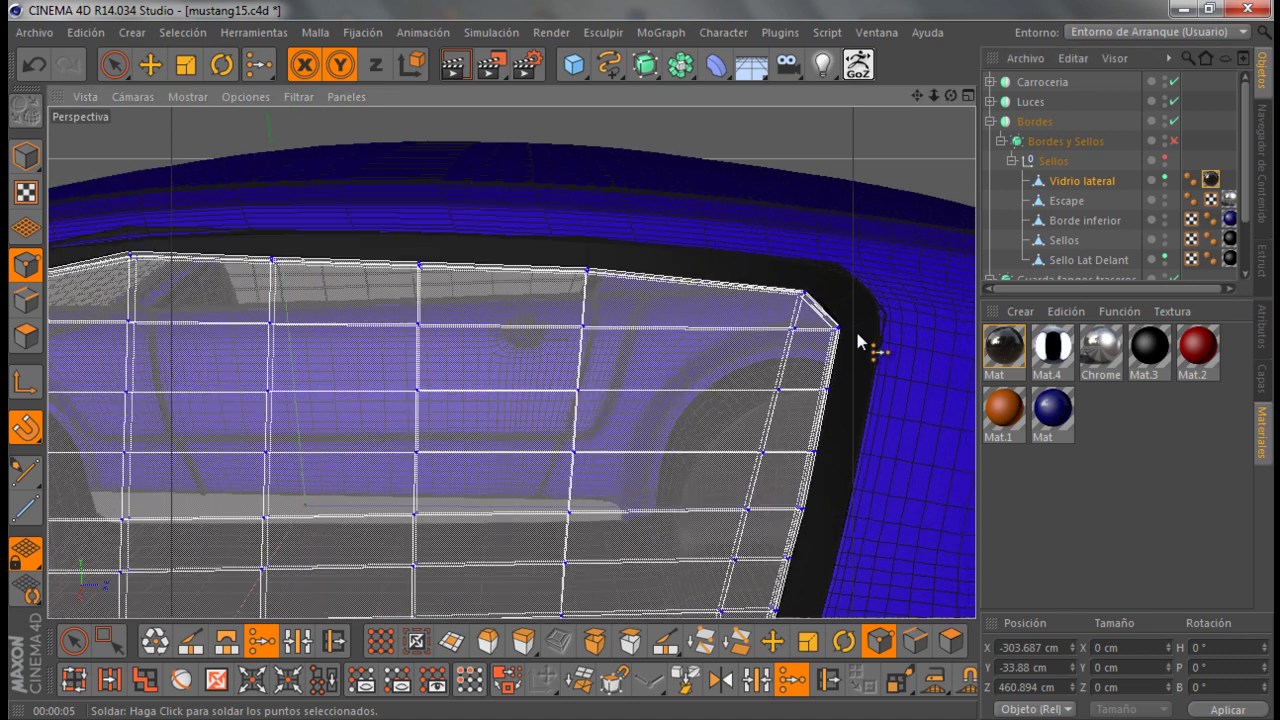
left_click(1174, 141)
scroll(853, 316, "up", 5)
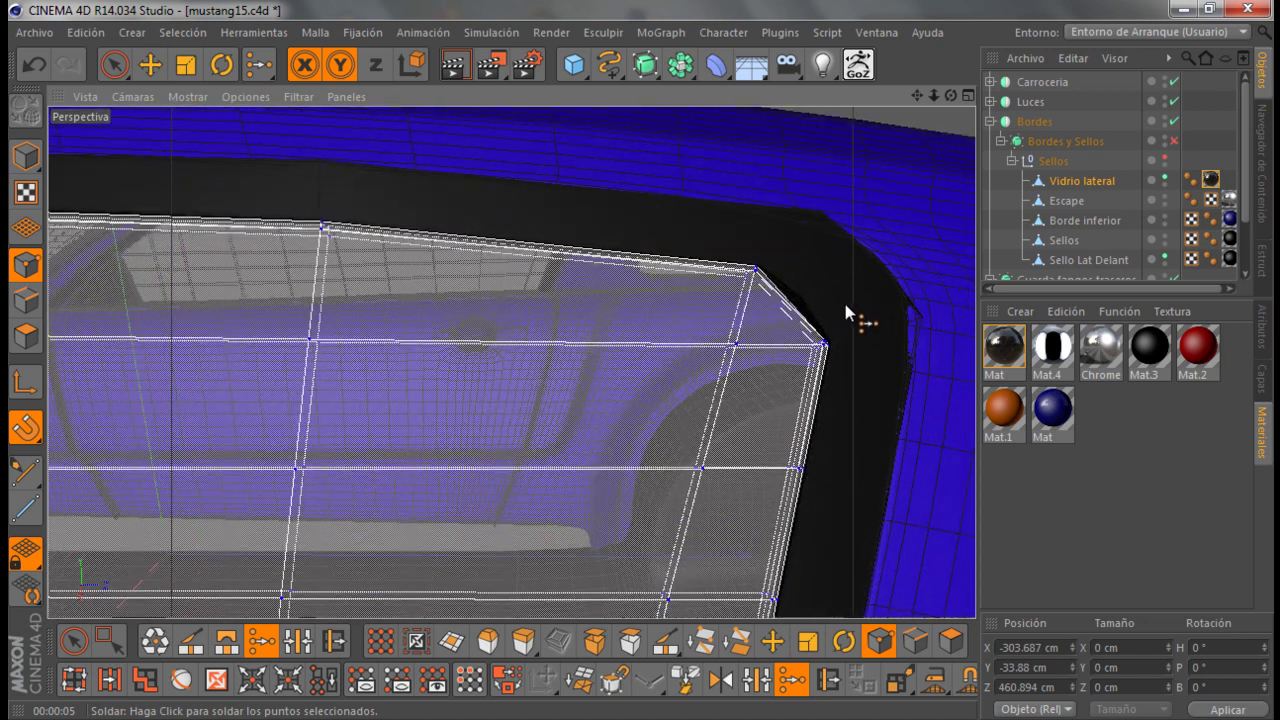
Rectangle-select the glass's rear upper corner points, then re-enable Bordes y Sellos smoothing to check the fit
left_click_drag(120, 67, 183, 134)
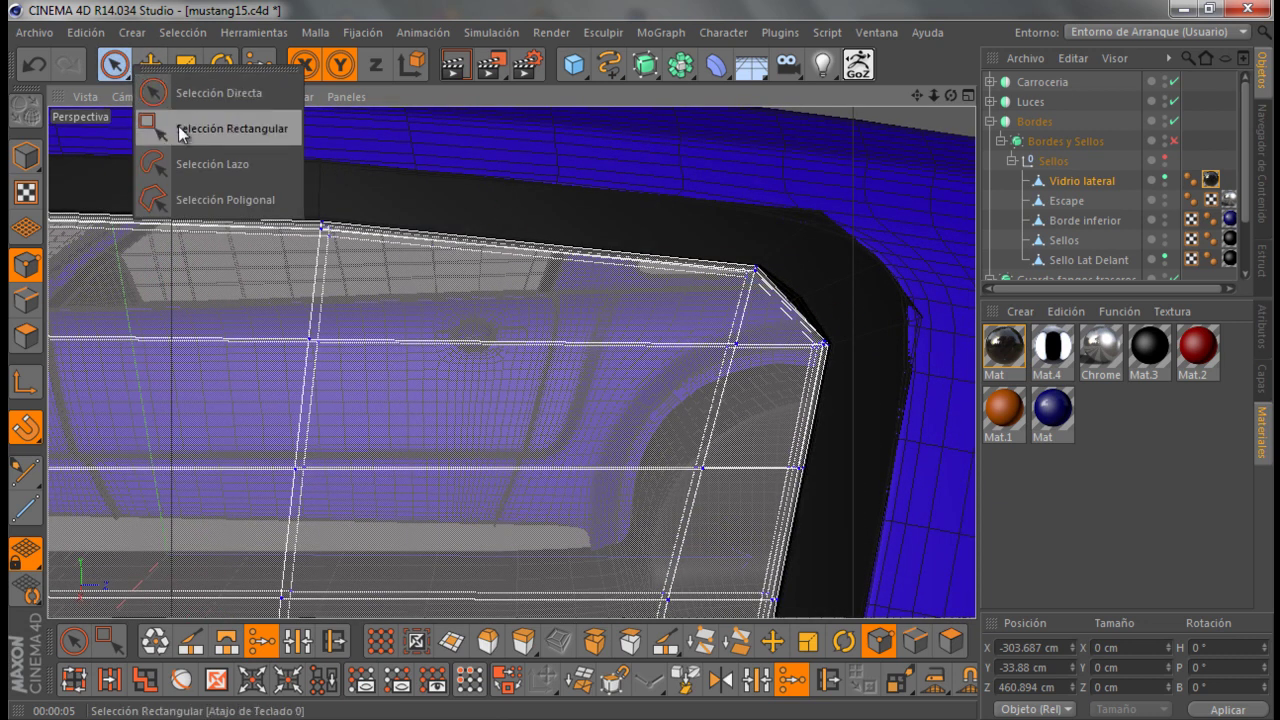
left_click(181, 134)
left_click_drag(714, 242, 838, 373)
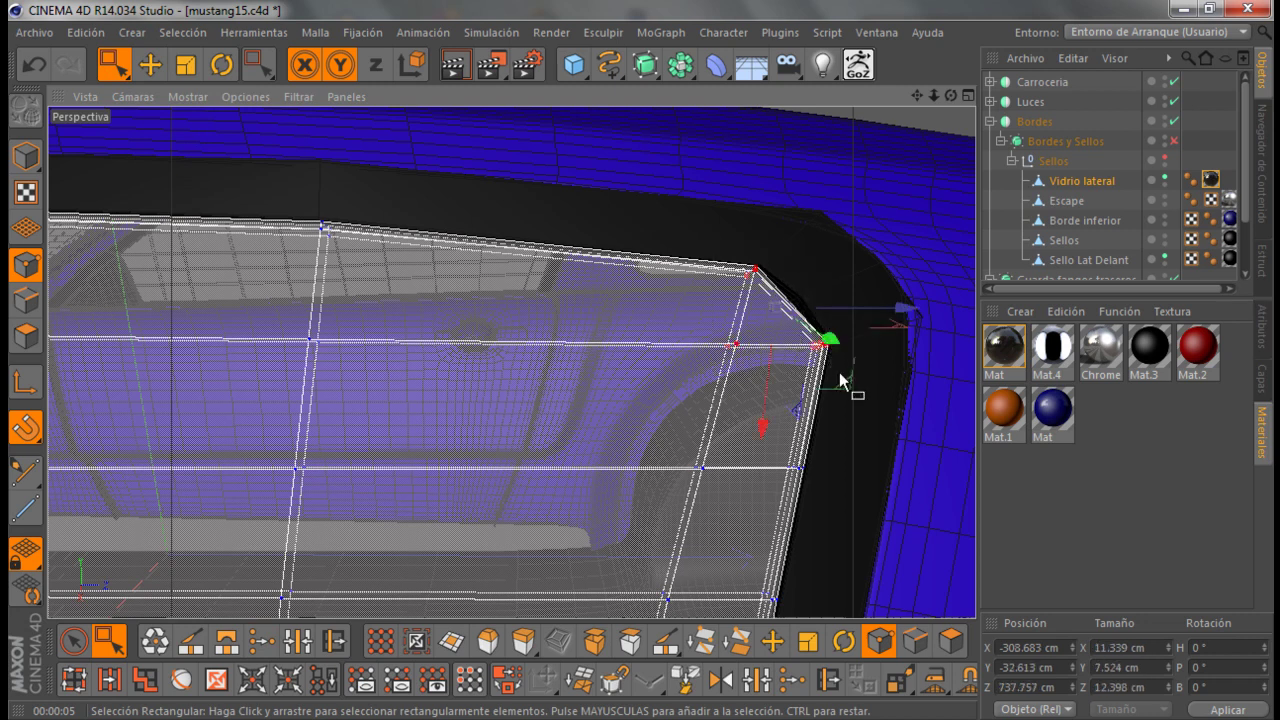
left_click(1175, 142)
mouse_move(873, 285)
left_mouse_down("alt")
mouse_move(857, 300)
mouse_move(900, 277)
left_mouse_up("alt")
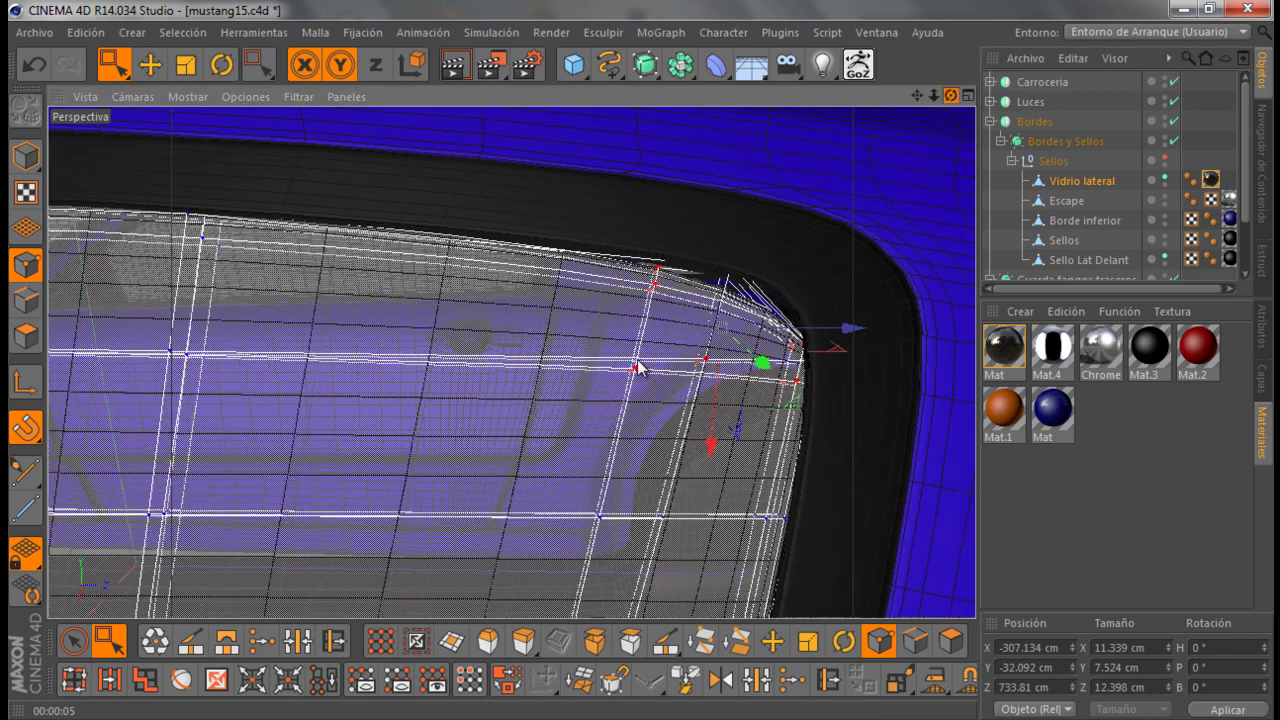
left_click_drag(637, 368, 840, 360, "alt")
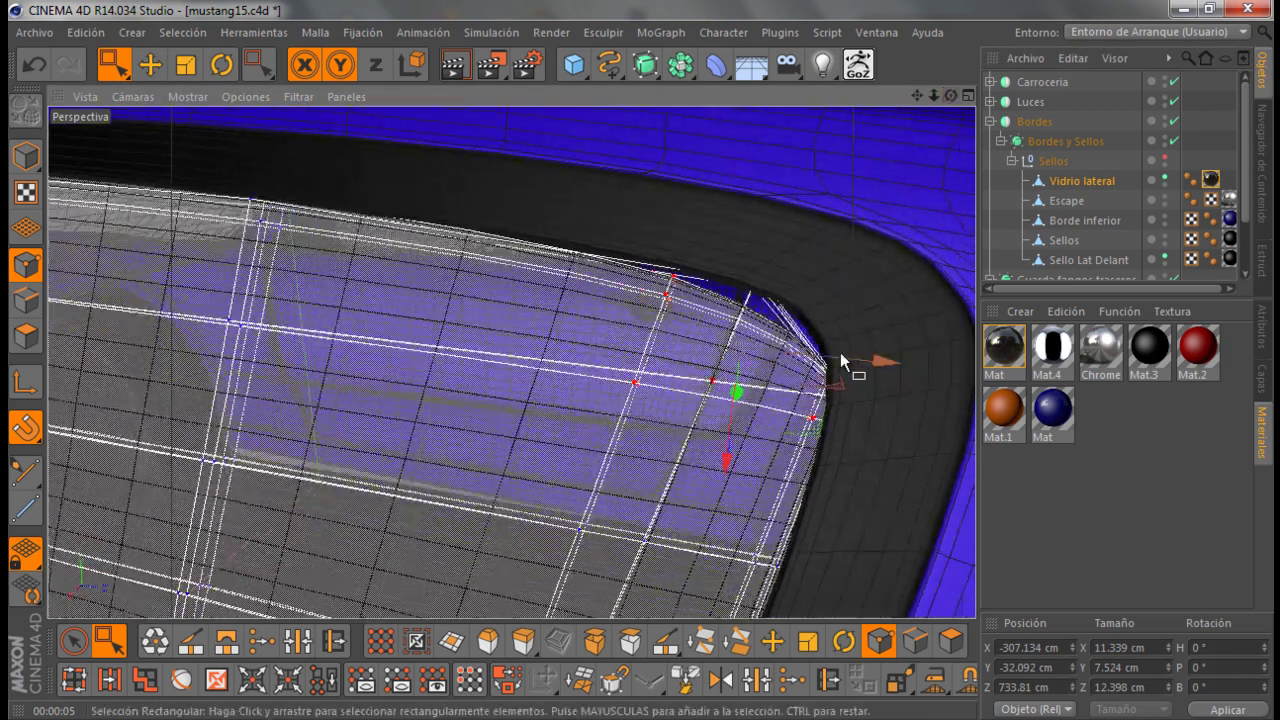
left_click_drag(657, 360, 640, 361, "alt")
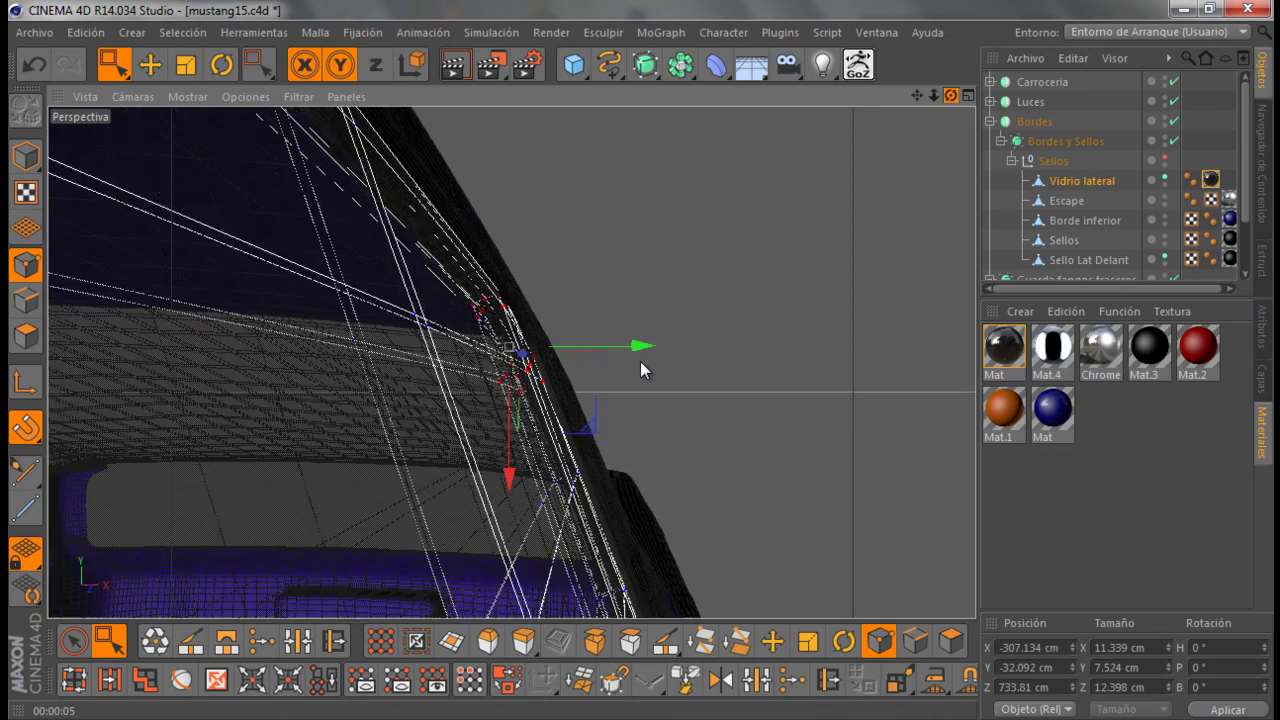
Set the Modeling Axis orientation to Normal
left_click(1261, 335)
left_click(1115, 362)
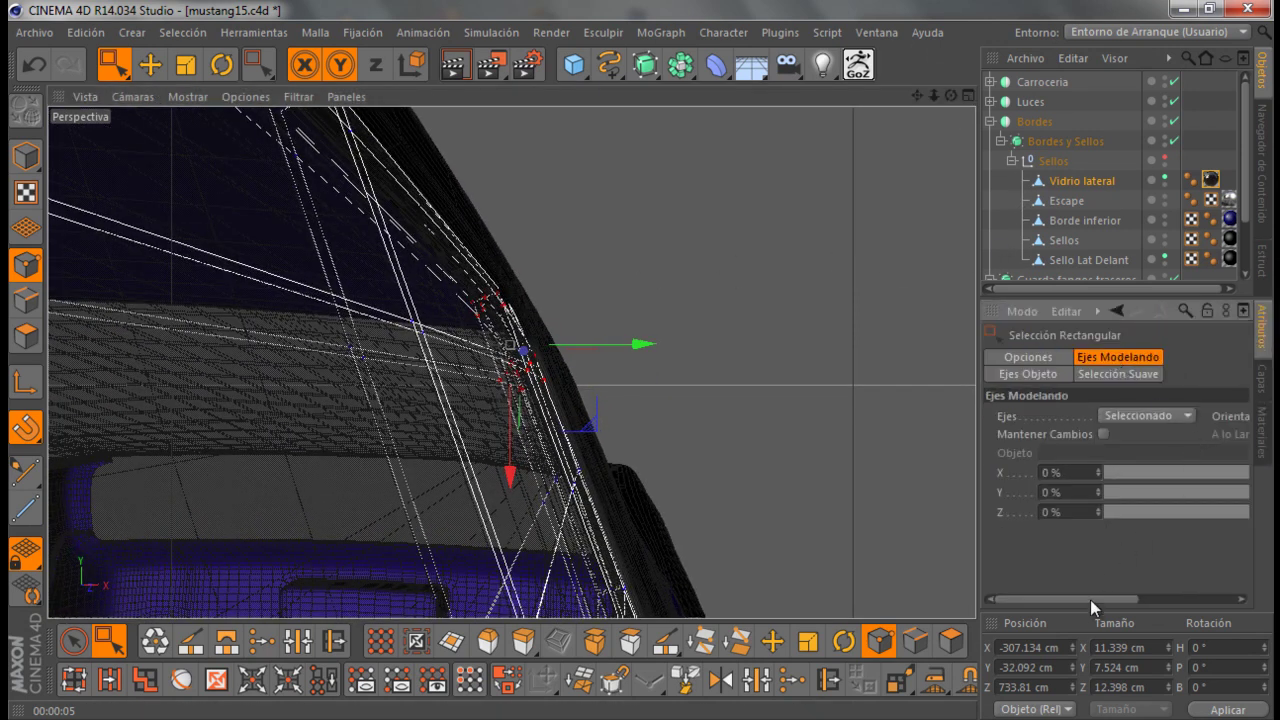
left_click_drag(1091, 598, 1198, 598)
left_click(1196, 415)
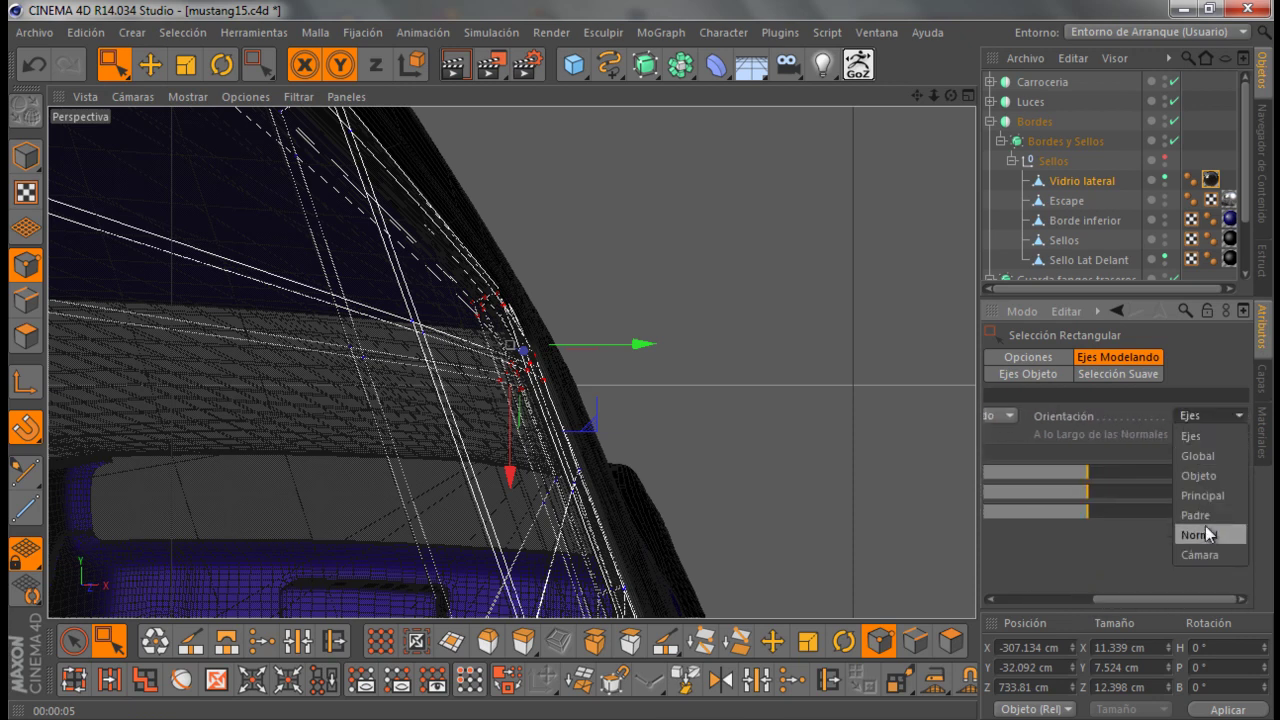
left_click(1208, 537)
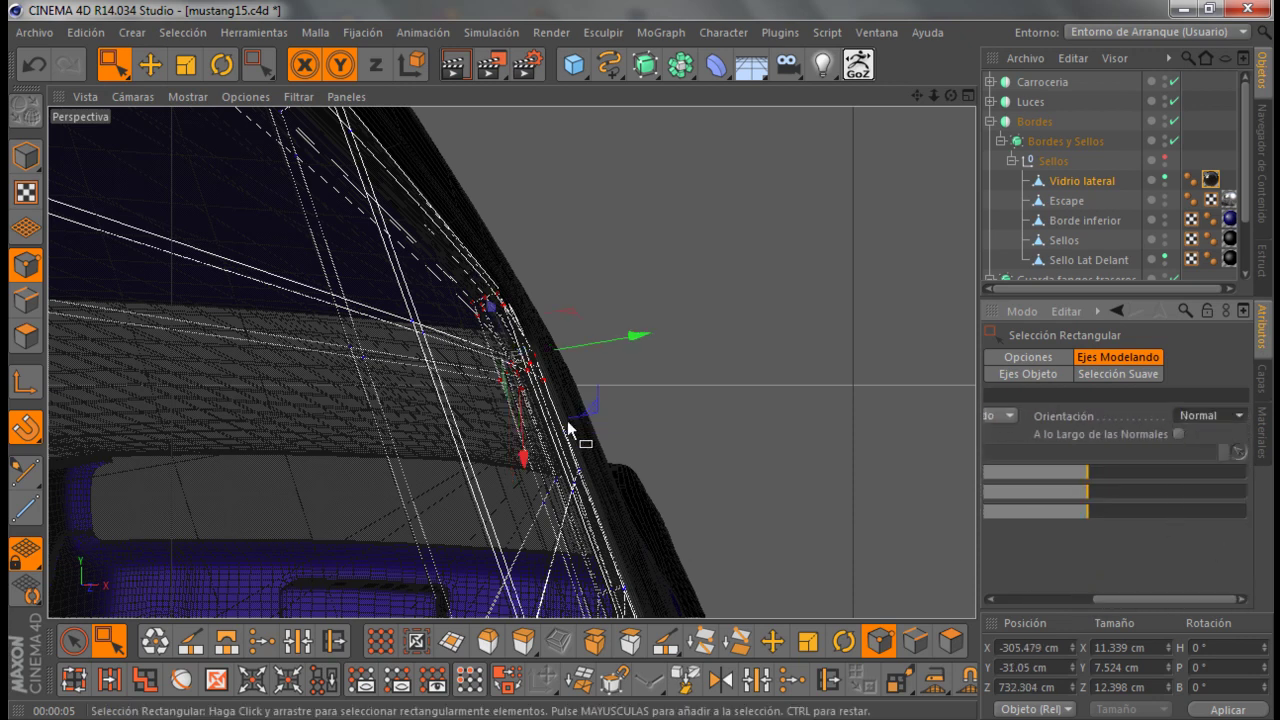
Move the selected corner vertices upward, nudging them about 0.115 cm toward the body
left_click_drag(950, 96, 643, 371)
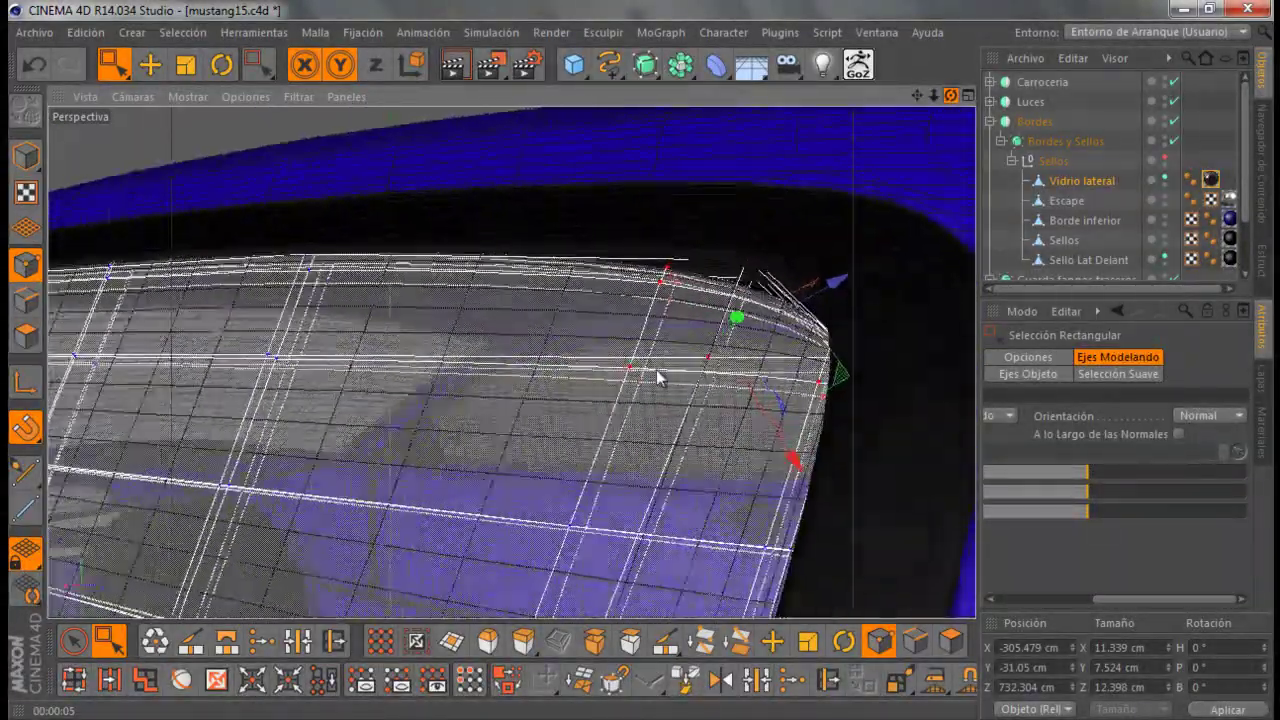
left_click_drag(643, 371, 922, 190)
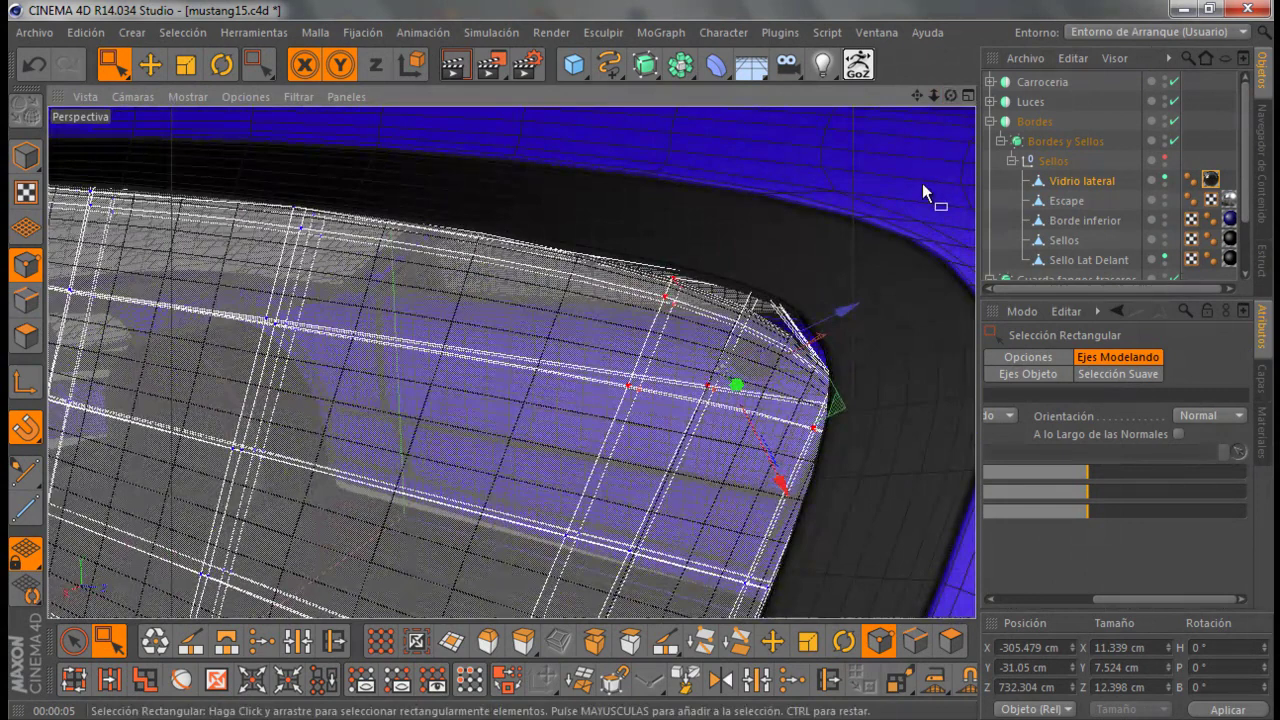
left_click_drag(841, 400, 851, 377)
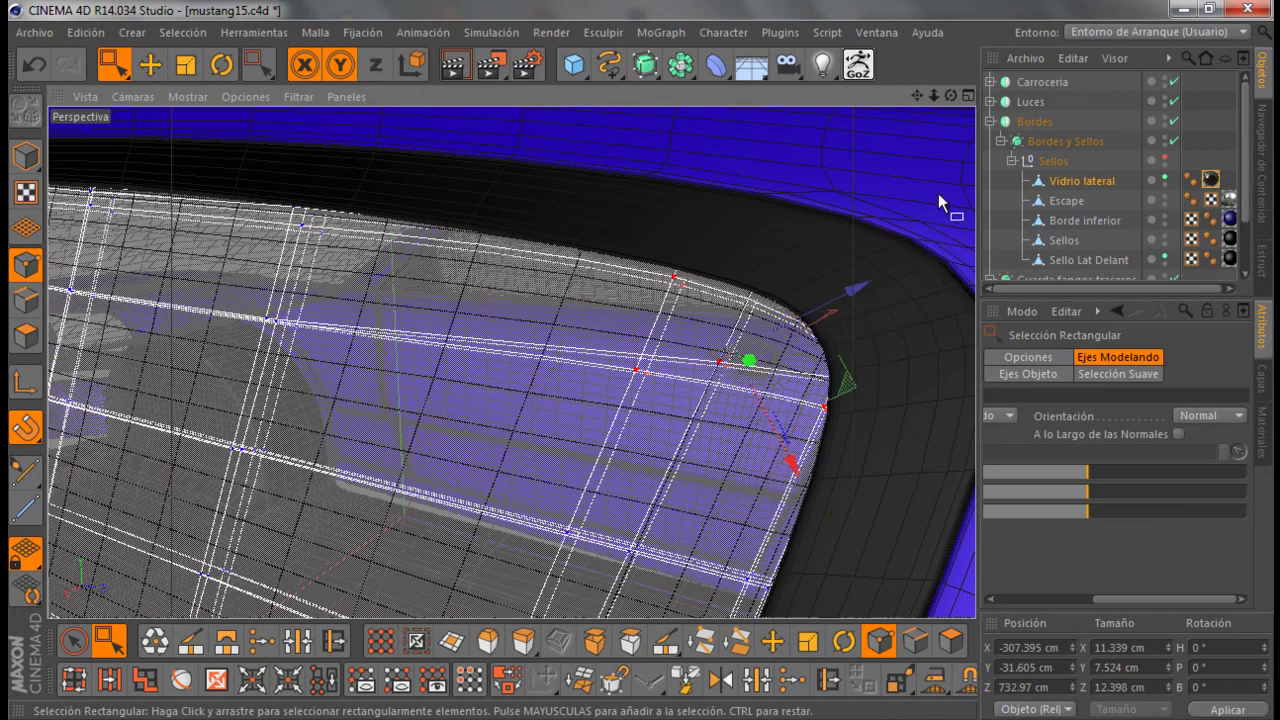
left_click_drag(686, 337, 641, 361, "alt")
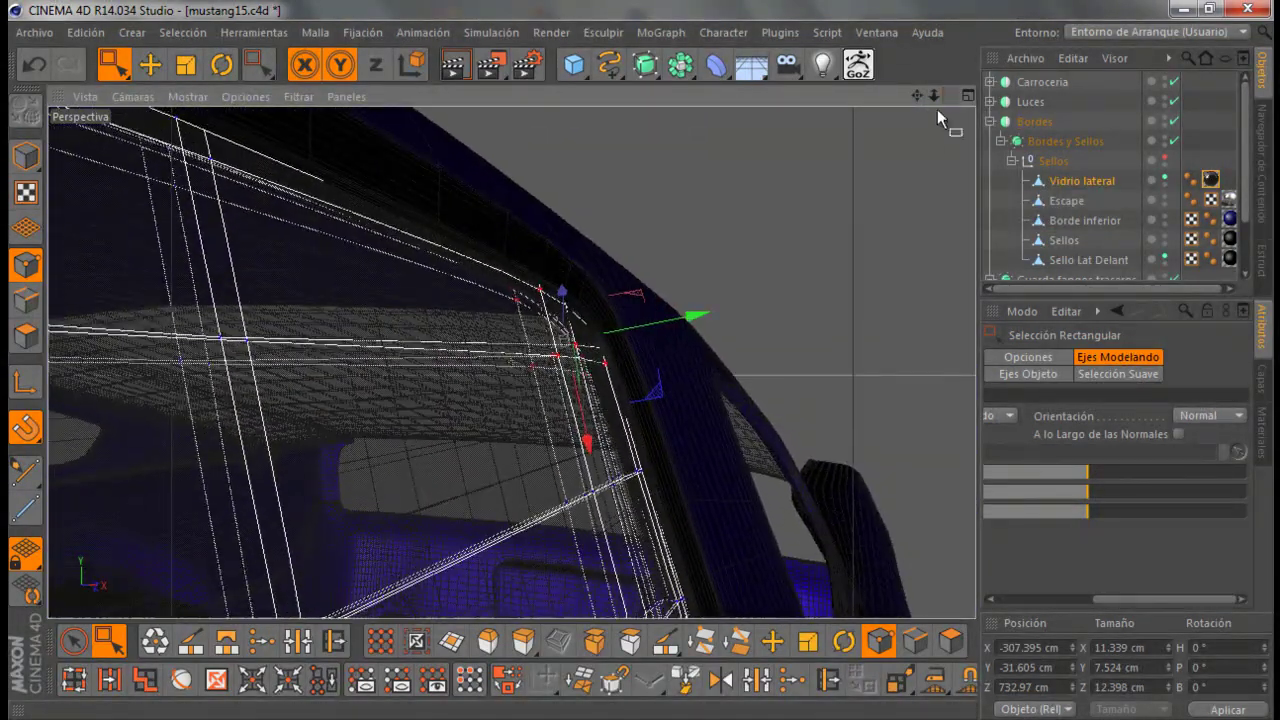
left_click_drag(702, 316, 693, 303)
Delete the glass texture tag from Vidrio lateral
mouse_move(961, 92)
left_mouse_down()
mouse_move(636, 356)
mouse_move(646, 363)
left_mouse_up()
scroll(636, 356, "up", 3)
scroll(650, 358, "up", 2)
scroll(665, 360, "up", 1)
left_click(1210, 180)
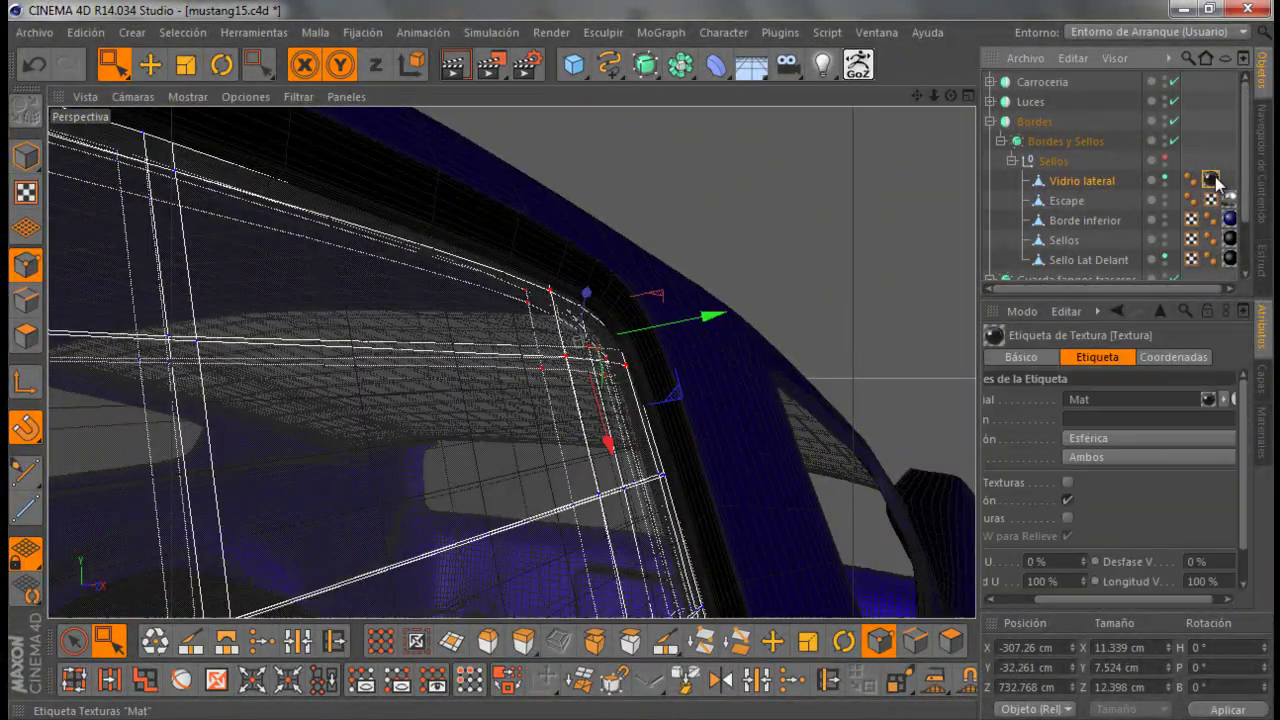
key("Delete")
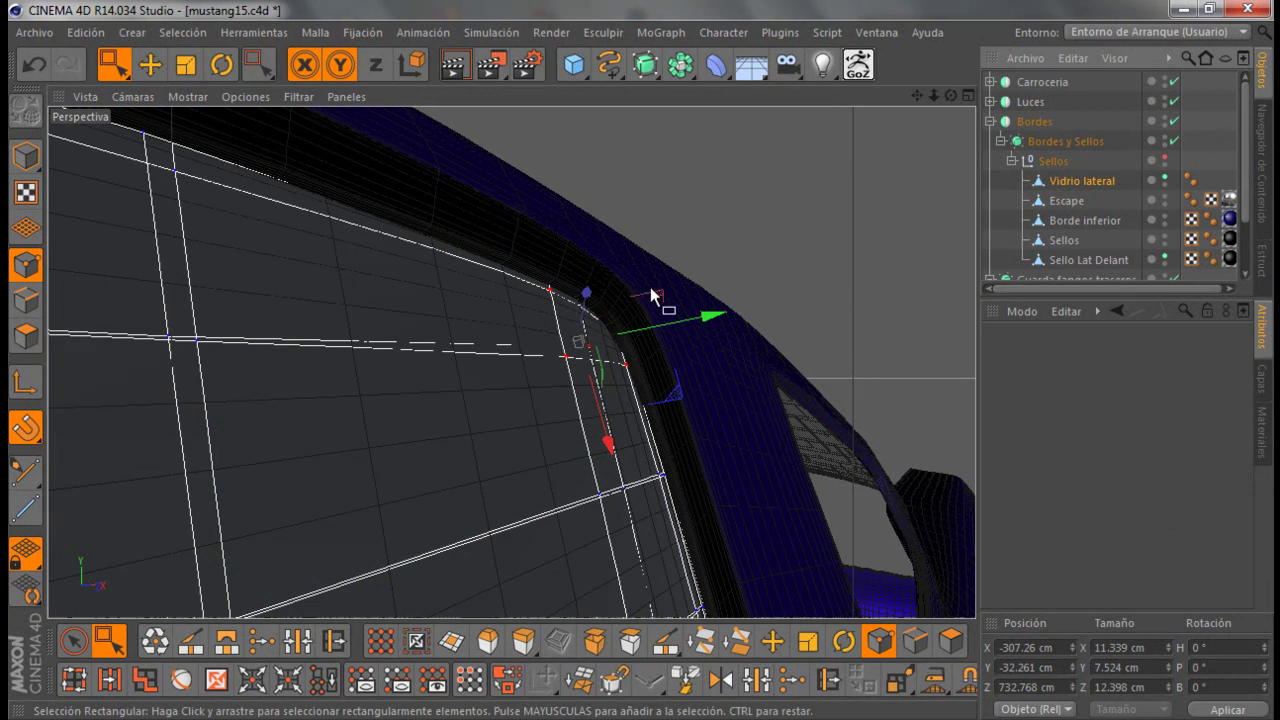
Nudge the glass corner points about 0.448 cm further outward
left_click_drag(651, 295, 620, 400, "alt")
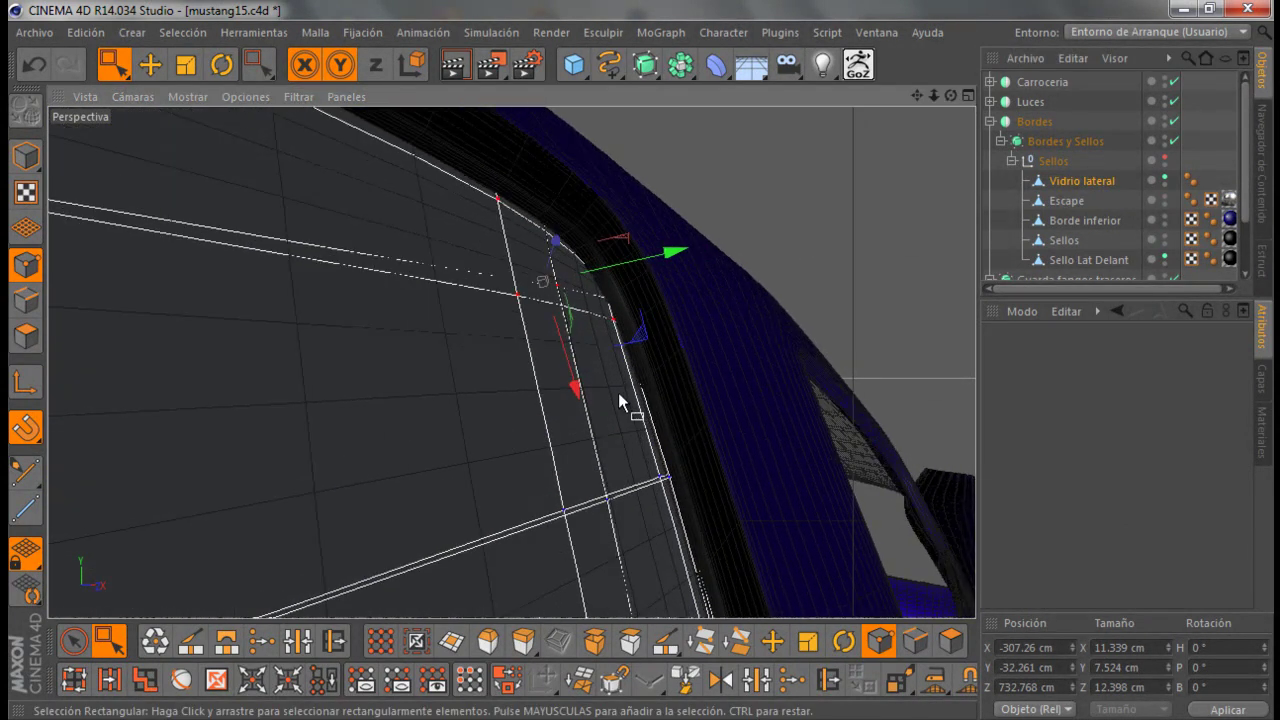
left_click_drag(640, 323, 636, 330, "alt")
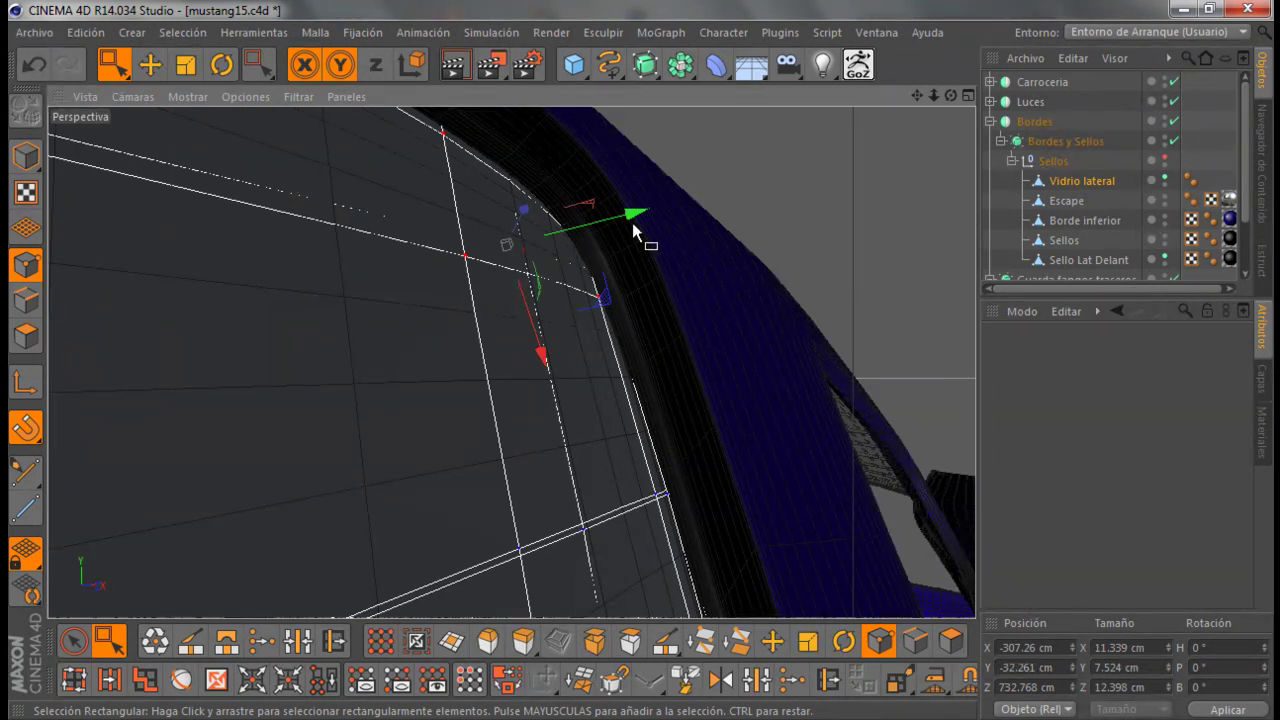
left_click_drag(634, 226, 640, 215)
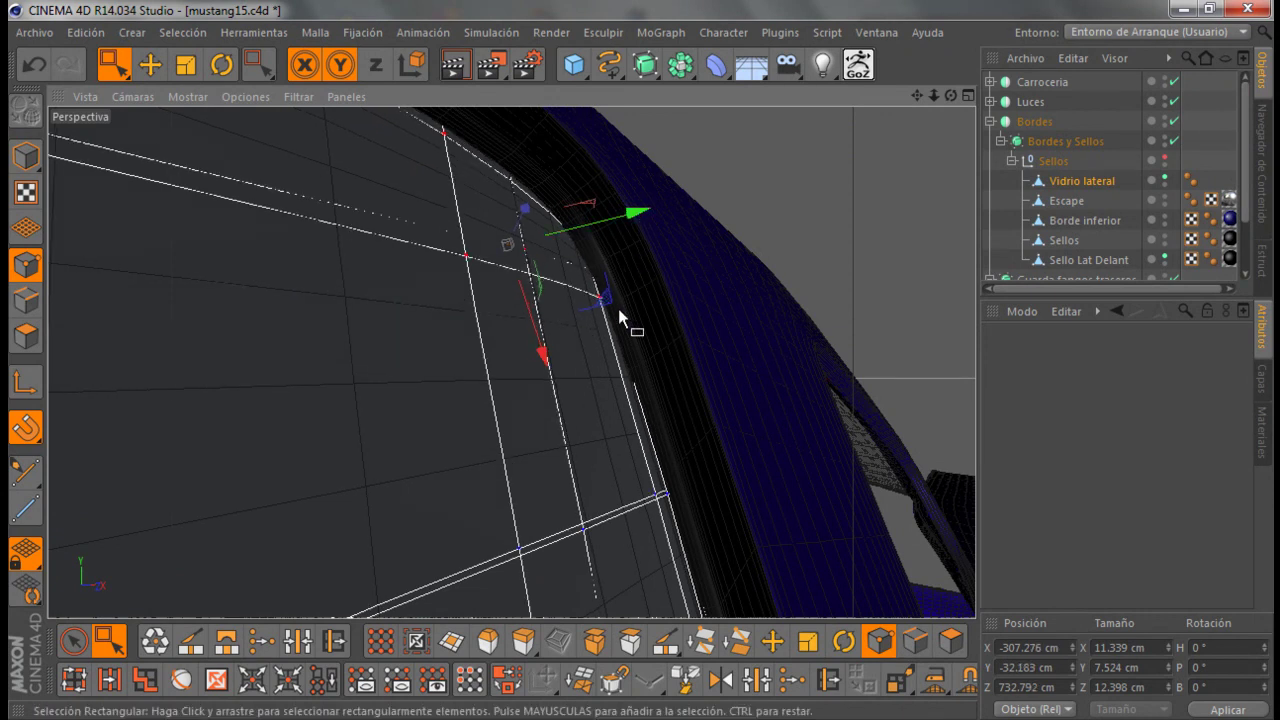
scroll(627, 337, "down", 2)
scroll(627, 337, "down", 2)
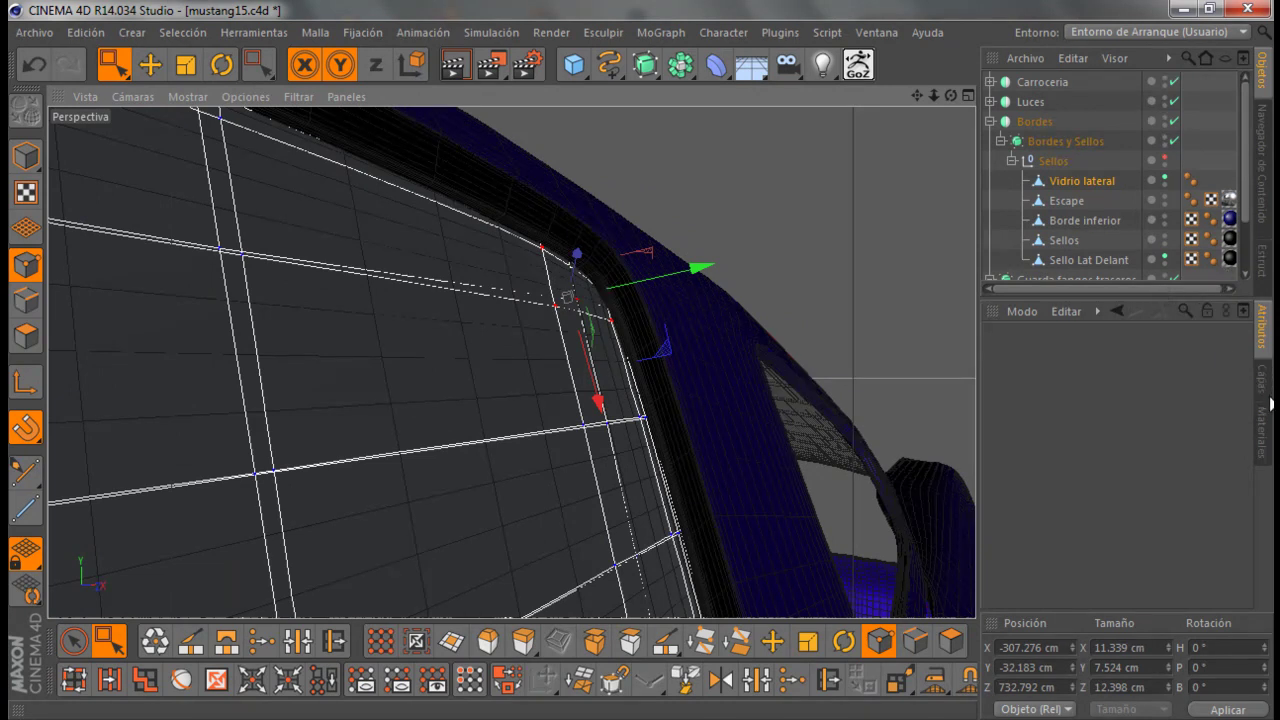
Apply the dark Mat material to Vidrio lateral
left_click(1264, 426)
left_click_drag(1093, 185, 1088, 182)
mouse_move(950, 96)
left_mouse_down()
mouse_move(593, 370)
mouse_move(808, 284)
left_mouse_up()
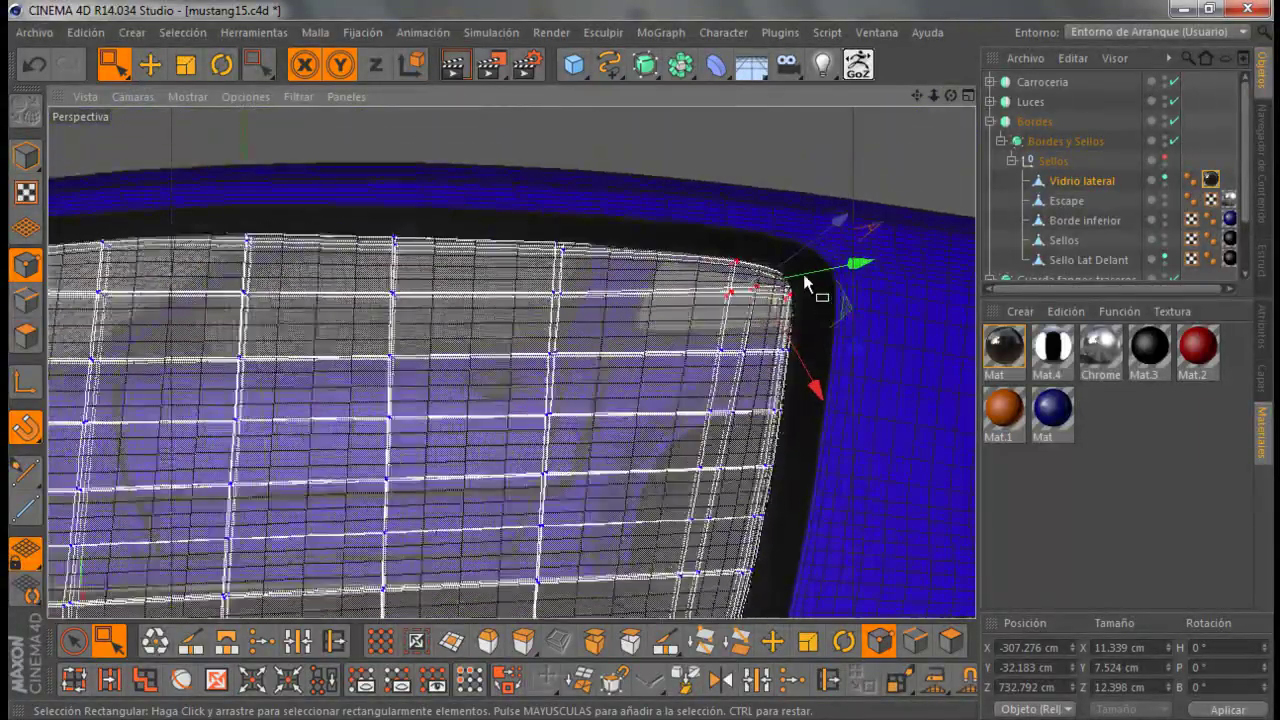
Apply the black Mat.3 material to Carroceria
scroll(808, 284, "down", 3)
scroll(815, 280, "down", 3)
scroll(815, 280, "down", 2)
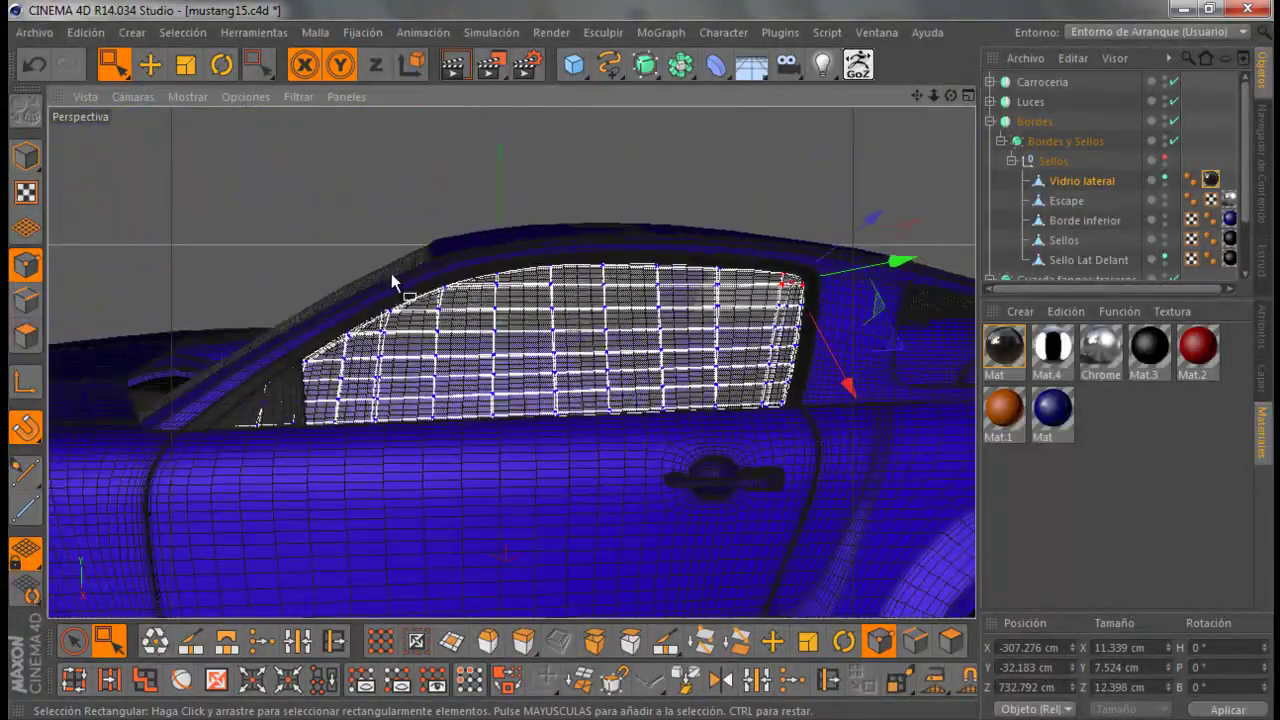
scroll(393, 283, "up", 2)
mouse_move(949, 106)
left_mouse_down("alt")
mouse_move(878, 268)
mouse_move(865, 250)
left_mouse_up("alt")
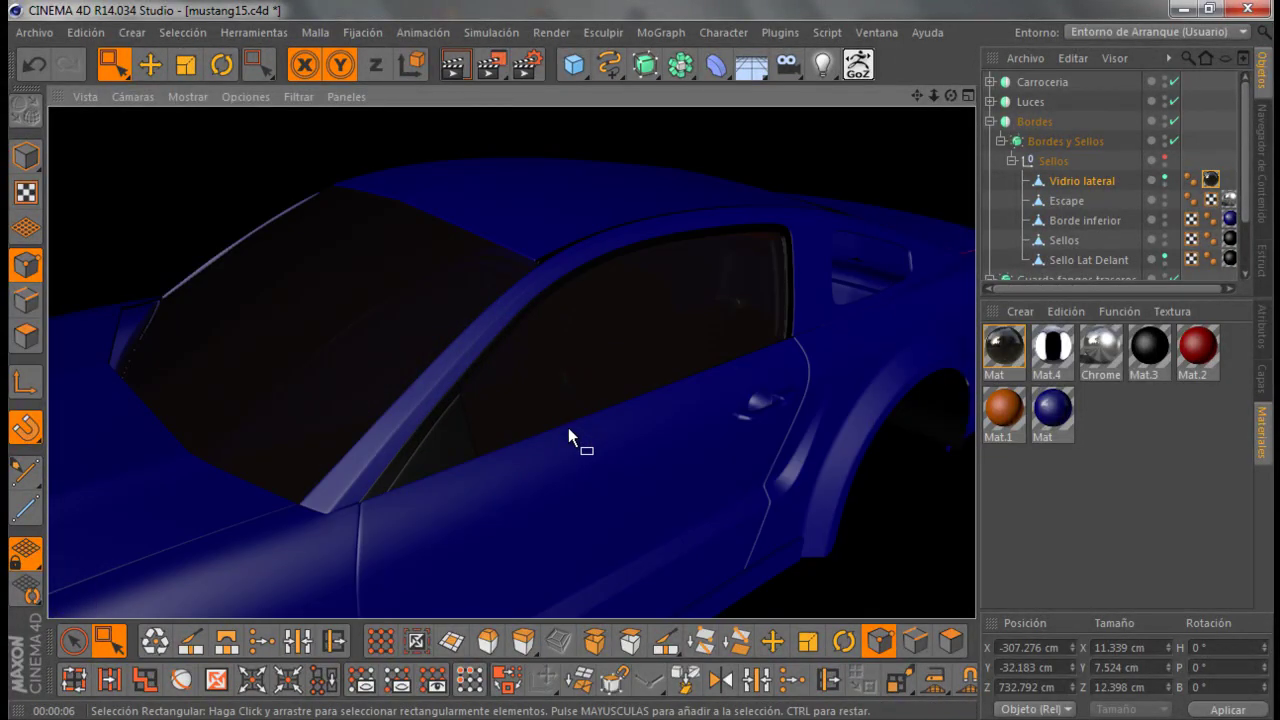
mouse_move(568, 427)
left_mouse_down("alt")
mouse_move(793, 429)
mouse_move(747, 427)
mouse_move(661, 349)
left_mouse_up("alt")
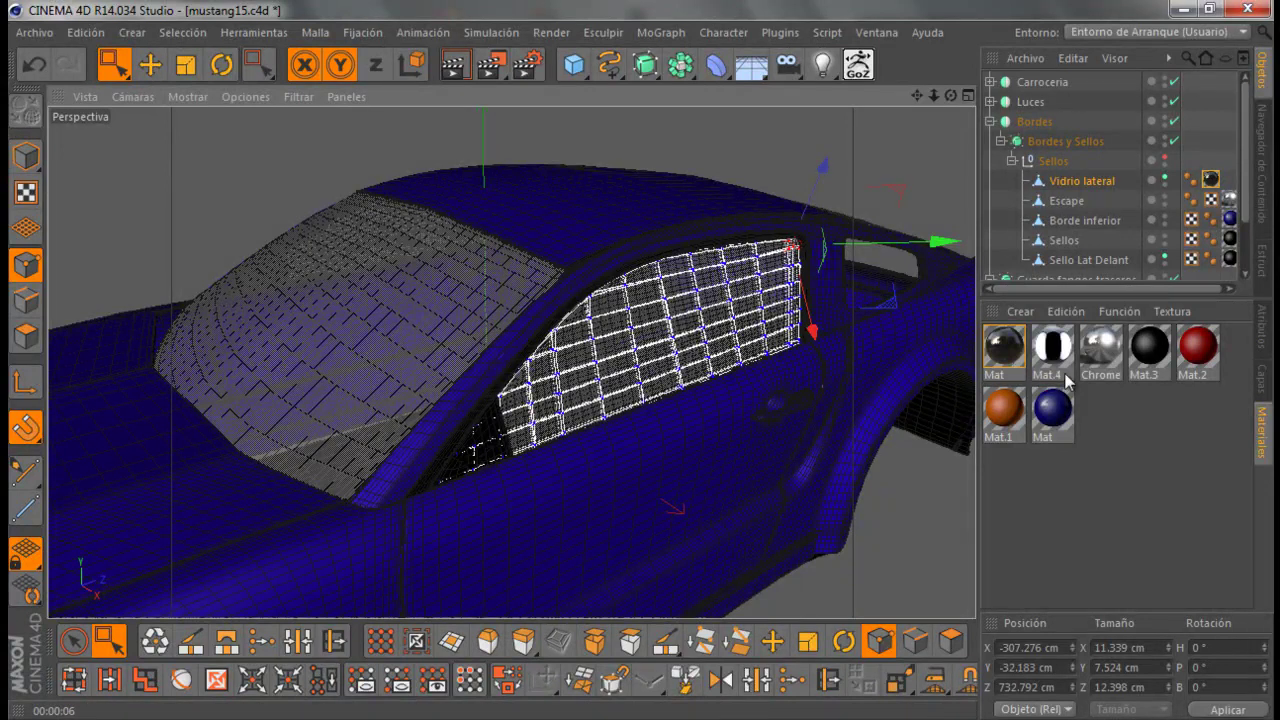
left_click(1264, 200)
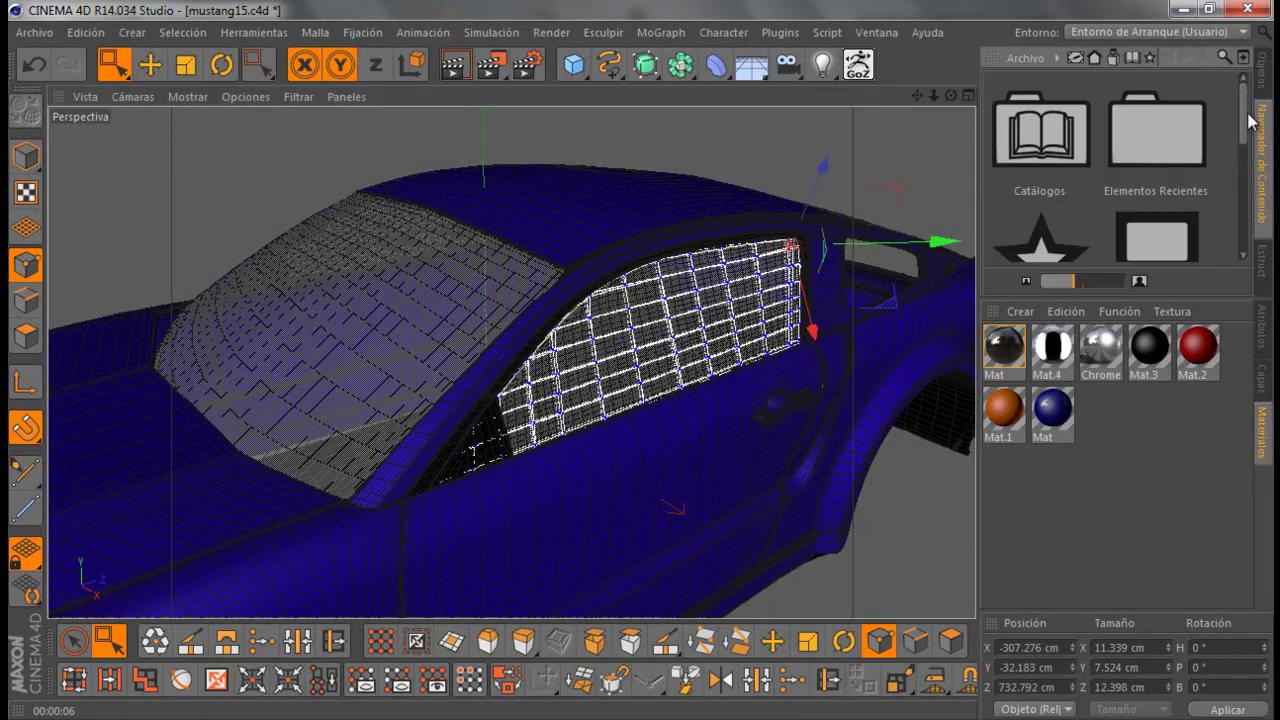
left_click(1265, 85)
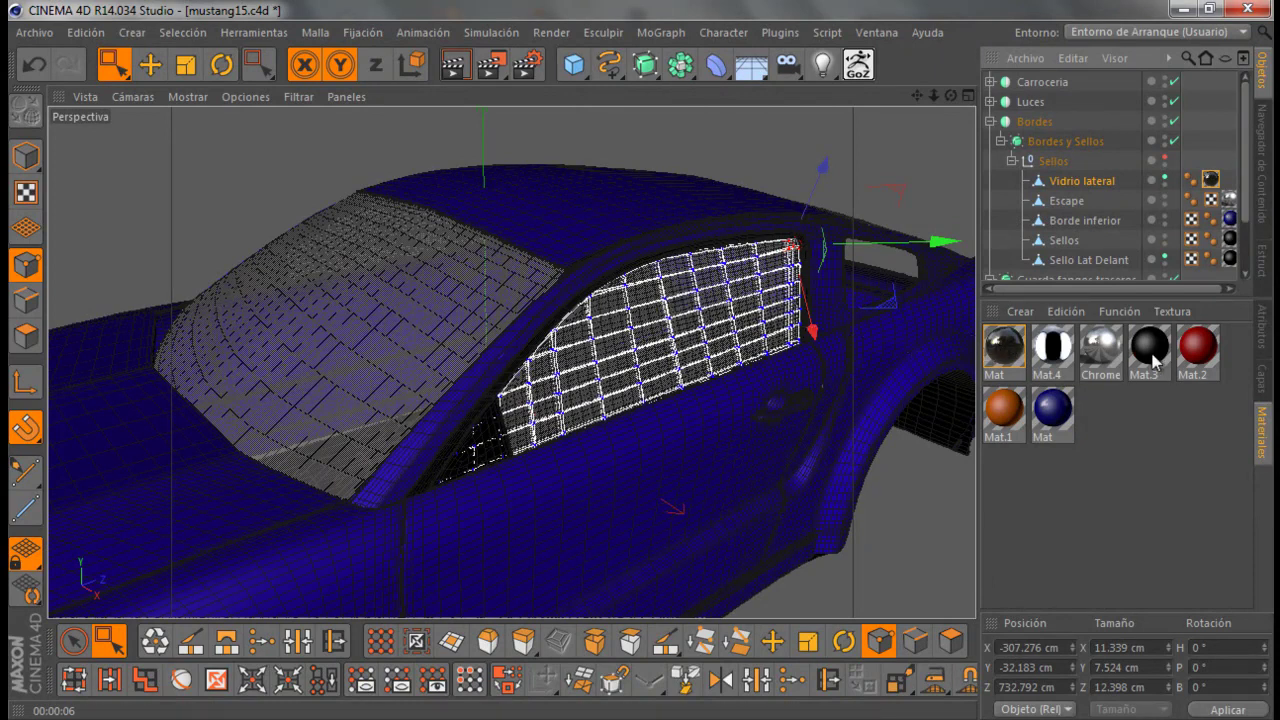
left_click_drag(1152, 362, 1106, 184)
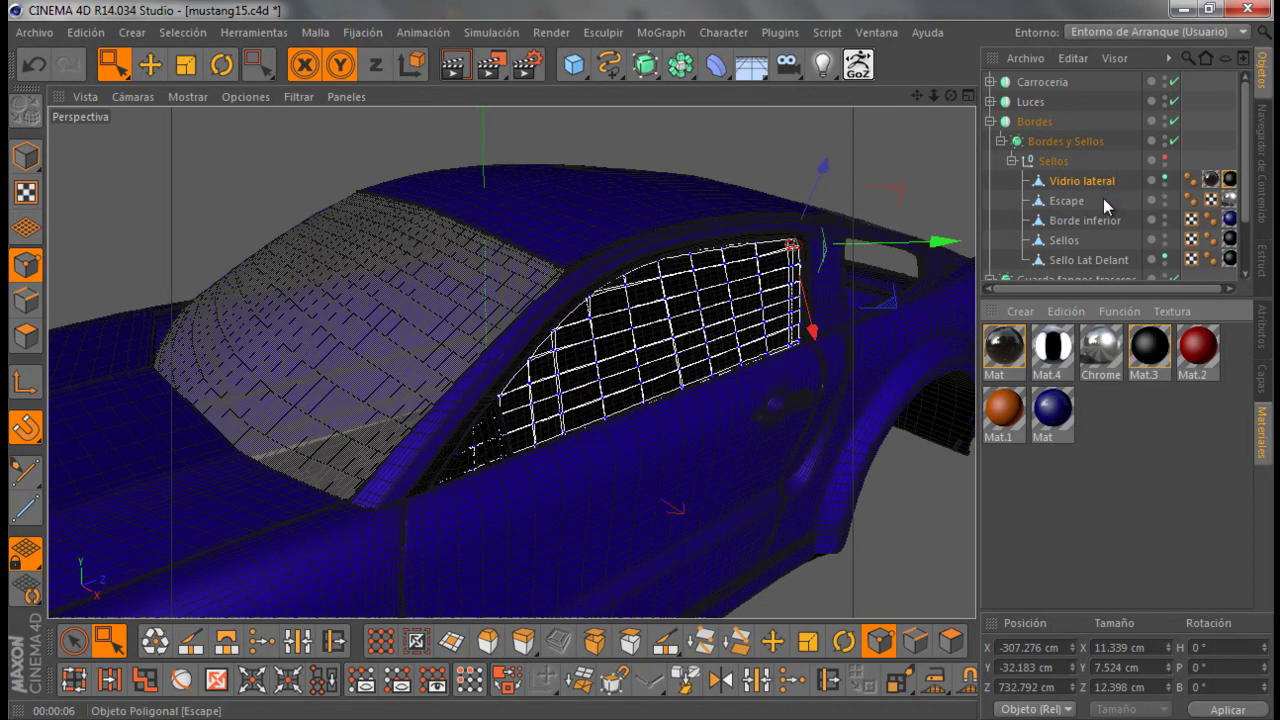
left_click_drag(1098, 292, 1092, 220)
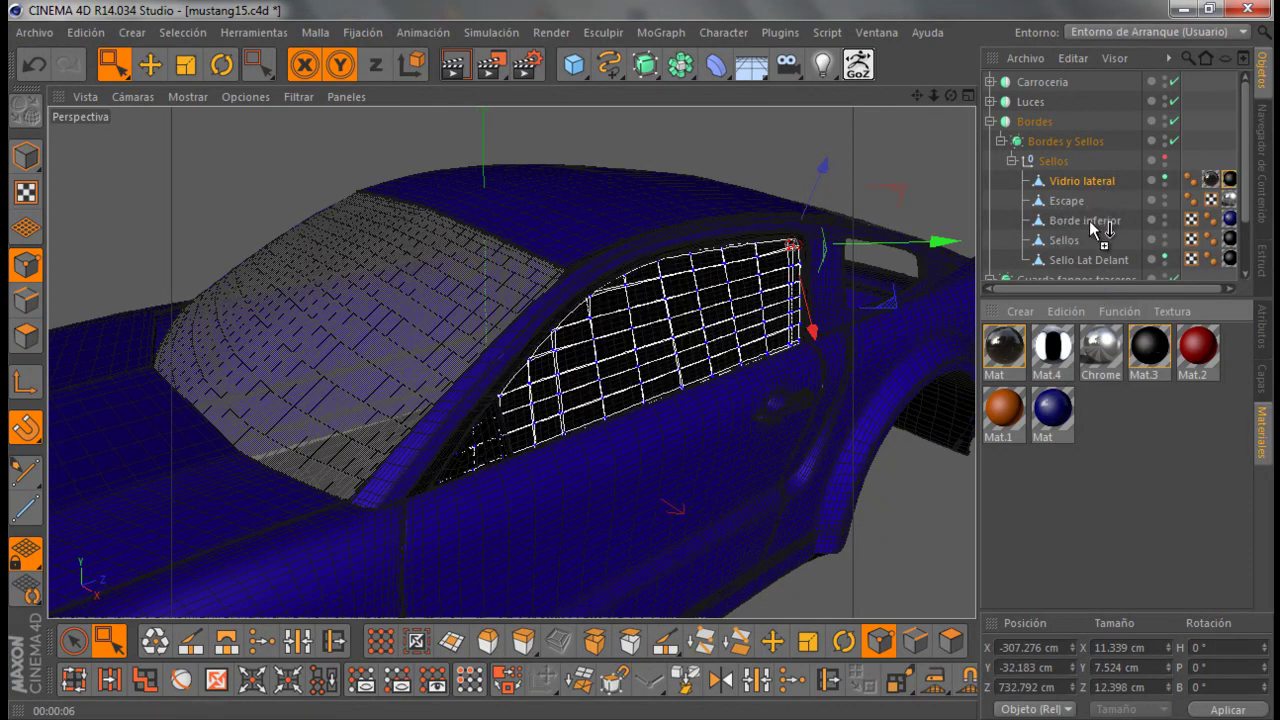
left_click_drag(441, 317, 443, 318)
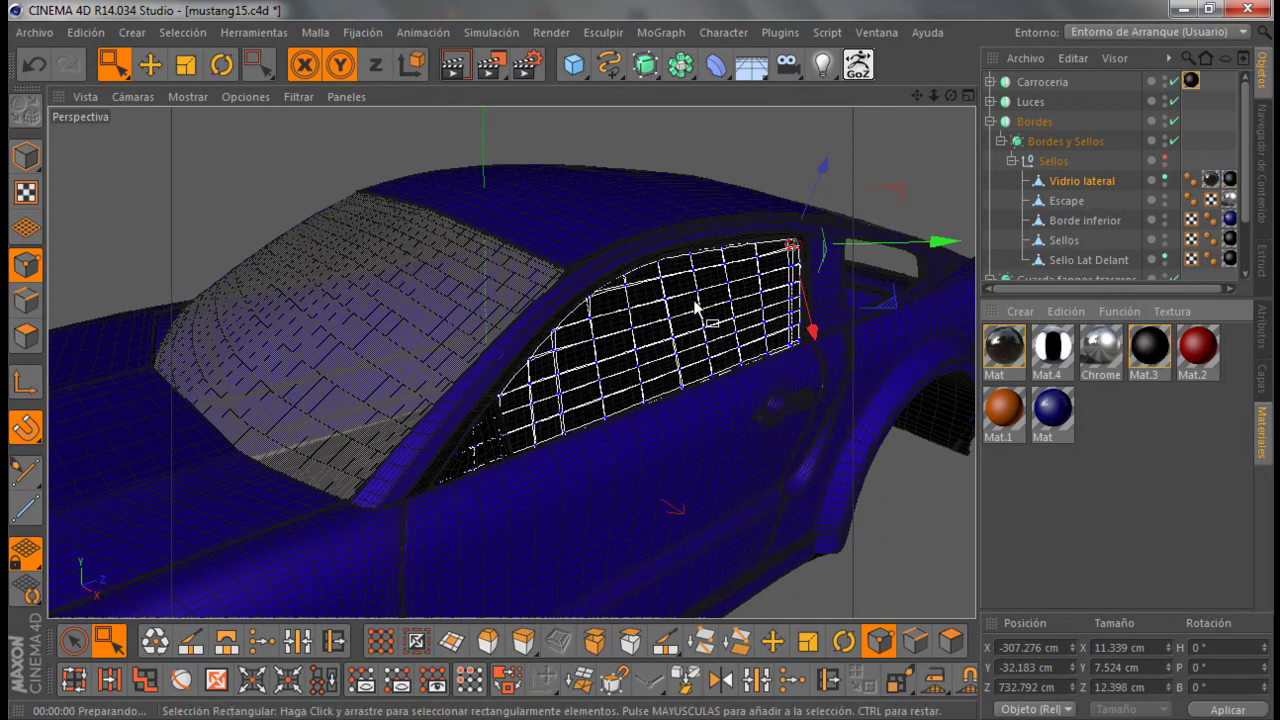
Render viewport previews of the car's side window
key("ctrl+r")
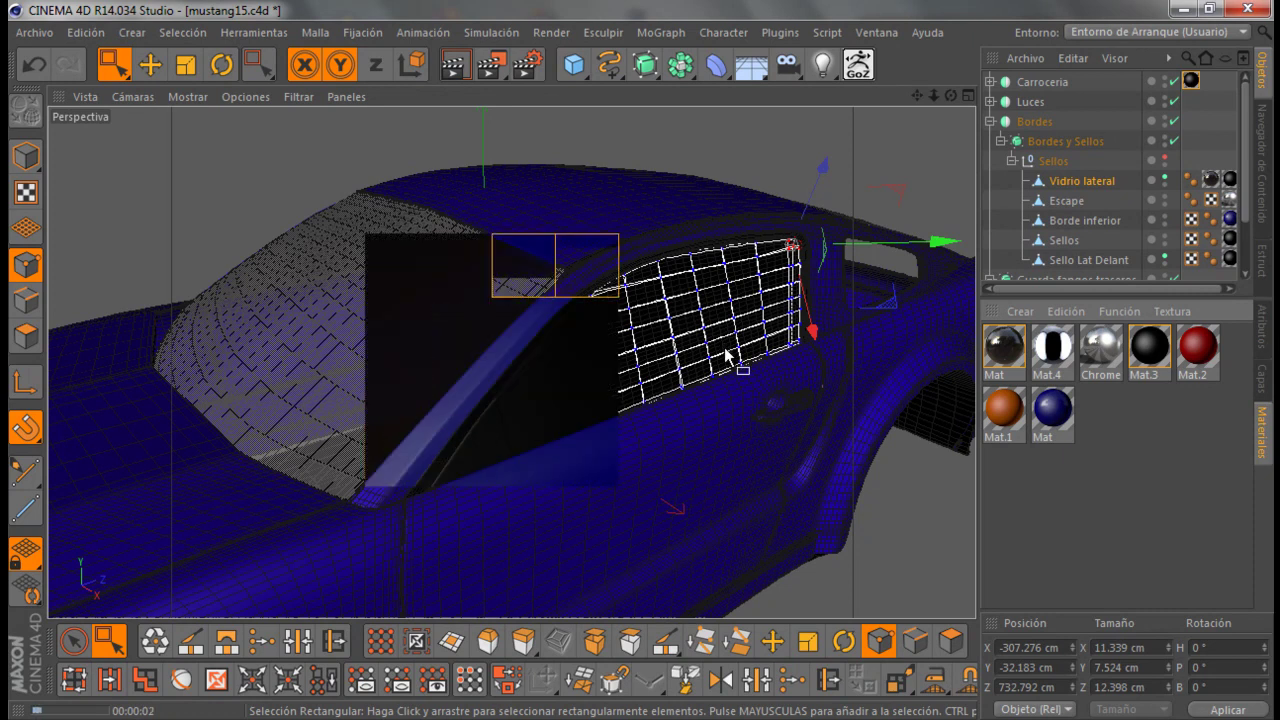
left_click_drag(737, 363, 763, 134, "alt")
left_click(455, 65)
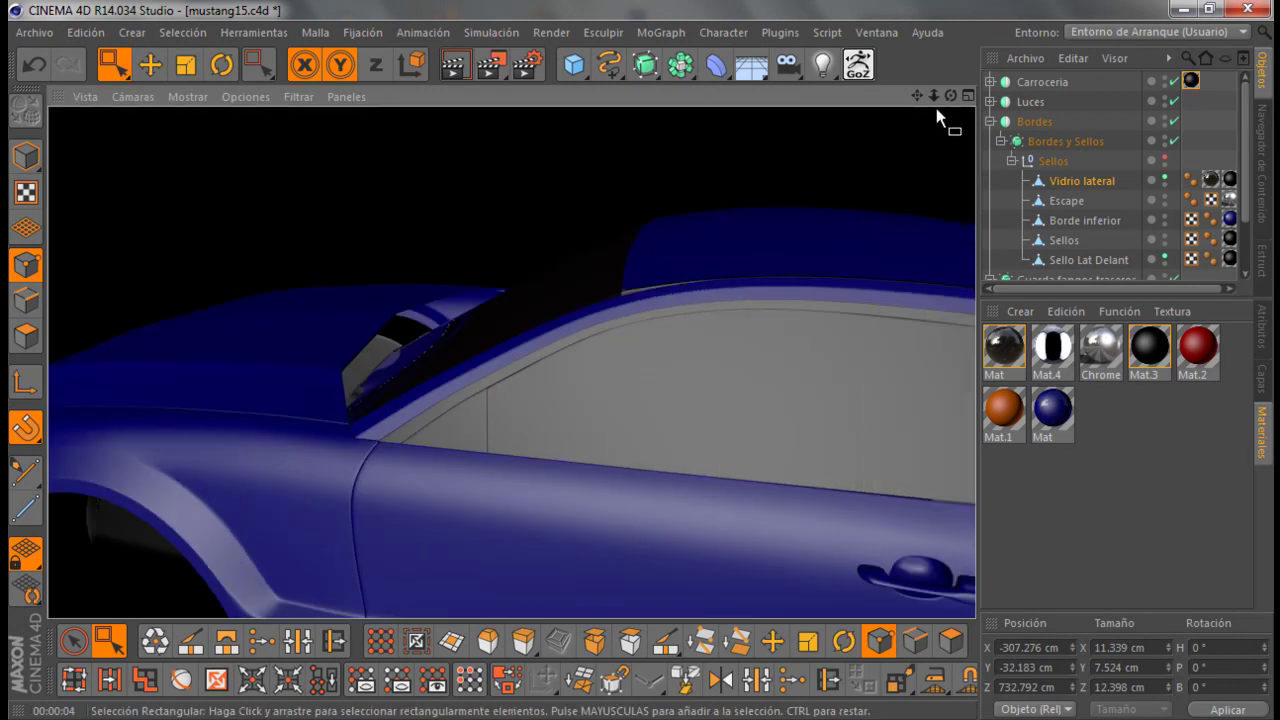
left_click_drag(645, 362, 659, 129, "alt")
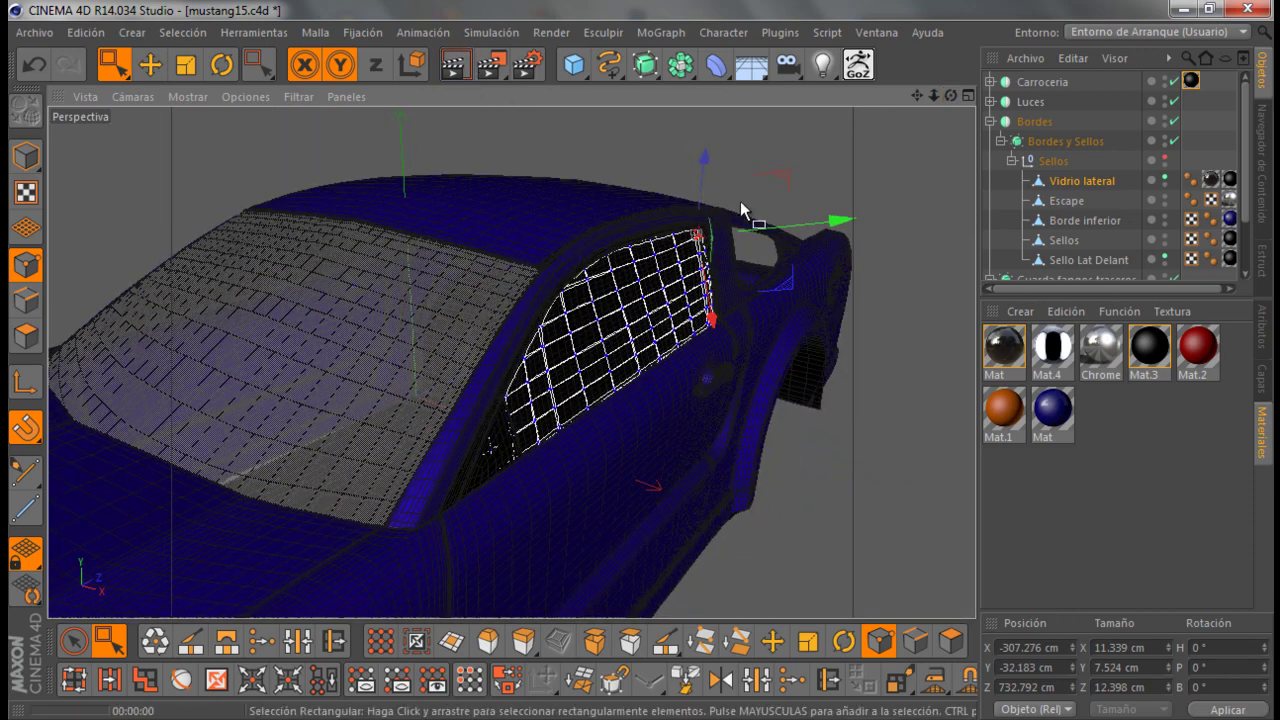
Hide Carroceria, Luces, Bordes and Guarda fangos traseros in the viewport
left_click_drag(740, 201, 630, 395, "alt")
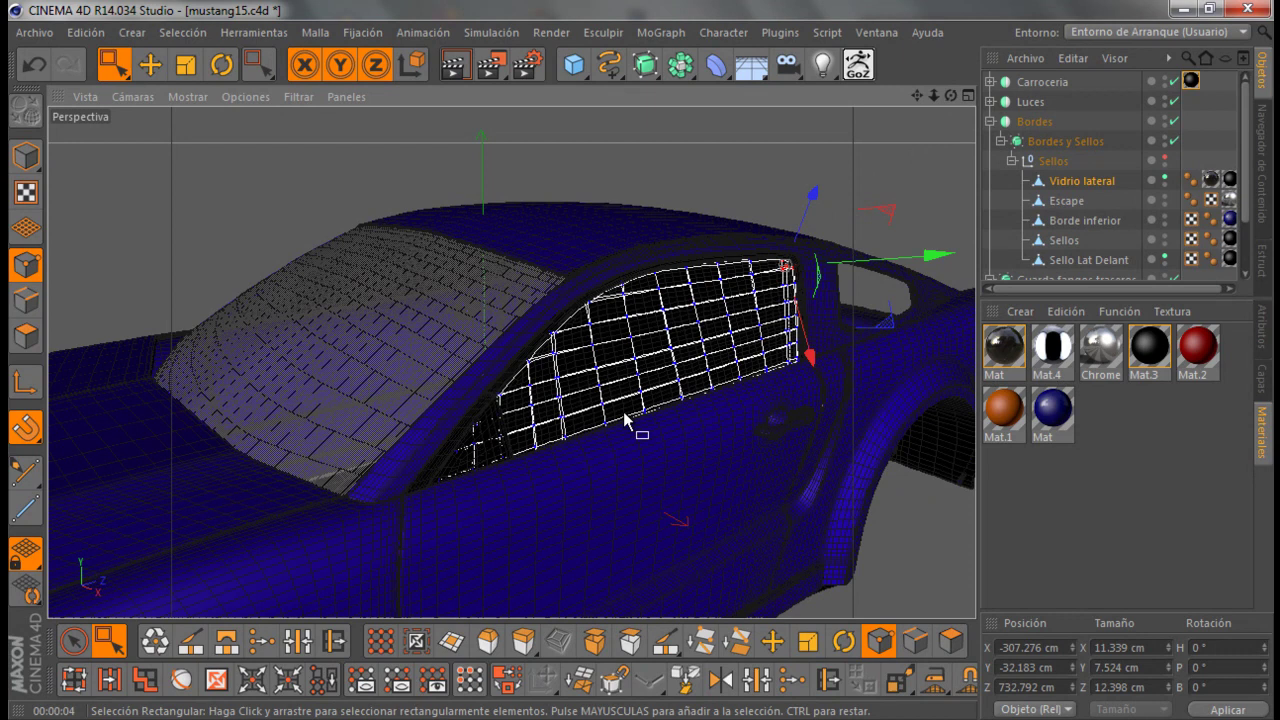
mouse_move(701, 411)
left_mouse_down("alt")
mouse_move(823, 323)
mouse_move(868, 325)
left_mouse_up("alt")
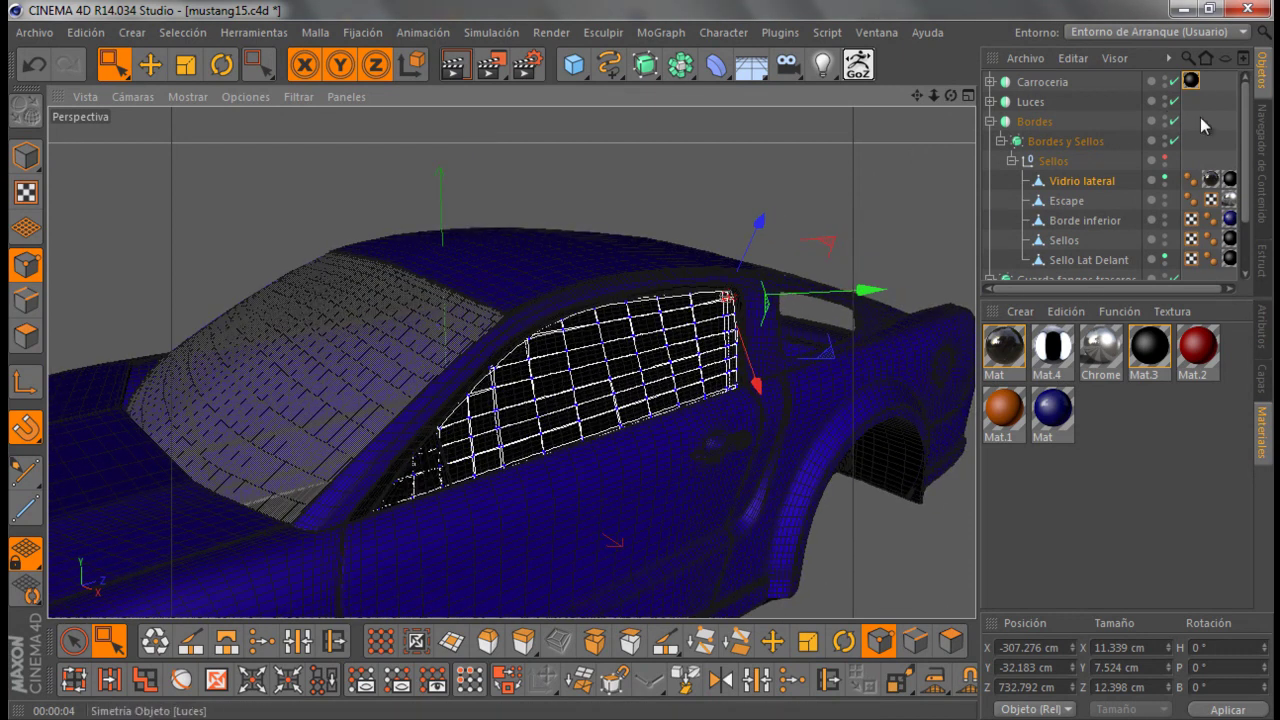
scroll(1150, 130, "down", 3)
scroll(1100, 120, "up", 3)
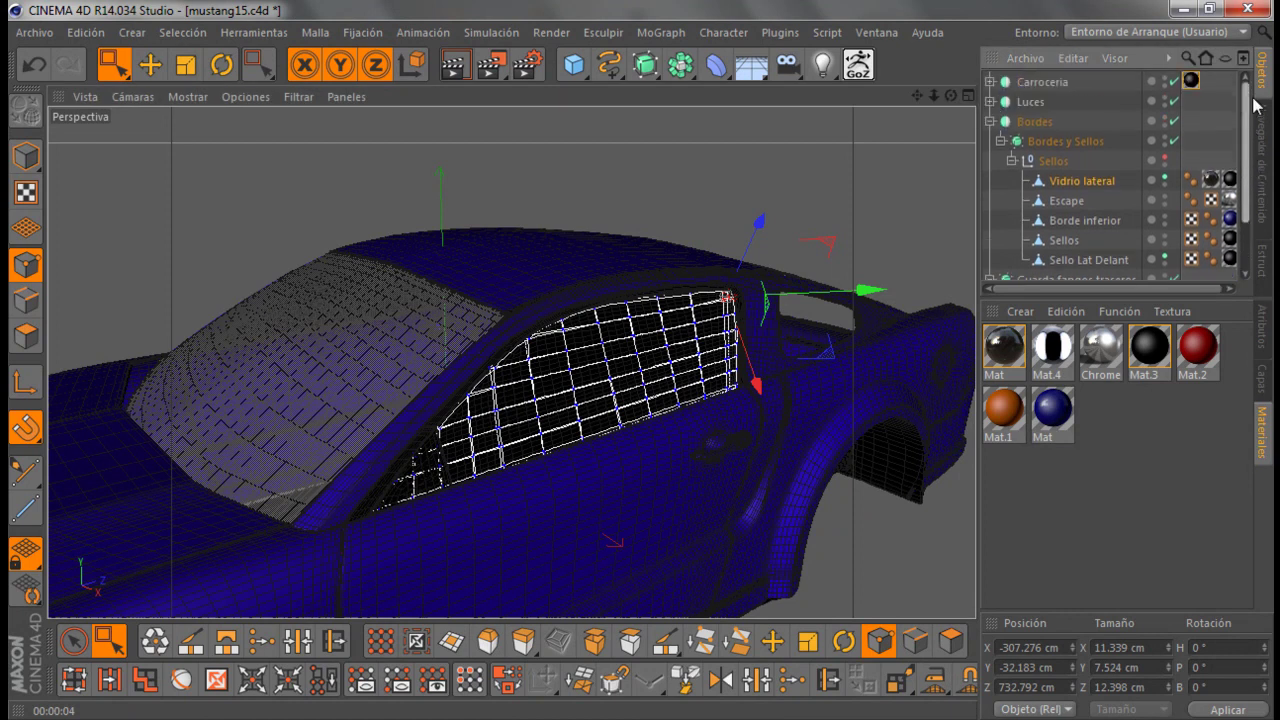
left_click(990, 121)
mouse_move(1174, 101)
left_mouse_down()
mouse_move(1174, 81)
mouse_move(1178, 196)
left_mouse_up()
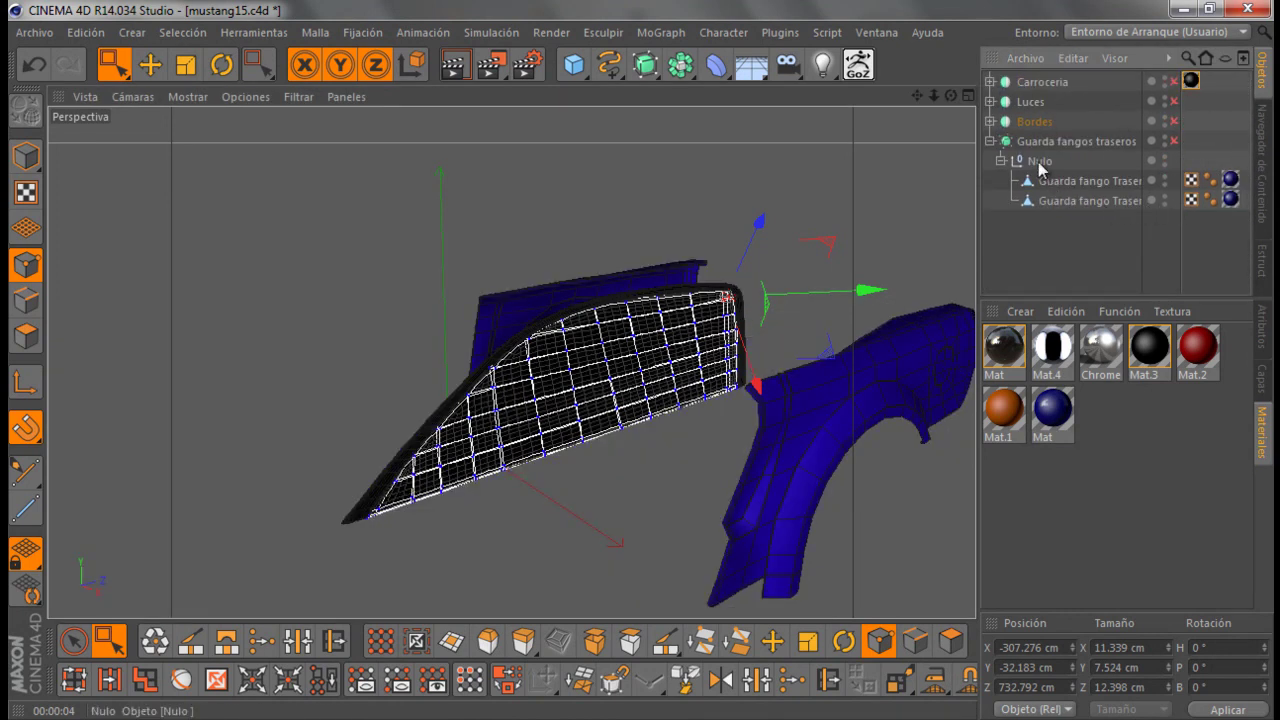
left_click(1164, 158)
left_click(1164, 158)
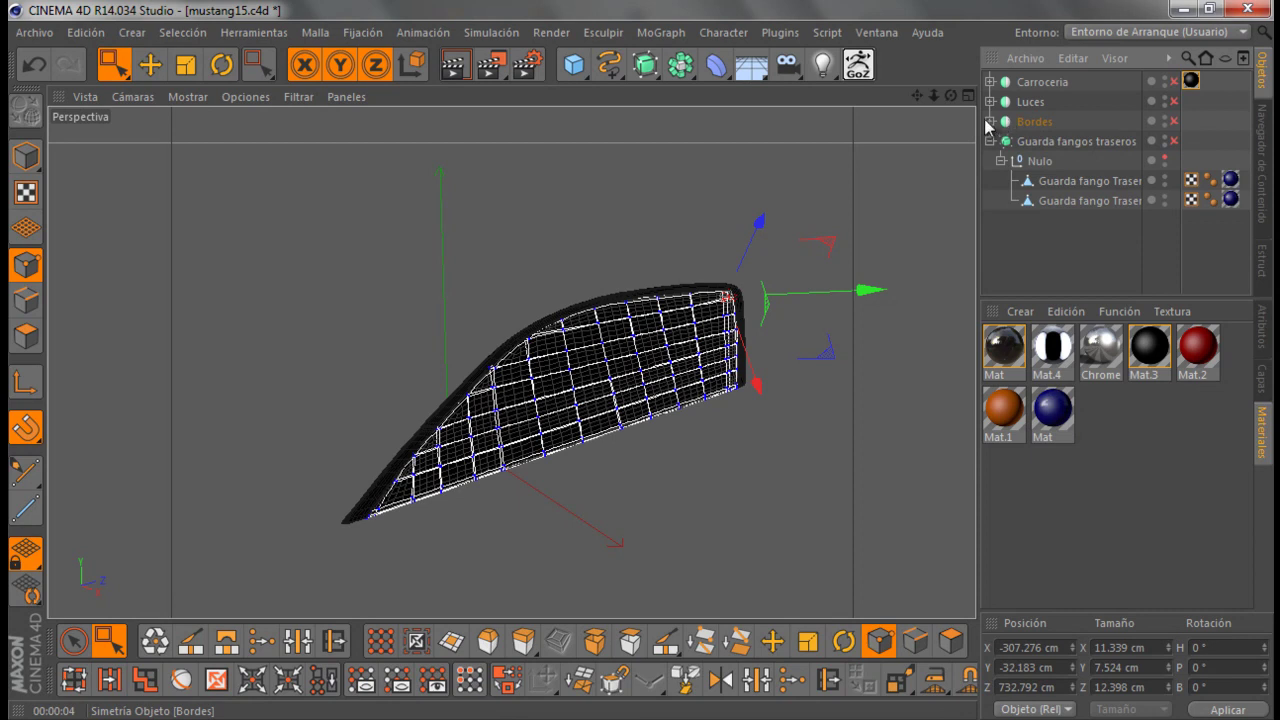
Hide Vidrio lateral, Sello Lat Delant, Borde inferior and Sellos, and disable Bordes y Sellos smoothing
left_click(990, 121)
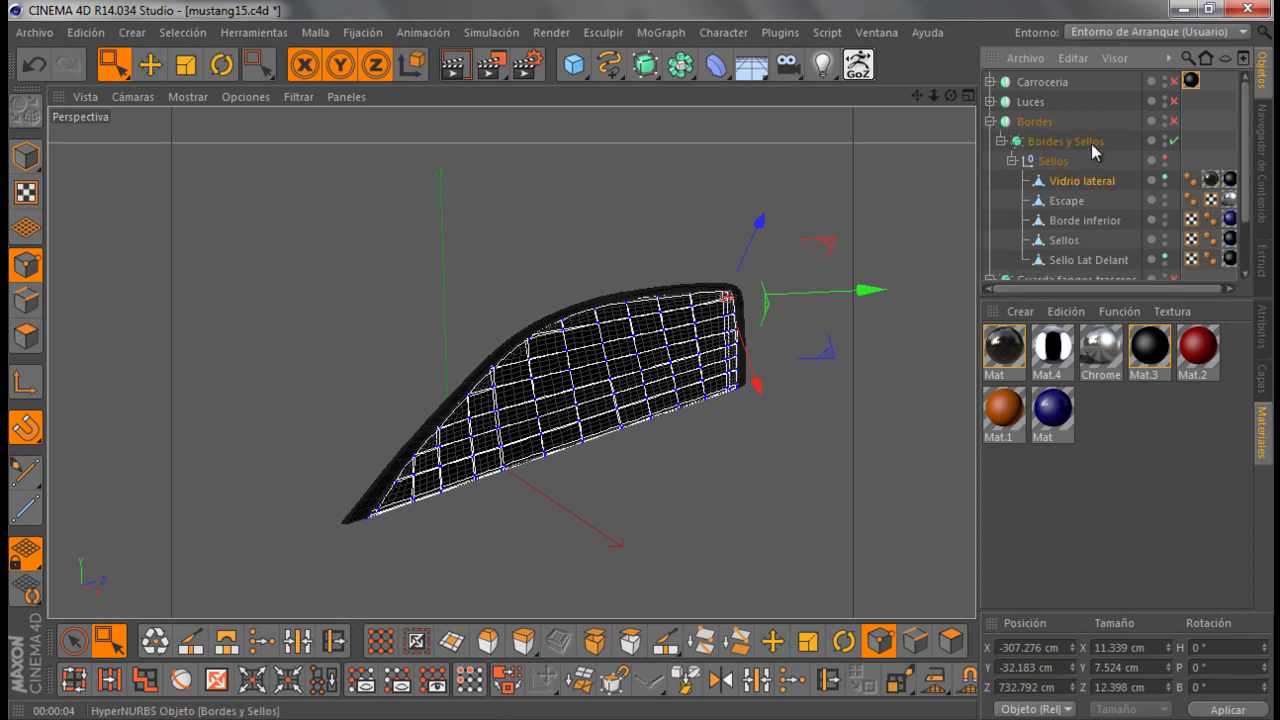
left_click(1164, 177)
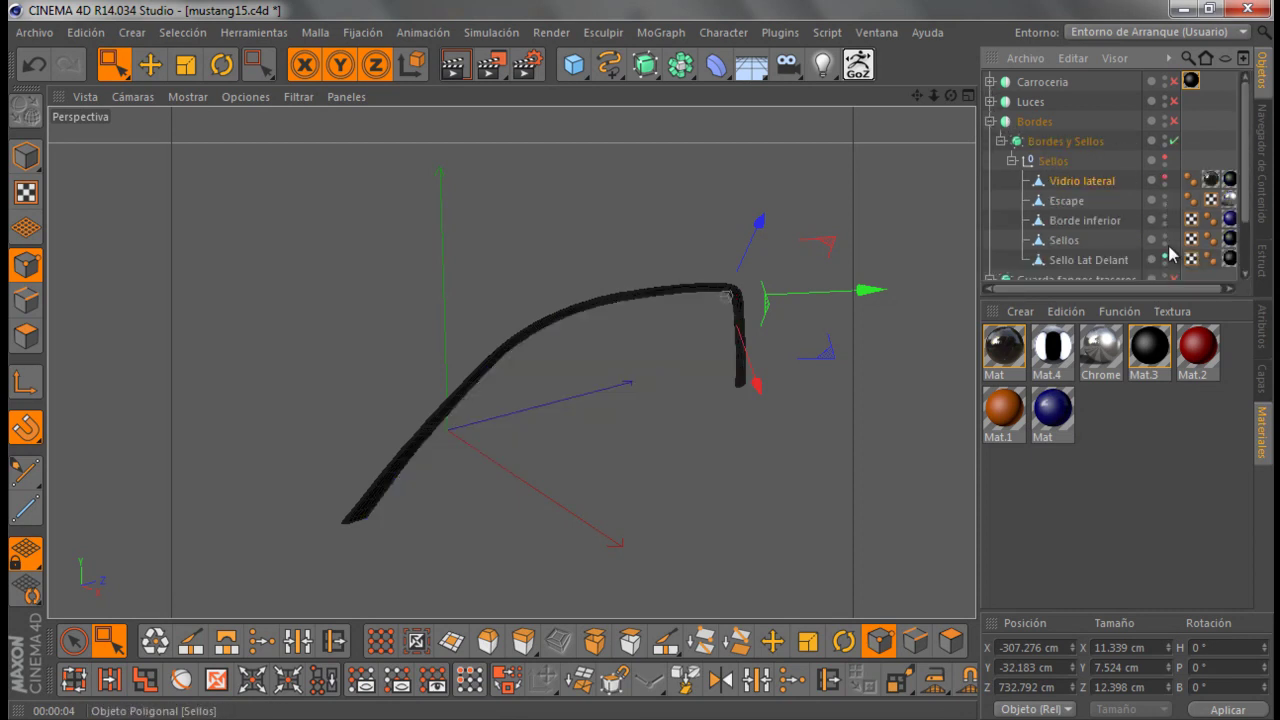
left_click(1164, 258)
left_click(1173, 141)
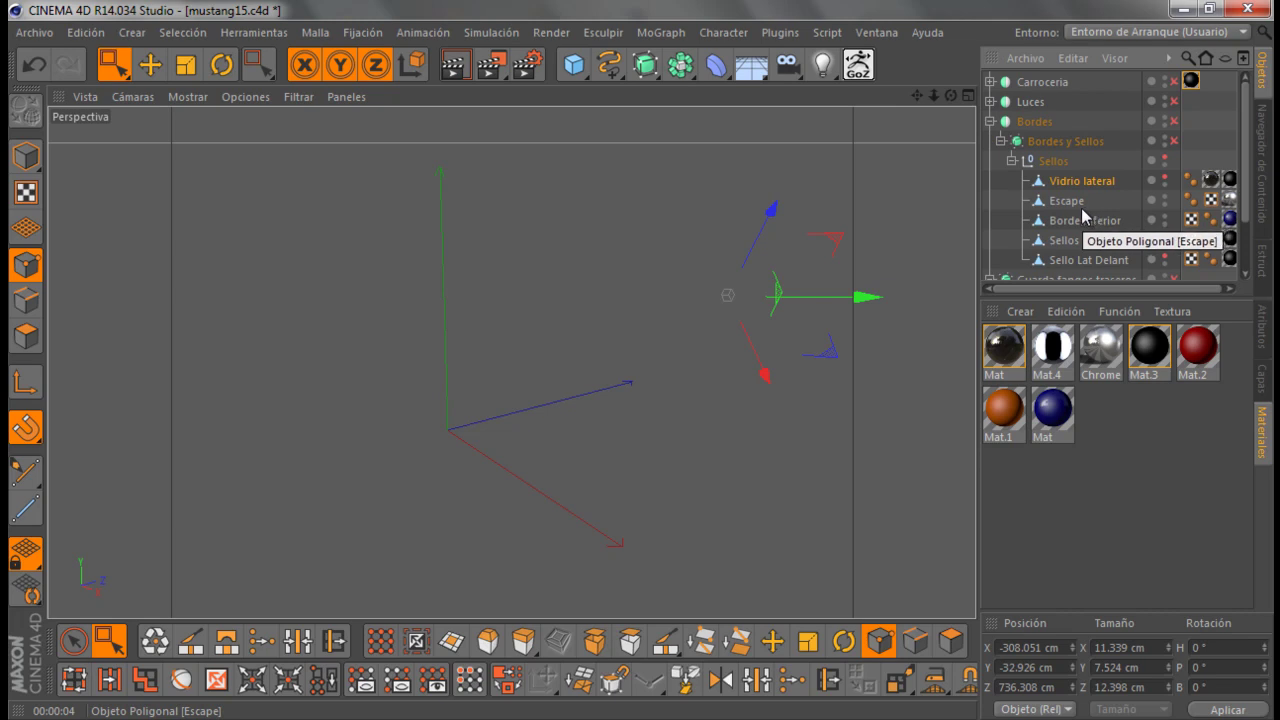
left_click(1164, 216)
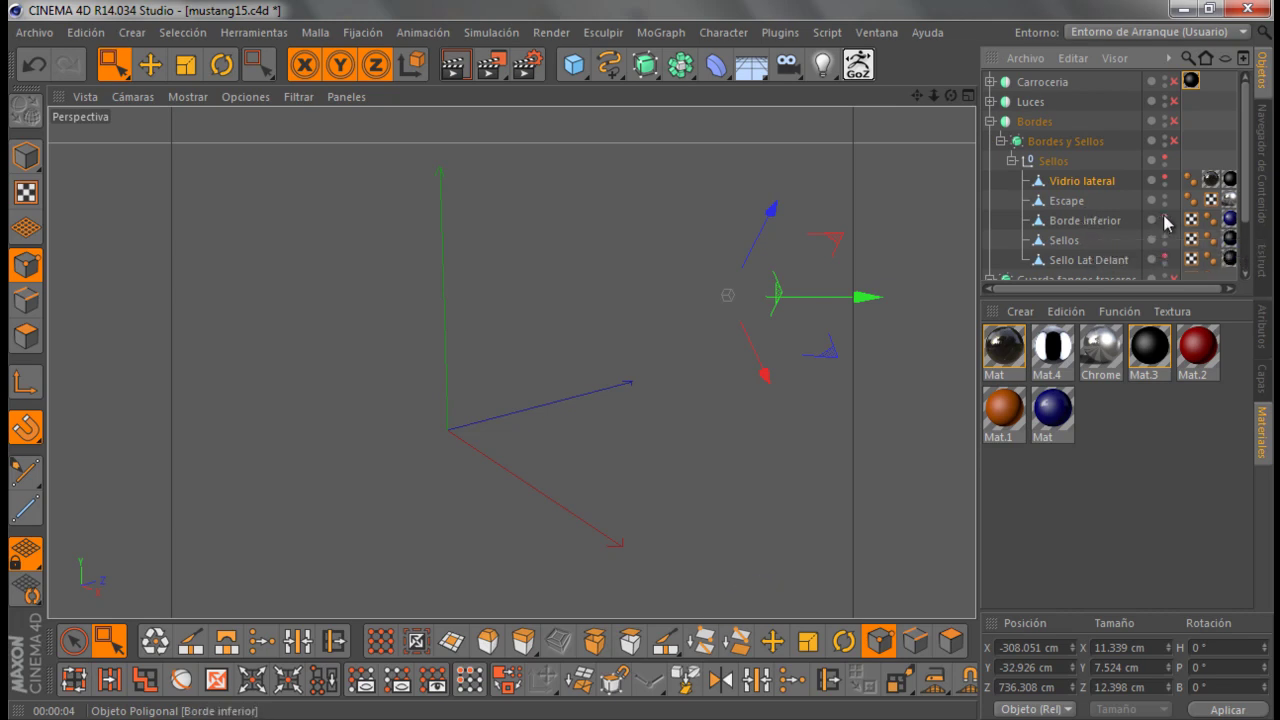
left_click(1165, 237)
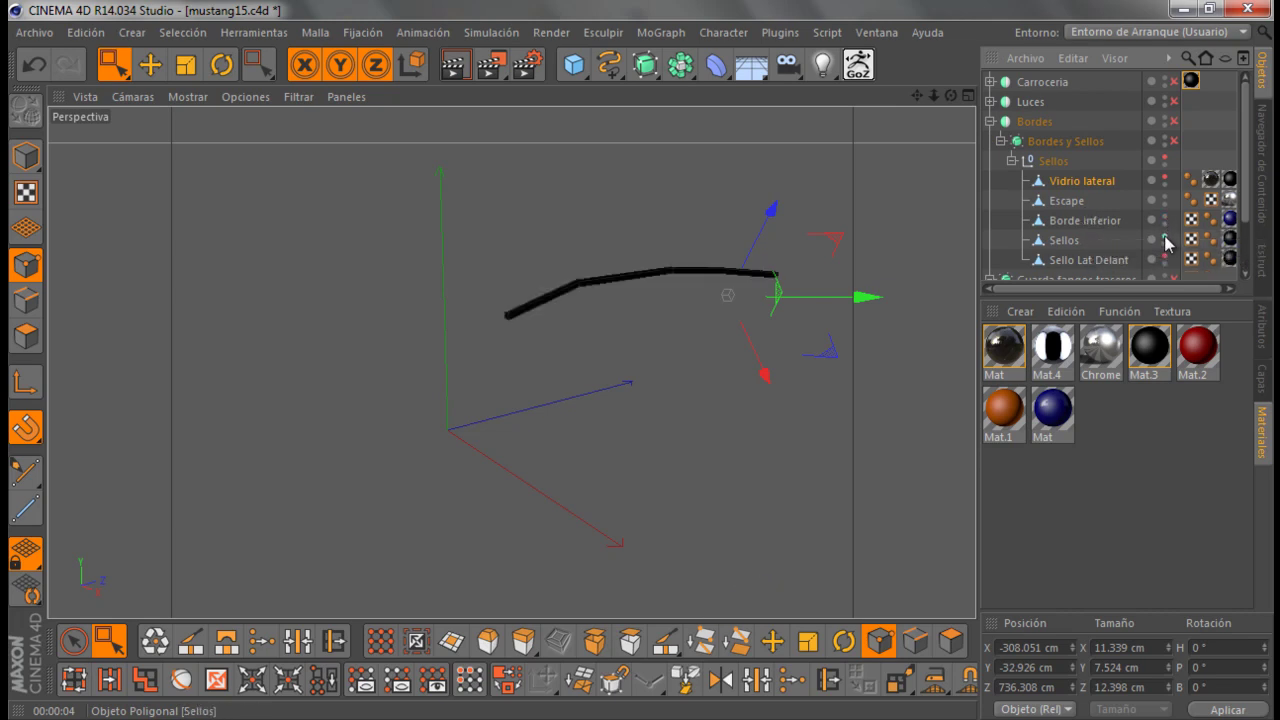
left_click(1165, 237)
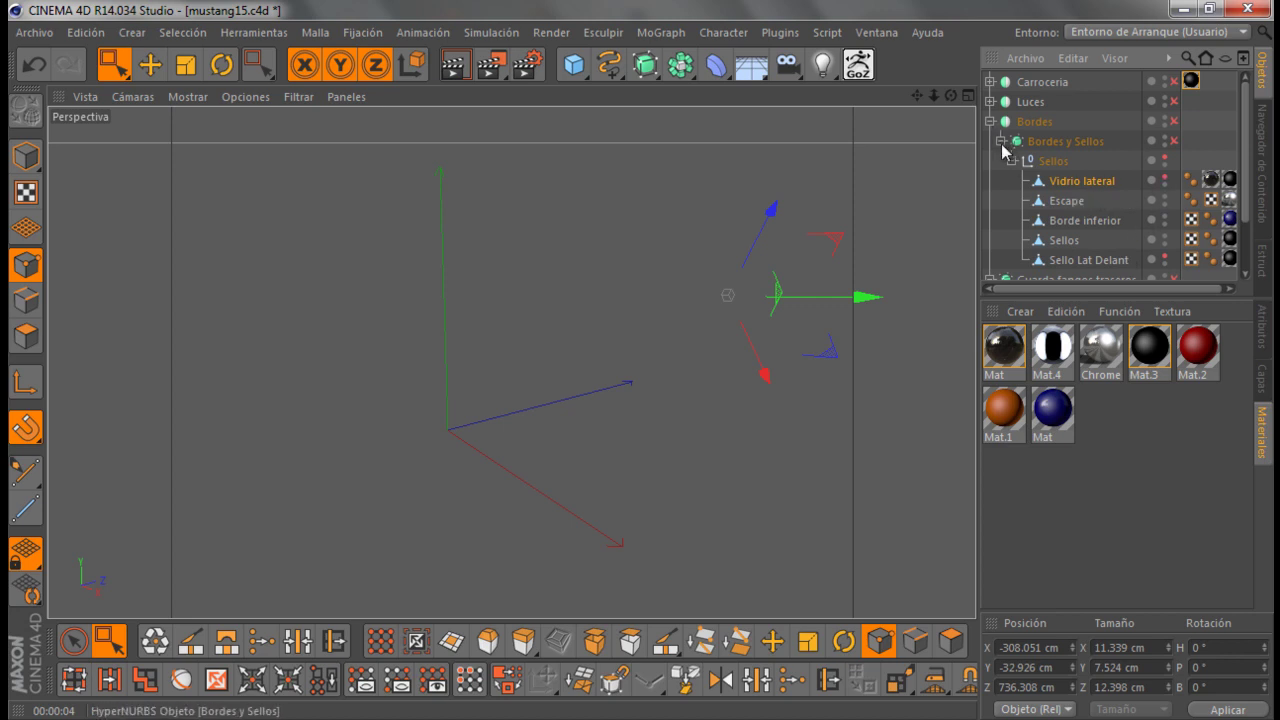
Expand Carroceria and make the Laterales panel visible in the viewport
left_click(990, 121)
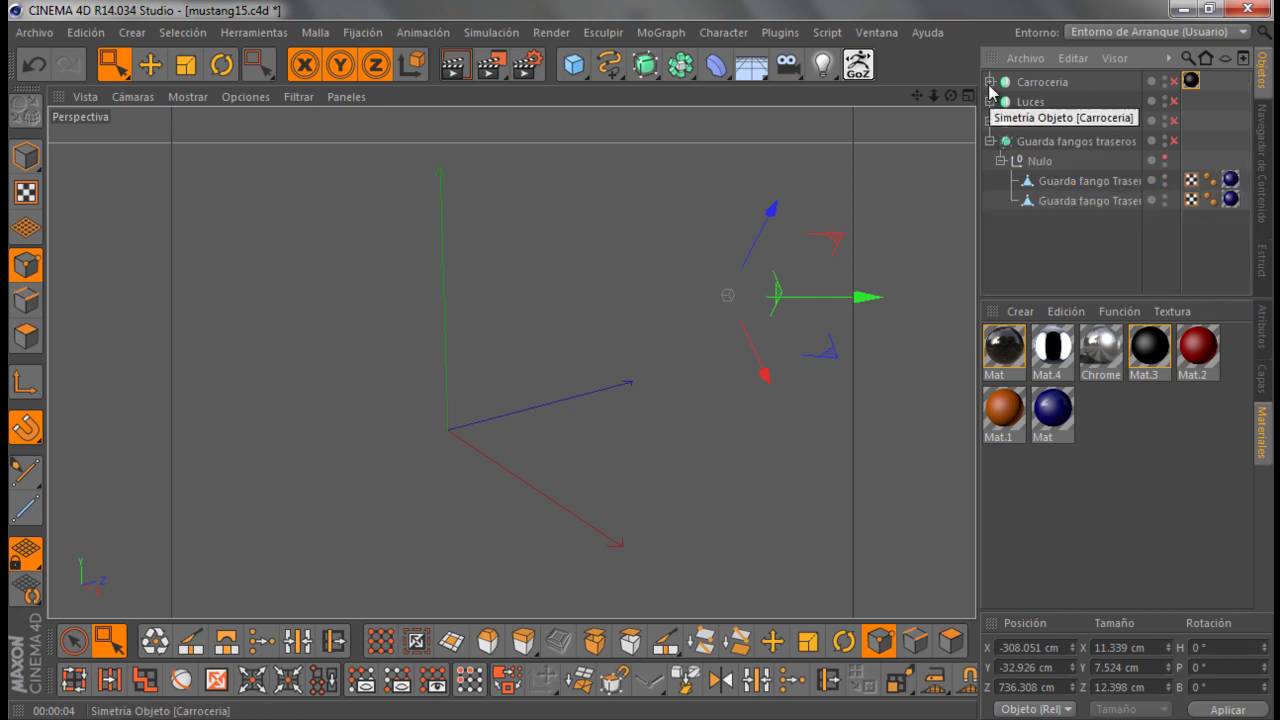
left_click(990, 82)
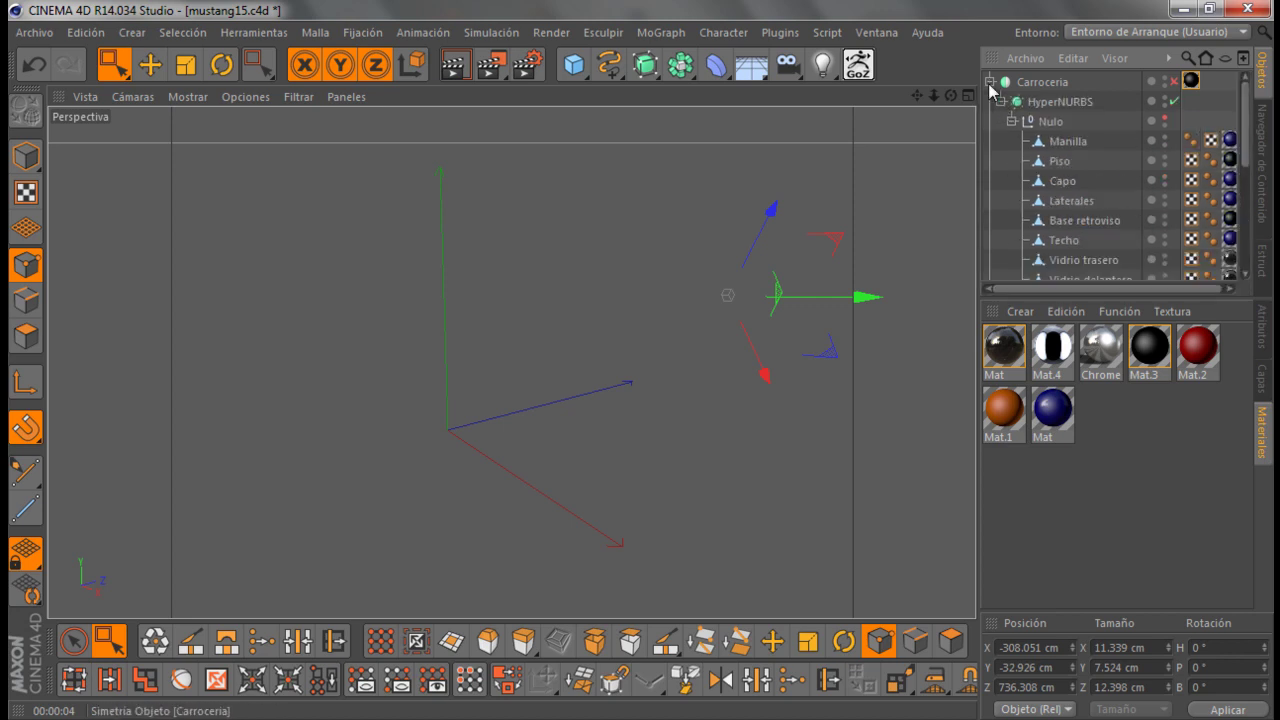
left_click(1165, 200)
scroll(899, 295, "up", 3)
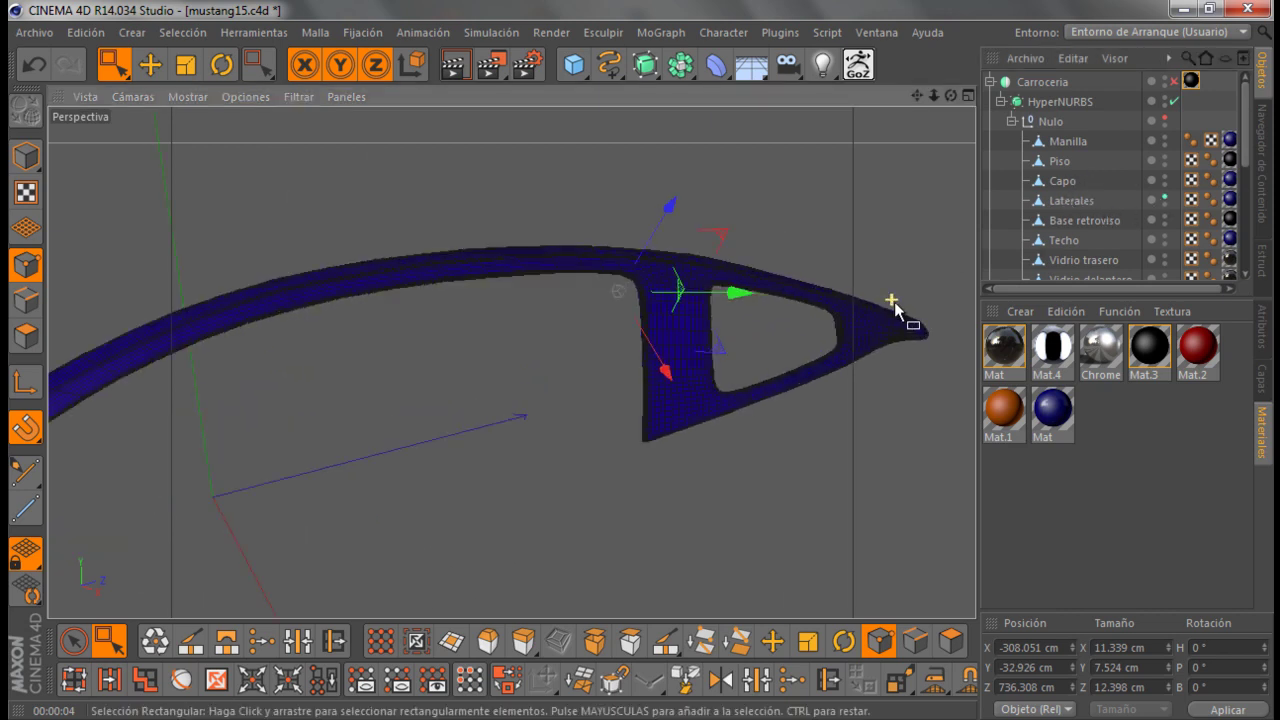
Turn off Carroceria smoothing and zoom in on the coarse rear window opening
left_click(1174, 101)
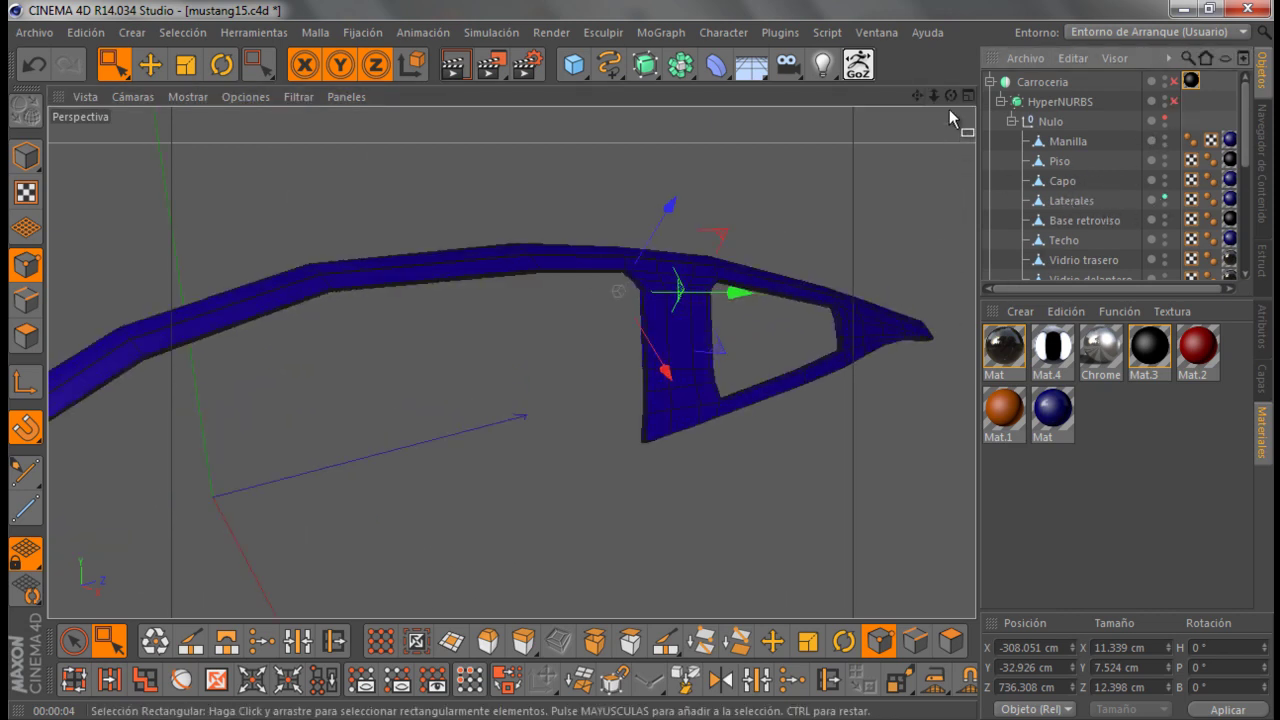
left_click_drag(950, 95, 948, 98)
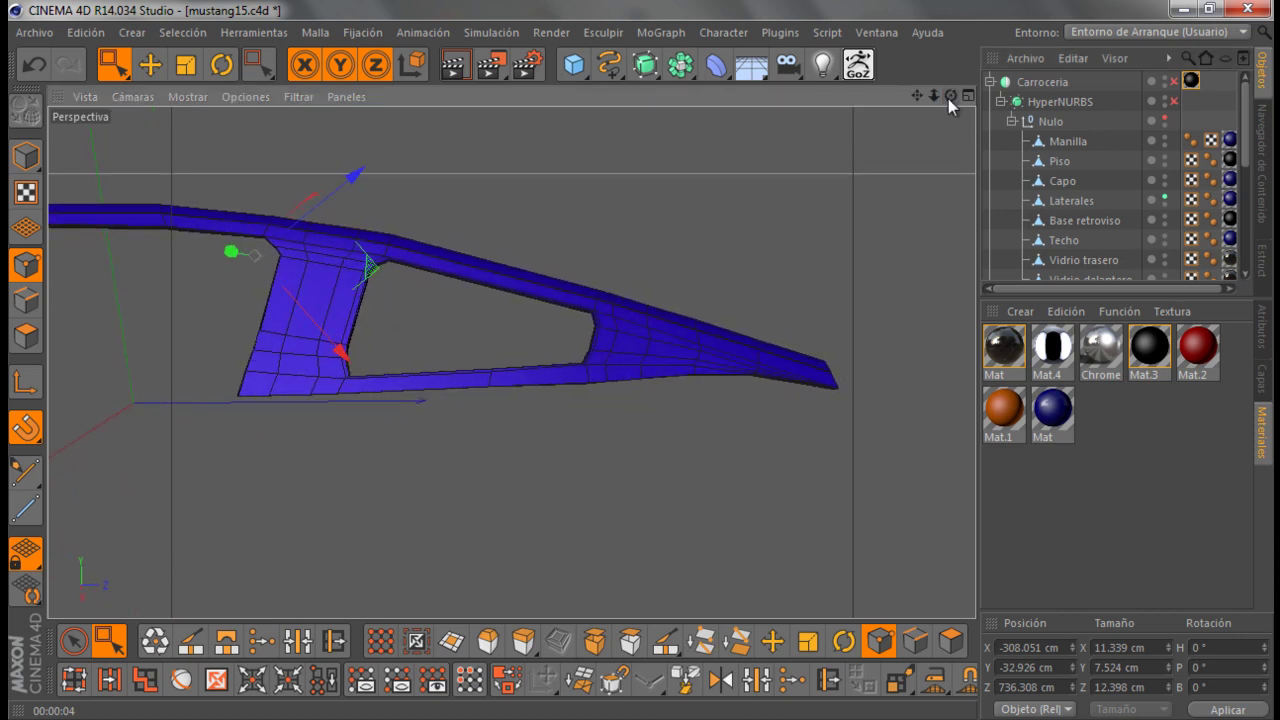
scroll(579, 302, "up", 3)
scroll(726, 314, "up", 2)
scroll(570, 313, "down", 1)
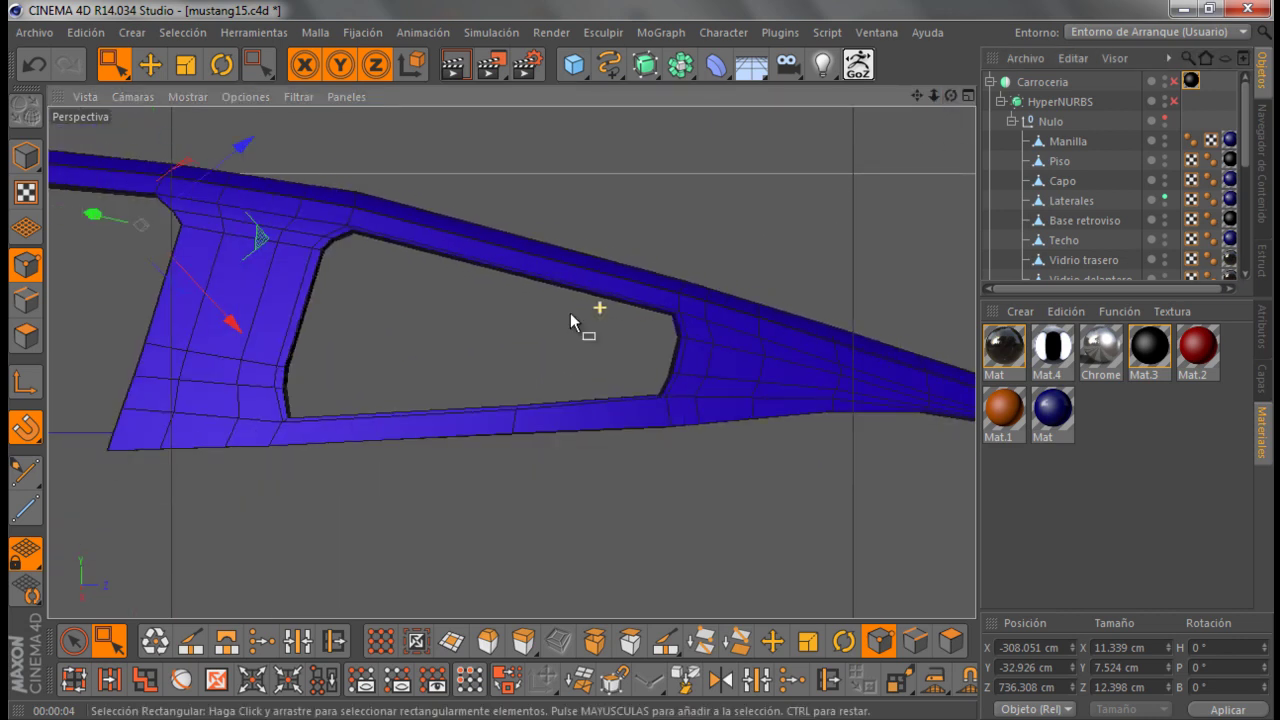
scroll(302, 283, "up", 3)
scroll(265, 279, "down", 2)
scroll(544, 262, "up", 3)
scroll(605, 257, "up", 1)
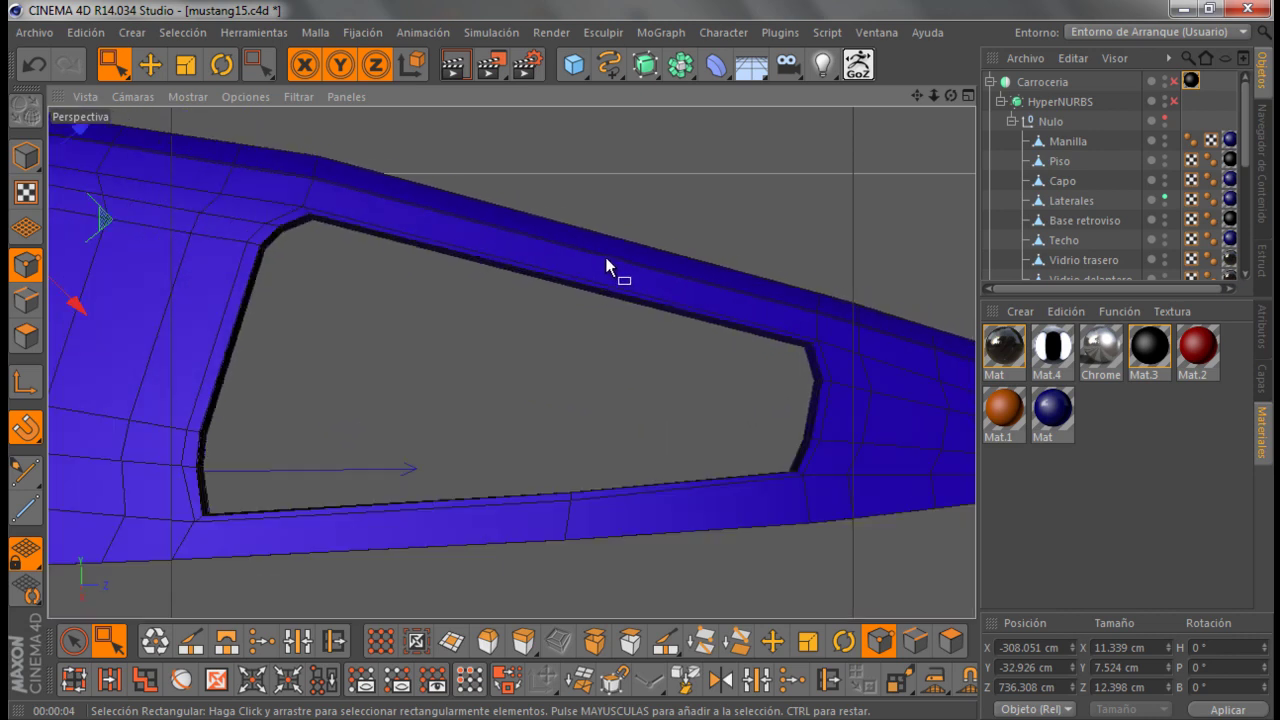
scroll(400, 452, "up", 1)
scroll(410, 446, "down", 2)
scroll(330, 380, "down", 1)
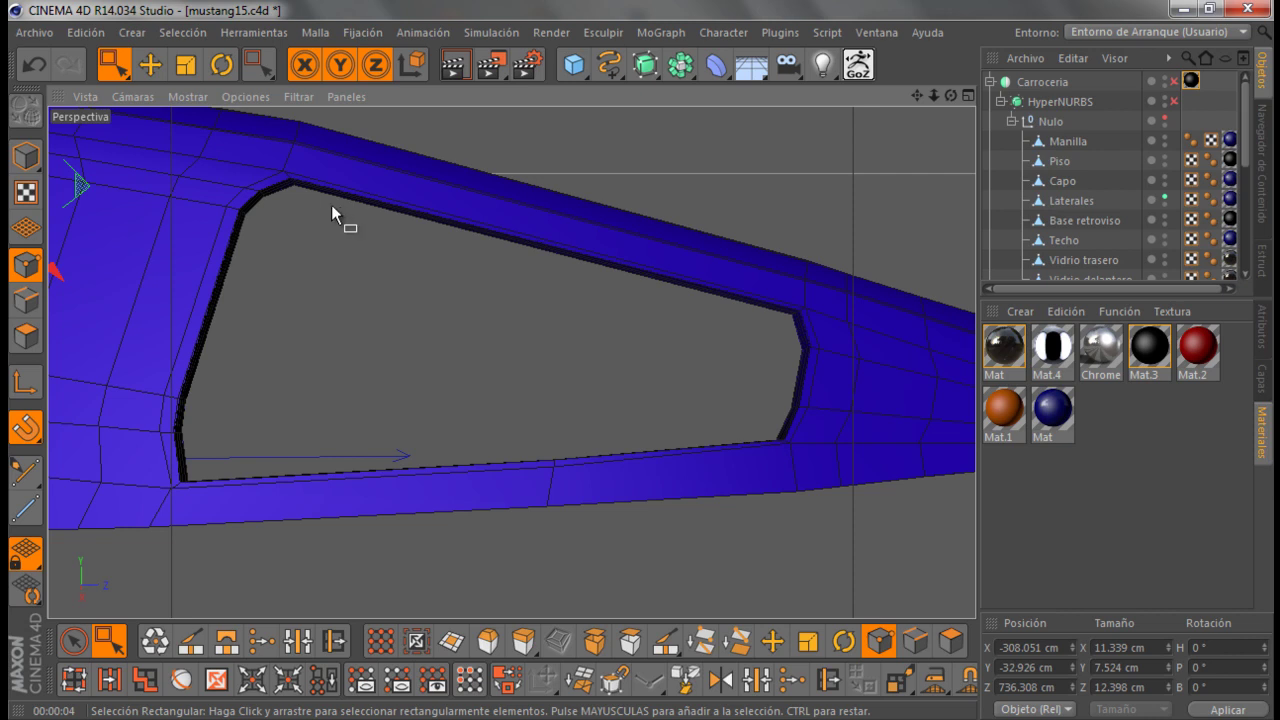
In Polygons mode with Loop Selection, select the polygon loop bordering the Laterales window opening
left_click(26, 336)
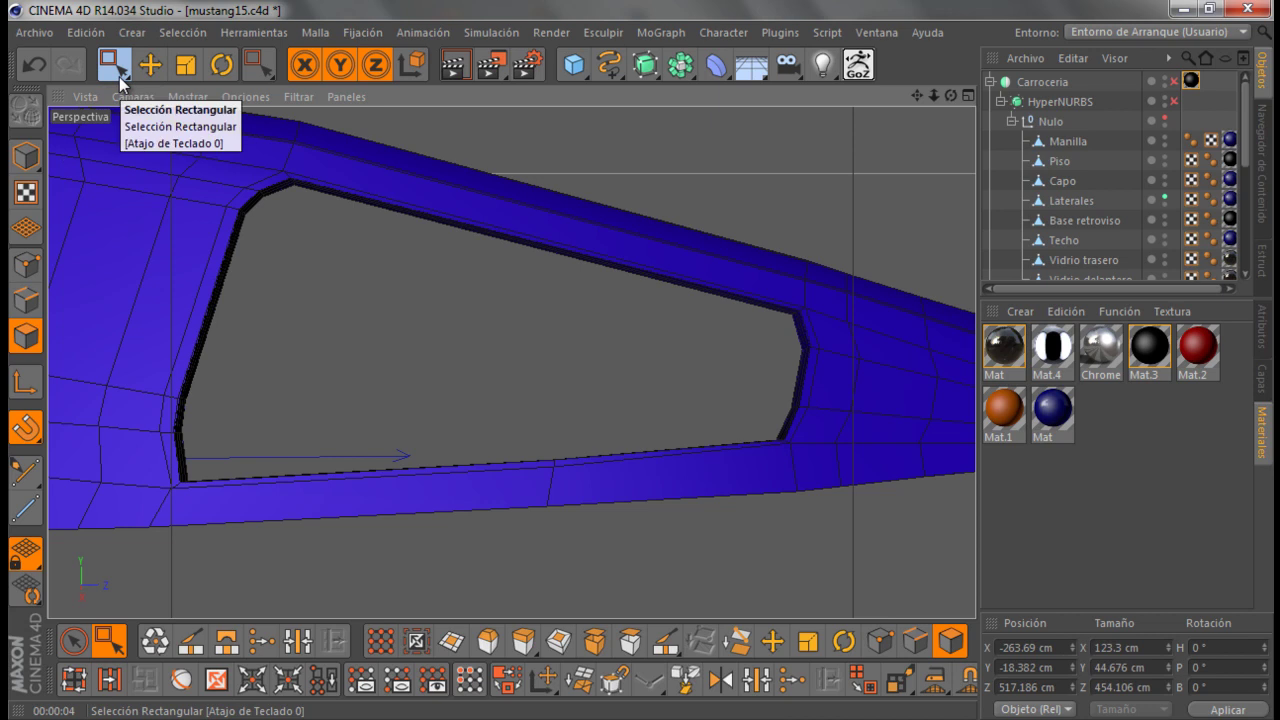
left_click(74, 680)
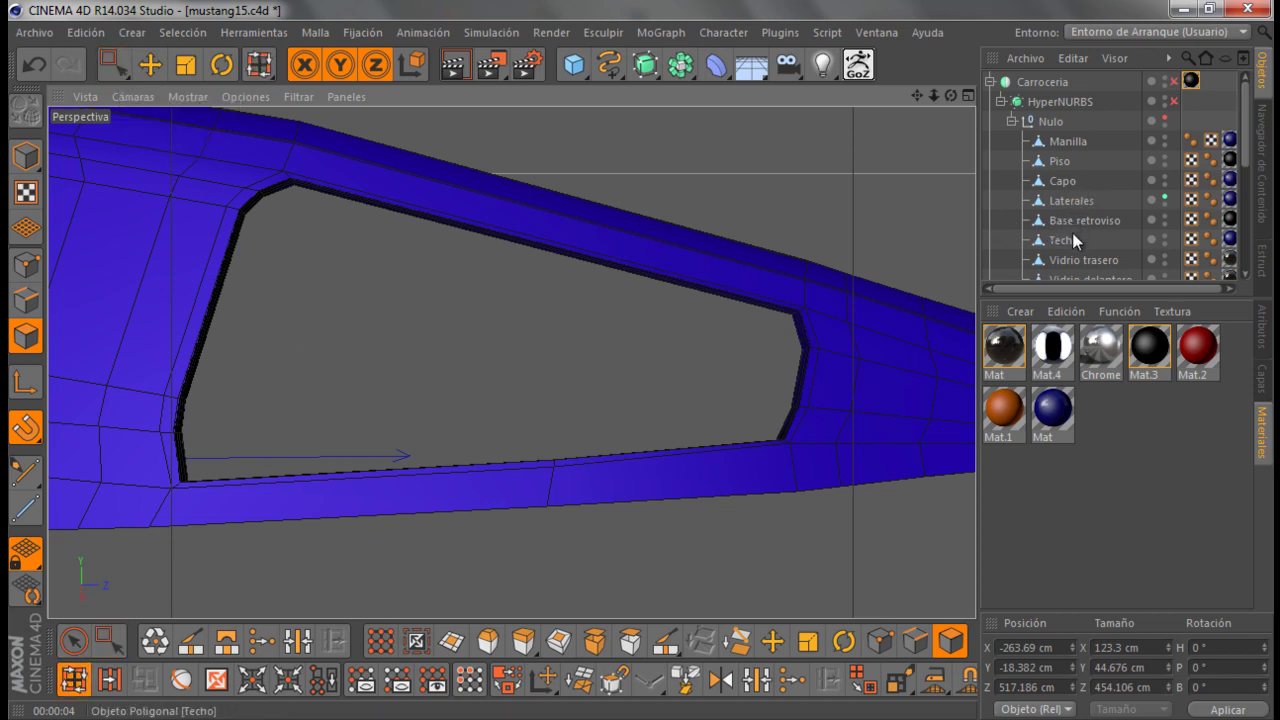
left_click(1072, 201)
scroll(265, 190, "up", 3)
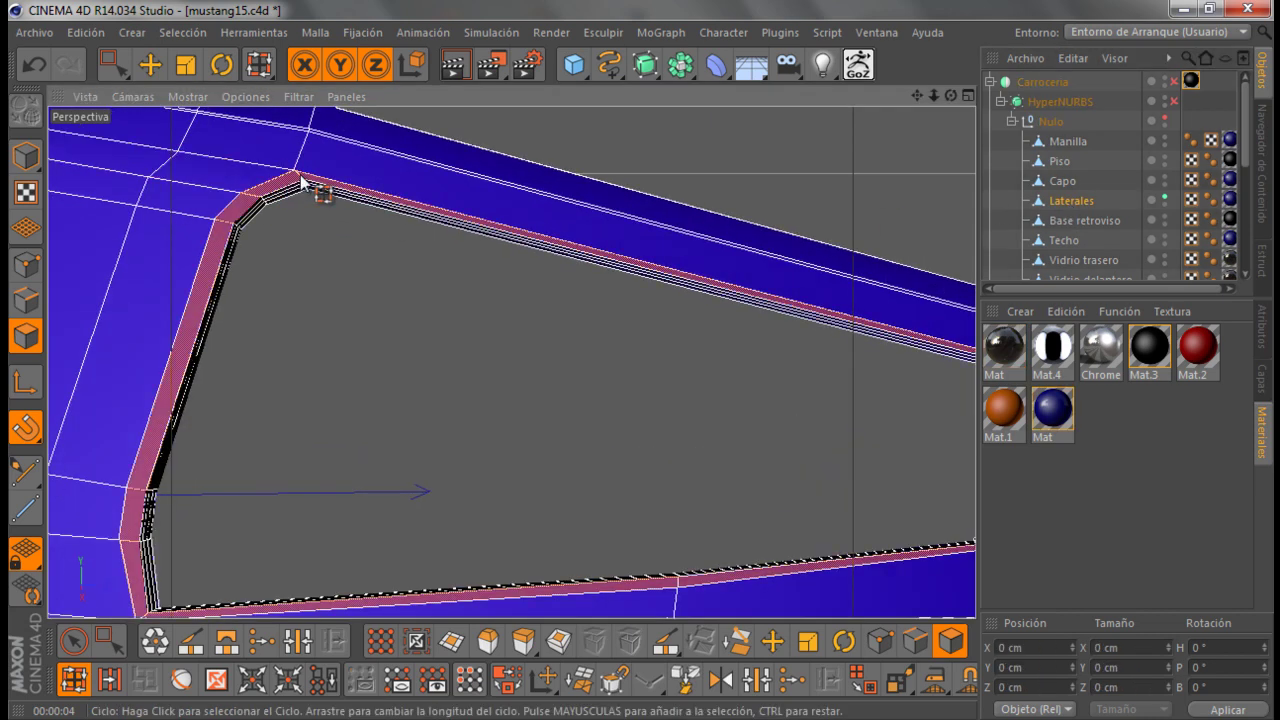
left_click(301, 180)
scroll(289, 360, "down", 3)
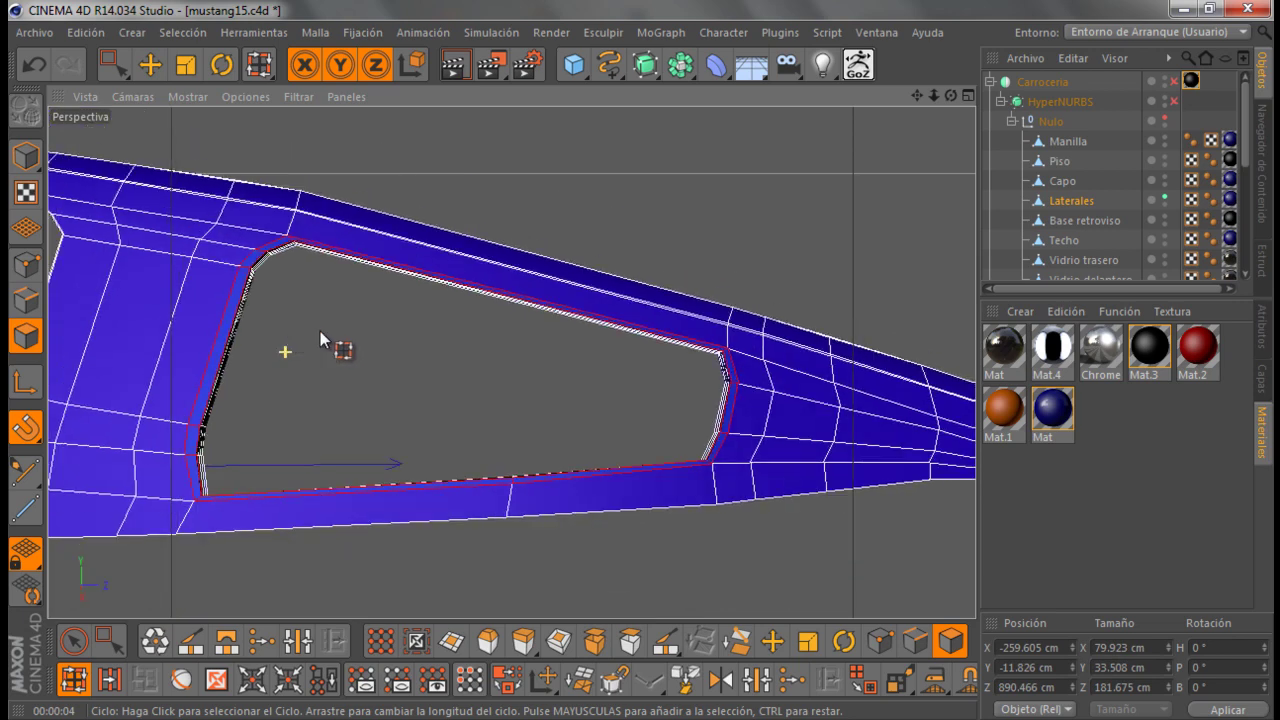
scroll(600, 375, "up", 3)
scroll(250, 275, "down", 1)
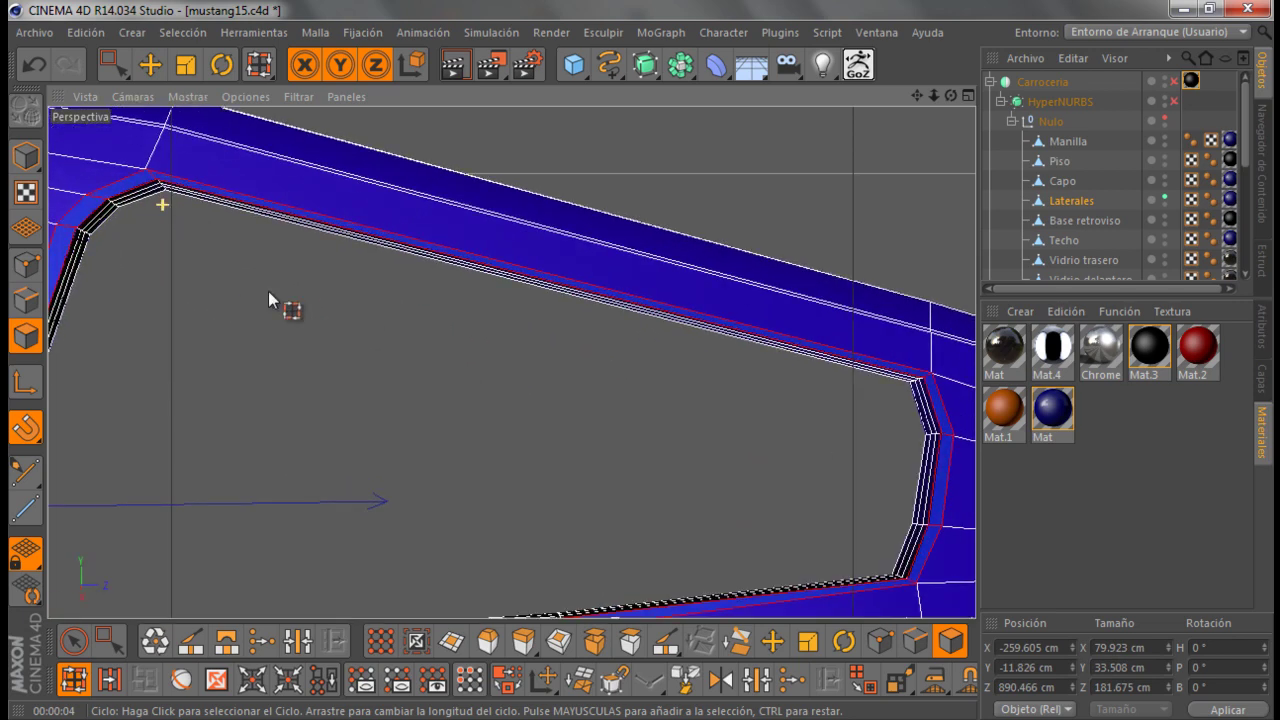
scroll(440, 355, "down", 2)
scroll(400, 345, "down", 1)
scroll(405, 344, "down", 1)
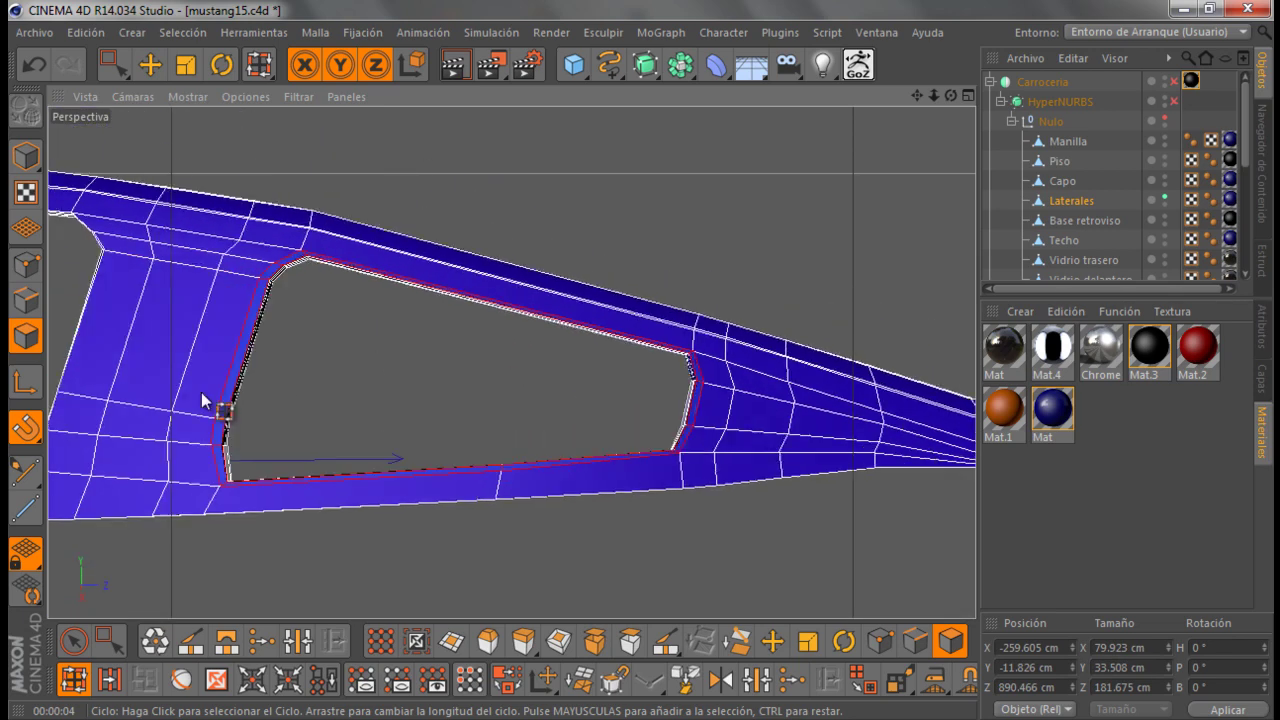
scroll(271, 386, "up", 2)
scroll(266, 383, "up", 1)
scroll(382, 366, "up", 1)
scroll(395, 366, "down", 2)
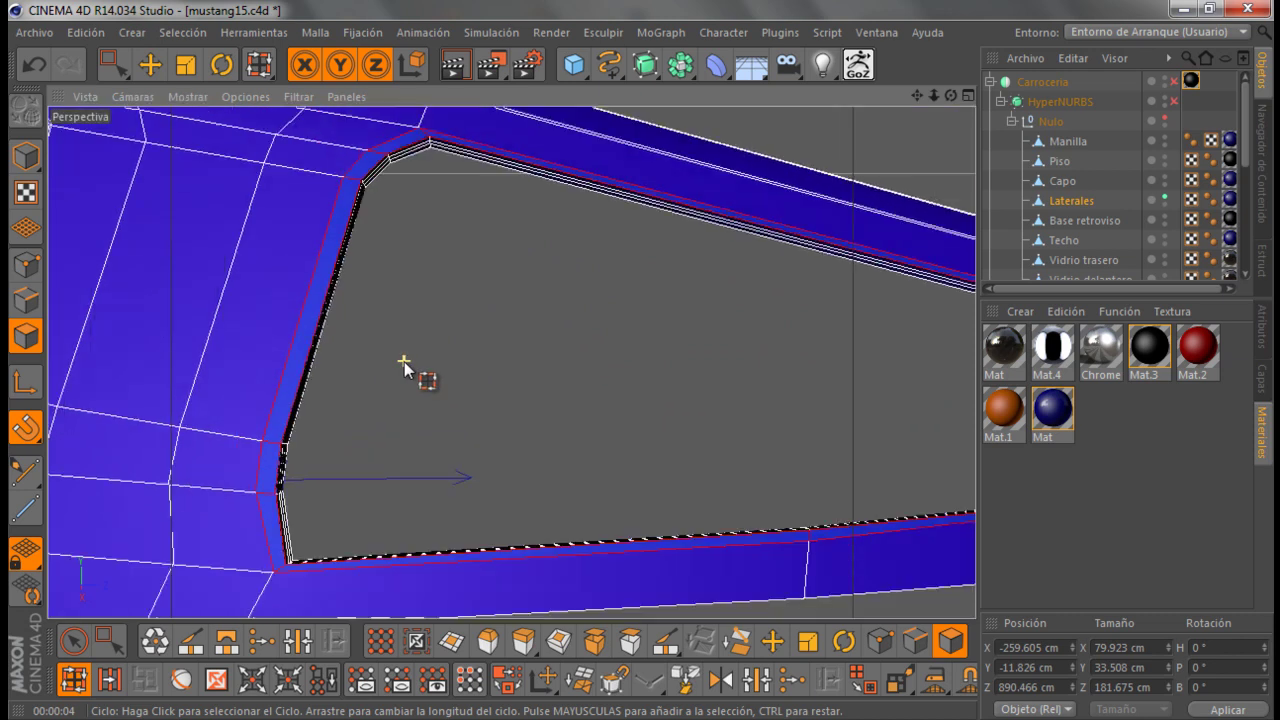
scroll(406, 366, "down", 2)
scroll(420, 369, "down", 1)
scroll(445, 362, "down", 1)
scroll(480, 364, "up", 1)
scroll(650, 370, "down", 2)
scroll(500, 374, "up", 2)
scroll(515, 376, "up", 2)
scroll(560, 370, "down", 2)
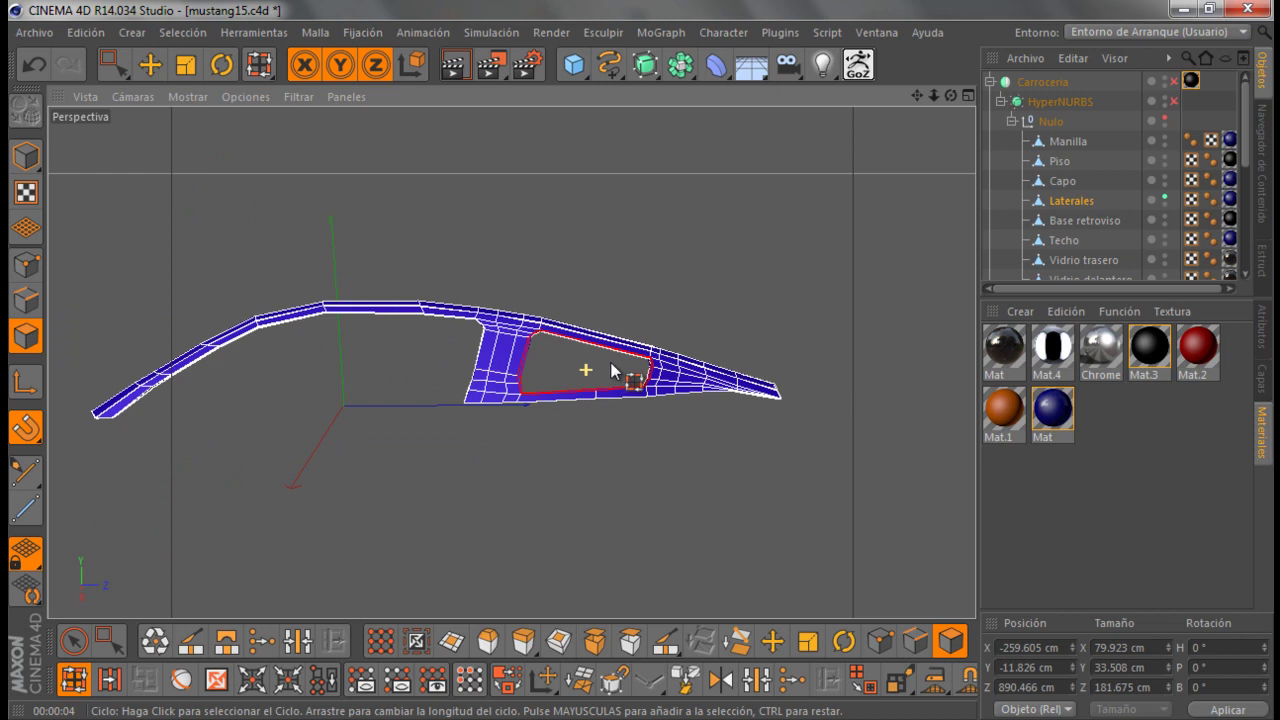
scroll(600, 370, "up", 1)
scroll(586, 378, "down", 1)
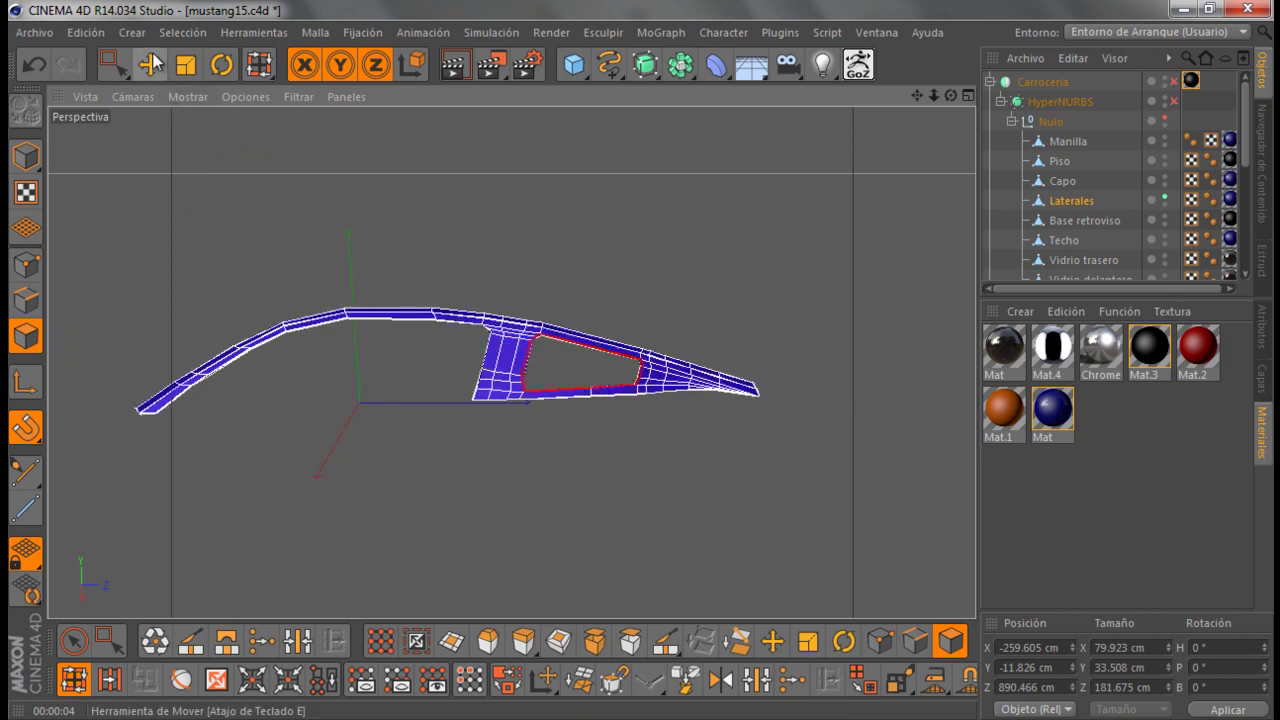
Select all Laterales polygons and invert their normals
left_click(182, 32)
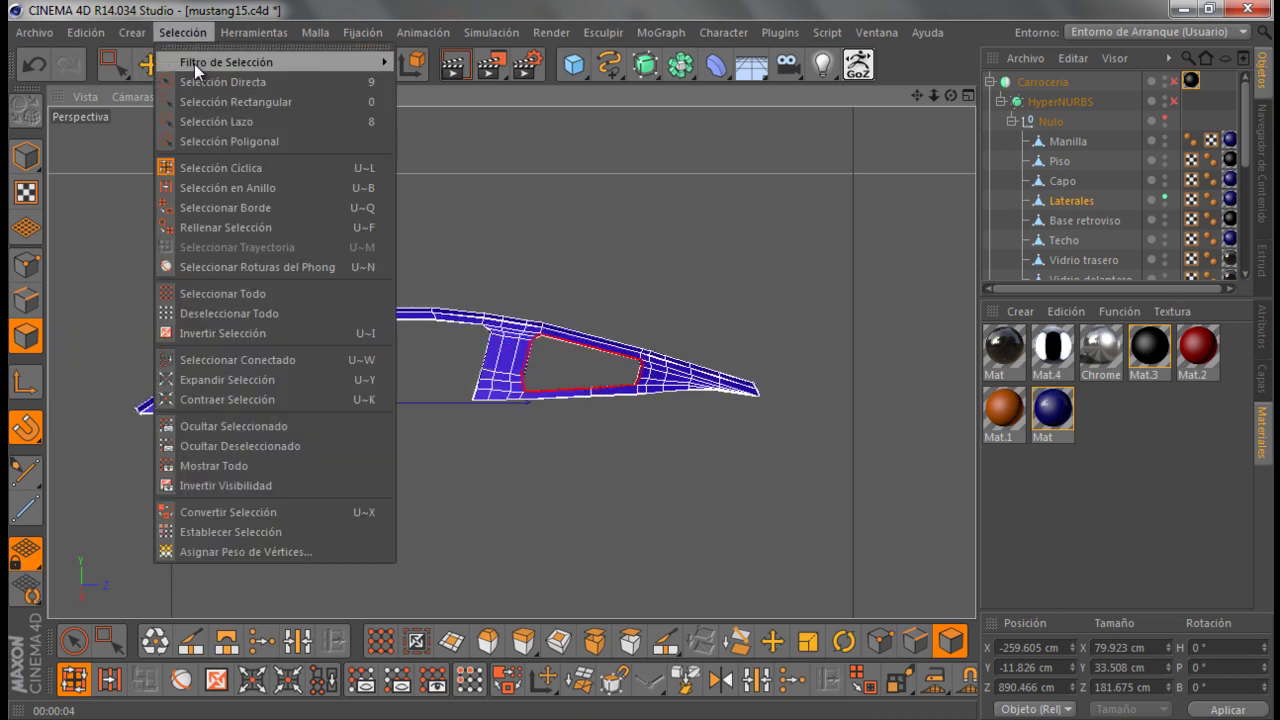
left_click(240, 293)
scroll(638, 360, "up", 3)
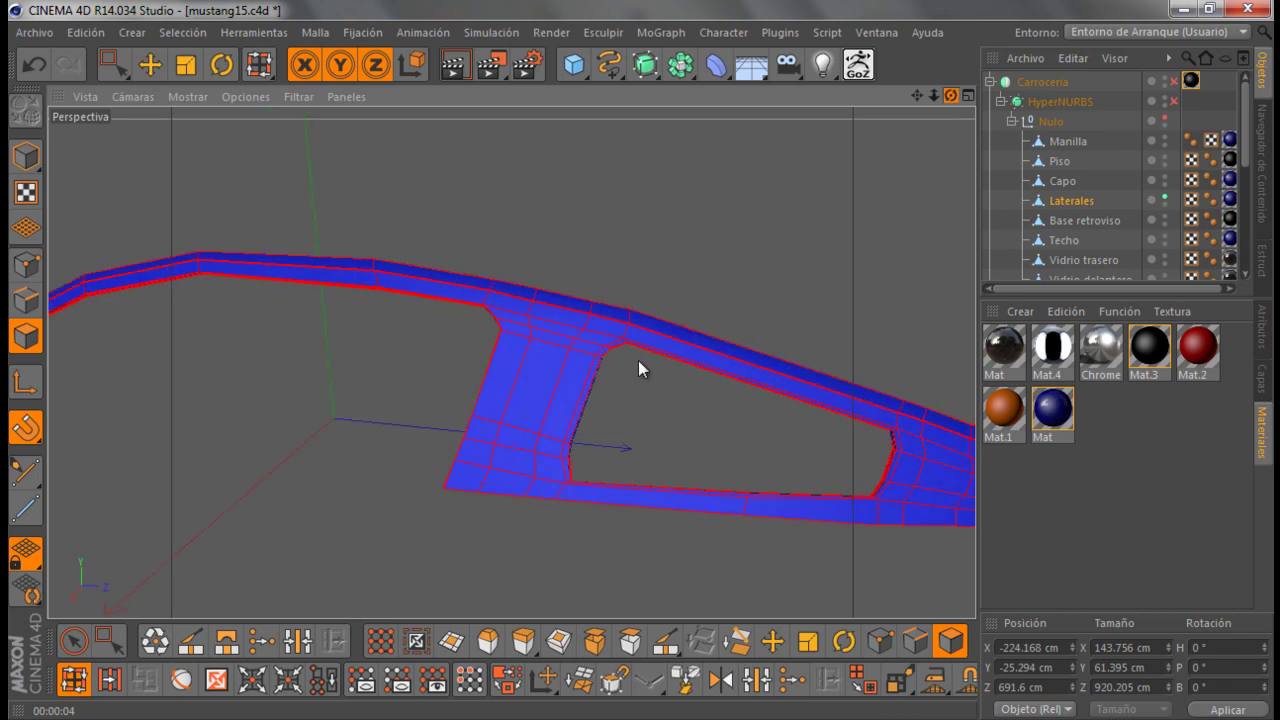
right_click(631, 199)
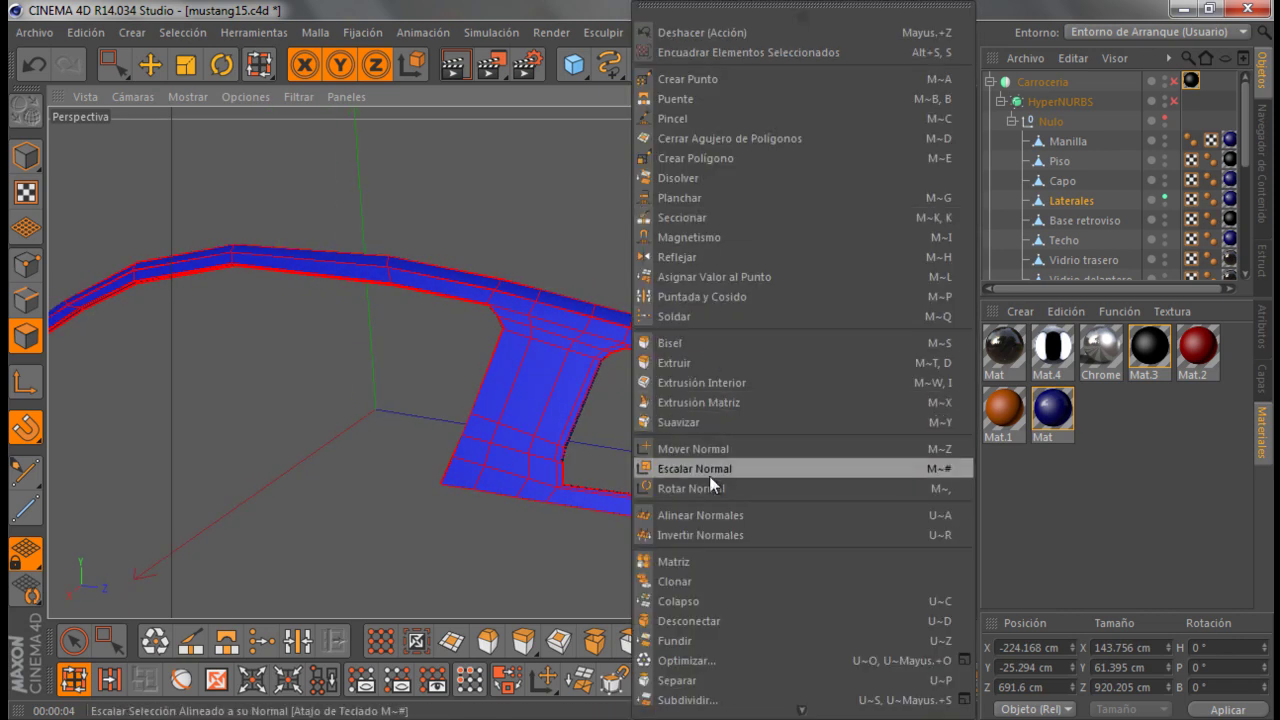
left_click(705, 535)
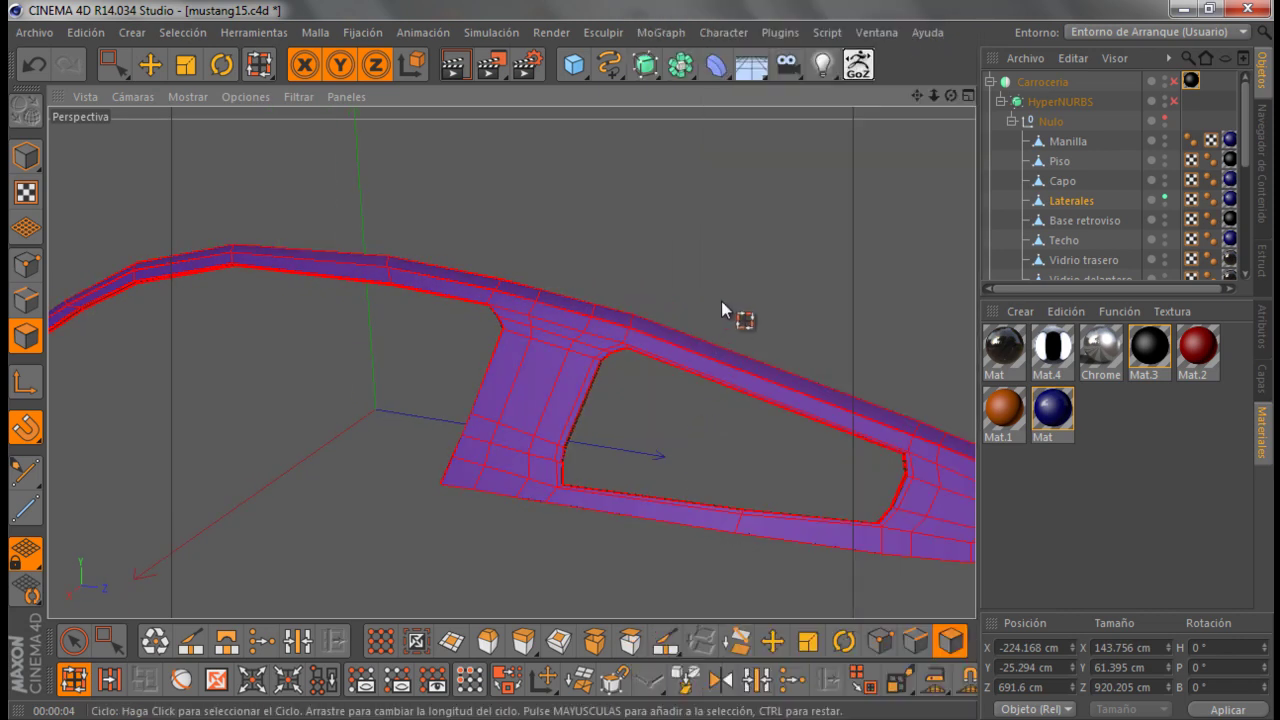
With Live Selection, select the vertical polygon strip on the pillar and invert its normals
left_click_drag(113, 64, 142, 90)
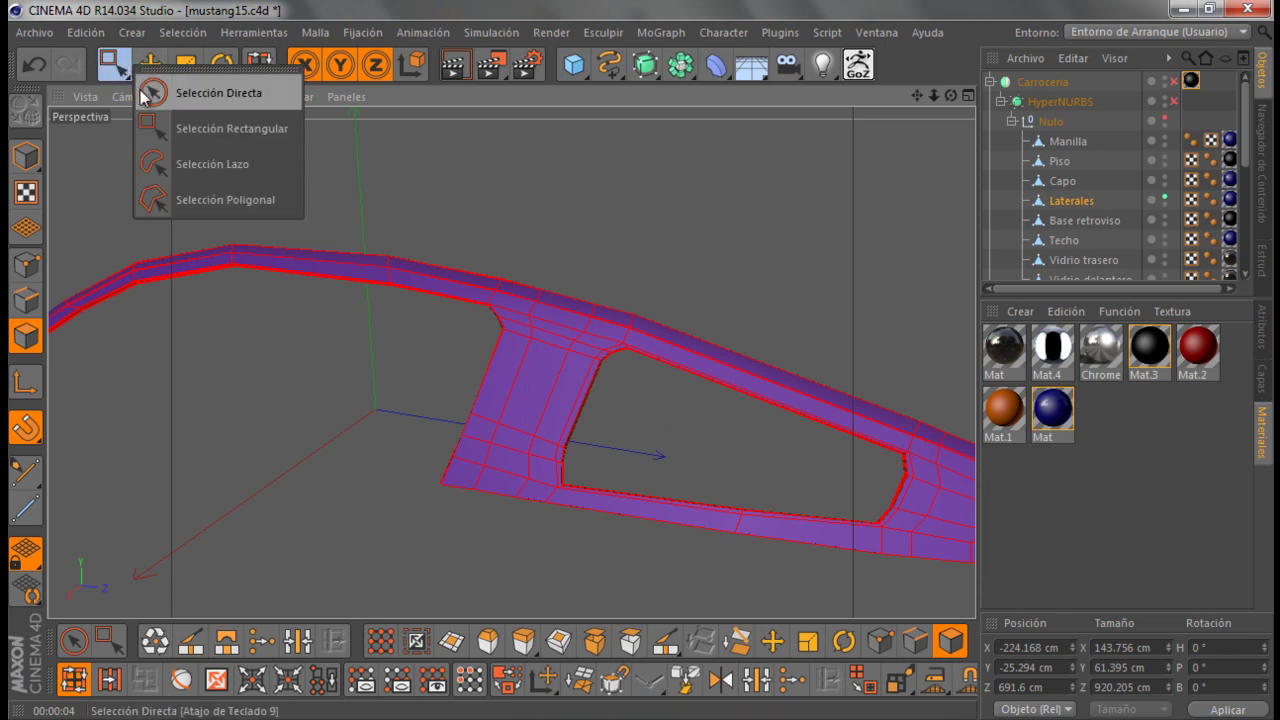
left_click(397, 217)
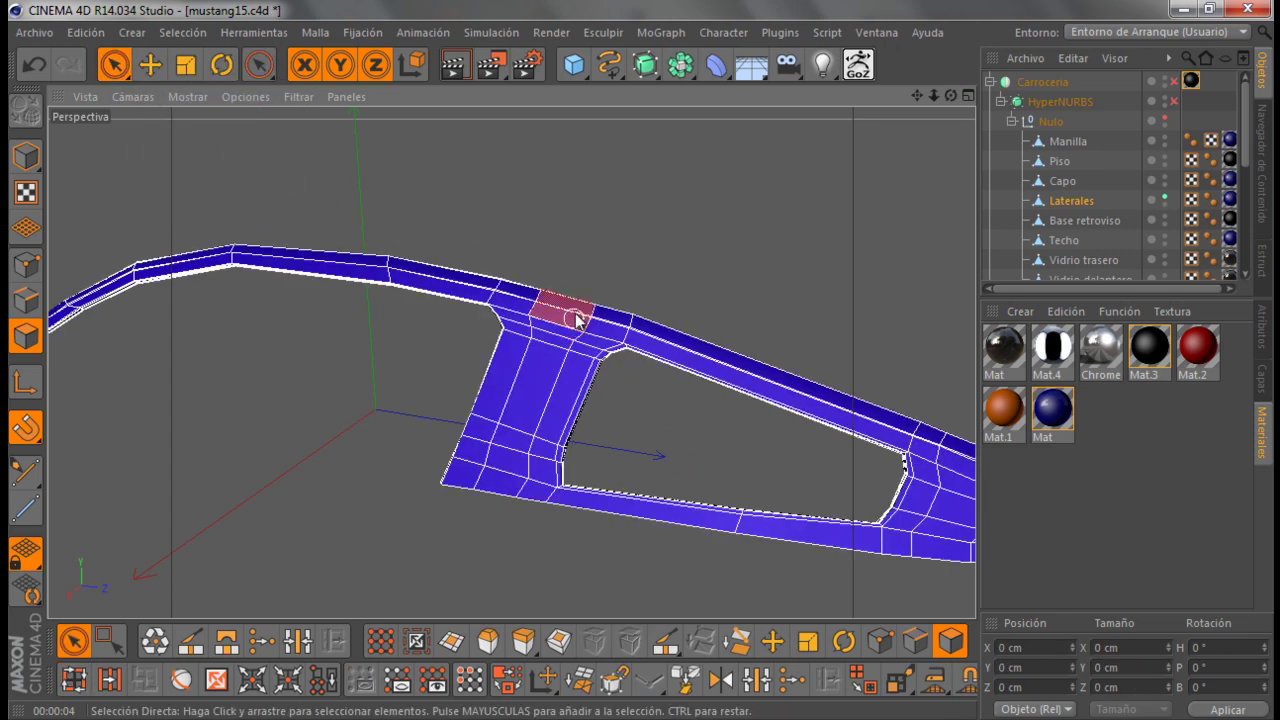
left_click_drag(560, 318, 545, 405)
scroll(585, 315, "up", 2)
scroll(585, 315, "up", 2)
scroll(594, 323, "up", 2)
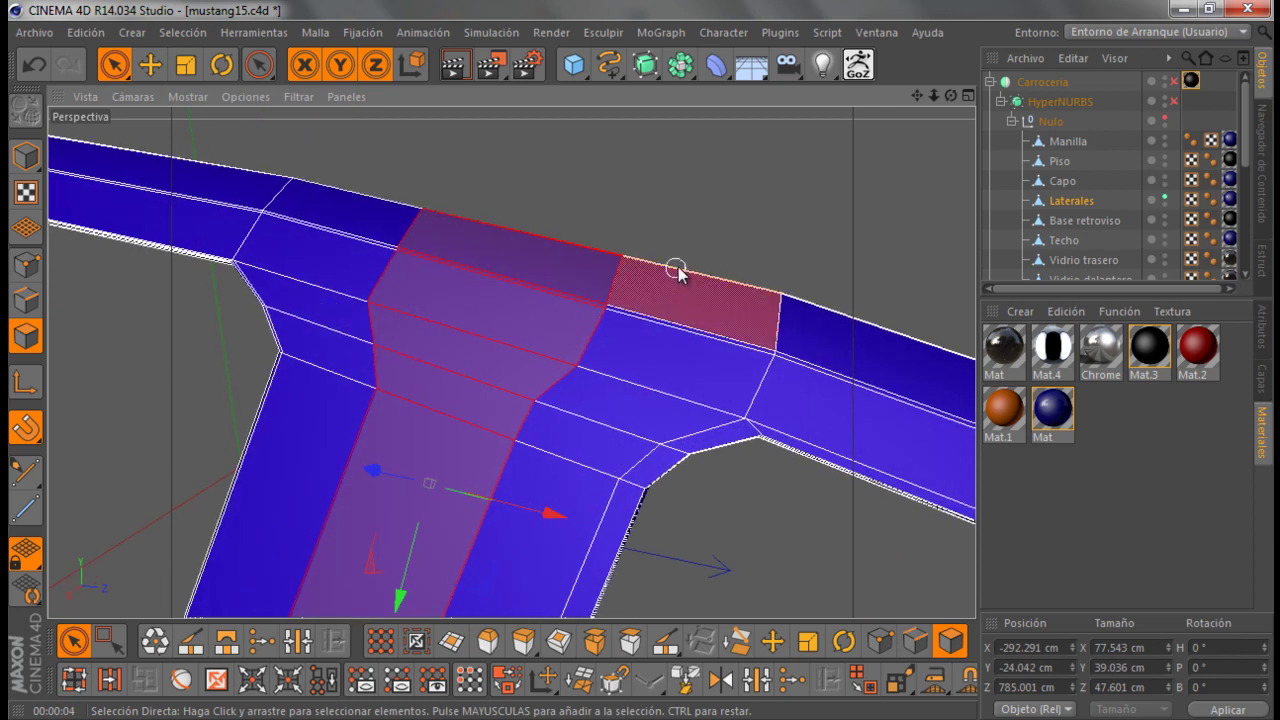
right_click(662, 252)
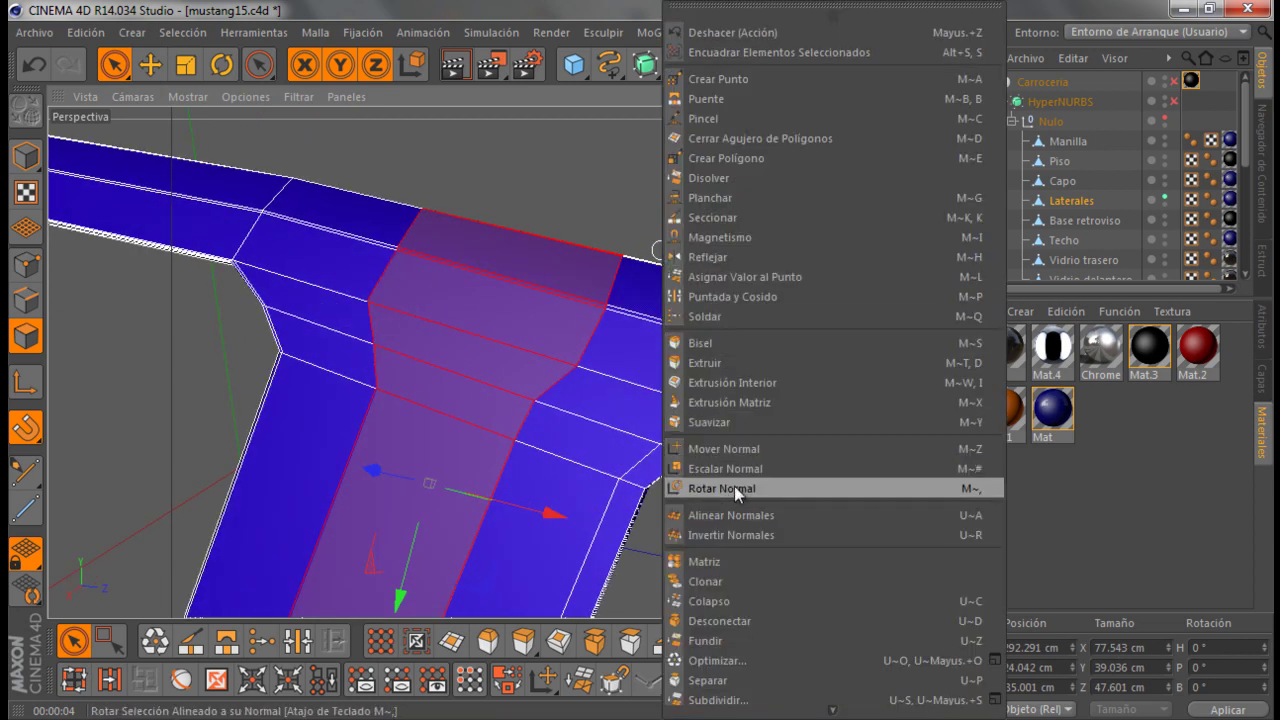
left_click(738, 530)
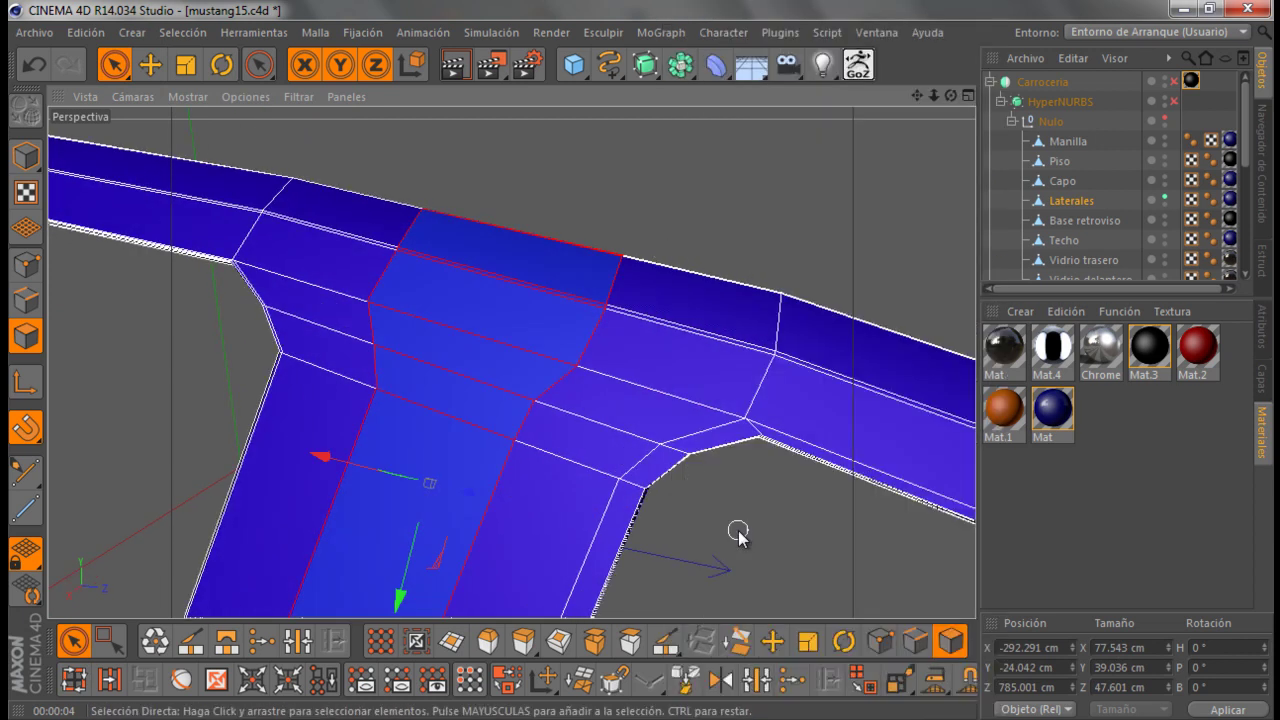
Invert the strip's normals once more, then reselect the pillar-top polygon and the strip down the arm
mouse_move(951, 97)
left_mouse_down()
mouse_move(639, 360)
mouse_move(830, 210)
left_mouse_up()
right_click(830, 210)
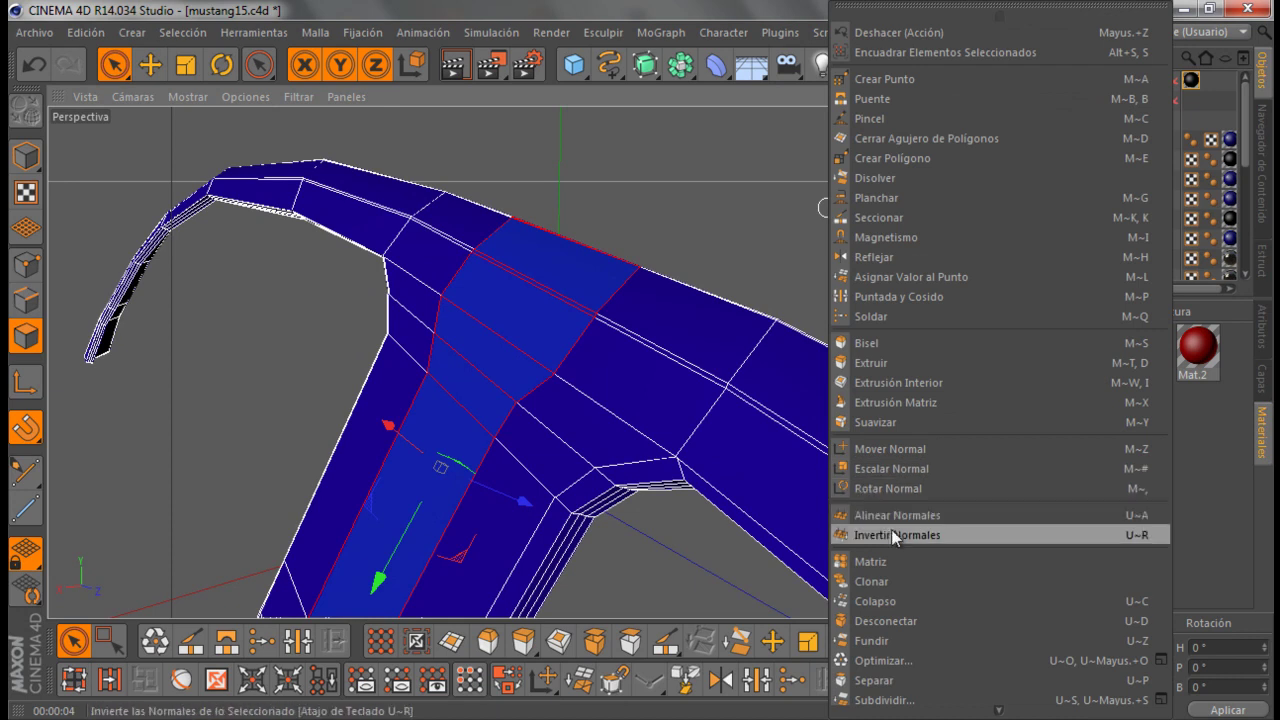
left_click(891, 529)
mouse_move(614, 400)
left_mouse_down("alt")
mouse_move(714, 377)
mouse_move(925, 148)
left_mouse_up("alt")
mouse_move(946, 88)
left_mouse_down("alt")
mouse_move(651, 366)
mouse_move(948, 120)
left_mouse_up("alt")
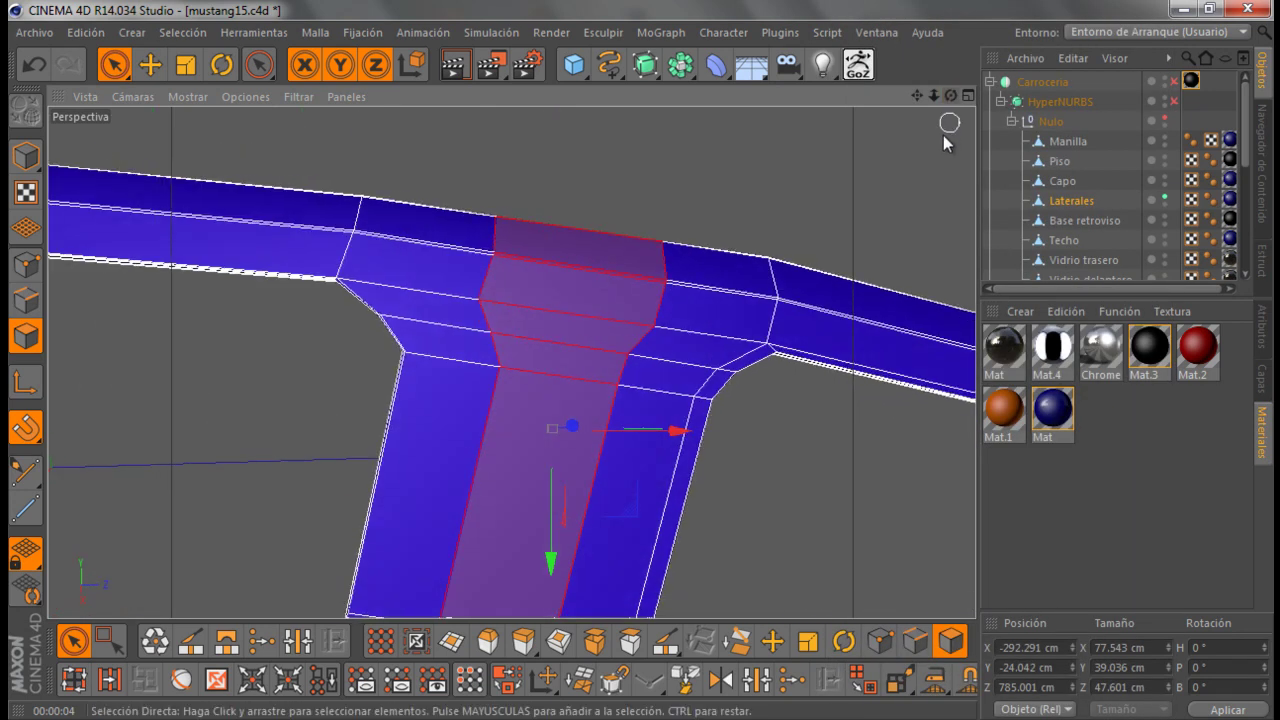
left_click(725, 275)
left_click(708, 338, "shift")
mouse_move(640, 391)
left_mouse_down("alt")
mouse_move(640, 229)
mouse_move(591, 237)
mouse_move(752, 342)
left_mouse_up("alt")
scroll(603, 343, "up", 2)
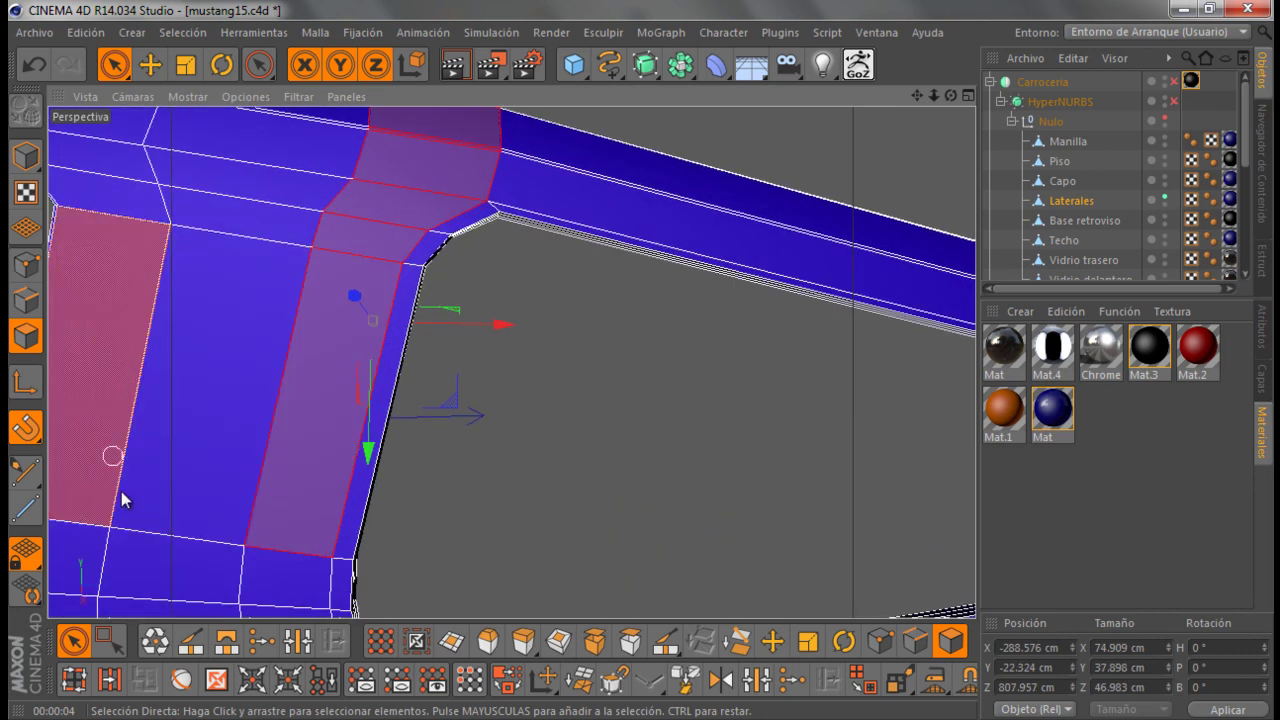
Loop-select the inner rim around the window opening and split it into a new Laterales object
left_click(73, 680)
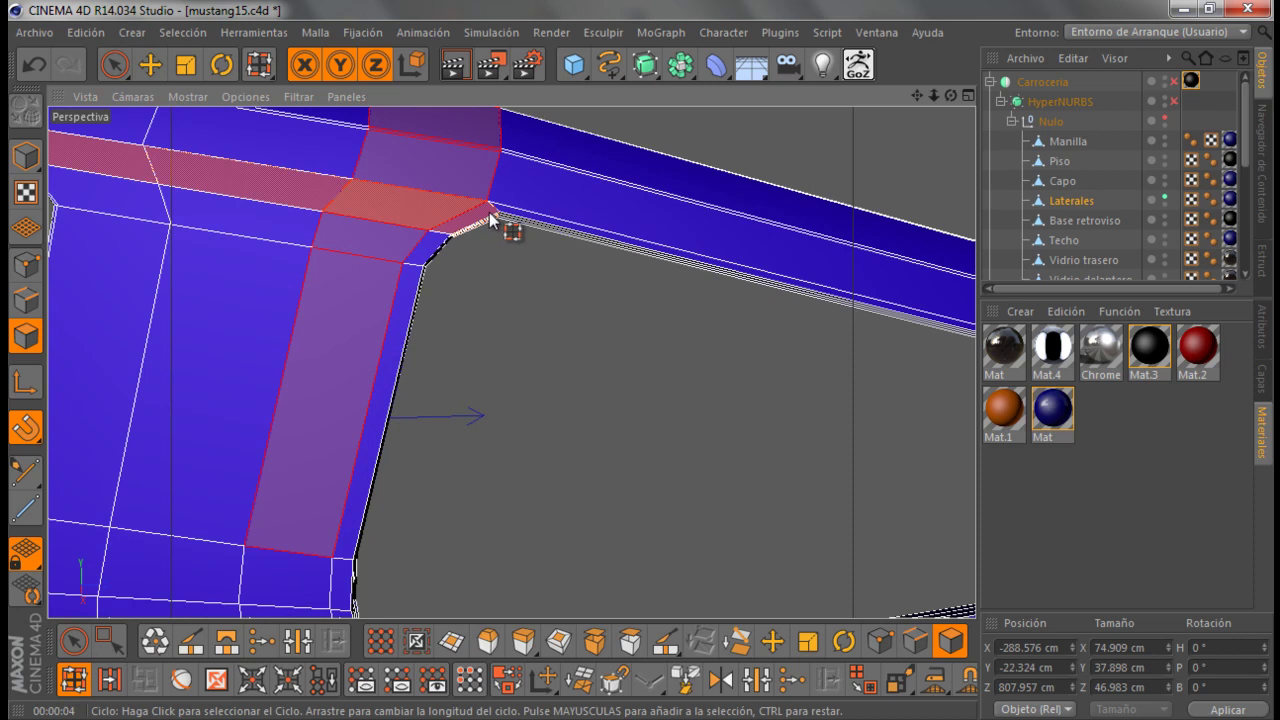
left_click(505, 225, "shift")
left_click(500, 222)
left_click_drag(506, 236, 508, 334, "alt")
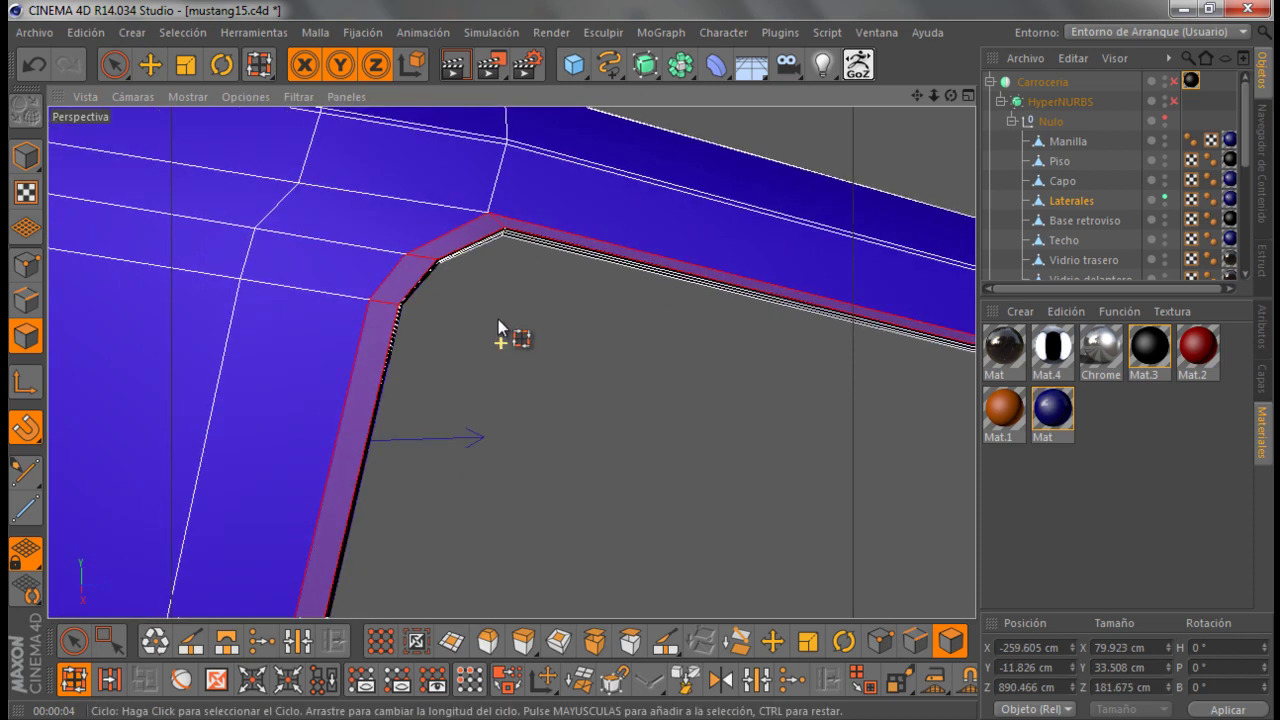
scroll(497, 310, "down", 3)
scroll(580, 425, "up", 1)
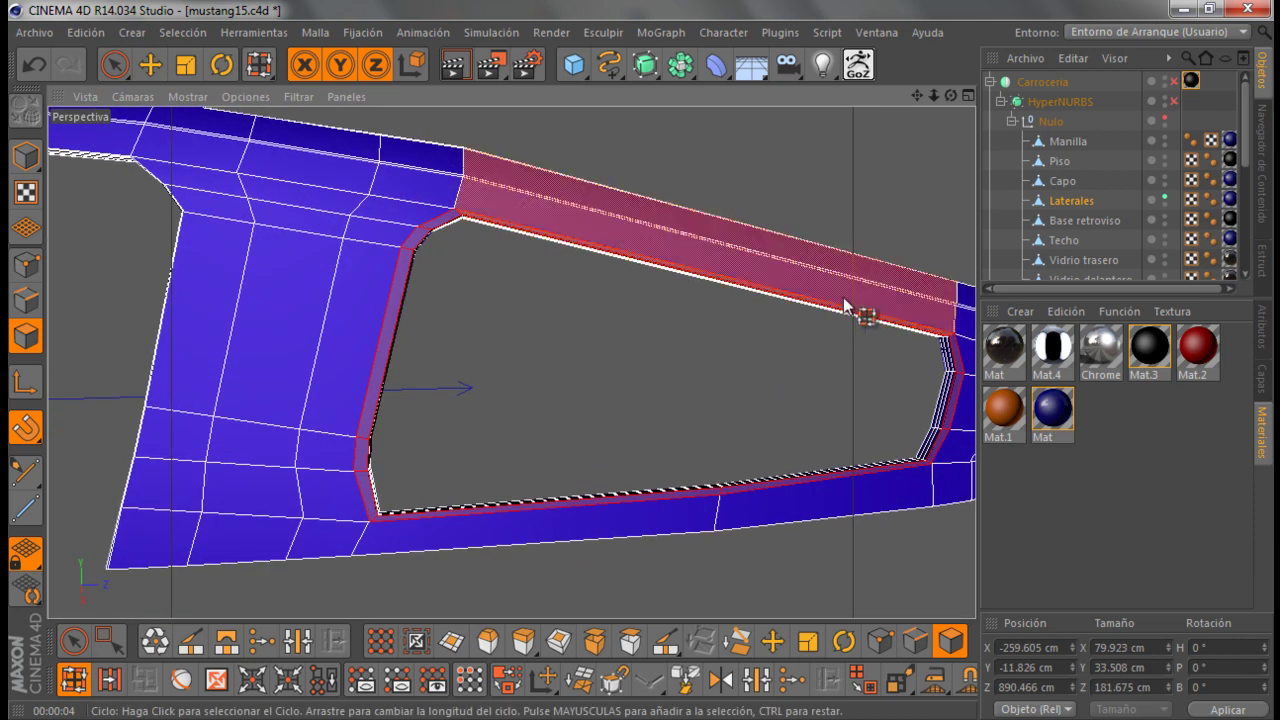
left_click_drag(950, 100, 641, 360)
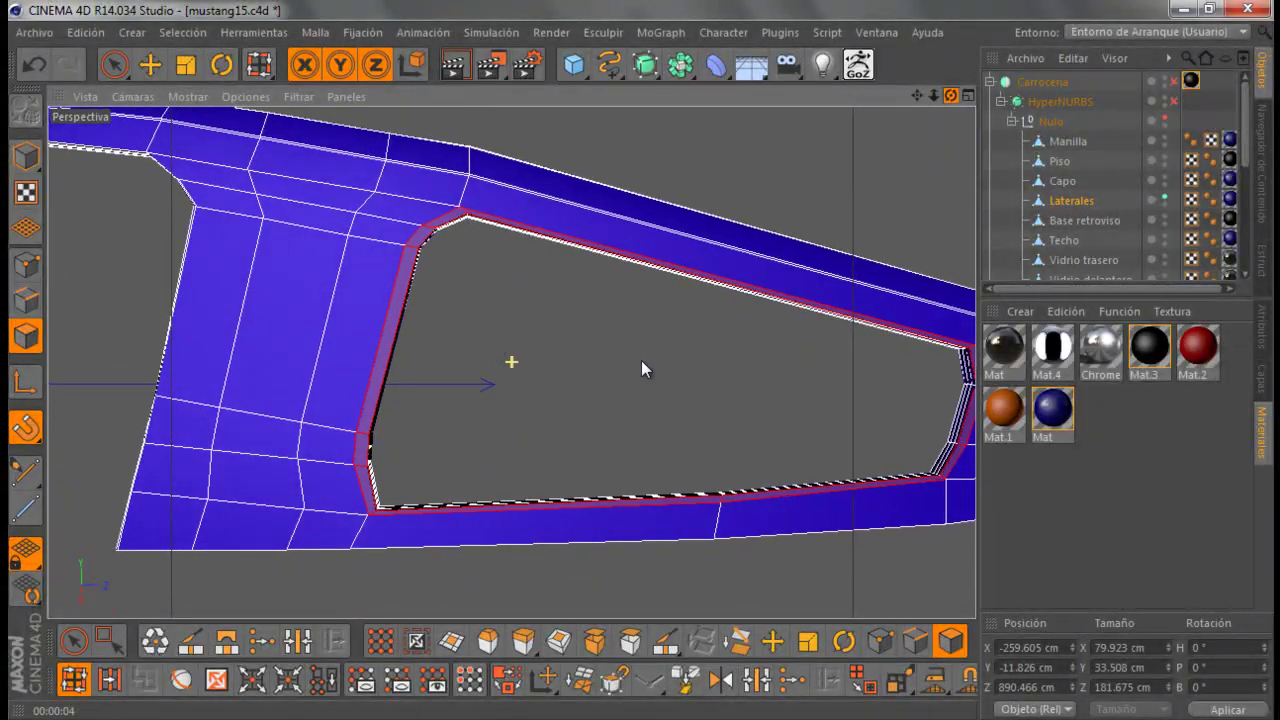
mouse_move(512, 345)
left_mouse_down("alt")
mouse_move(623, 371)
mouse_move(708, 523)
left_mouse_up("alt")
left_click(631, 641)
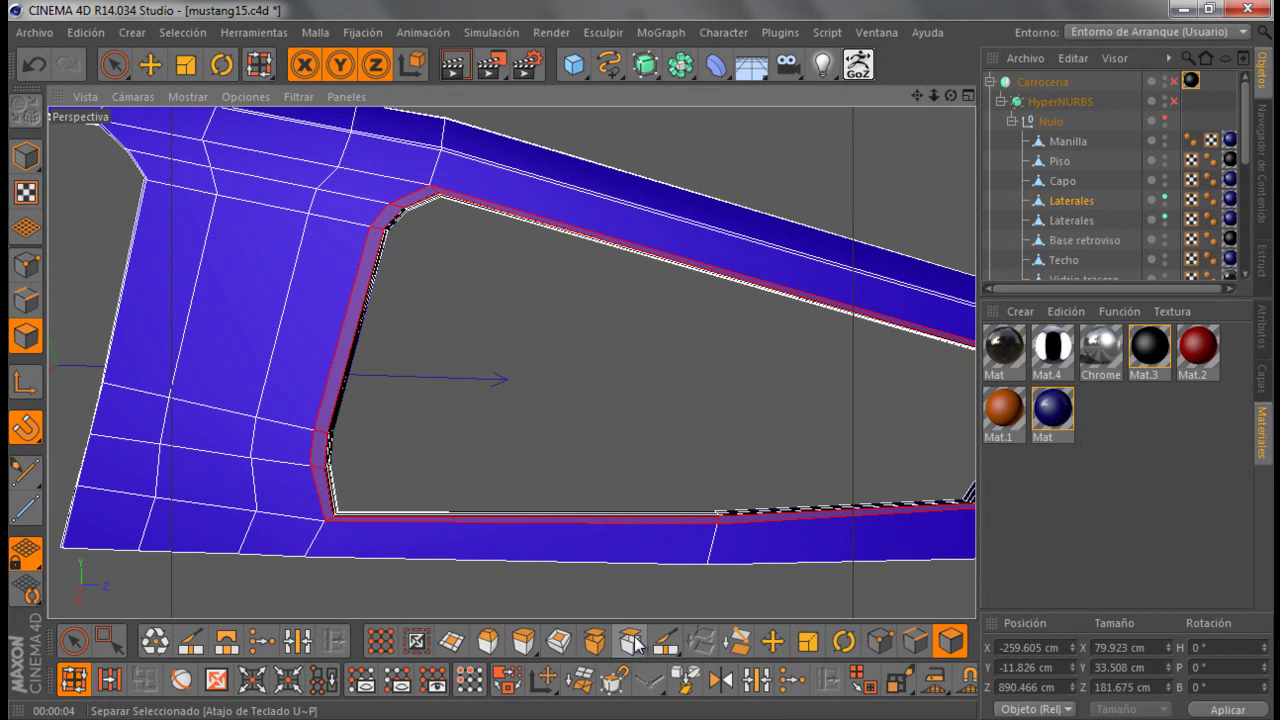
left_click(544, 370)
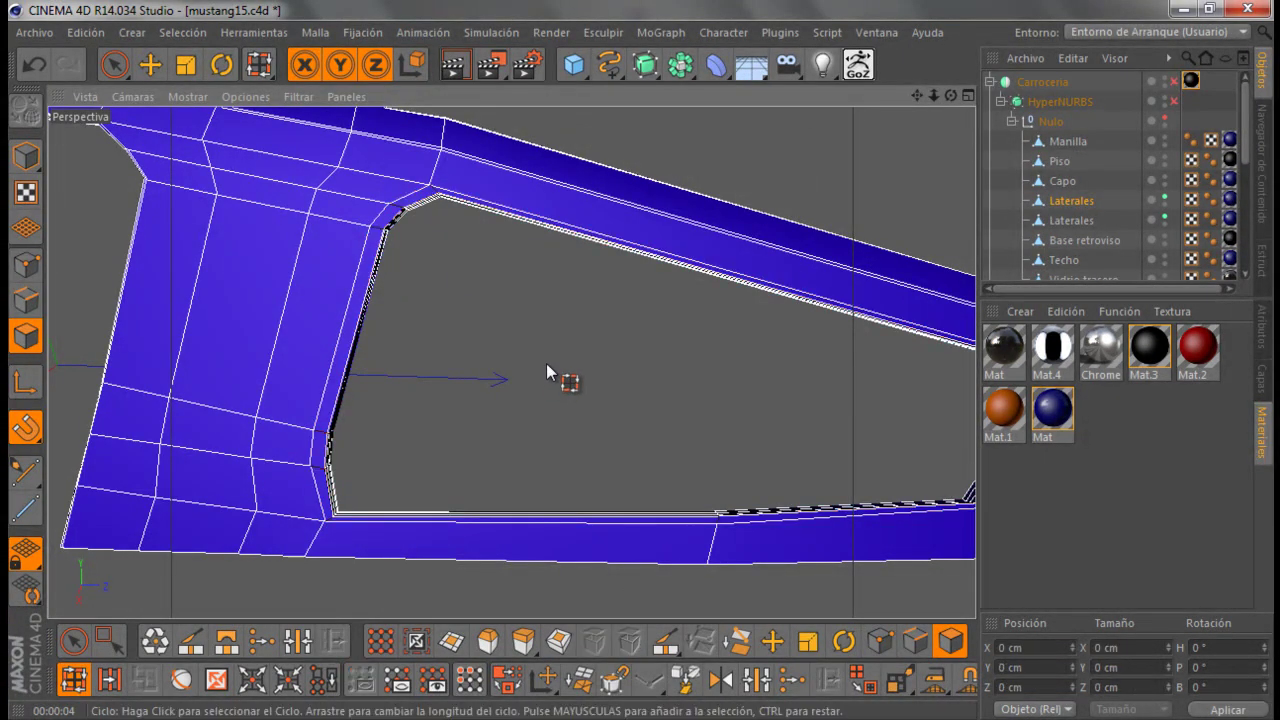
Switch to Points mode with Live Selection and clear the current selection
left_click(28, 268)
left_click(72, 641)
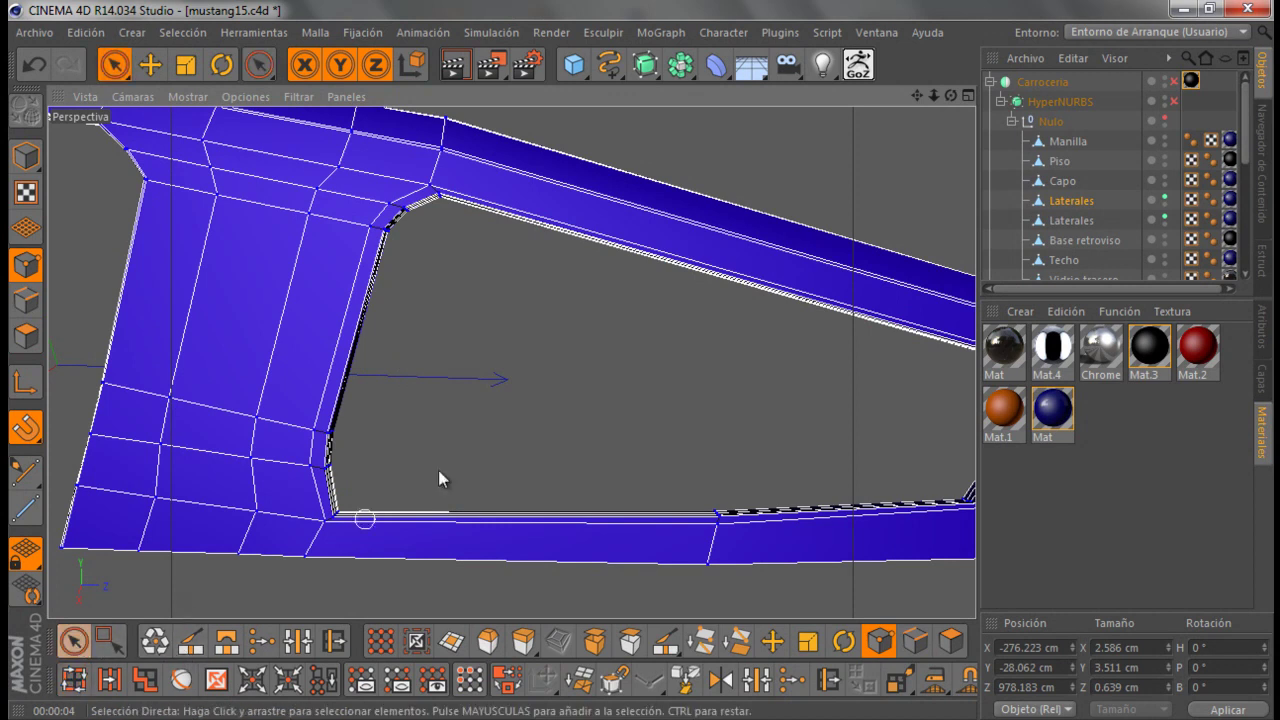
left_click(420, 458)
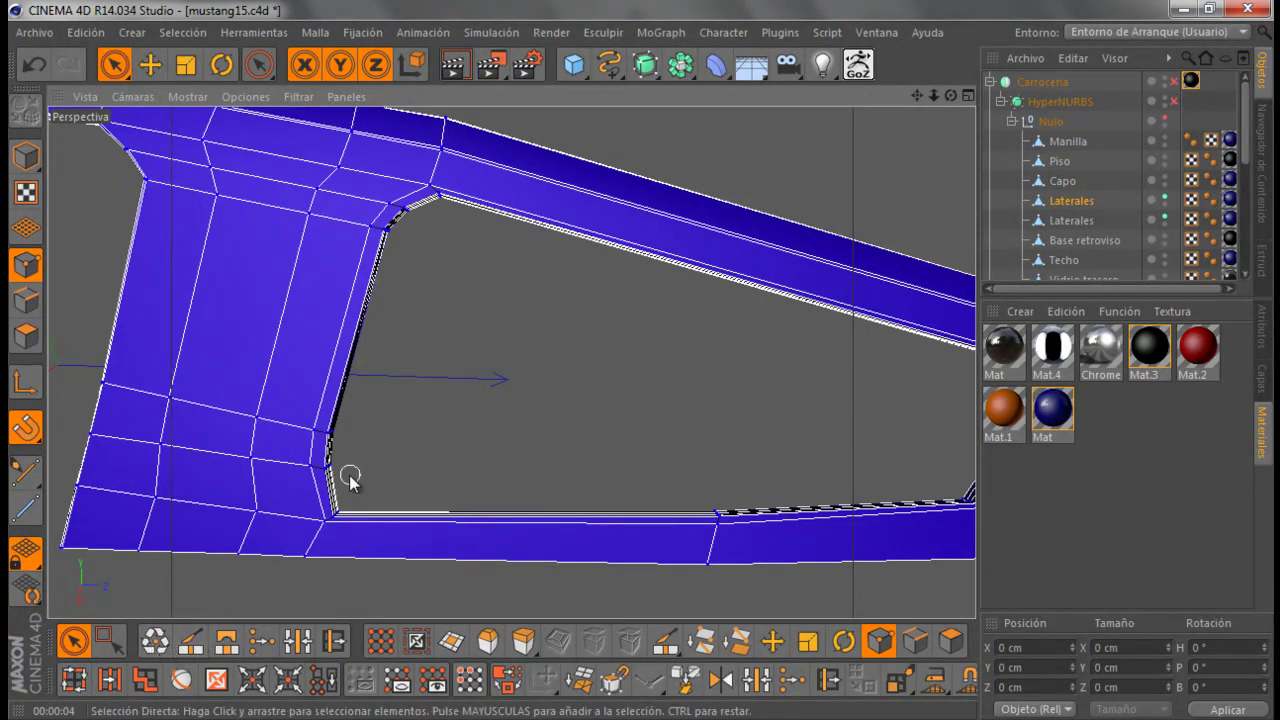
scroll(457, 354, "down", 1)
scroll(470, 295, "up", 2)
scroll(470, 295, "up", 1)
scroll(270, 206, "up", 2)
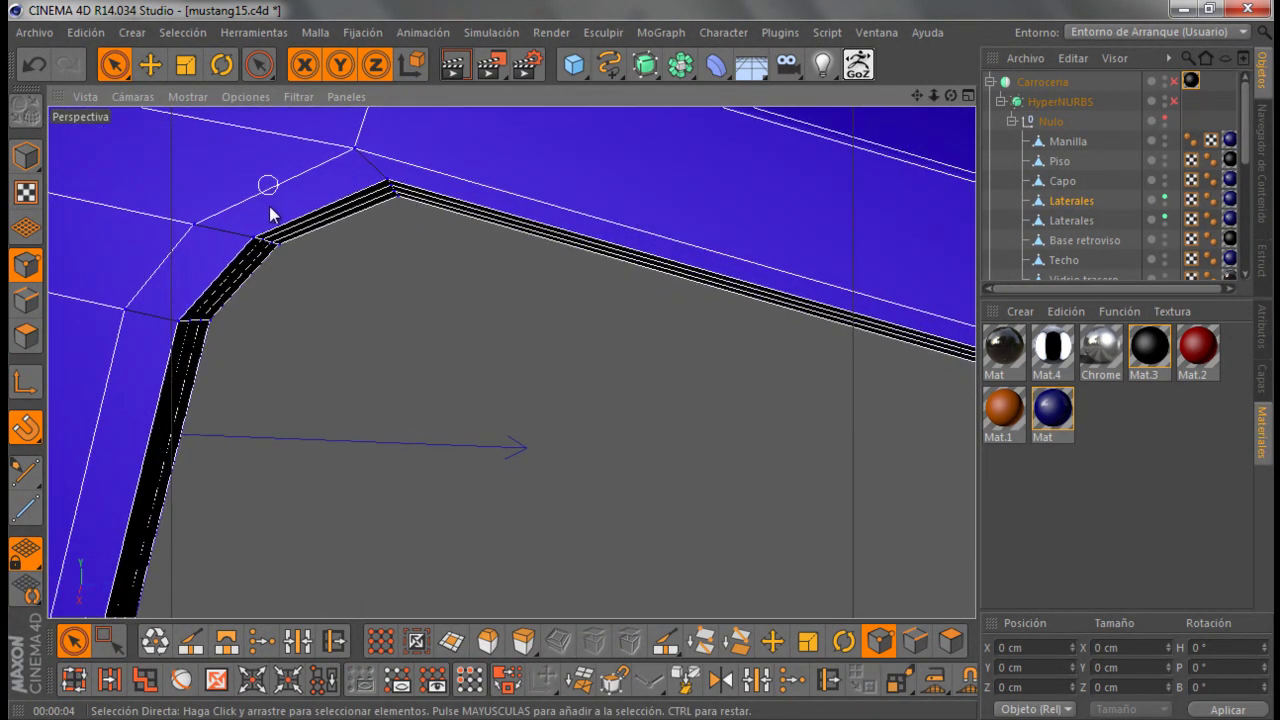
left_click_drag(385, 318, 395, 280, "alt")
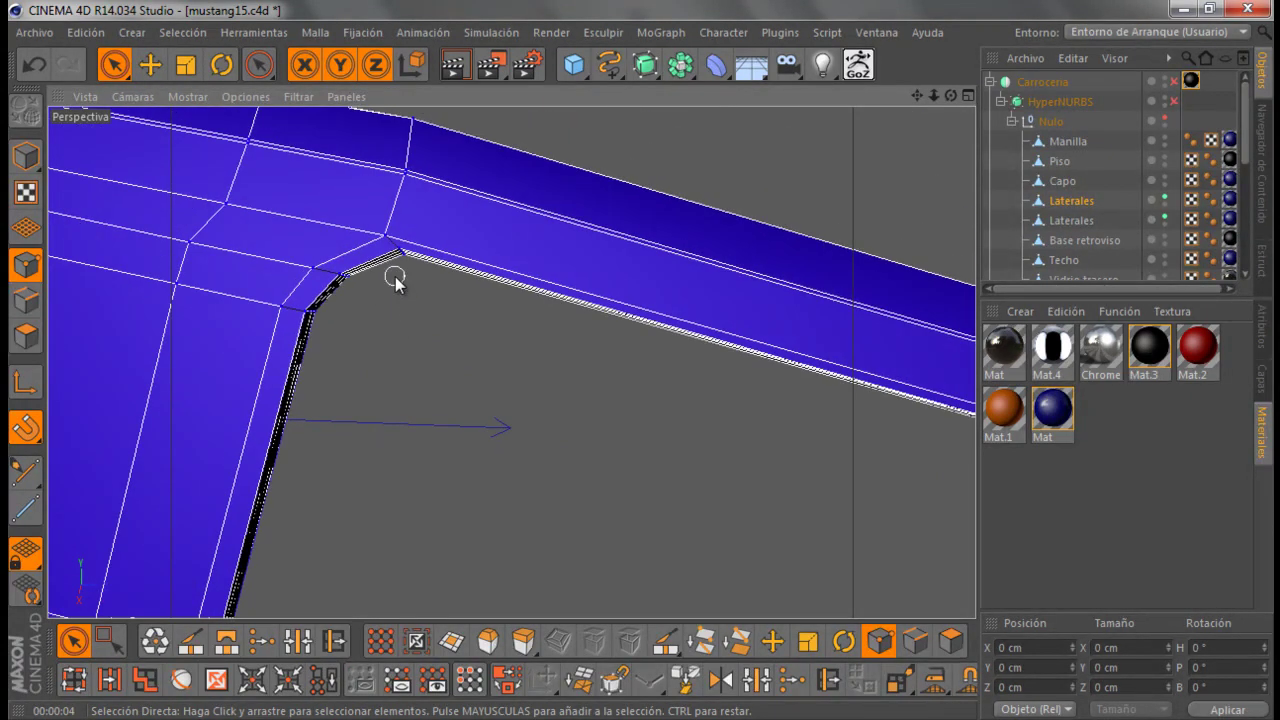
scroll(397, 280, "down", 2)
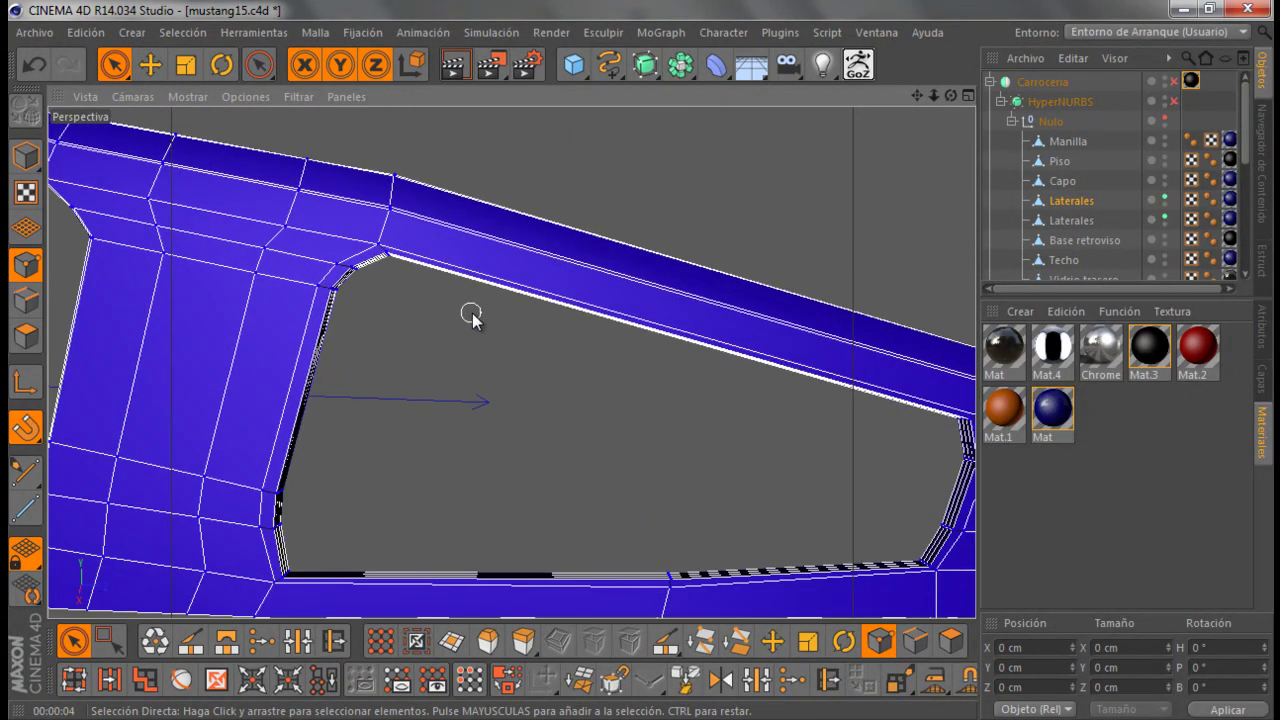
Rename the second Laterales object to 'Ventana trasera'
left_click(1085, 222)
double_click(1077, 222)
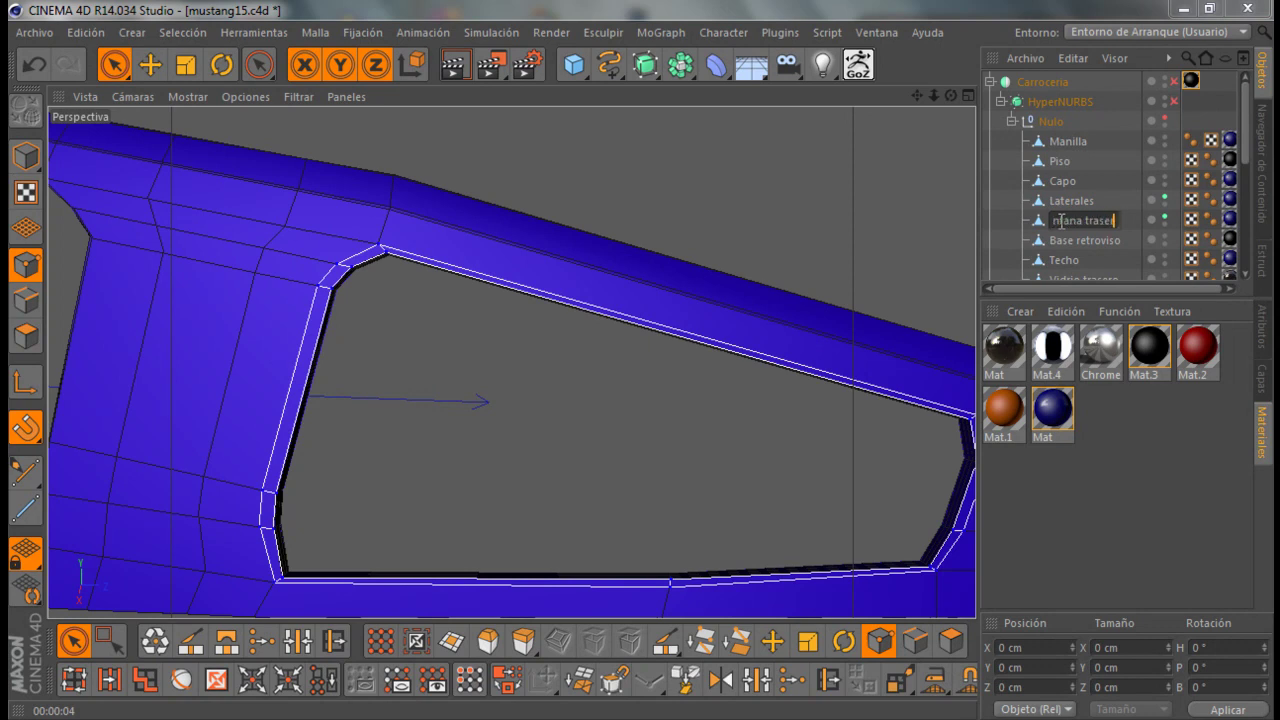
key("Return")
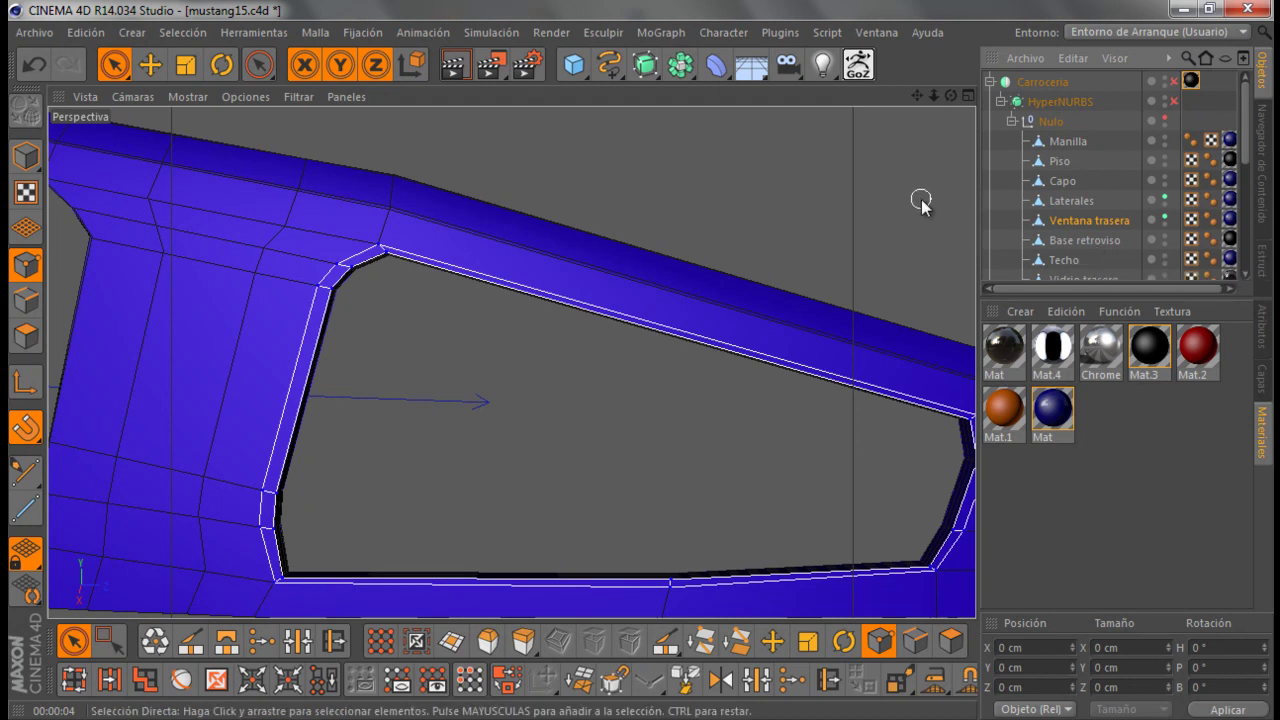
scroll(200, 208, "down", 1)
scroll(566, 285, "up", 1)
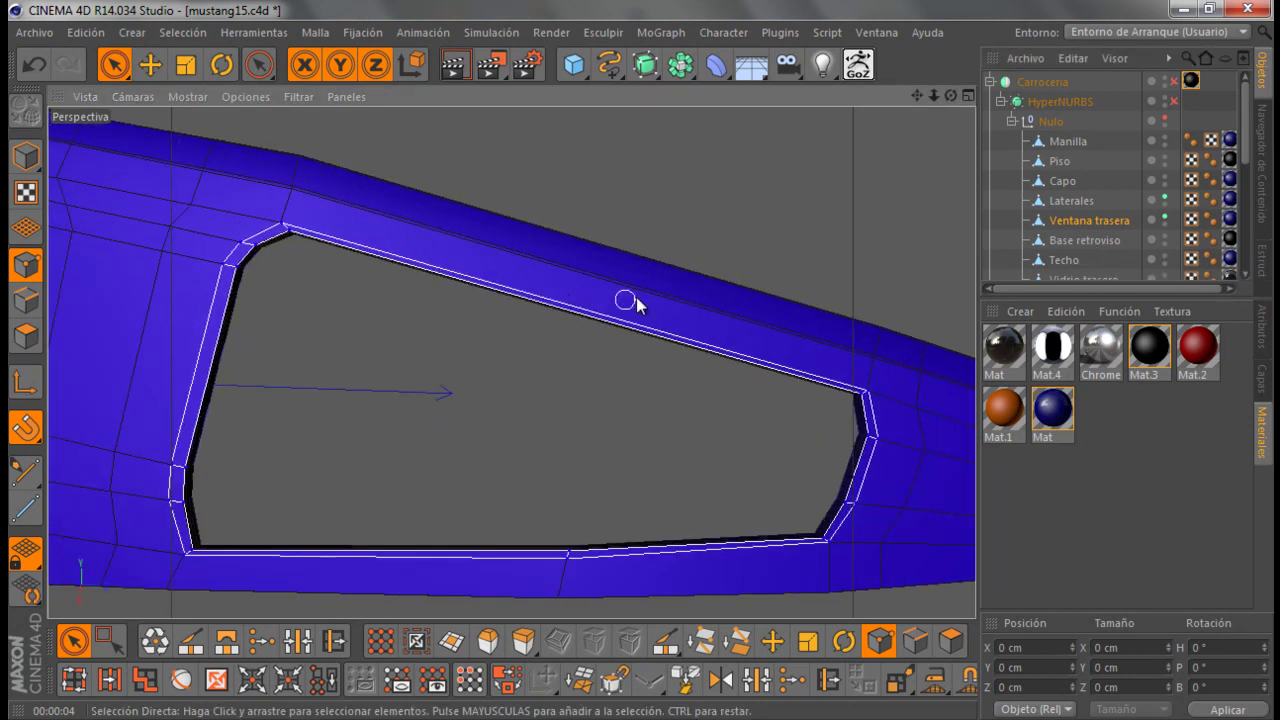
Hide the Laterales body mesh so only the Ventana trasera rim is visible
left_click(1165, 200)
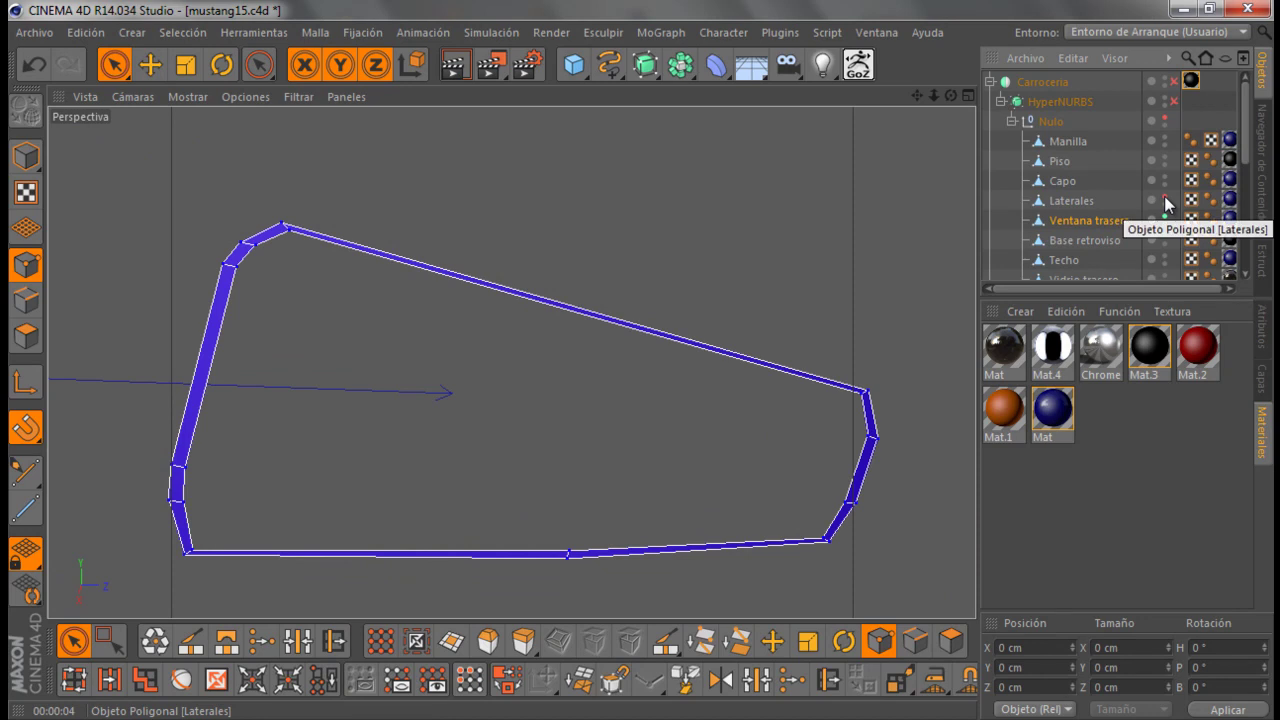
scroll(623, 177, "down", 1)
scroll(709, 428, "up", 1)
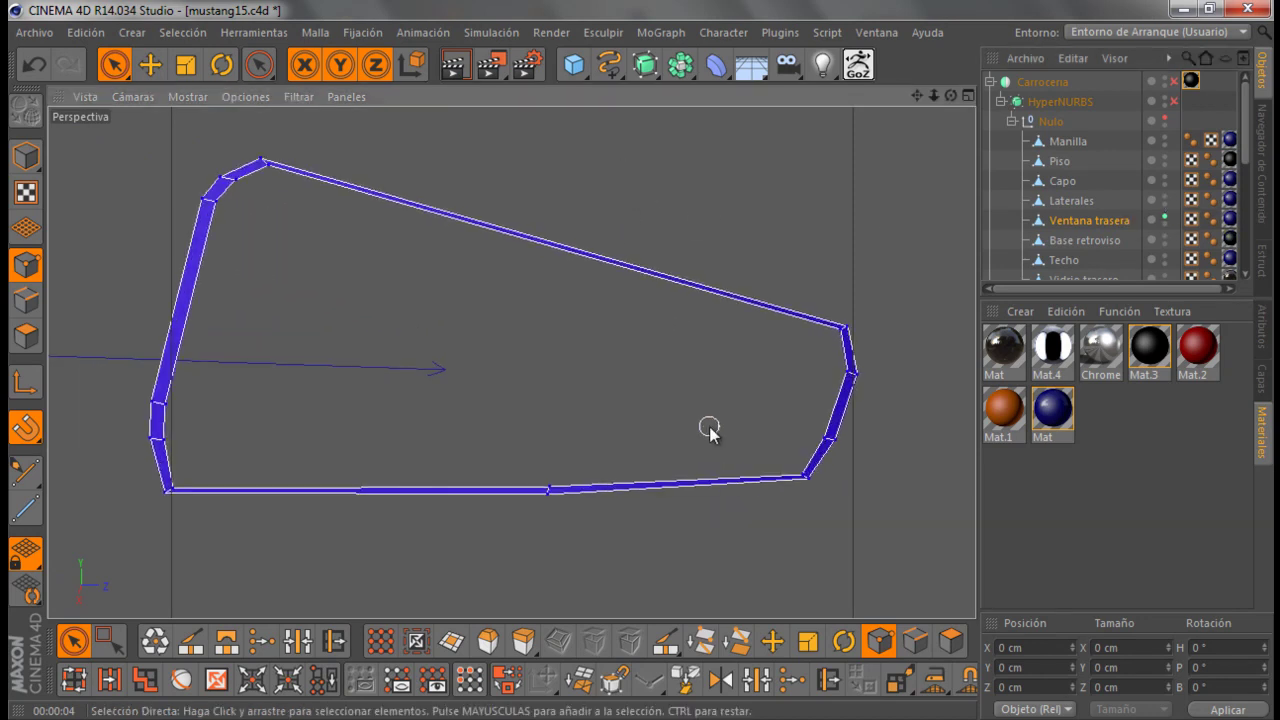
scroll(724, 345, "down", 1)
scroll(310, 248, "up", 2)
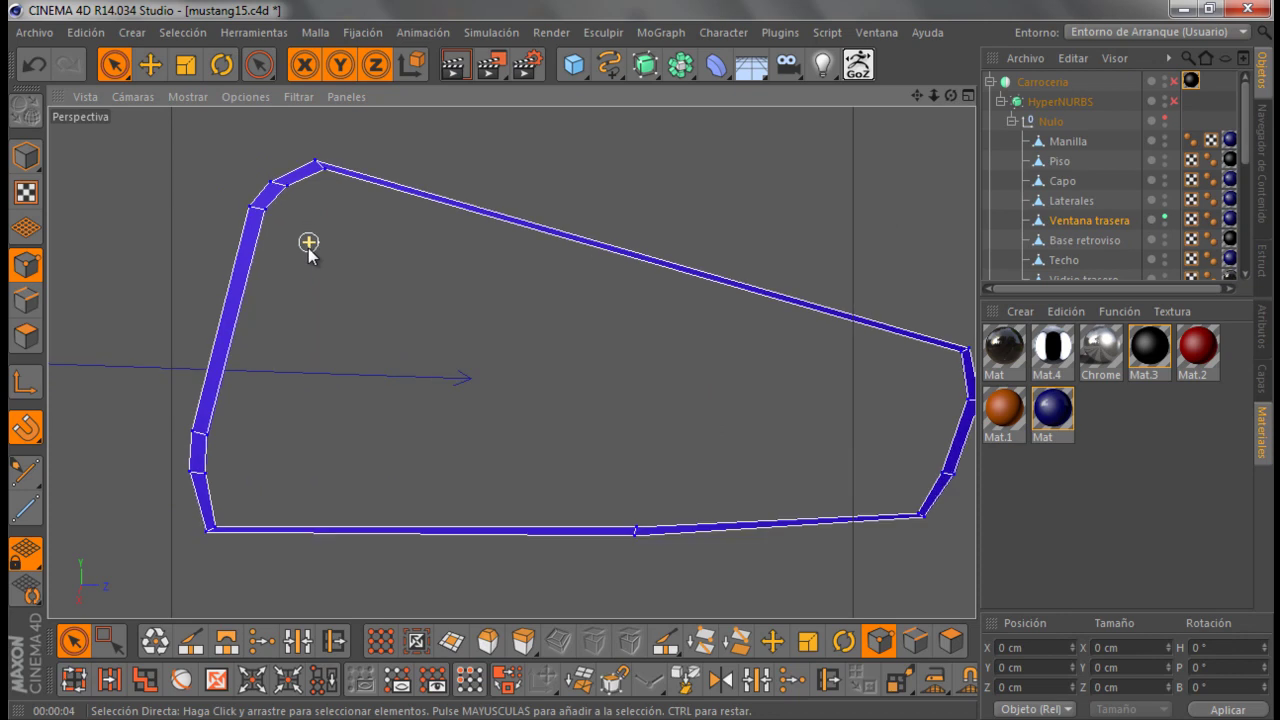
scroll(260, 257, "down", 1)
scroll(915, 390, "up", 1)
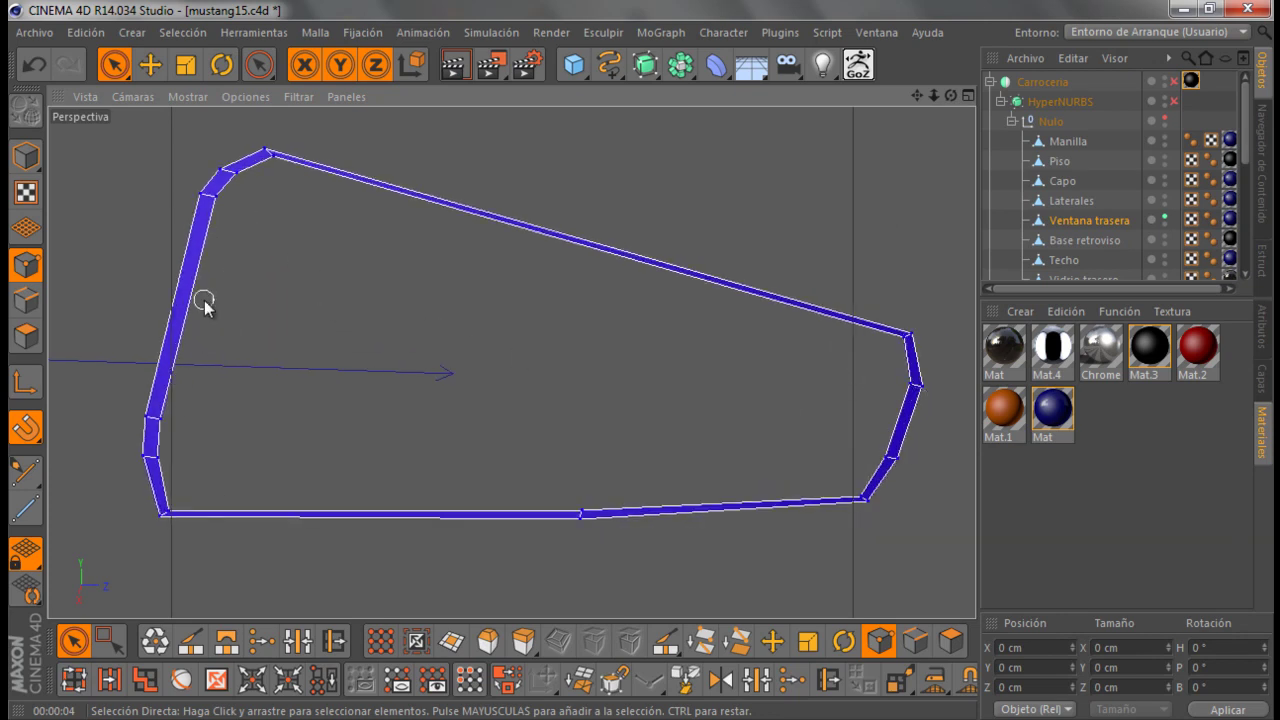
scroll(942, 385, "up", 2)
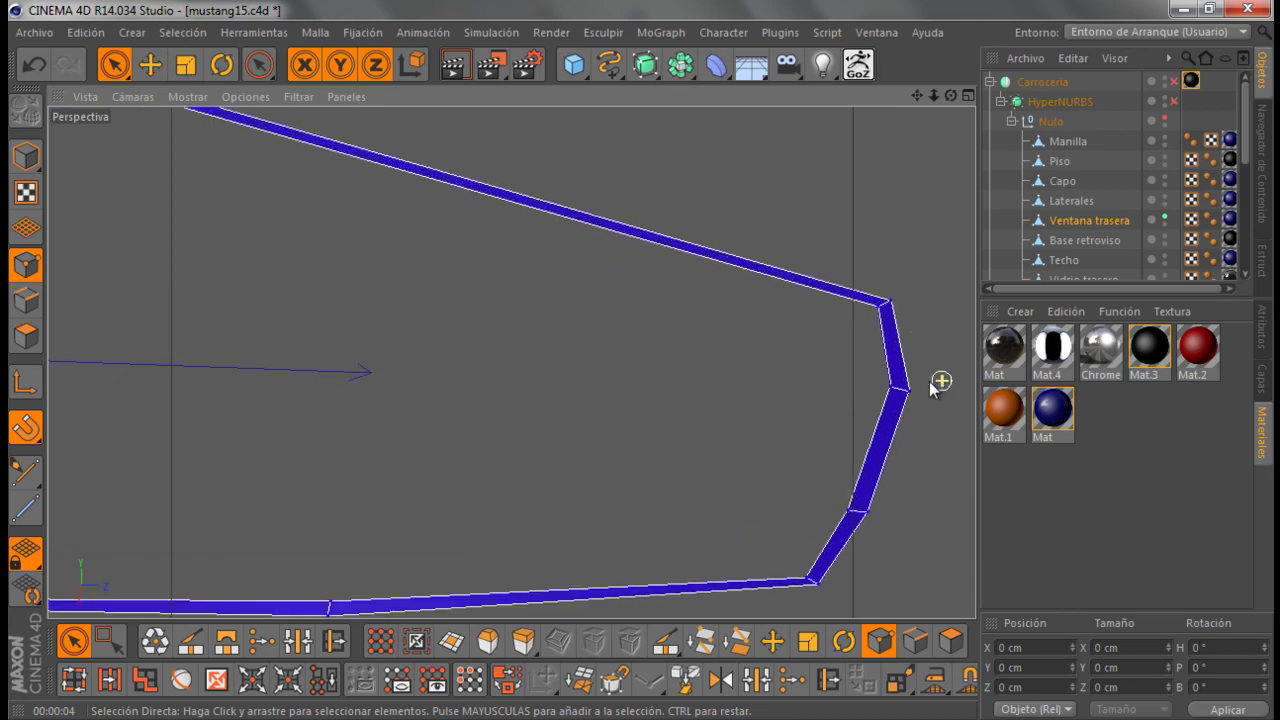
Add a loop cut across the rim's right side using the Knife in Ciclo mode
left_click(665, 640)
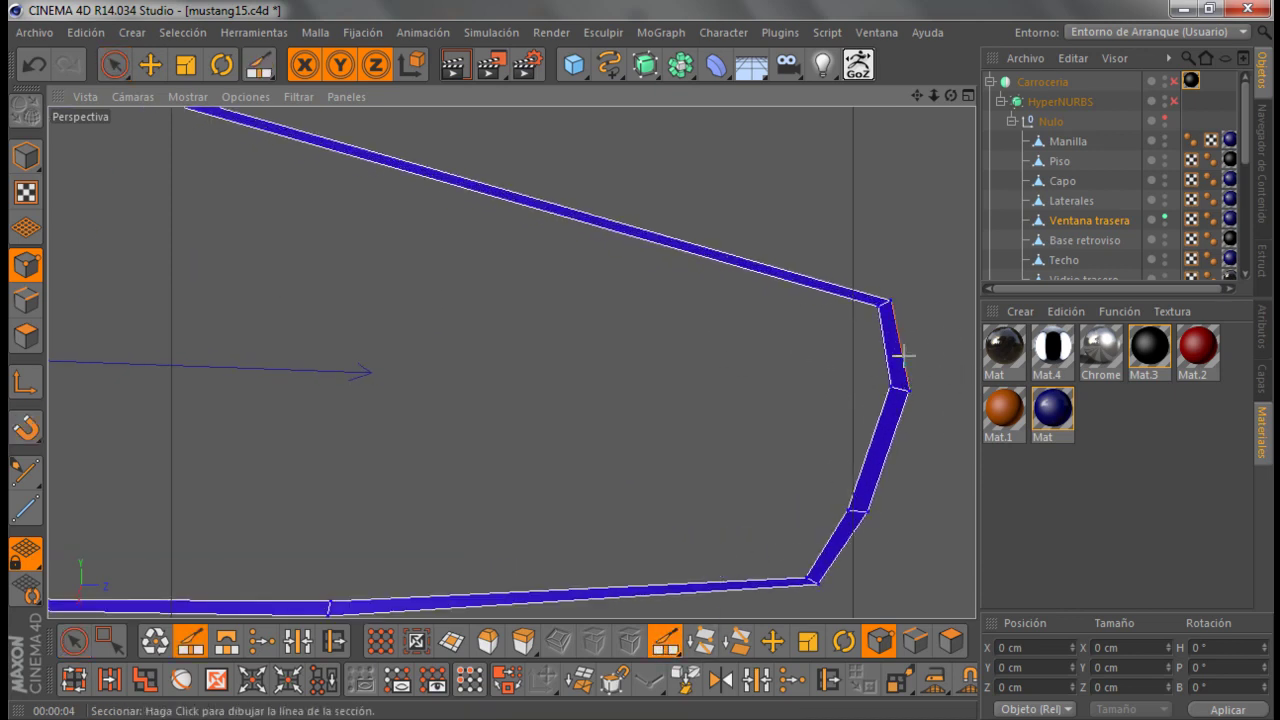
left_click(1262, 326)
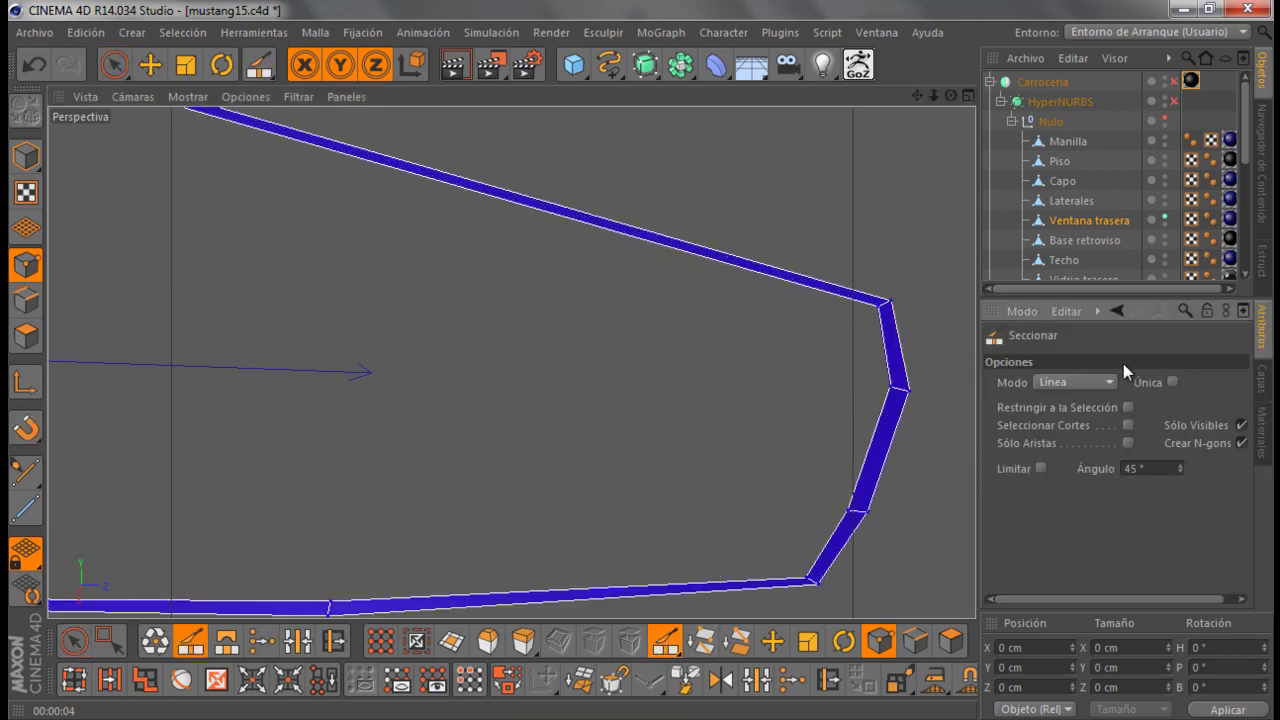
left_click(1061, 384)
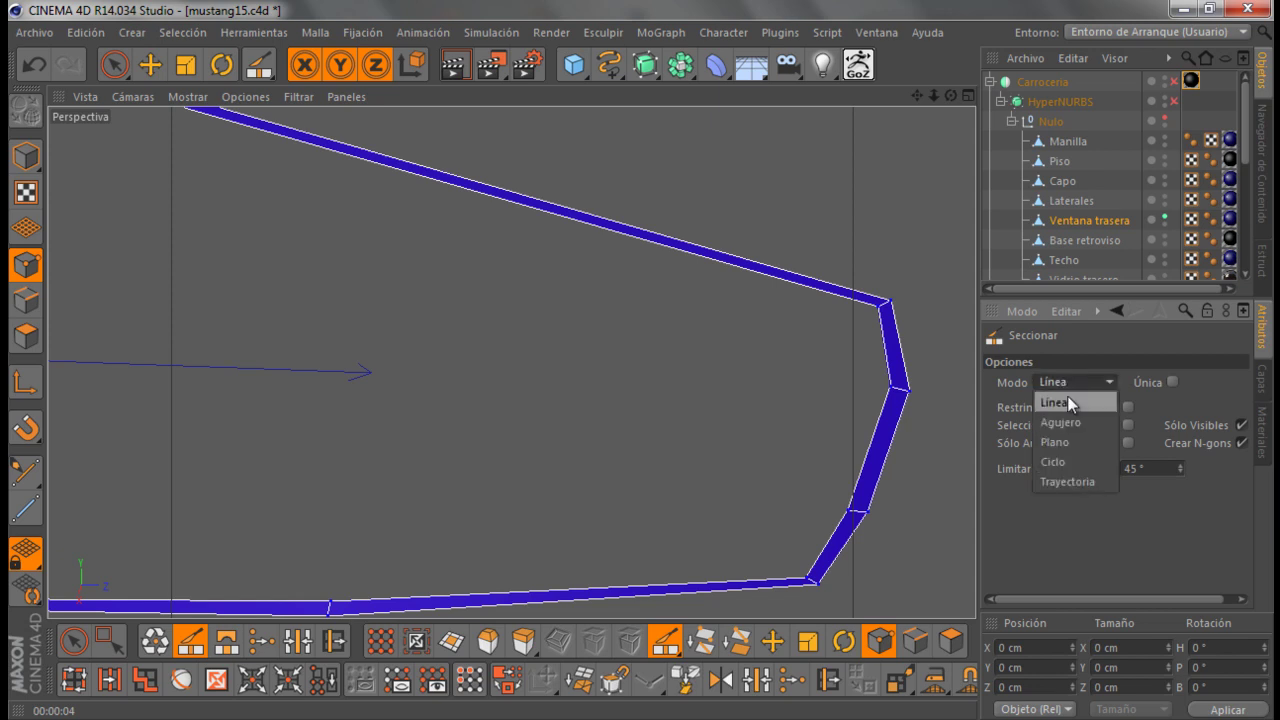
left_click(1077, 464)
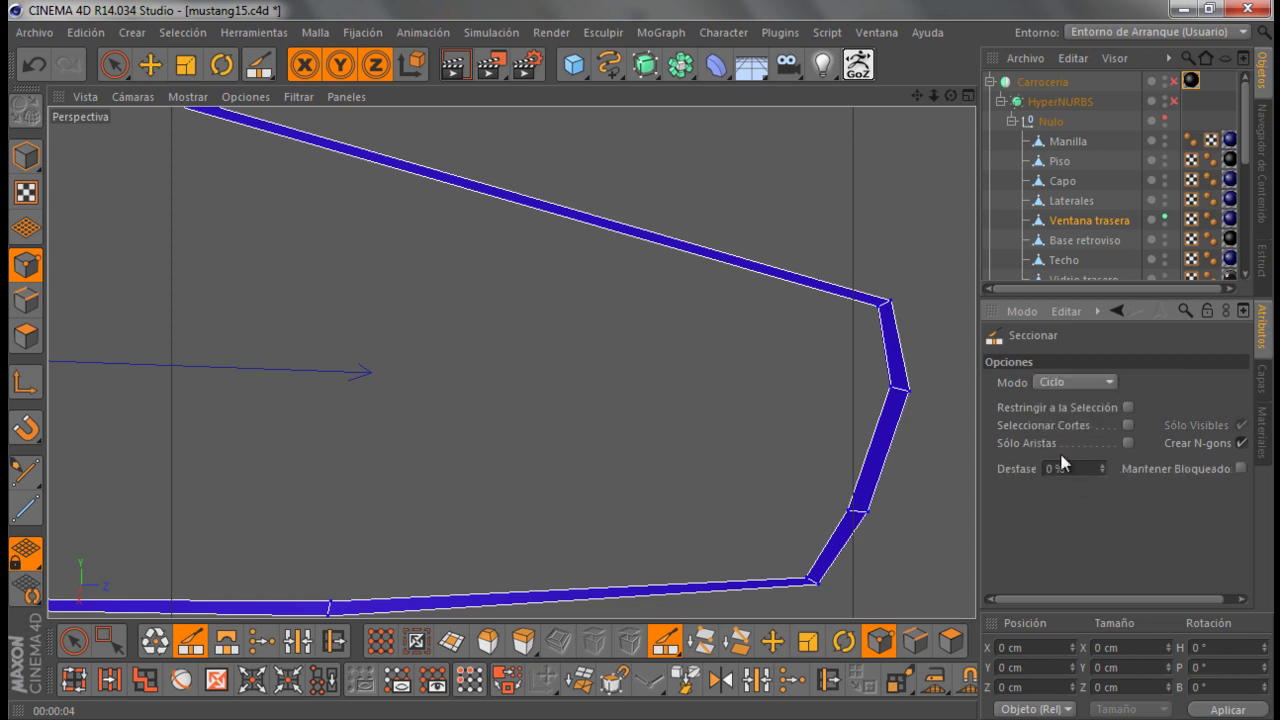
left_click(899, 346)
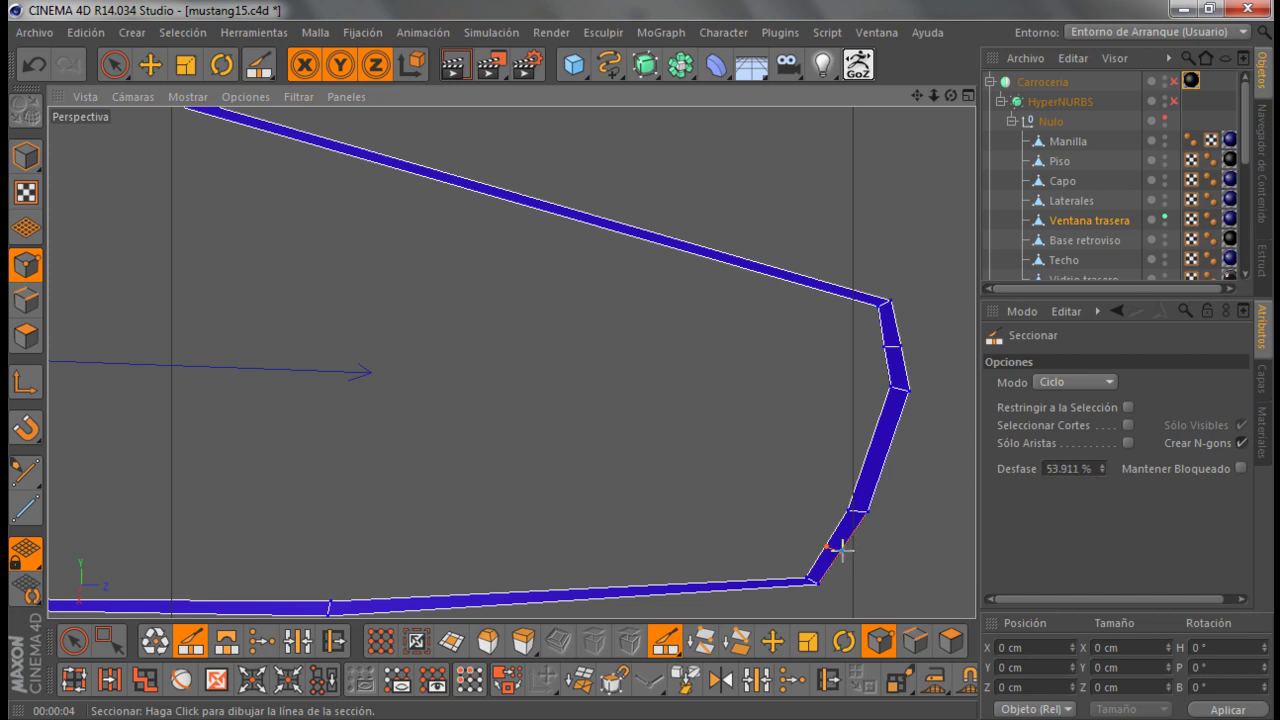
scroll(940, 437, "down", 3)
scroll(940, 437, "down", 1)
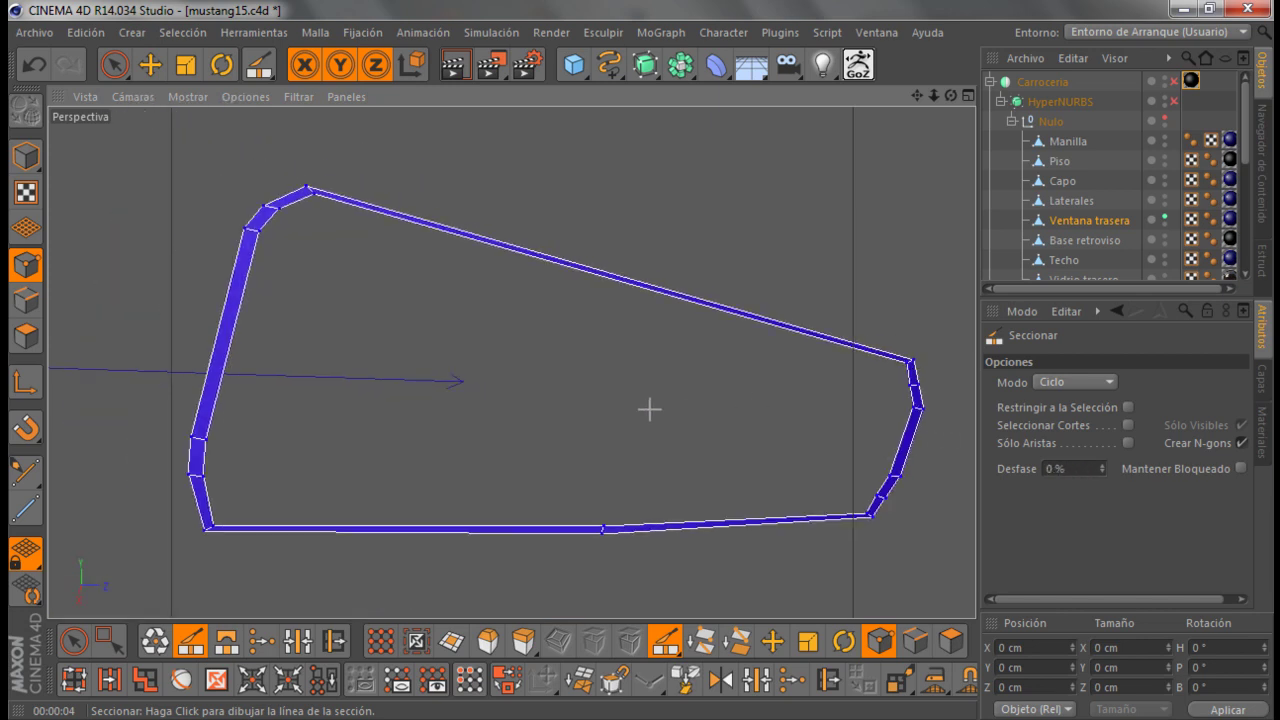
scroll(467, 426, "down", 1)
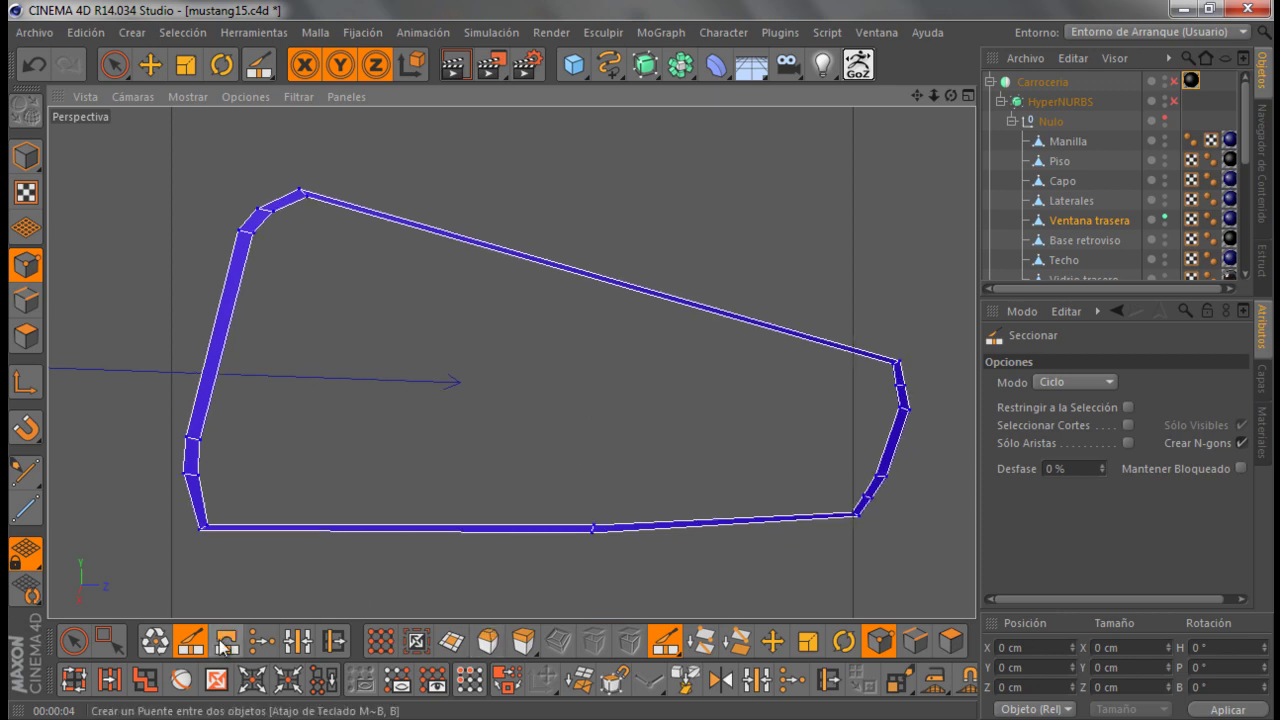
Bridge the outline's left edges to its right edges in six bands, from top to bottom
left_click(226, 640)
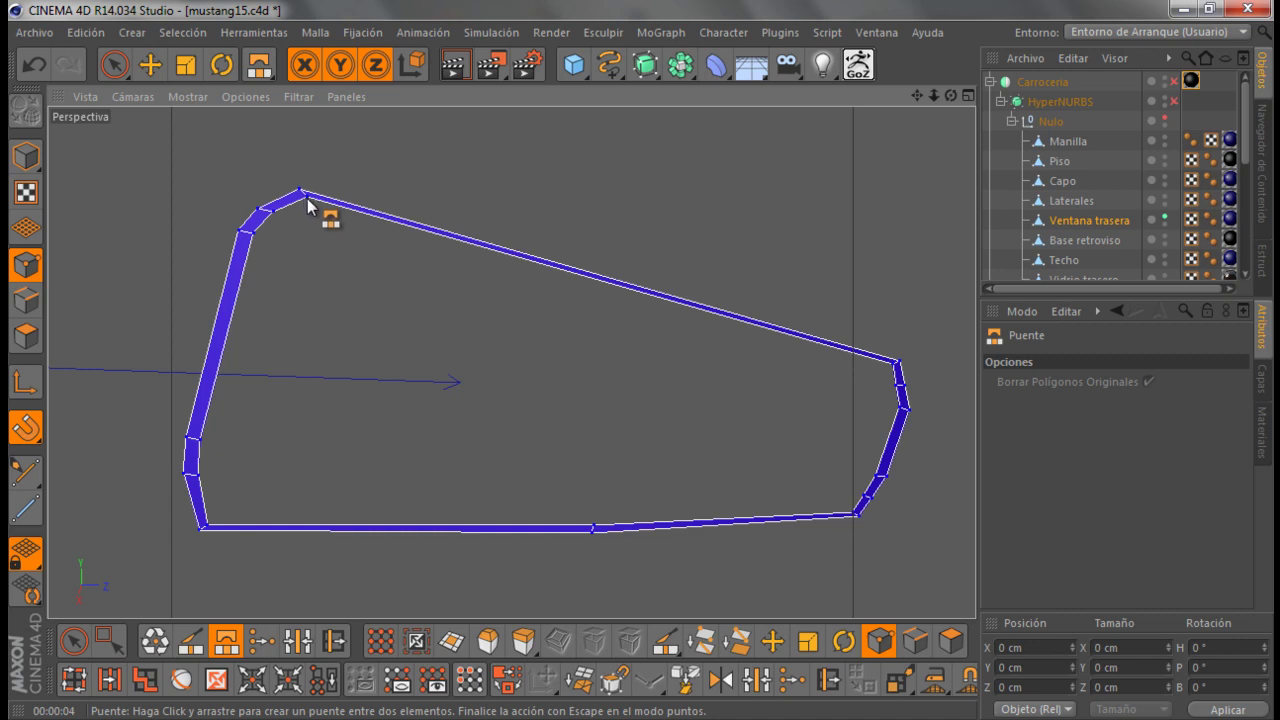
left_click_drag(307, 199, 894, 362)
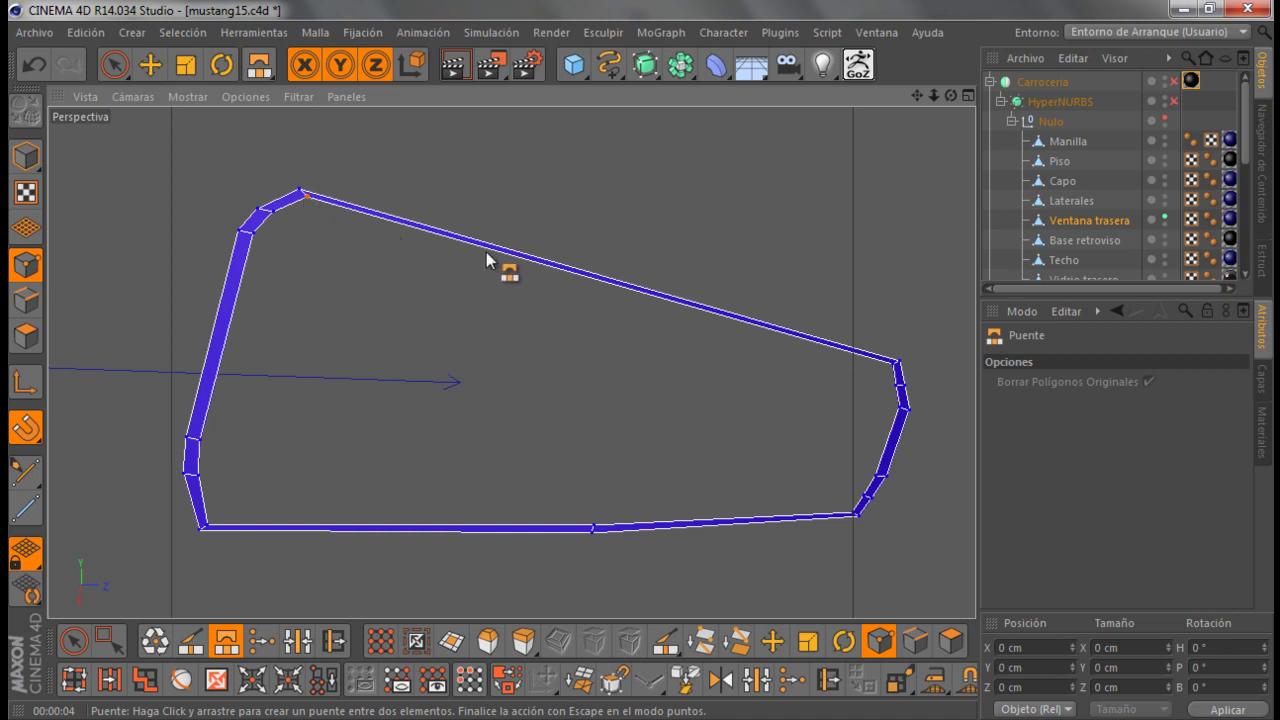
left_click_drag(284, 210, 893, 387)
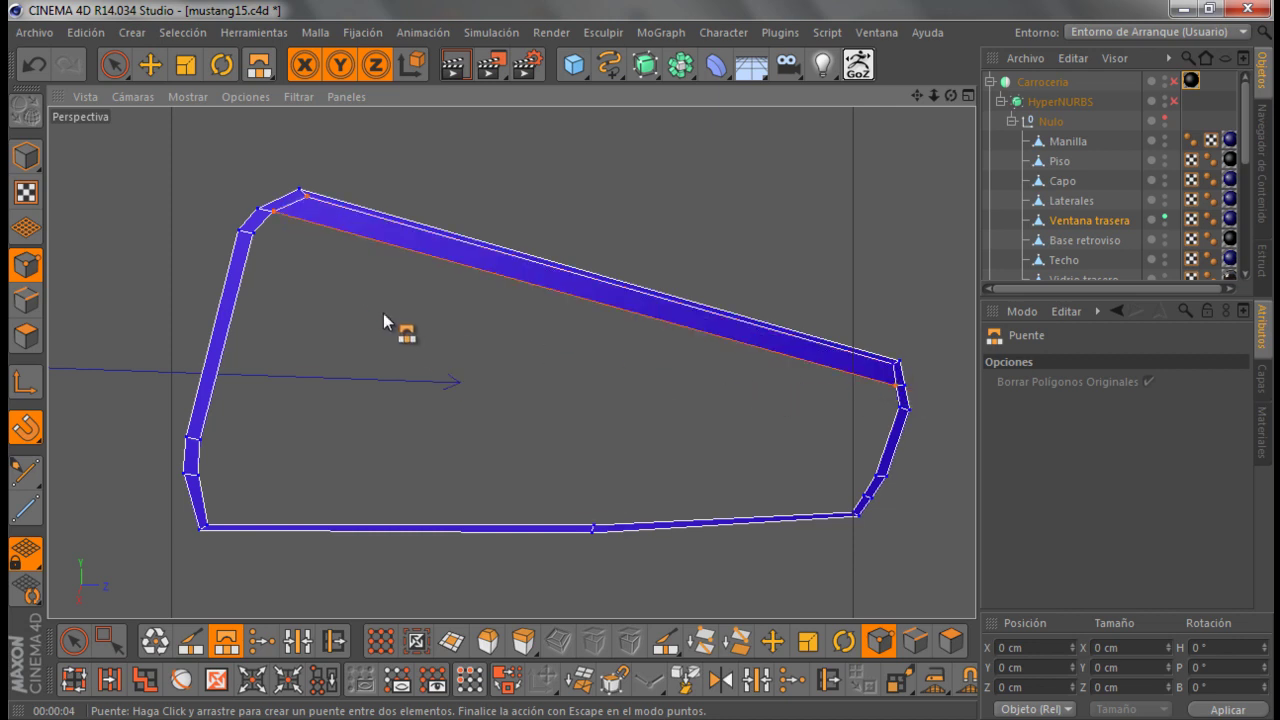
left_click_drag(265, 236, 916, 418)
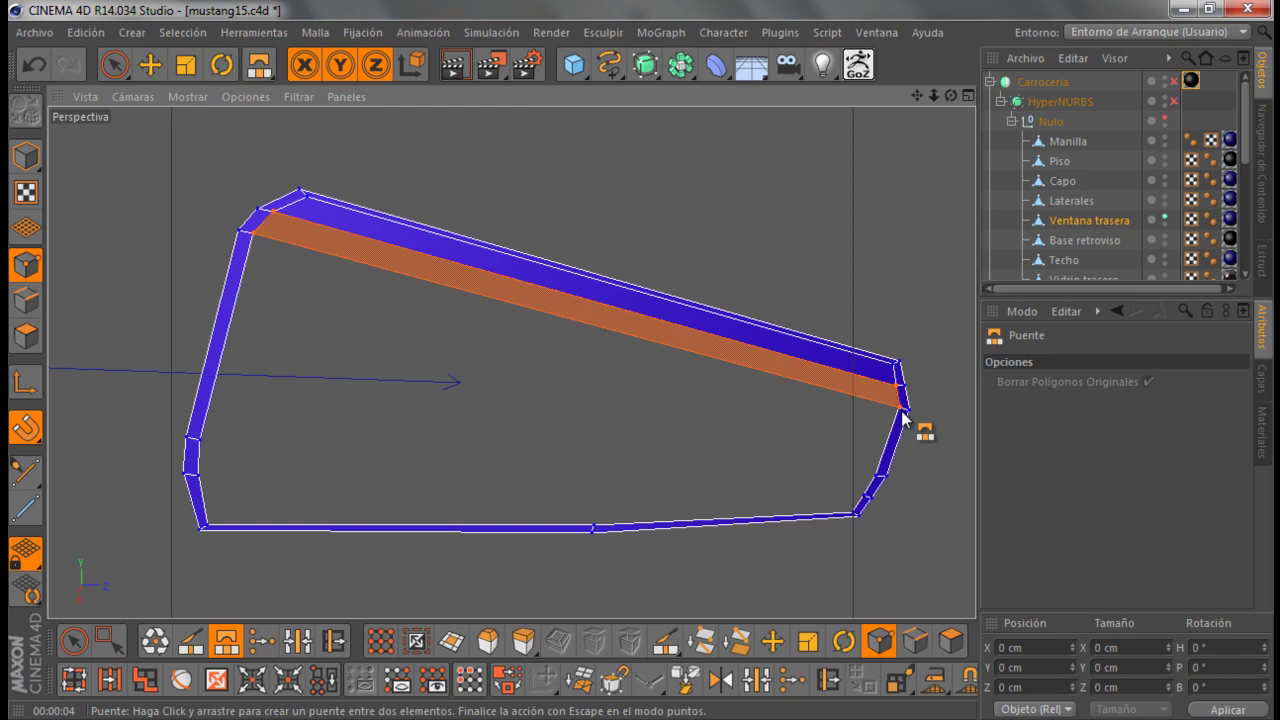
key("Escape")
left_click_drag(193, 438, 876, 476)
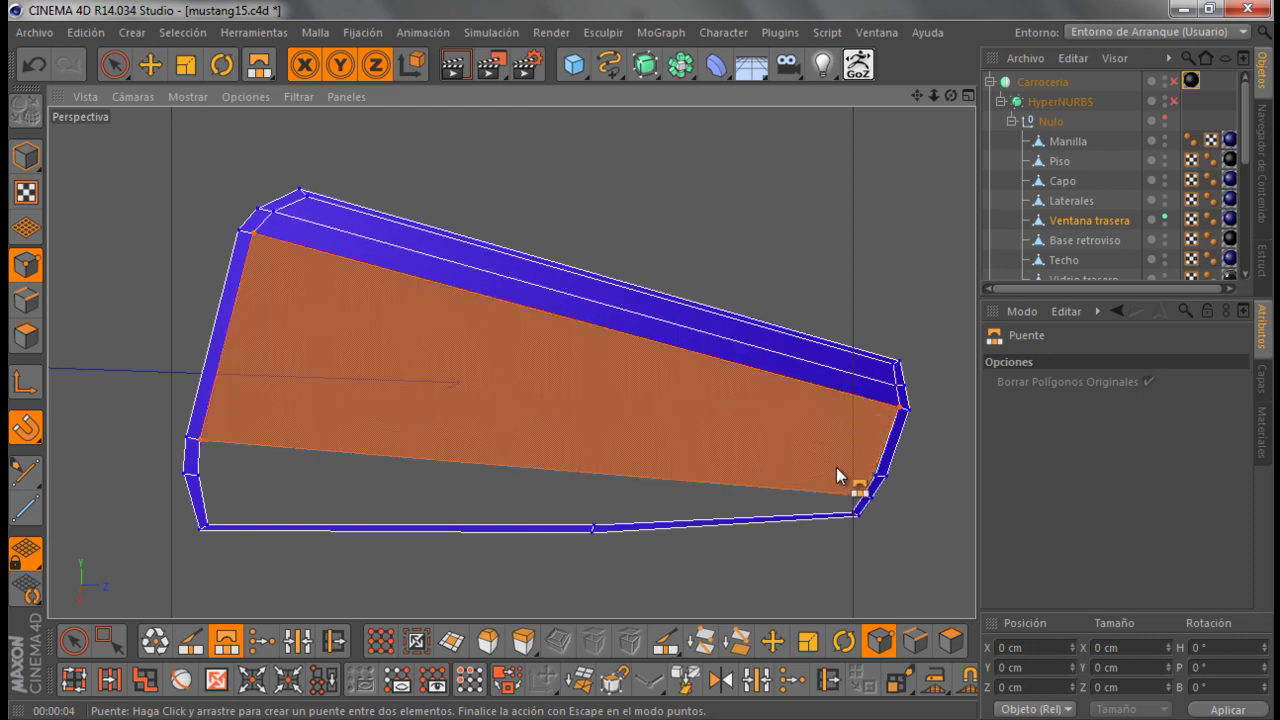
left_click_drag(199, 480, 862, 494)
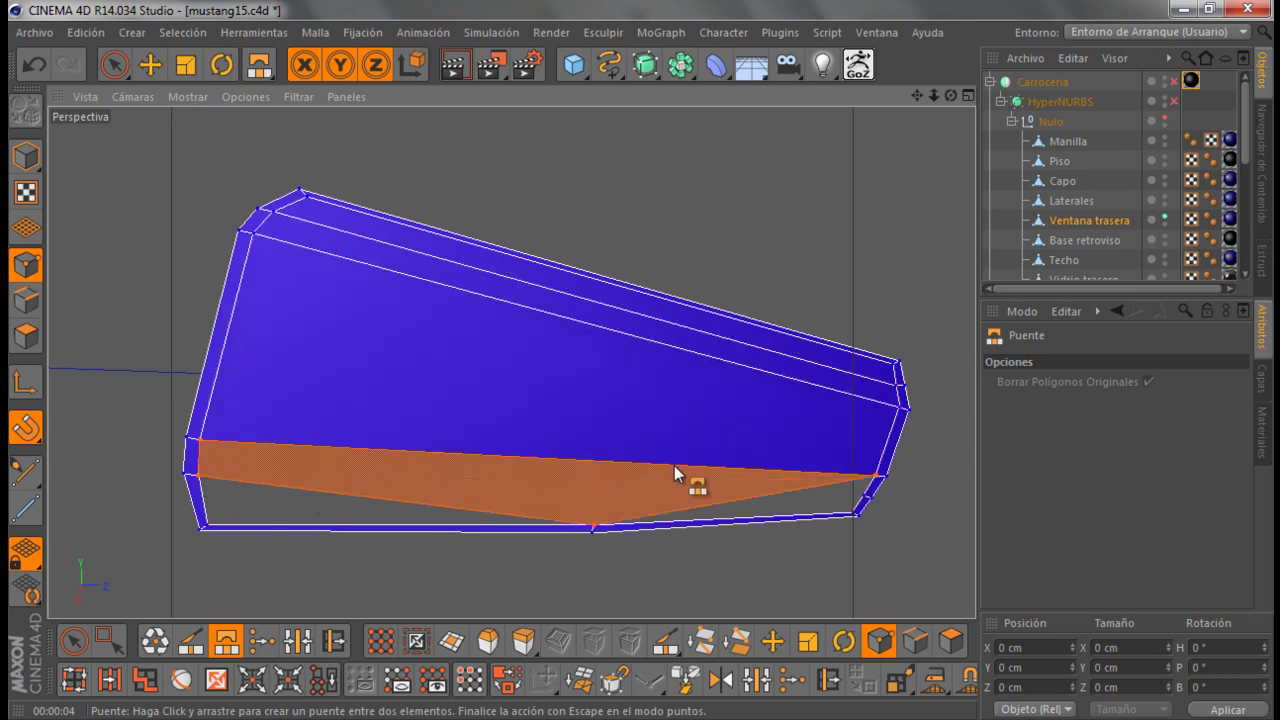
mouse_move(218, 526)
left_mouse_down()
mouse_move(832, 510)
mouse_move(807, 518)
left_mouse_up()
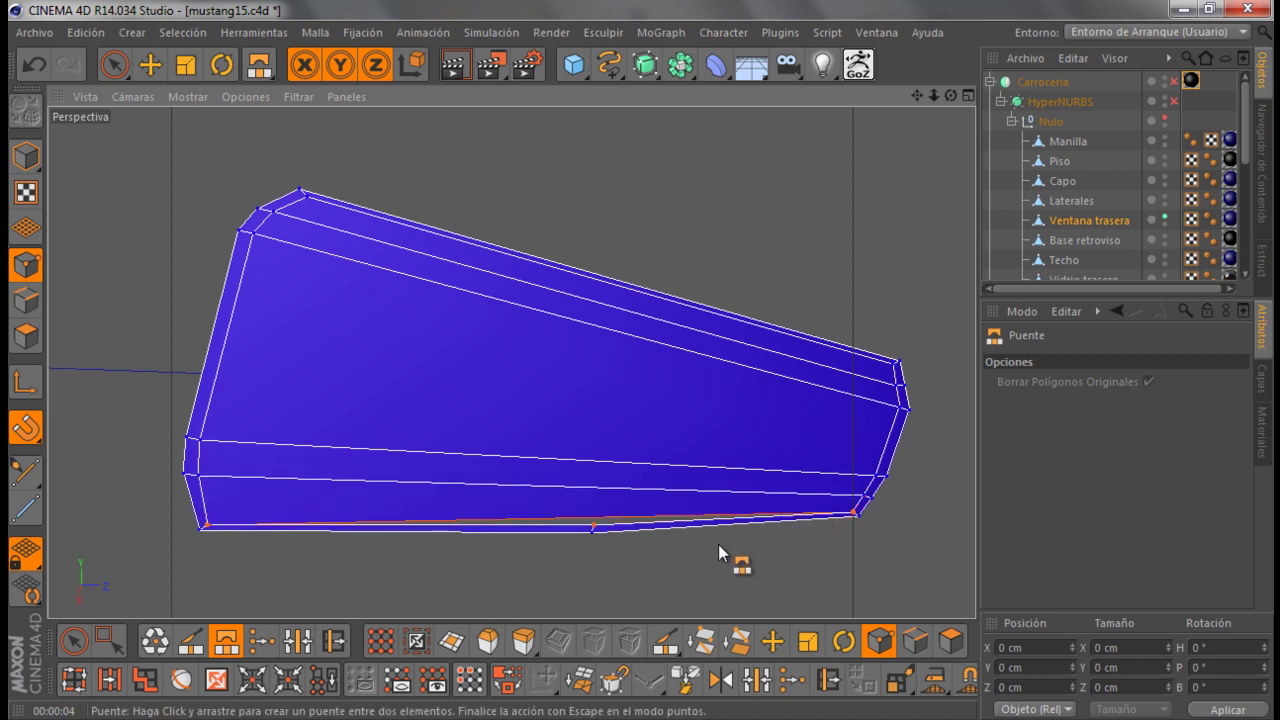
scroll(718, 544, "up", 3)
Cut a vertical edge loop through the middle of the bridged Ventana trasera panel with Seccionar
left_click(665, 640)
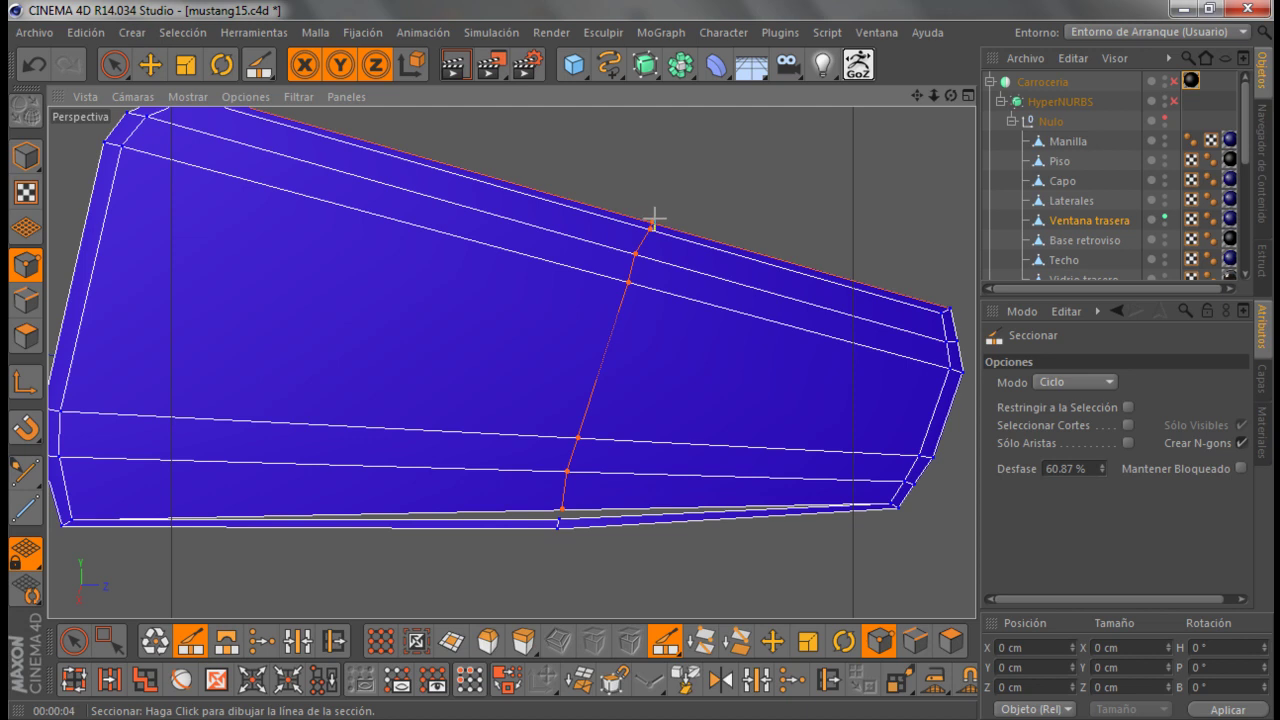
left_click(652, 218)
mouse_move(831, 188)
left_mouse_down("alt")
mouse_move(642, 372)
mouse_move(220, 323)
left_mouse_up("alt")
key("space")
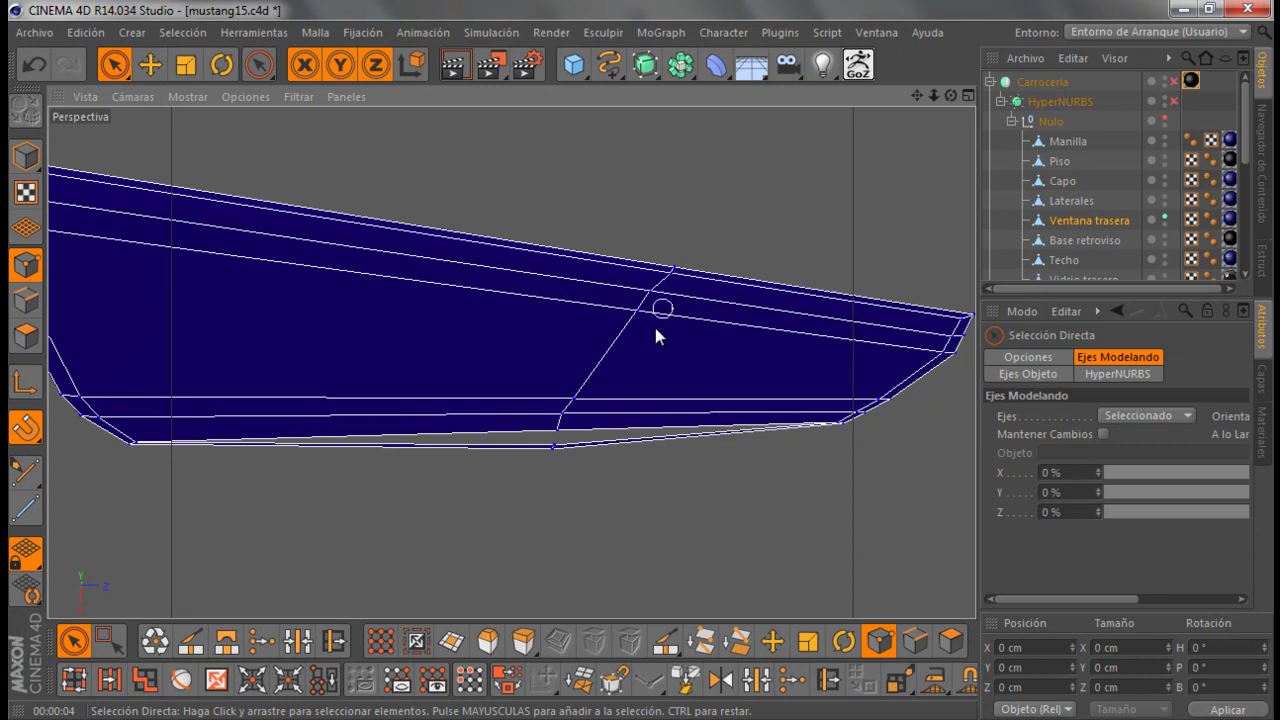
Snap a corner point of the panel onto the adjacent body edge
left_click_drag(648, 367, 585, 445, "alt")
left_click(585, 473)
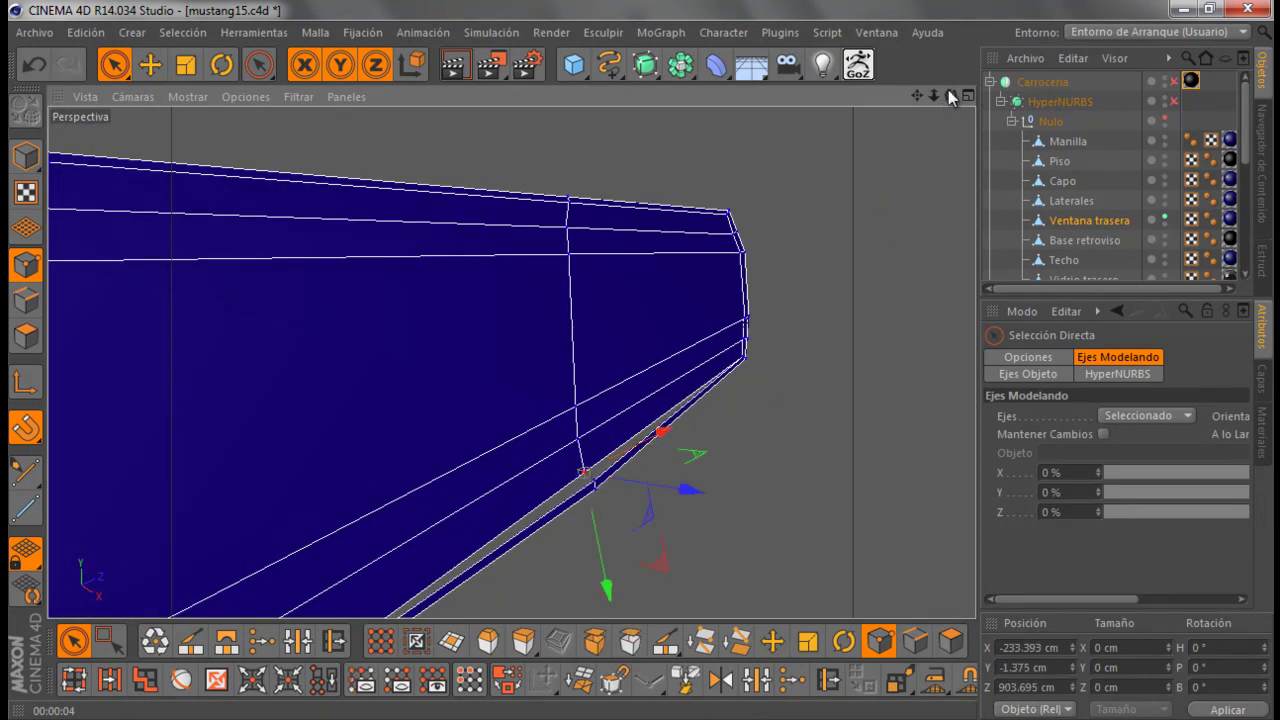
mouse_move(950, 96)
left_mouse_down()
mouse_move(644, 367)
mouse_move(754, 423)
mouse_move(679, 434)
left_mouse_up()
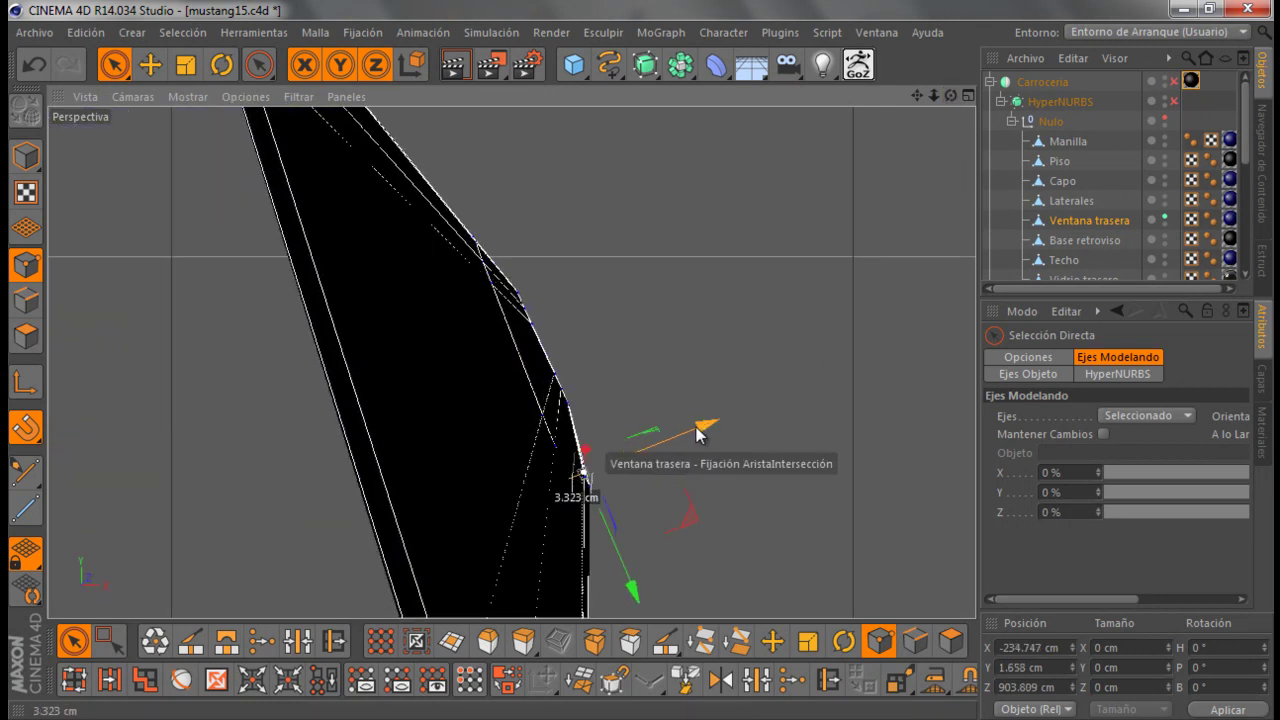
left_click_drag(560, 447, 686, 383)
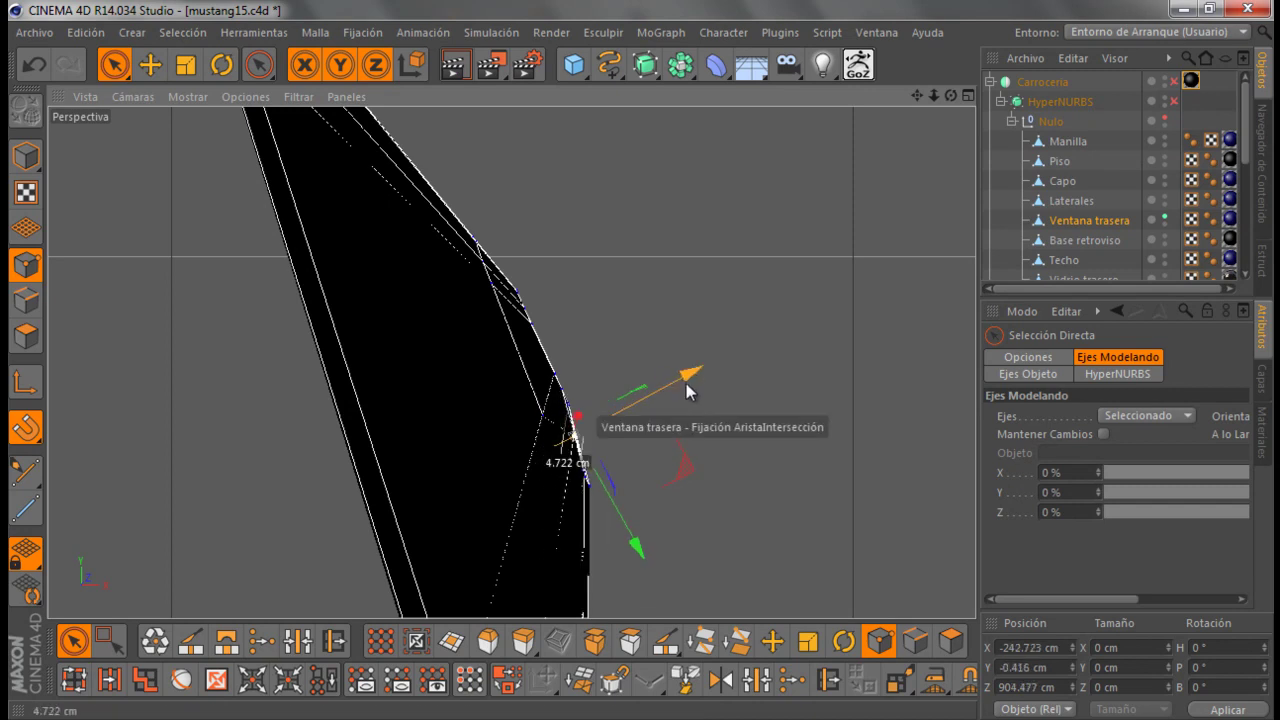
left_click_drag(950, 96, 641, 359)
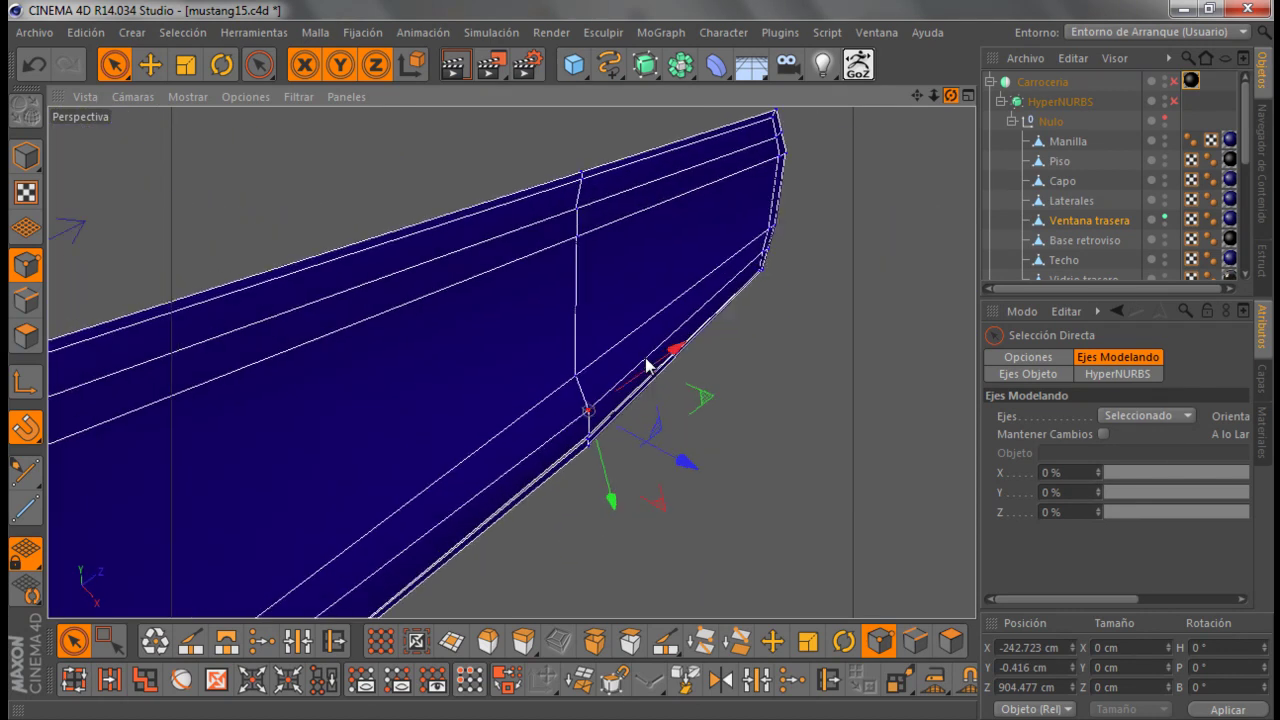
left_click(545, 417)
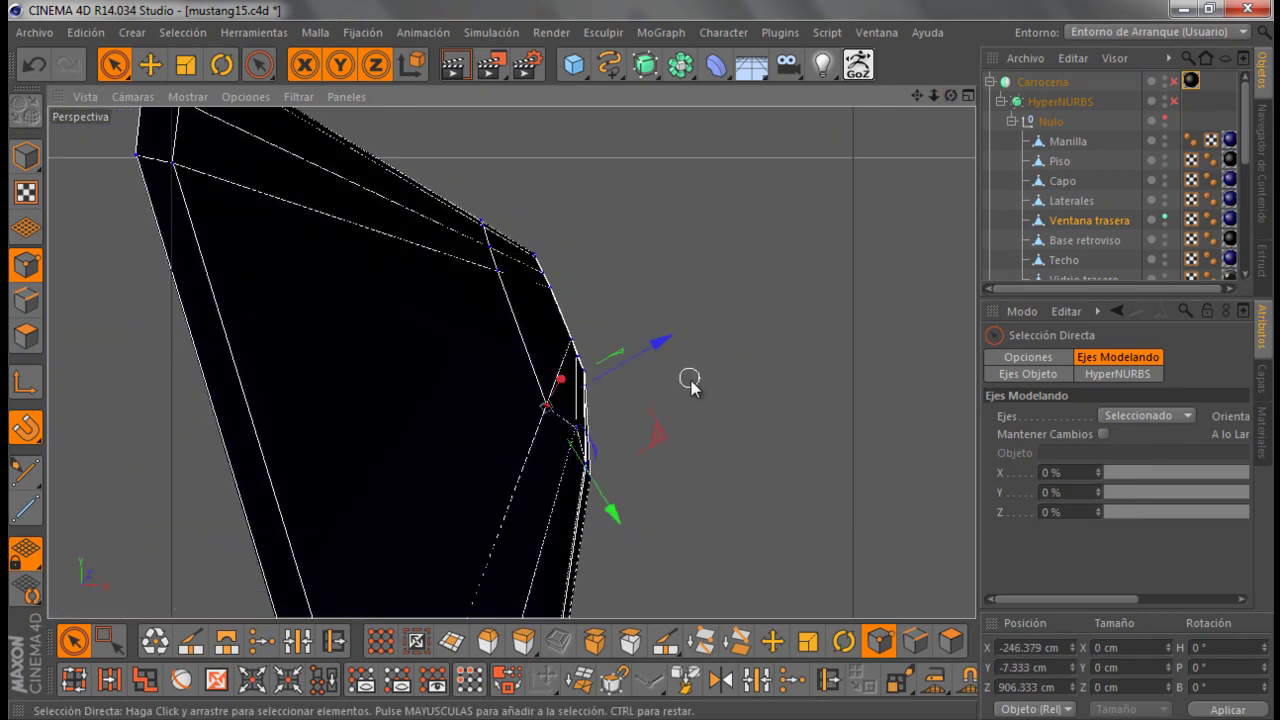
left_click_drag(666, 346, 682, 328)
Move the vertex near the panel's upper corner along X to meet the body
left_click(499, 270)
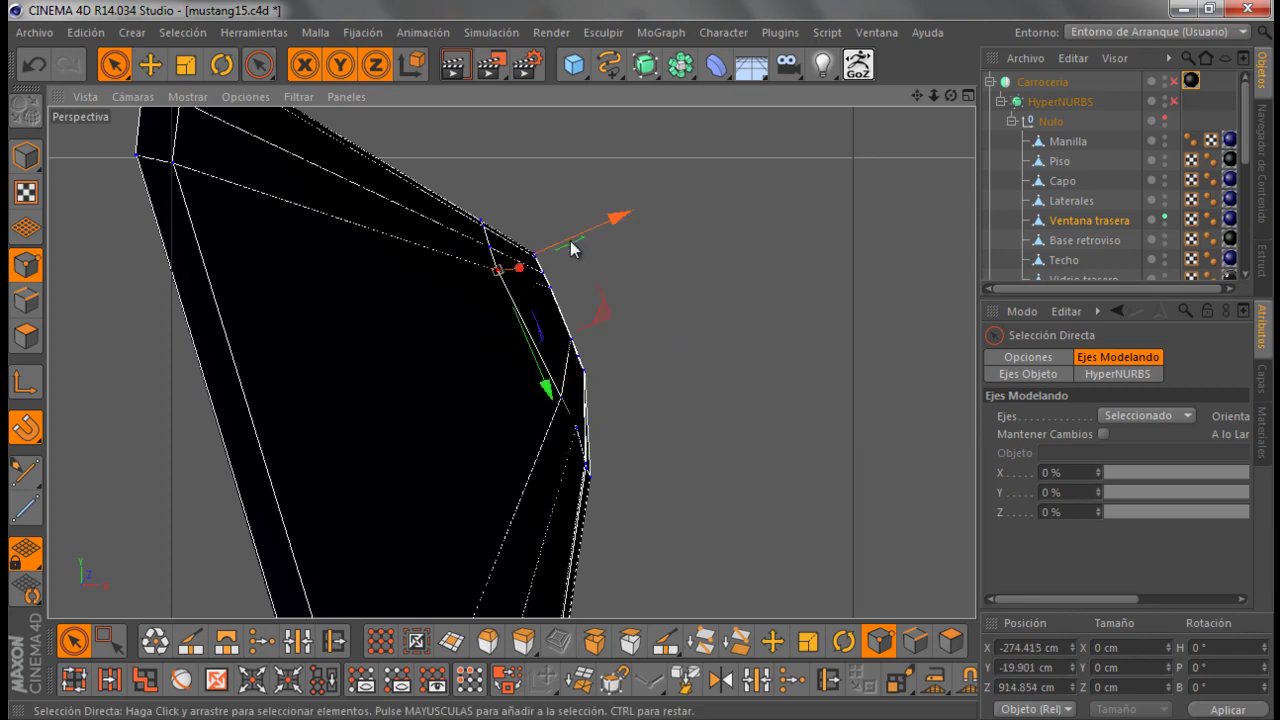
mouse_move(618, 220)
left_mouse_down()
mouse_move(600, 218)
mouse_move(612, 199)
mouse_move(597, 217)
left_mouse_up()
left_click_drag(950, 96, 636, 362)
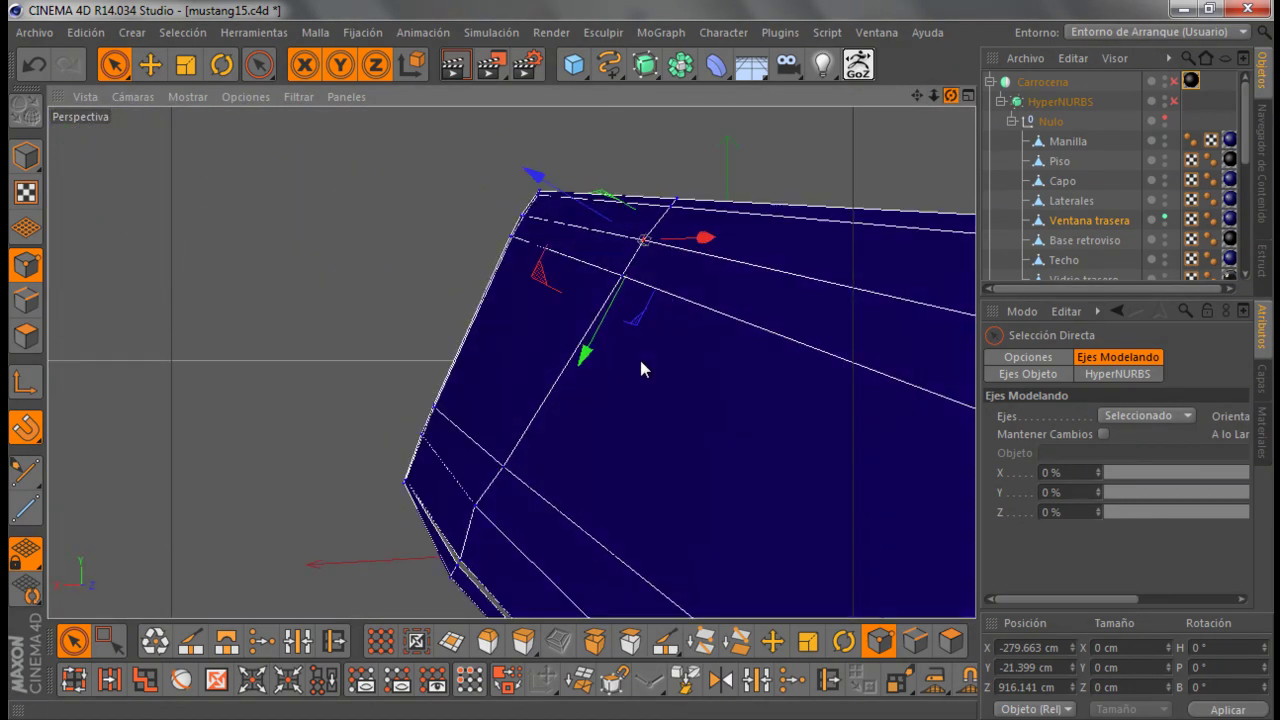
left_click_drag(636, 368, 375, 435)
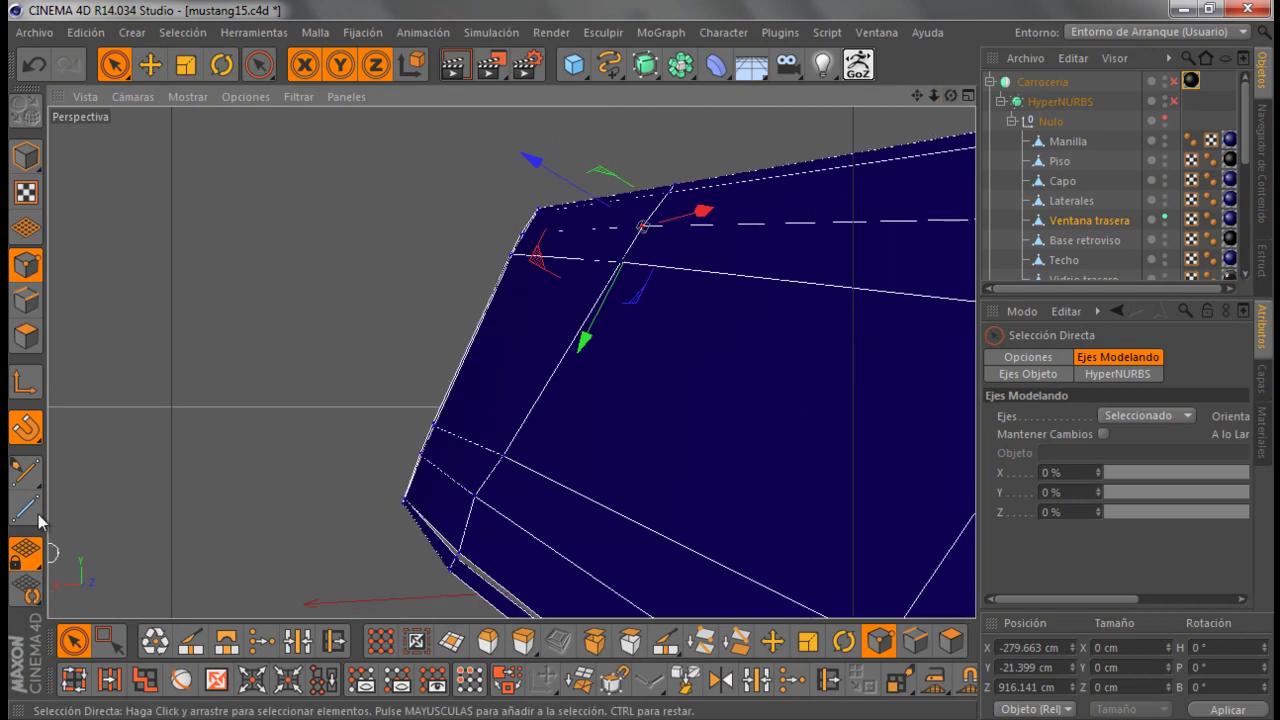
scroll(400, 491, "up", 2)
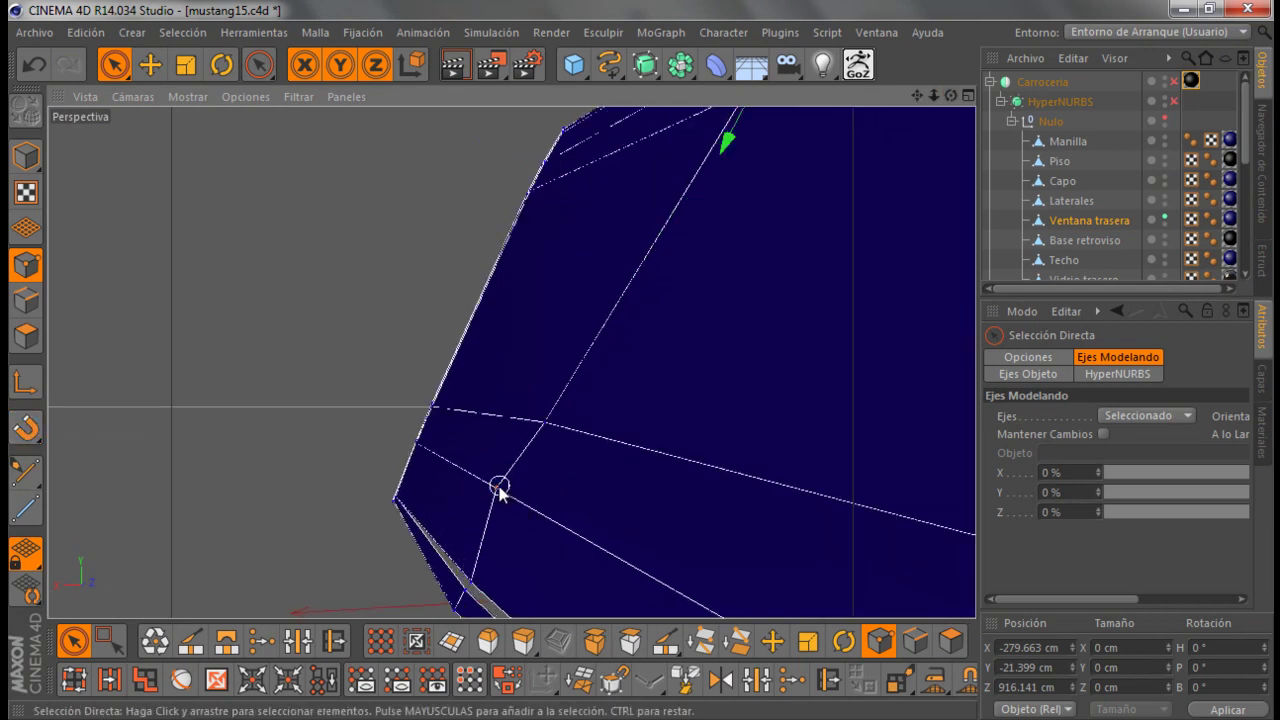
Shift the panel's lower-left vertex along Z and X until it fits the body edge
left_click(499, 487)
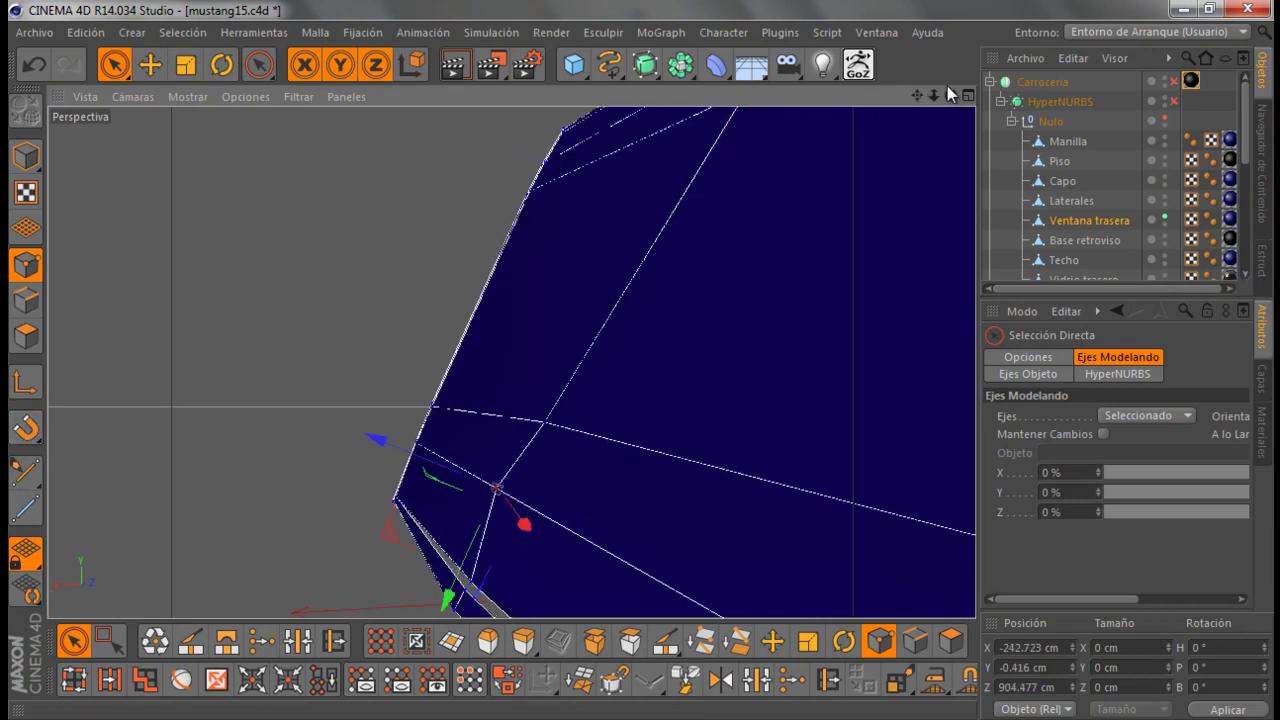
mouse_move(950, 94)
left_mouse_down()
mouse_move(641, 356)
mouse_move(437, 417)
left_mouse_up()
left_click_drag(329, 417, 343, 423)
left_click_drag(950, 95, 640, 362)
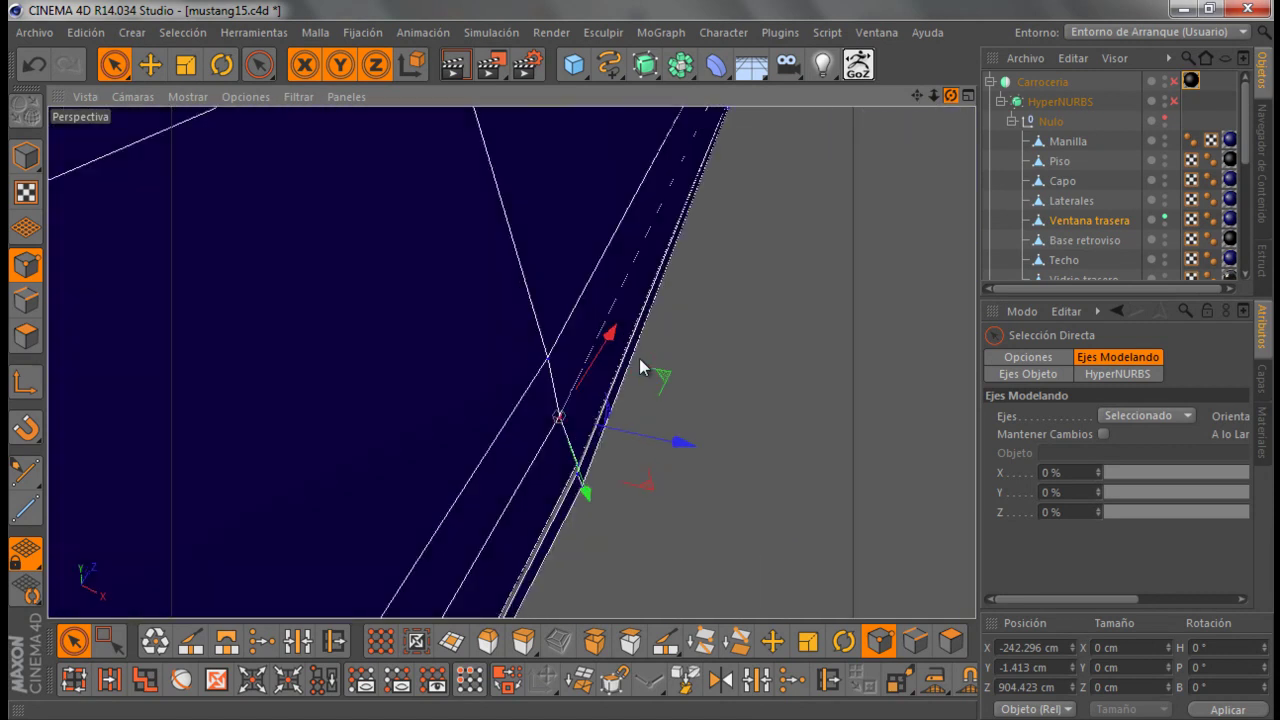
left_click_drag(640, 367, 637, 343)
left_click_drag(571, 451, 651, 394, "alt")
left_click_drag(463, 371, 694, 354, "alt")
mouse_move(950, 96)
left_mouse_down()
mouse_move(642, 366)
mouse_move(484, 220)
mouse_move(423, 251)
mouse_move(386, 210)
left_mouse_up()
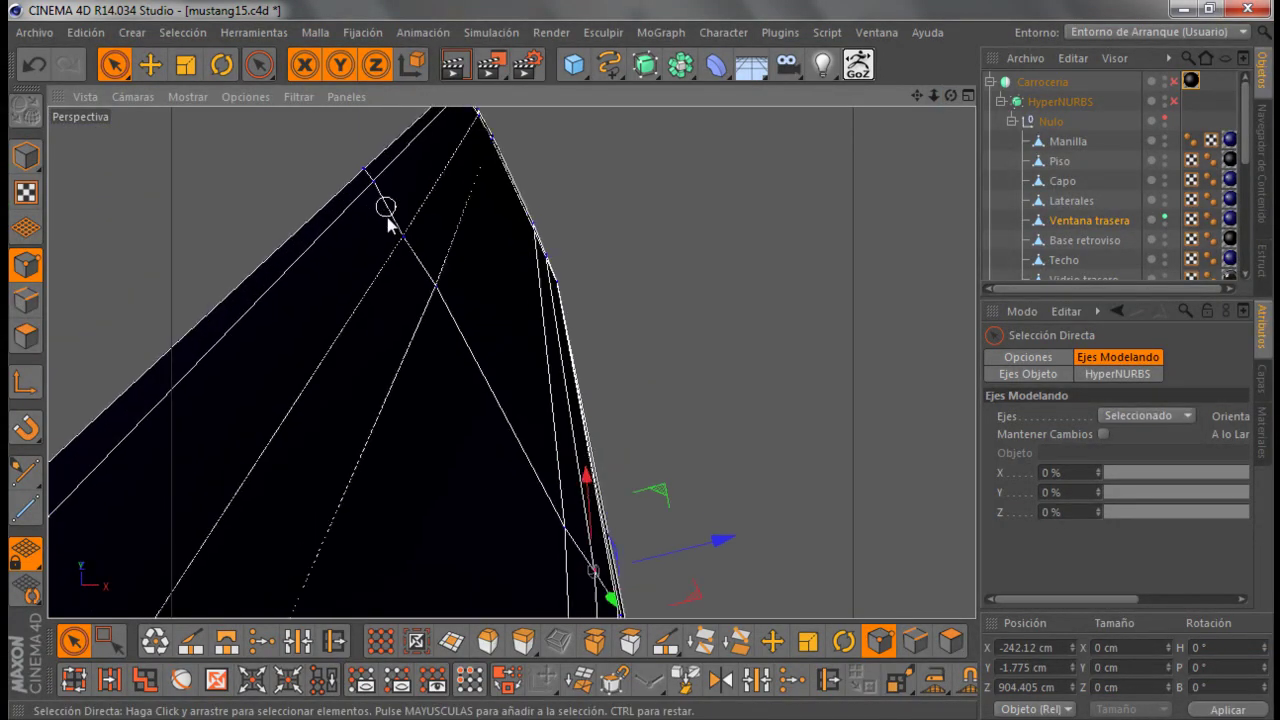
Move an edge vertex 0.155 cm along Z and another edge point along X
left_click(402, 242)
mouse_move(511, 200)
left_mouse_down()
mouse_move(514, 188)
mouse_move(277, 200)
mouse_move(487, 395)
mouse_move(469, 415)
left_mouse_up()
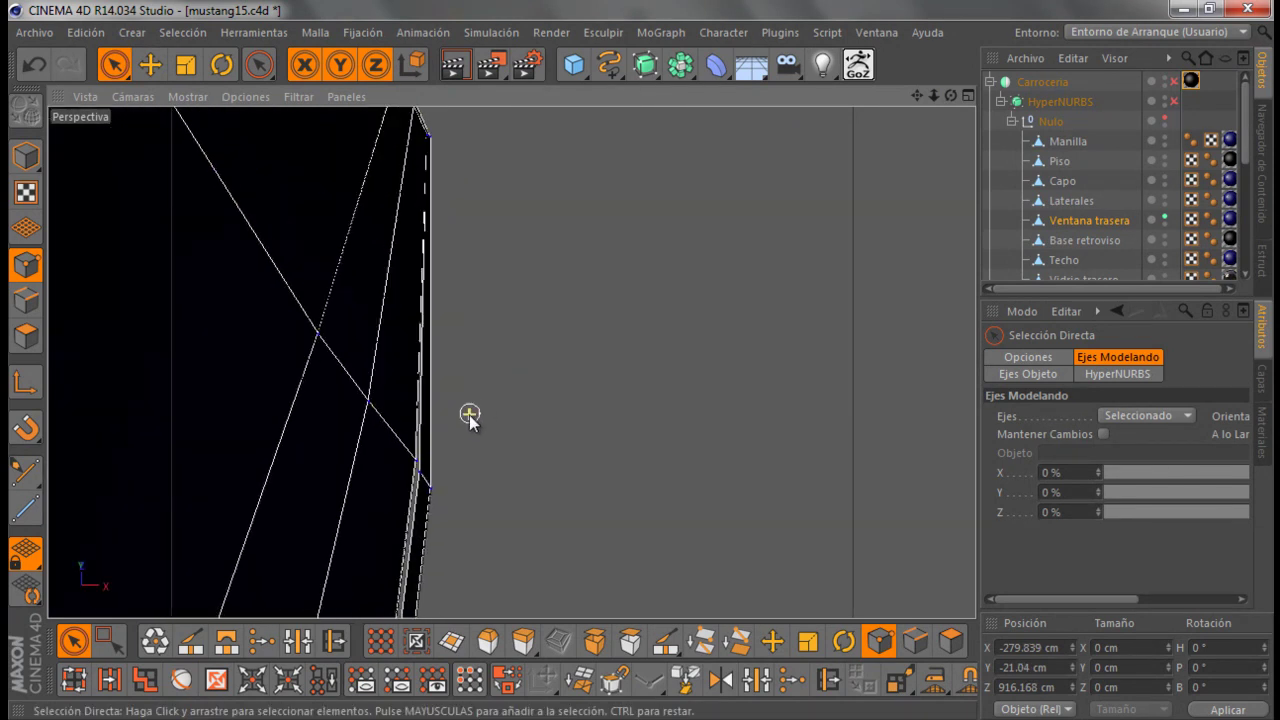
left_click_drag(948, 94, 642, 360)
left_click(519, 402)
left_click_drag(381, 343, 386, 343)
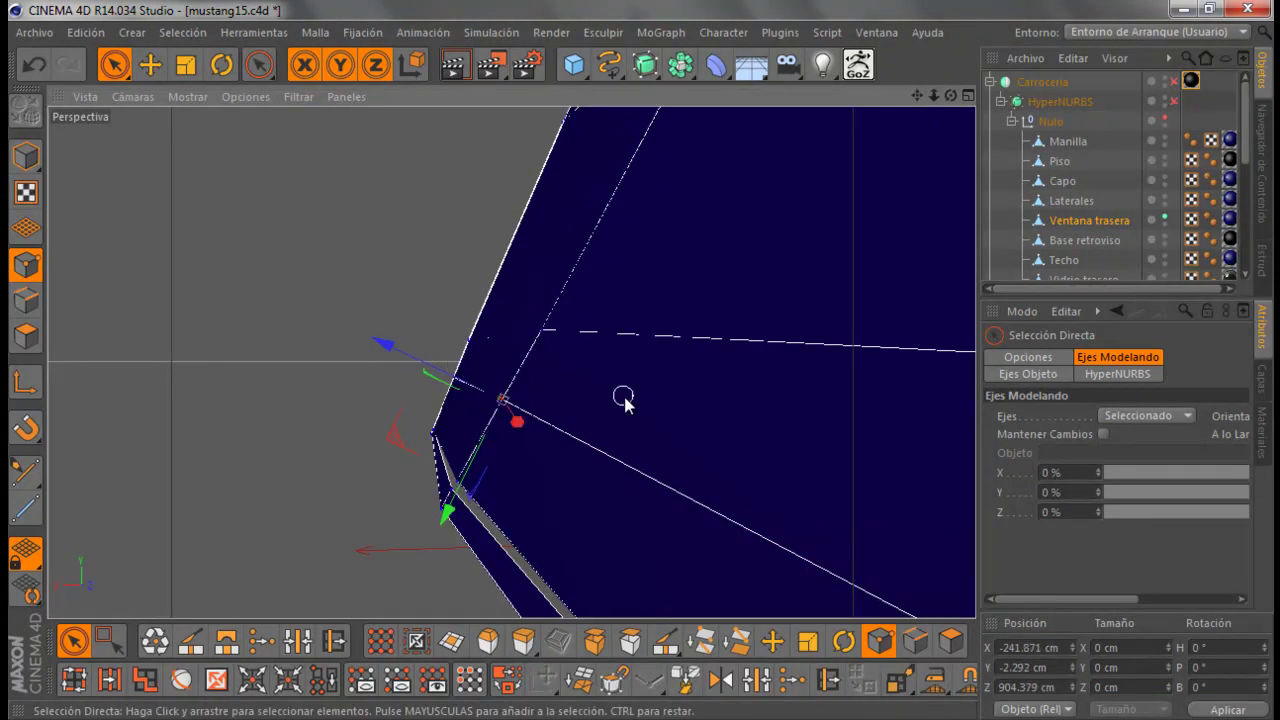
left_click_drag(623, 400, 738, 420, "alt")
mouse_move(950, 96)
left_mouse_down()
mouse_move(643, 370)
mouse_move(686, 237)
left_mouse_up()
scroll(420, 400, "up", 2)
scroll(443, 334, "up", 2)
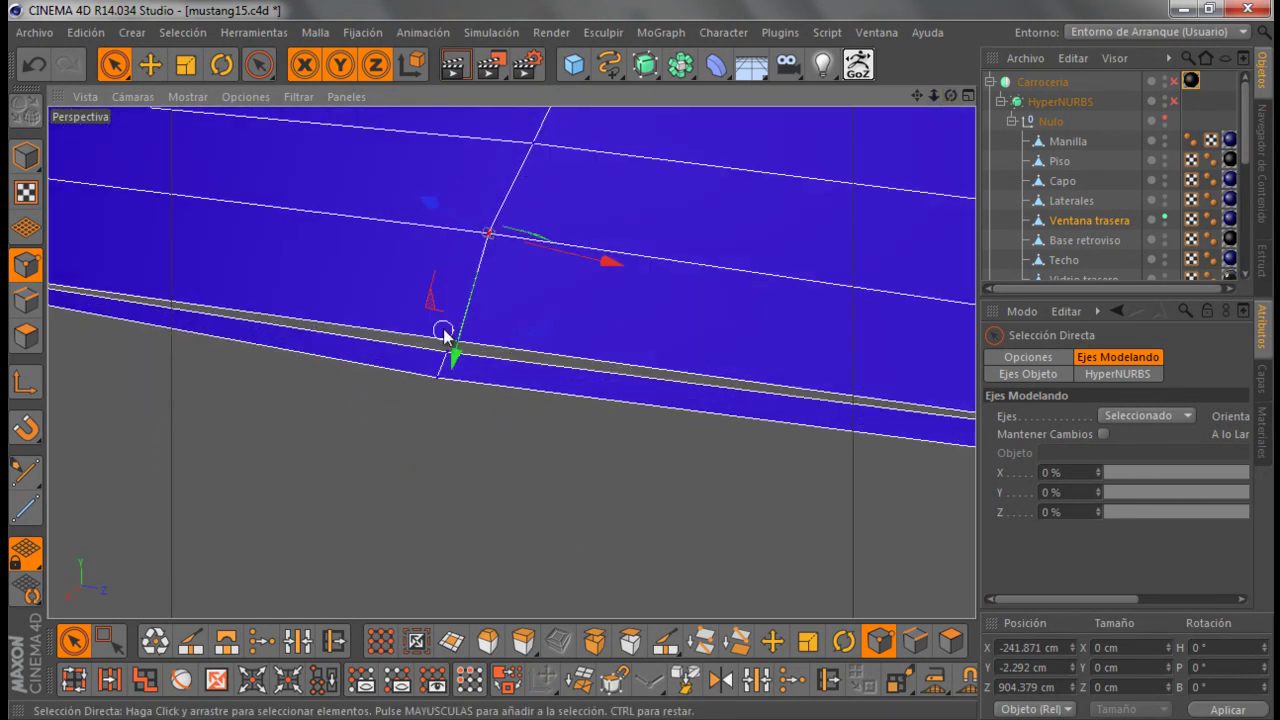
scroll(538, 342, "up", 1)
left_click(538, 342)
right_click(486, 350)
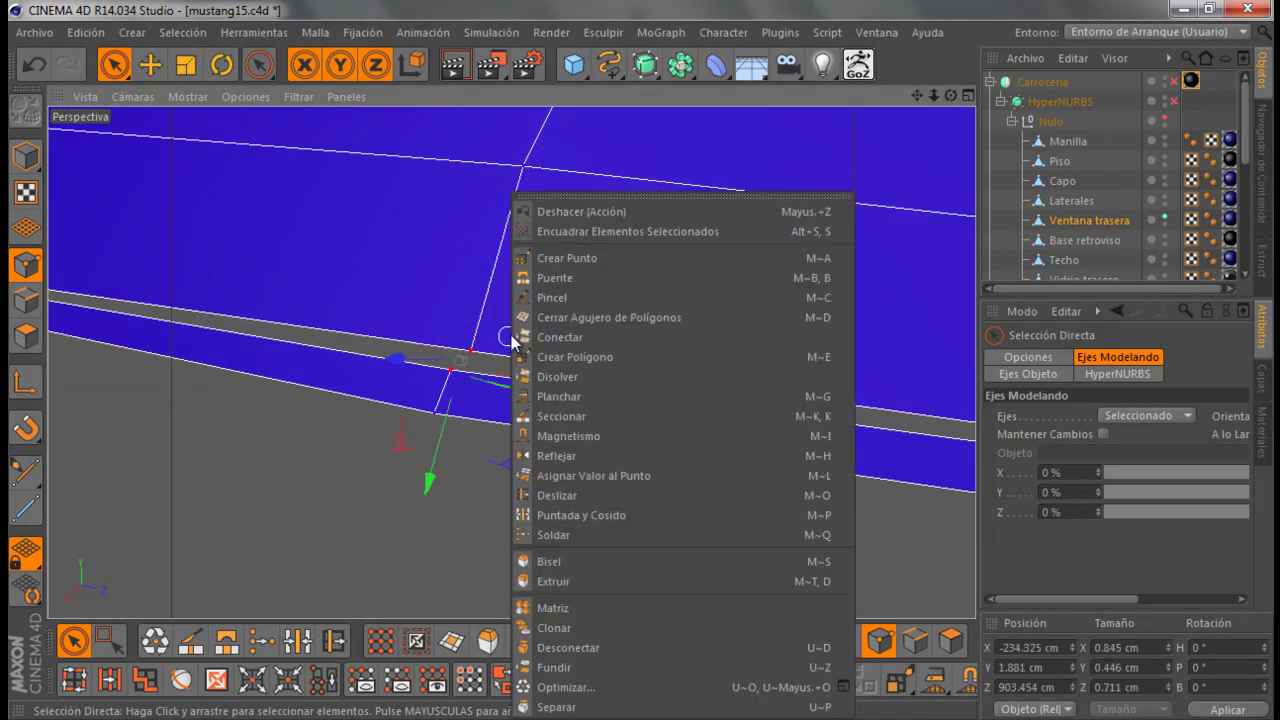
left_click(548, 536)
scroll(633, 360, "down", 5)
scroll(636, 360, "up", 2)
left_click_drag(640, 370, 620, 315, "alt")
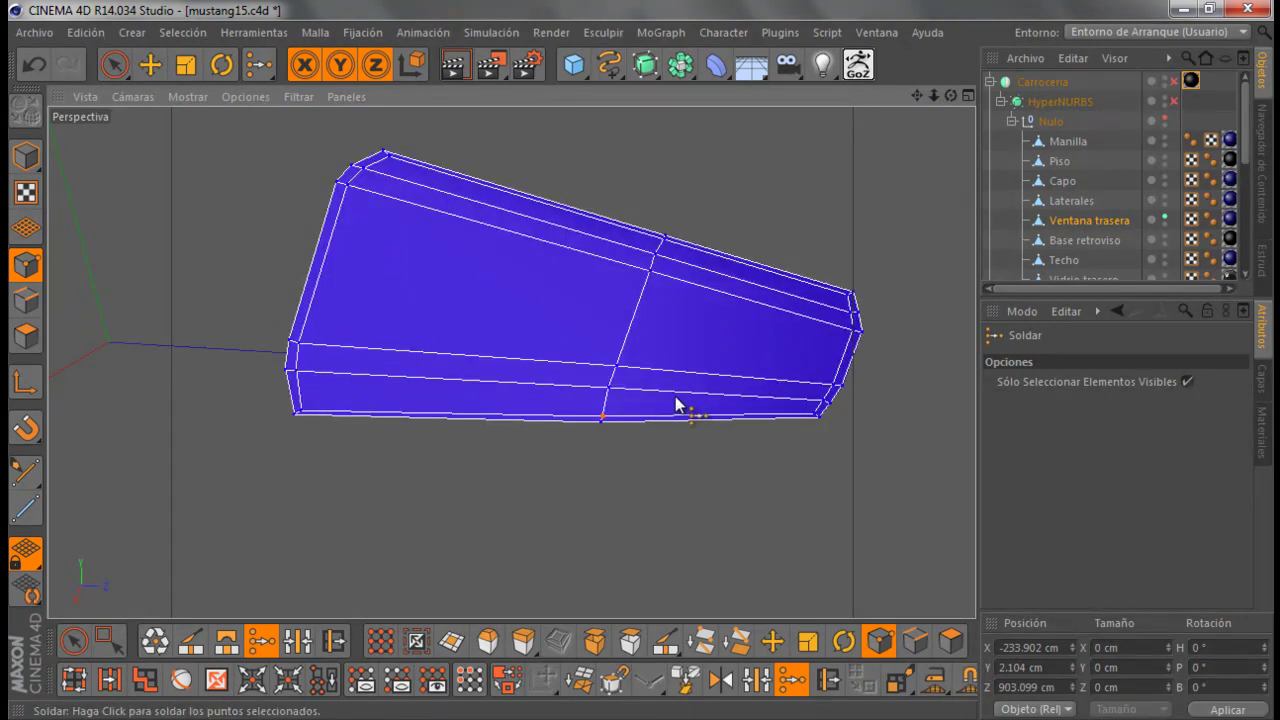
mouse_move(656, 420)
right_mouse_down("alt")
mouse_move(680, 371)
mouse_move(702, 482)
right_mouse_up("alt")
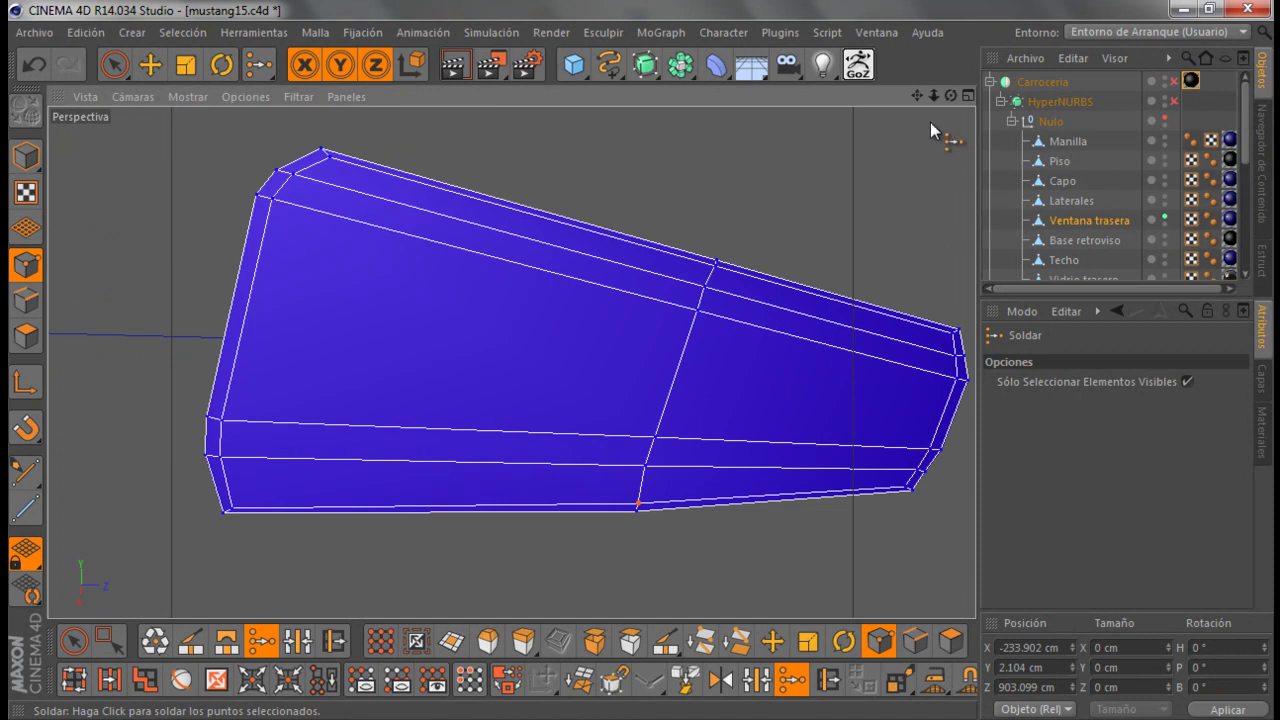
mouse_move(950, 96)
left_mouse_down()
mouse_move(641, 372)
mouse_move(456, 377)
left_mouse_up()
right_click_drag(456, 377, 775, 430, "alt")
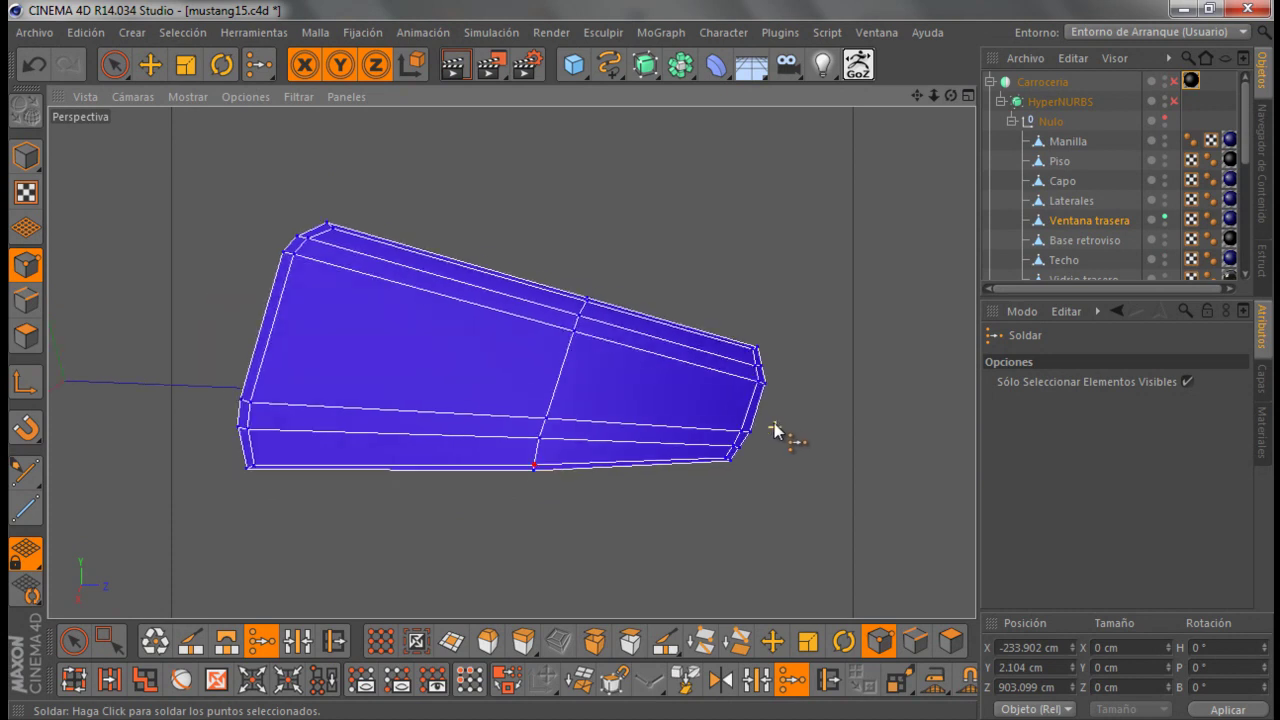
scroll(684, 473, "up", 2)
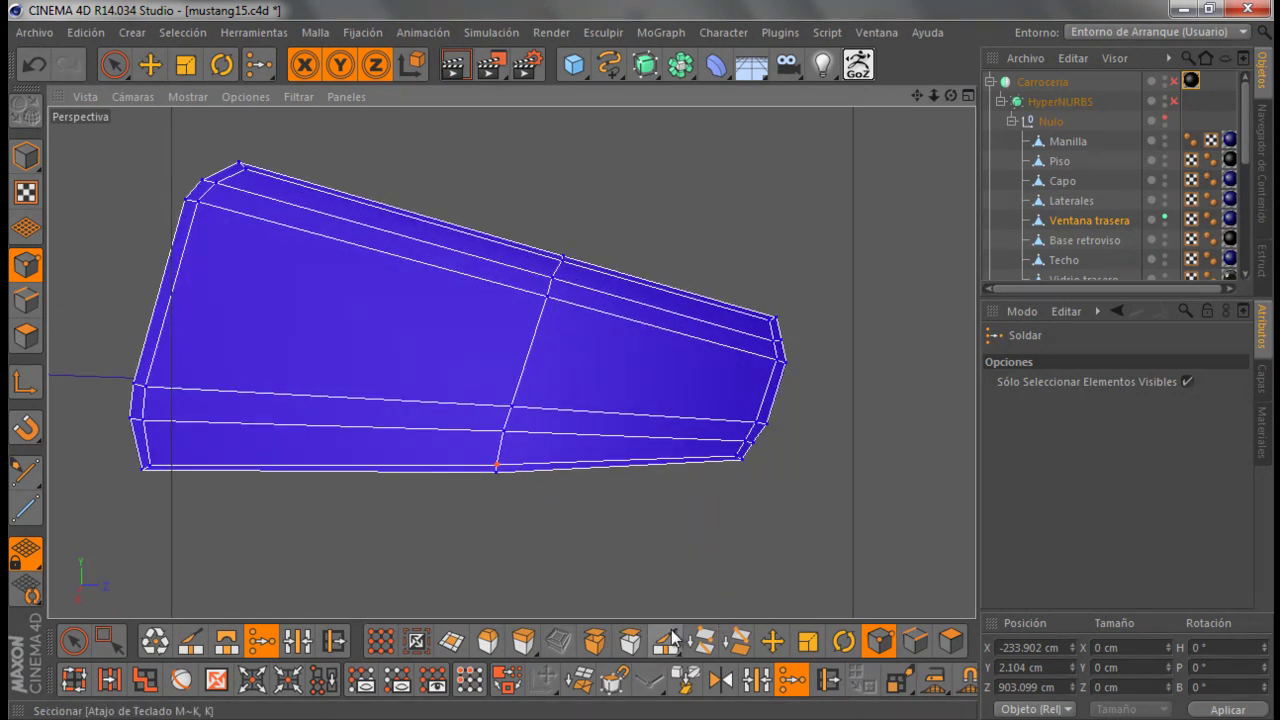
Cut a vertical loop-mode knife edge loop near the panel's narrow end in the maximized Derecha view
left_click(665, 641)
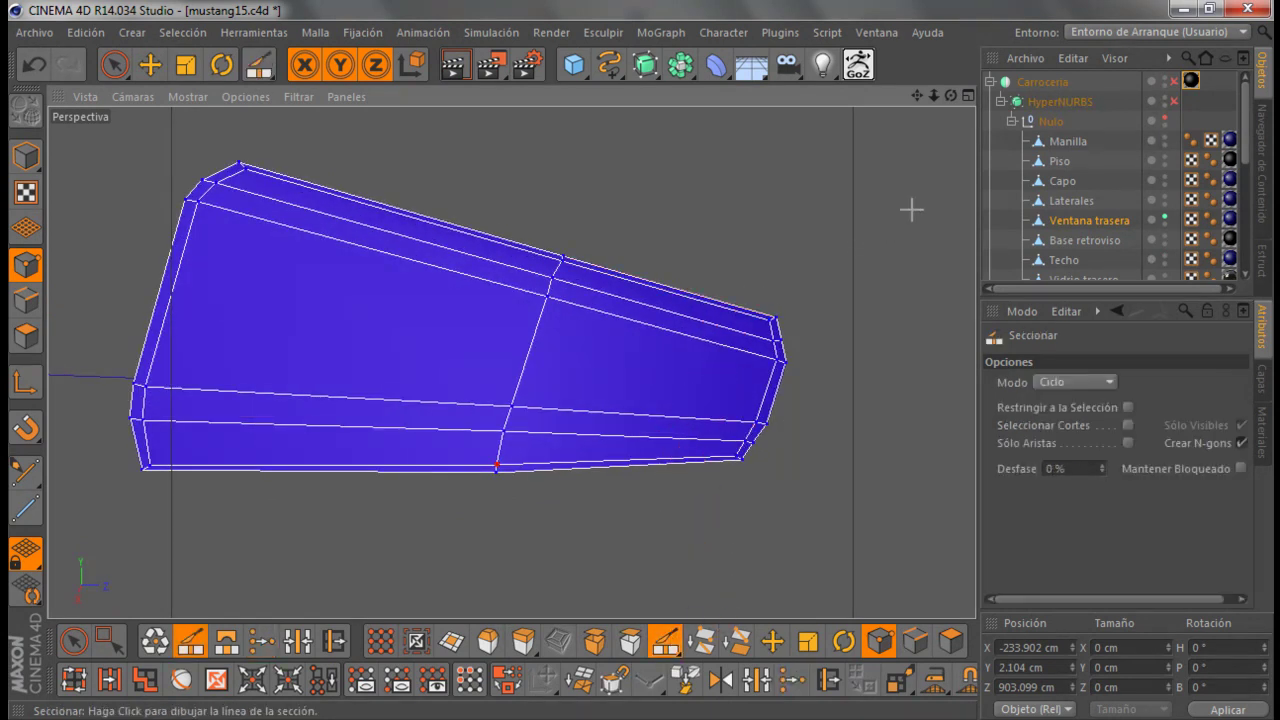
mouse_move(949, 96)
left_mouse_down()
mouse_move(641, 368)
mouse_move(552, 150)
left_mouse_up()
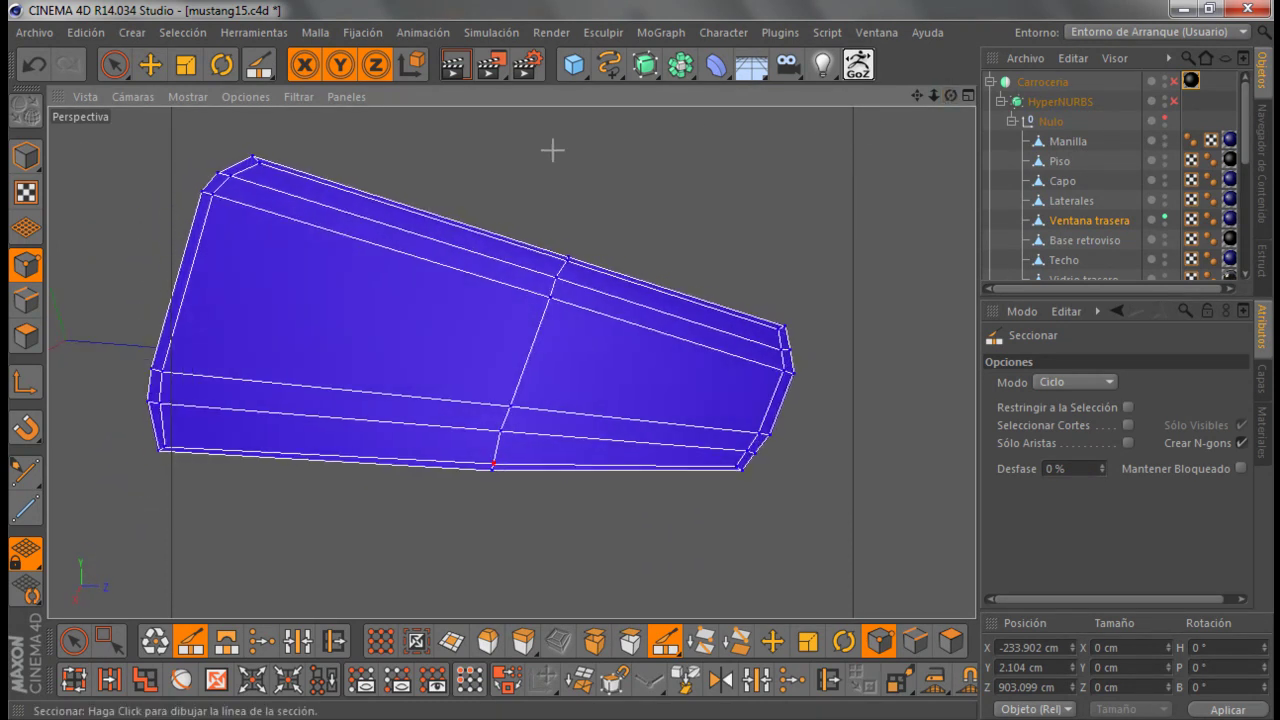
left_click(146, 104)
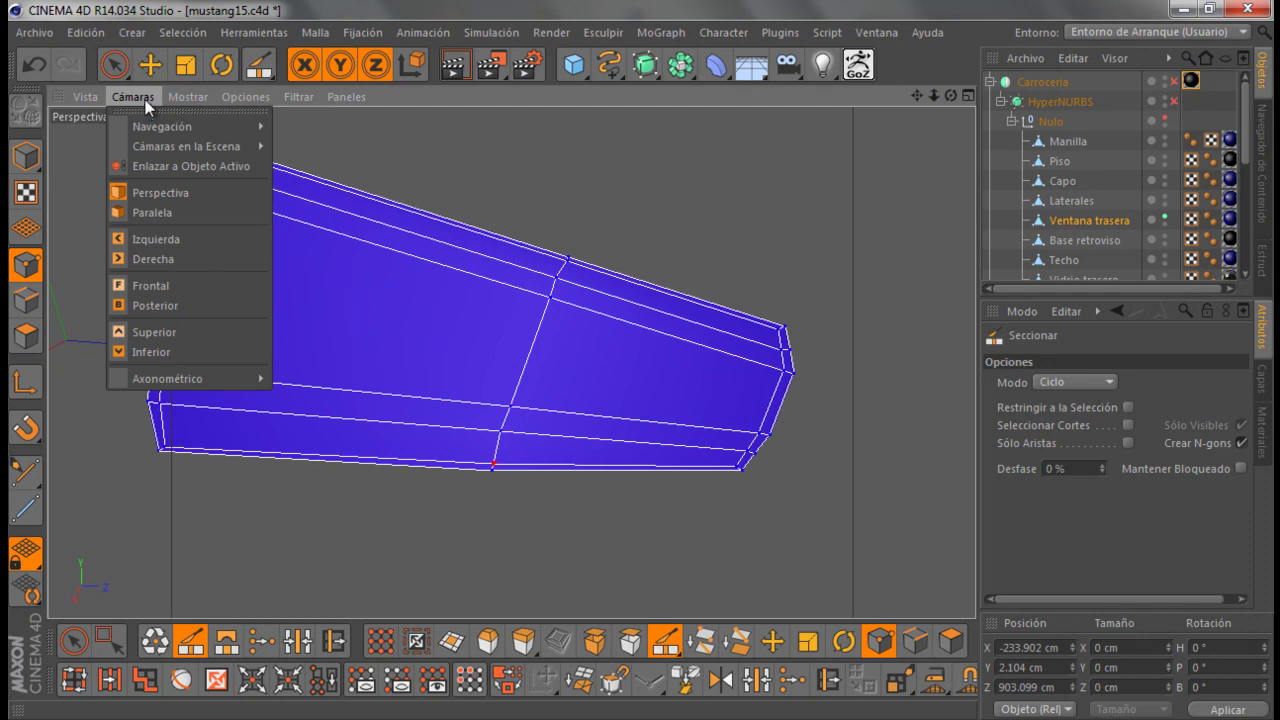
left_click(967, 97)
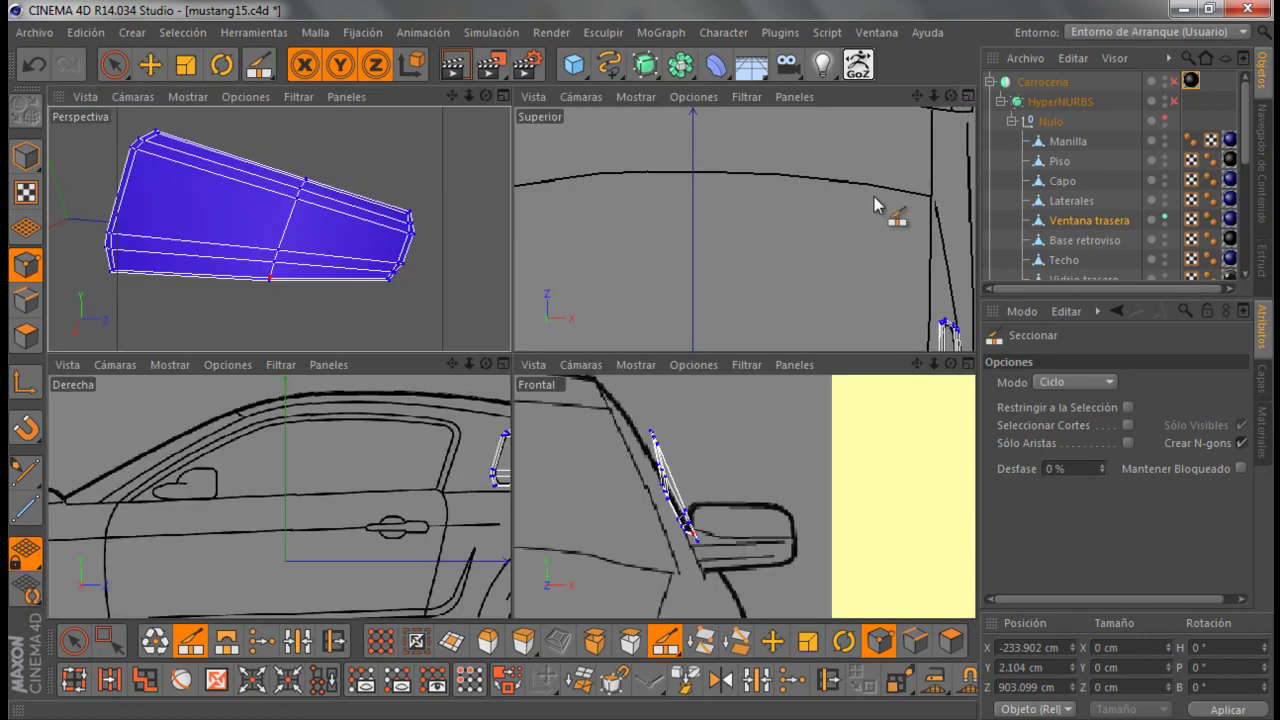
left_click(503, 364)
scroll(600, 360, "down", 3)
scroll(600, 360, "up", 5)
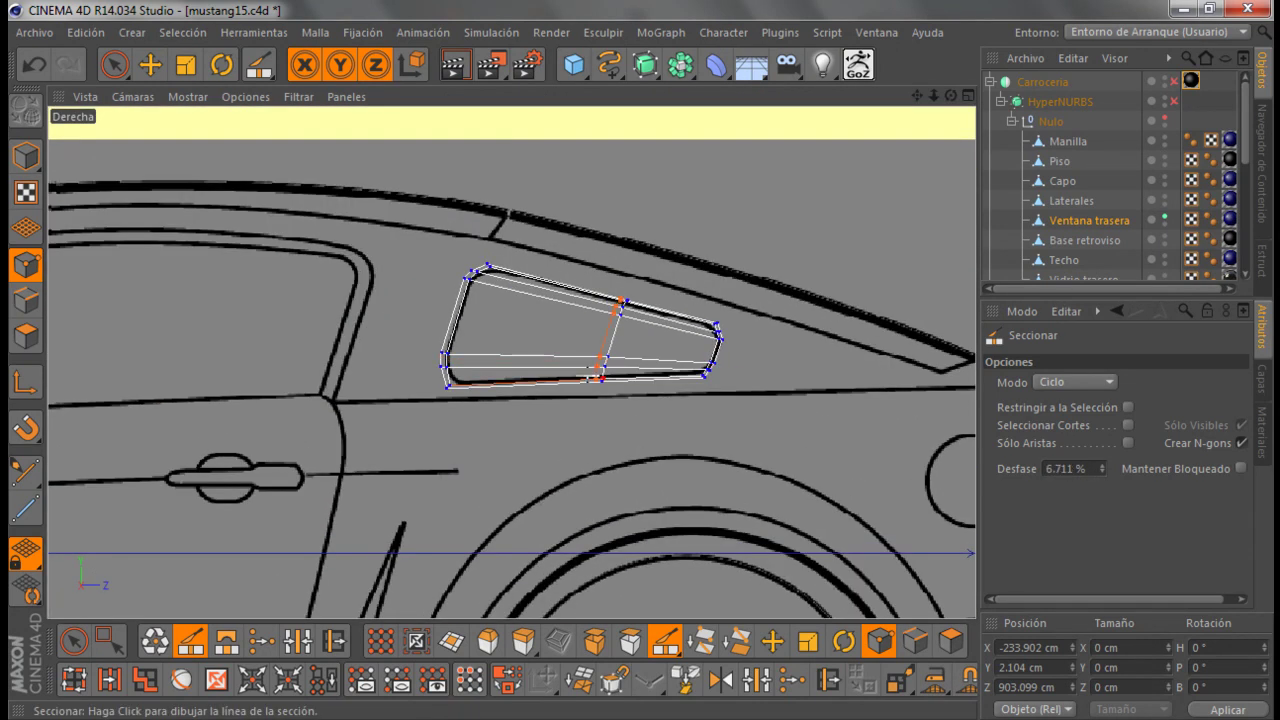
scroll(600, 346, "up", 2)
scroll(603, 344, "up", 1)
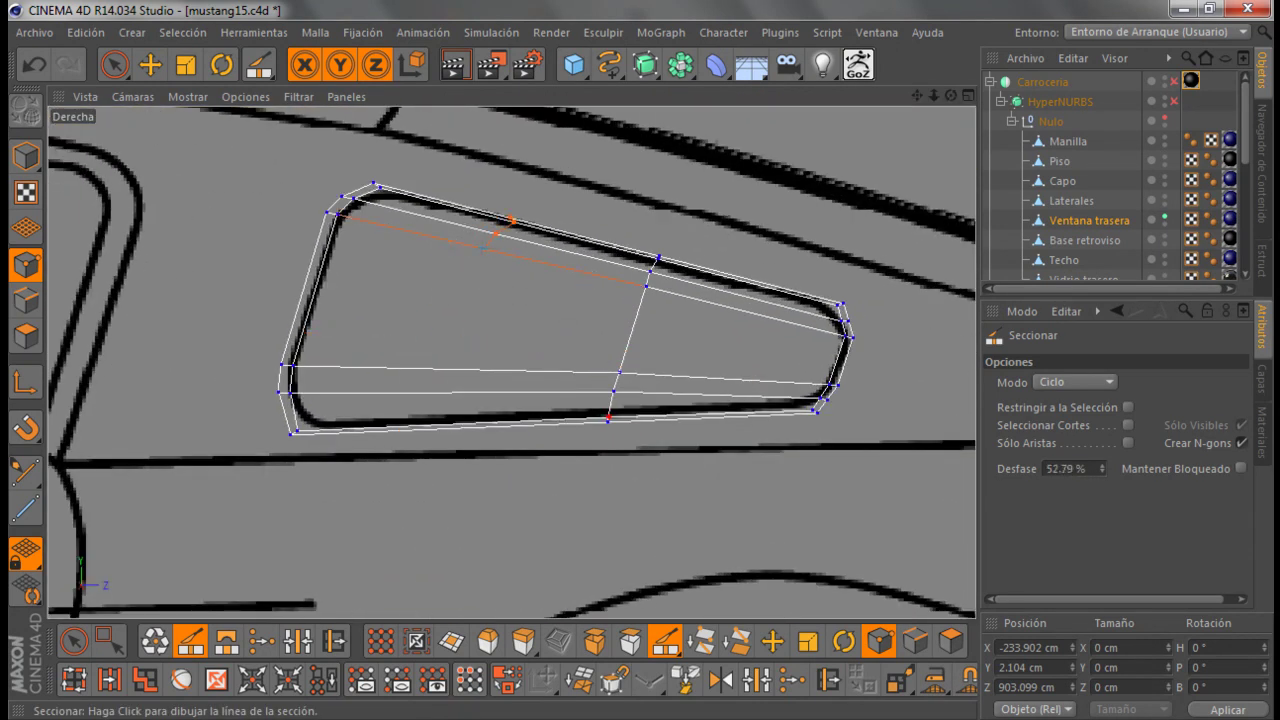
scroll(450, 235, "down", 2)
scroll(417, 242, "up", 1)
scroll(651, 298, "up", 3)
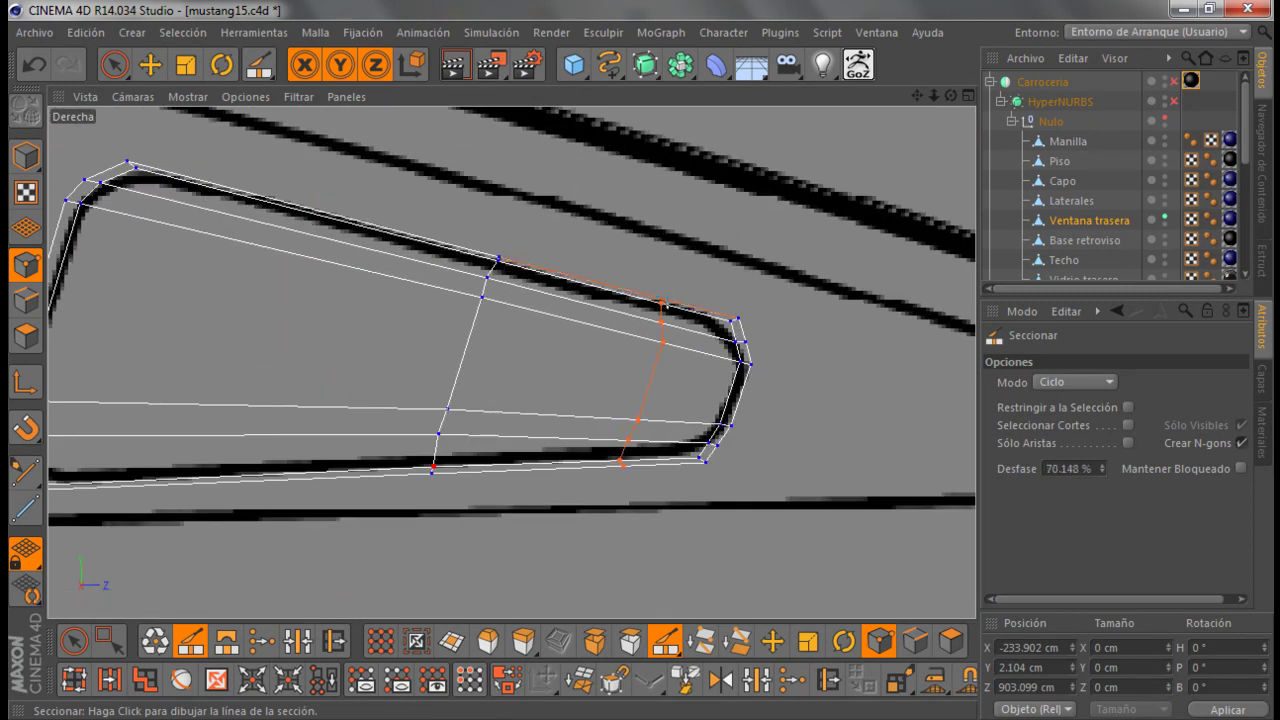
left_click(671, 298)
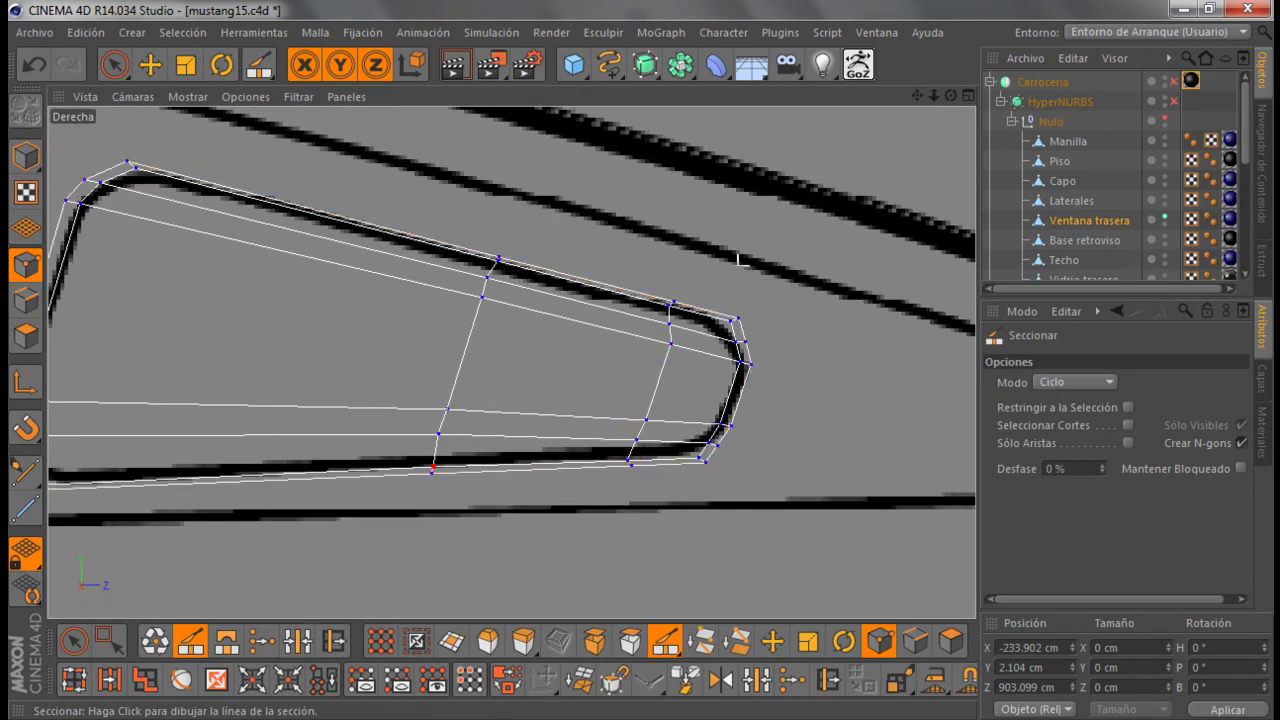
Cut another edge loop across the Ventana trasera panel with the offset set to 50 %
scroll(671, 298, "down", 2)
scroll(560, 255, "down", 1)
scroll(530, 240, "up", 1)
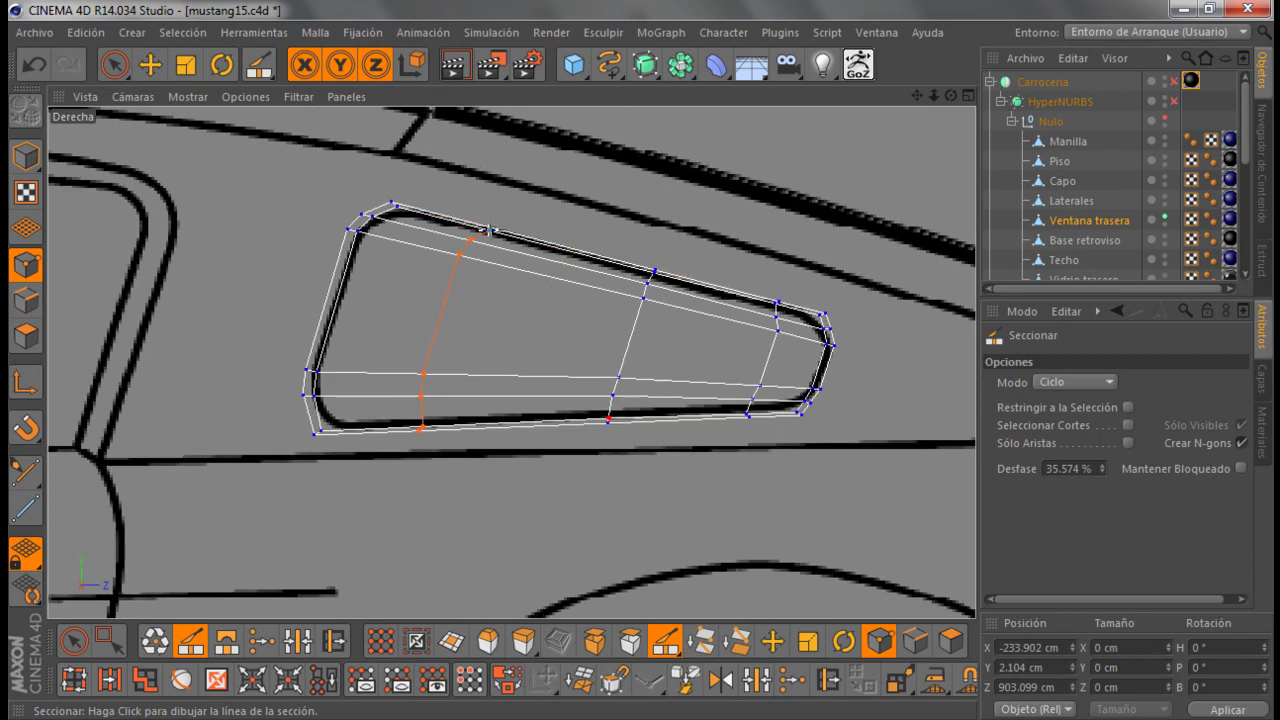
scroll(530, 238, "up", 1)
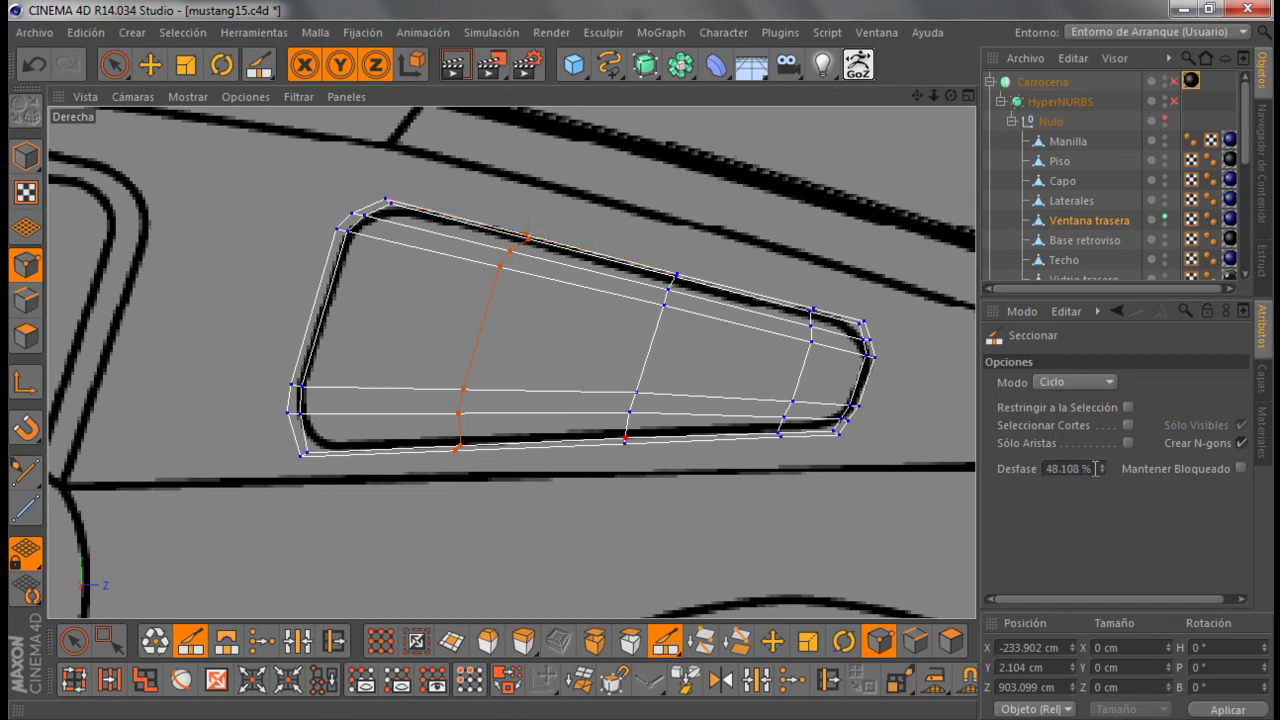
left_click_drag(1097, 468, 983, 470)
type("50")
key("Return")
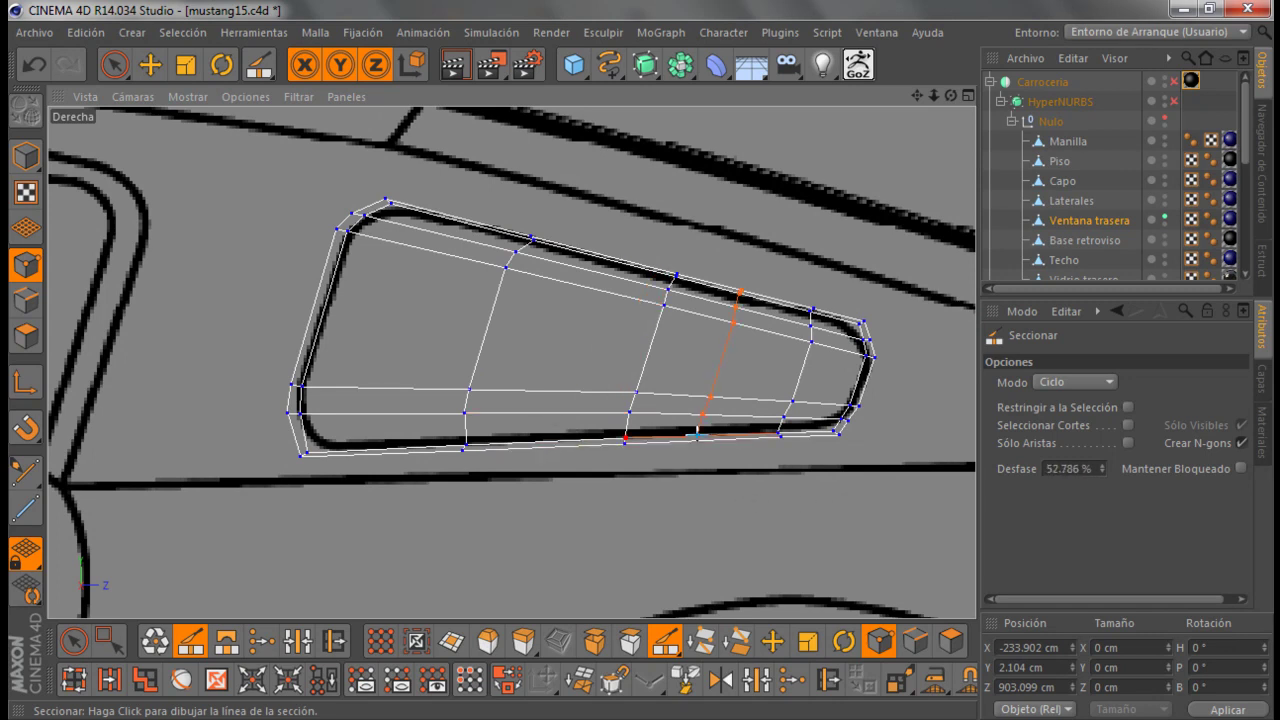
scroll(560, 330, "up", 2)
left_click(606, 290)
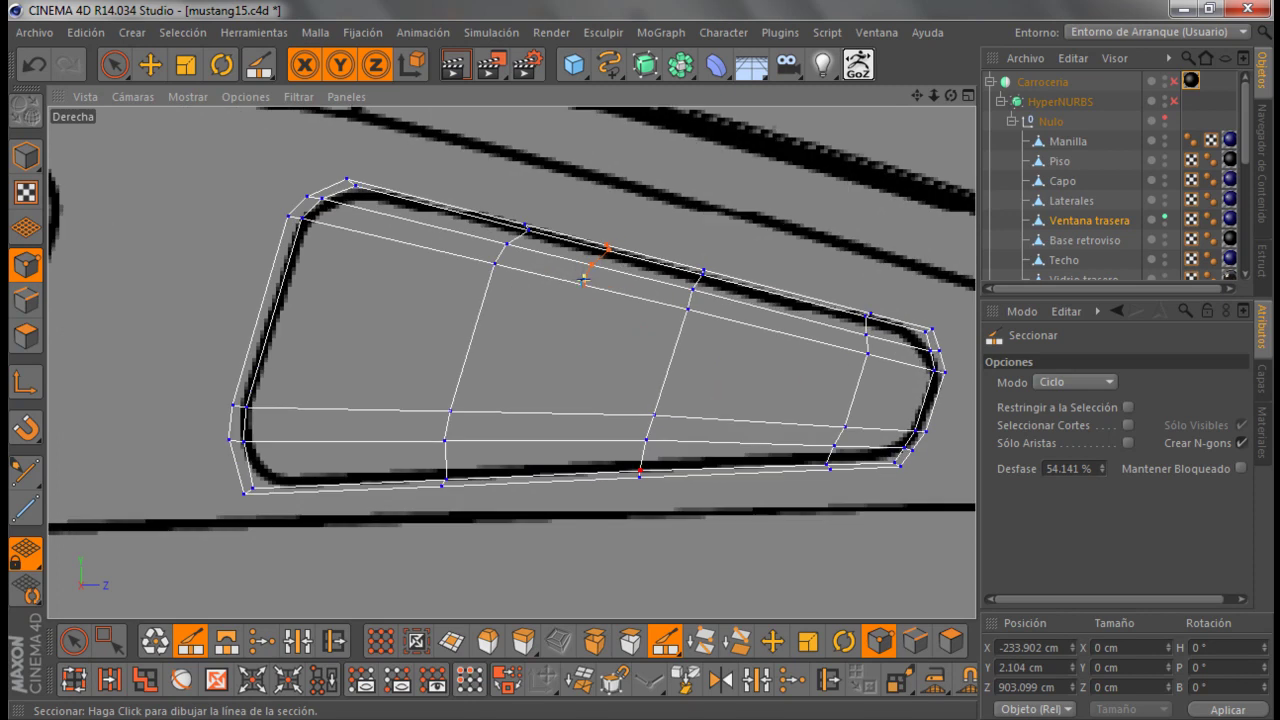
scroll(560, 330, "up", 3)
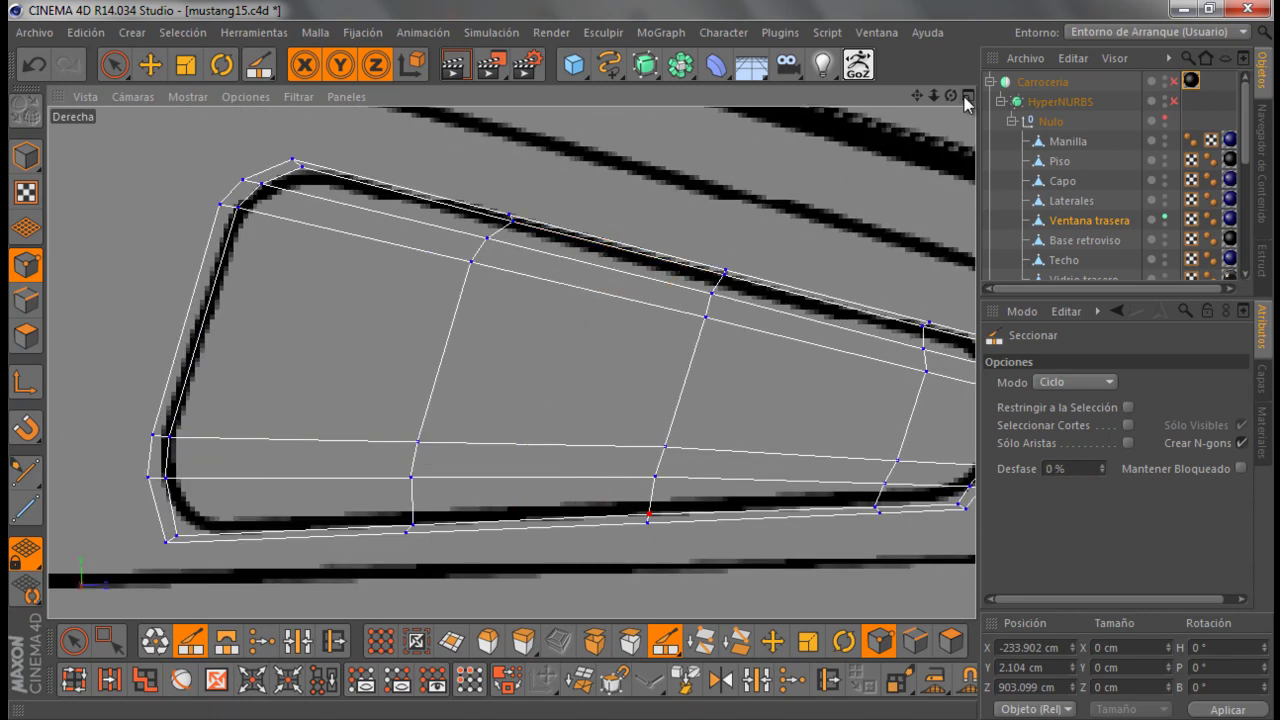
Return to the maximized Perspective view and zoom in to check the new loops
left_click(966, 97)
left_click(502, 97)
scroll(446, 188, "up", 2)
scroll(446, 188, "up", 2)
scroll(480, 175, "down", 2)
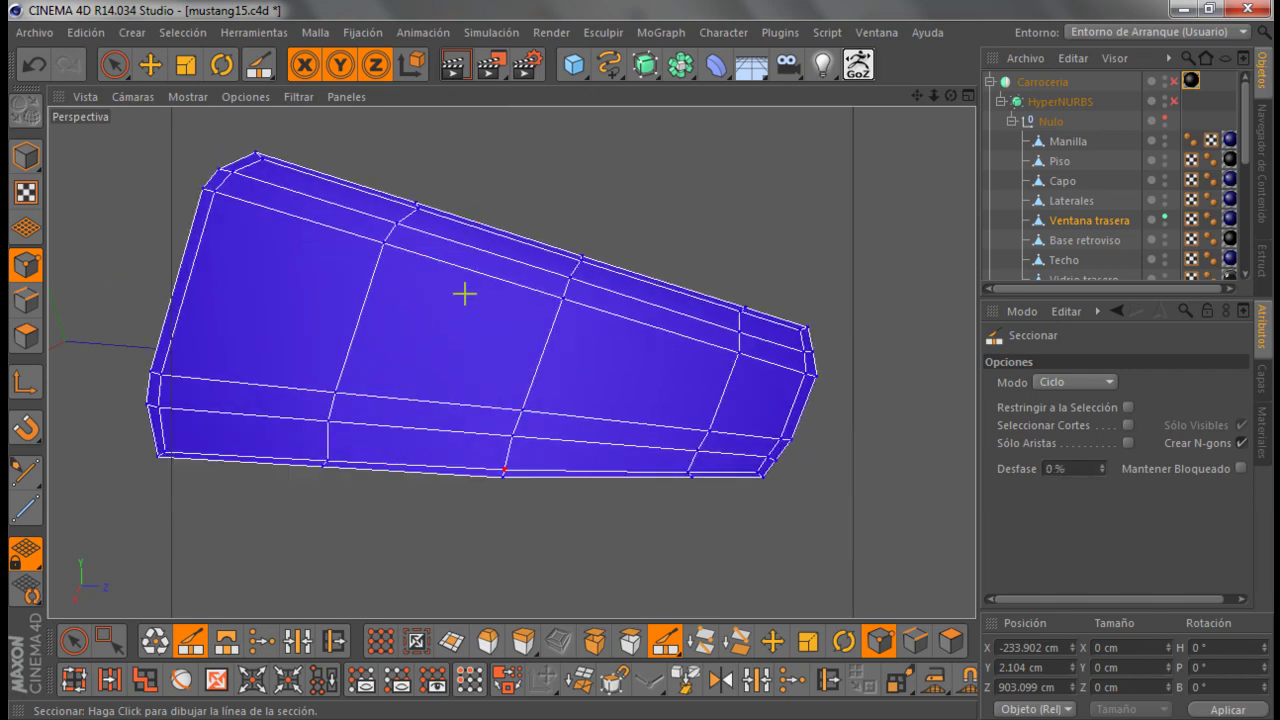
scroll(343, 494, "up", 1)
scroll(334, 503, "down", 1)
scroll(391, 303, "up", 1)
scroll(312, 333, "up", 1)
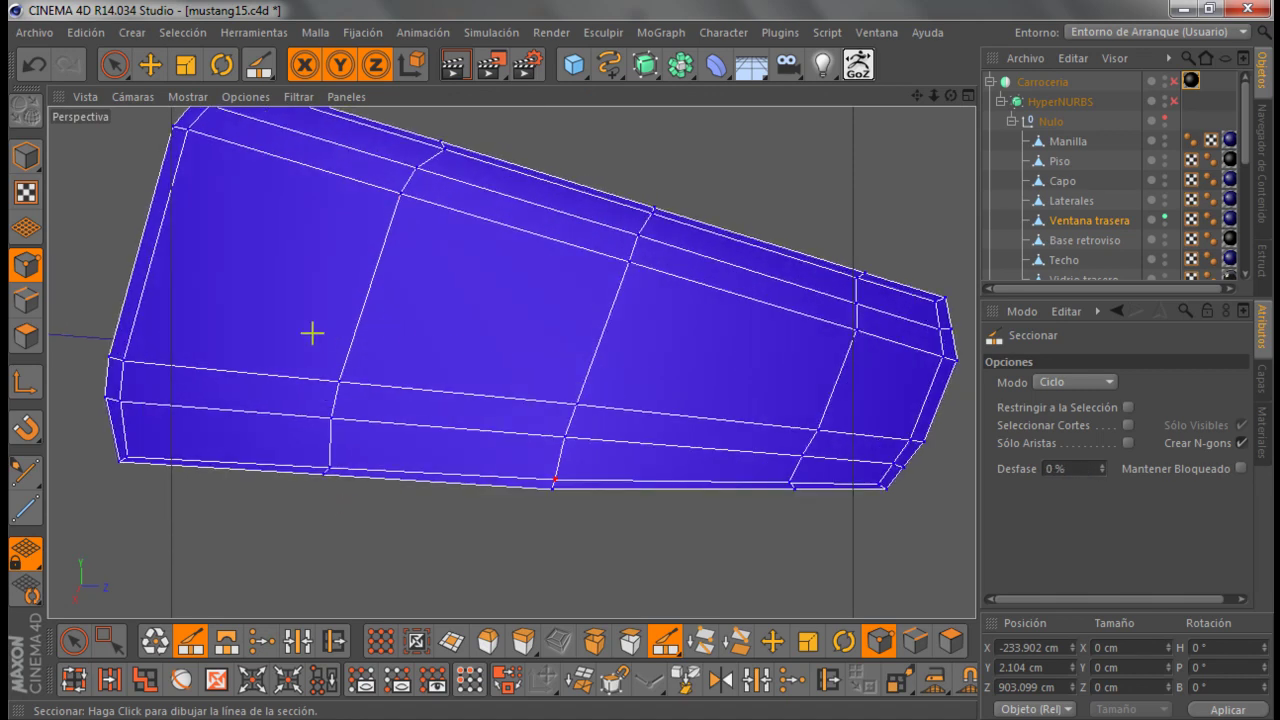
Squeeze the middle edge loop's points slightly along X and tilt them about 5 degrees
left_click(118, 66)
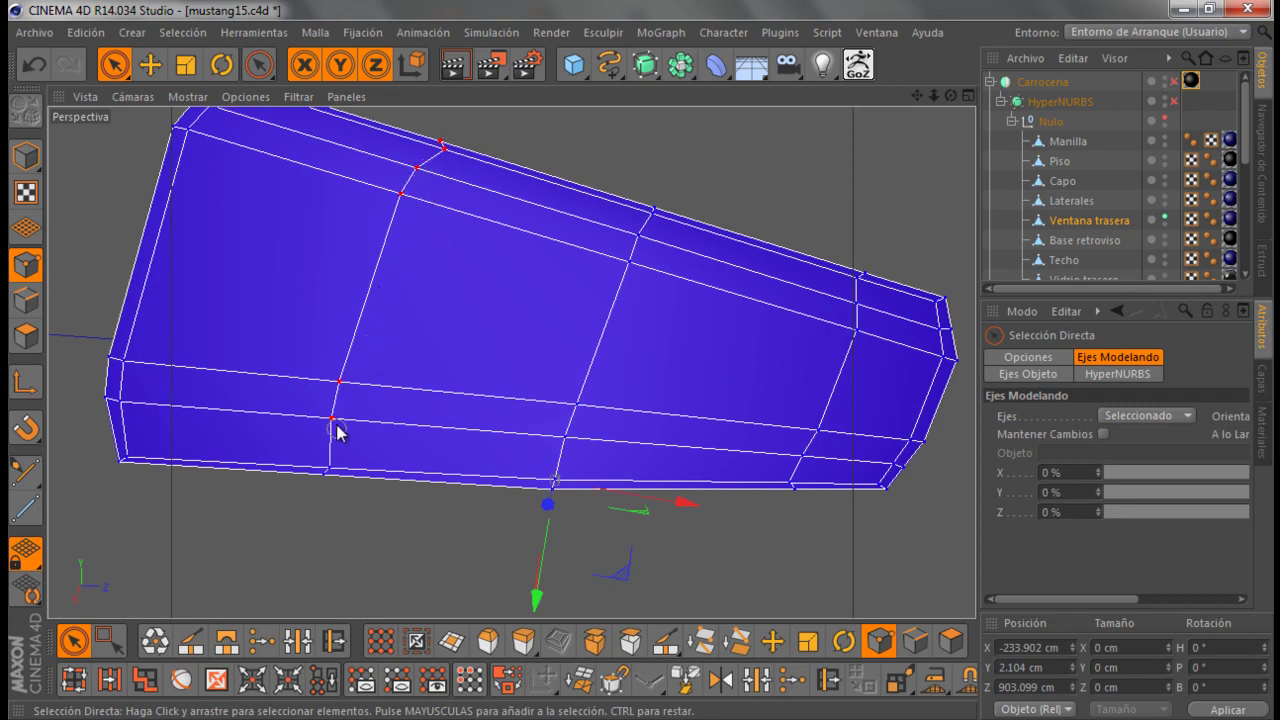
mouse_move(948, 92)
left_mouse_down()
mouse_move(641, 372)
mouse_move(463, 119)
left_mouse_up()
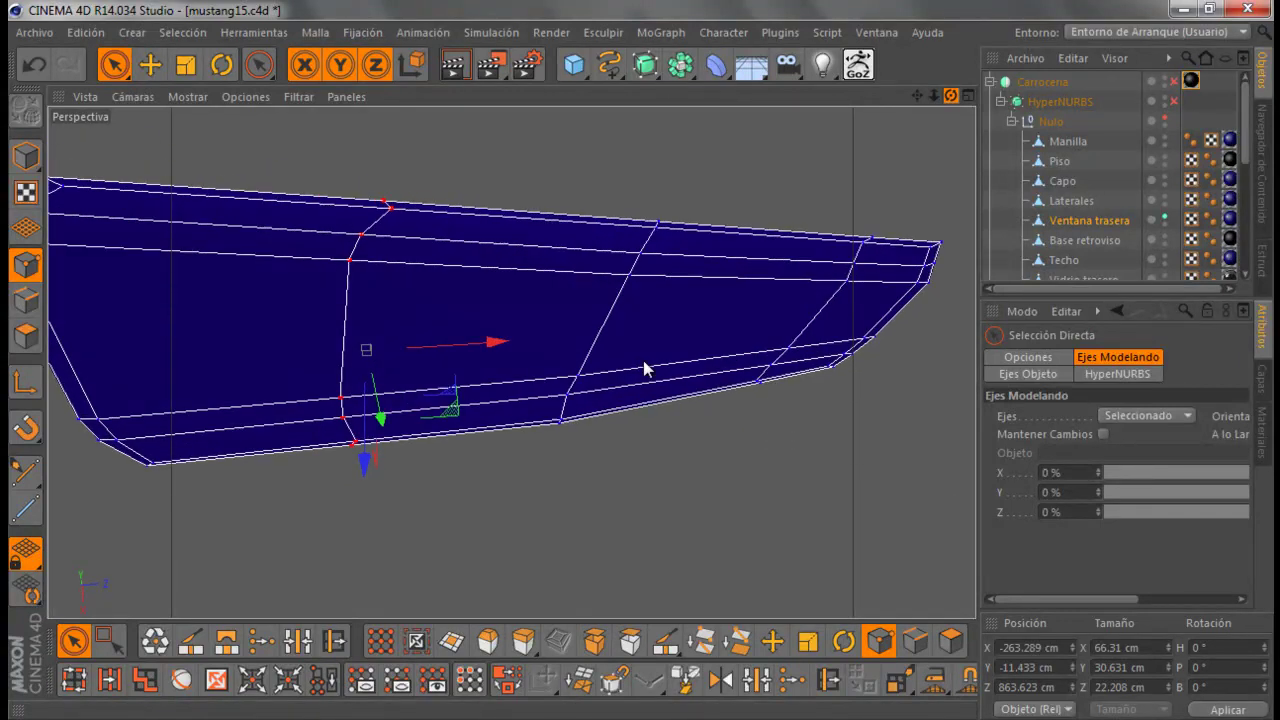
key("t")
mouse_move(503, 345)
left_mouse_down()
mouse_move(360, 343)
mouse_move(372, 343)
left_mouse_up()
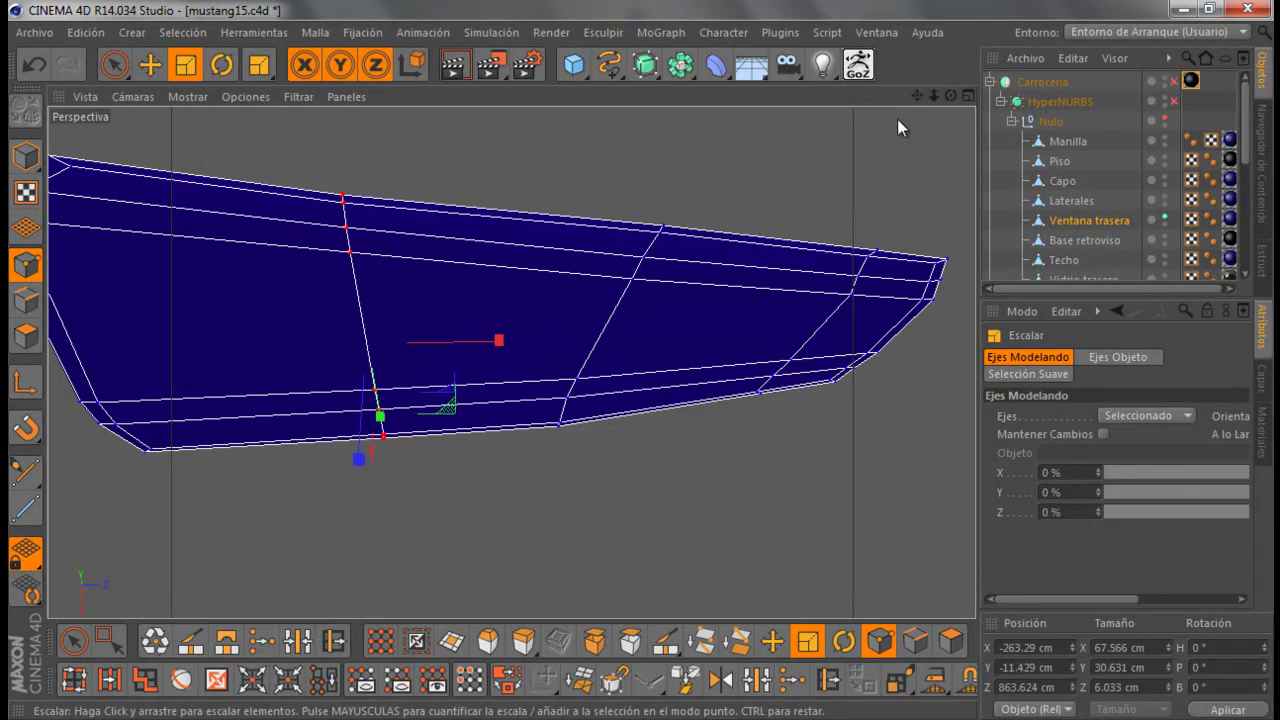
mouse_move(950, 96)
left_mouse_down()
mouse_move(635, 369)
mouse_move(638, 270)
mouse_move(564, 344)
left_mouse_up()
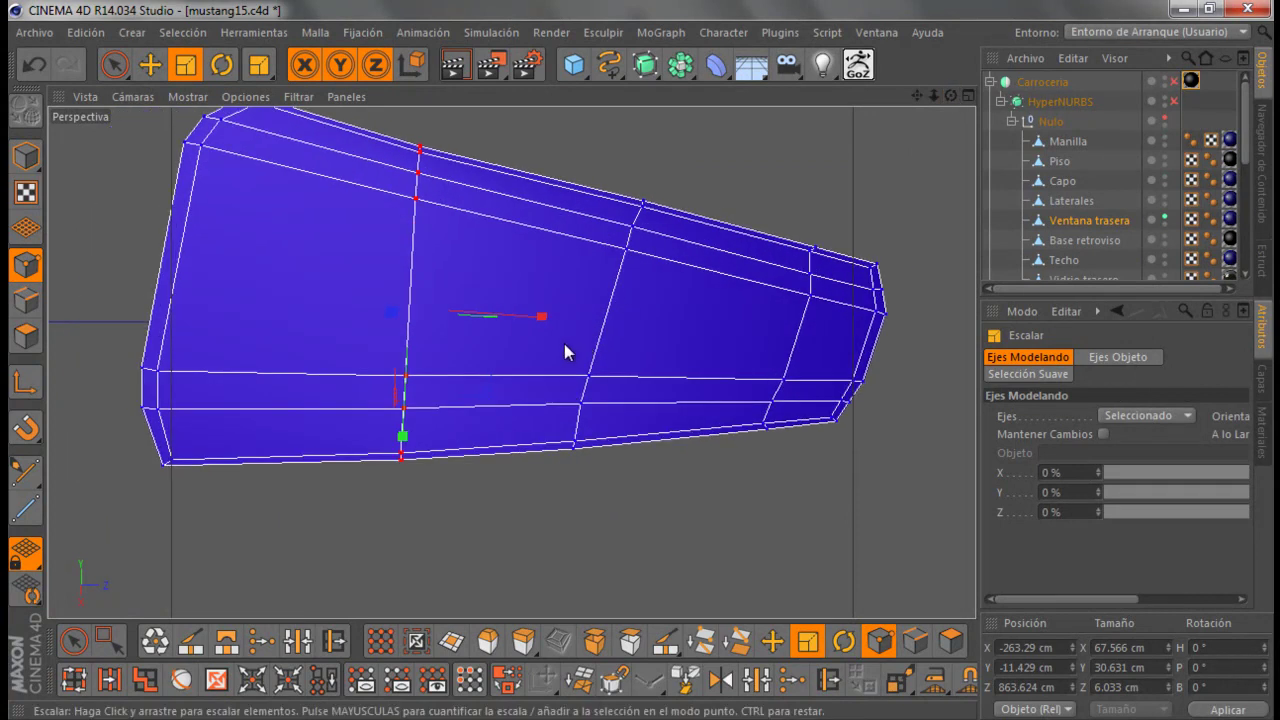
key("r")
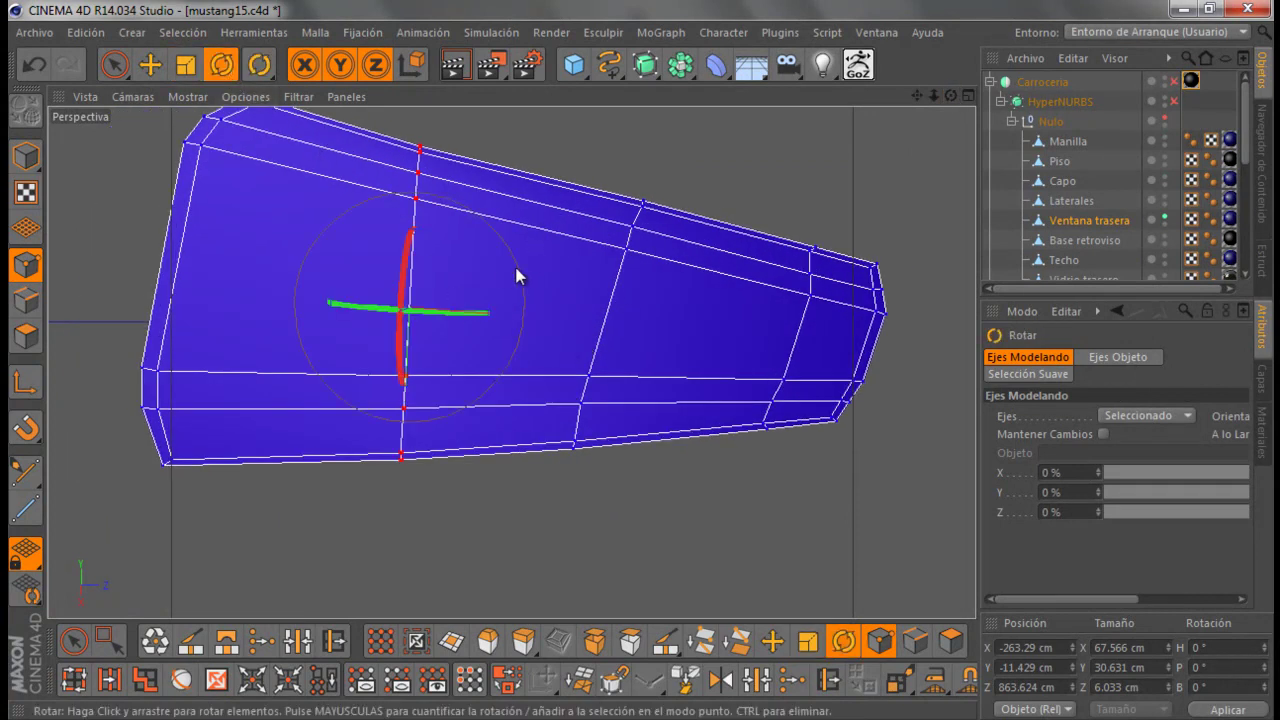
left_click_drag(951, 96, 641, 361)
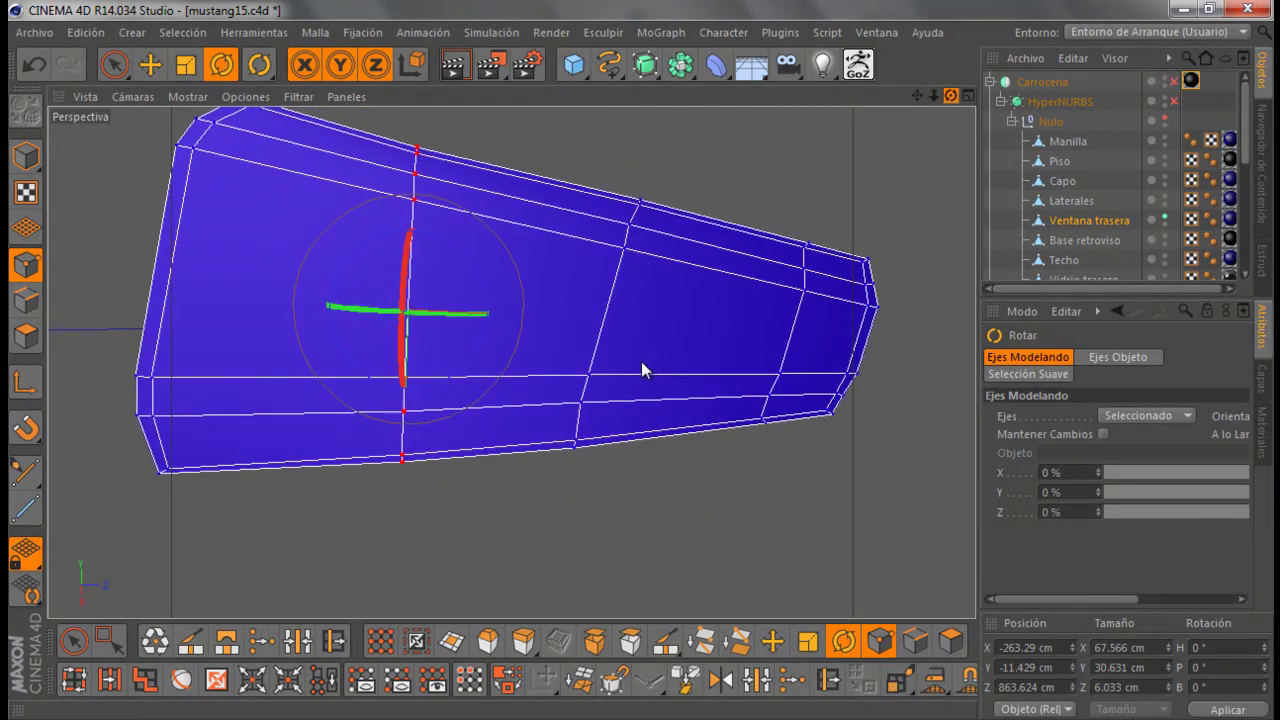
mouse_move(461, 264)
left_mouse_down()
mouse_move(466, 249)
mouse_move(460, 289)
left_mouse_up()
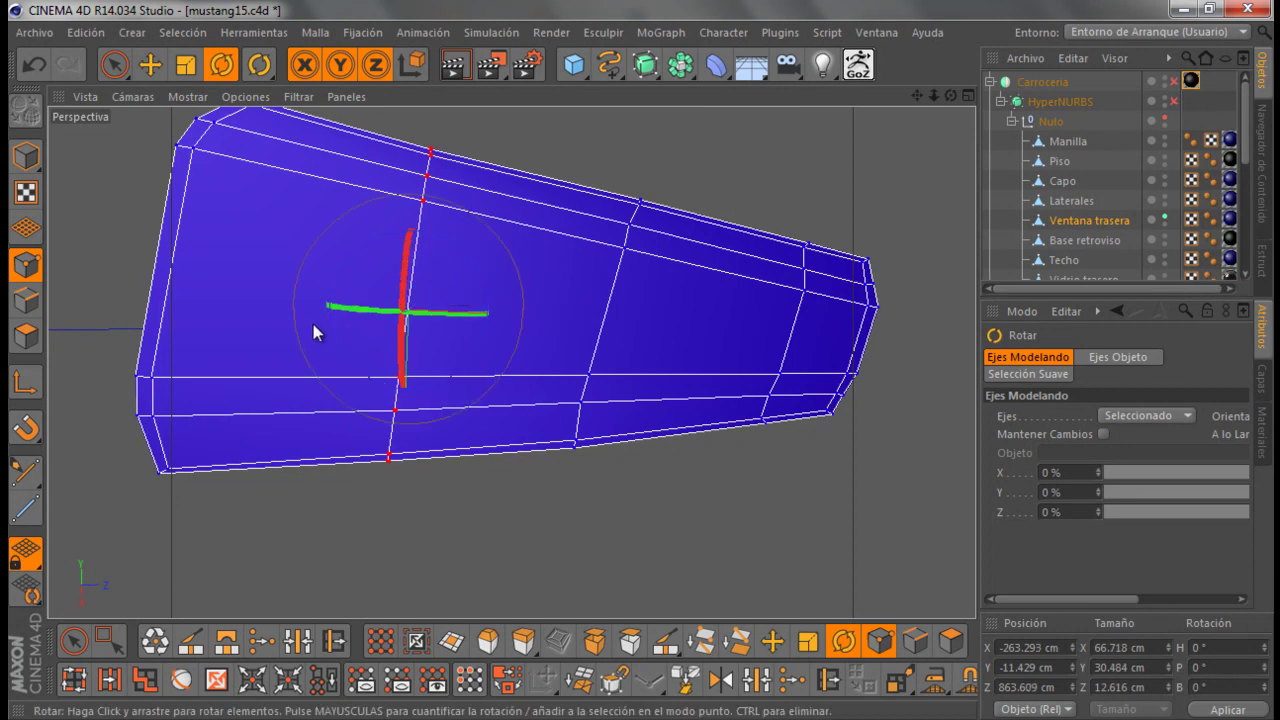
middle_click_drag(294, 322, 285, 322, "alt")
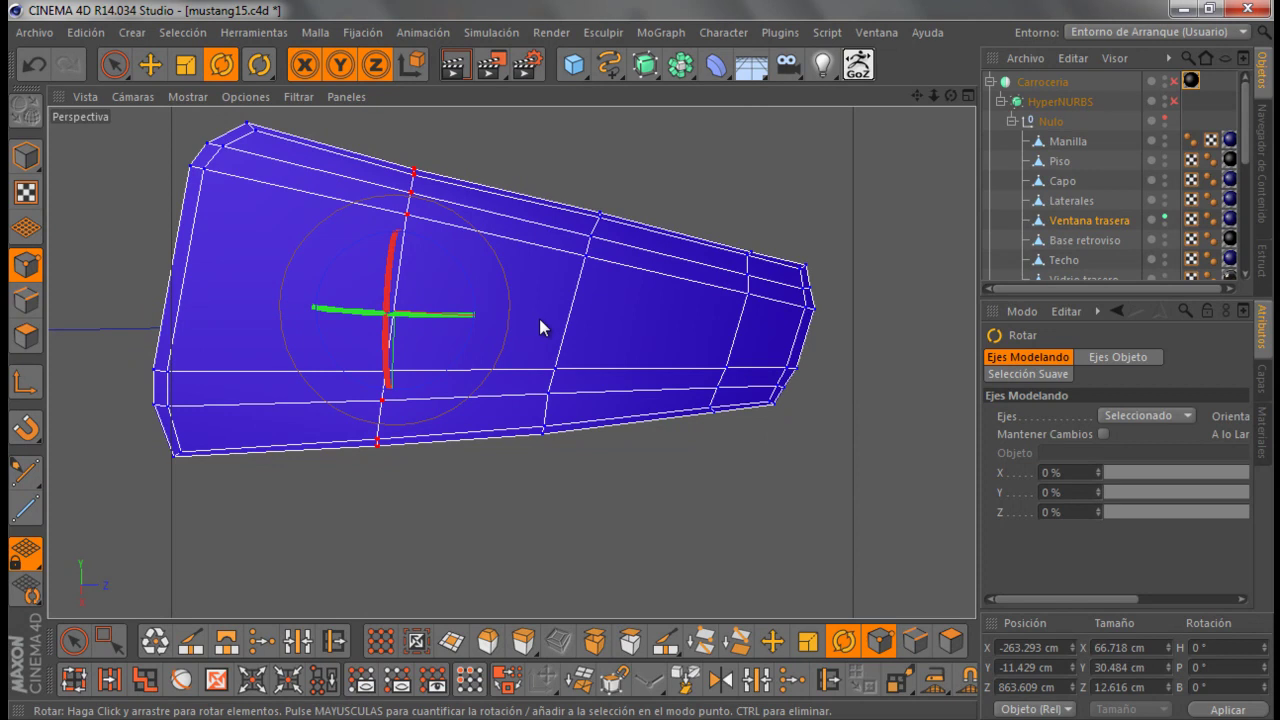
mouse_move(571, 301)
left_mouse_down("alt")
mouse_move(363, 274)
mouse_move(563, 278)
mouse_move(650, 258)
left_mouse_up("alt")
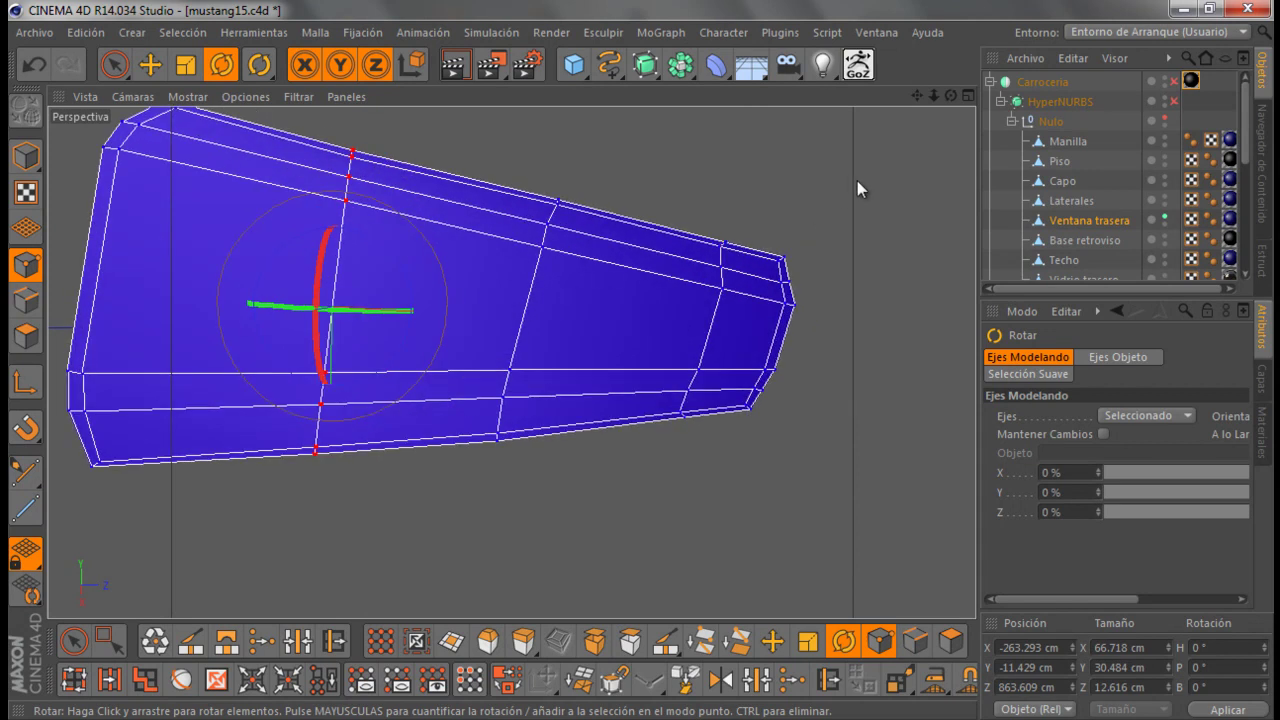
left_click_drag(949, 95, 684, 166)
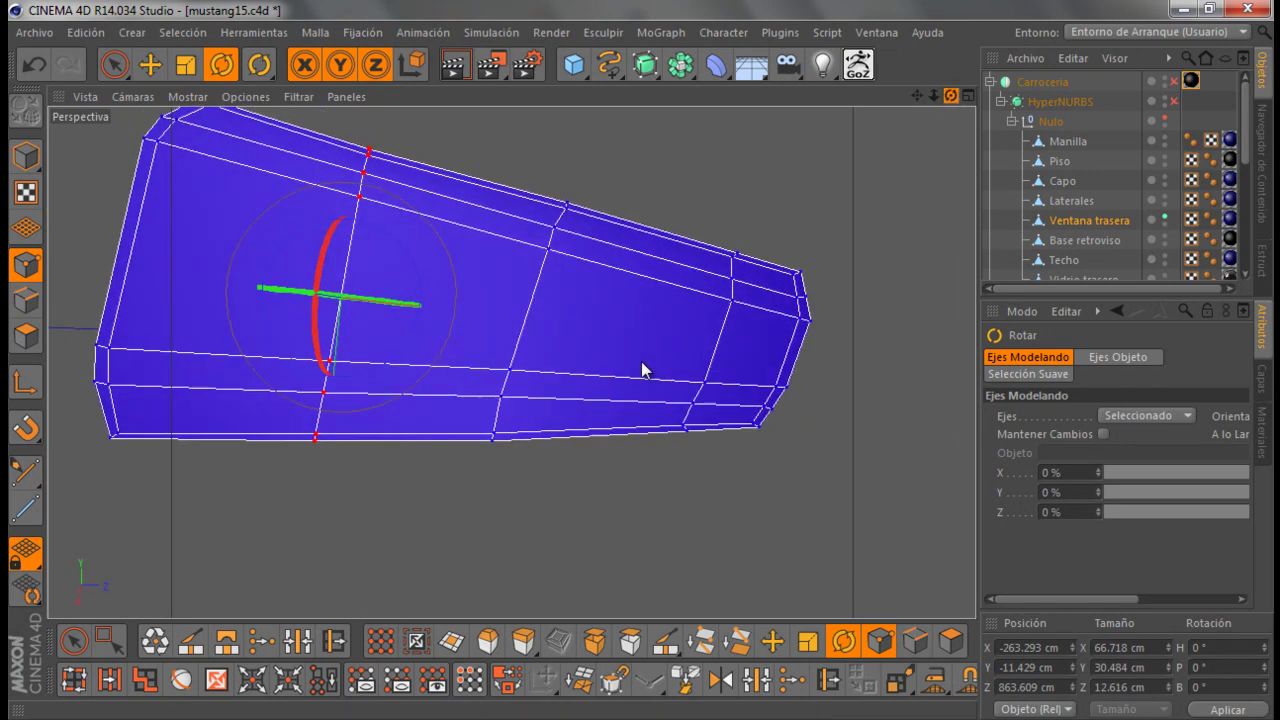
Scale another edge loop slightly inward and rotate it about -1.9°
left_click(113, 64)
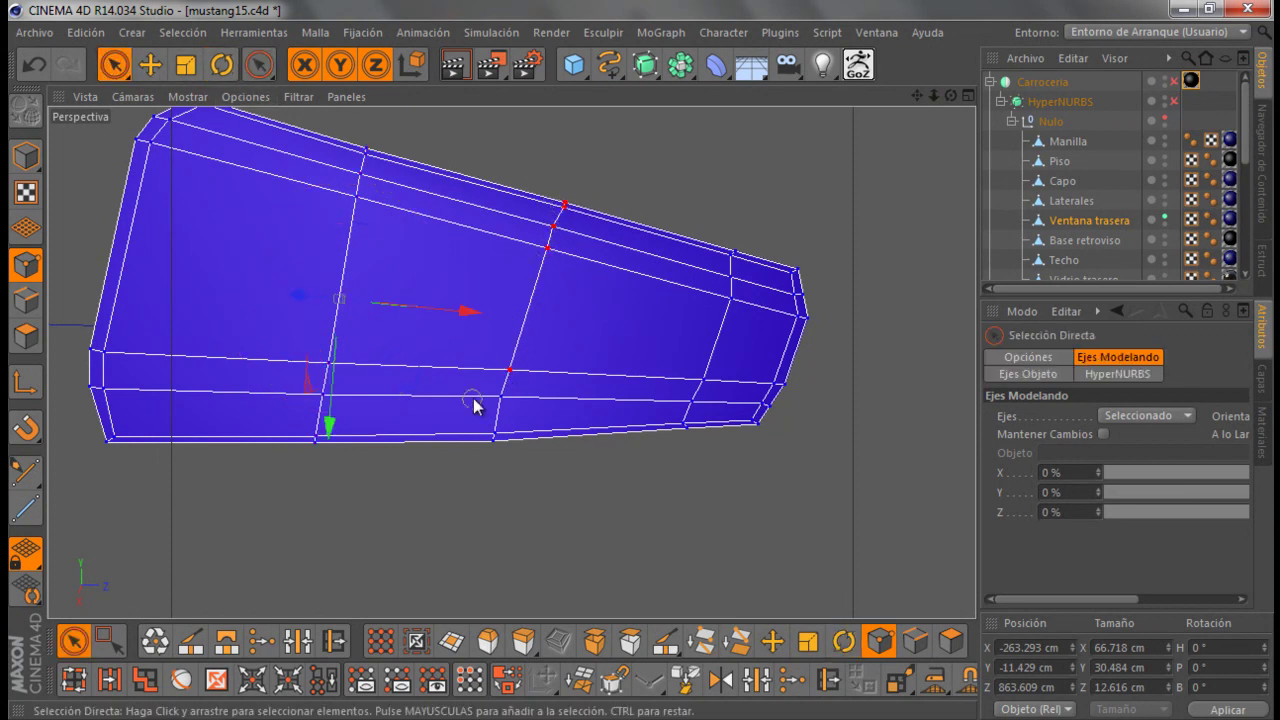
left_click(495, 438)
key("t")
mouse_move(637, 360)
left_mouse_down("alt")
mouse_move(674, 371)
mouse_move(497, 323)
mouse_move(520, 324)
left_mouse_up("alt")
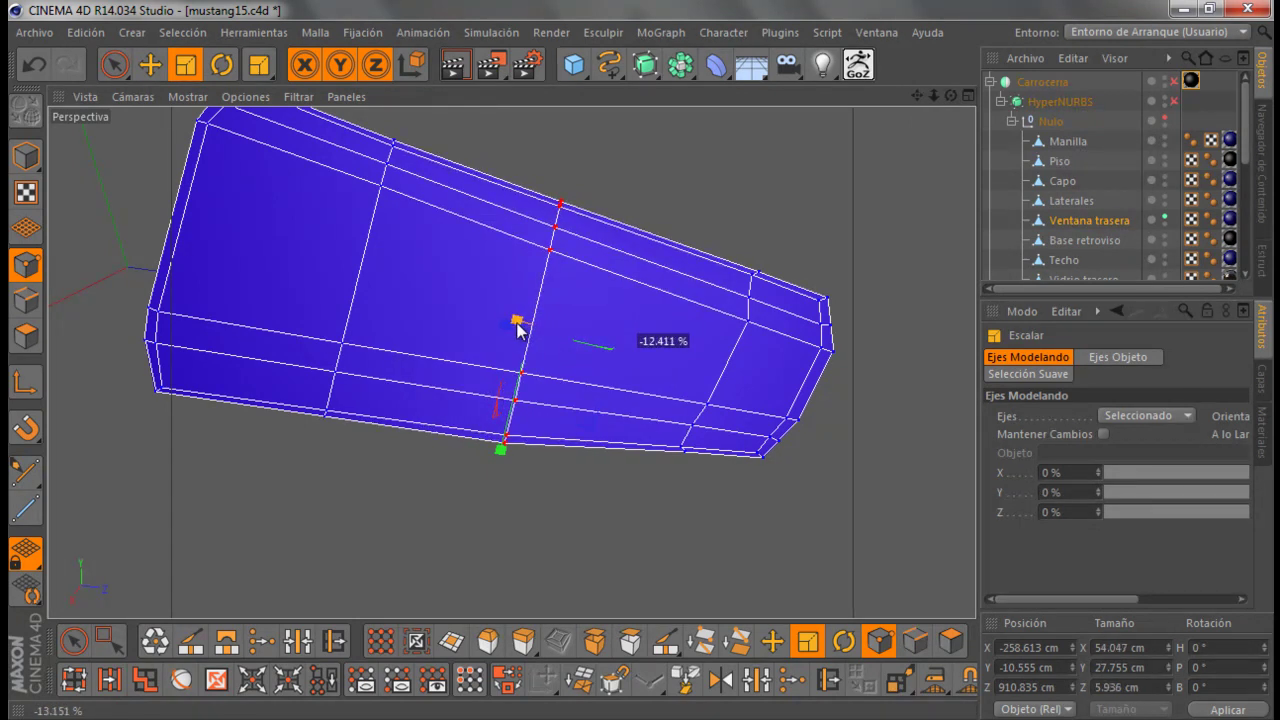
left_click_drag(518, 330, 521, 329)
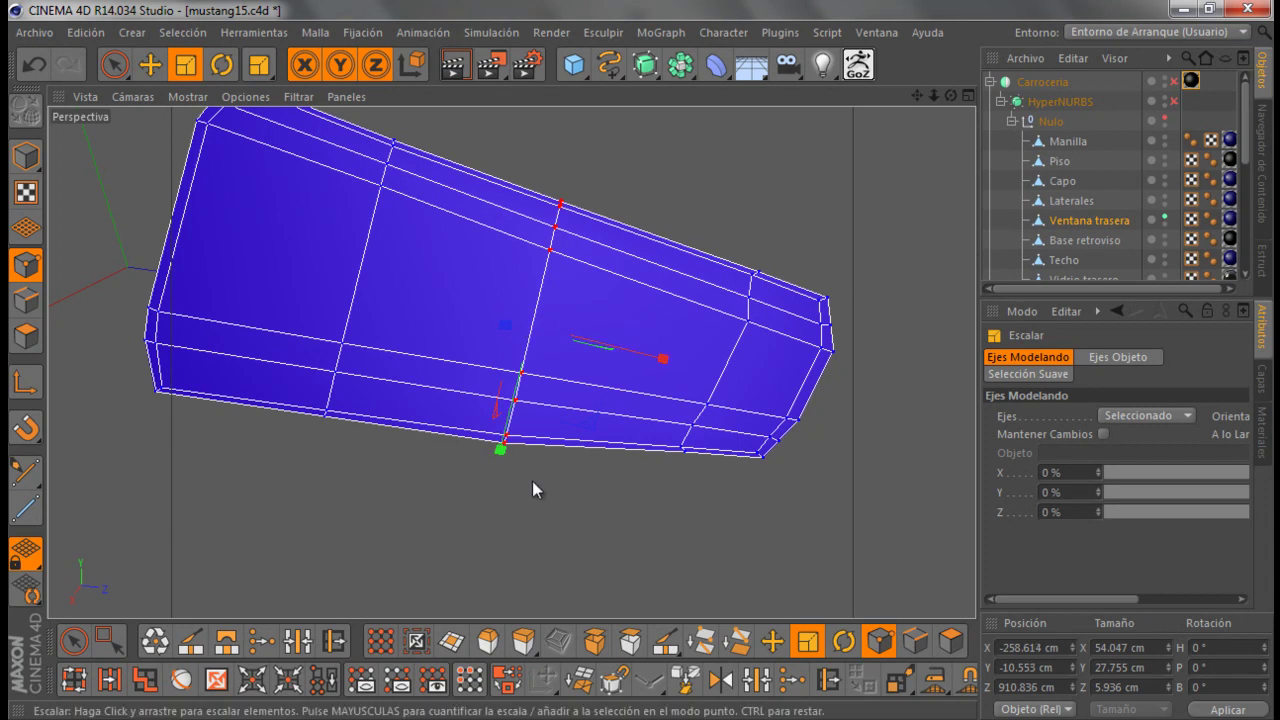
left_click_drag(504, 455, 519, 460)
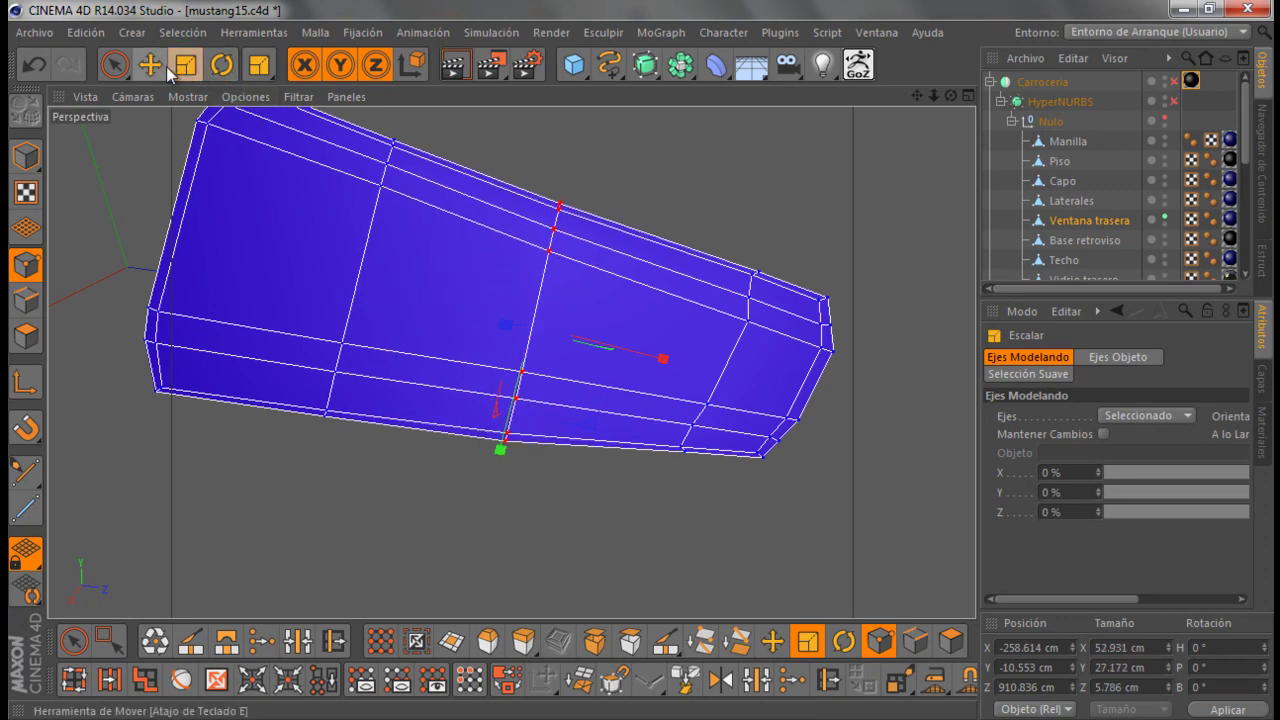
left_click(221, 66)
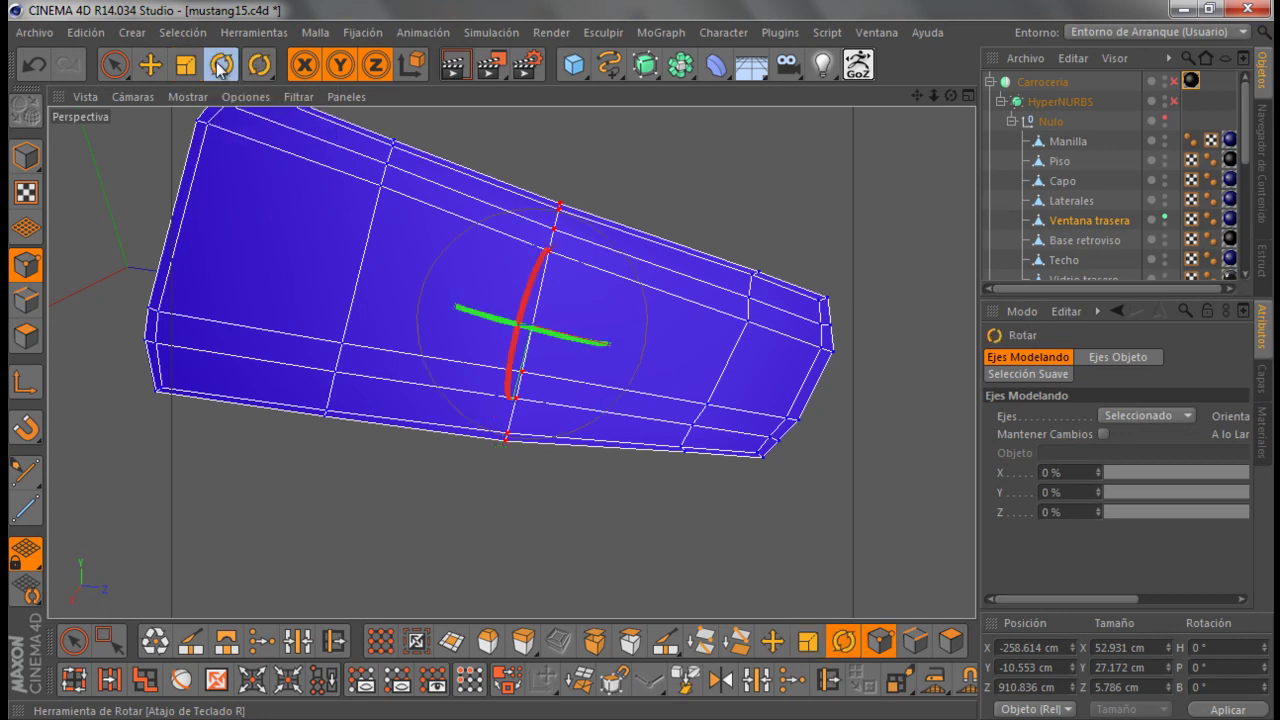
left_click_drag(639, 360, 641, 359, "alt")
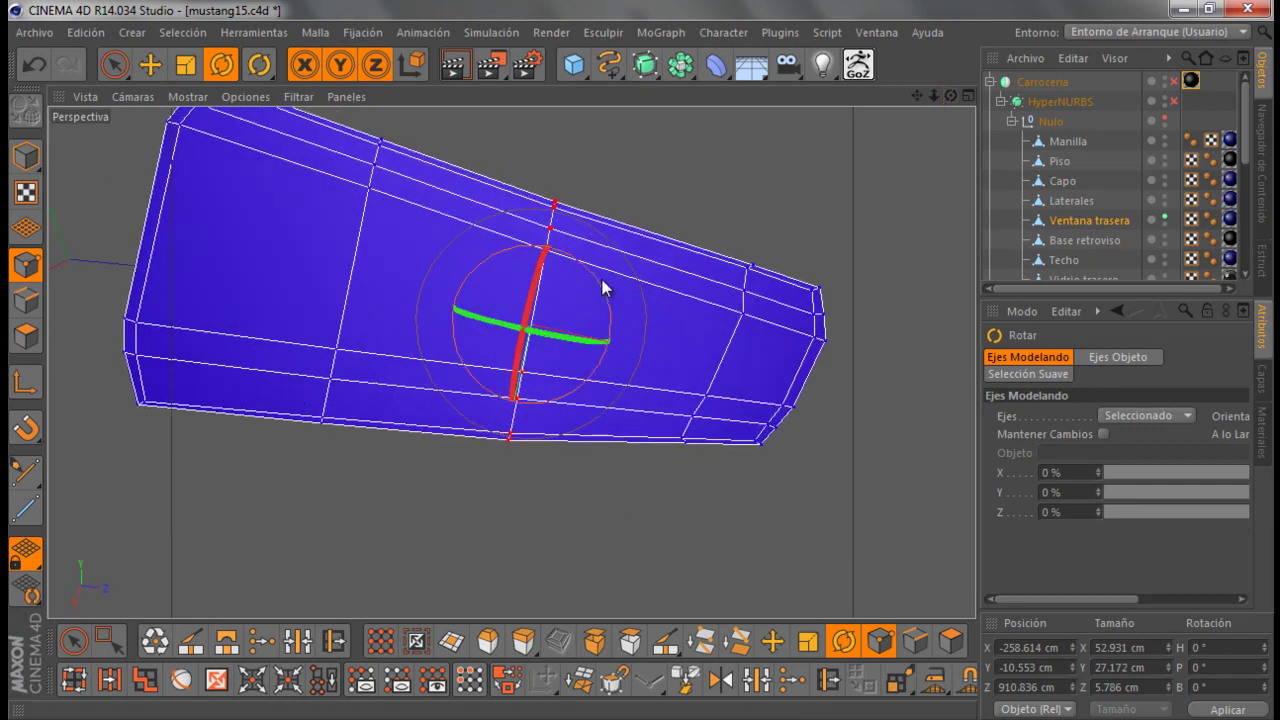
left_click_drag(600, 287, 614, 289)
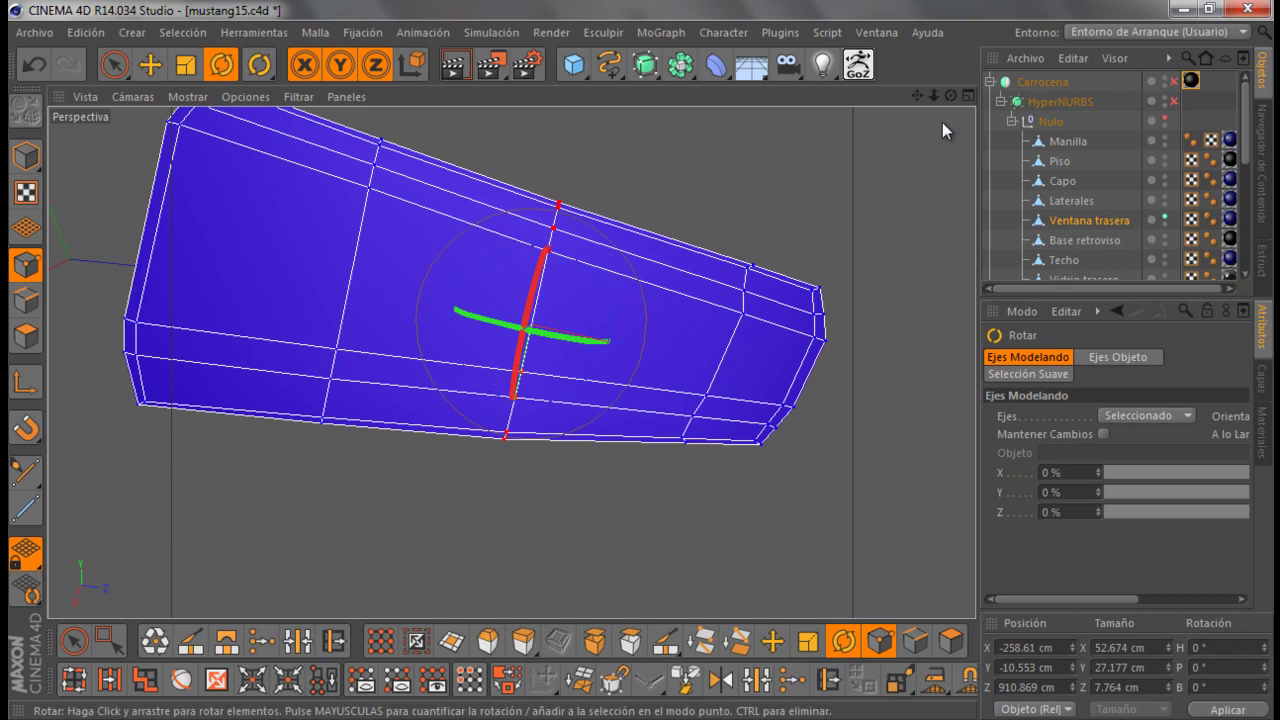
left_click_drag(638, 358, 641, 358, "alt")
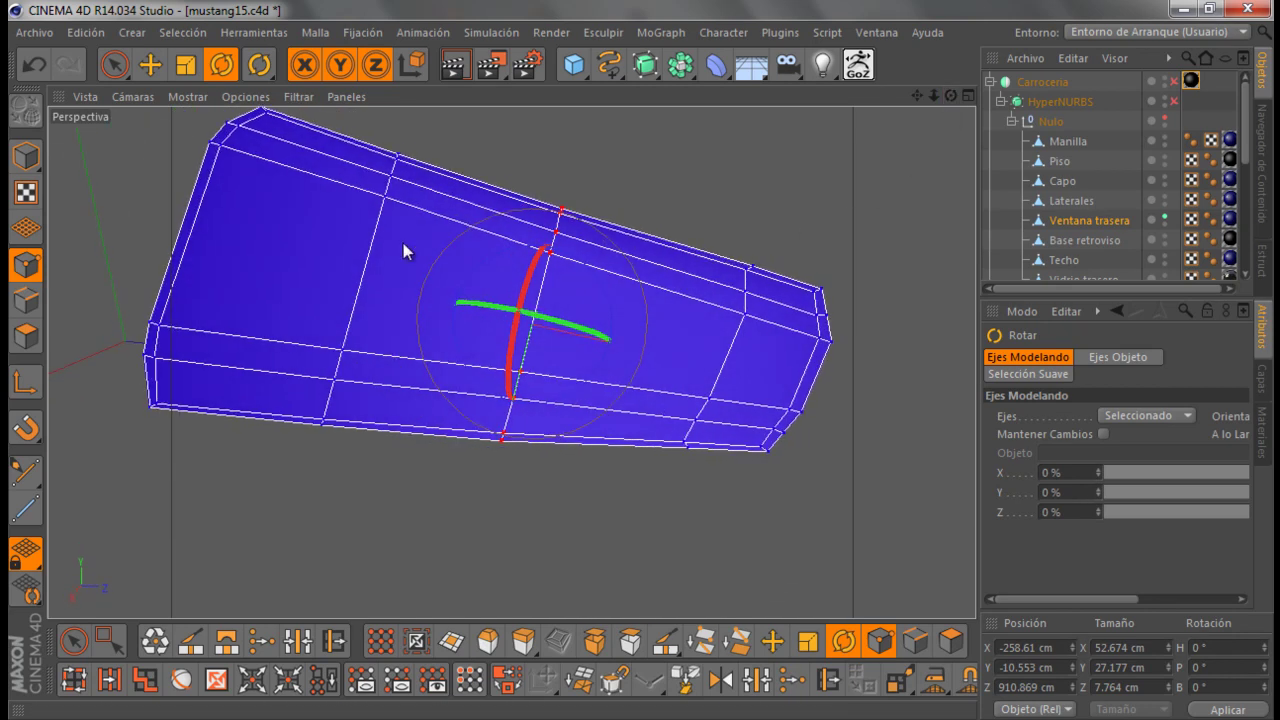
Select the panel's right-end points and narrow them to about 85% along X
left_click(113, 64)
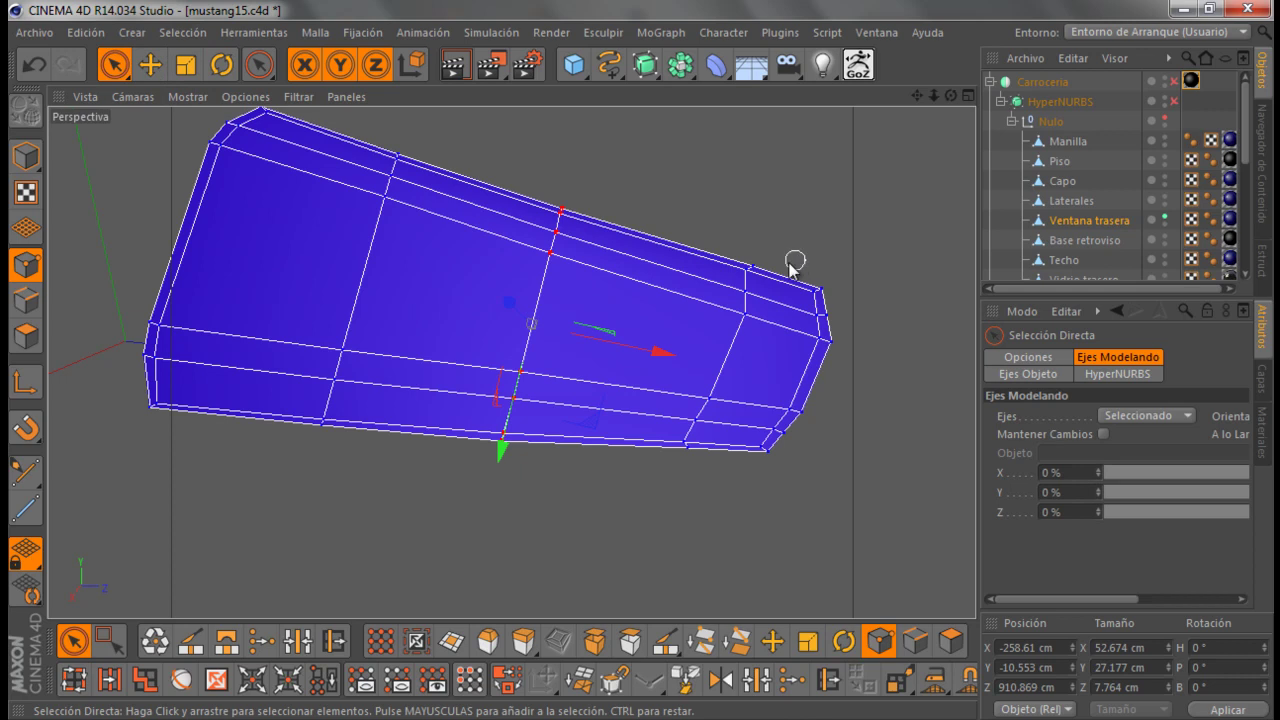
left_click(680, 460)
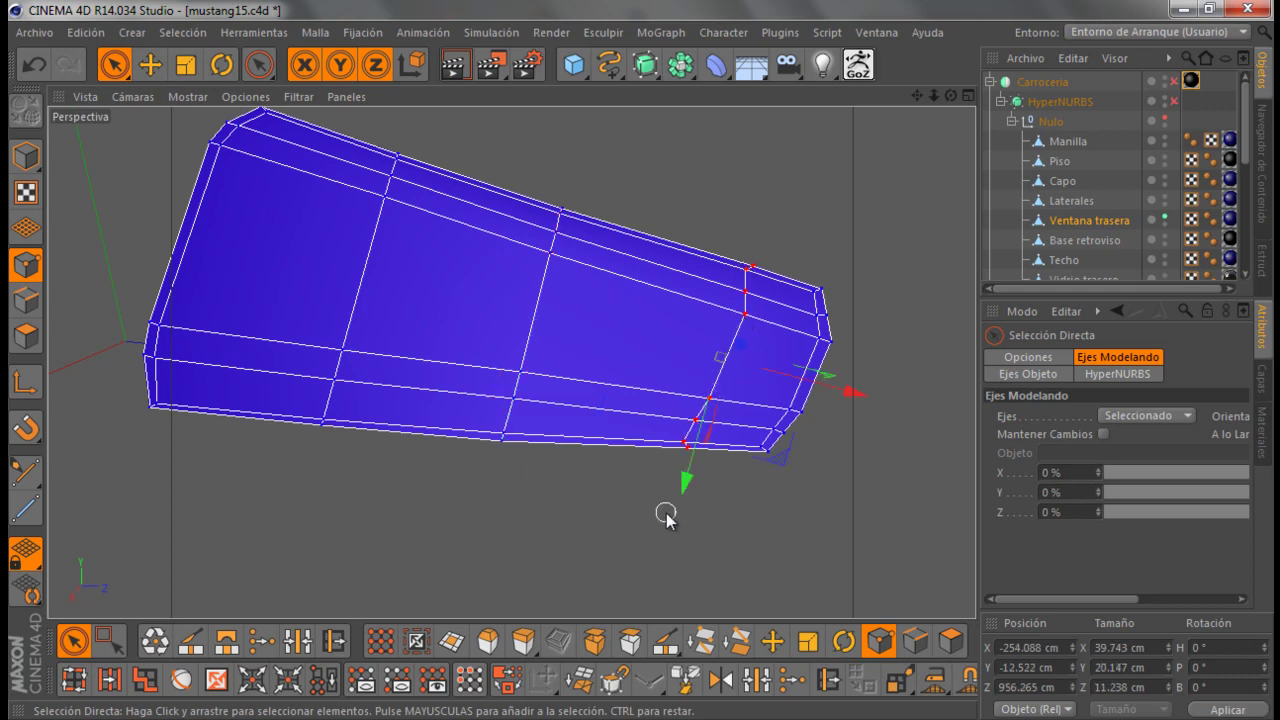
key("t")
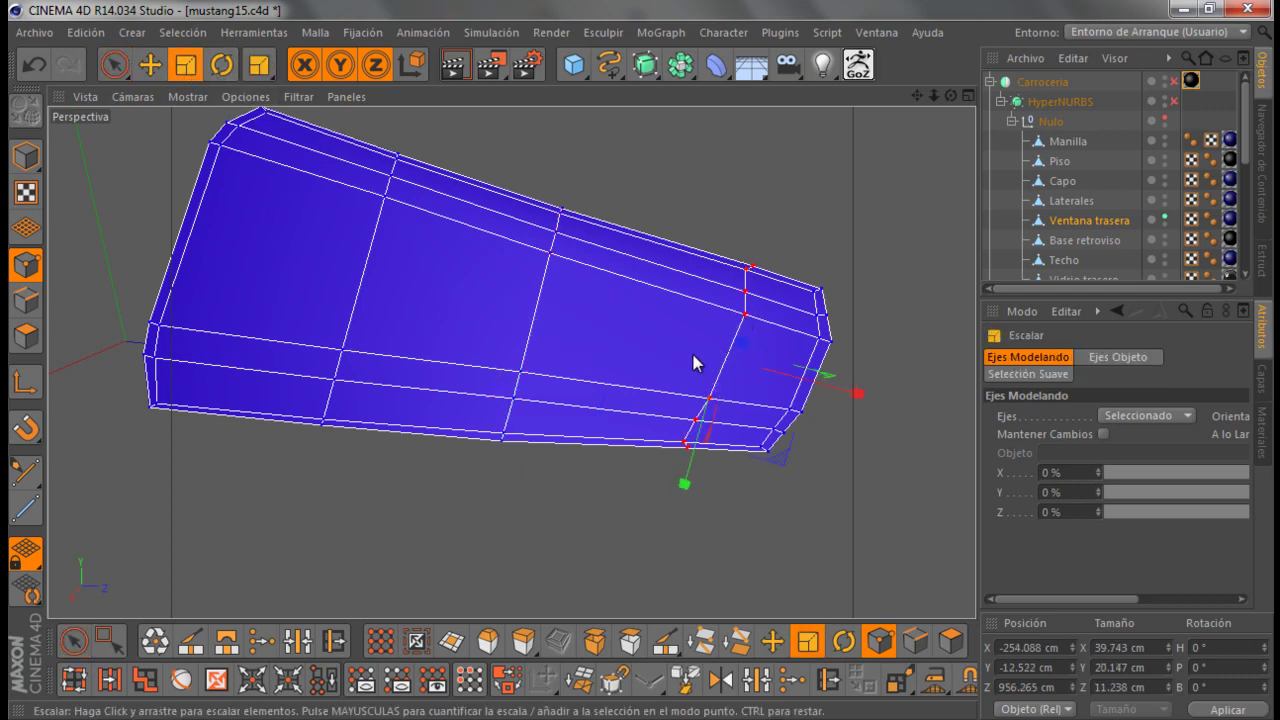
left_click_drag(860, 398, 752, 368)
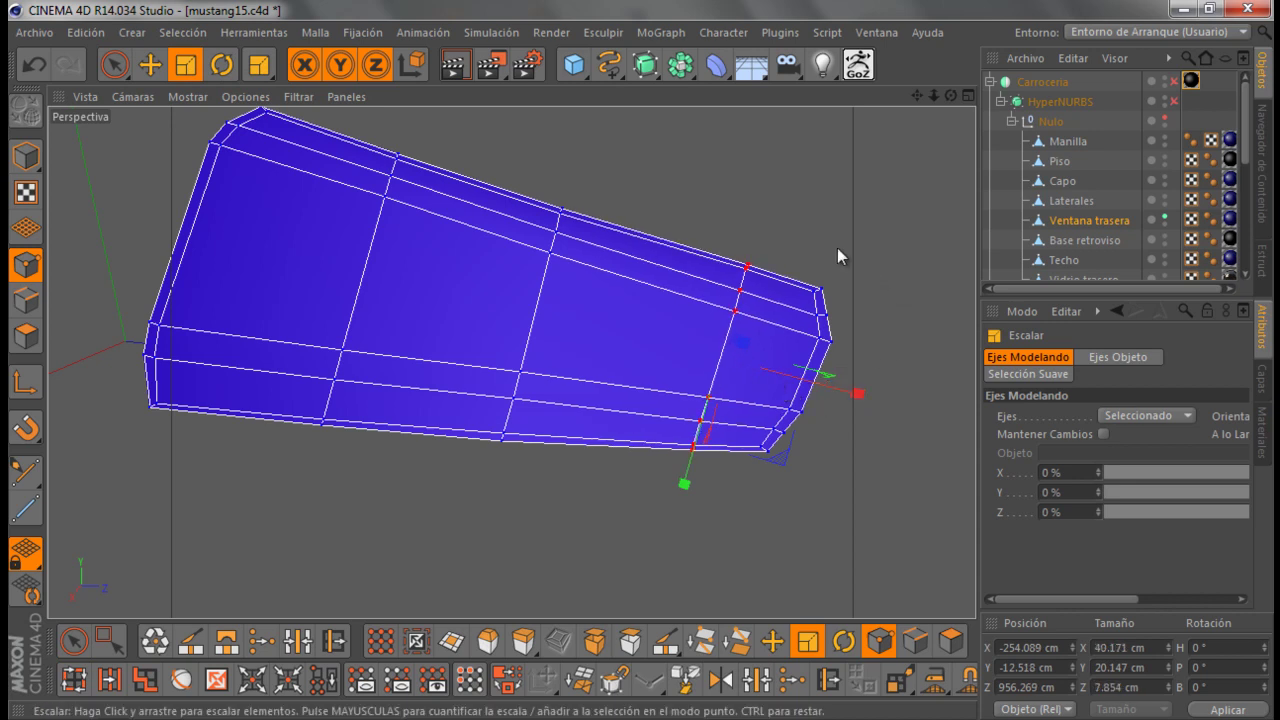
key("r")
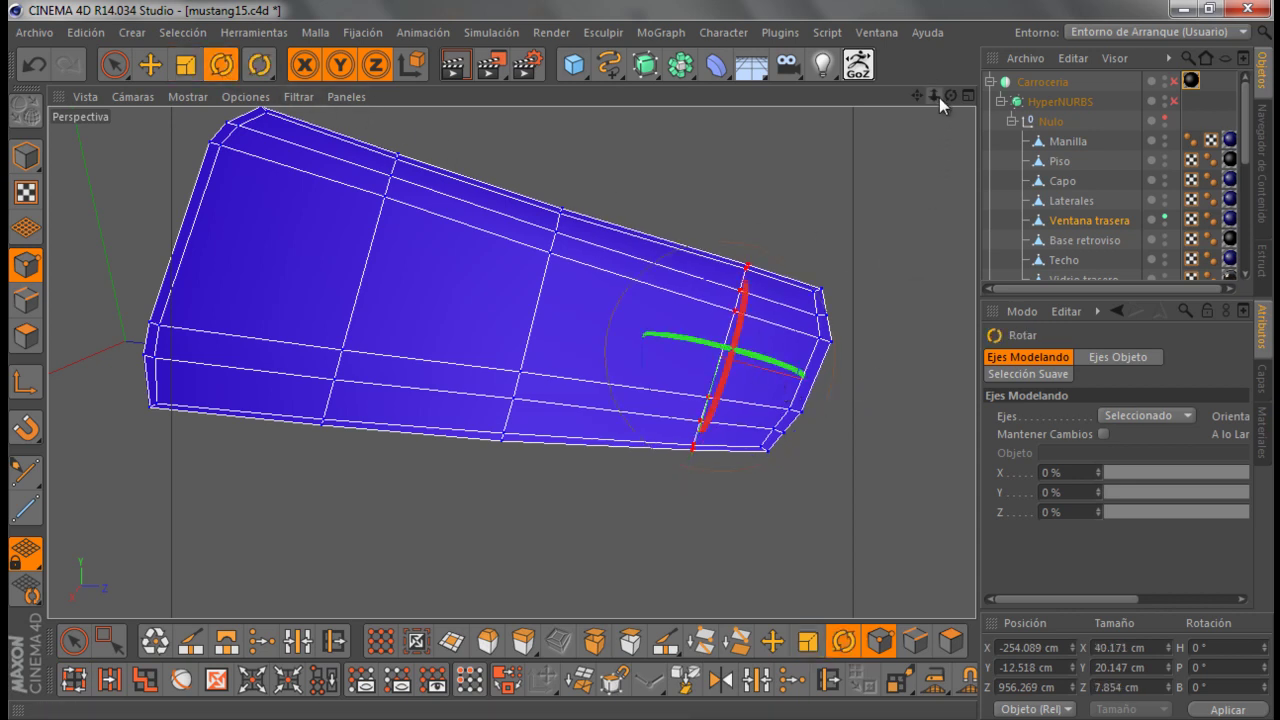
In the maximized Derecha view, tilt the right-end loop slightly to match the window outline
left_click(951, 96)
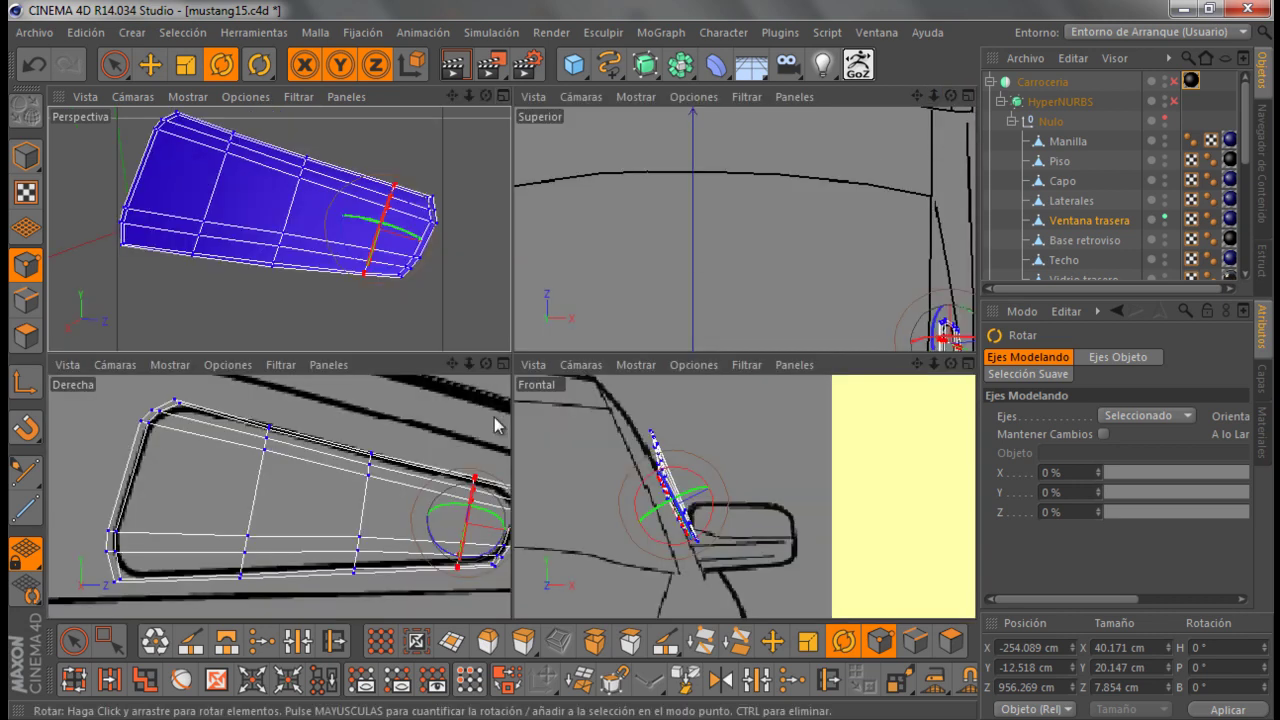
left_click(502, 364)
scroll(398, 407, "down", 2)
scroll(814, 428, "up", 3)
scroll(760, 428, "up", 1)
scroll(842, 433, "up", 1)
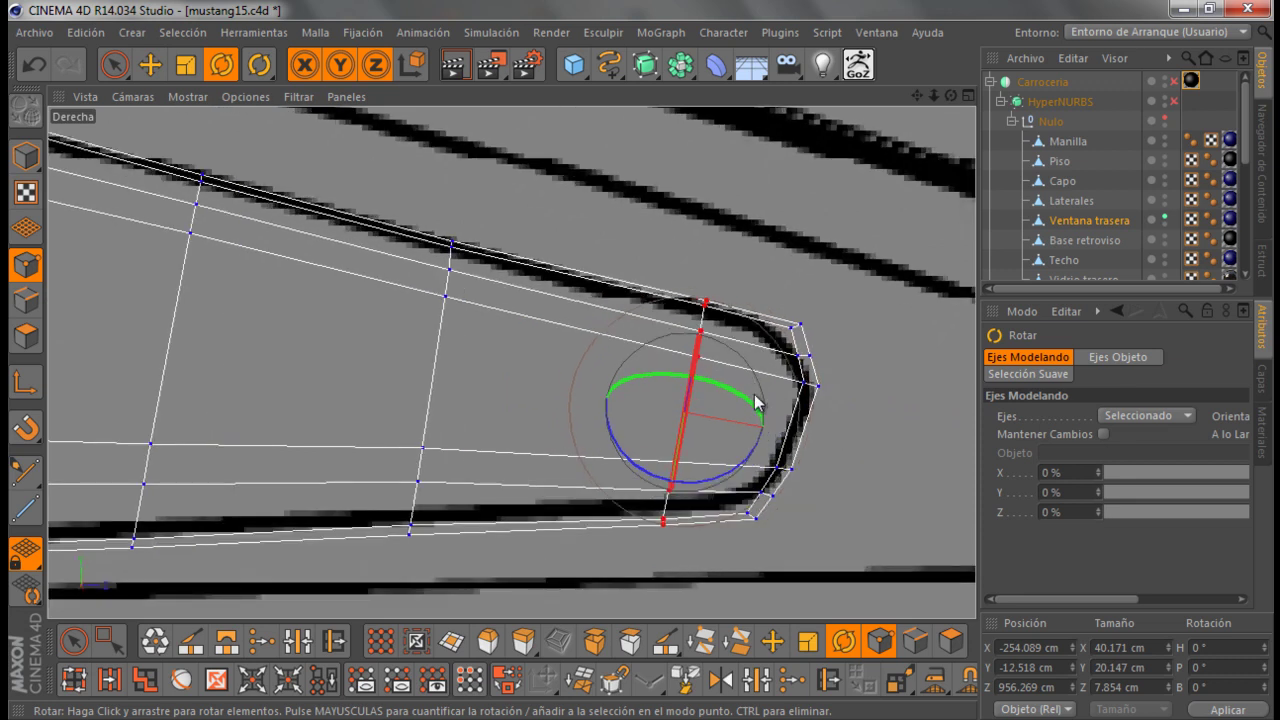
left_click_drag(731, 481, 738, 484)
scroll(769, 494, "down", 1)
scroll(769, 494, "down", 1)
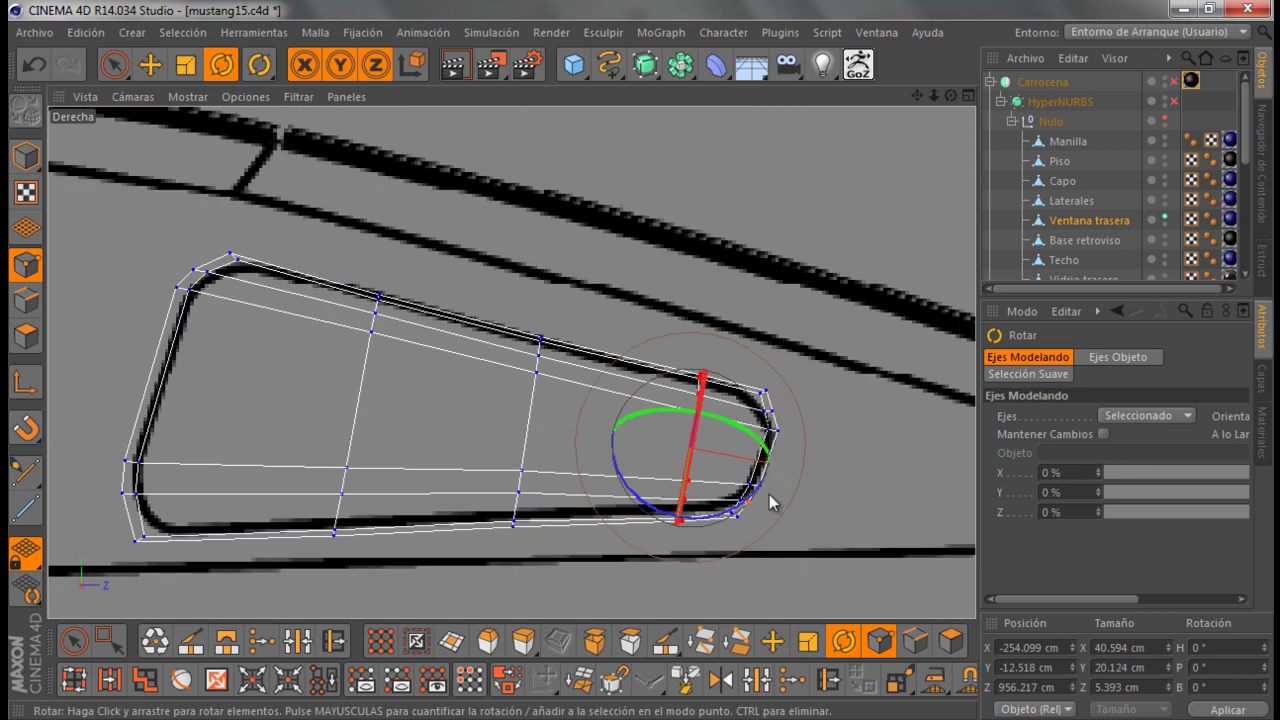
scroll(866, 403, "up", 1)
scroll(866, 403, "up", 1)
scroll(866, 403, "up", 1)
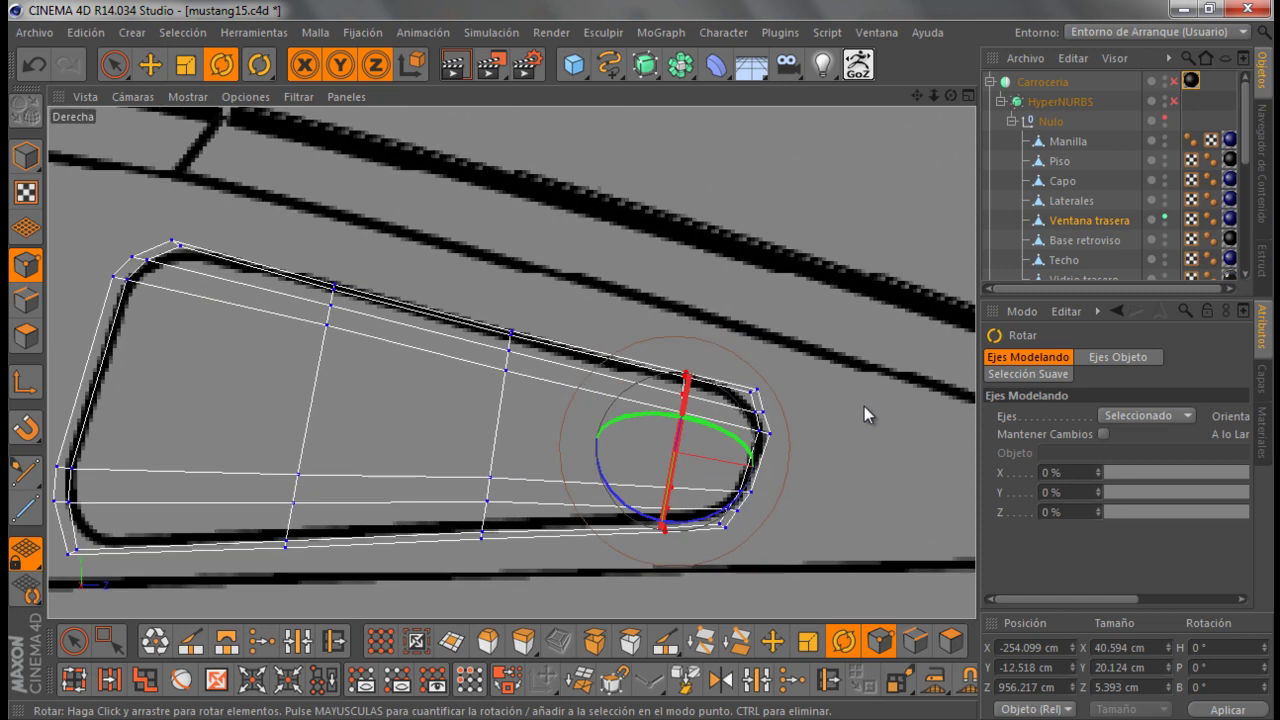
Slide a single right-end vertex along X onto the rear window outline
left_click(116, 66)
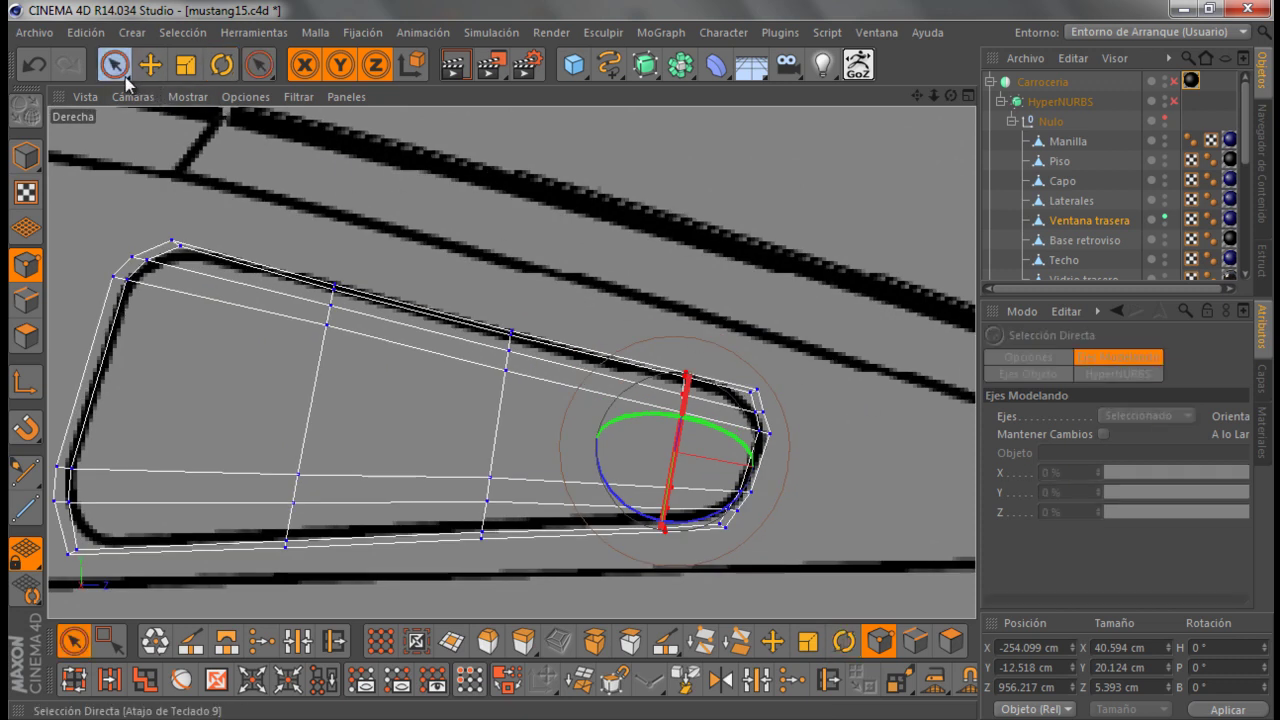
scroll(702, 491, "up", 1)
scroll(704, 491, "up", 1)
scroll(696, 380, "up", 1)
scroll(692, 375, "up", 1)
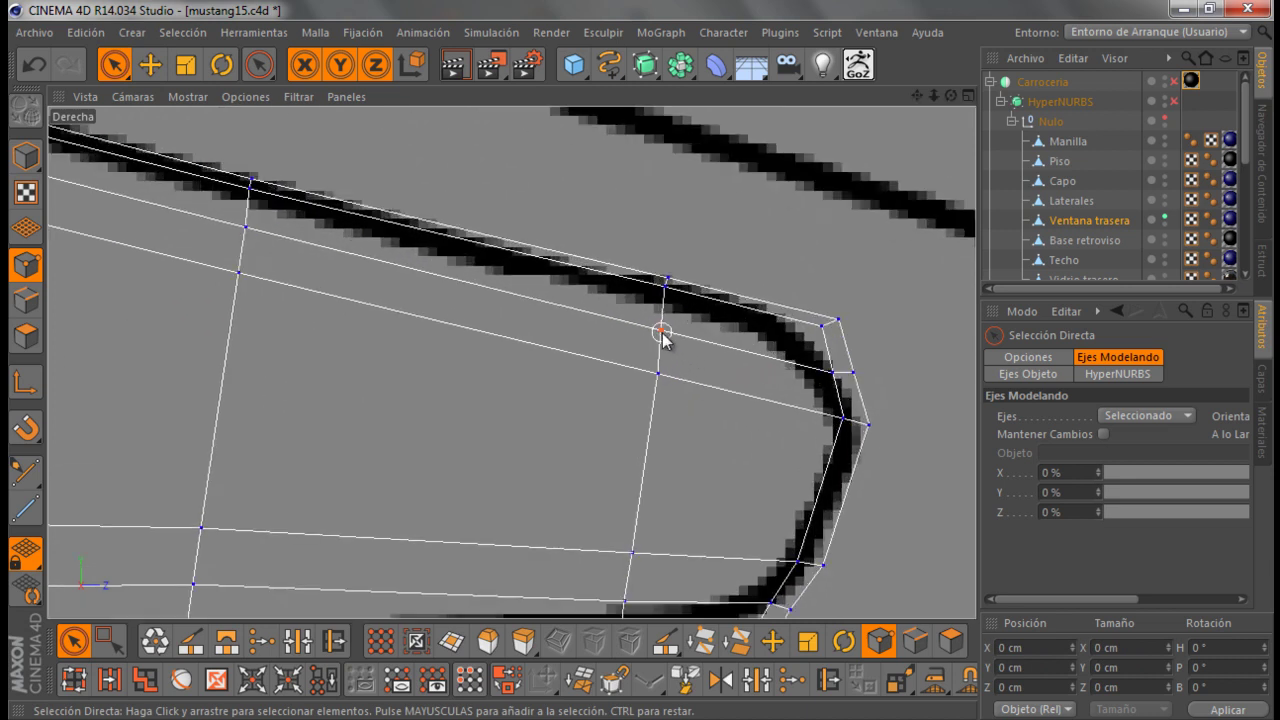
left_click(661, 331)
left_click_drag(759, 358, 706, 371)
scroll(700, 360, "down", 2)
scroll(694, 334, "down", 2)
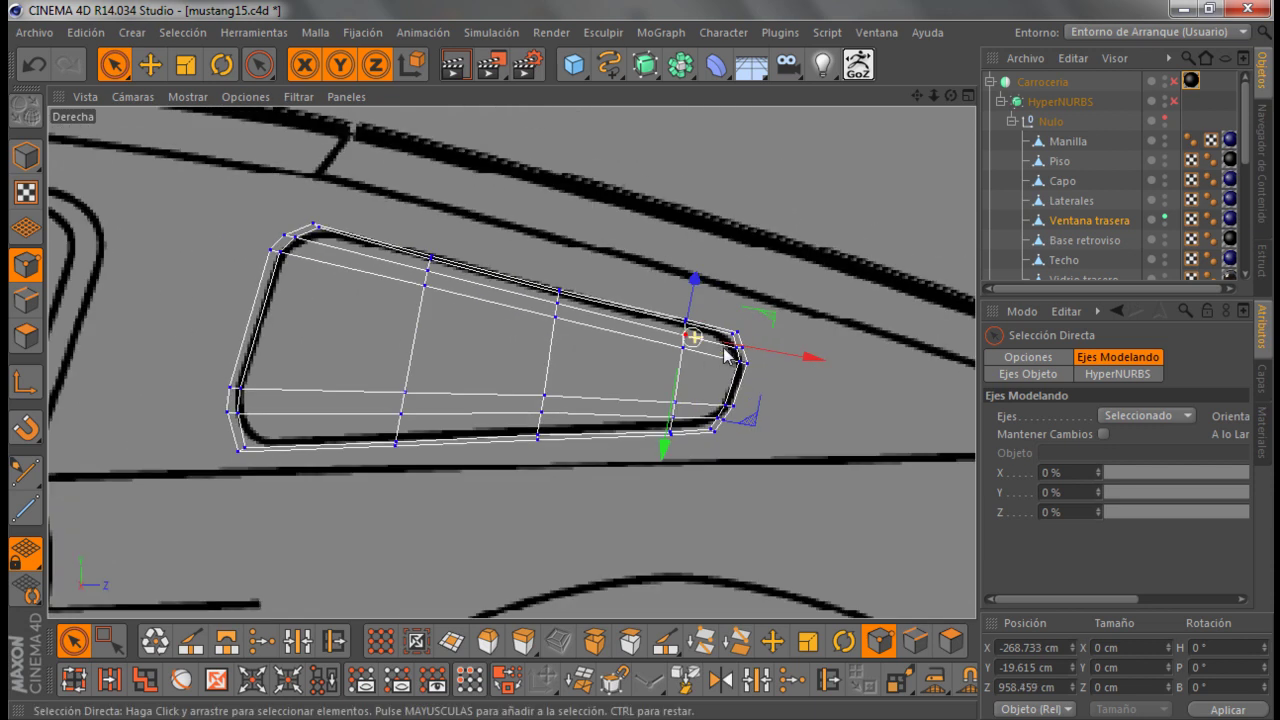
scroll(670, 450, "up", 2)
scroll(686, 420, "up", 1)
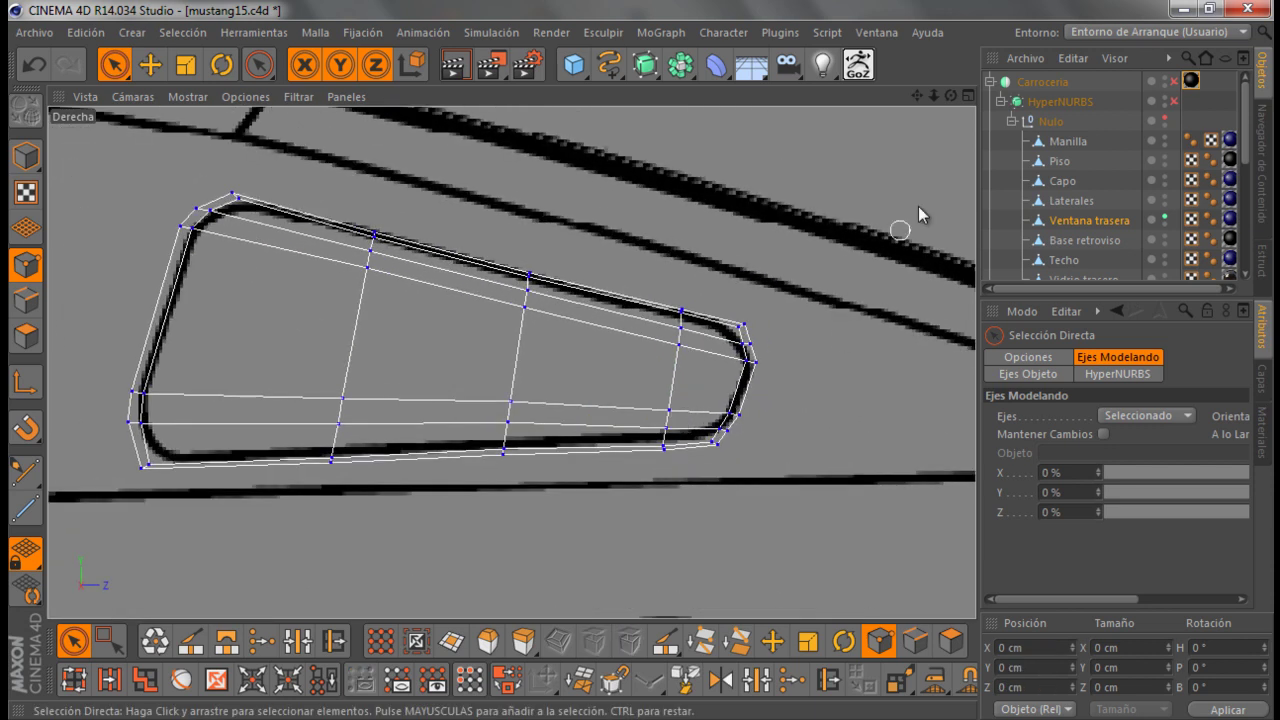
Return to the Perspective view, orbit to face the panel, and switch to polygon mode
key("F1")
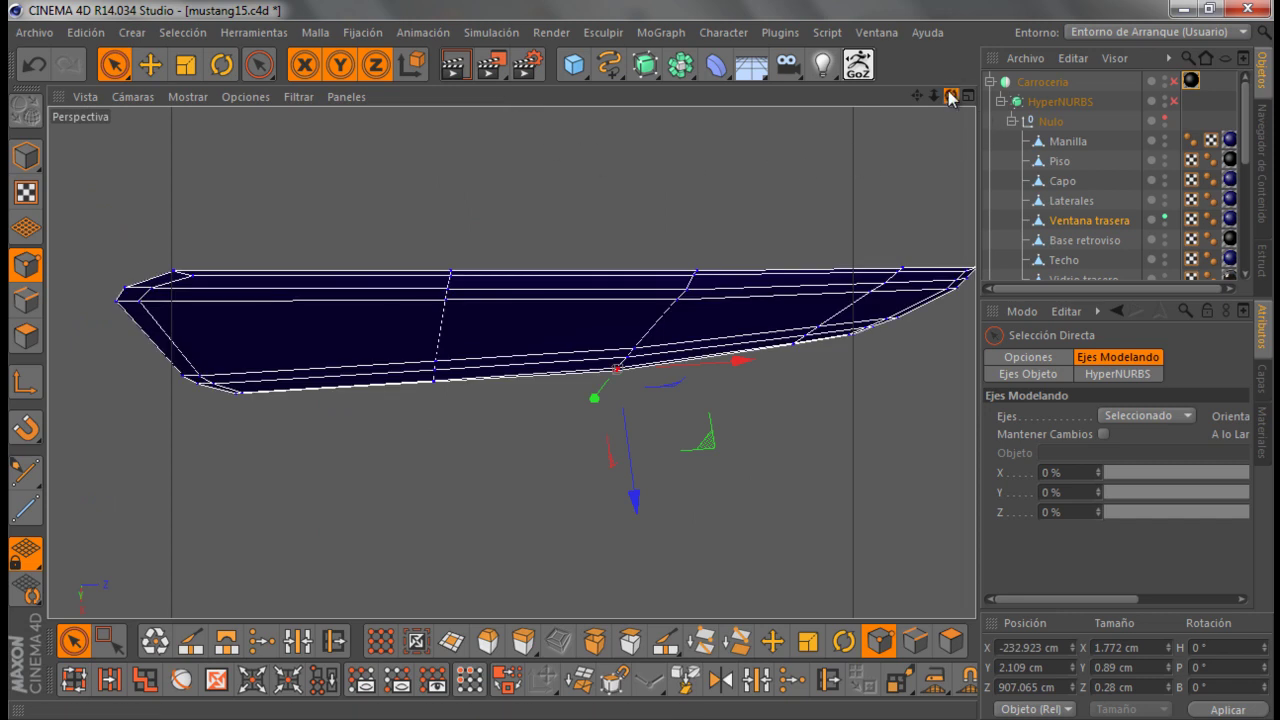
left_click_drag(950, 95, 470, 459)
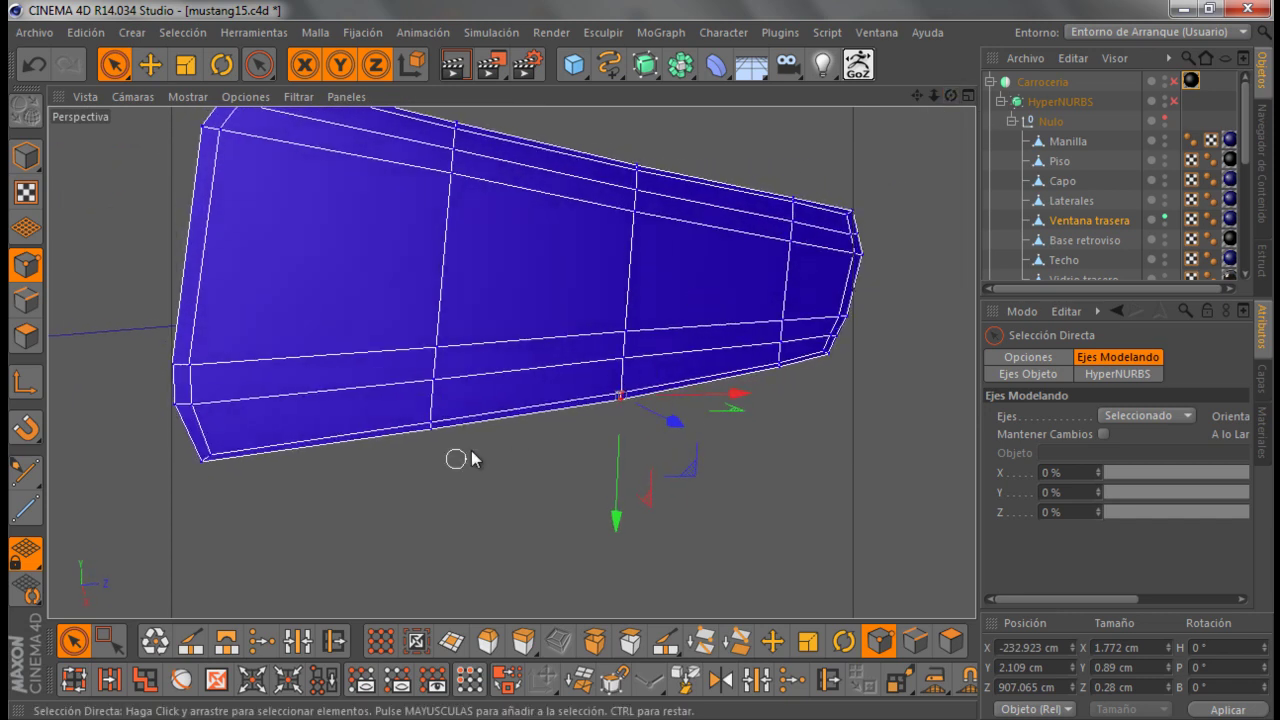
scroll(470, 459, "up", 2)
scroll(686, 234, "down", 1)
scroll(690, 236, "up", 1)
scroll(709, 356, "up", 2)
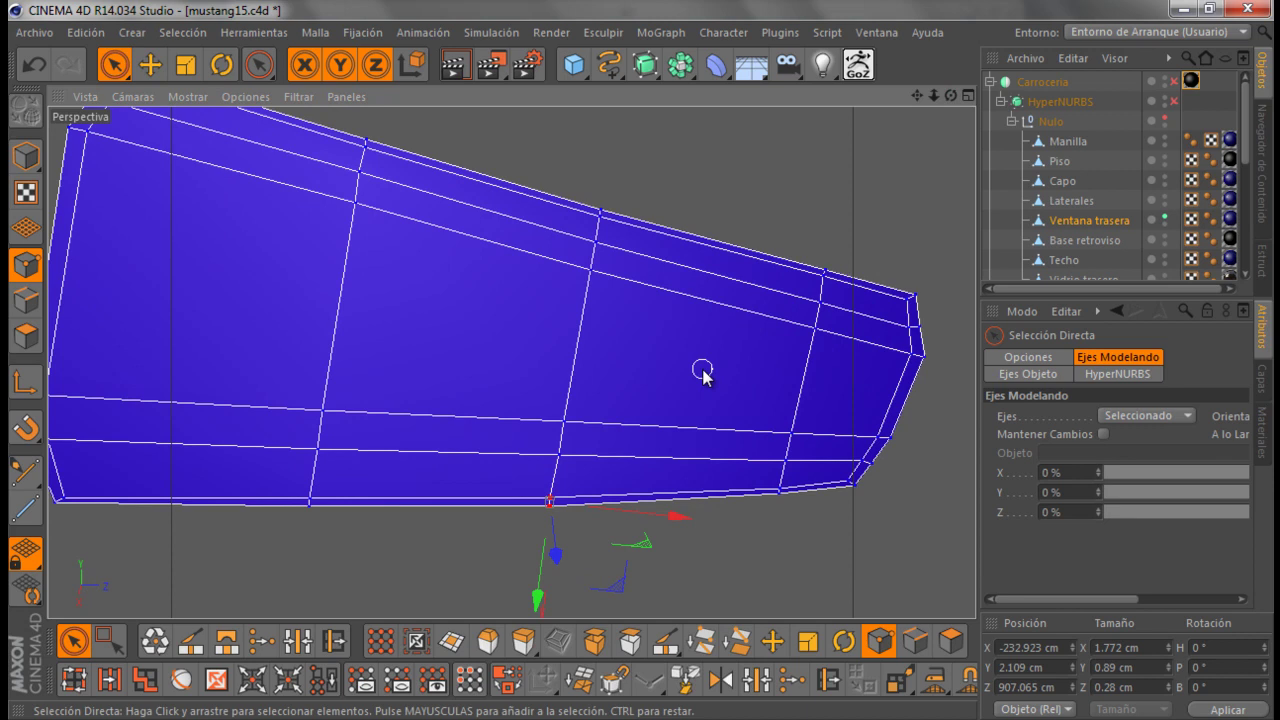
scroll(703, 372, "down", 2)
scroll(695, 343, "up", 1)
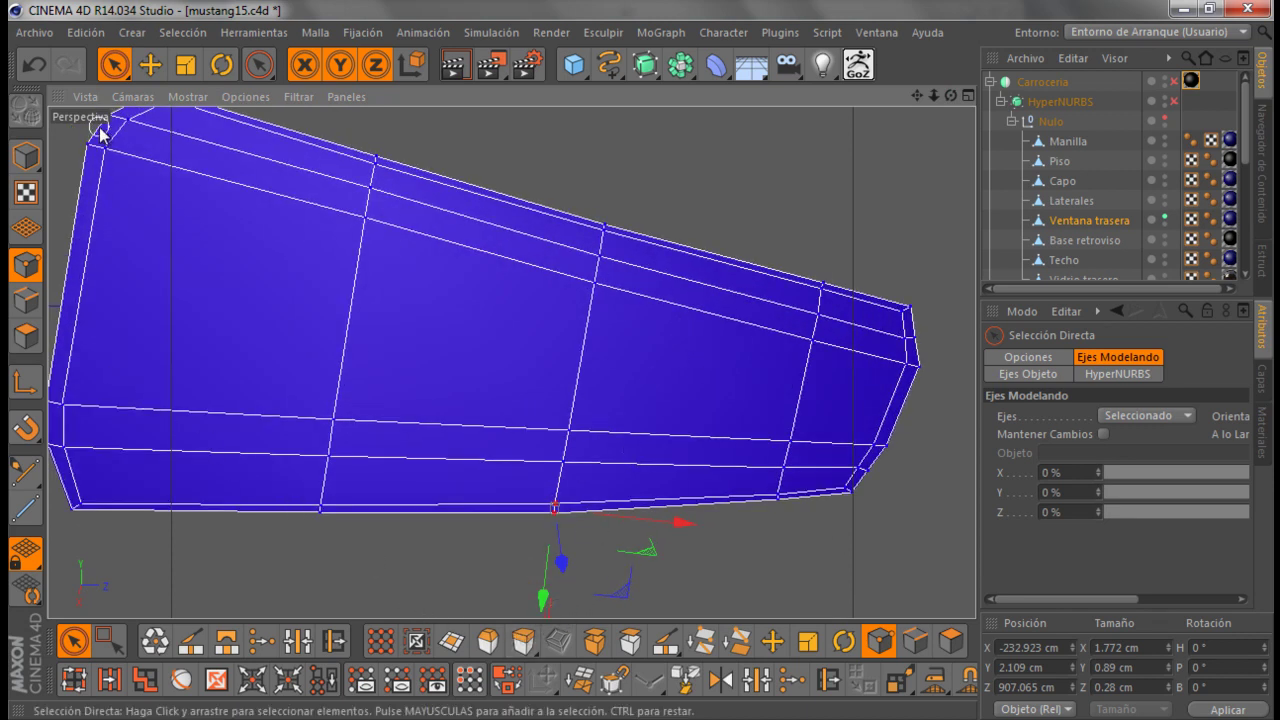
left_click(27, 341)
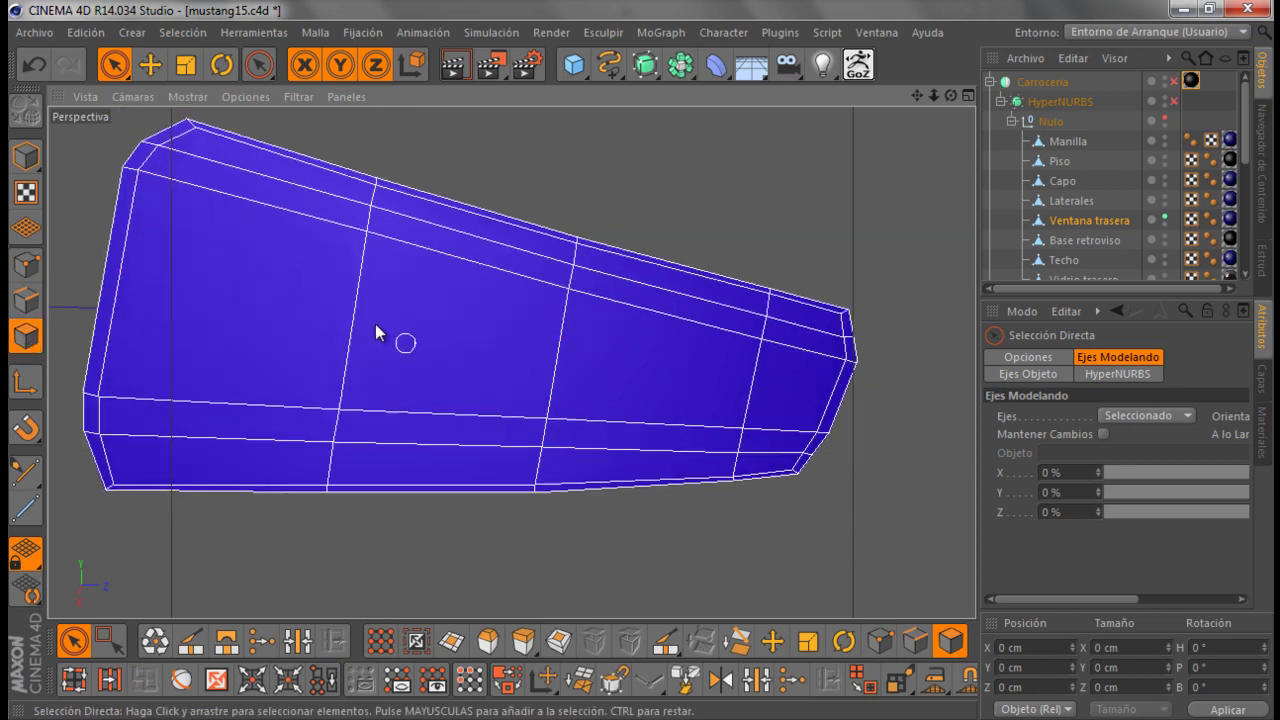
Select the rear-window polygon column, from the thin upper strip downward
scroll(386, 331, "up", 3)
left_click(630, 325)
scroll(640, 320, "up", 1)
left_click(700, 310)
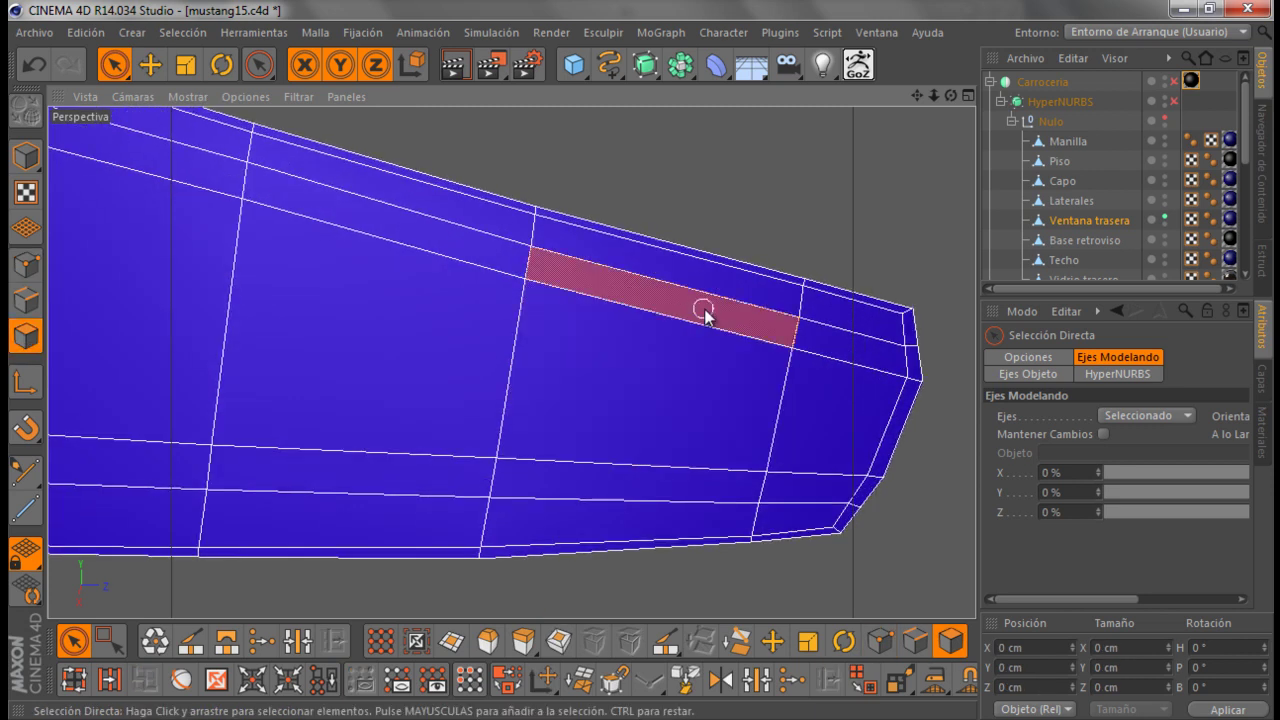
left_click_drag(712, 292, 655, 507)
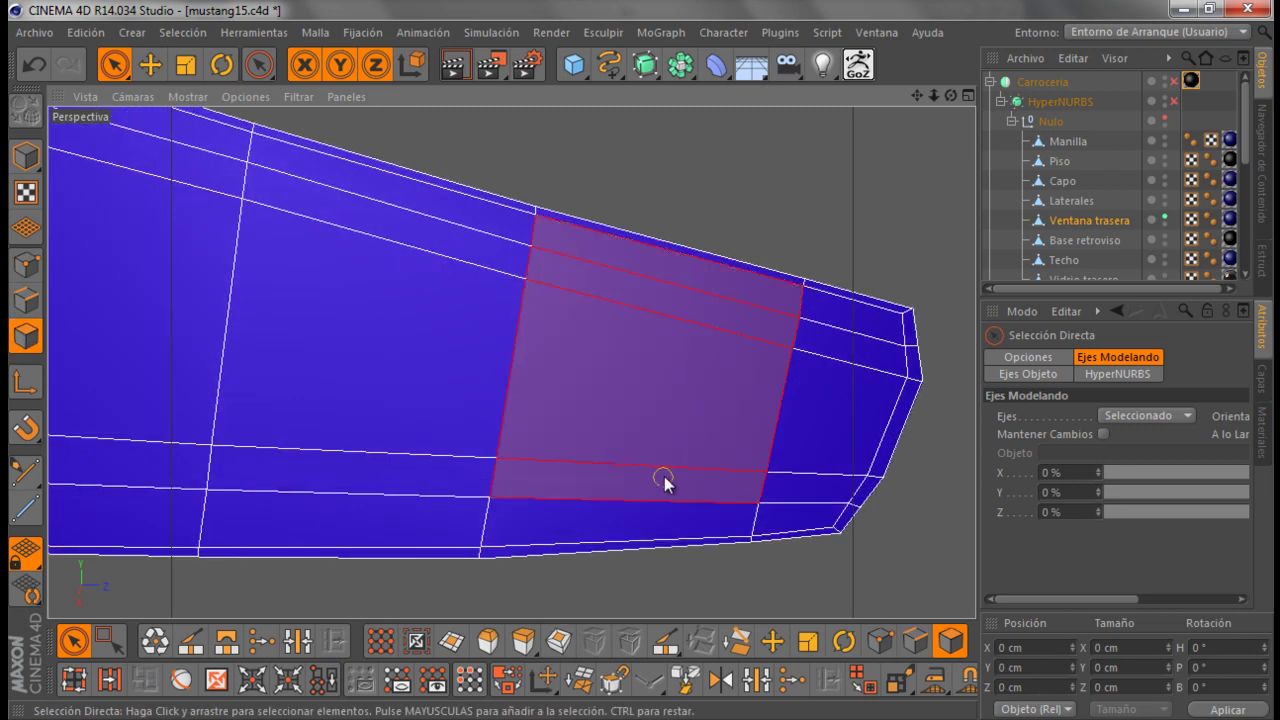
left_click_drag(951, 95, 641, 362)
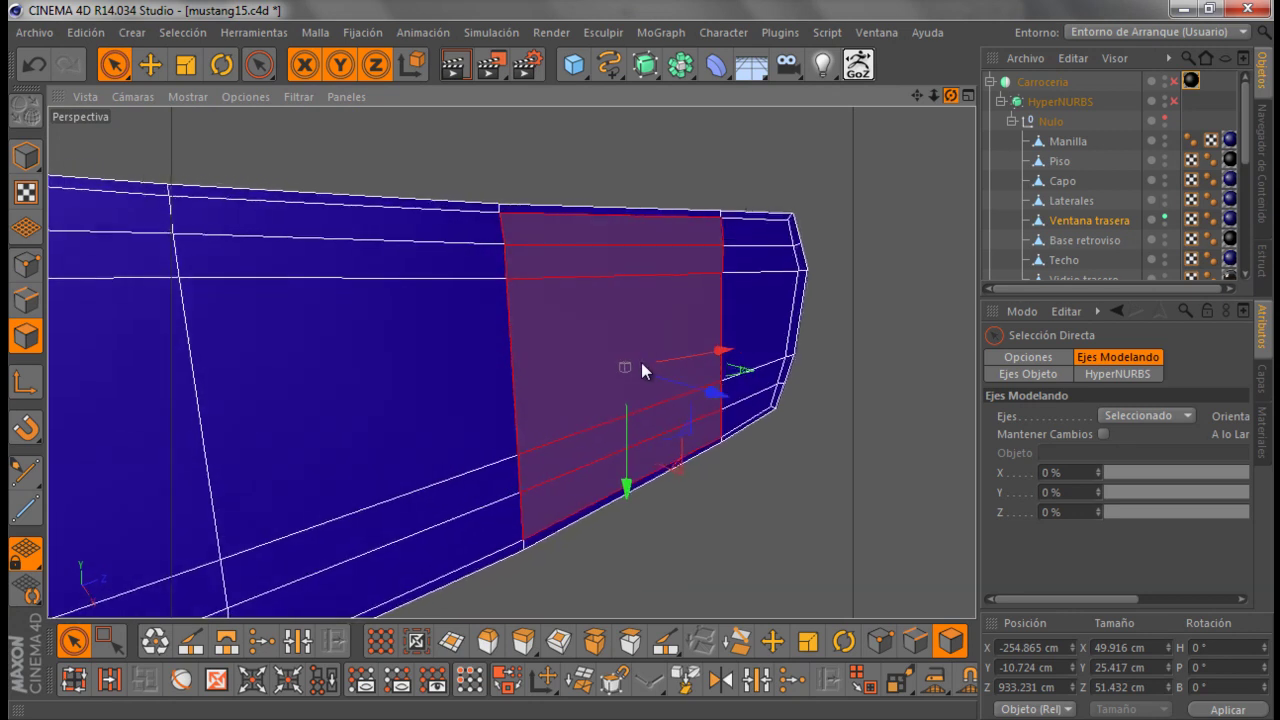
Extrude the selected polygons 14.1 cm with Crear Tapas off and Subdivisión 0
left_click(521, 643)
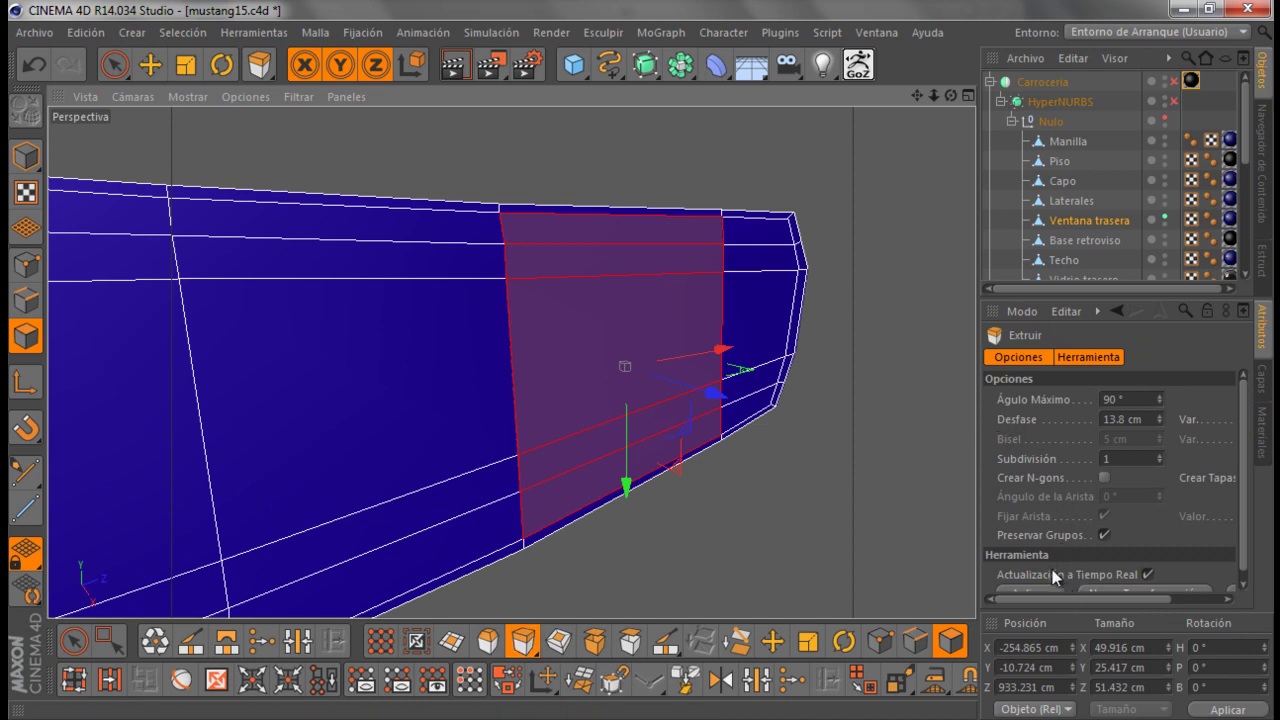
left_click_drag(980, 497, 947, 497)
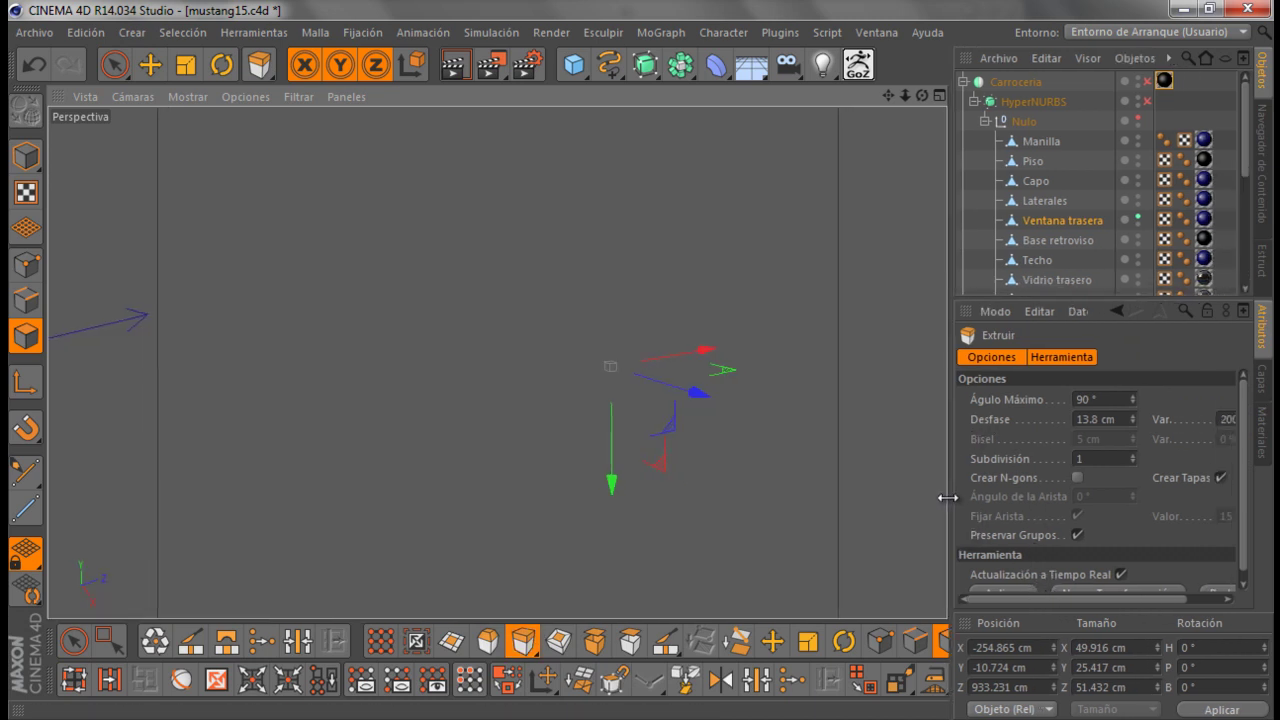
left_click(1218, 477)
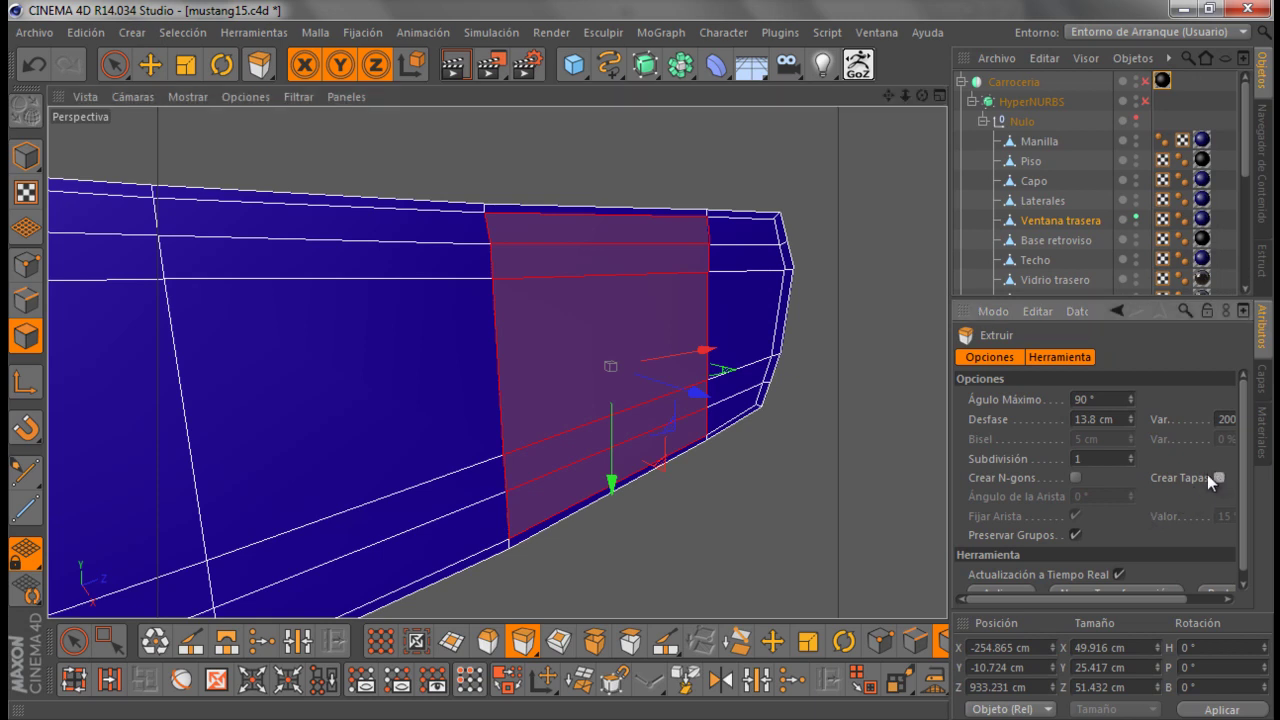
scroll(620, 368, "up", 1)
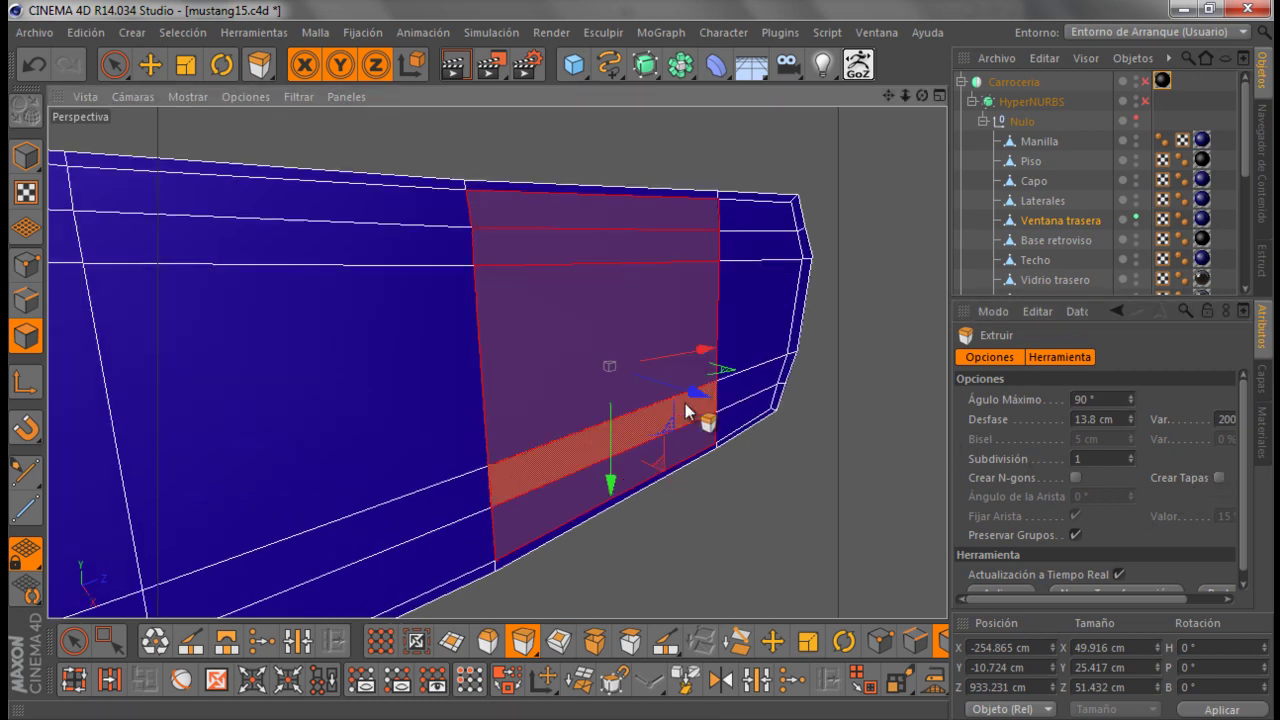
left_click_drag(922, 96, 643, 368)
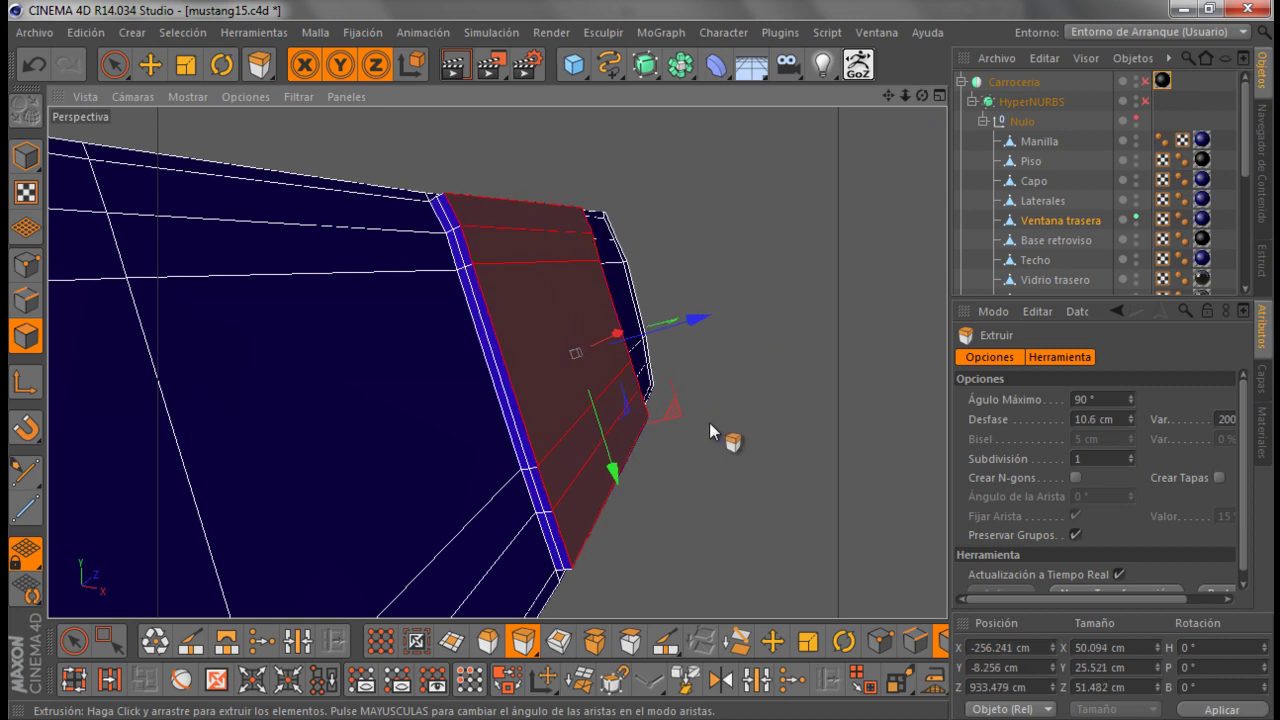
left_click(1132, 461)
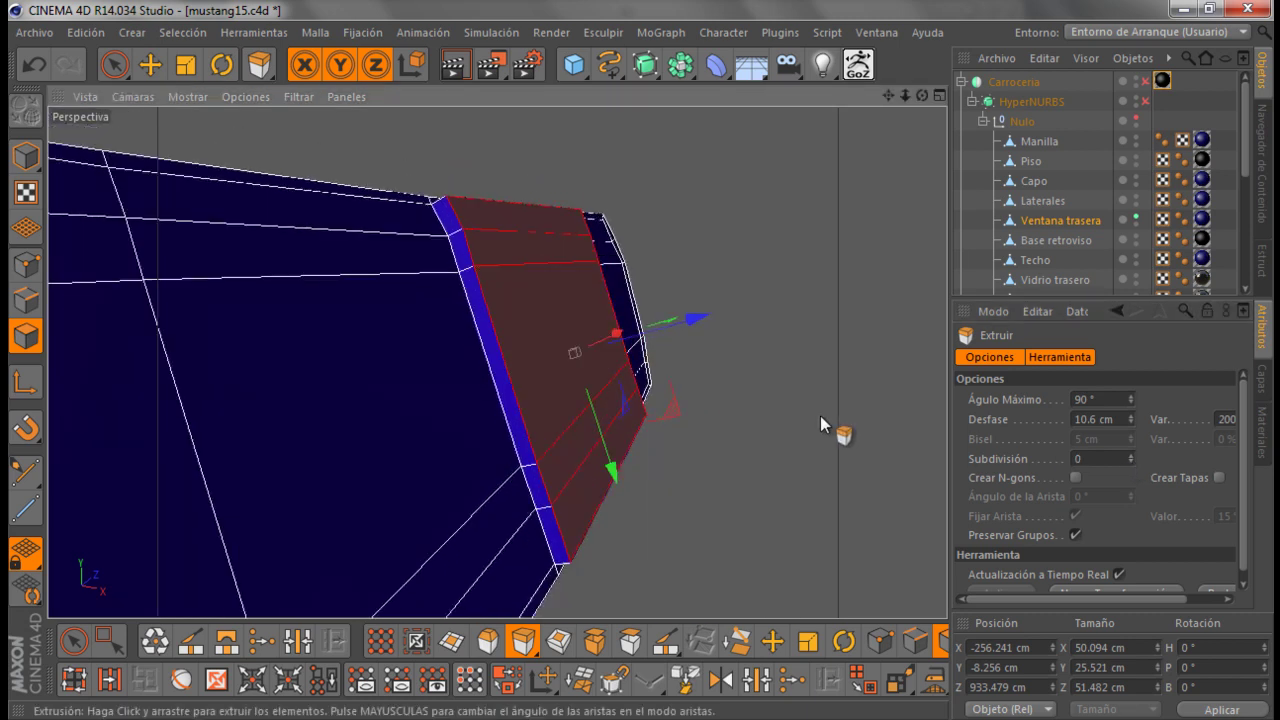
left_click(1132, 416)
left_click_drag(1132, 416, 1132, 417)
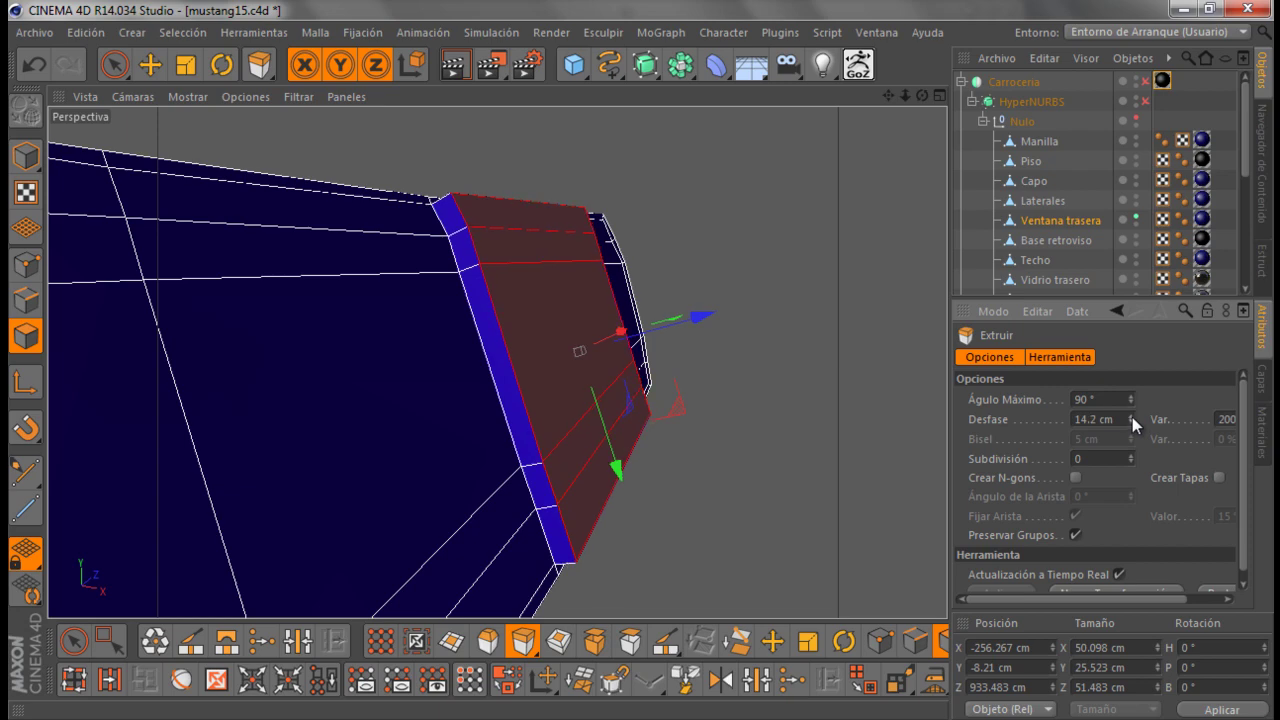
left_click_drag(922, 95, 639, 355)
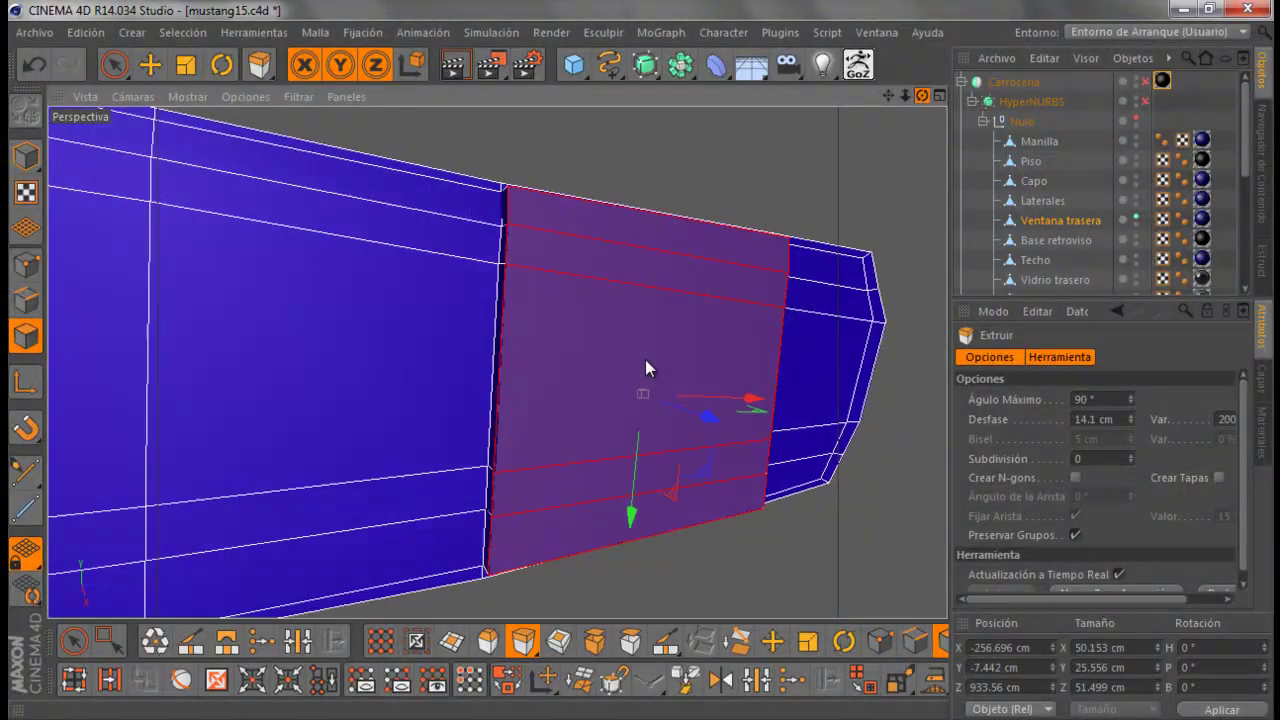
left_click_drag(638, 352, 641, 360)
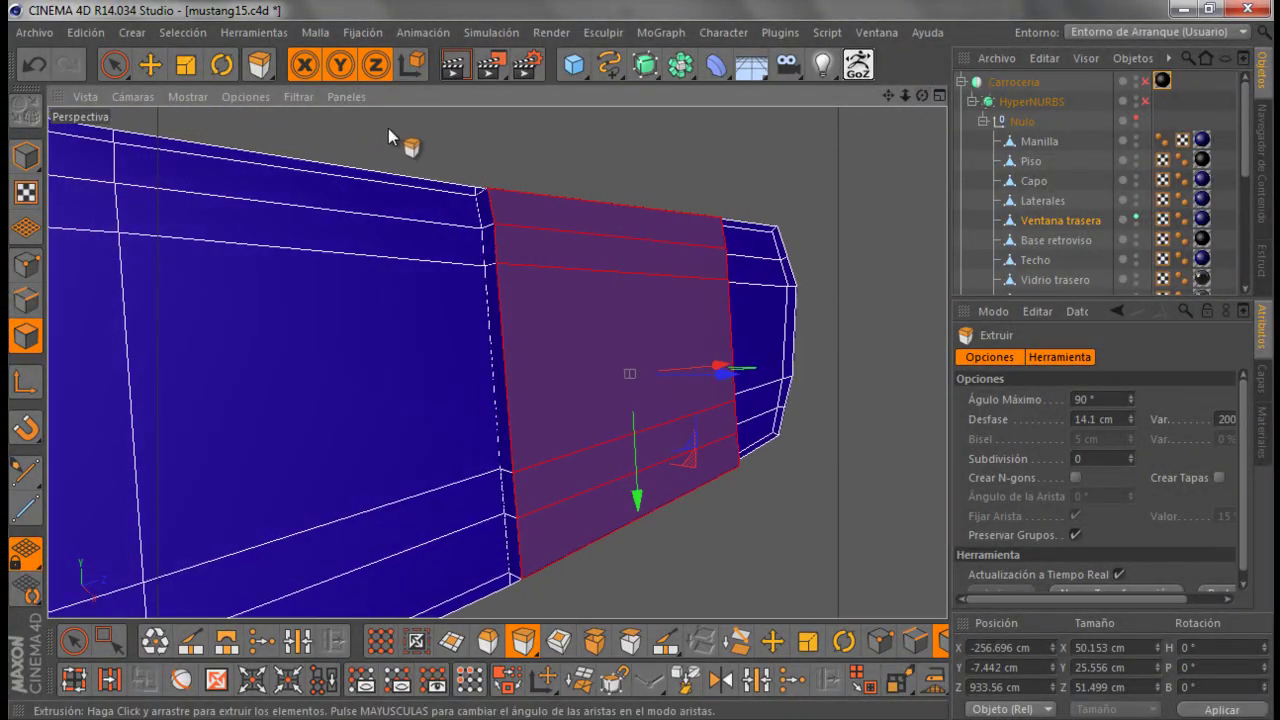
Try rotating the selected window faces in the maximized right-side view
left_click(222, 64)
left_click_drag(922, 95, 641, 360)
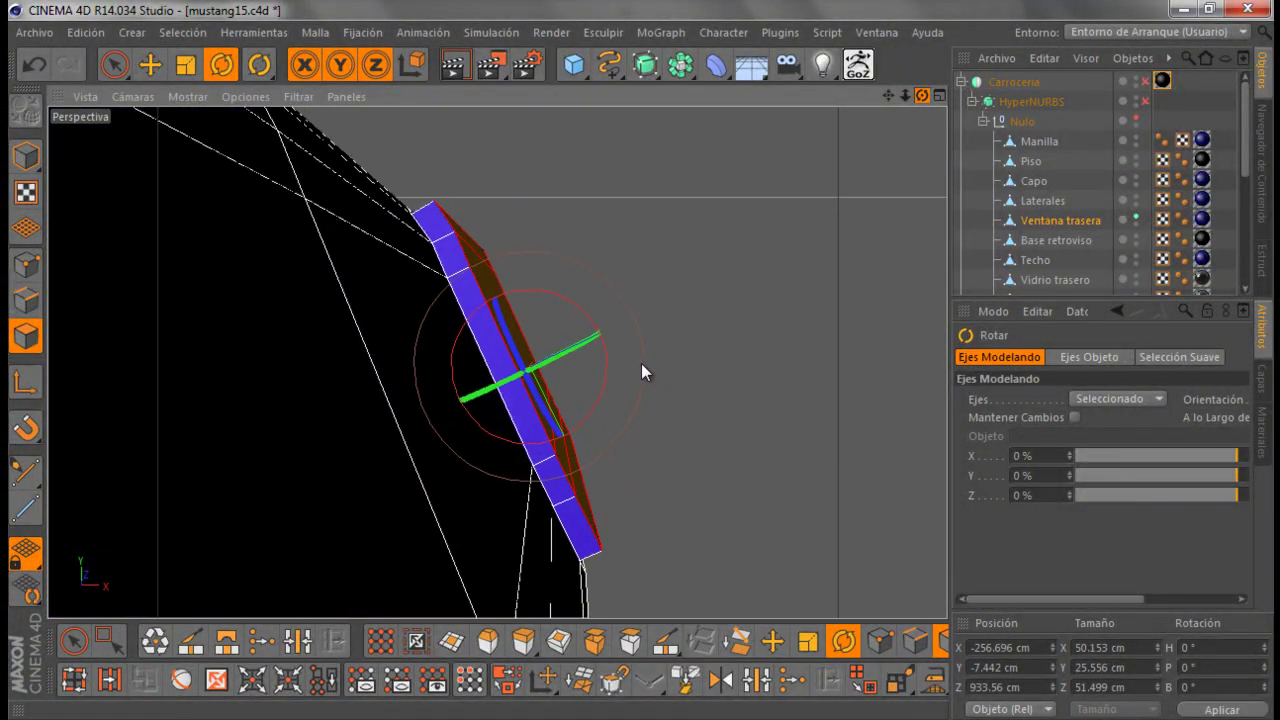
left_click_drag(641, 360, 641, 362)
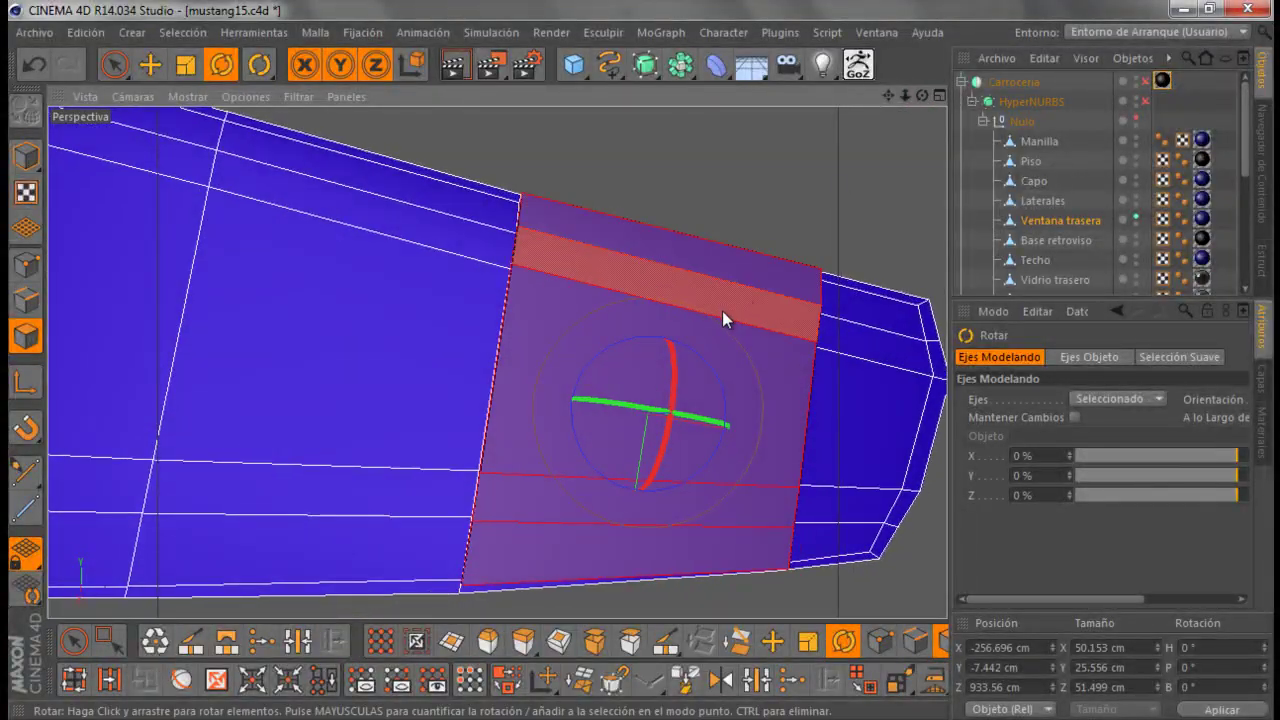
left_click_drag(641, 362, 861, 185)
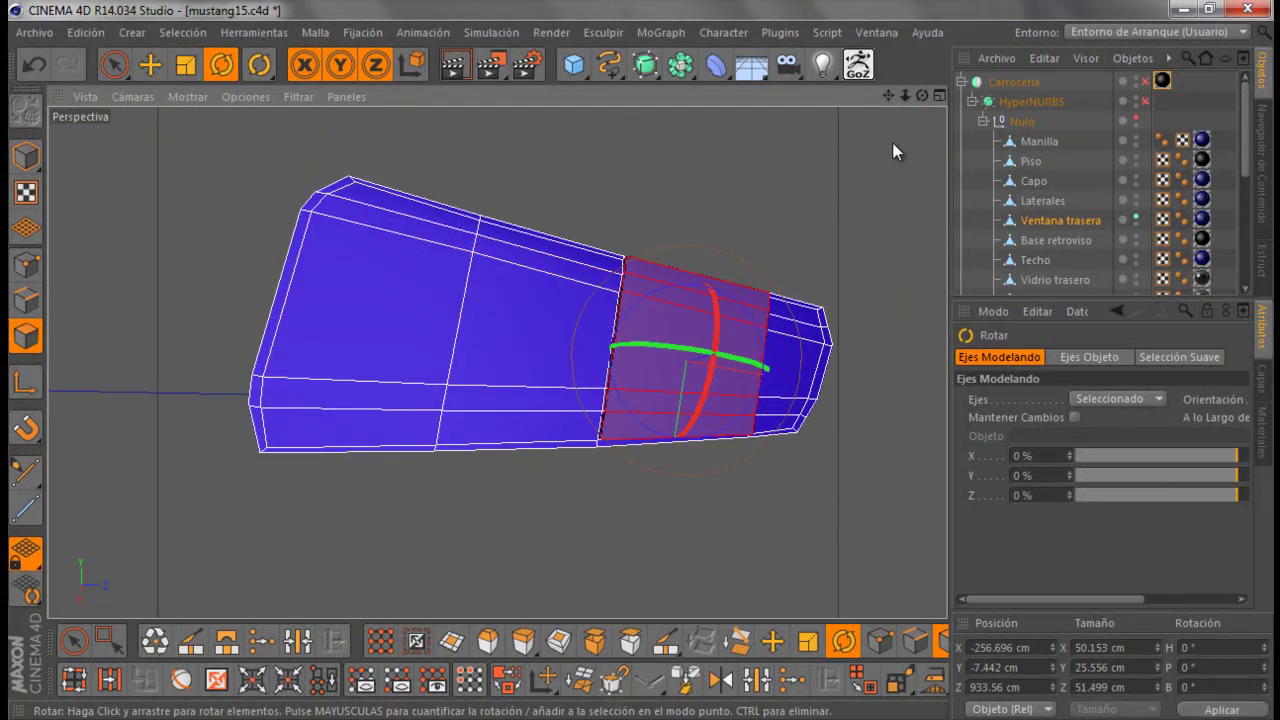
left_click(939, 96)
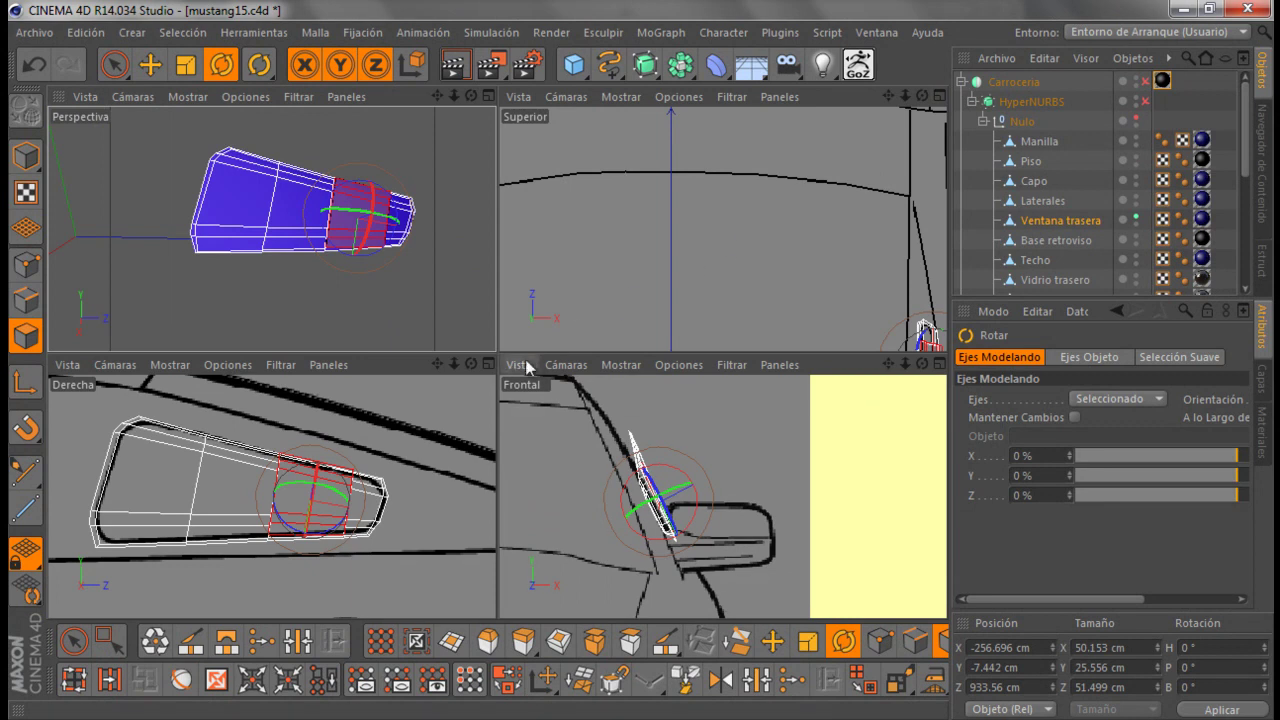
left_click(488, 364)
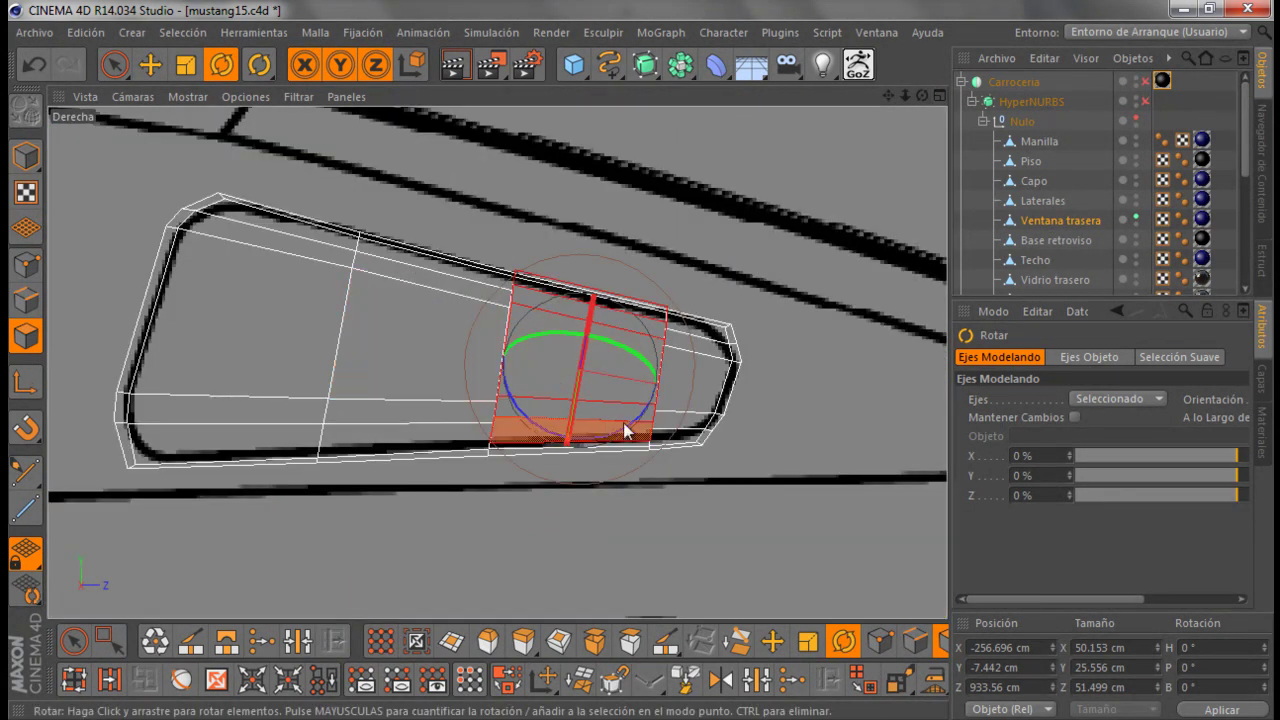
scroll(623, 430, "down", 3)
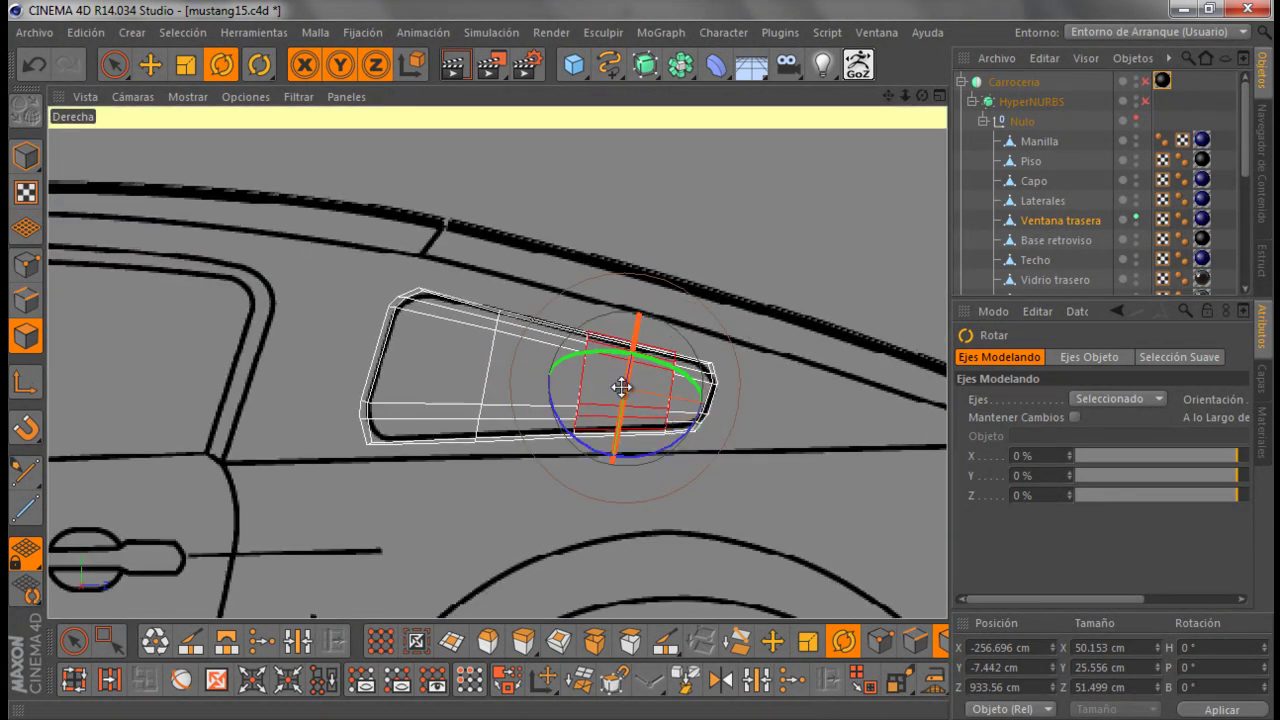
left_click_drag(724, 386, 674, 371)
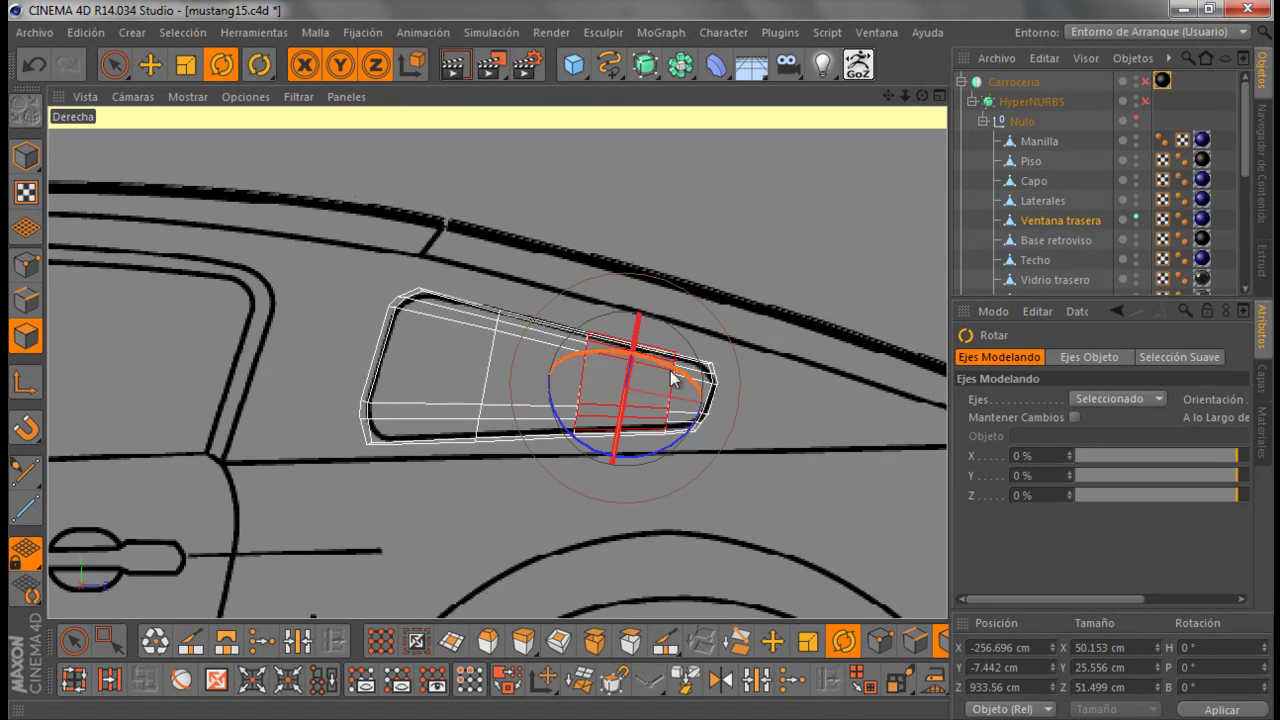
Tilt the window faces about 7 degrees in Perspective, then select the neighbouring face column
left_click(940, 96)
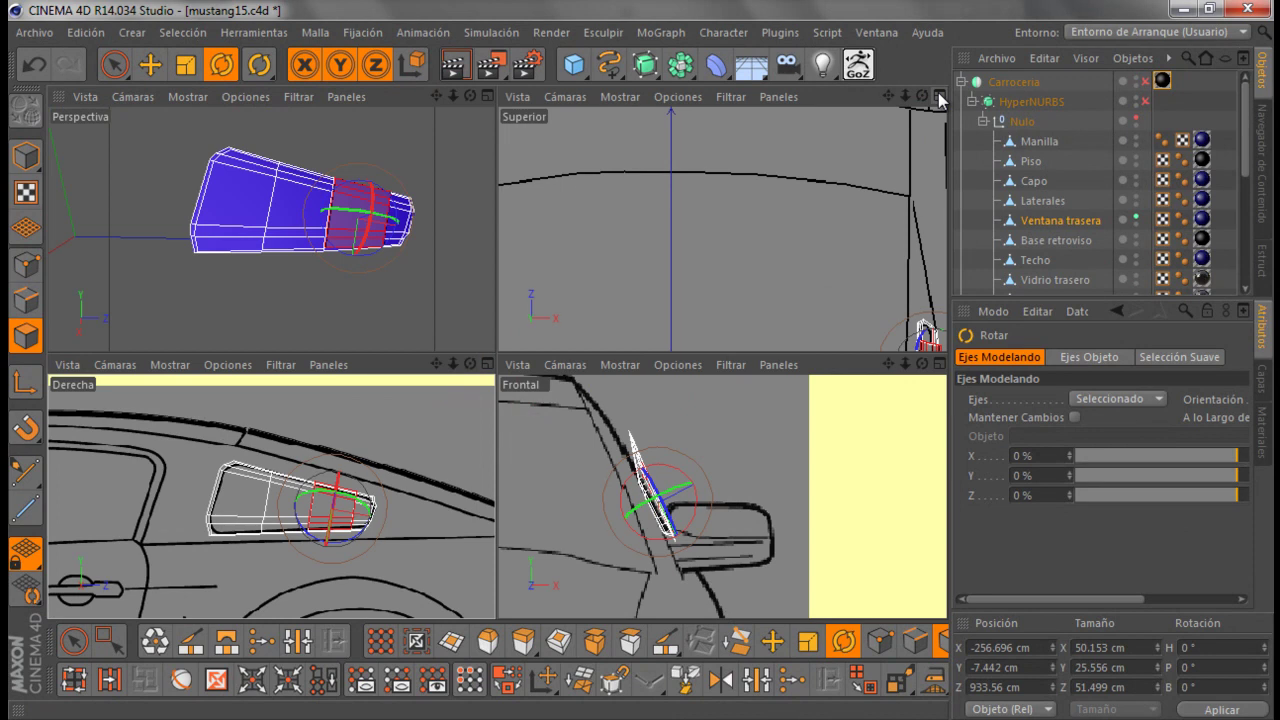
left_click(488, 96)
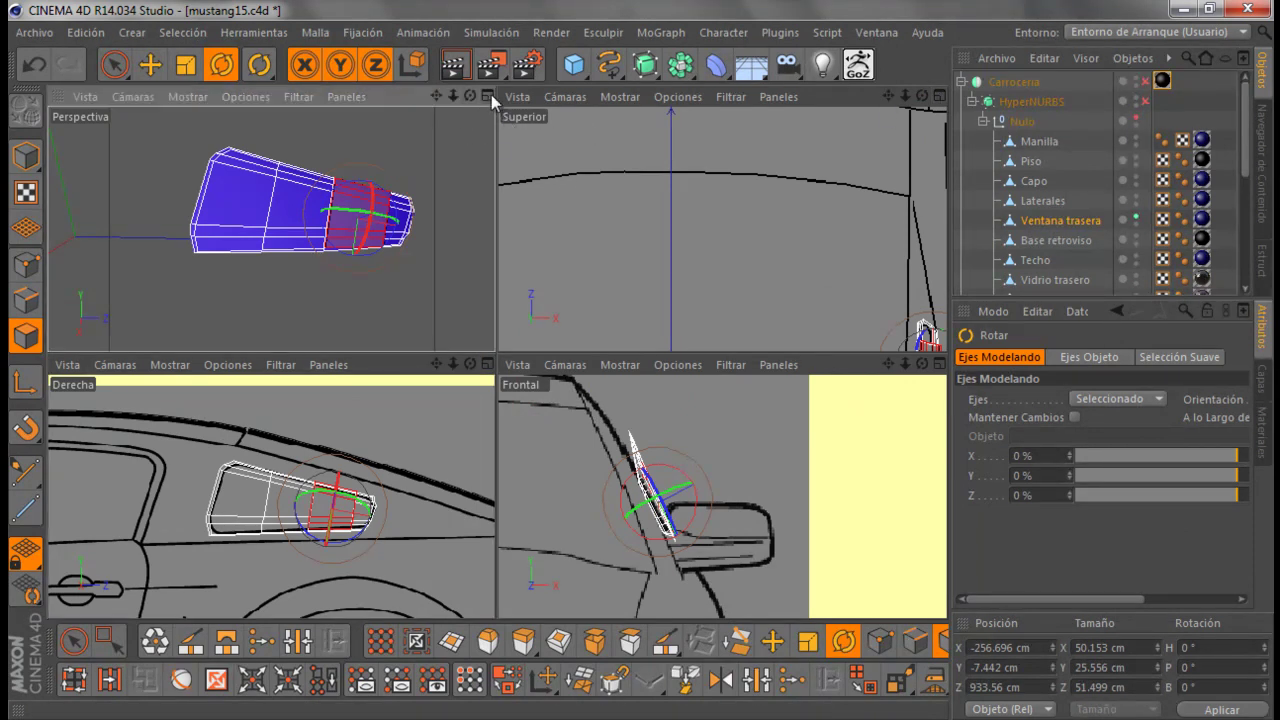
scroll(691, 229, "up", 3)
scroll(691, 229, "up", 3)
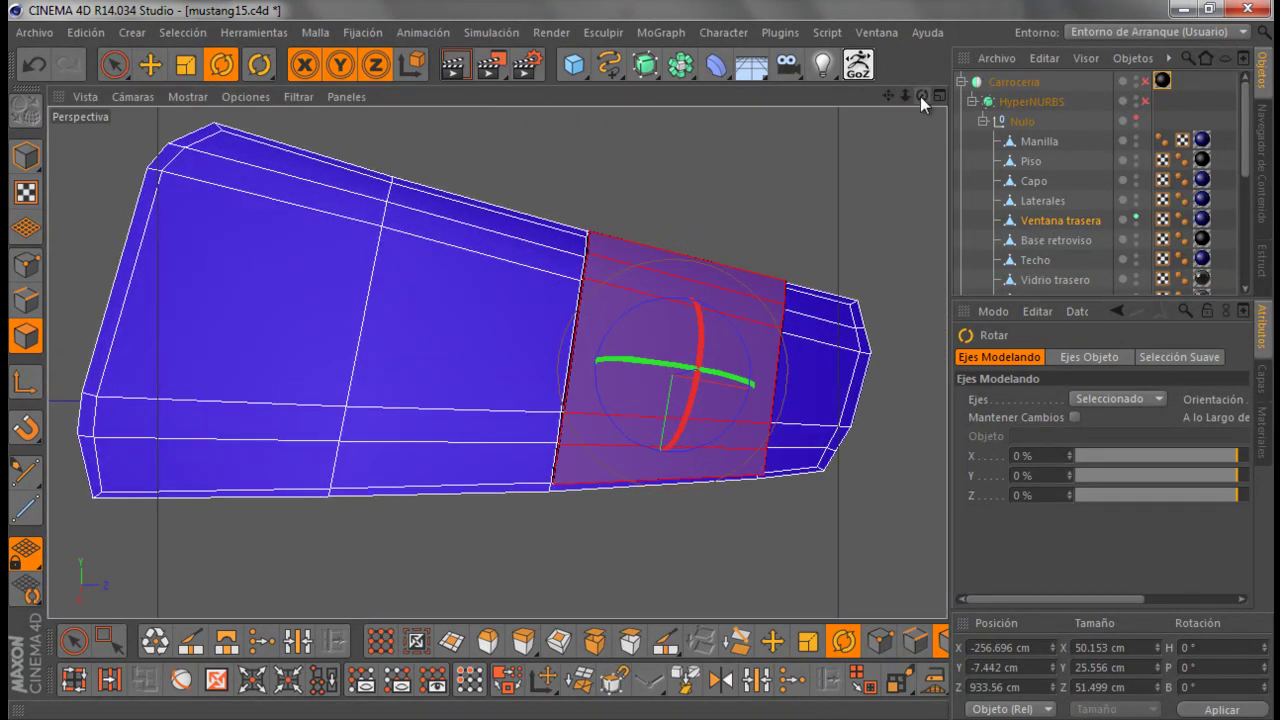
left_click_drag(920, 96, 741, 312)
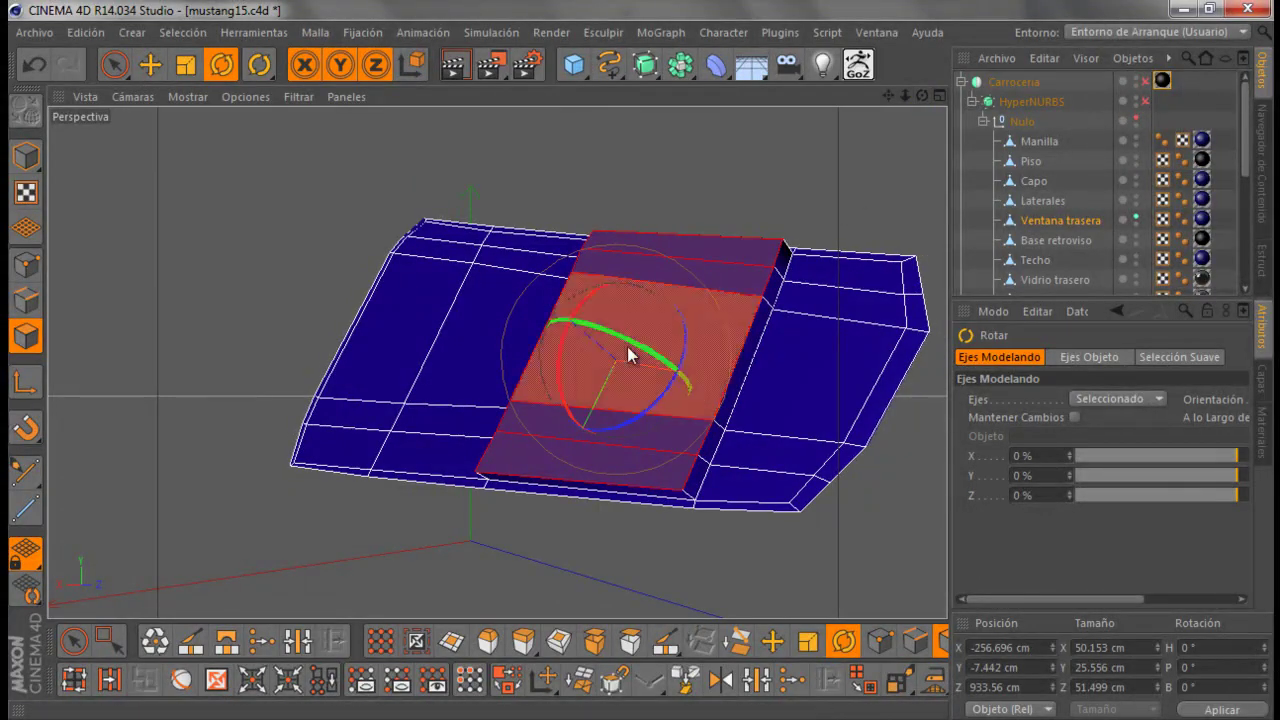
left_click_drag(632, 350, 622, 348)
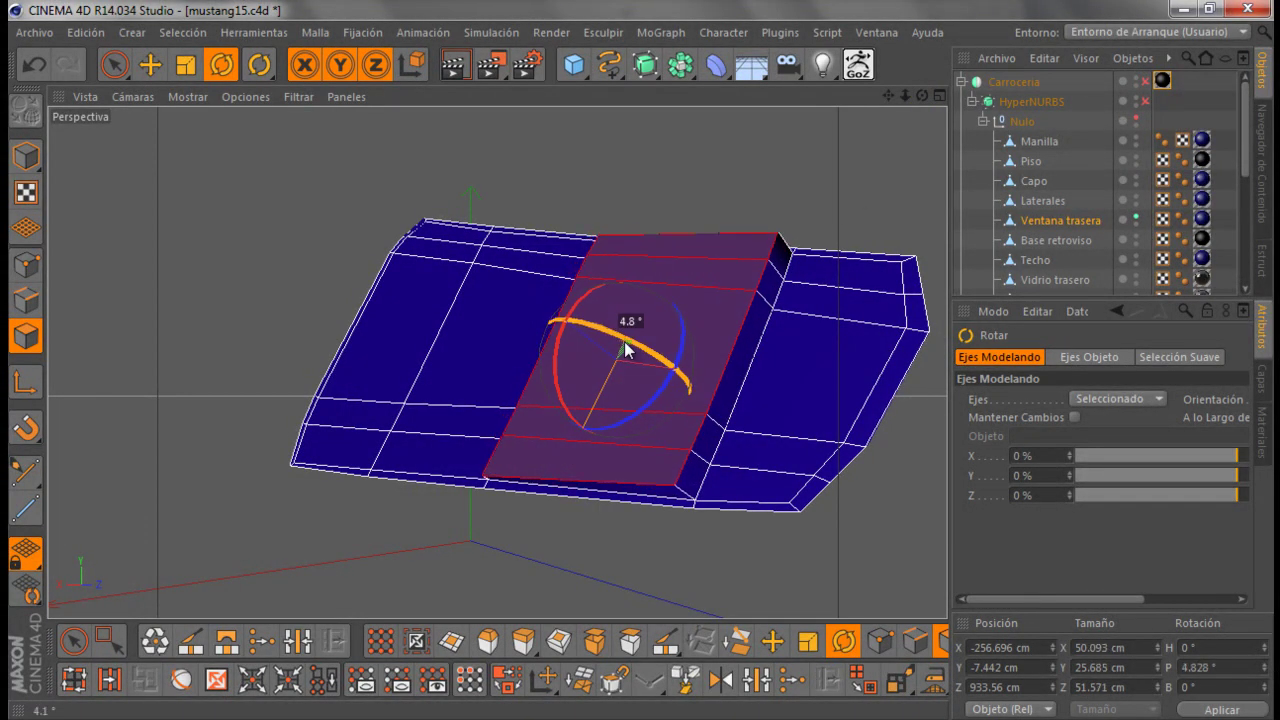
mouse_move(922, 96)
left_mouse_down()
mouse_move(650, 370)
mouse_move(551, 364)
left_mouse_up()
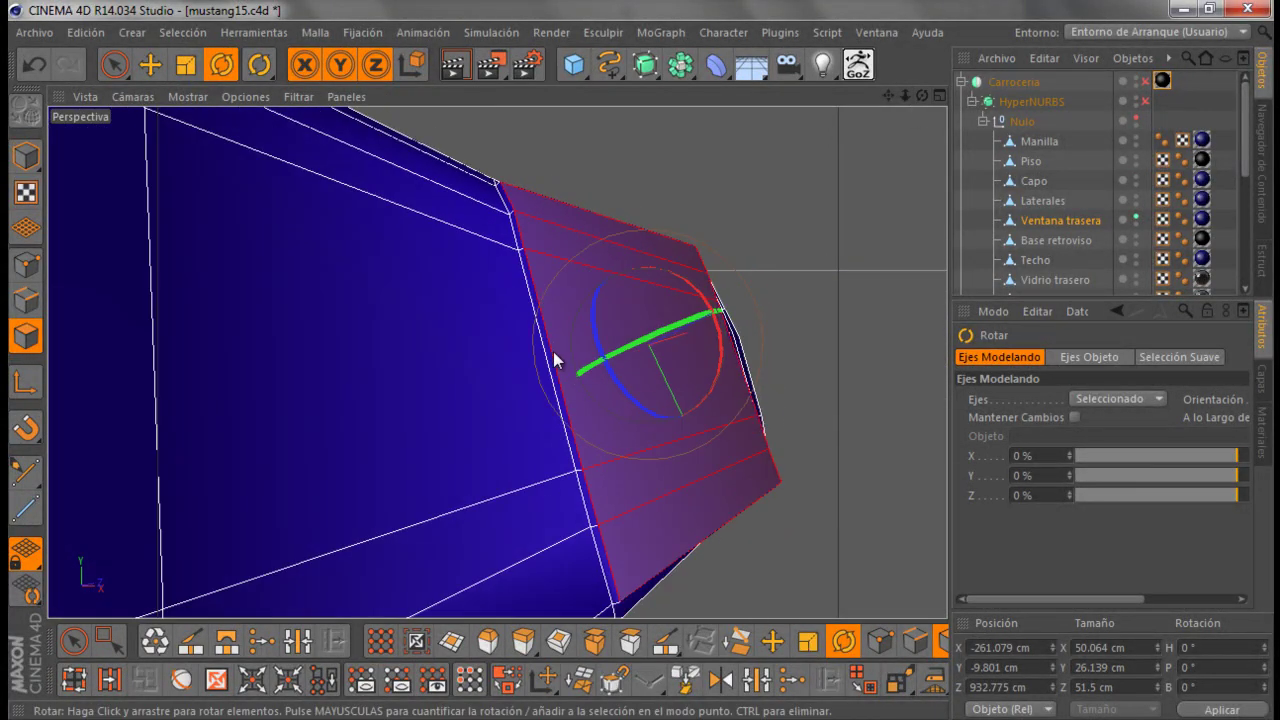
mouse_move(922, 96)
left_mouse_down()
mouse_move(641, 369)
mouse_move(483, 318)
left_mouse_up()
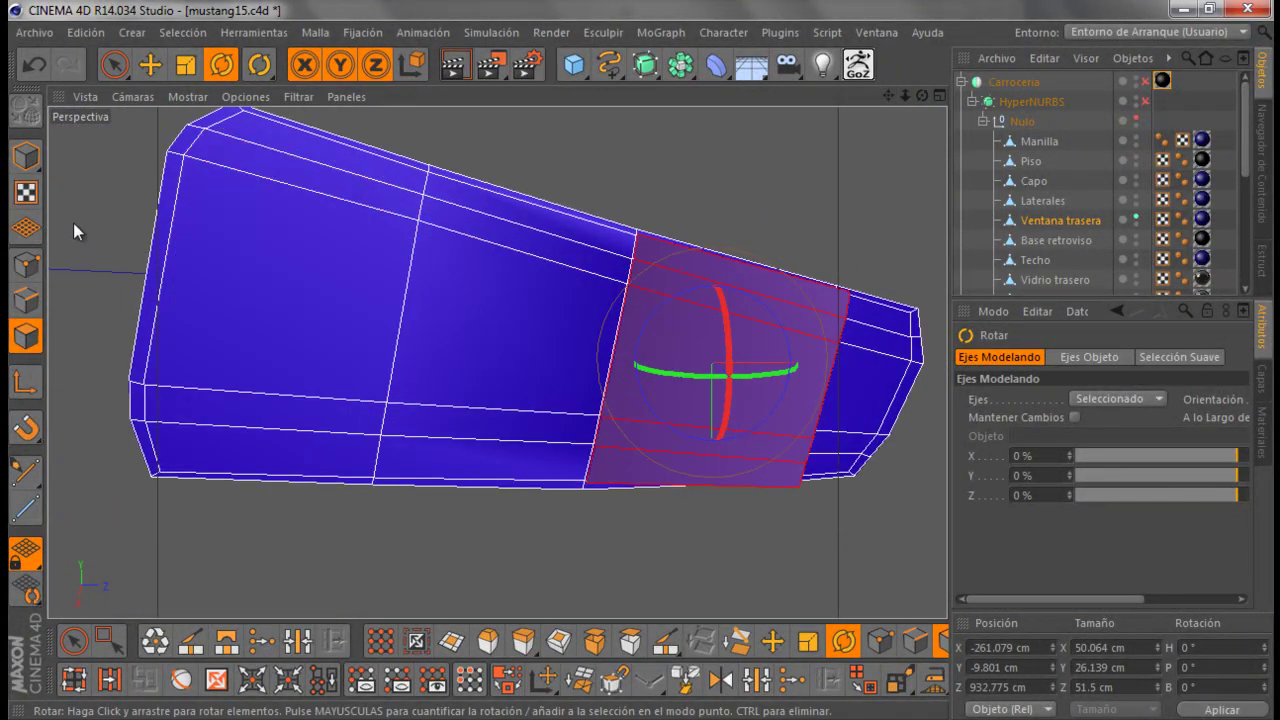
left_click(113, 65)
left_click_drag(491, 223, 447, 457)
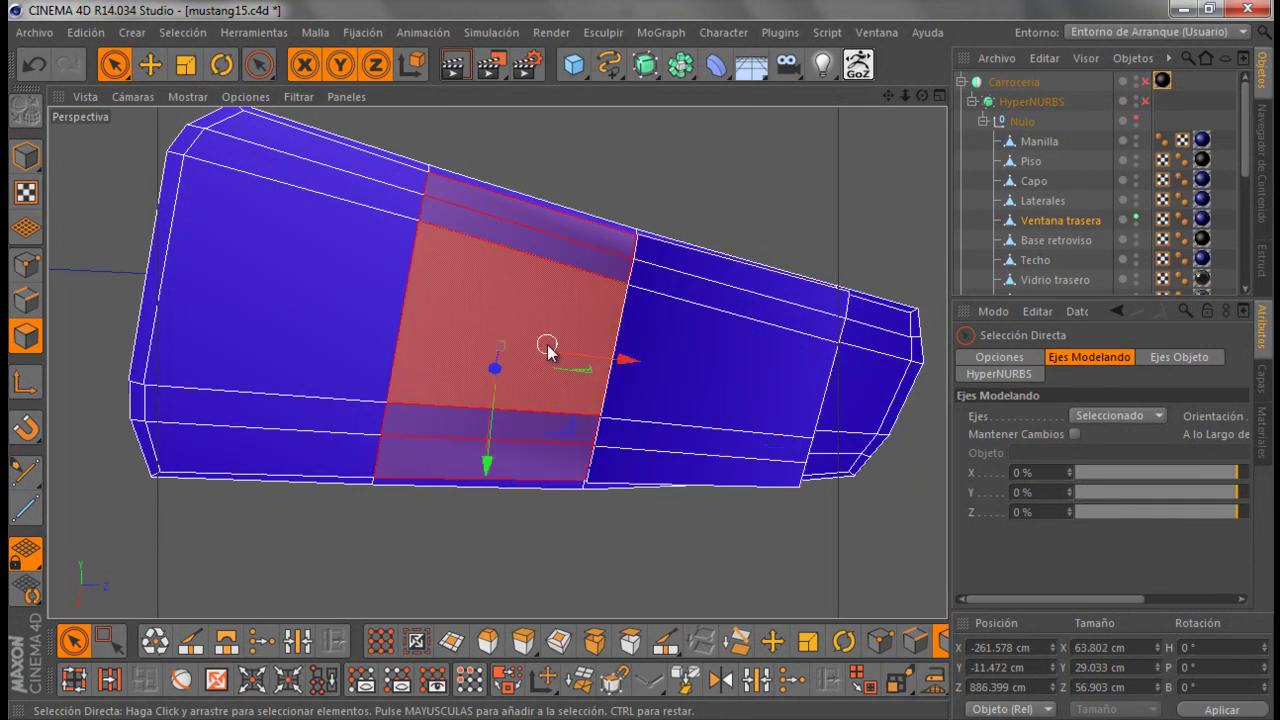
Extrude the neighbouring window face column with Desfase 14.1 cm and apply it
scroll(540, 358, "up", 3)
left_click_drag(922, 96, 876, 193)
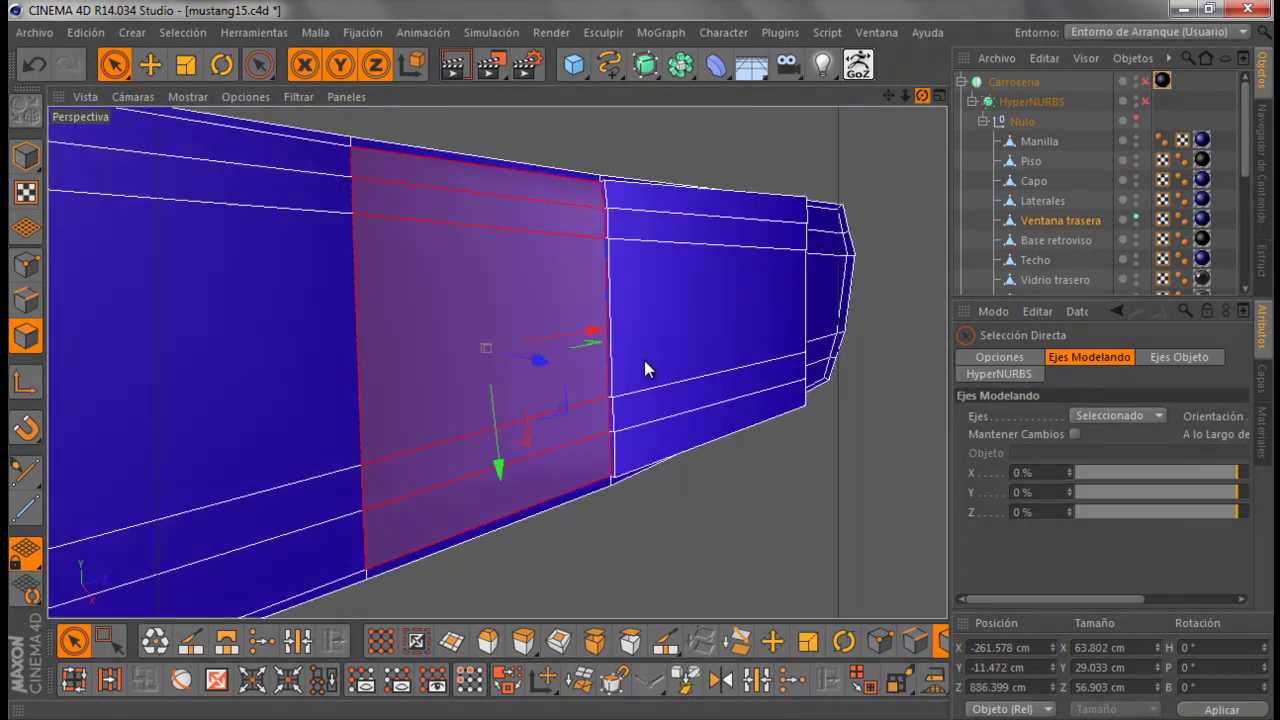
left_click(522, 641)
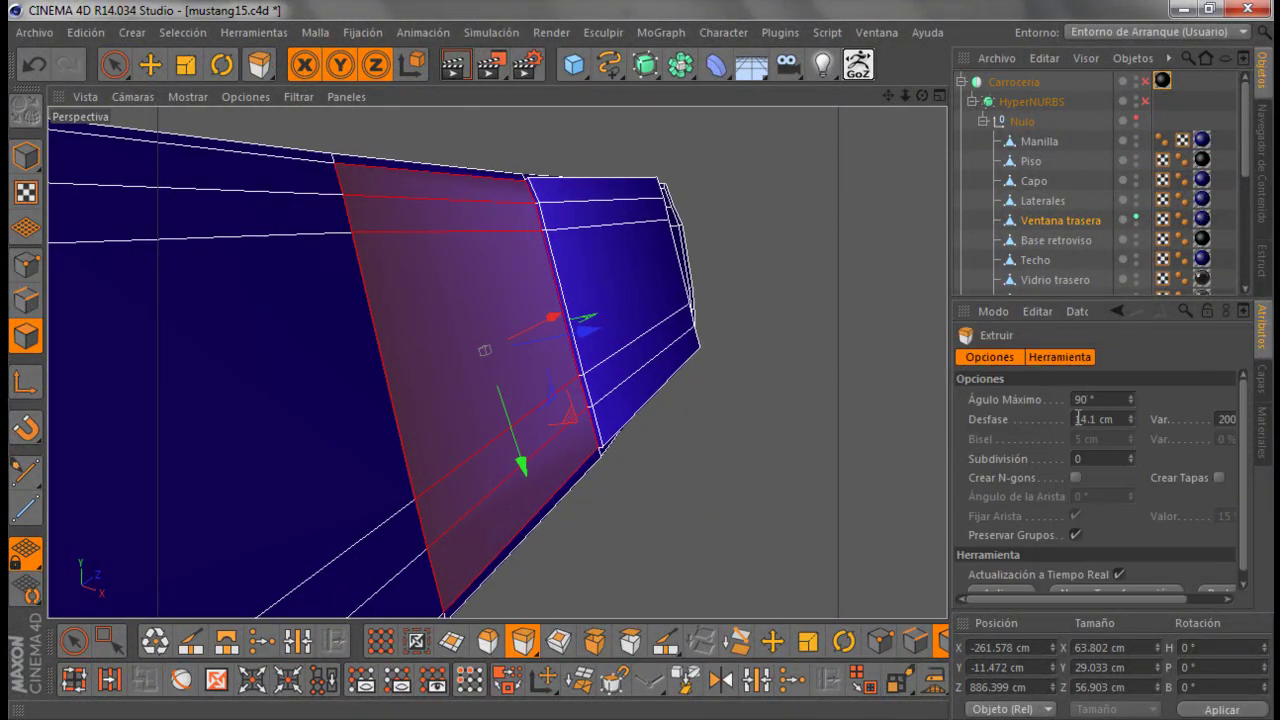
left_click_drag(1247, 510, 1249, 540)
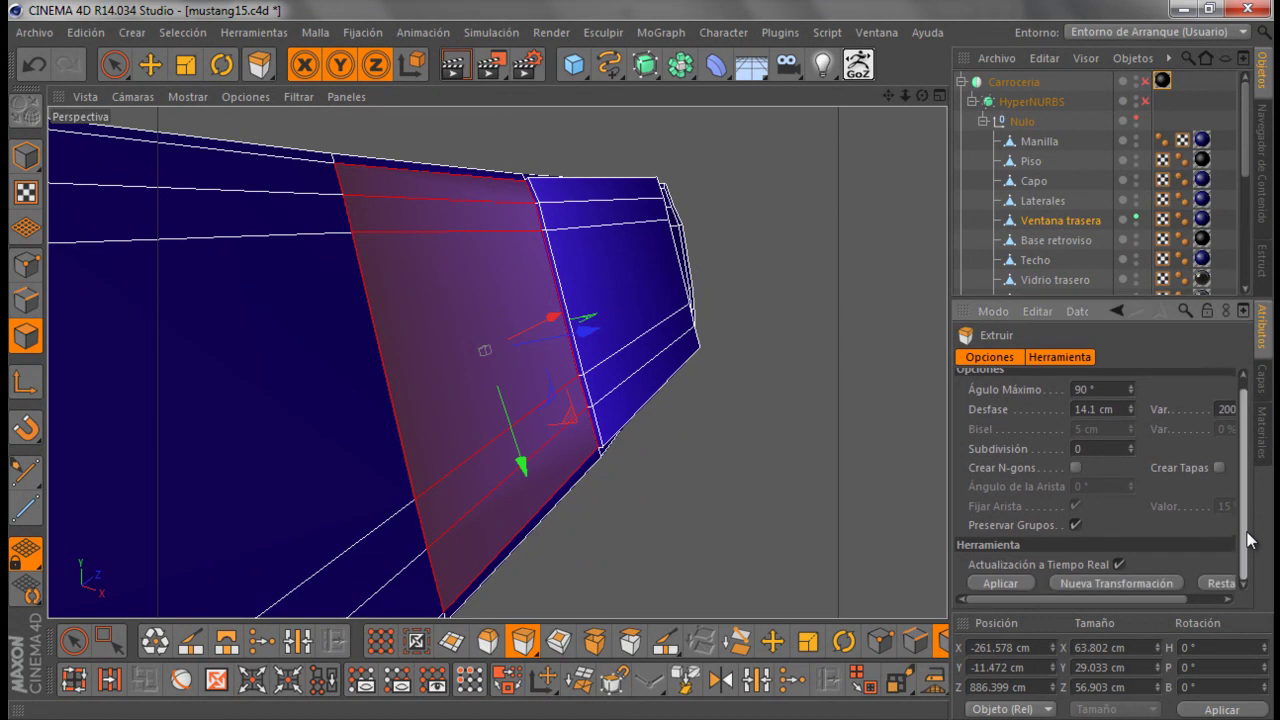
left_click(1006, 583)
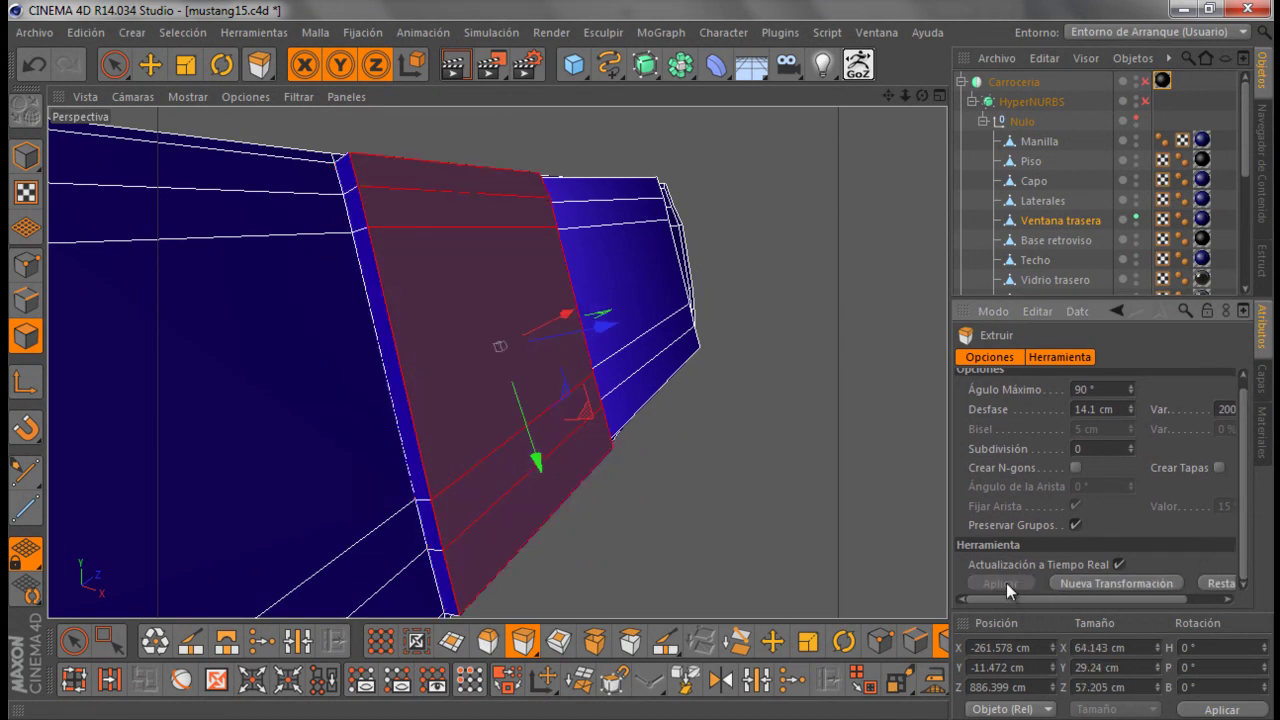
mouse_move(922, 96)
left_mouse_down()
mouse_move(642, 356)
mouse_move(708, 143)
left_mouse_up()
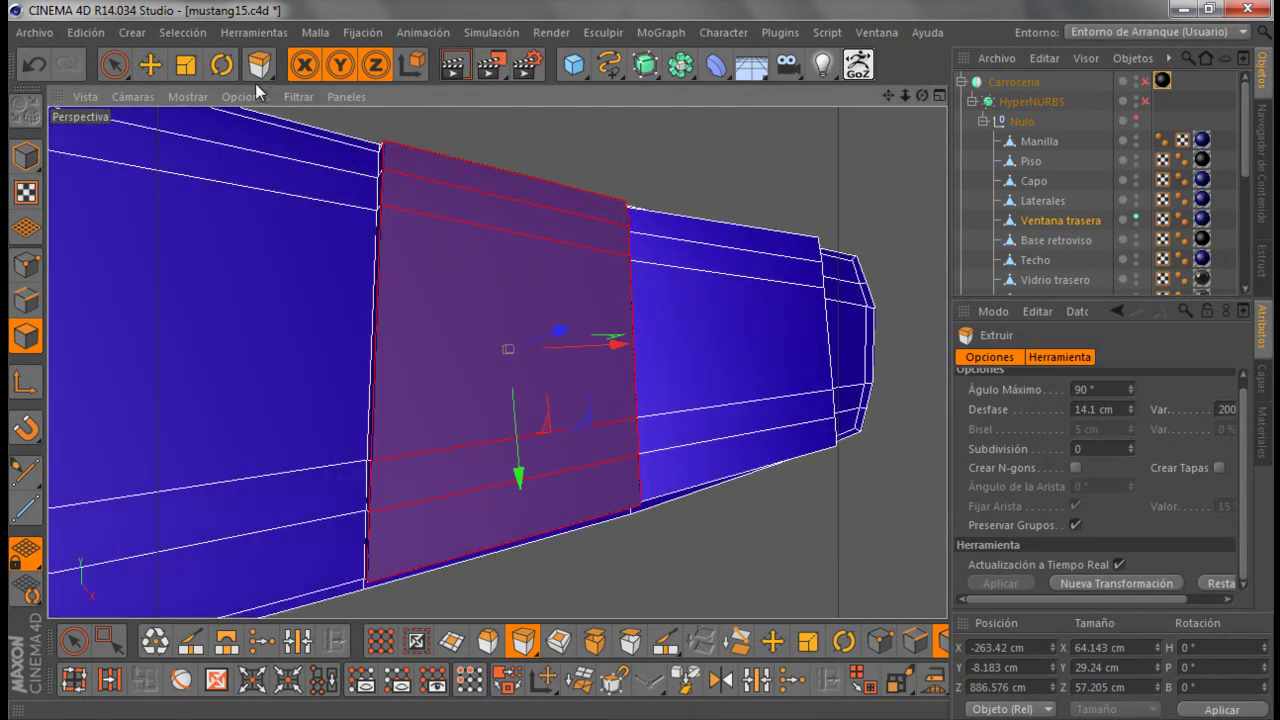
left_click(222, 65)
left_click_drag(922, 97, 641, 360)
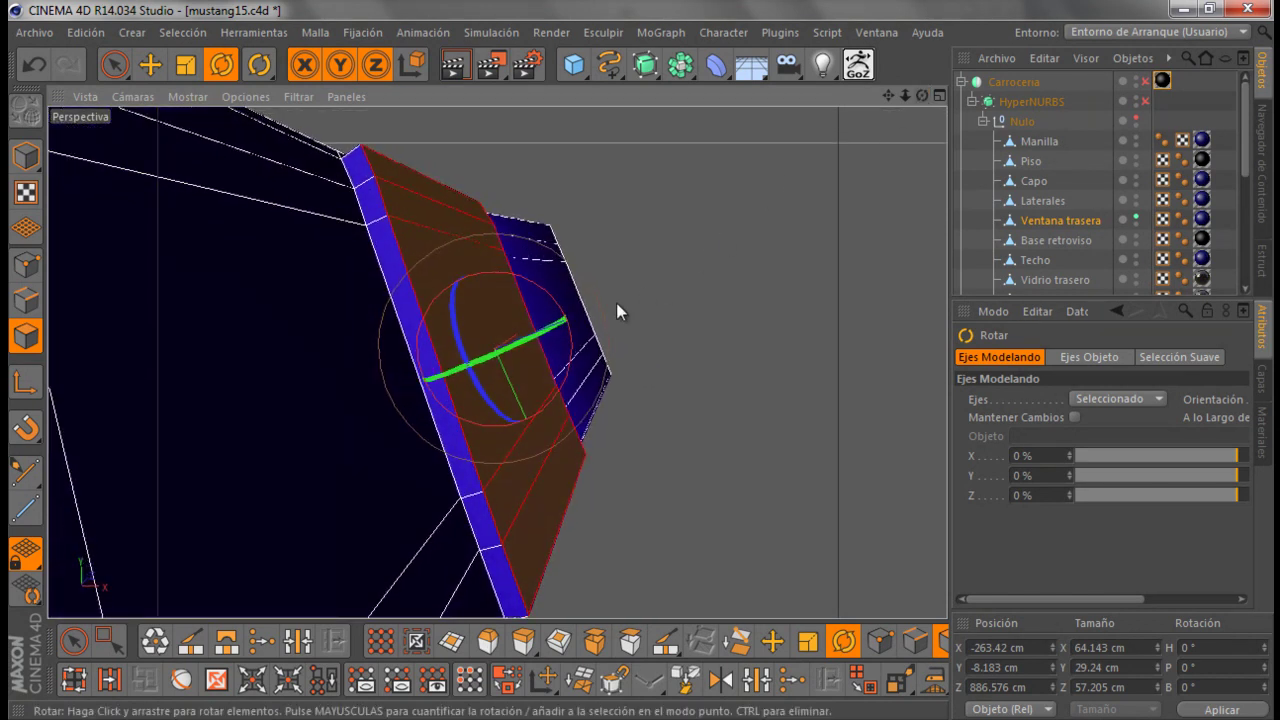
Rotate the window faces to about -0.7° heading and add the adjacent polygon to the selection
left_click_drag(544, 330, 526, 341)
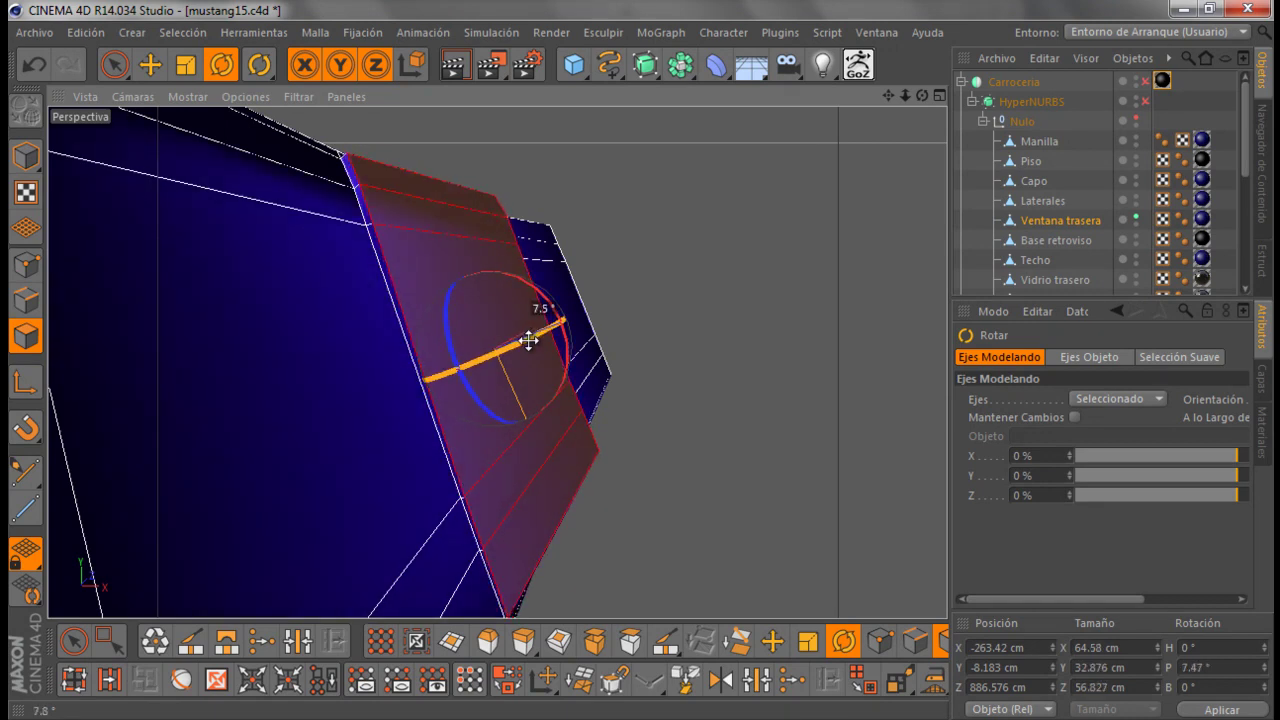
left_click_drag(526, 341, 531, 335)
left_click_drag(921, 95, 643, 369)
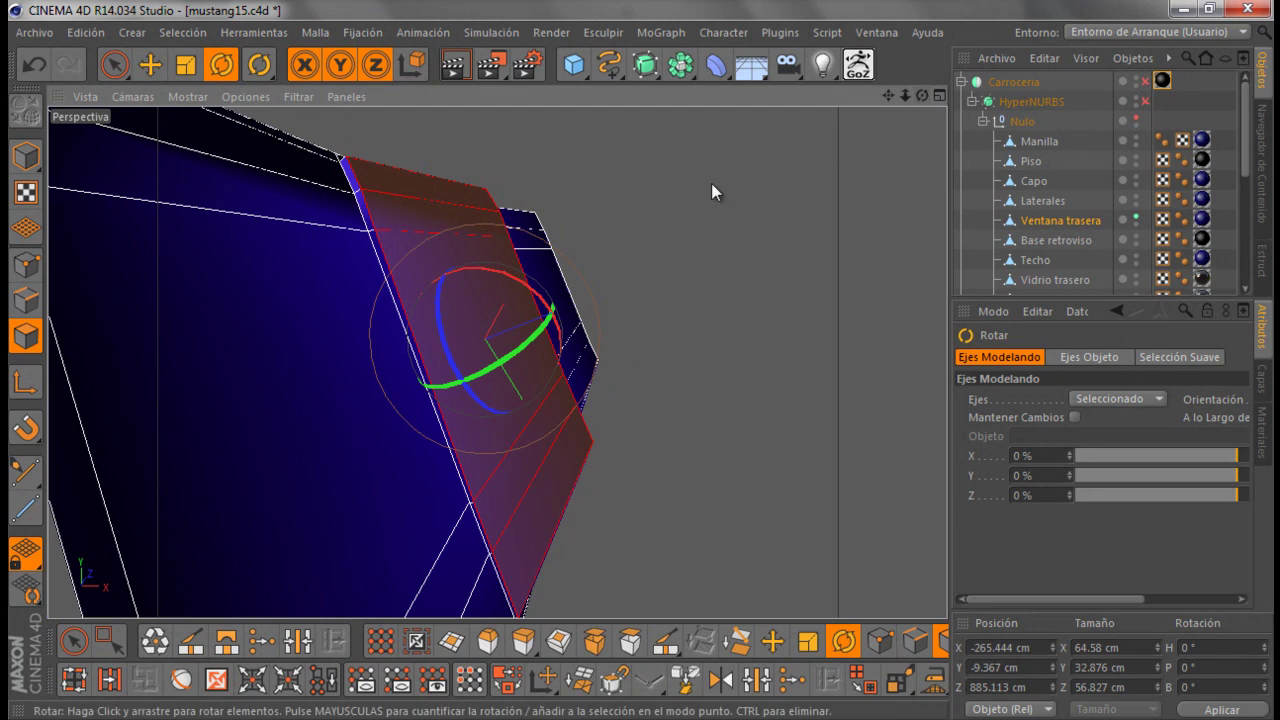
left_click_drag(527, 289, 527, 290)
left_click(531, 290, "shift")
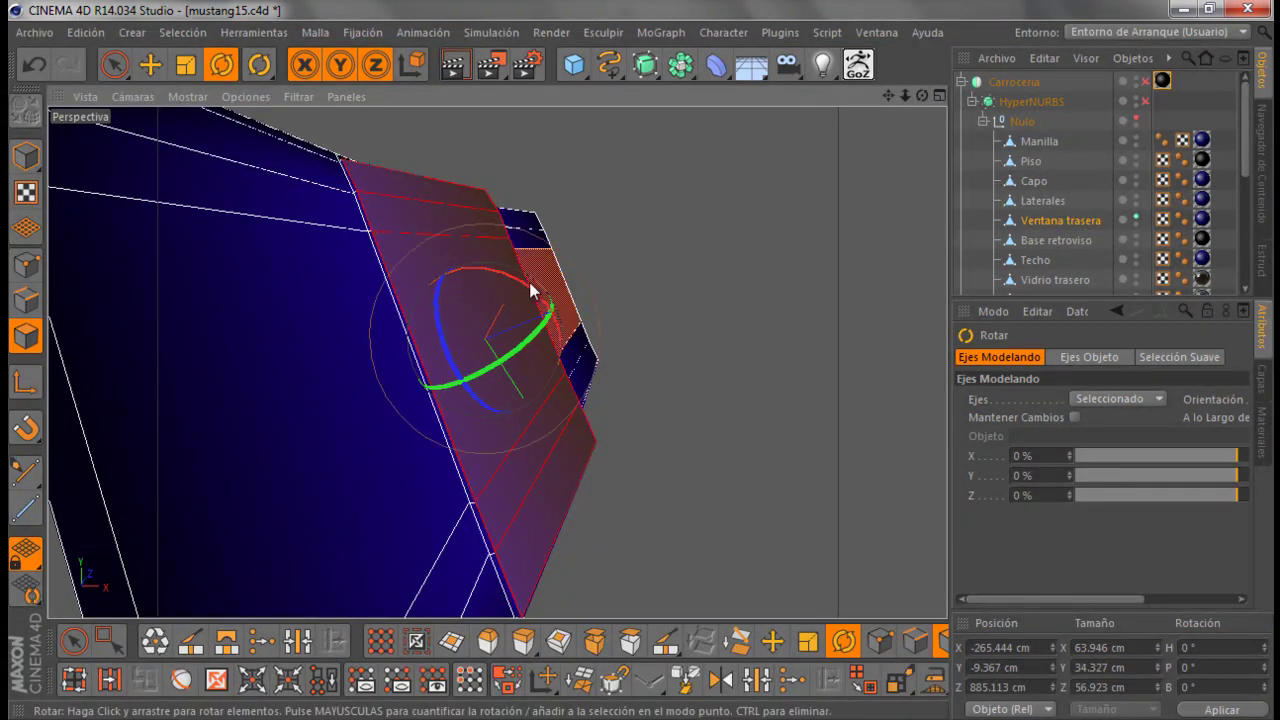
left_click_drag(640, 360, 641, 361, "alt")
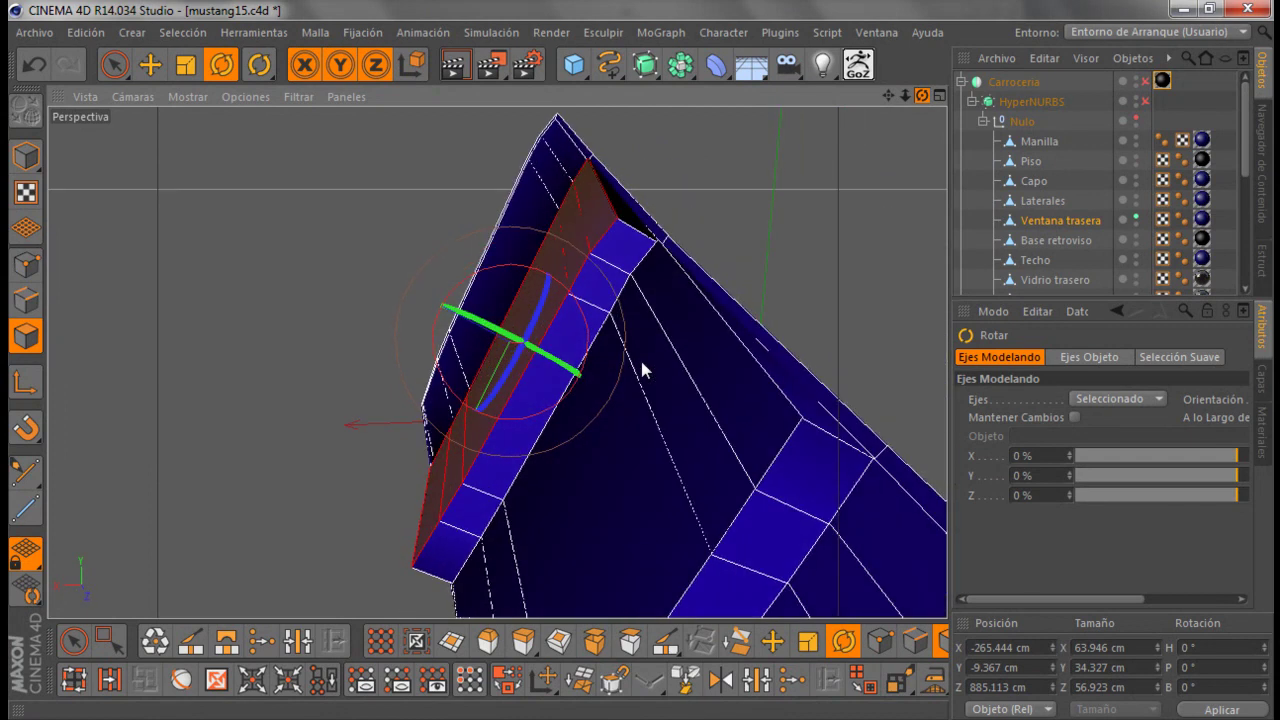
left_click_drag(612, 210, 623, 229, "alt")
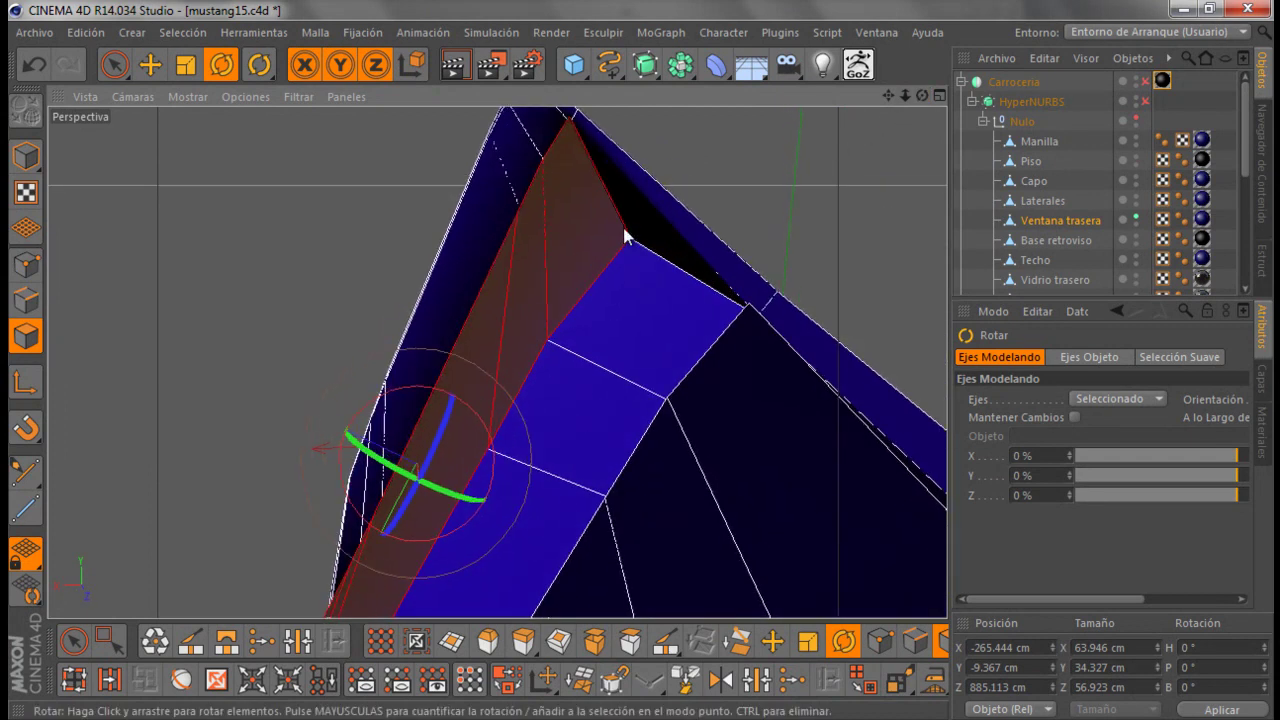
left_click(30, 266)
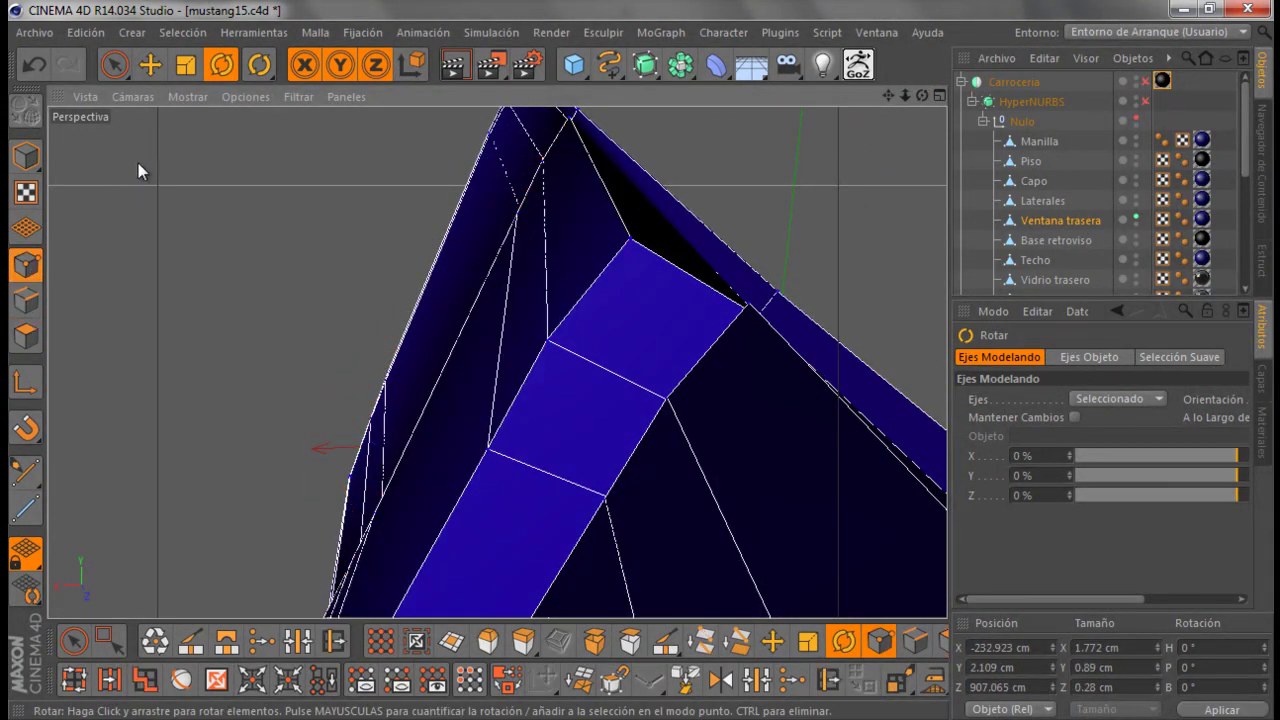
Select the Ventana trasera panel's top corner point and inspect it against the body edge
left_click(117, 68)
left_click(624, 238)
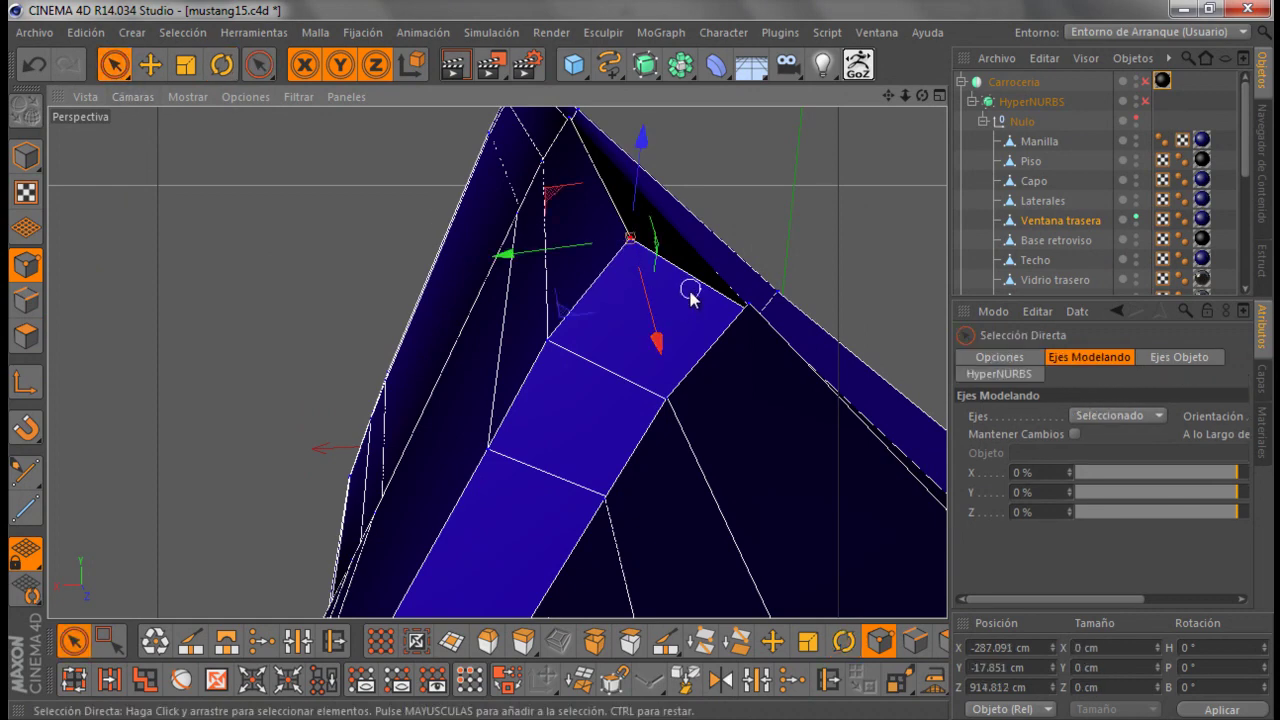
scroll(642, 360, "up", 2)
scroll(642, 360, "up", 2)
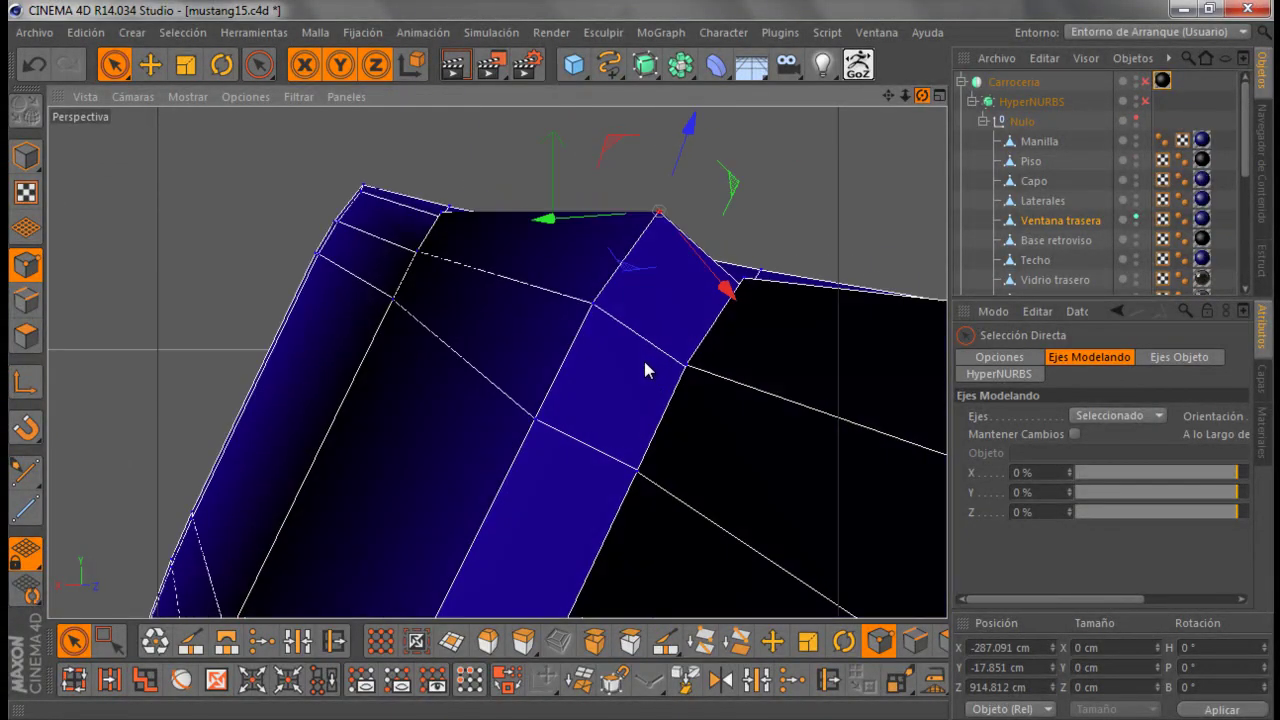
scroll(642, 360, "up", 3)
left_click_drag(641, 362, 645, 366, "alt")
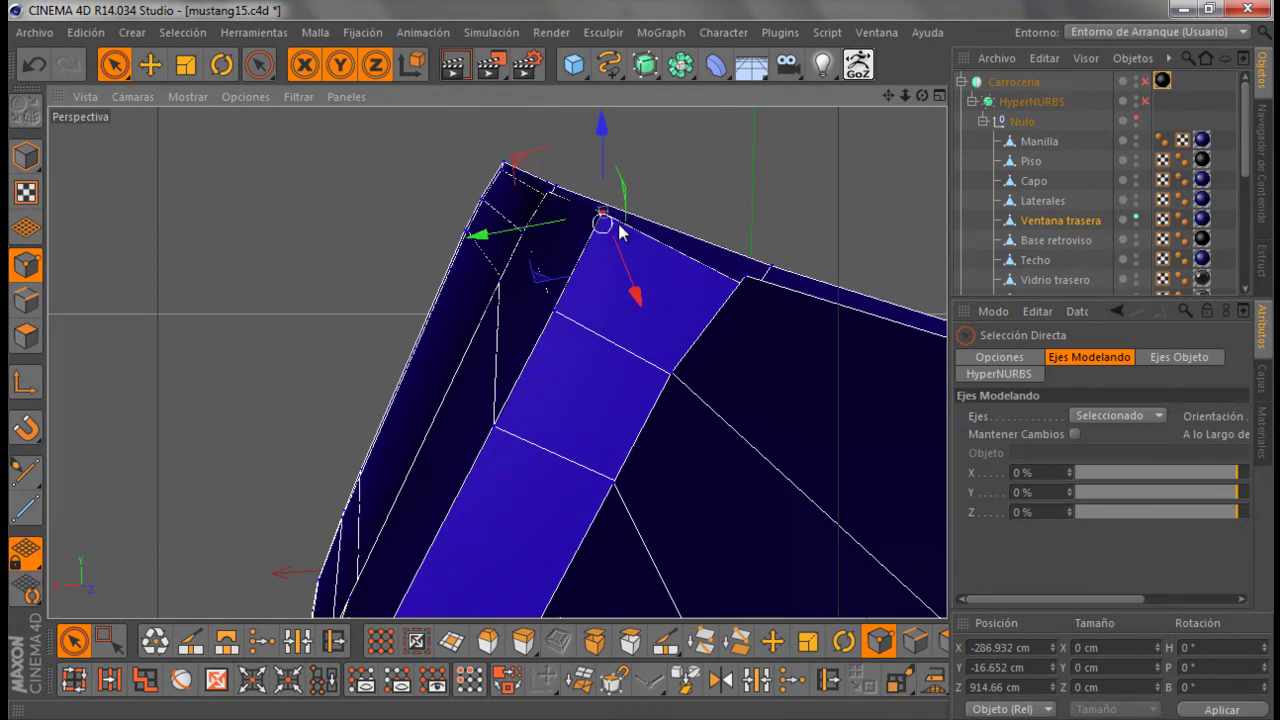
mouse_move(886, 157)
left_mouse_down("alt")
mouse_move(644, 370)
mouse_move(640, 359)
mouse_move(914, 174)
mouse_move(843, 294)
mouse_move(866, 290)
mouse_move(700, 220)
mouse_move(626, 352)
left_mouse_up("alt")
scroll(866, 290, "down", 3)
scroll(686, 220, "up", 3)
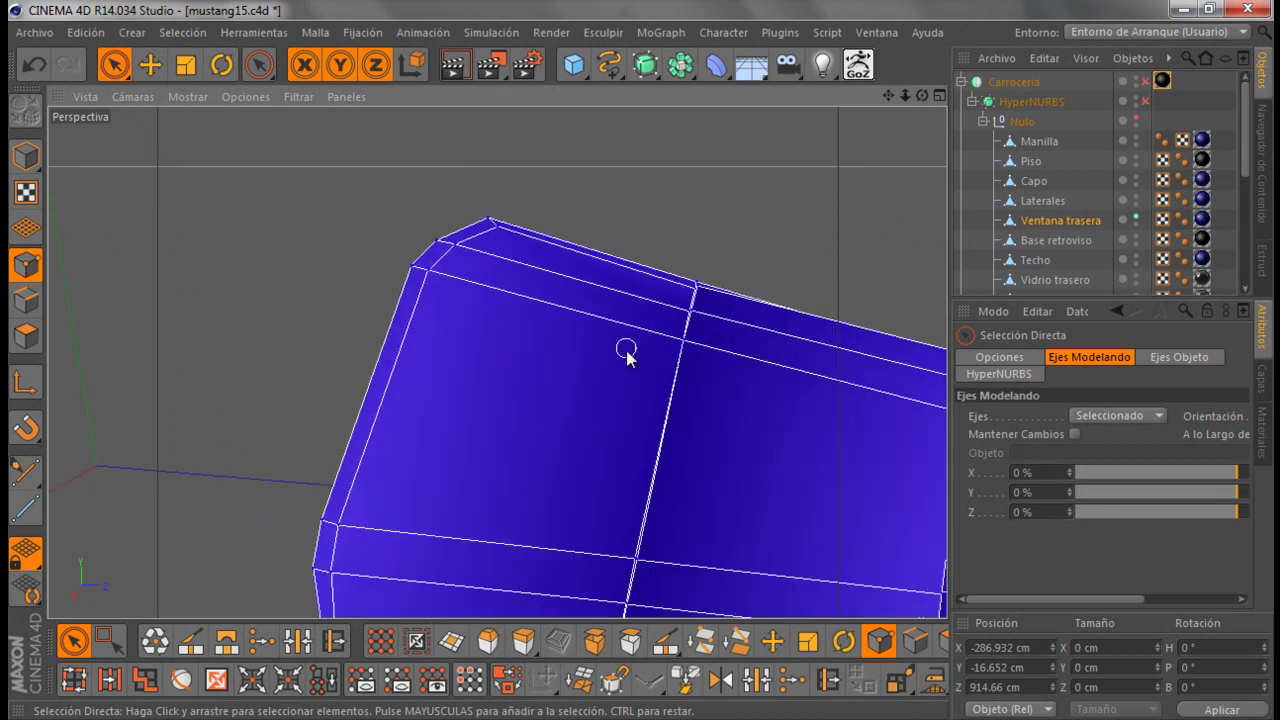
left_click_drag(630, 258, 566, 356, "alt")
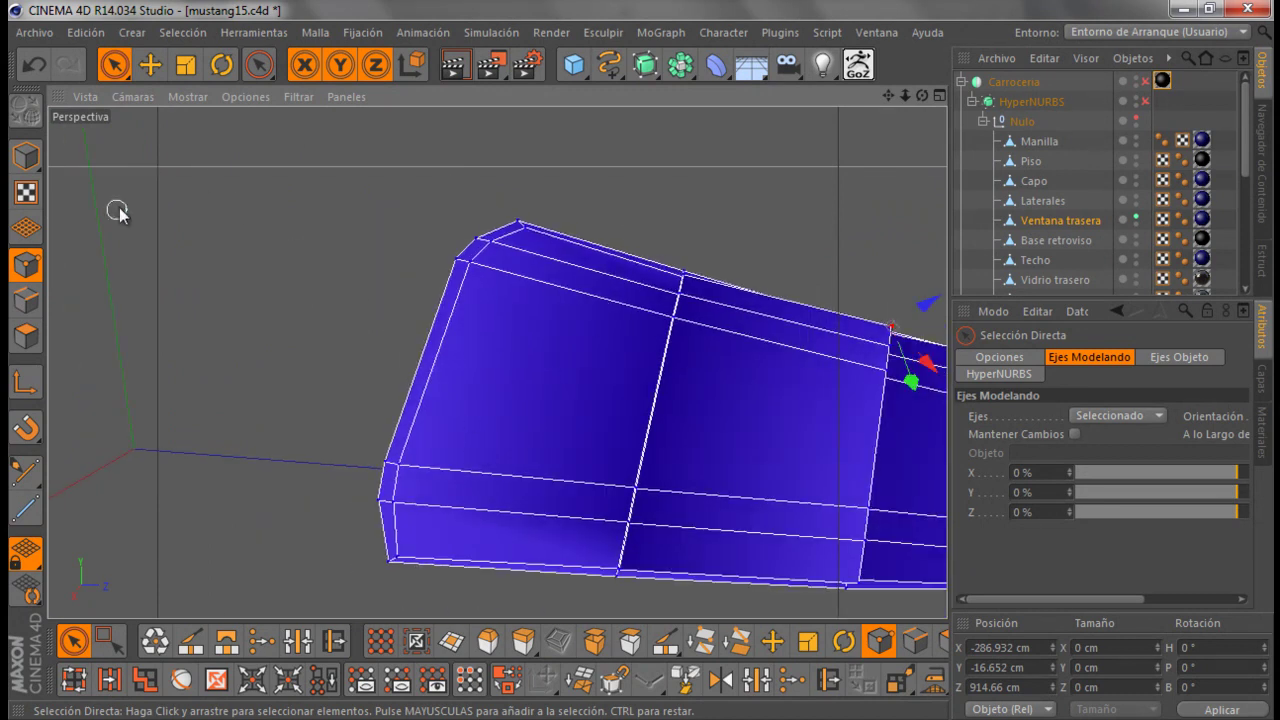
Extrude the panel's front face polygons with a 14.1 cm offset
left_click(26, 336)
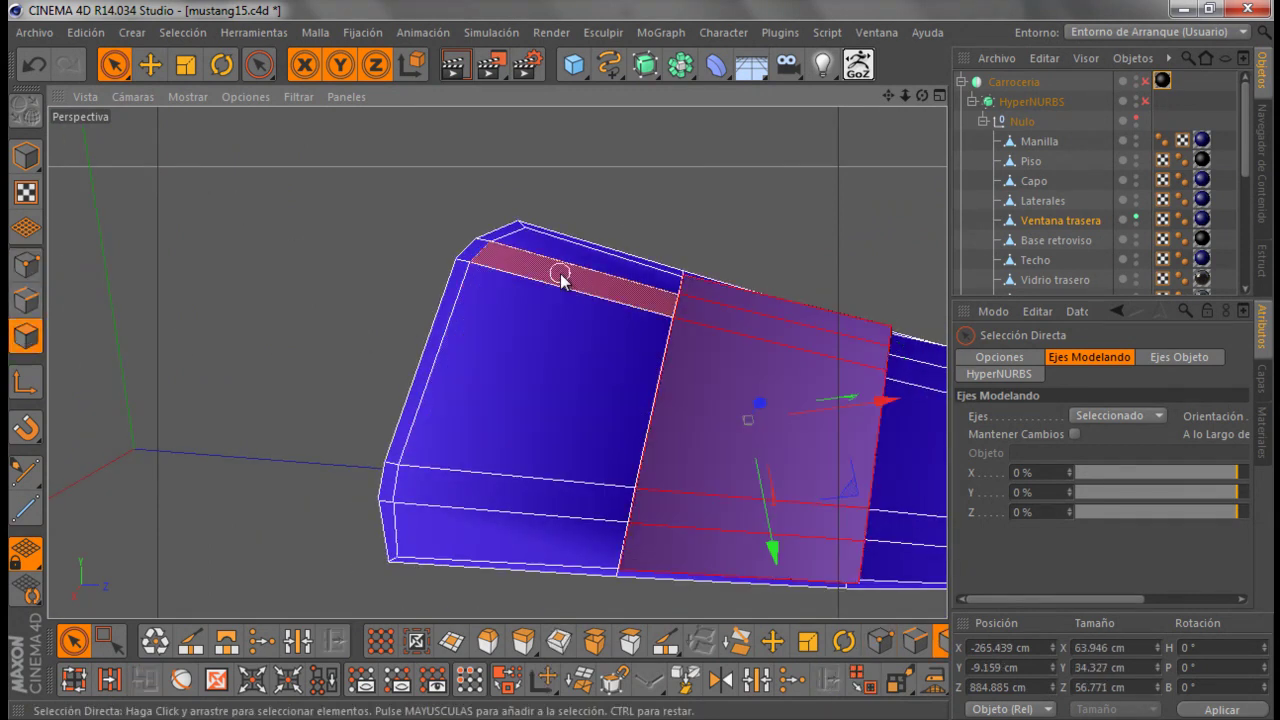
left_click_drag(565, 272, 586, 457)
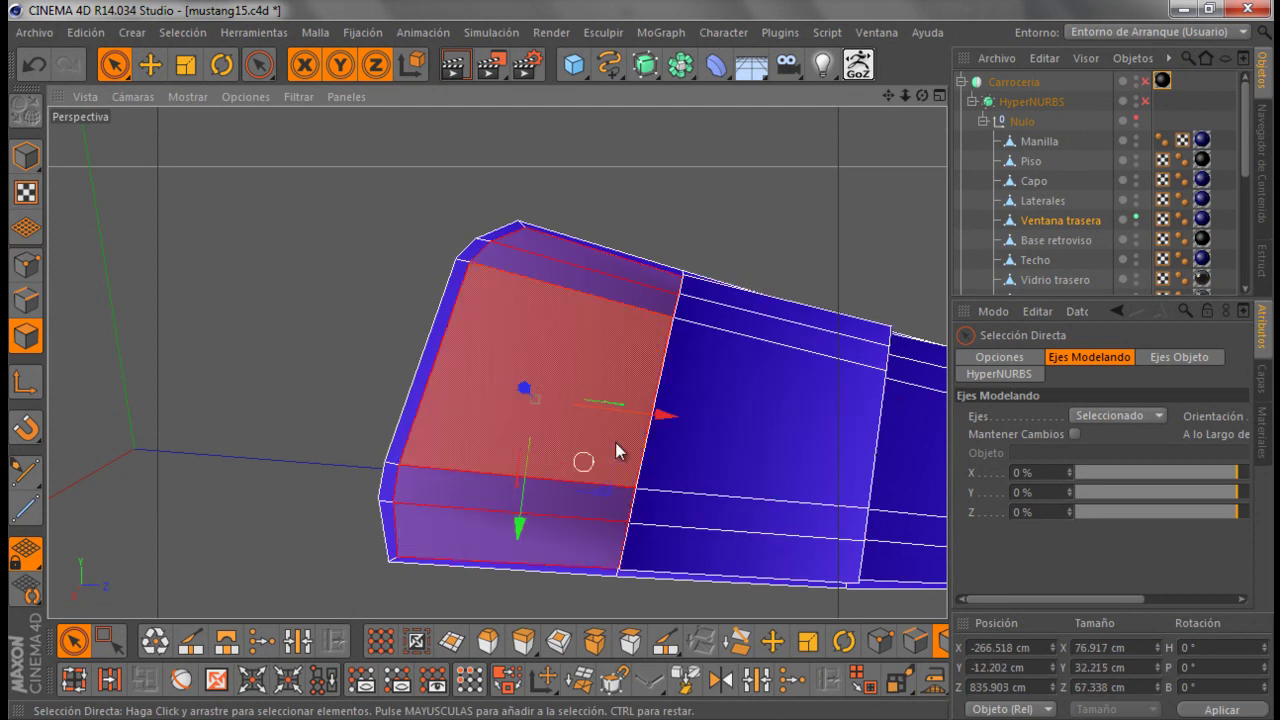
left_click_drag(920, 97, 640, 370)
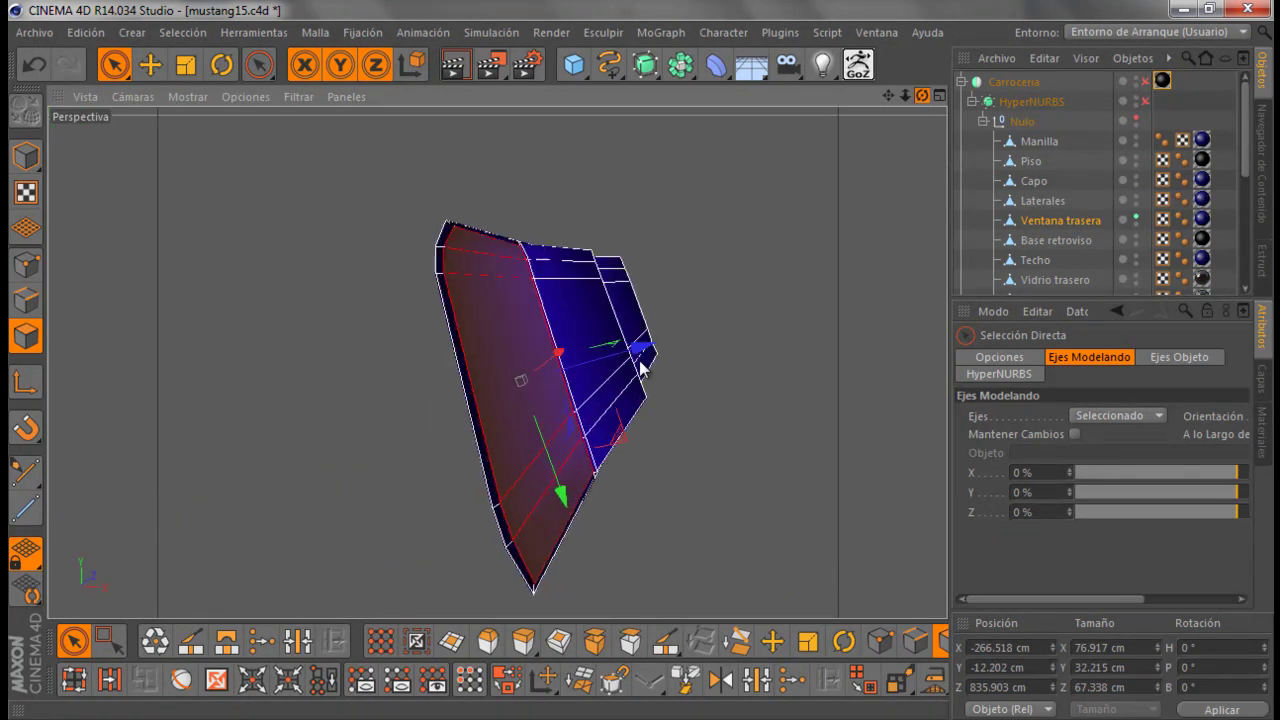
left_click(522, 641)
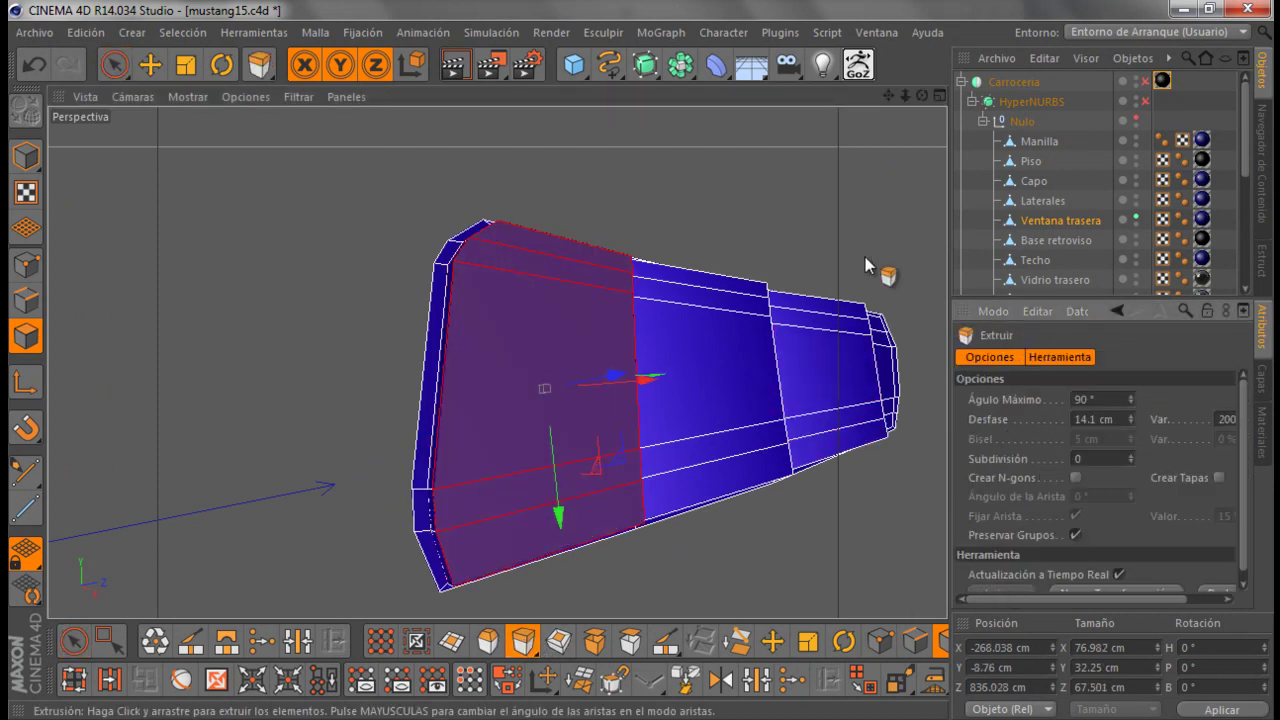
left_click_drag(920, 97, 645, 370)
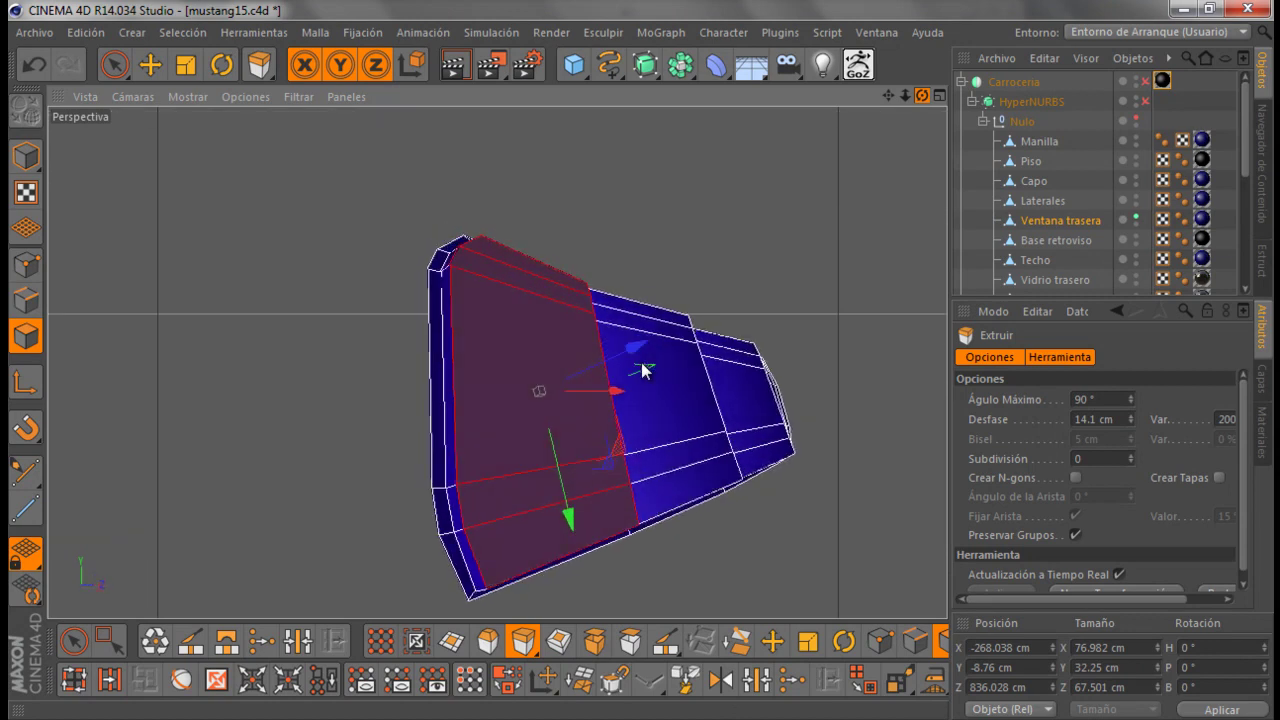
left_click_drag(643, 370, 844, 138, "alt")
Rotate the extruded faces about -1.9° in heading to follow the body's slope
left_click(215, 67)
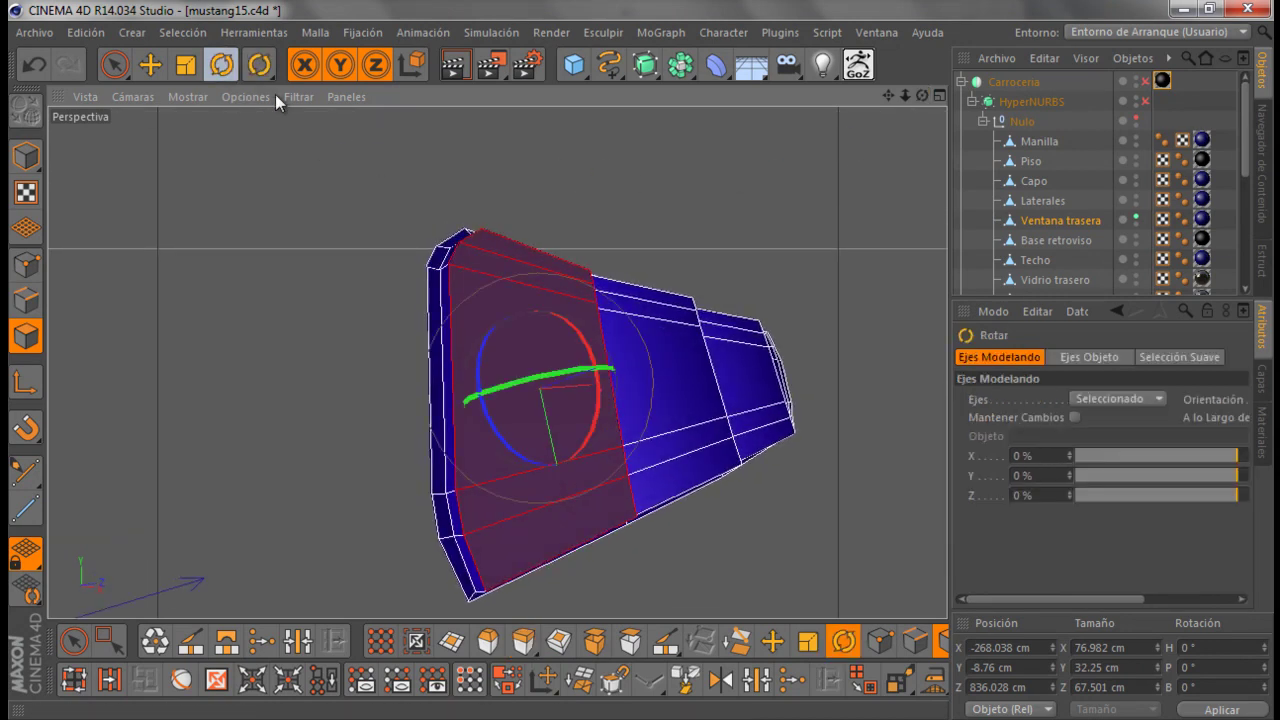
mouse_move(921, 96)
left_mouse_down()
mouse_move(646, 360)
mouse_move(854, 146)
mouse_move(508, 400)
left_mouse_up()
scroll(535, 378, "up", 3)
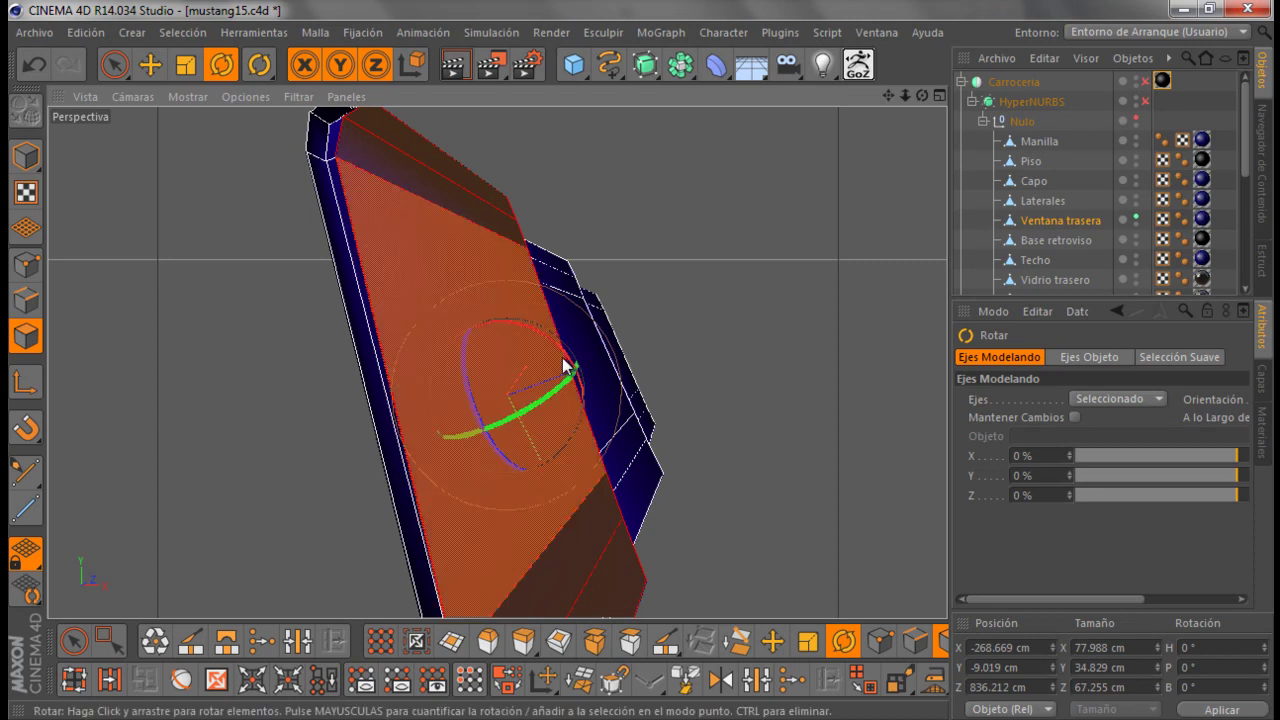
left_click_drag(563, 352, 539, 455)
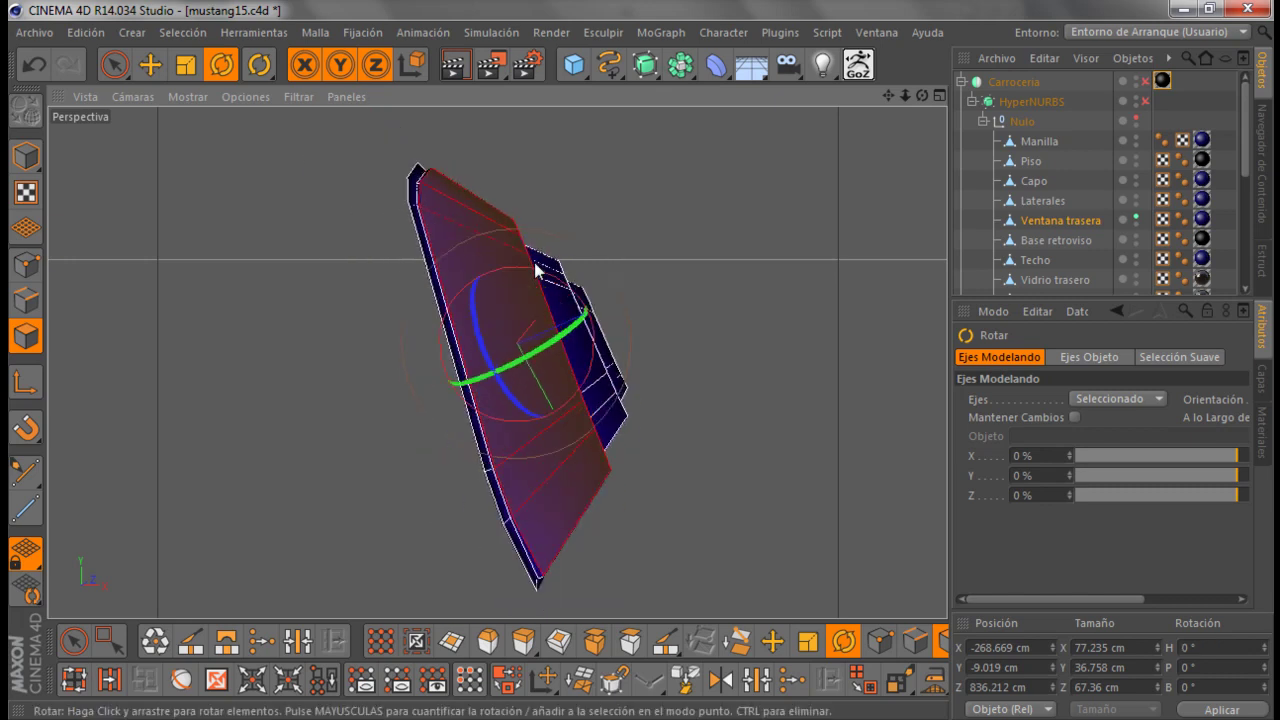
left_click_drag(922, 96, 640, 356)
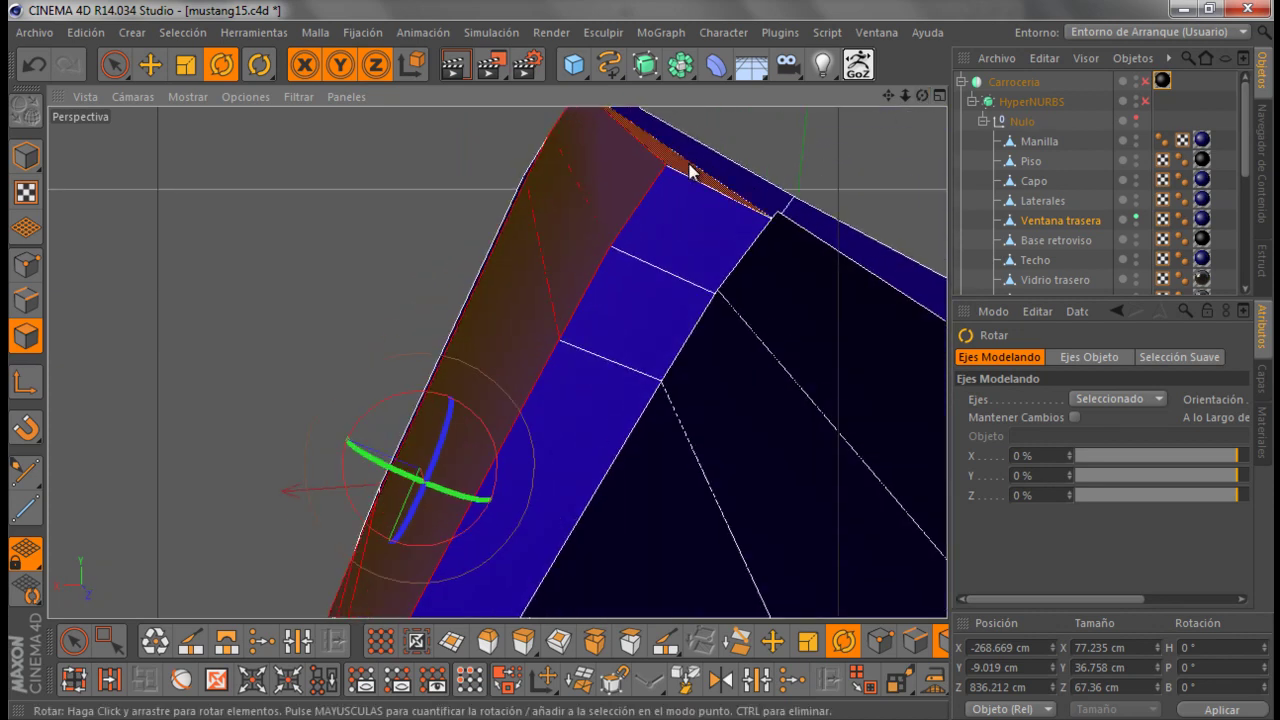
left_click_drag(697, 170, 434, 149, "alt")
left_click(115, 66)
Move the panel's top corner point about 0.379 cm to close it against the body, then check the shape
left_click(26, 264)
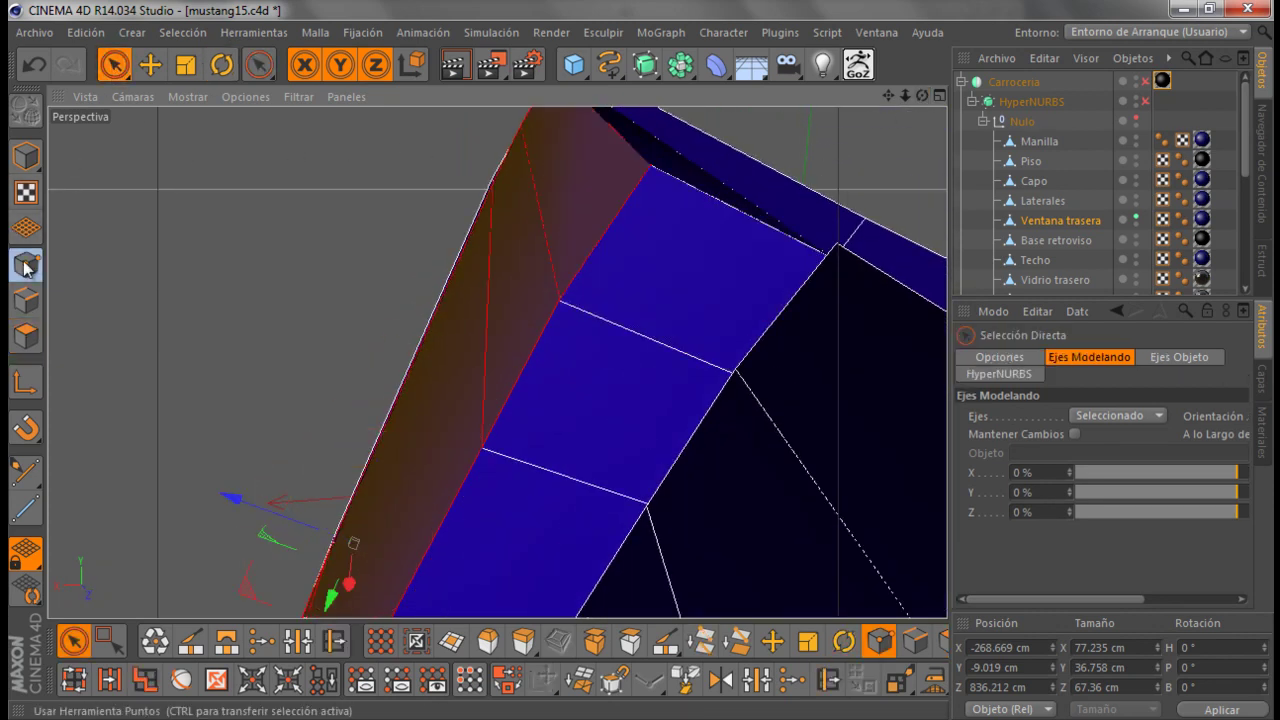
left_click_drag(527, 193, 516, 197)
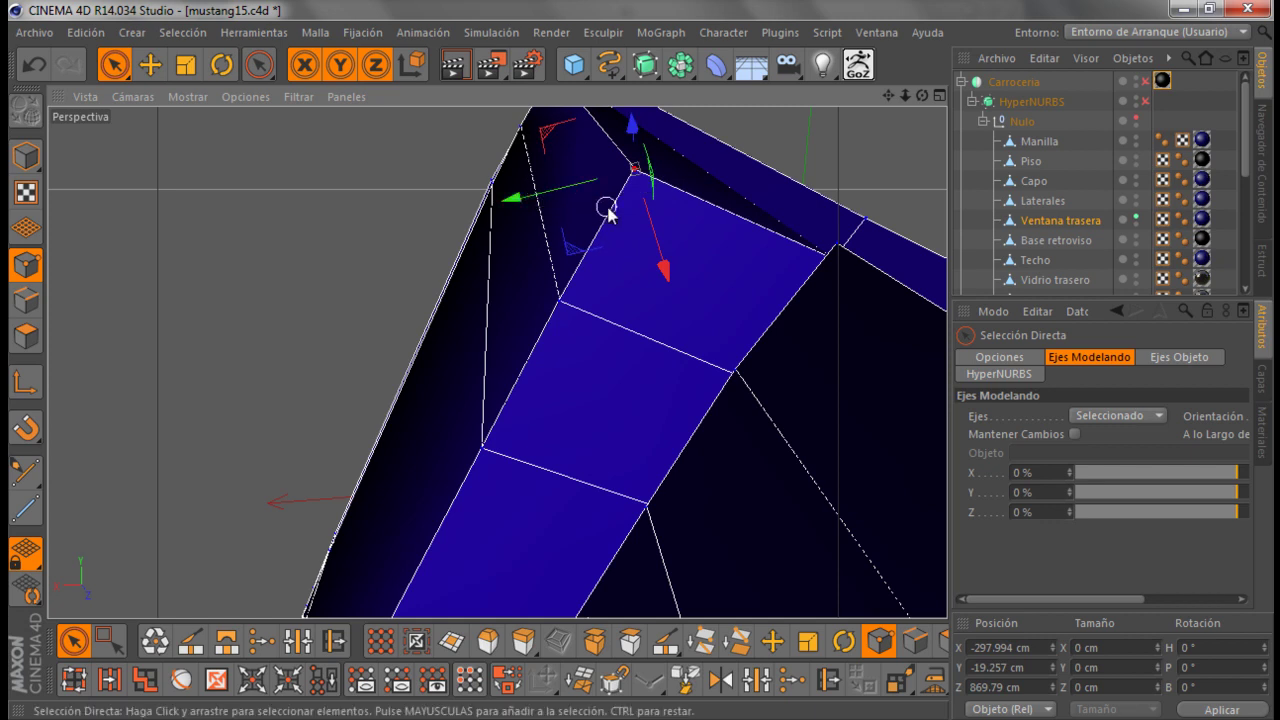
left_click_drag(608, 209, 752, 181, "alt")
left_click_drag(921, 95, 646, 363)
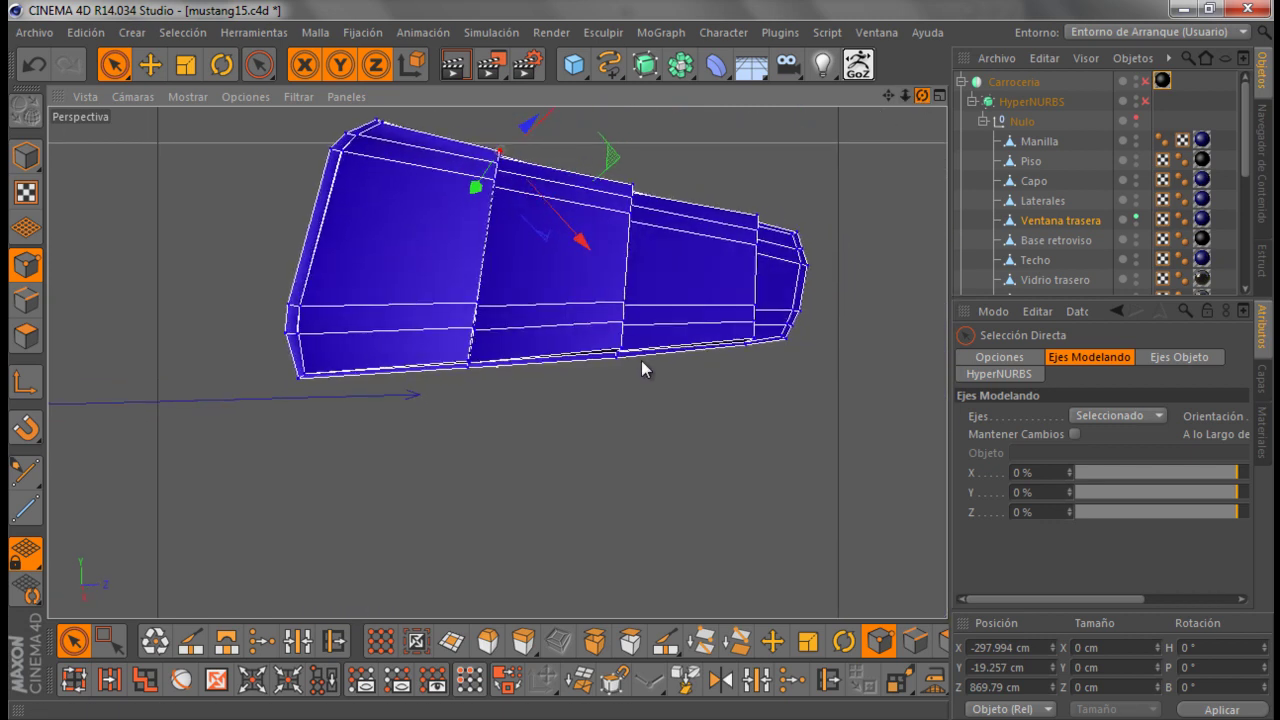
scroll(517, 268, "up", 3)
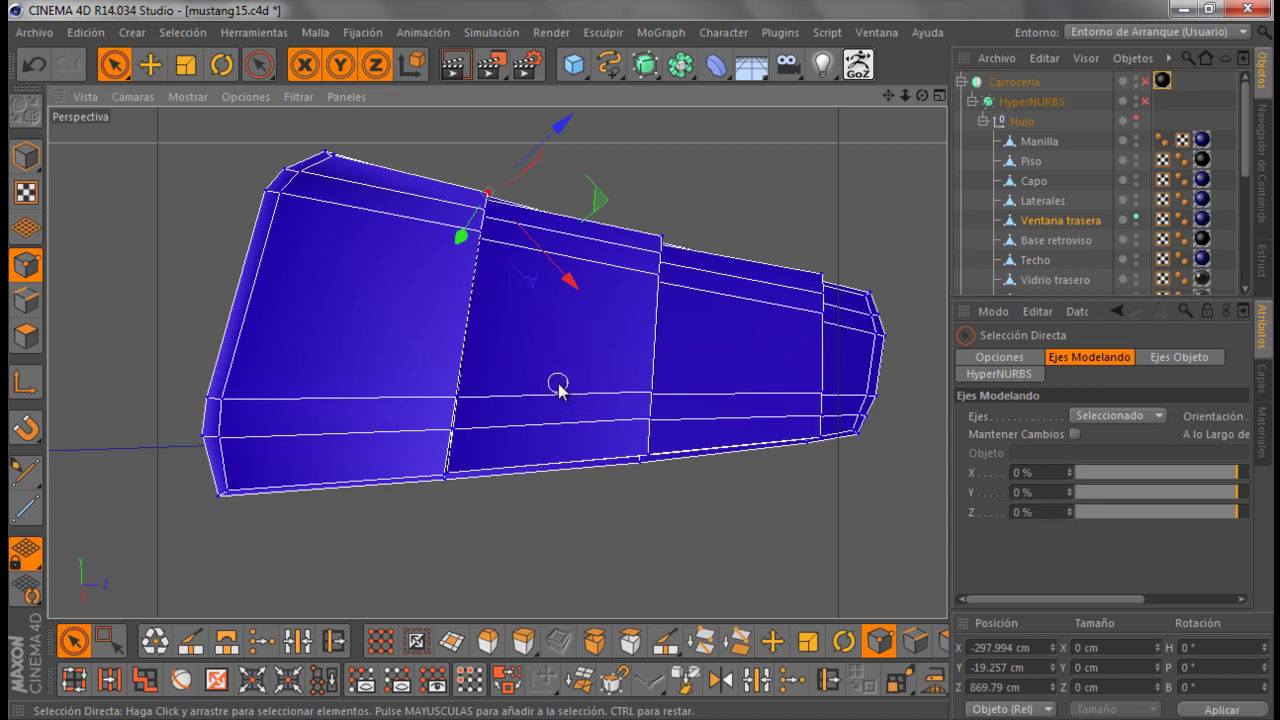
mouse_move(921, 96)
left_mouse_down()
mouse_move(643, 367)
mouse_move(673, 240)
left_mouse_up()
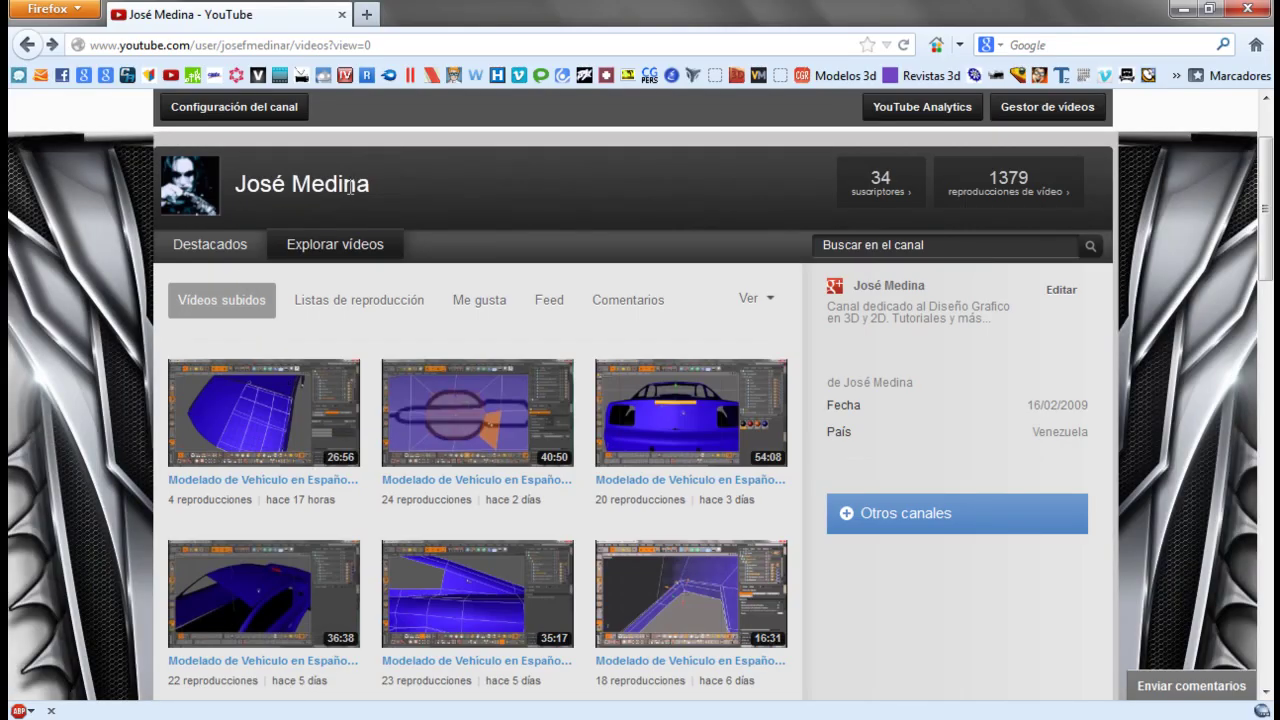
Open the channel's '34 suscriptores' list and scroll through the subscriber cards
left_click(870, 190)
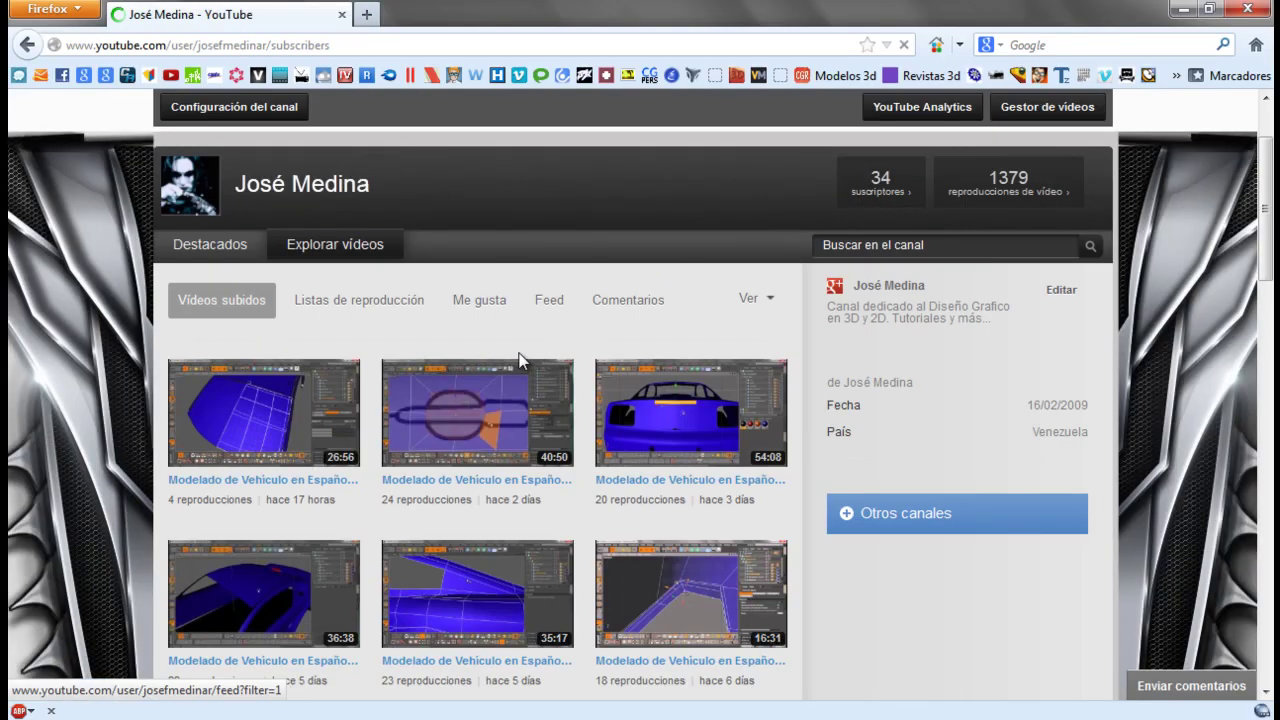
scroll(373, 560, "down", 1)
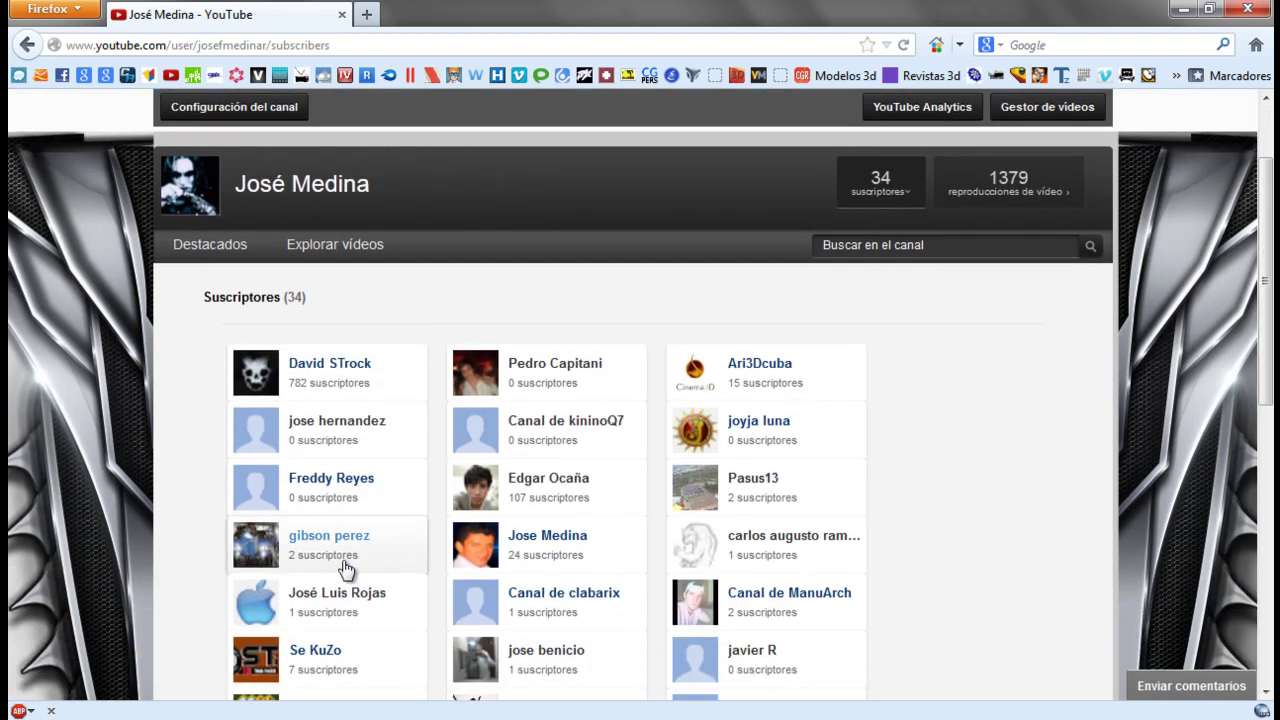
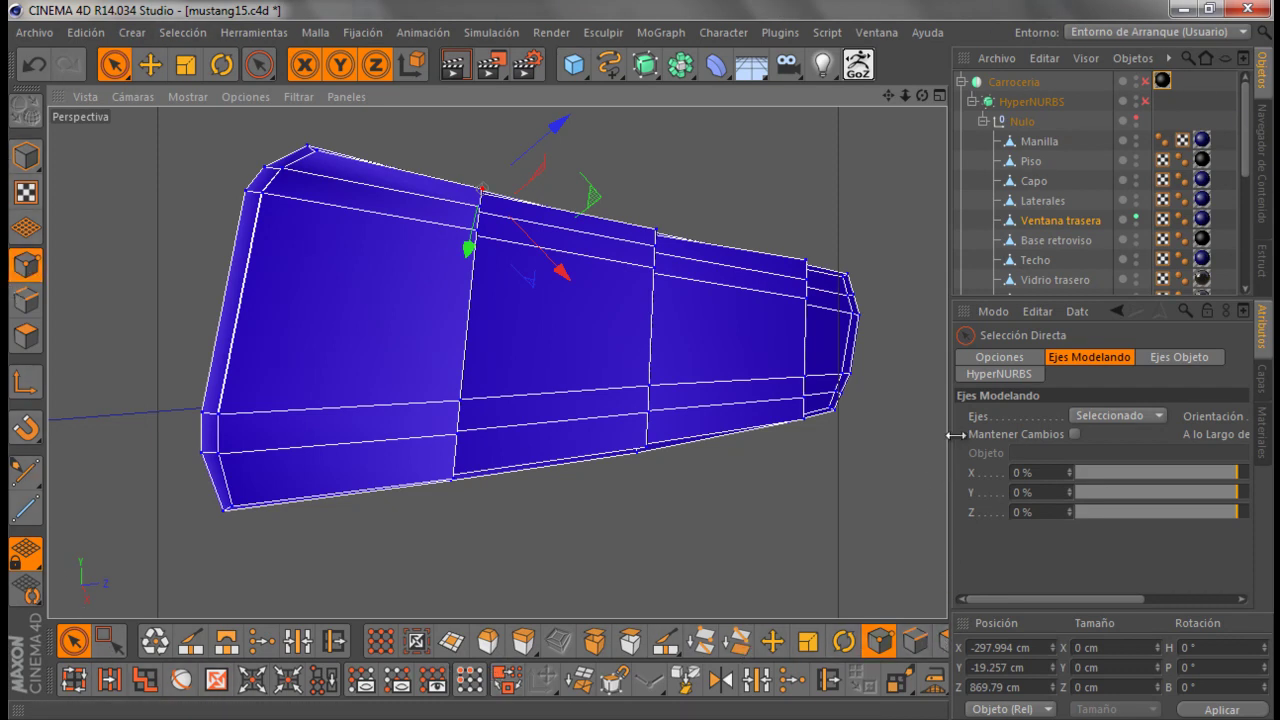
Widen the viewport and reframe the view on the Ventana trasera mesh
left_click_drag(956, 434, 982, 434)
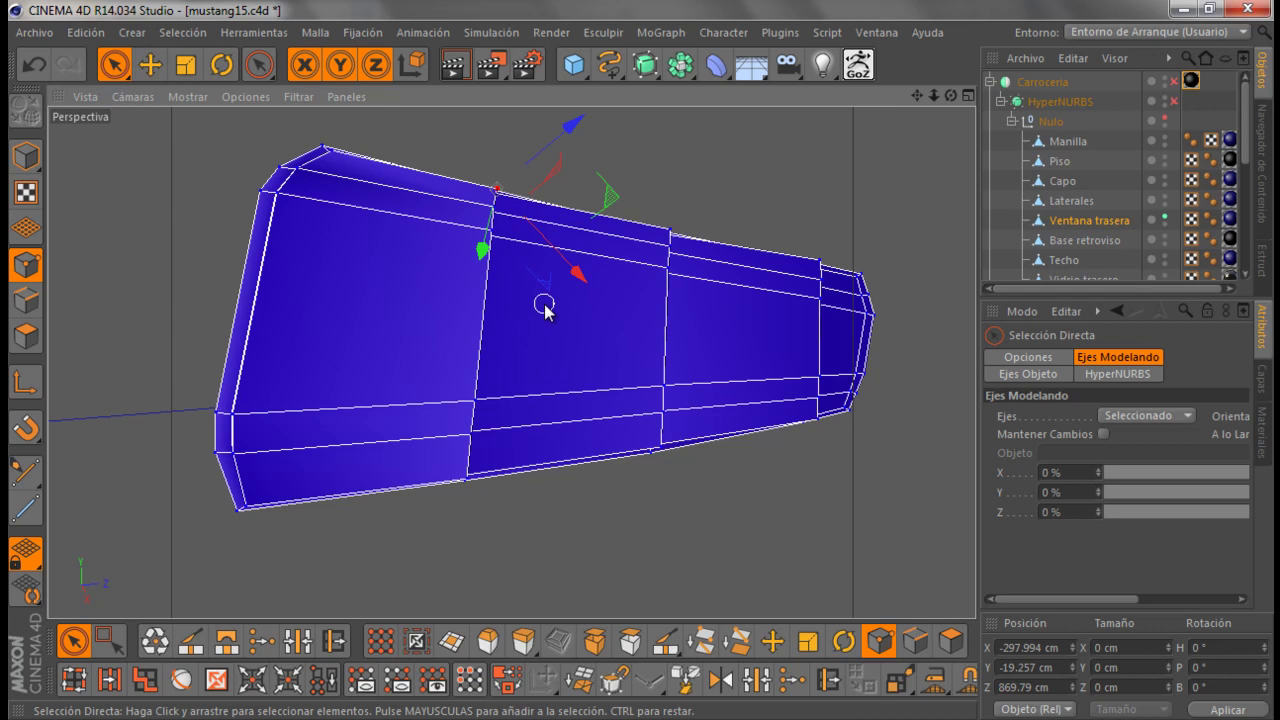
left_click_drag(541, 310, 534, 342)
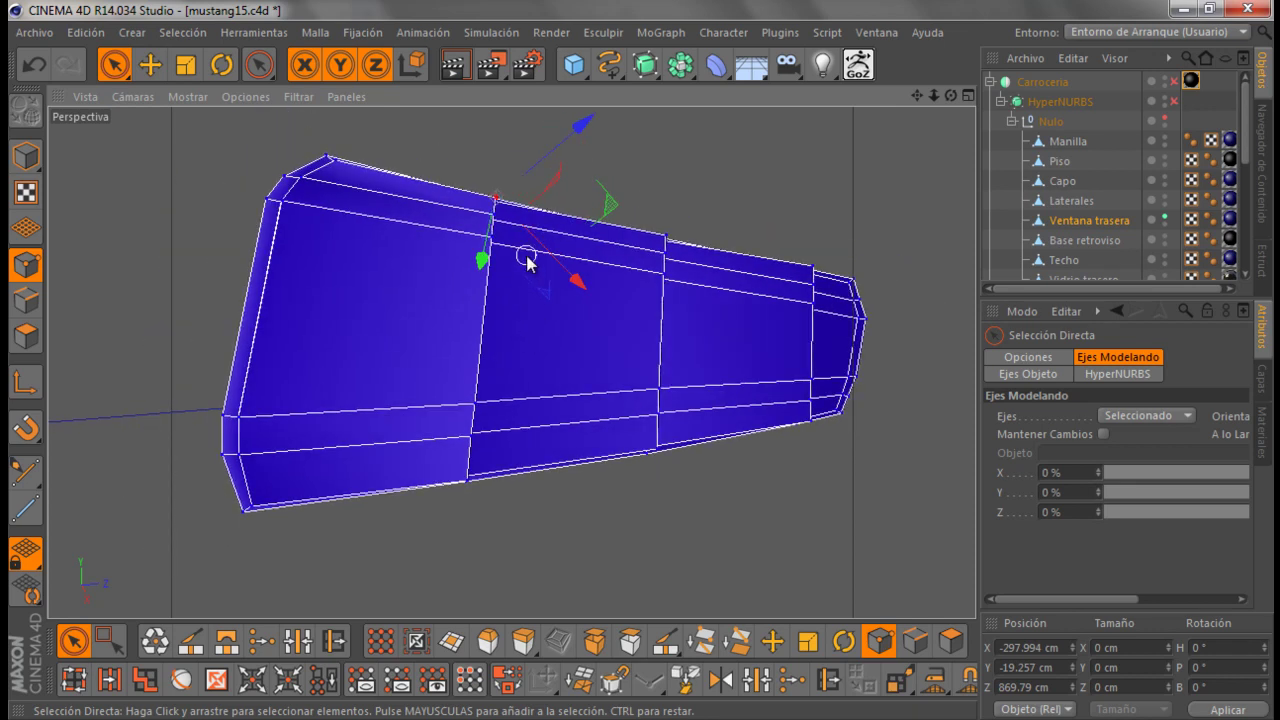
scroll(527, 262, "up", 2)
scroll(521, 280, "down", 1)
scroll(522, 288, "down", 1)
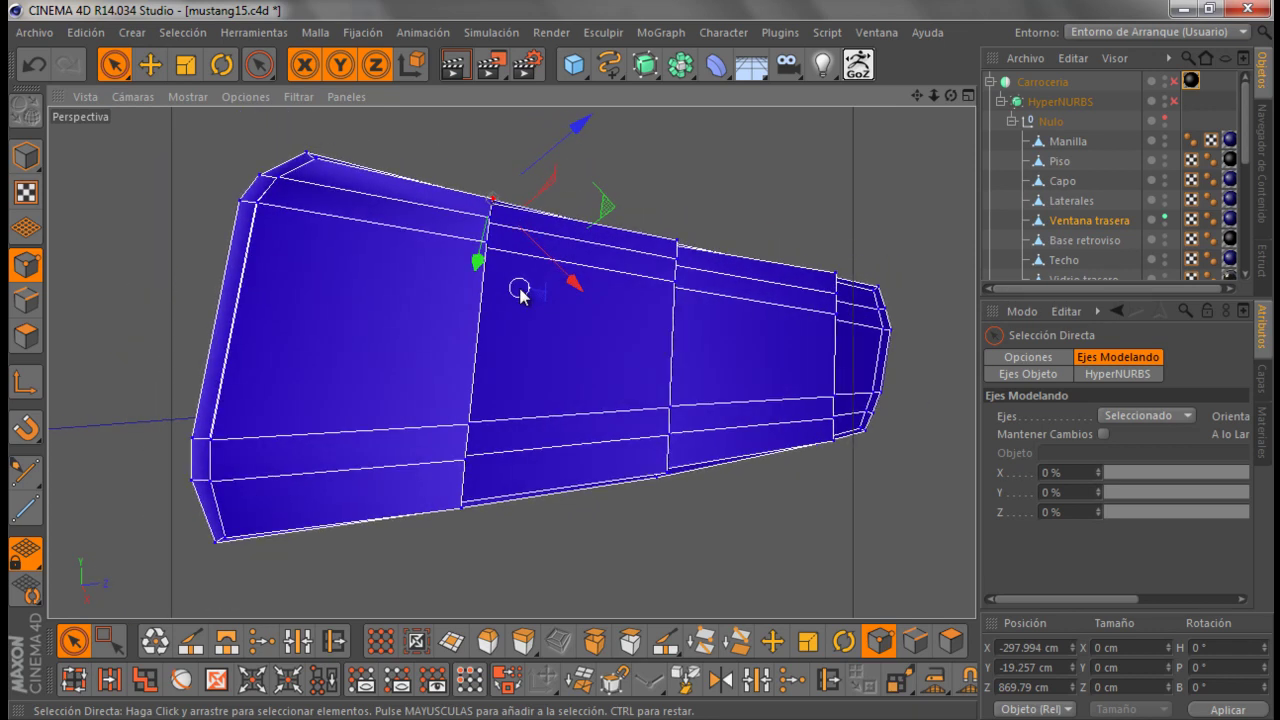
scroll(513, 255, "up", 1)
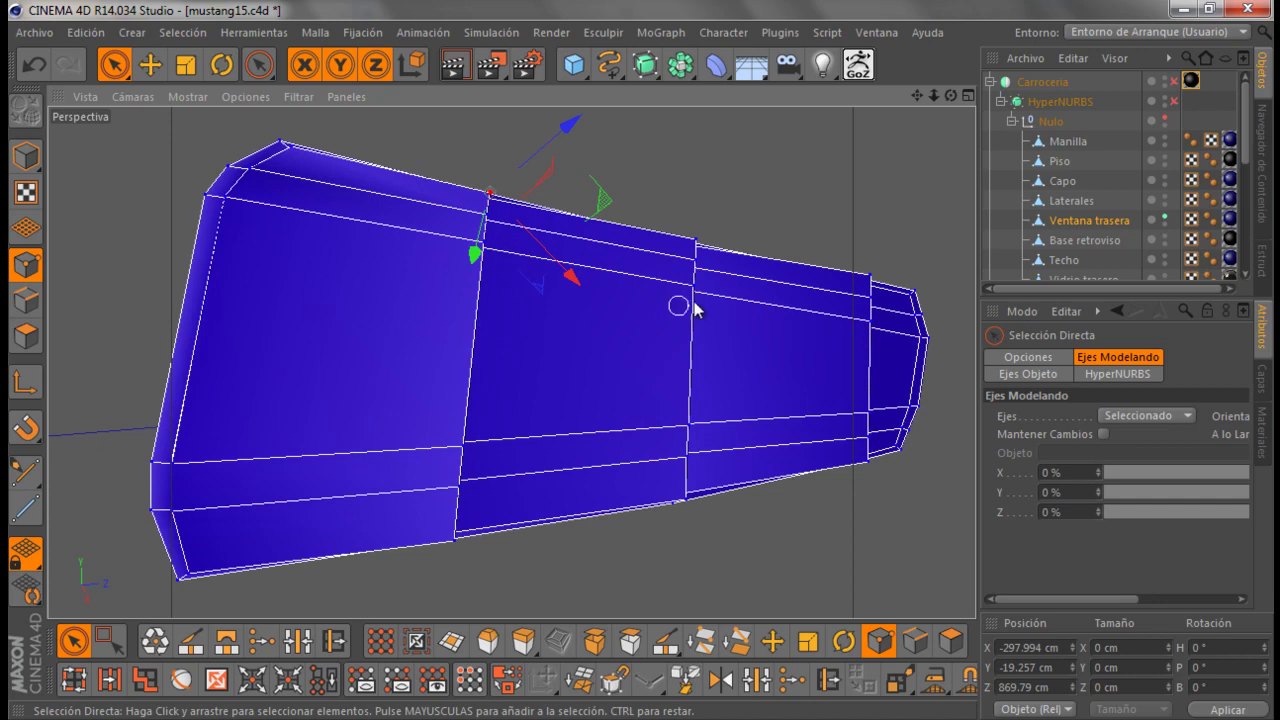
mouse_move(950, 97)
left_mouse_down()
mouse_move(640, 370)
mouse_move(644, 359)
left_mouse_up()
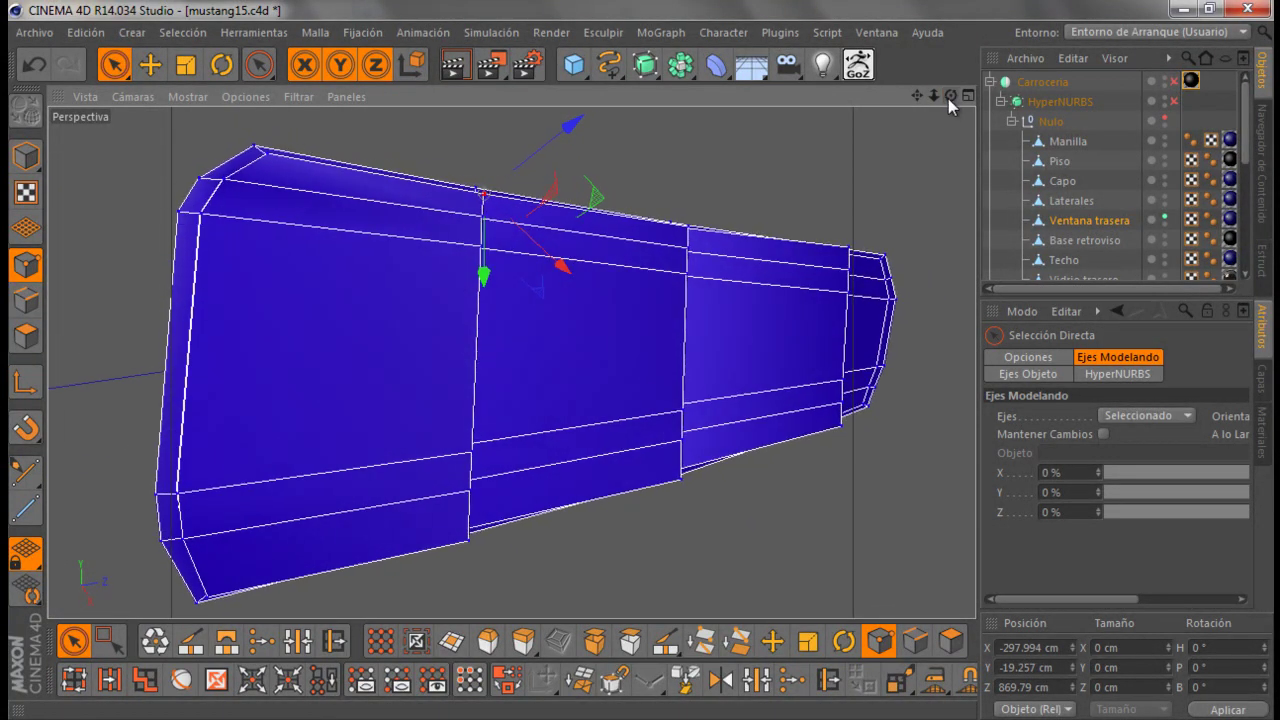
Clear the edge selection and view the mesh from above
left_click(411, 318)
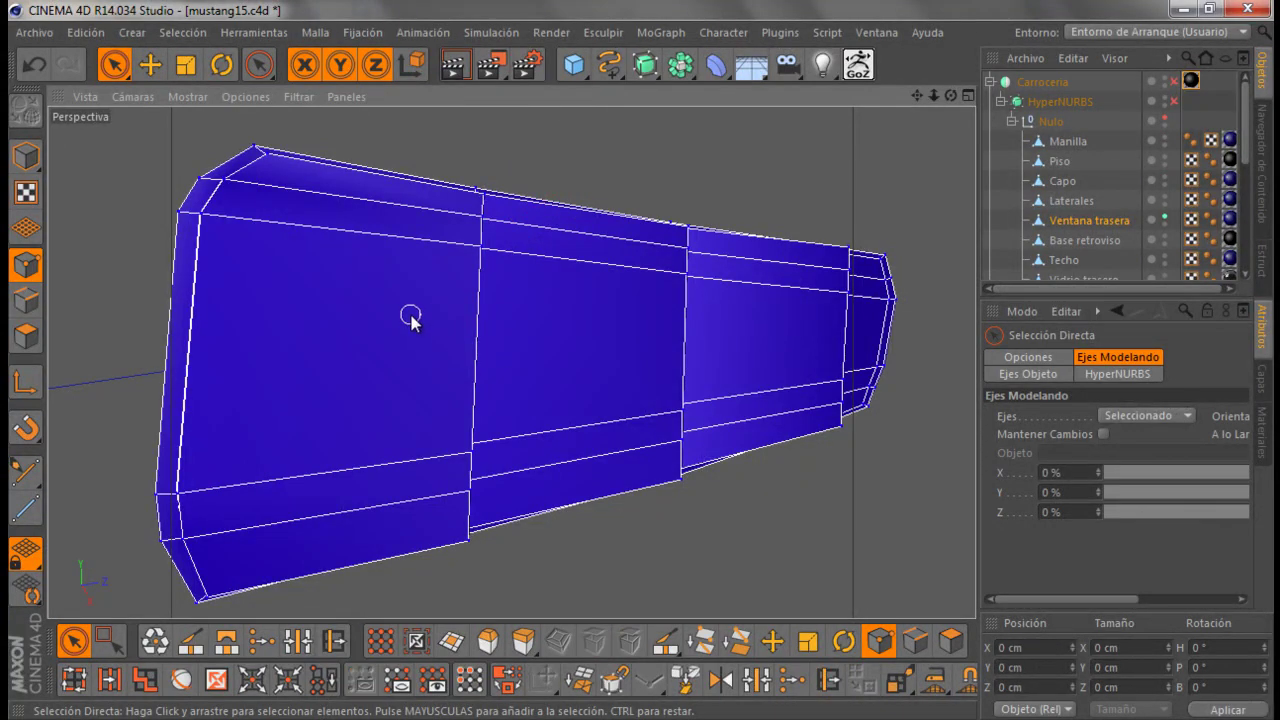
scroll(340, 303, "down", 1)
scroll(468, 314, "up", 2)
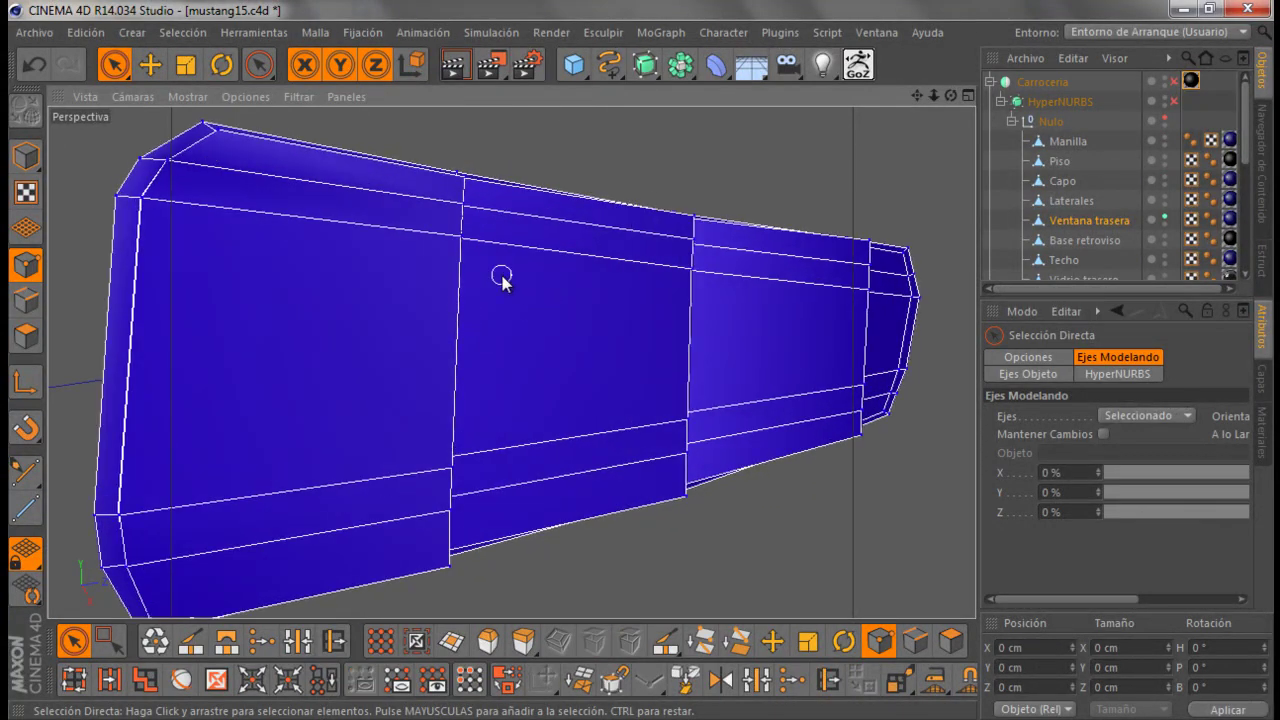
scroll(427, 247, "down", 1)
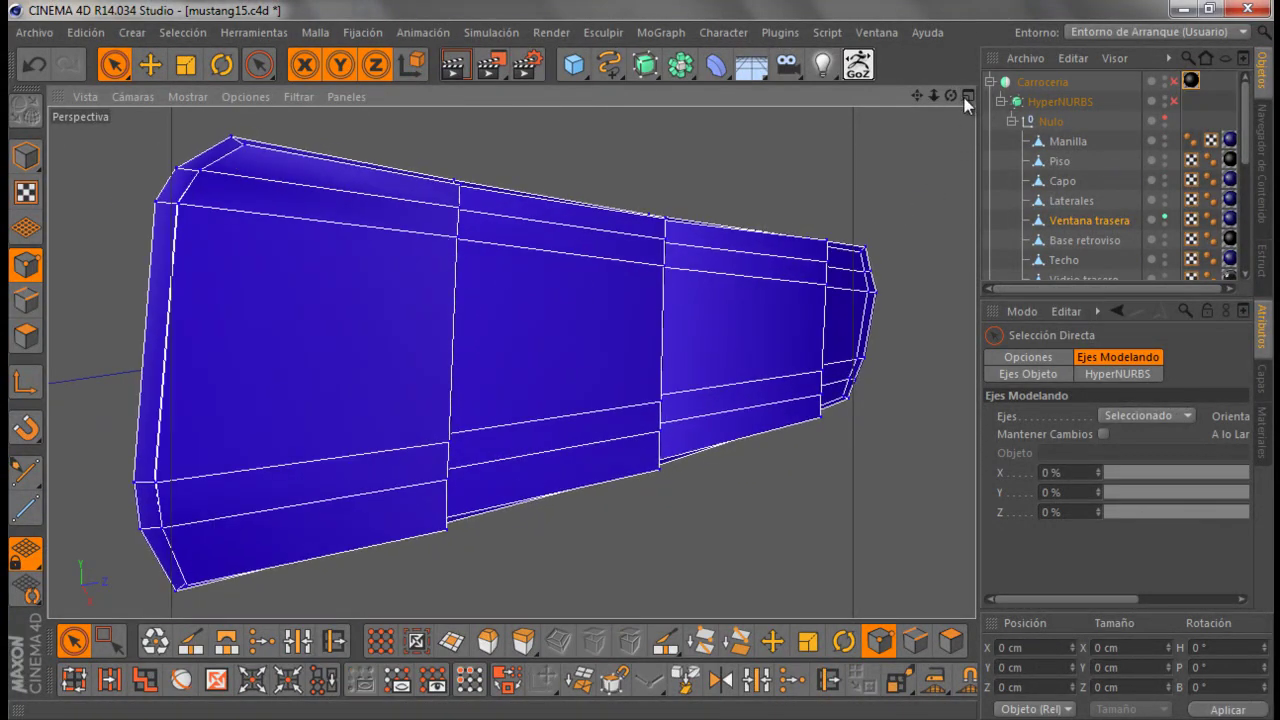
left_click_drag(638, 359, 481, 208, "alt")
Switch to Polygon mode and set Live Selection to visible-only, facing the vertical strip
scroll(530, 230, "up", 2)
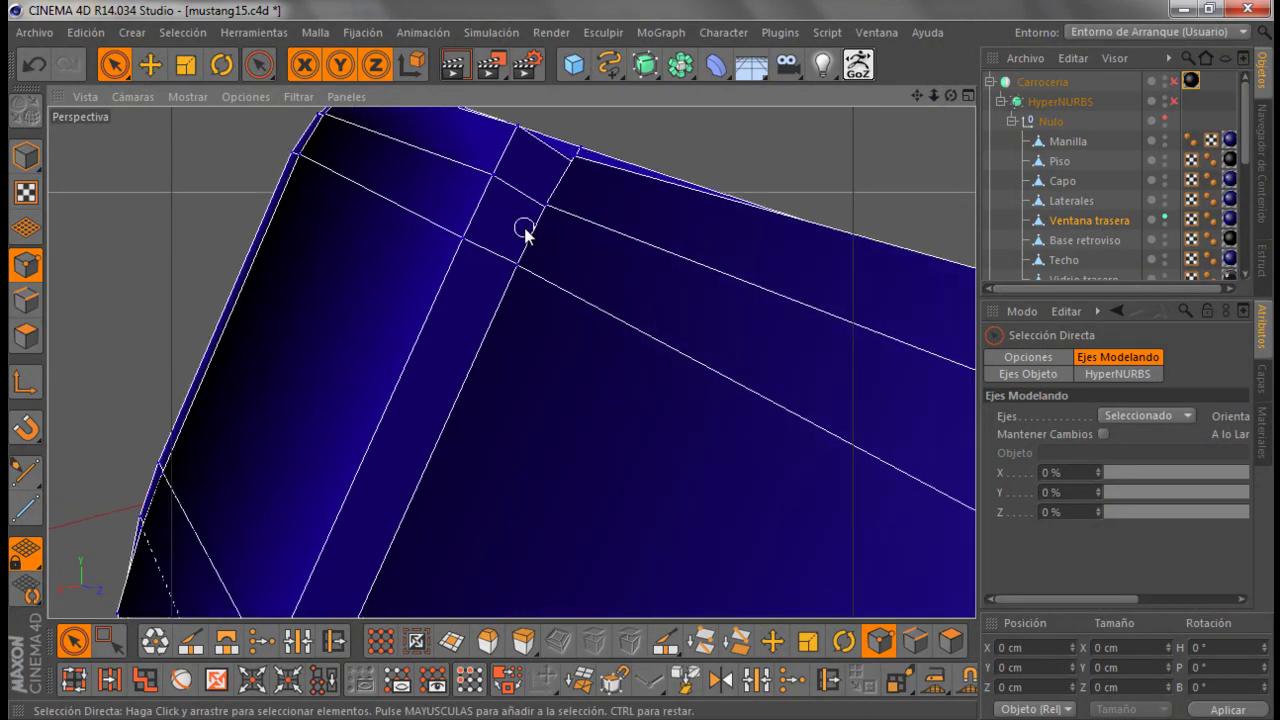
left_click(26, 336)
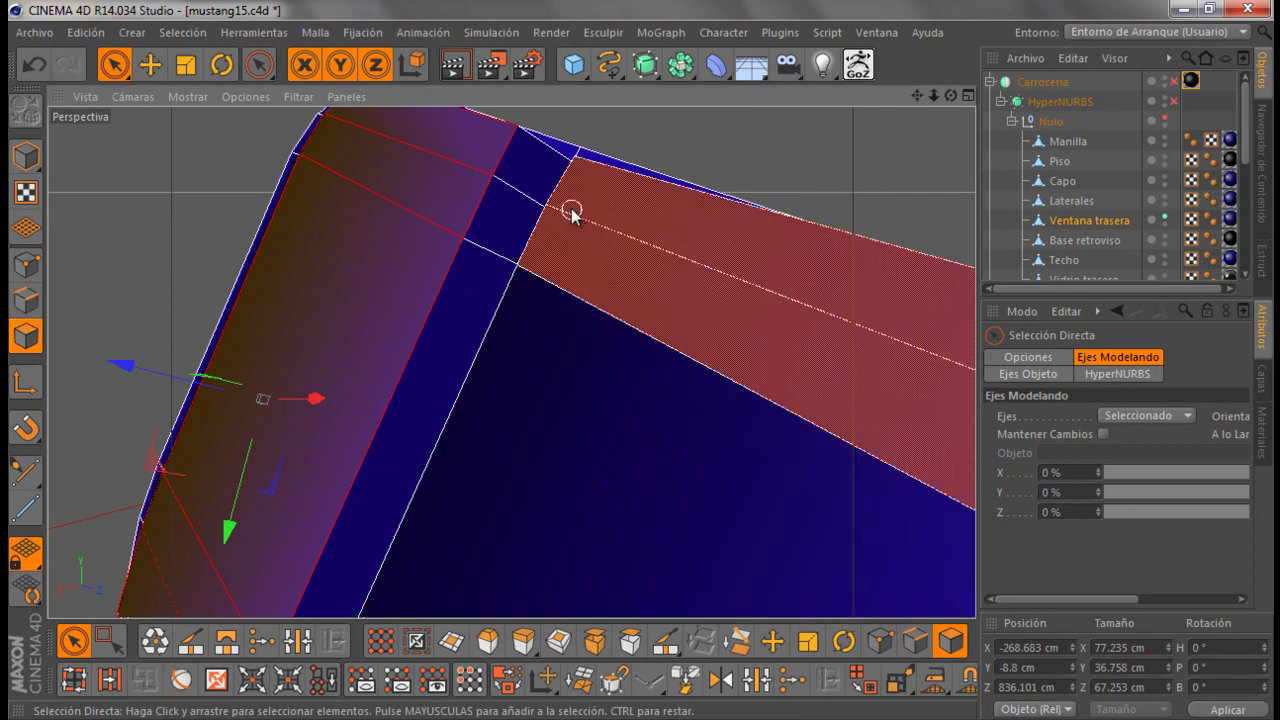
mouse_move(411, 420)
left_mouse_down("alt")
mouse_move(523, 211)
mouse_move(471, 386)
left_mouse_up("alt")
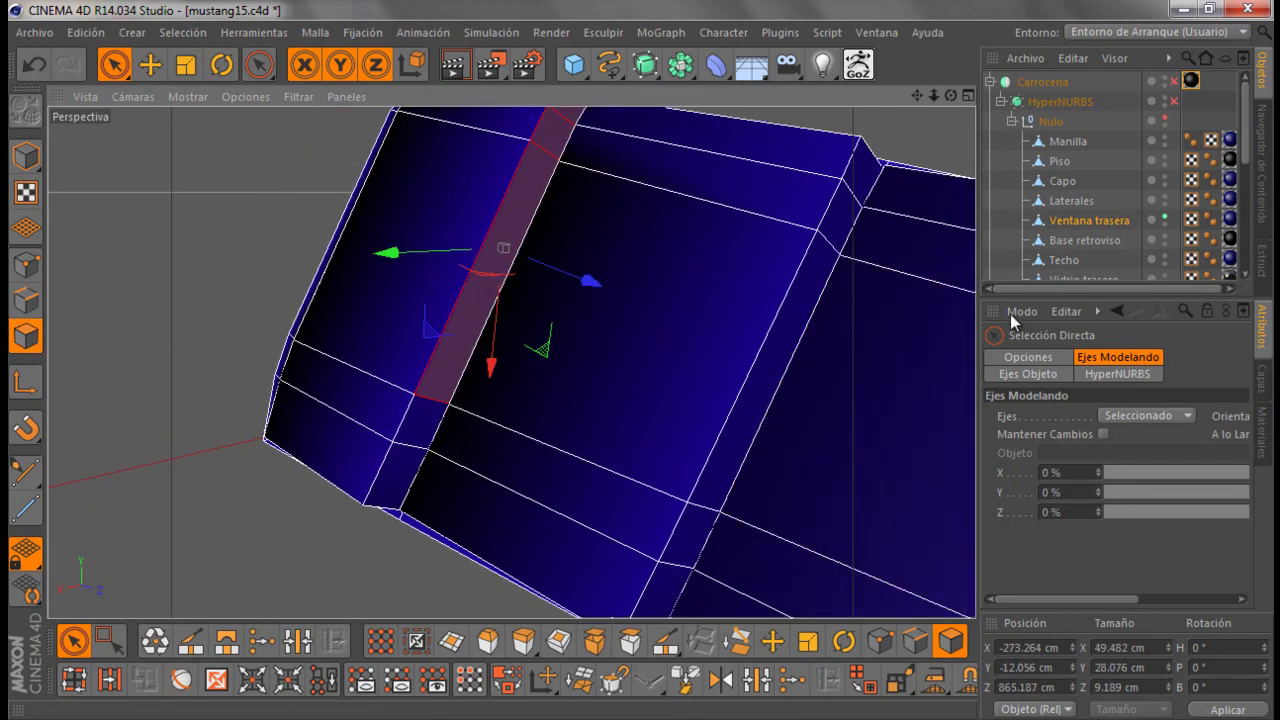
left_click(116, 65)
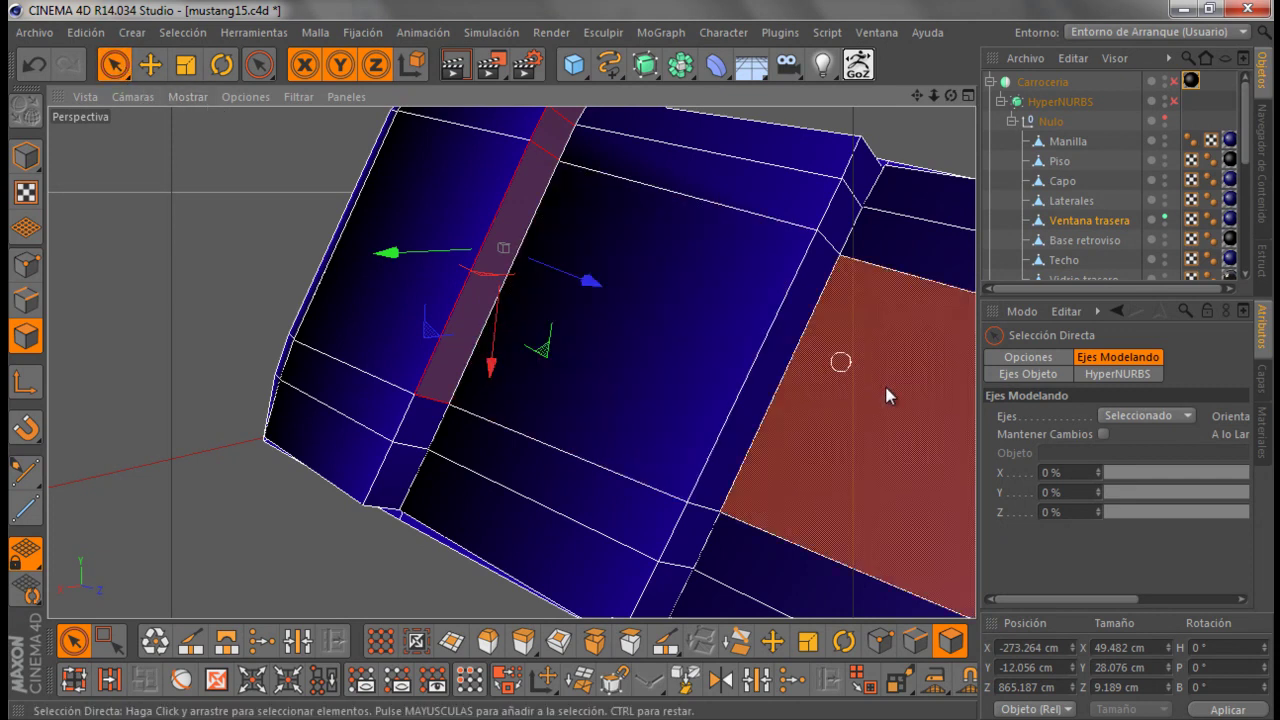
left_click(1027, 357)
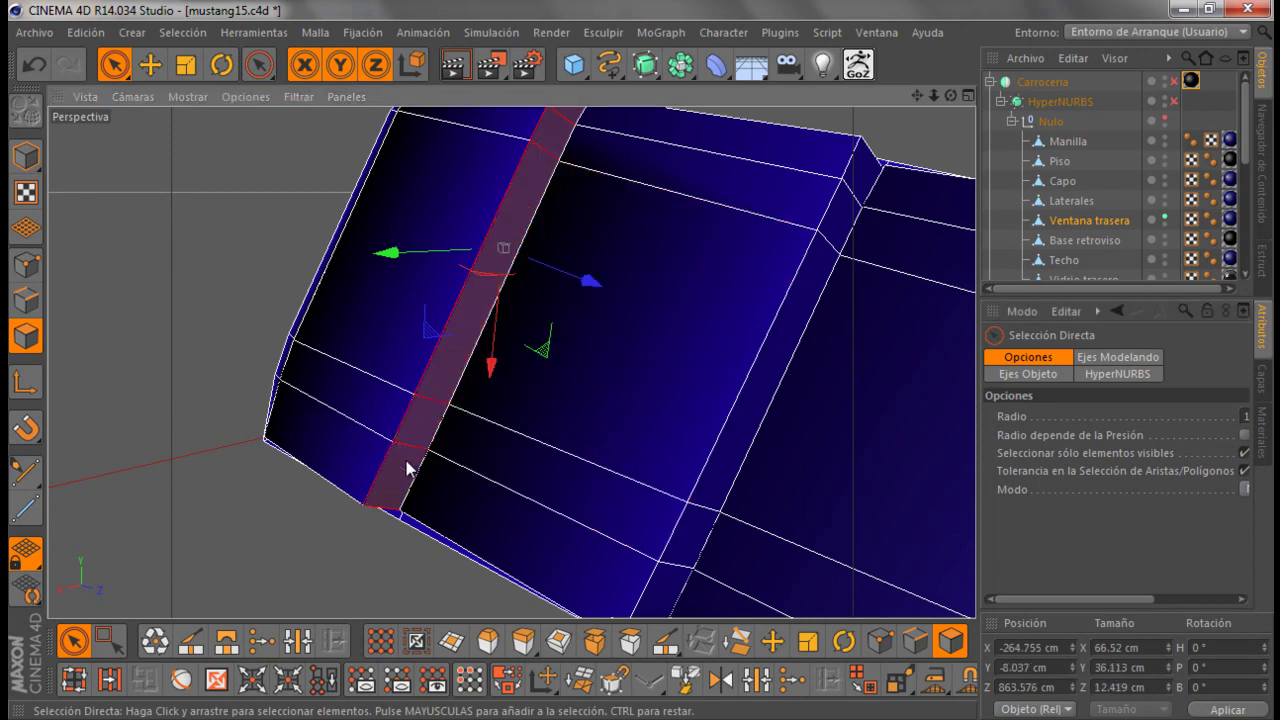
scroll(405, 461, "down", 3)
left_click_drag(403, 454, 491, 240, "alt")
scroll(493, 262, "up", 2)
scroll(511, 351, "up", 2)
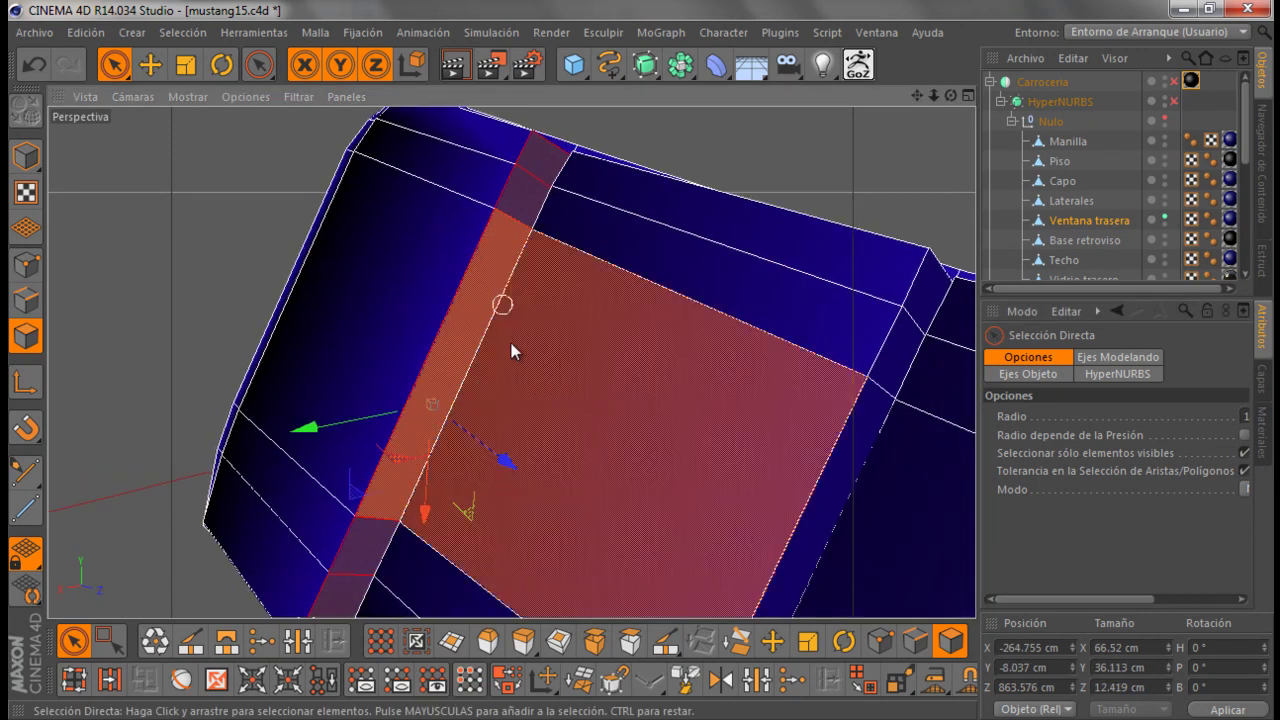
Inset the selected polygon strip by about 1.2 cm
left_click(558, 638)
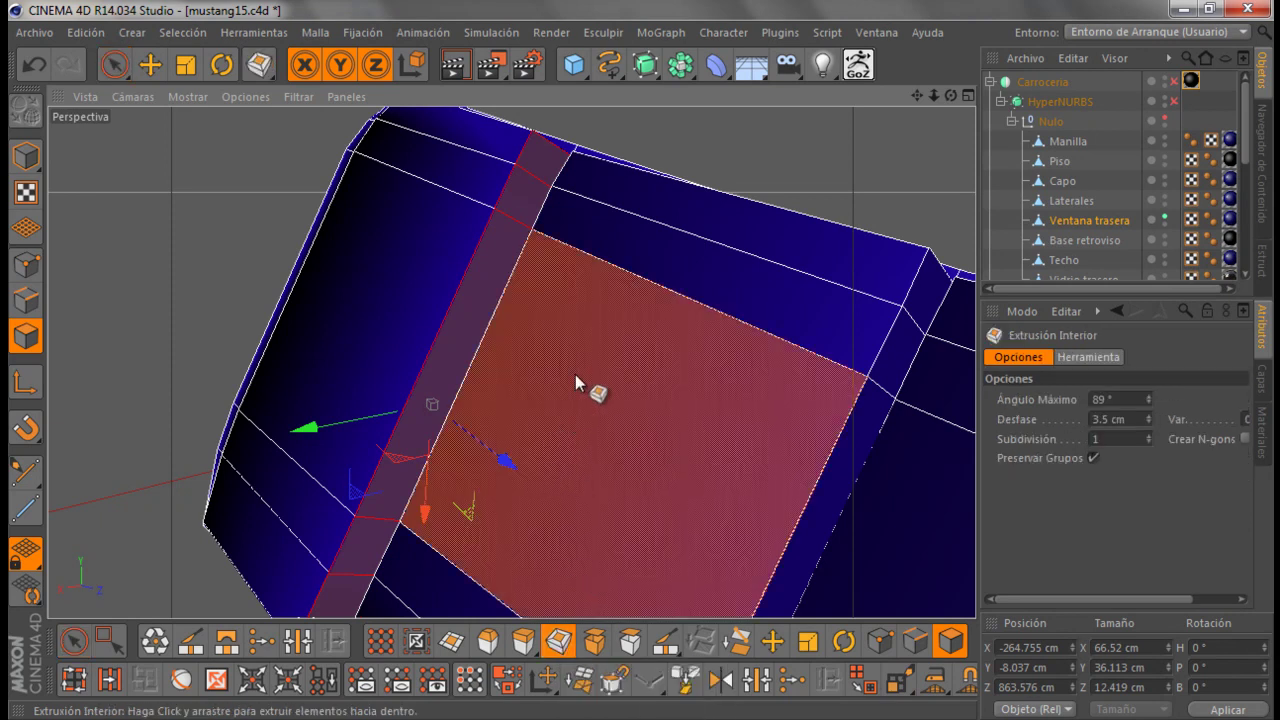
left_click_drag(575, 373, 641, 360)
left_click_drag(615, 298, 690, 170, "alt")
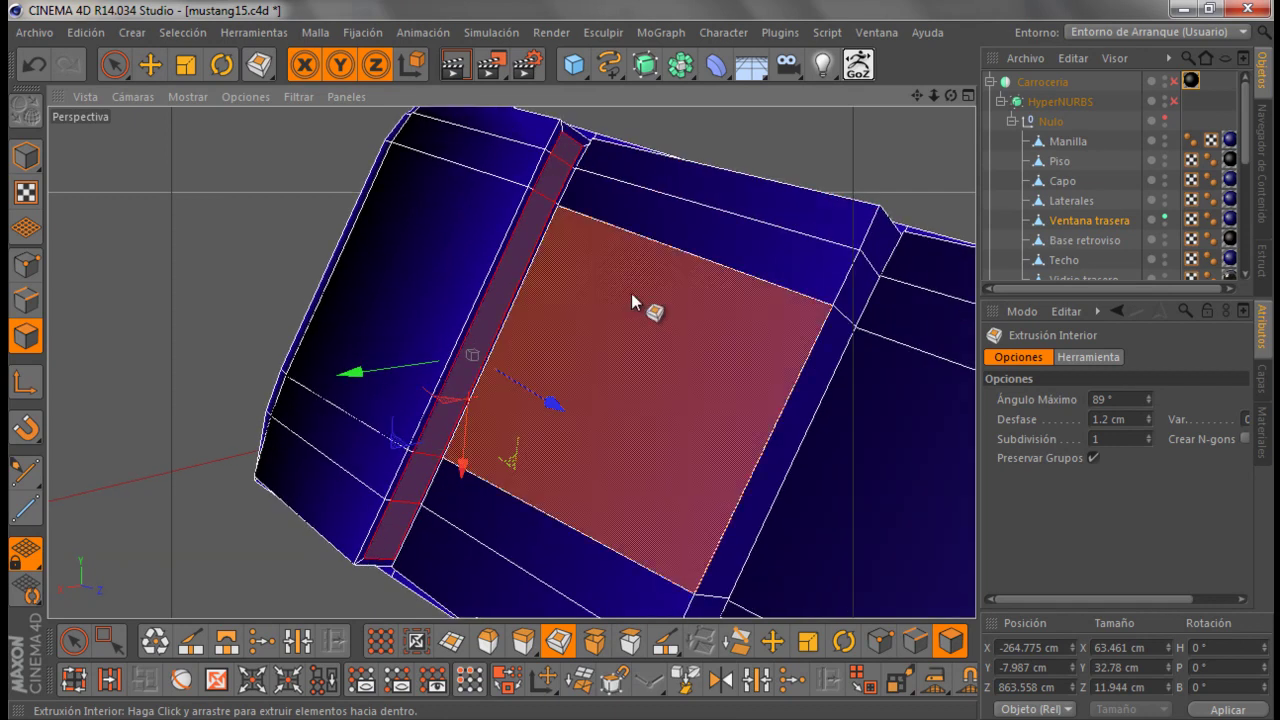
Extrude the inset strip inward to -23.3 cm and inspect the groove
key("d")
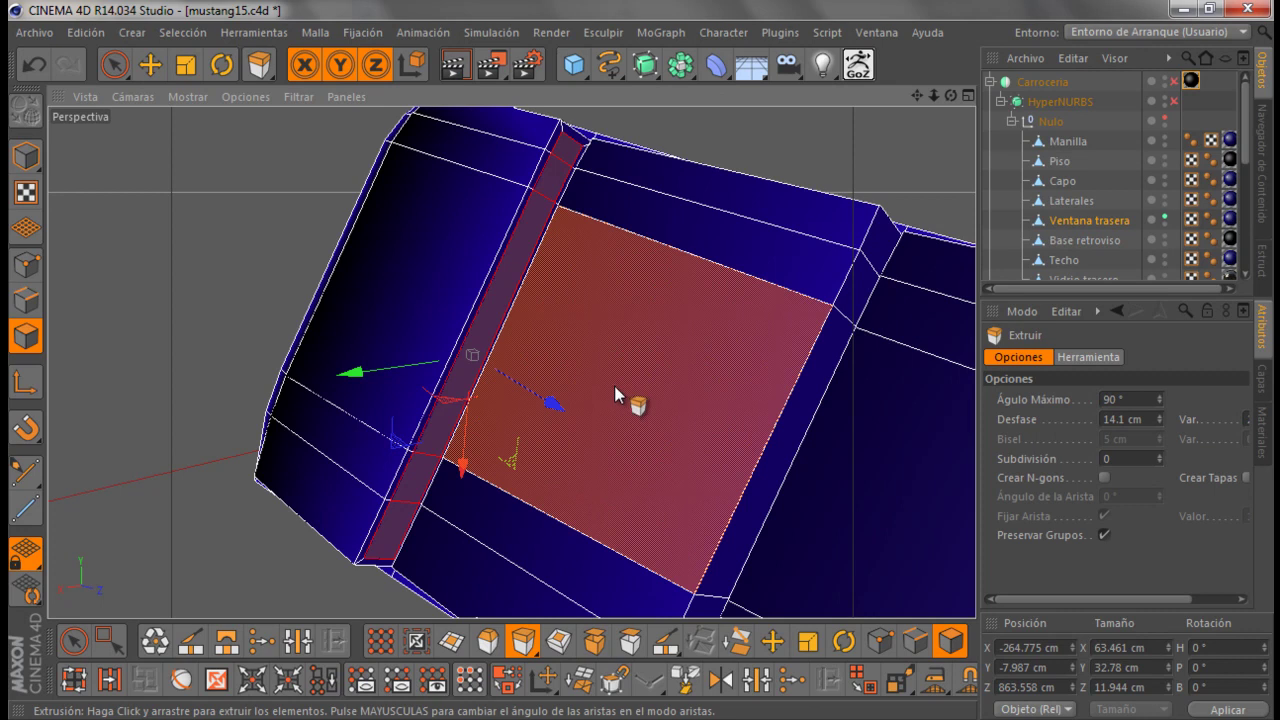
left_click_drag(614, 385, 641, 362)
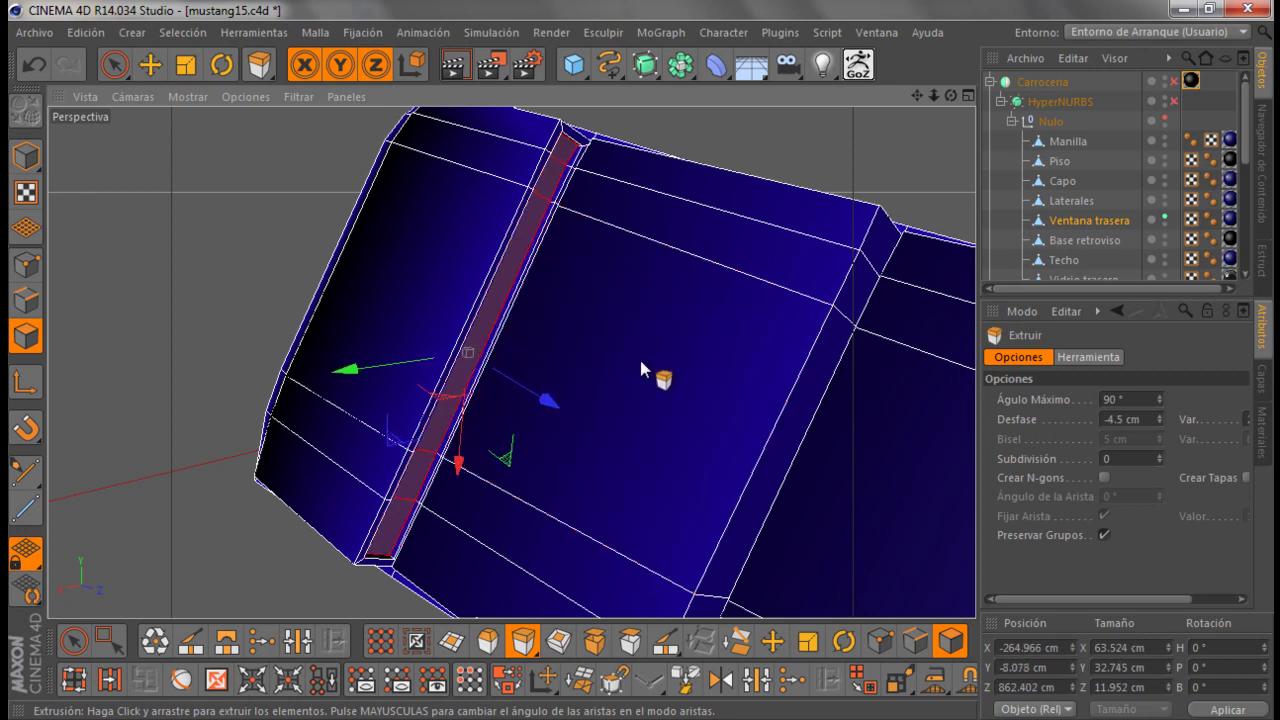
left_click_drag(624, 330, 561, 294)
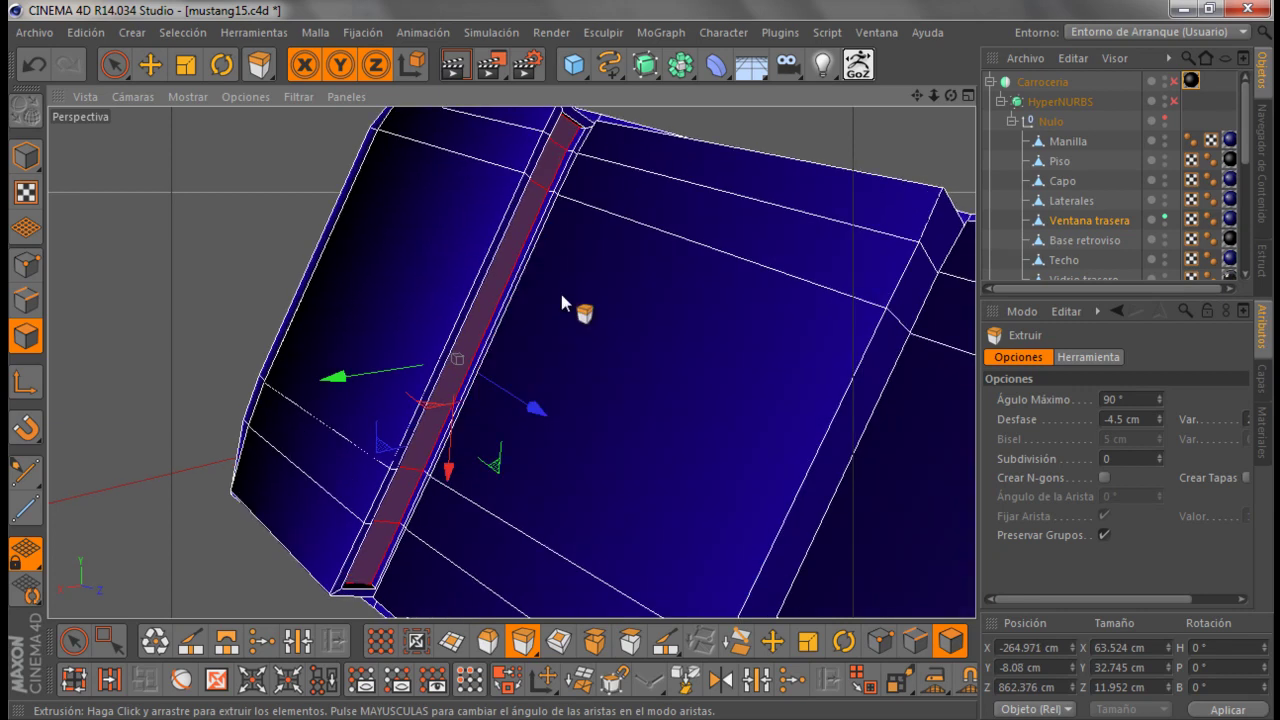
left_click_drag(622, 328, 640, 360)
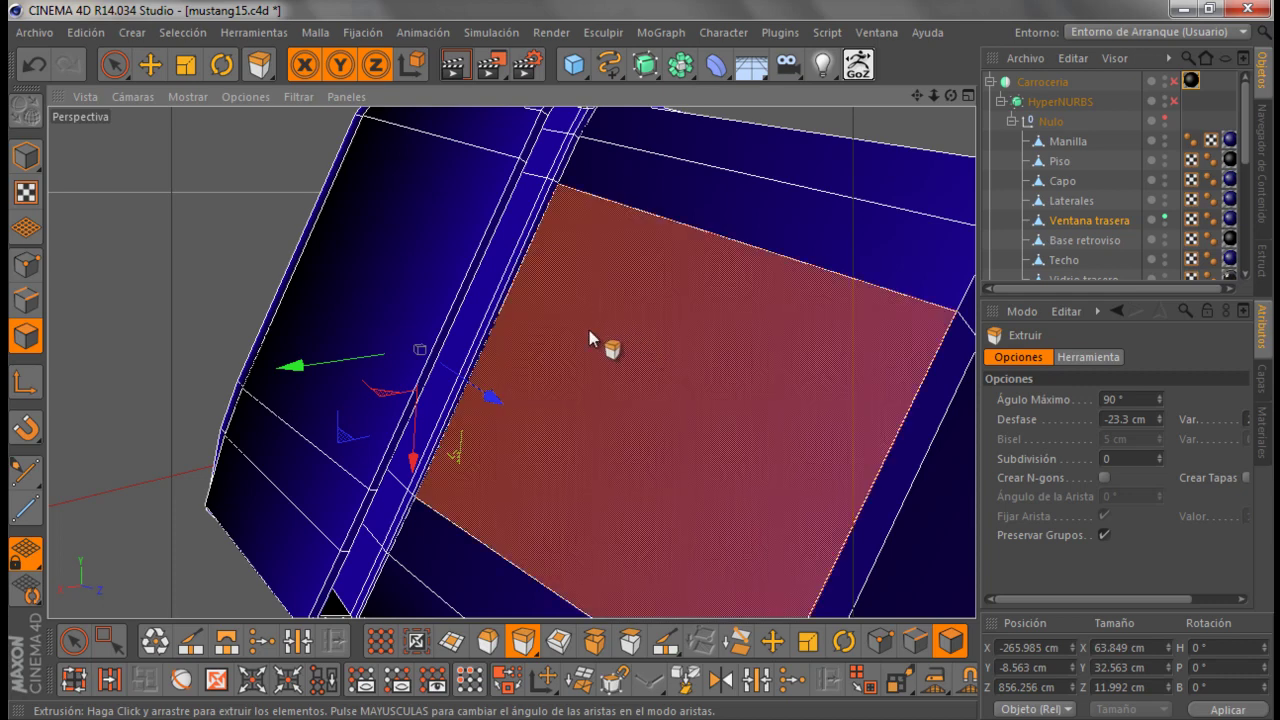
mouse_move(948, 96)
left_mouse_down()
mouse_move(637, 367)
mouse_move(641, 357)
left_mouse_up()
mouse_move(390, 195)
left_mouse_down("alt")
mouse_move(674, 221)
mouse_move(628, 223)
left_mouse_up("alt")
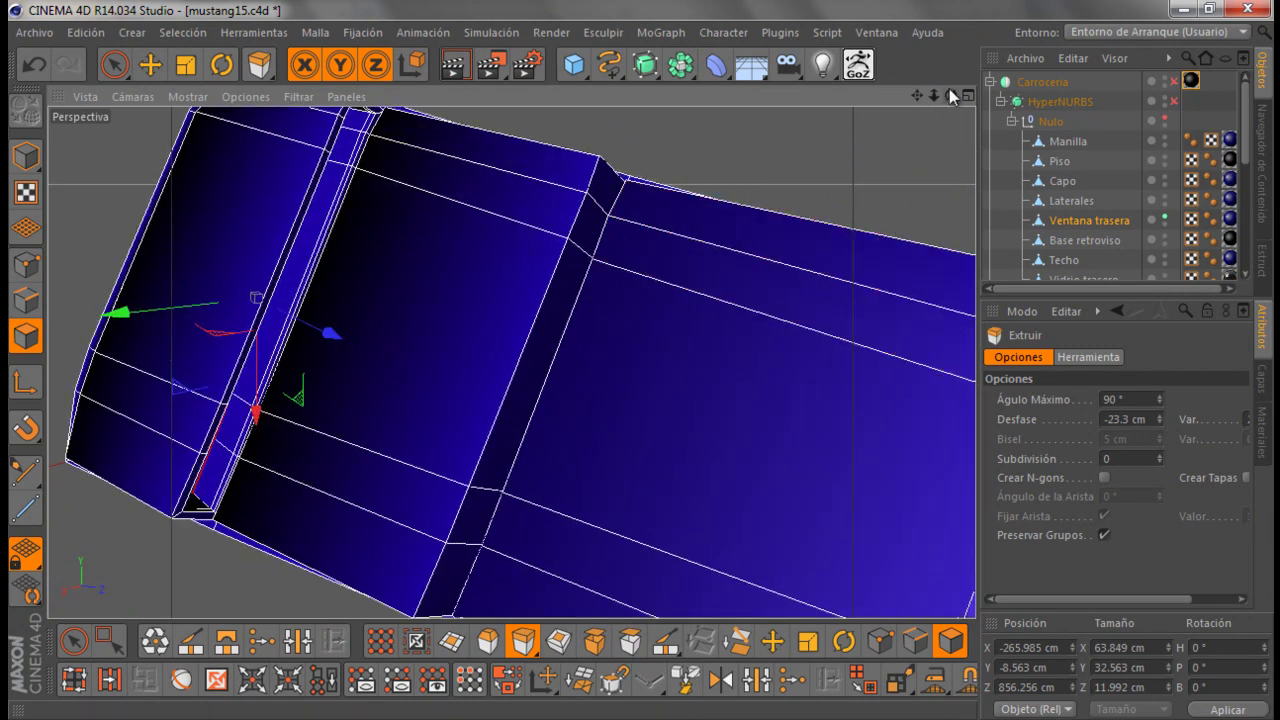
left_click_drag(951, 95, 640, 355)
mouse_move(737, 220)
left_mouse_down("alt")
mouse_move(663, 214)
mouse_move(589, 346)
left_mouse_up("alt")
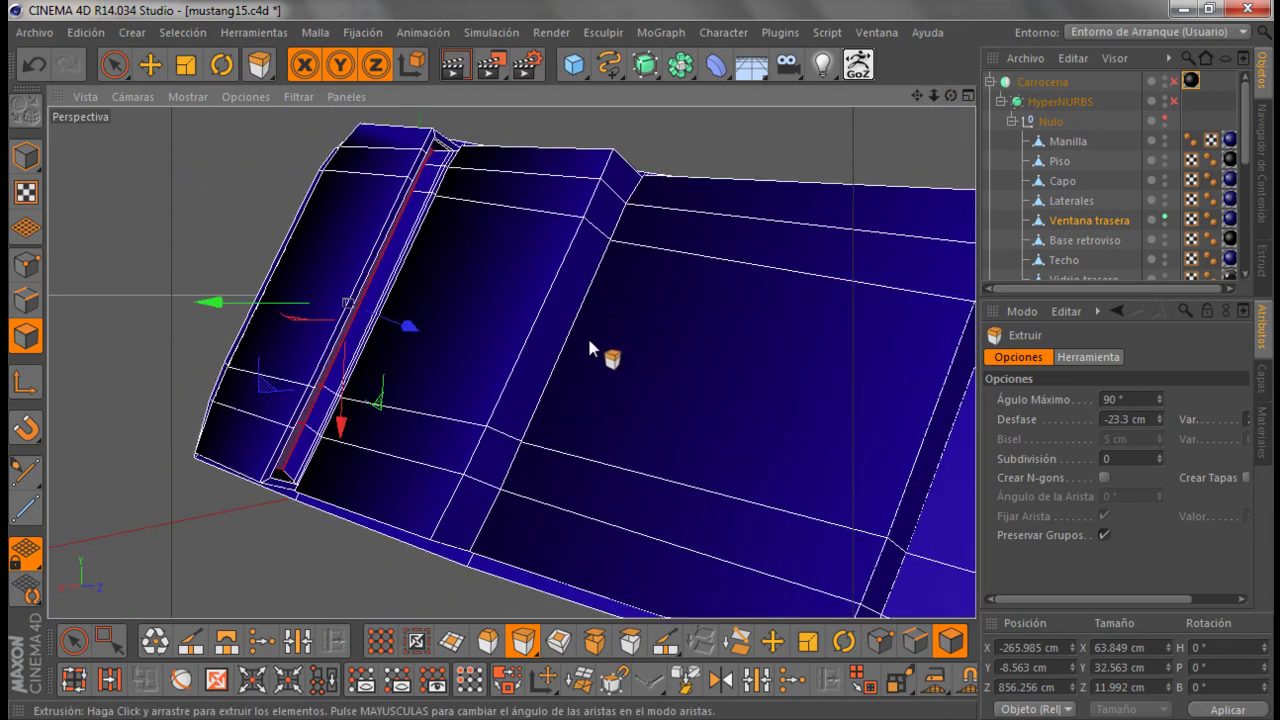
Paint-select the next vertical polygon strip and apply an inset to it
mouse_move(450, 537)
left_mouse_down("alt")
mouse_move(560, 290)
mouse_move(561, 305)
left_mouse_up("alt")
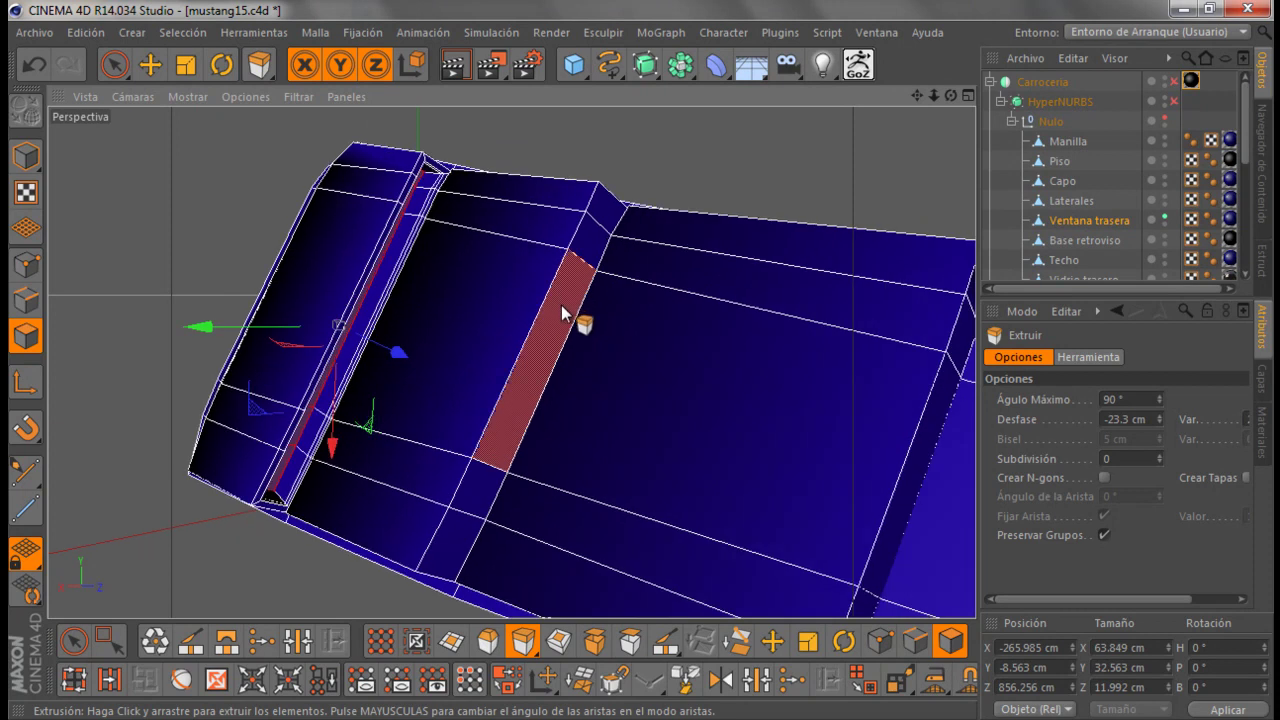
left_click(115, 65)
left_click_drag(603, 197, 508, 445)
key("i")
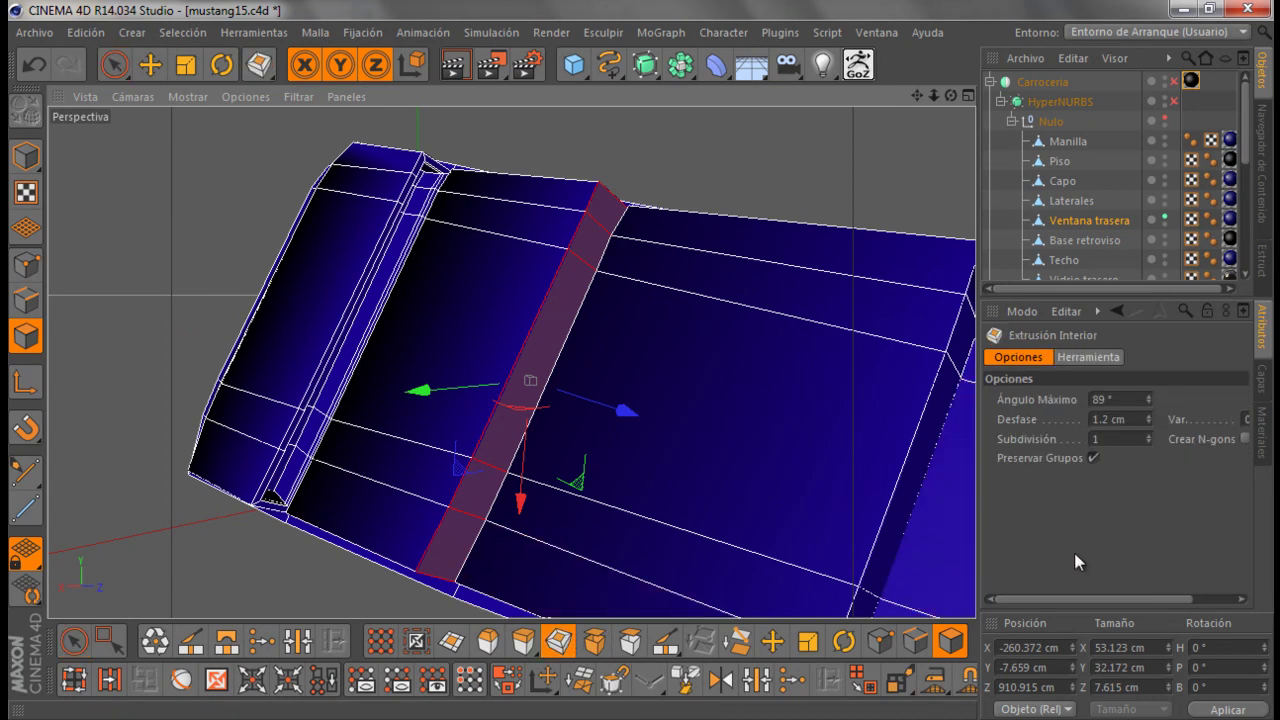
left_click(1088, 357, "shift")
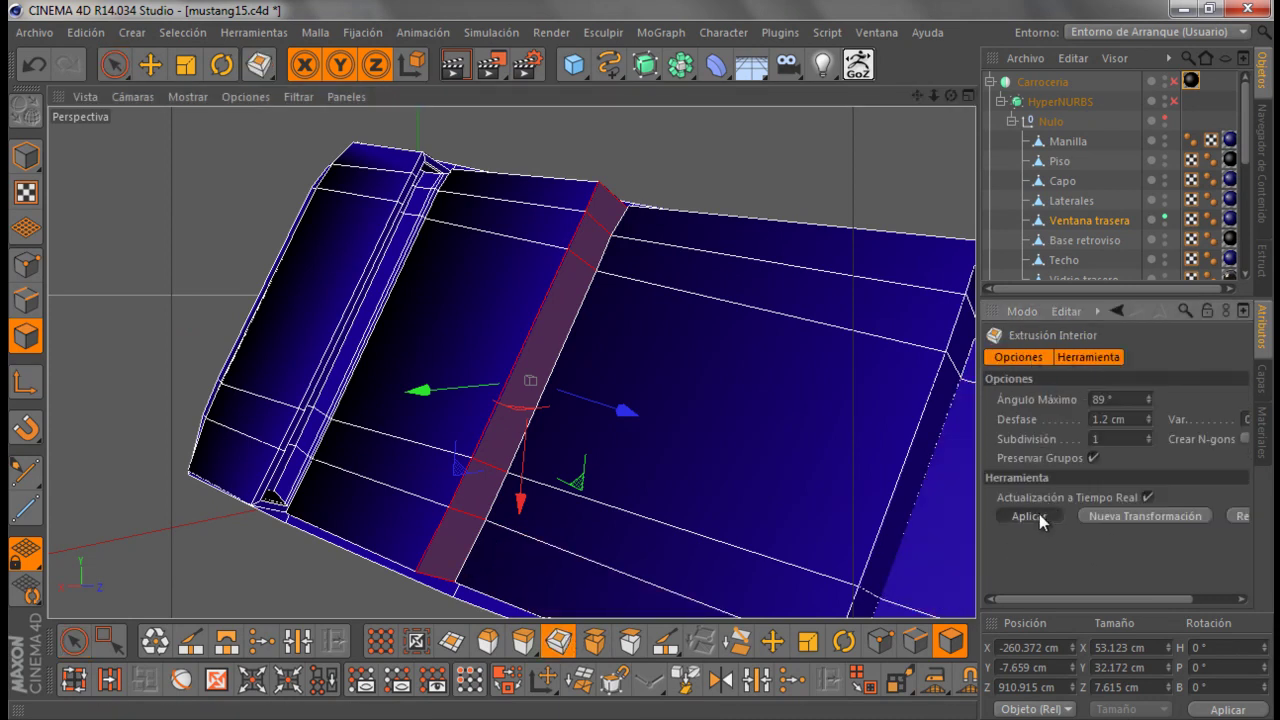
left_click(1038, 516)
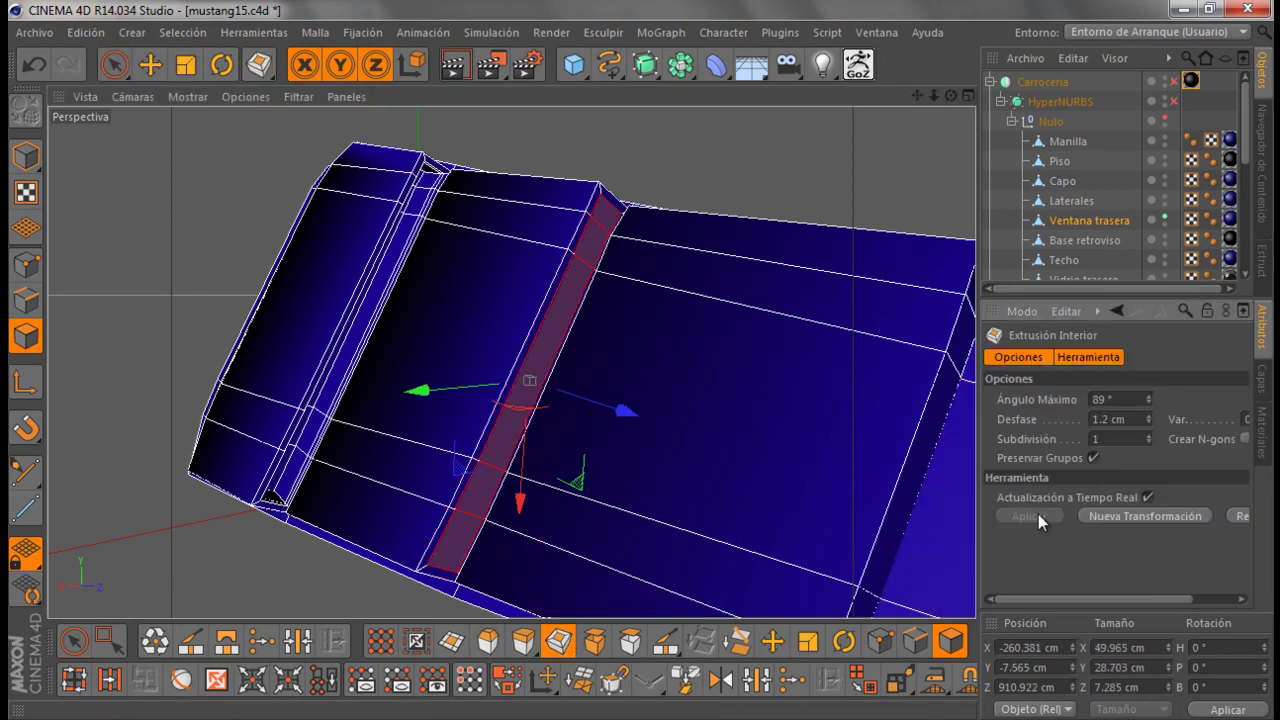
Extrude the second strip inward to -24.4 cm, forming another groove
left_click(523, 641)
left_click_drag(640, 363, 642, 363)
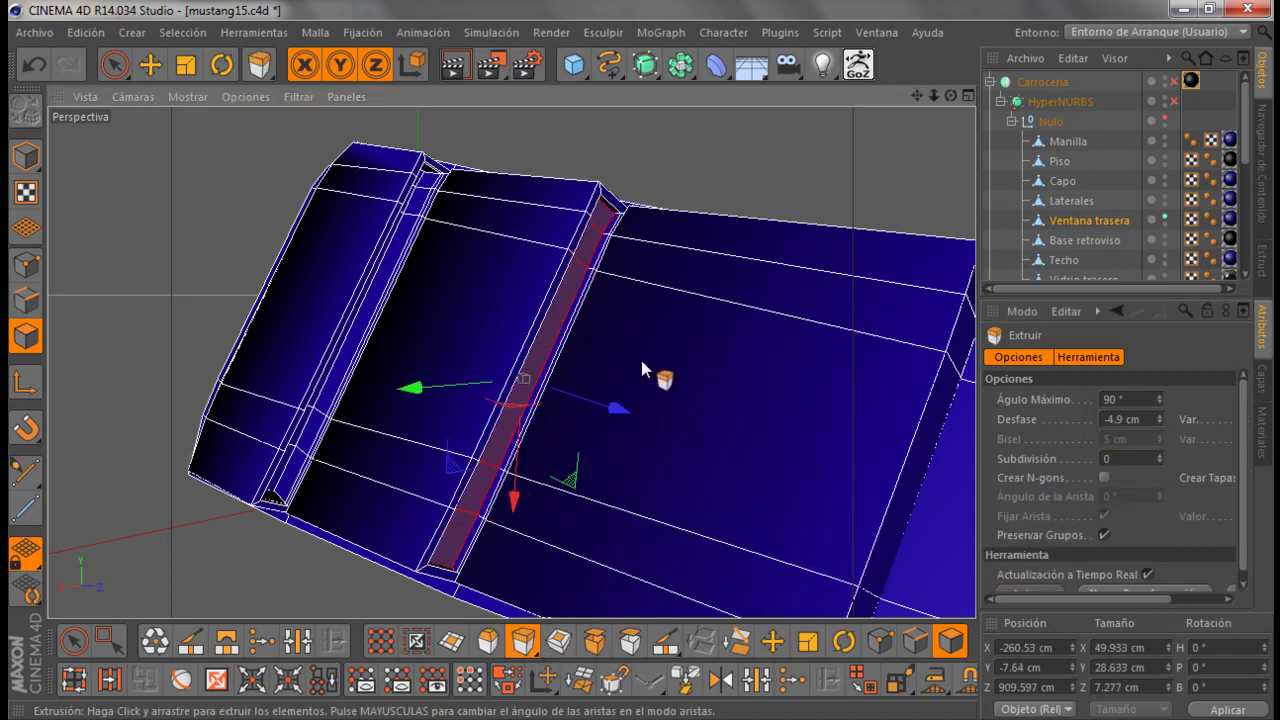
left_click_drag(639, 360, 642, 357)
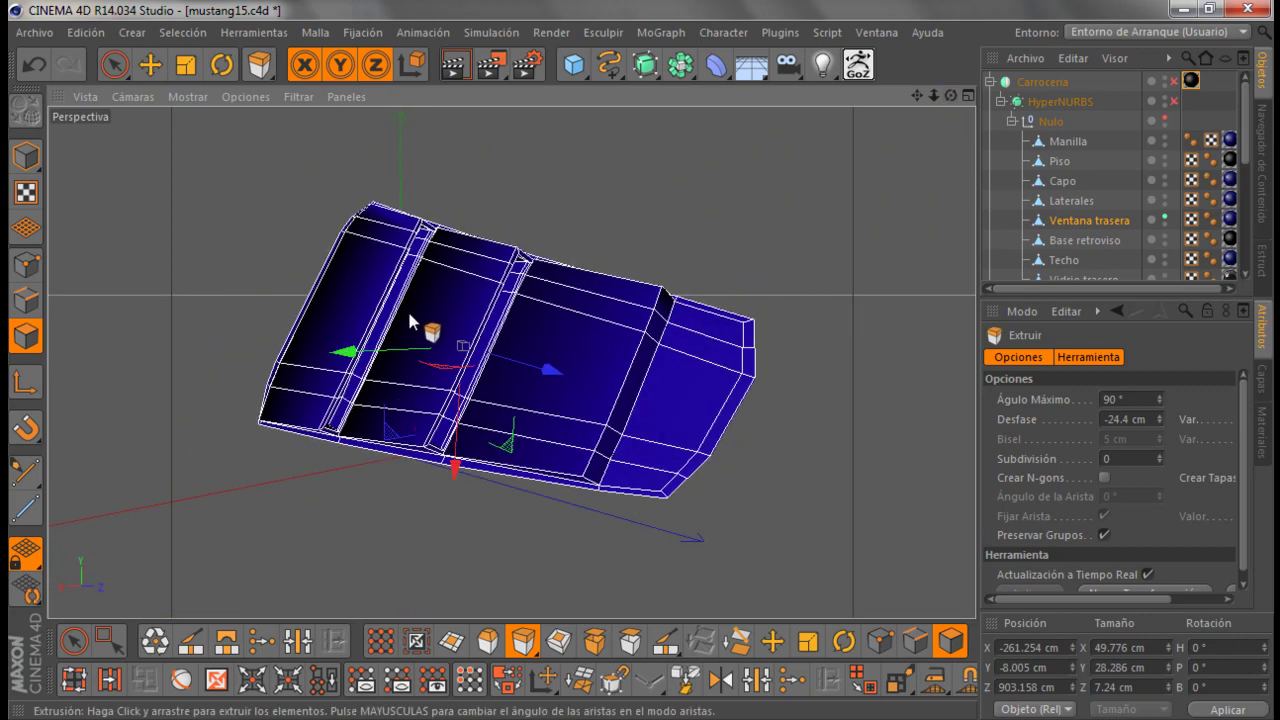
scroll(660, 362, "up", 2)
scroll(625, 345, "up", 2)
scroll(607, 330, "up", 1)
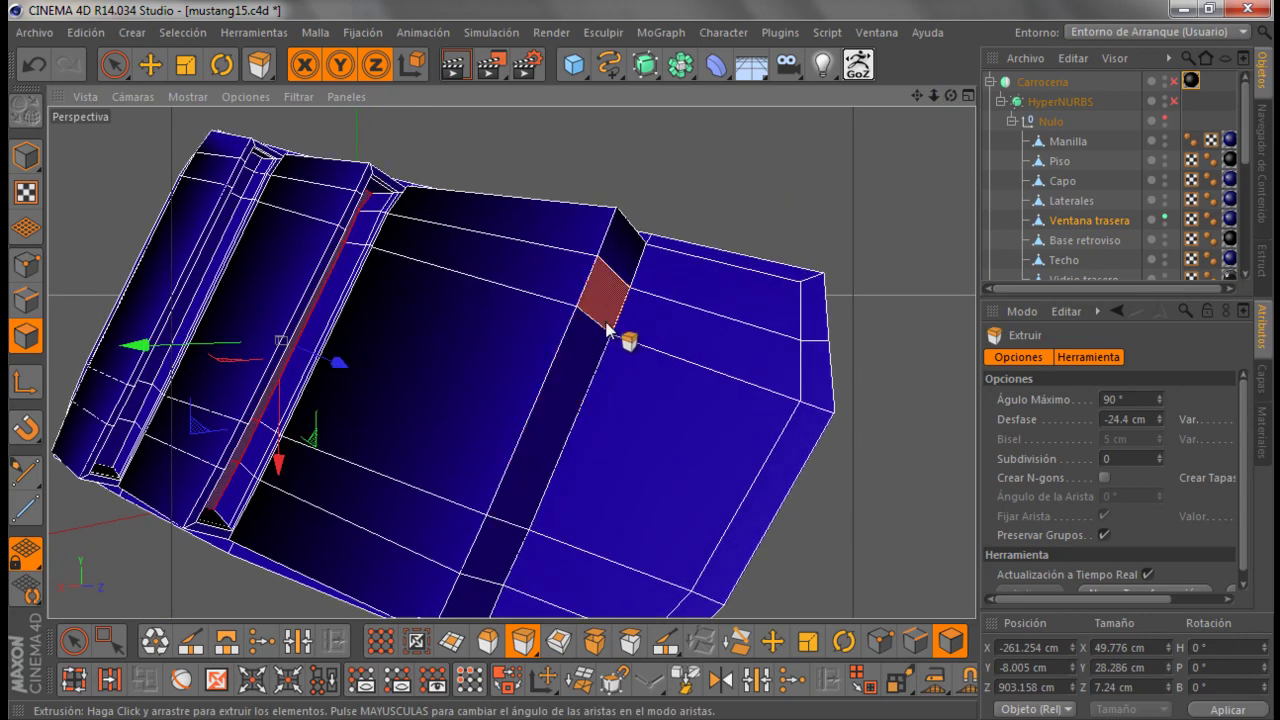
key("space")
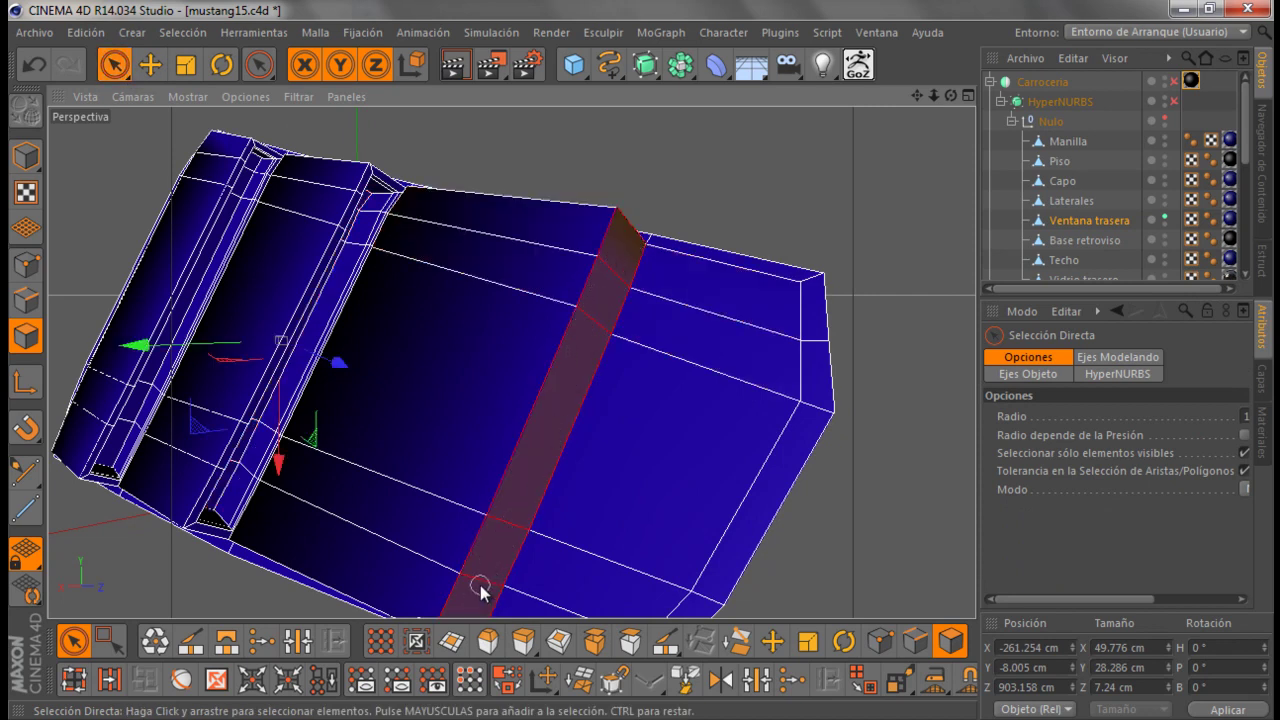
Add the right-hand face to the strip and inset it by 1.2 cm
left_click_drag(486, 286, 586, 300, "alt")
left_click(591, 329, "shift")
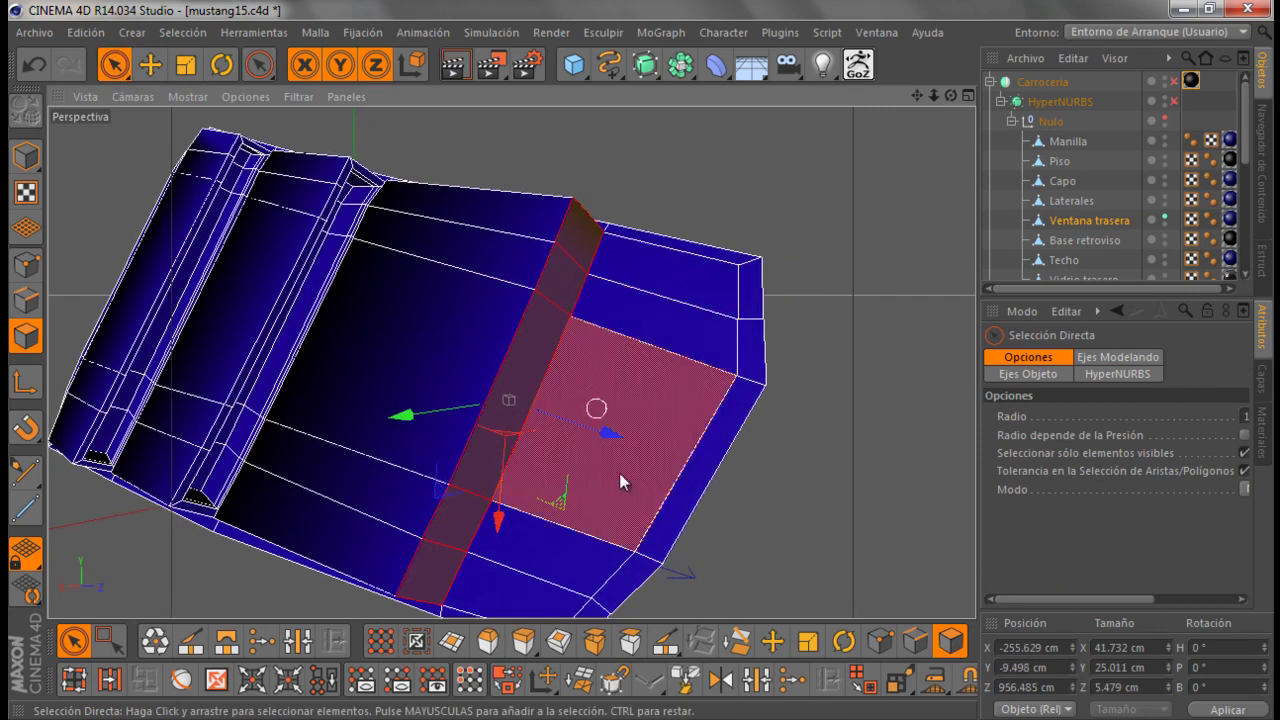
left_click(557, 645)
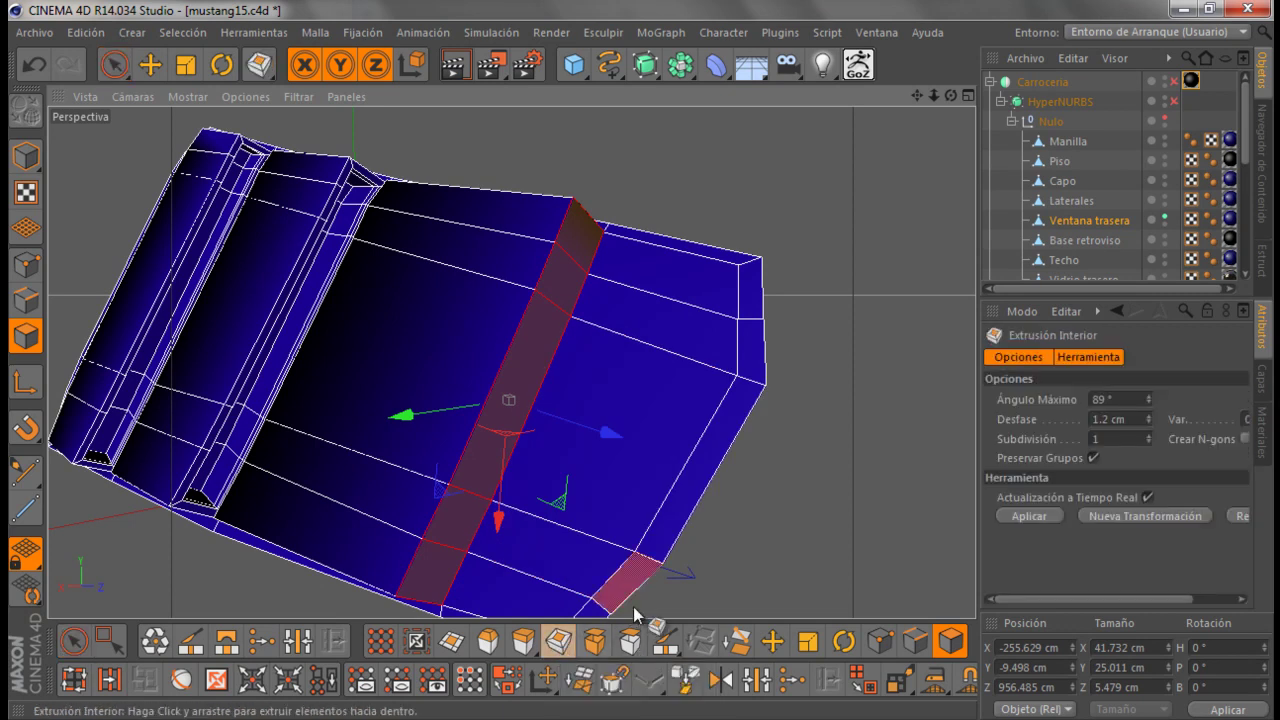
left_click(1026, 516)
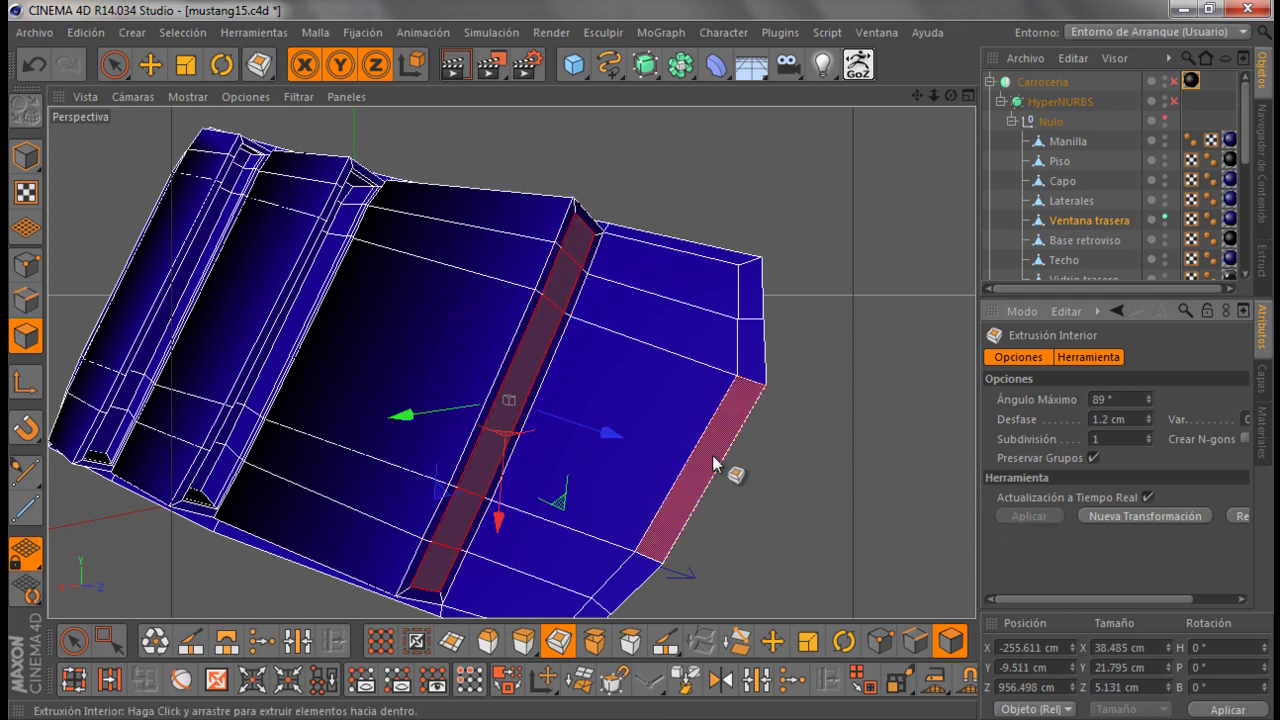
Extrude the strip inward to -17.51 cm, creating the third groove
key("d")
left_click_drag(734, 541, 640, 360)
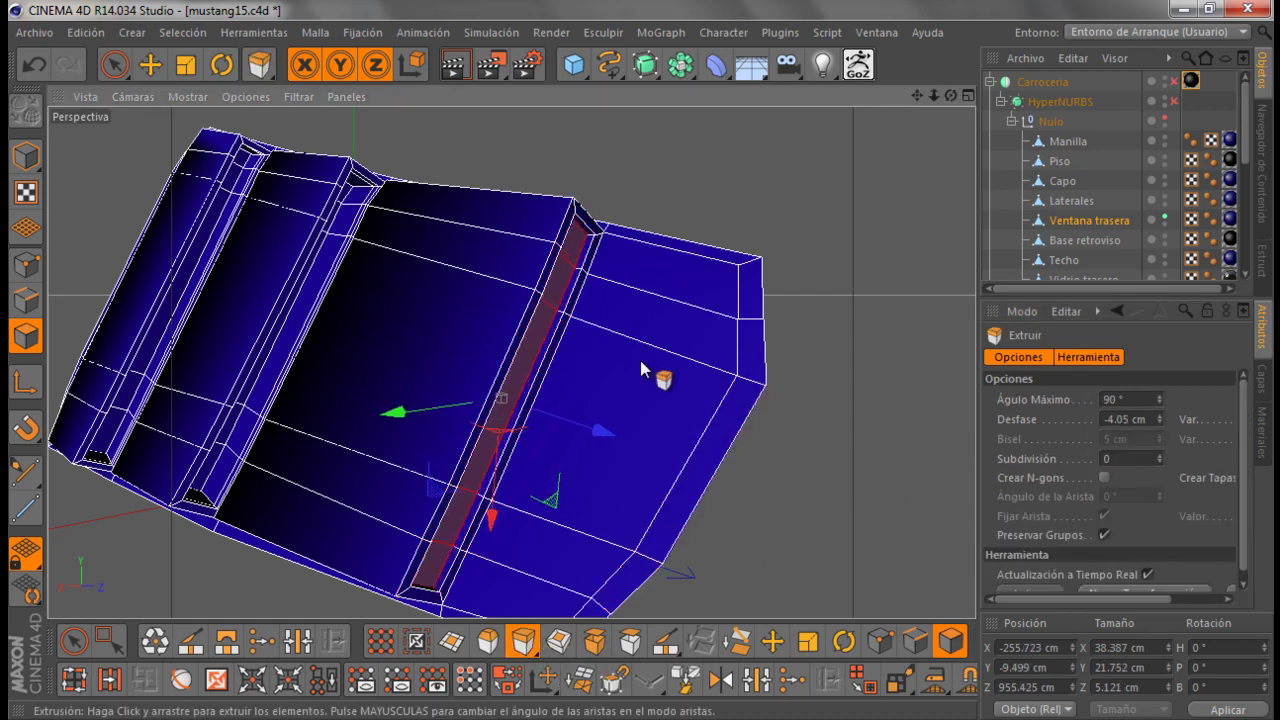
left_click_drag(831, 421, 616, 361)
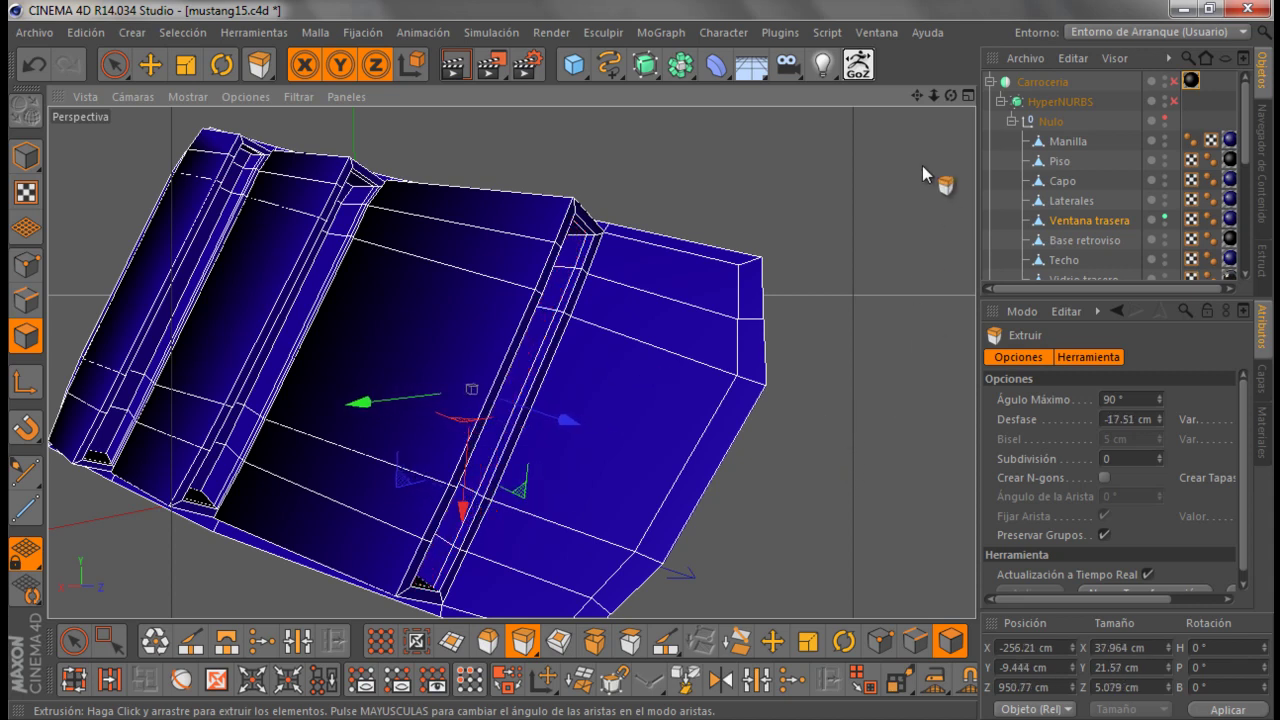
mouse_move(950, 95)
left_mouse_down()
mouse_move(643, 370)
mouse_move(736, 317)
mouse_move(711, 278)
left_mouse_up()
mouse_move(946, 97)
left_mouse_down()
mouse_move(635, 359)
mouse_move(645, 372)
mouse_move(643, 360)
left_mouse_up()
scroll(562, 240, "up", 2)
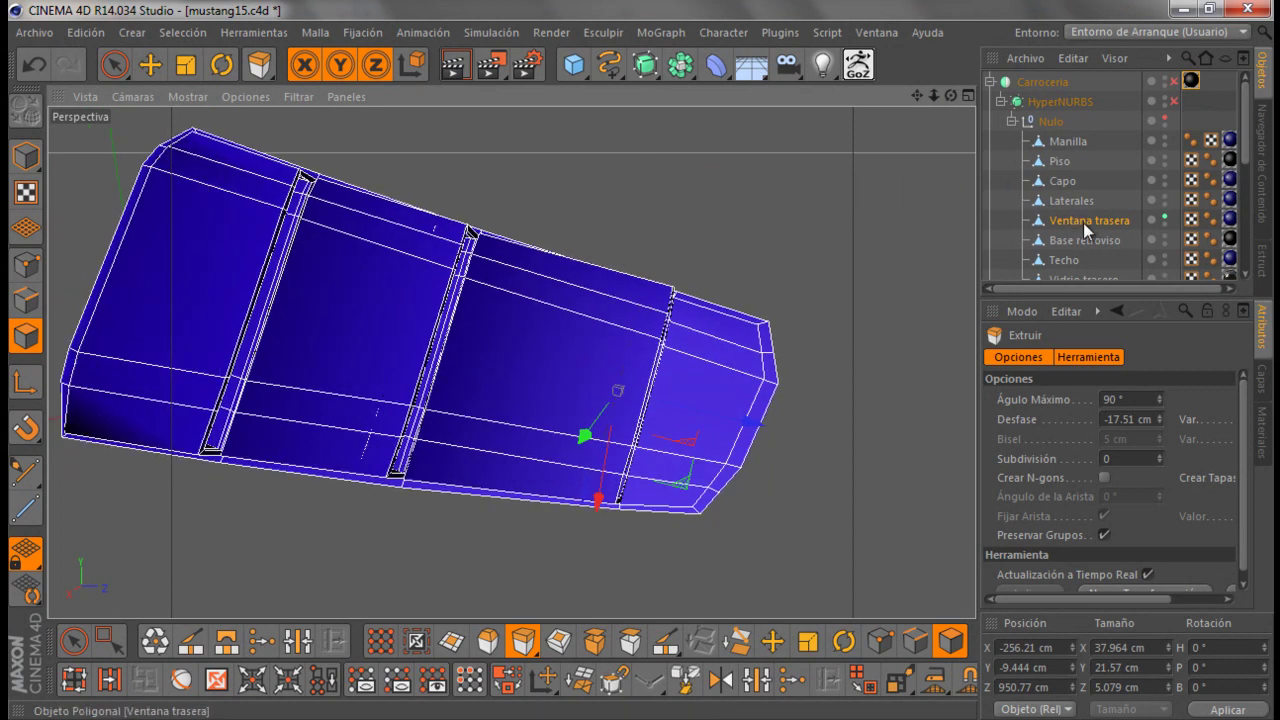
left_click(1174, 101)
left_click_drag(951, 96, 651, 366)
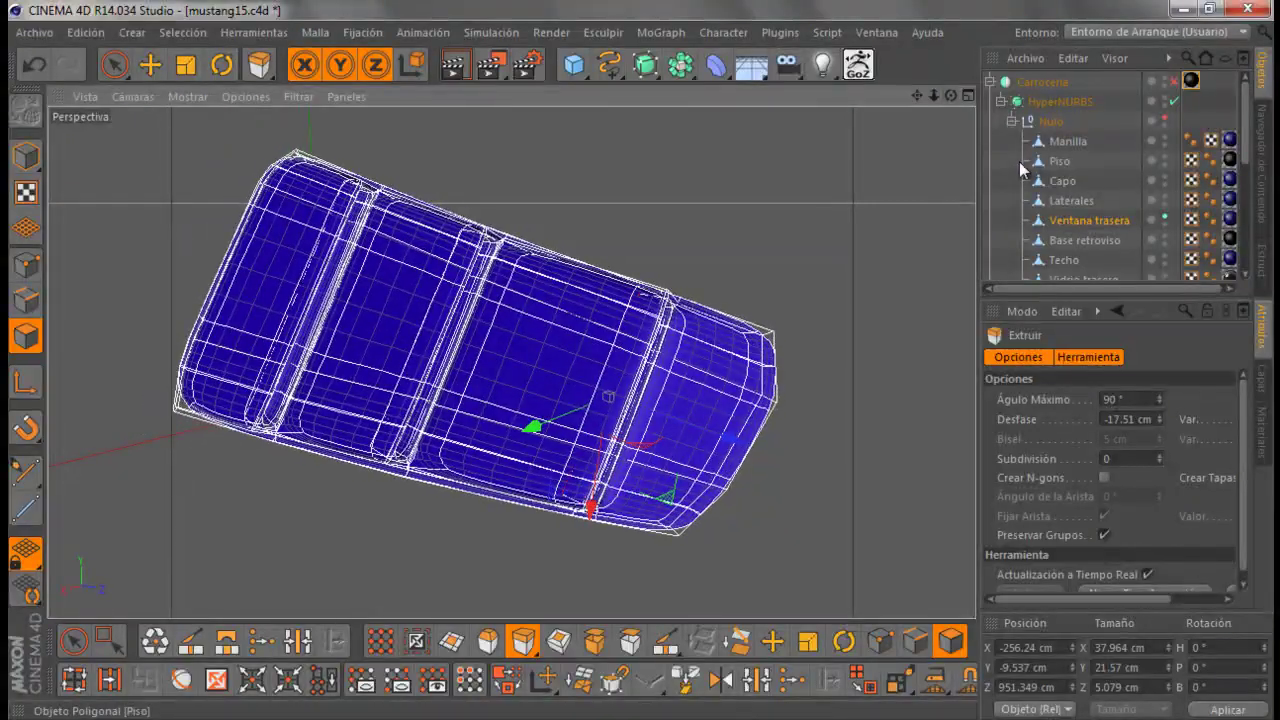
left_click(995, 182)
left_click_drag(951, 99, 641, 362)
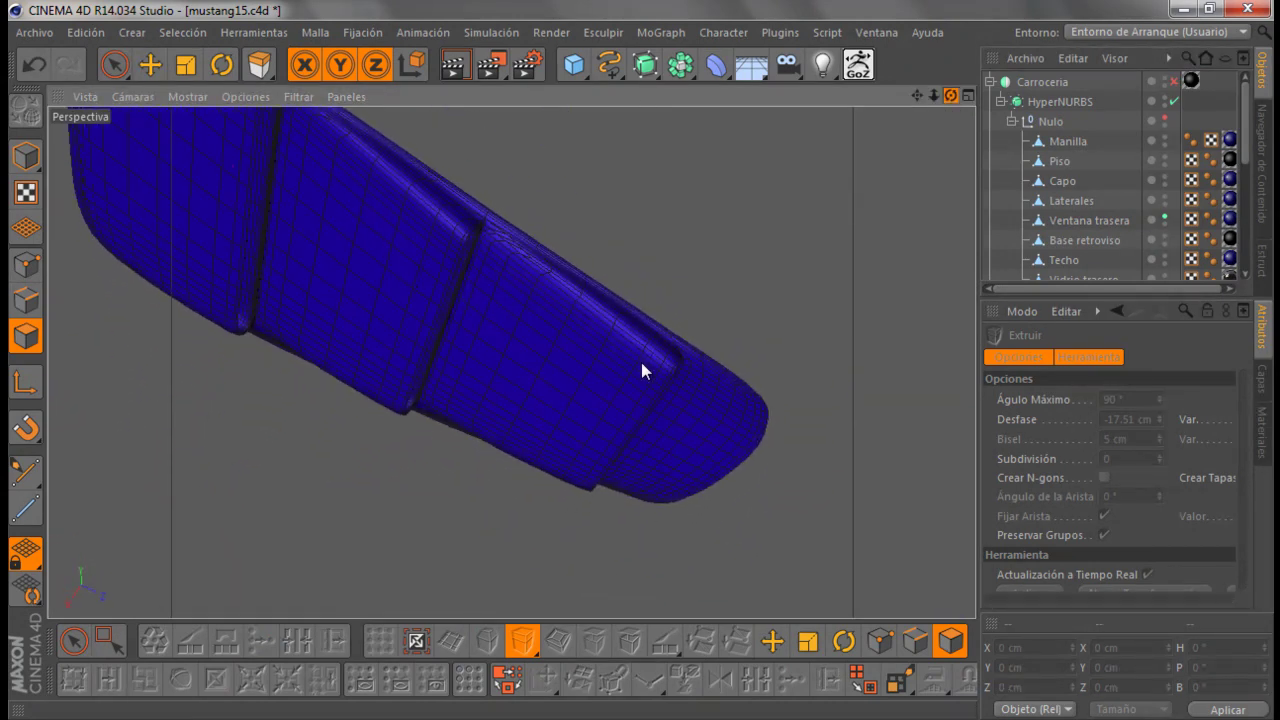
left_click_drag(641, 362, 641, 361)
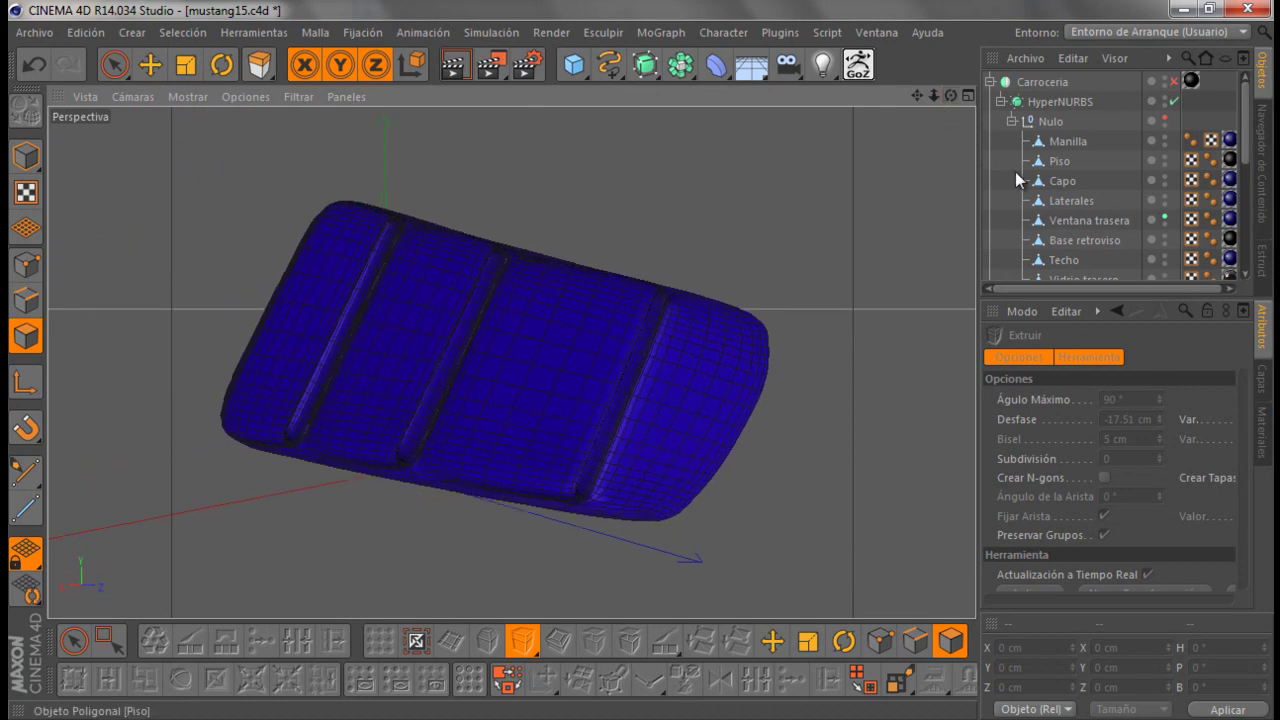
left_click(1174, 102)
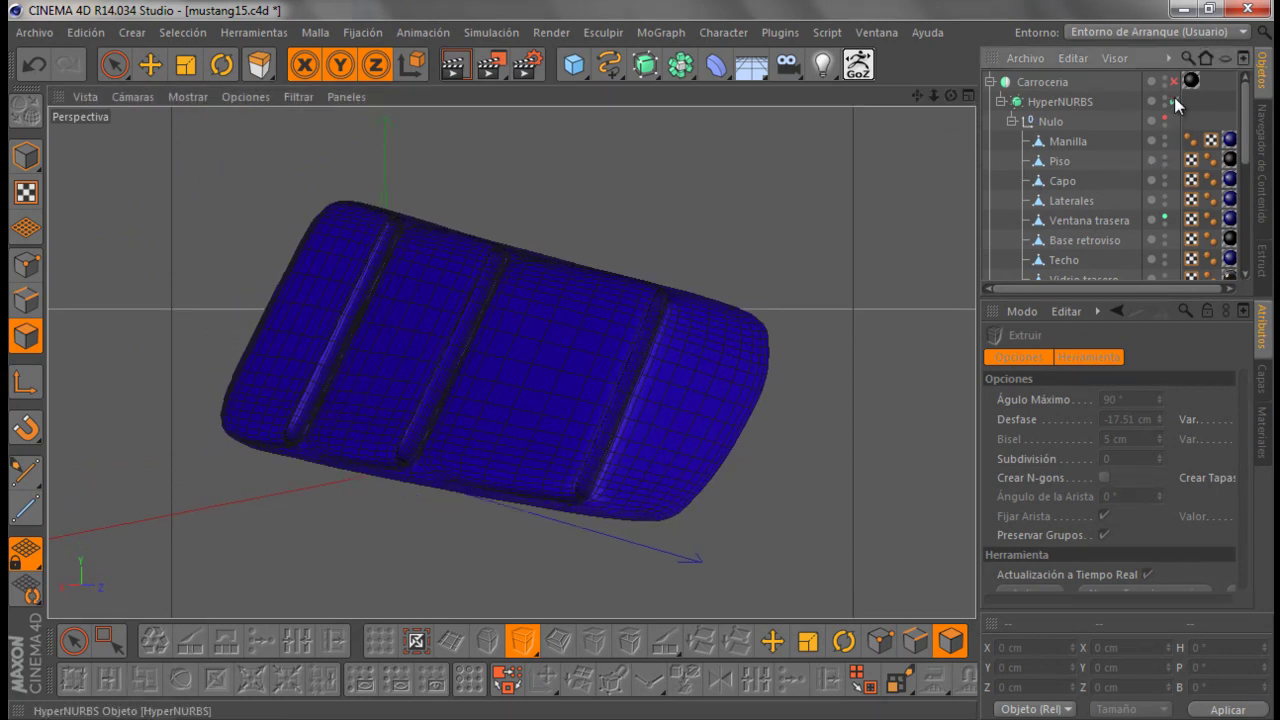
left_click(1079, 224)
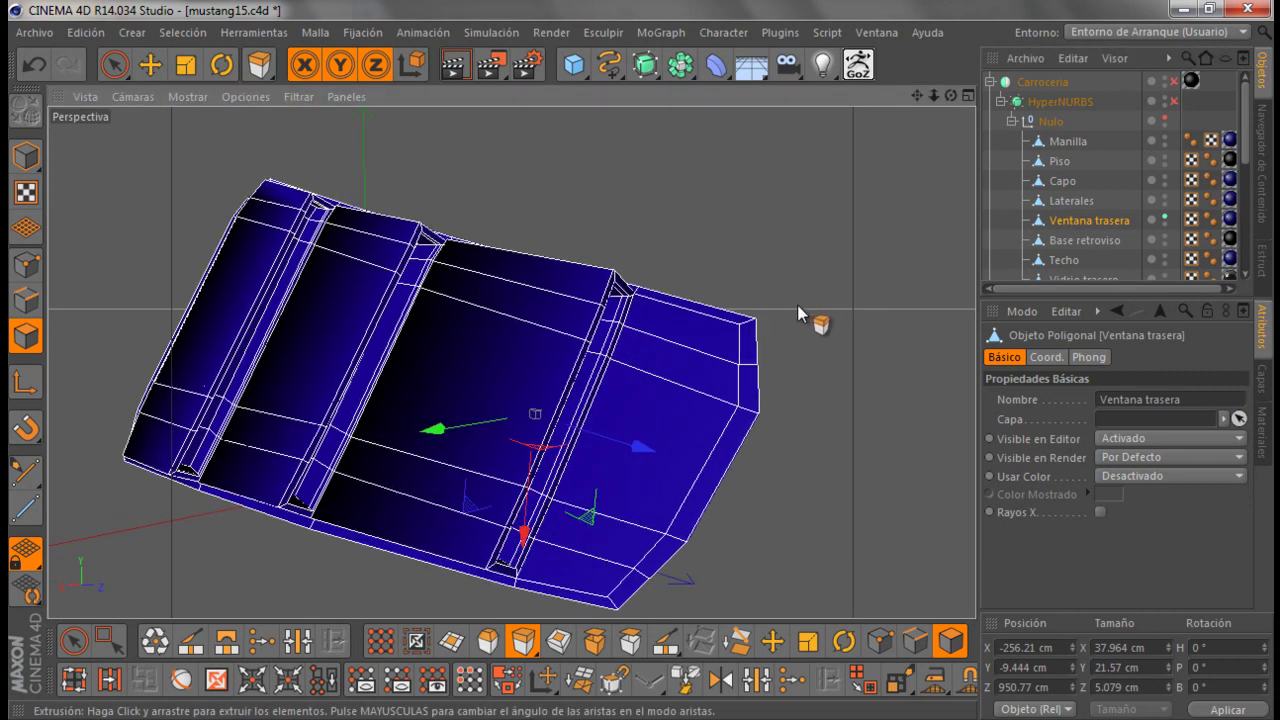
left_click_drag(797, 305, 823, 320, "alt")
scroll(333, 203, "up", 5)
scroll(333, 203, "up", 1)
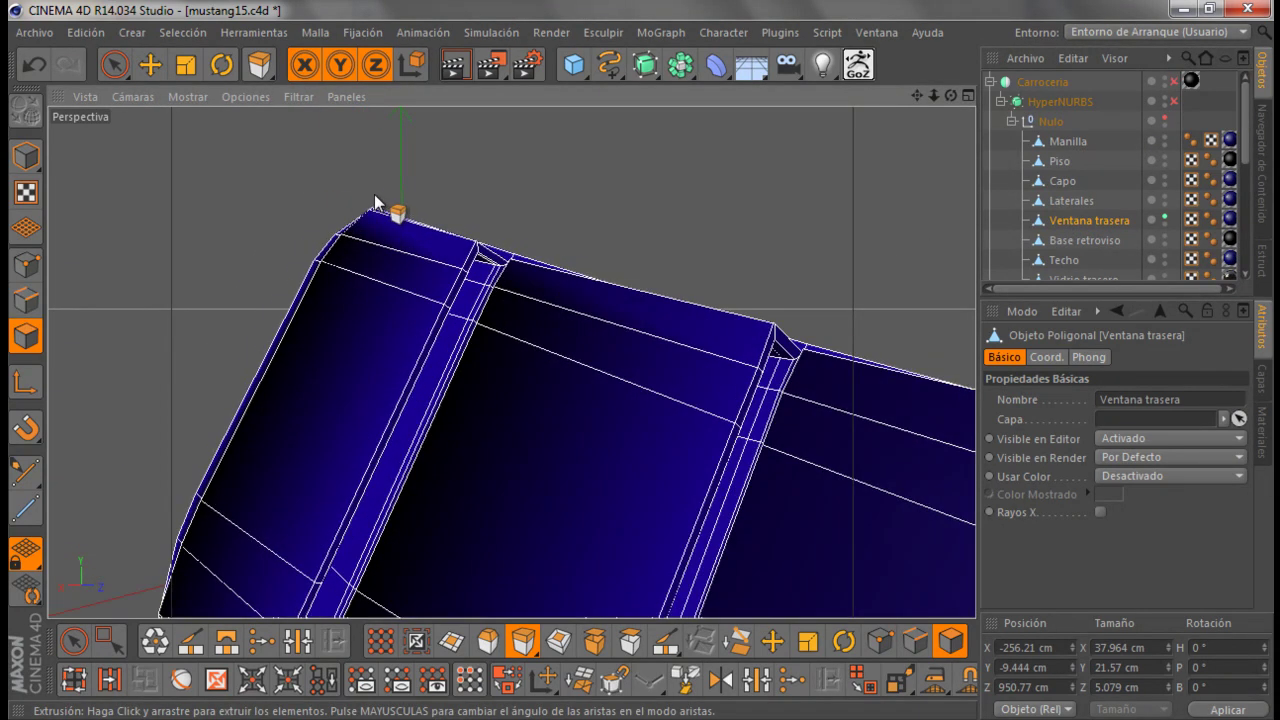
left_click_drag(633, 356, 759, 224, "alt")
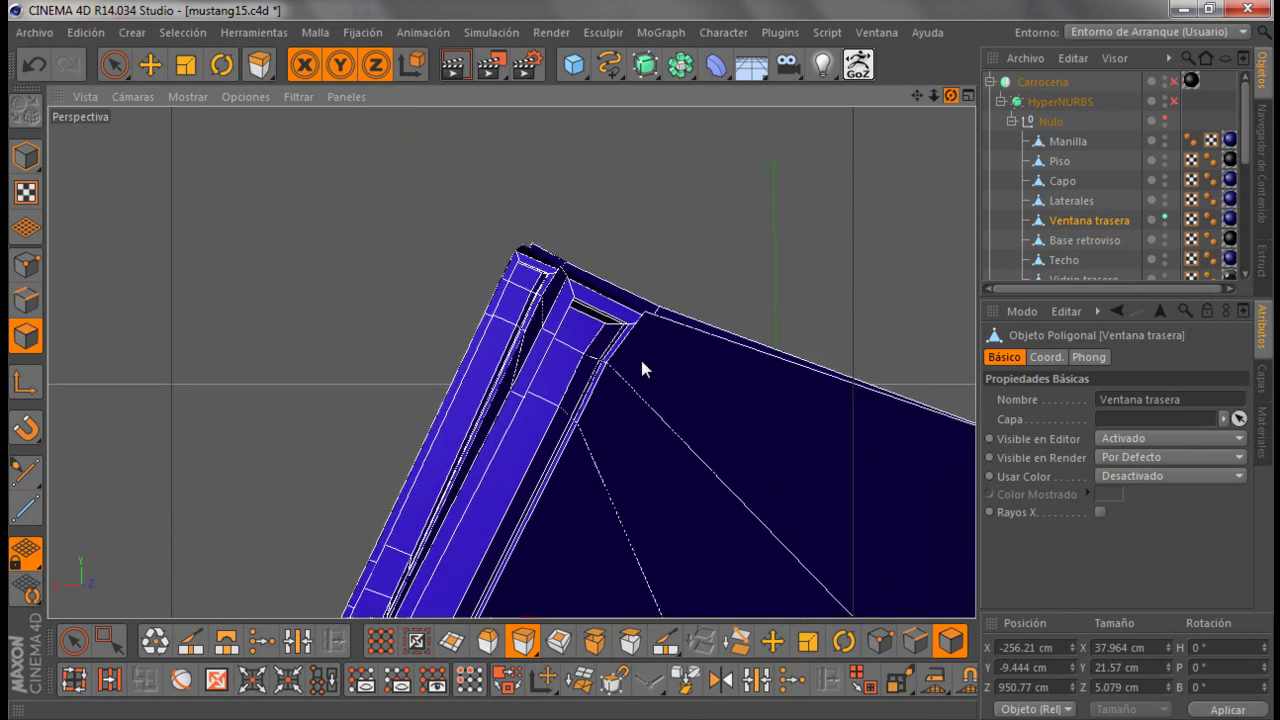
scroll(531, 262, "down", 5)
left_click_drag(686, 371, 790, 398, "alt")
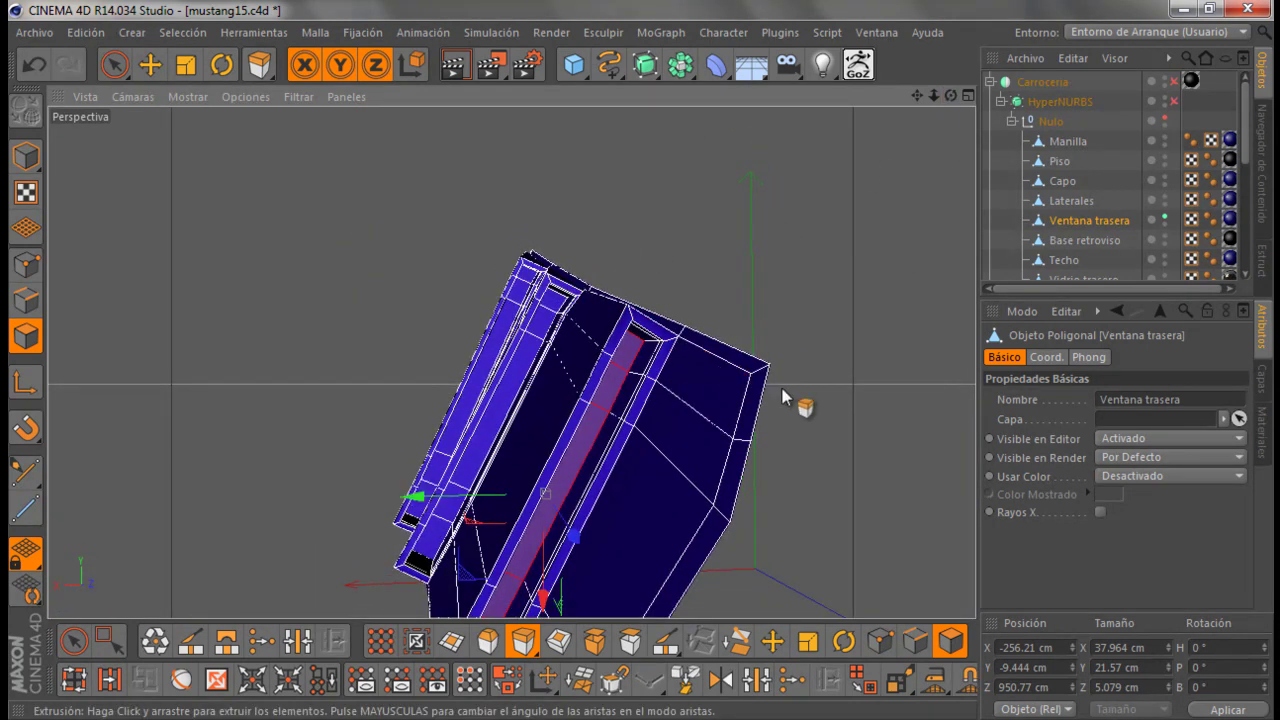
Cut Knife loop edge loops near the panel's upper and lower borders
left_click(666, 647)
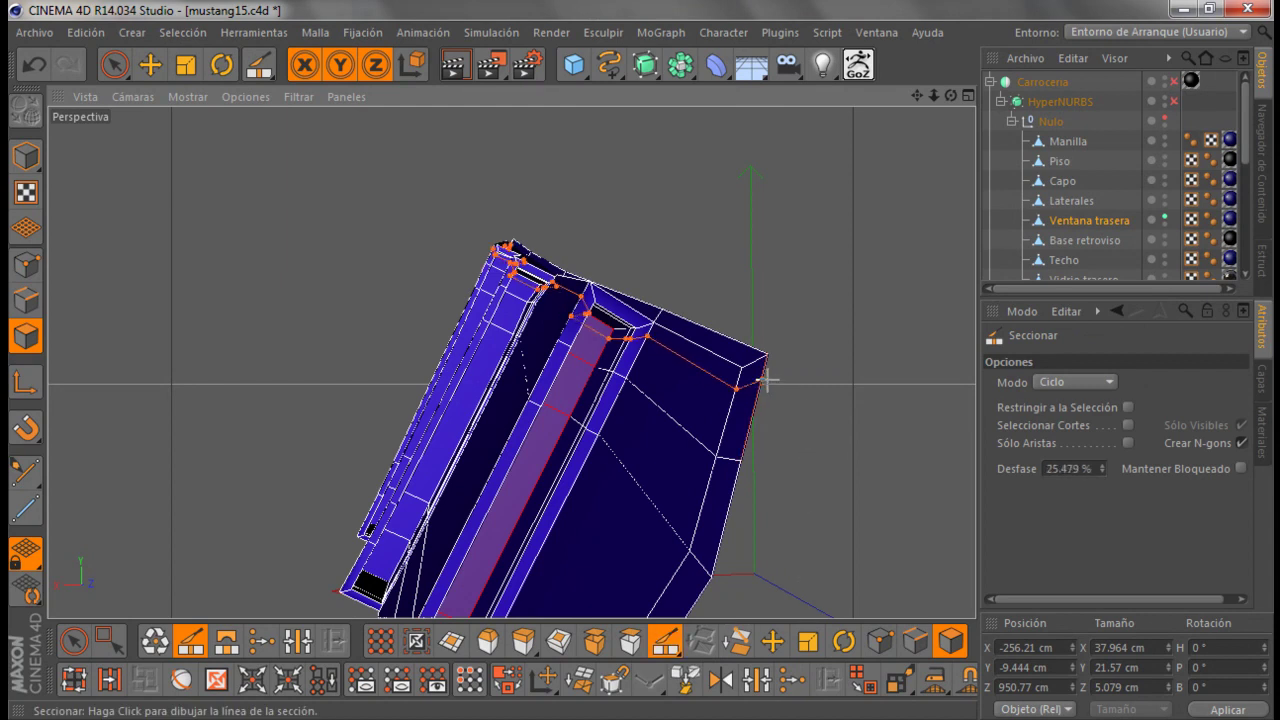
left_click_drag(968, 105, 645, 360, "alt")
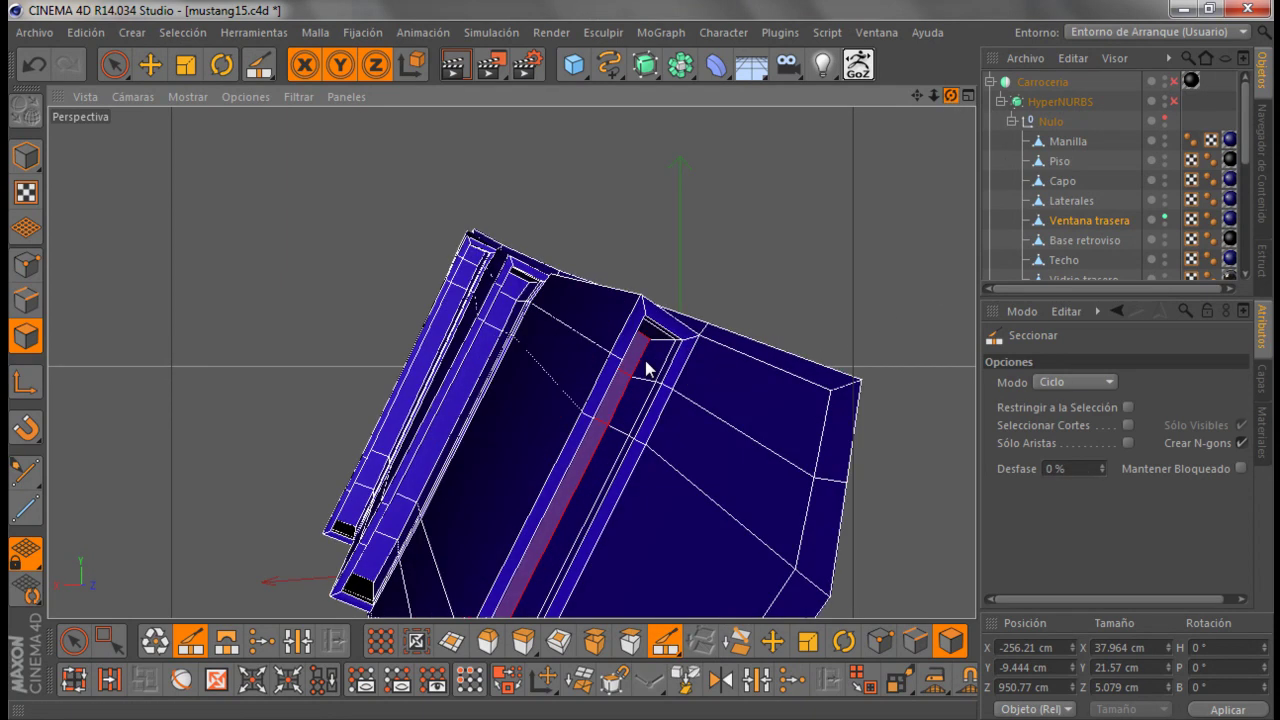
scroll(642, 358, "up", 3)
scroll(727, 381, "down", 3)
scroll(727, 381, "up", 2)
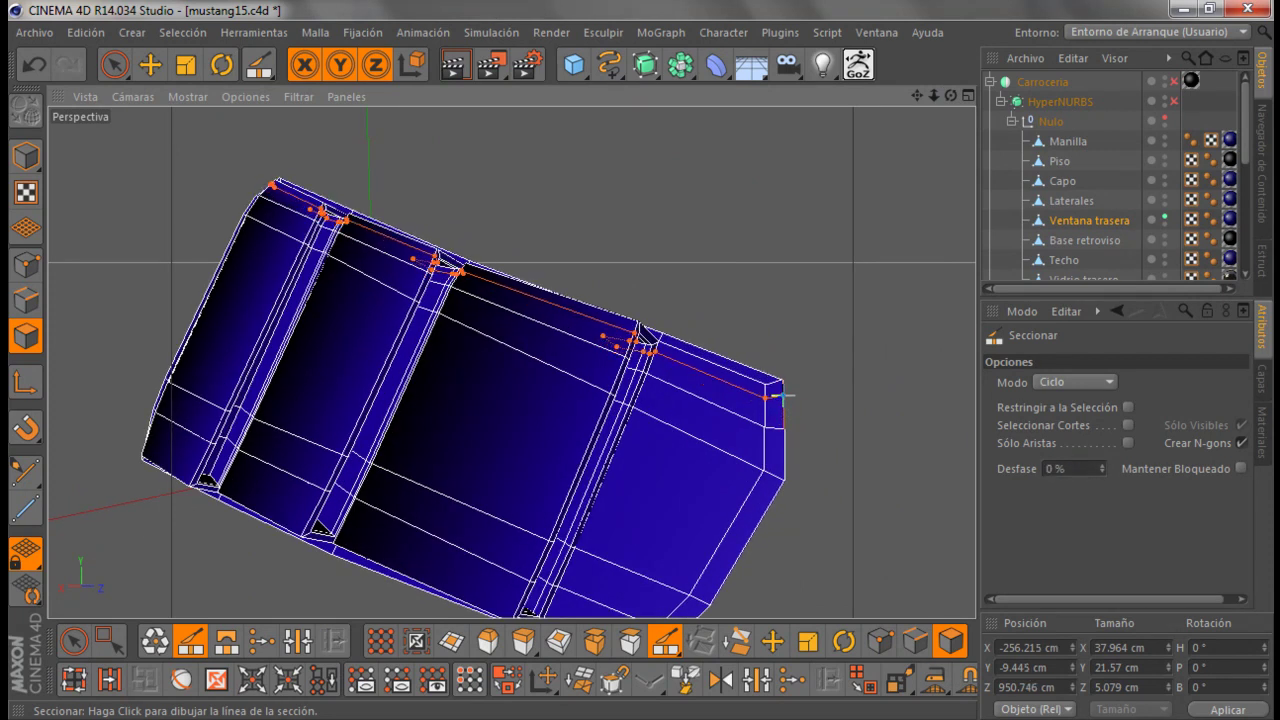
left_click_drag(865, 296, 873, 272, "alt")
scroll(828, 502, "up", 2)
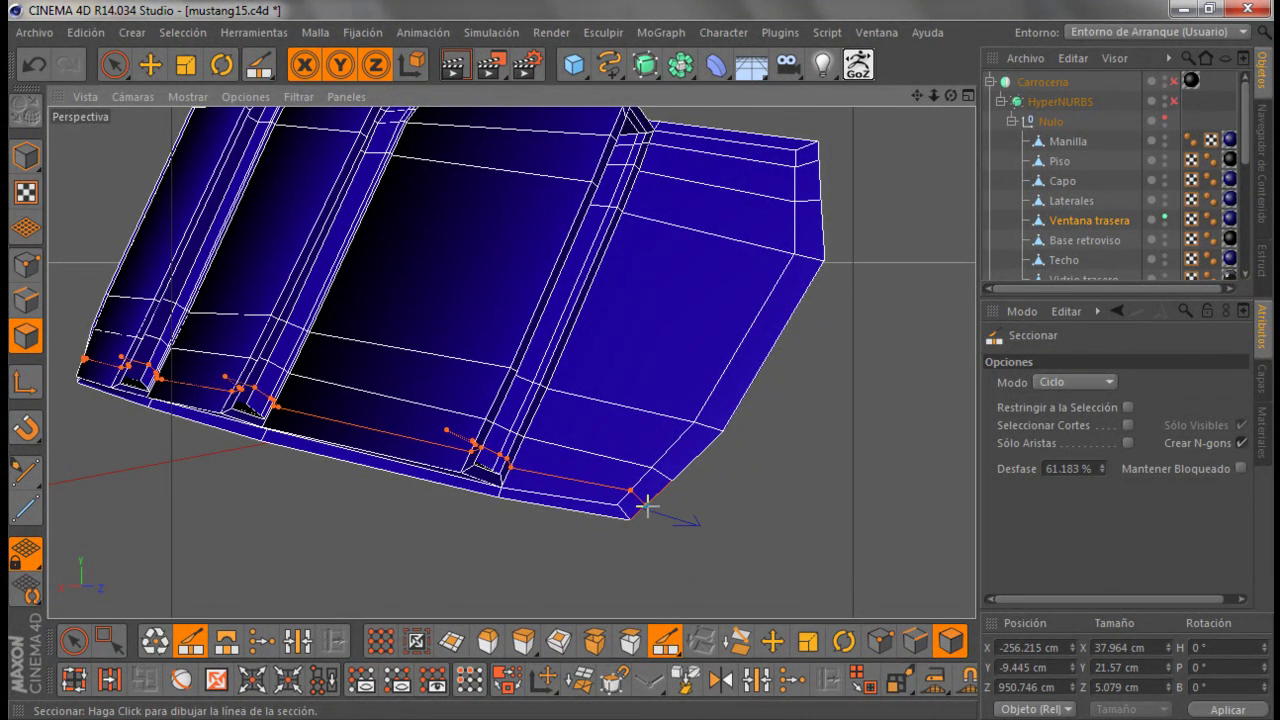
scroll(820, 485, "down", 2)
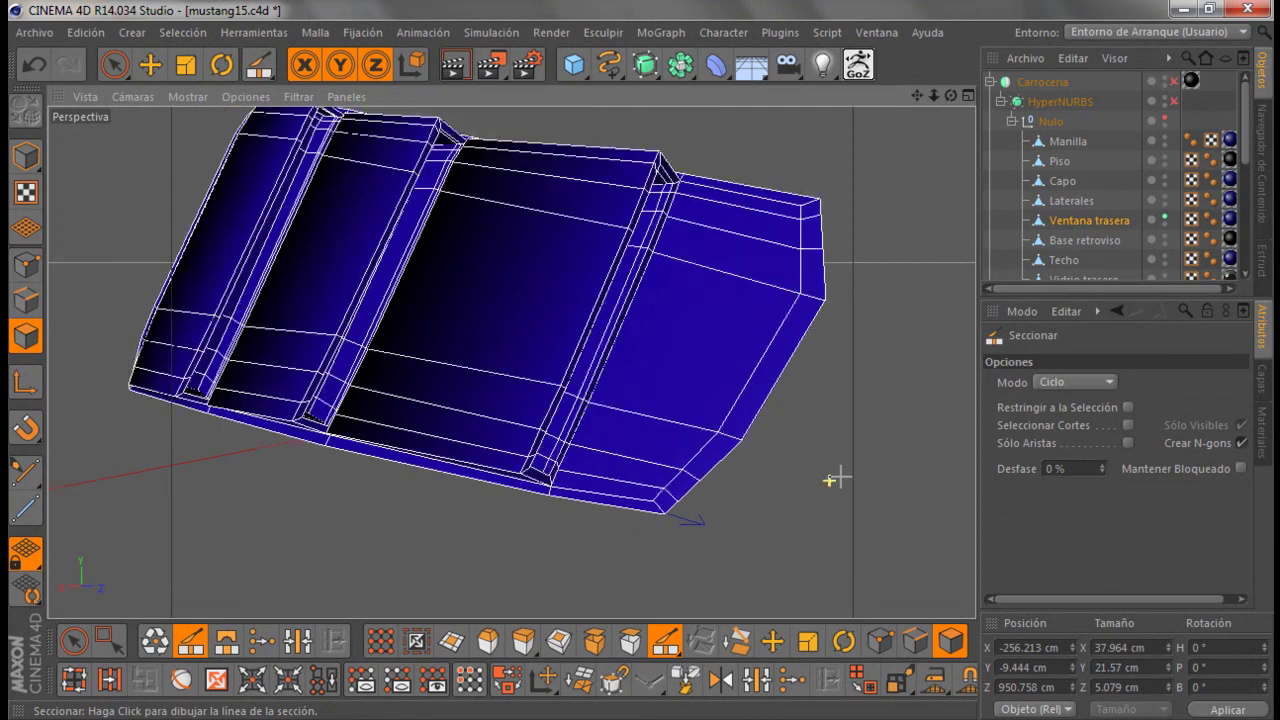
scroll(840, 475, "down", 2)
left_click_drag(953, 98, 990, 105)
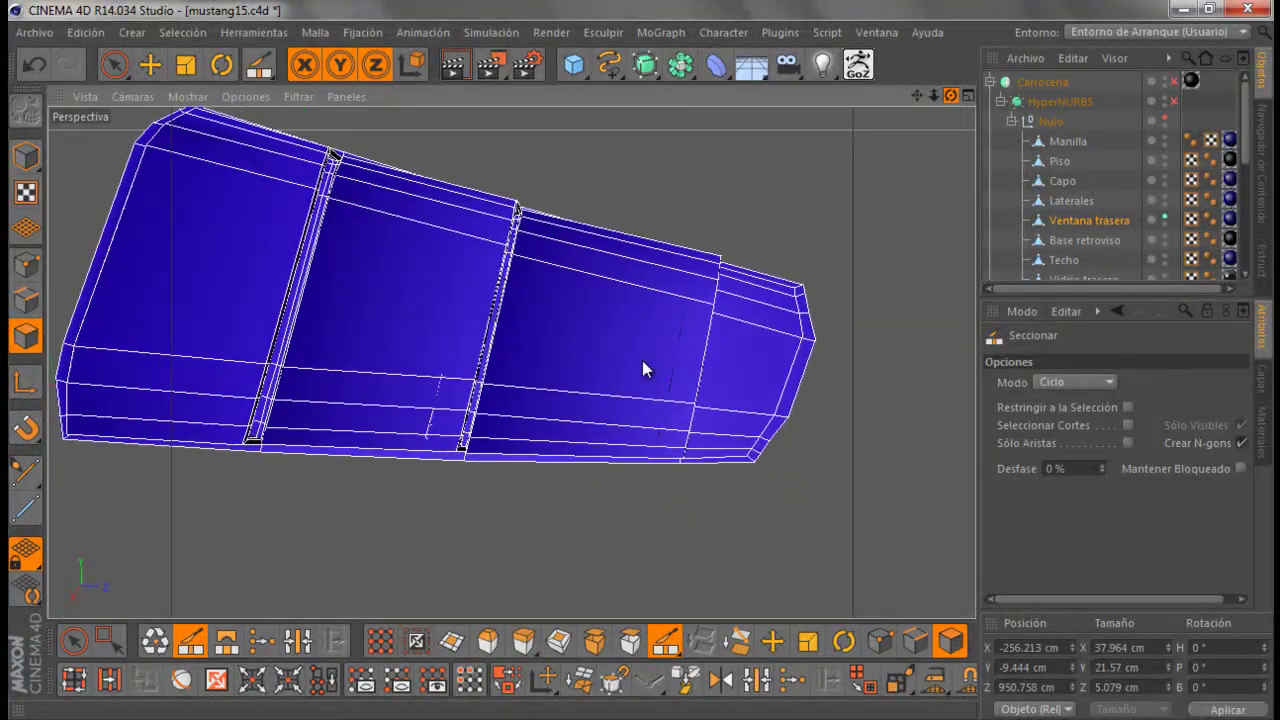
Re-enable HyperNURBS smoothing and deselect the panel to judge the result
left_click(1174, 101)
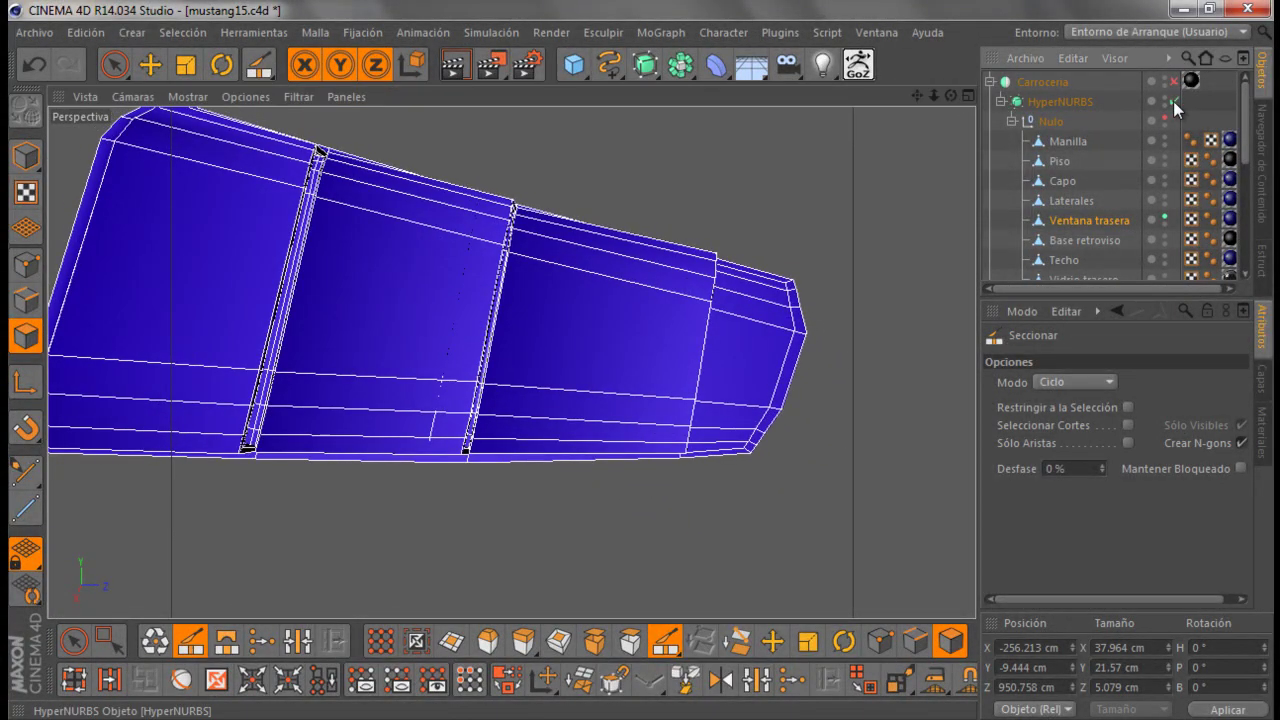
left_click(990, 250)
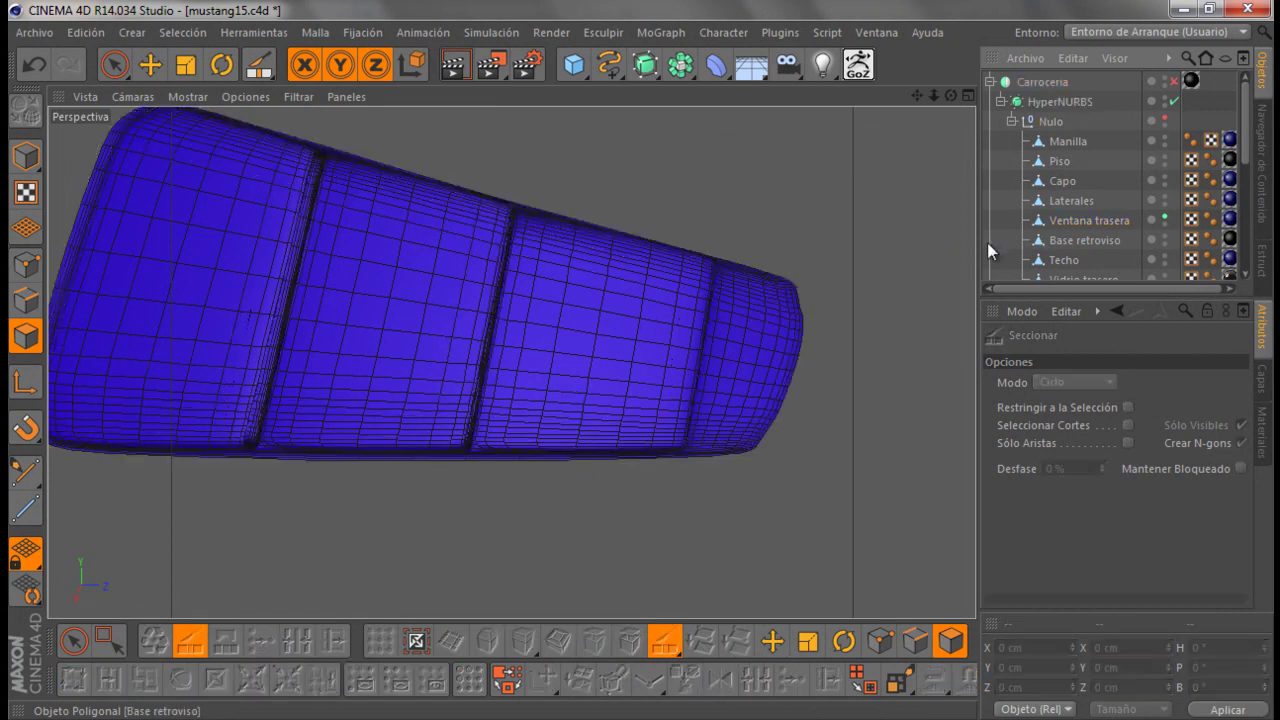
mouse_move(541, 314)
left_mouse_down("alt")
mouse_move(639, 315)
mouse_move(976, 120)
mouse_move(636, 359)
mouse_move(655, 352)
left_mouse_up("alt")
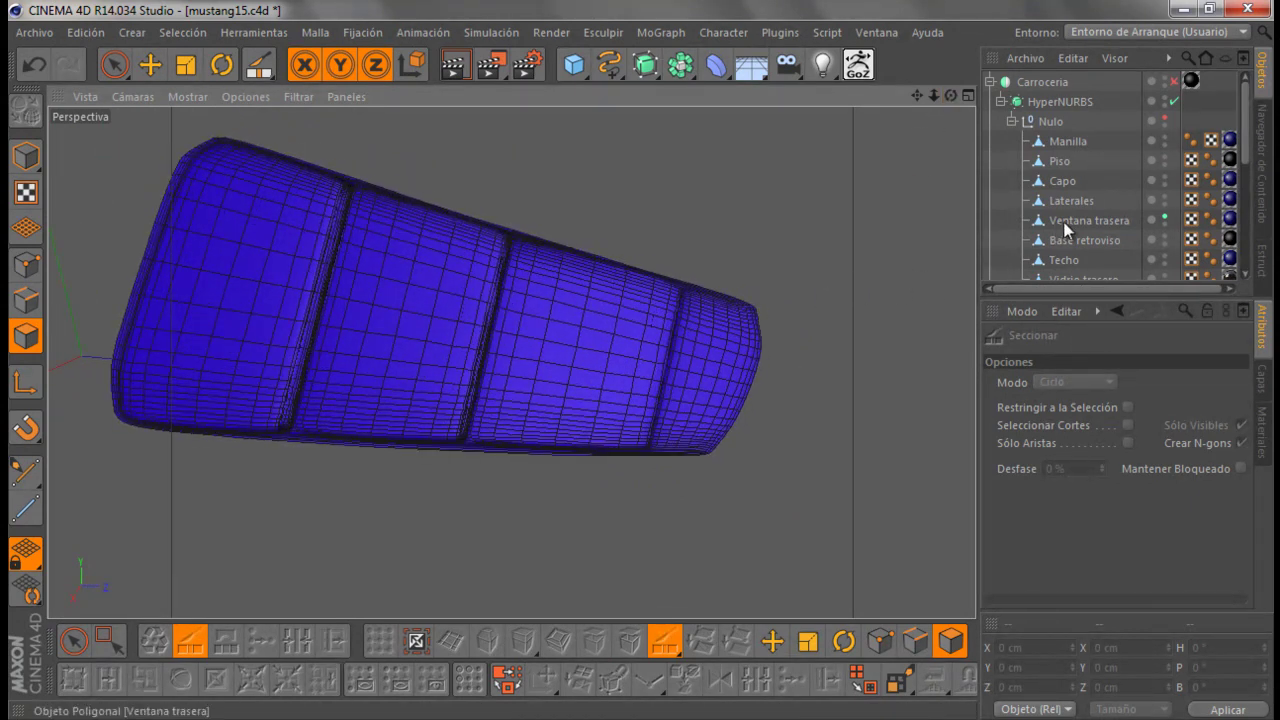
Make Laterales visible, check the louver in the body, and select Ventana trasera
left_click(1165, 199)
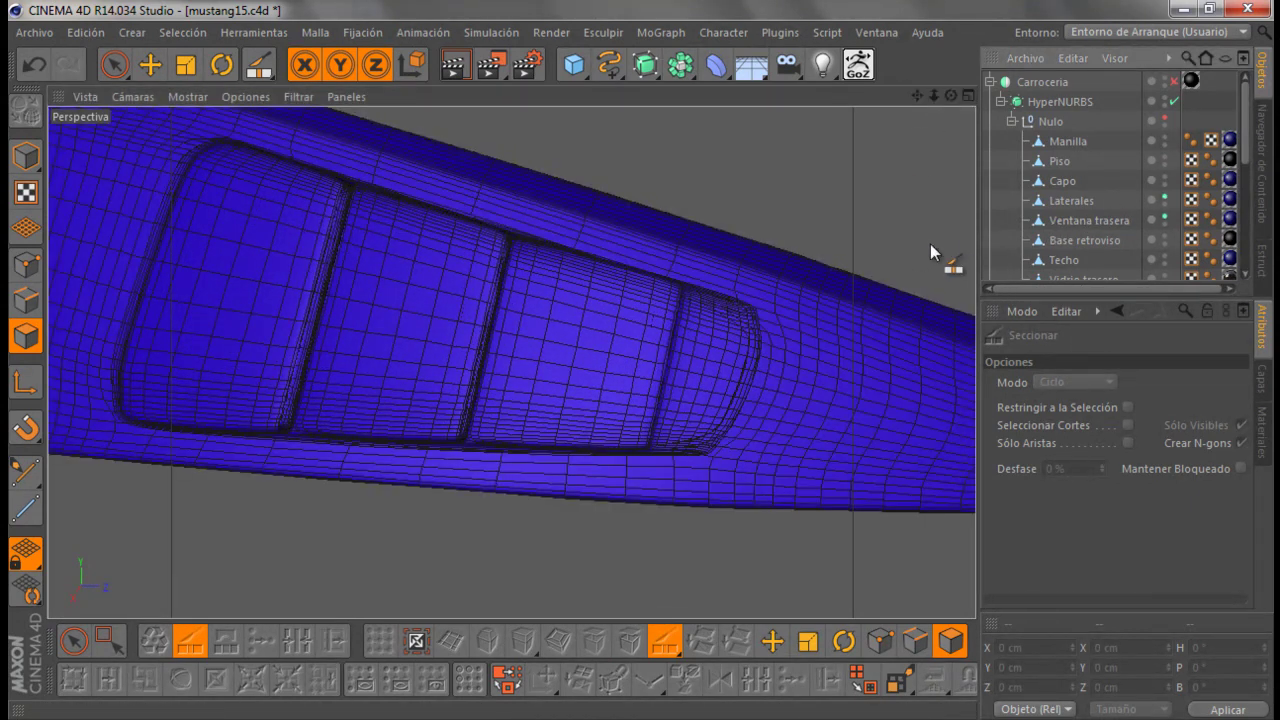
left_click_drag(930, 244, 774, 270, "alt")
left_click_drag(956, 99, 641, 361)
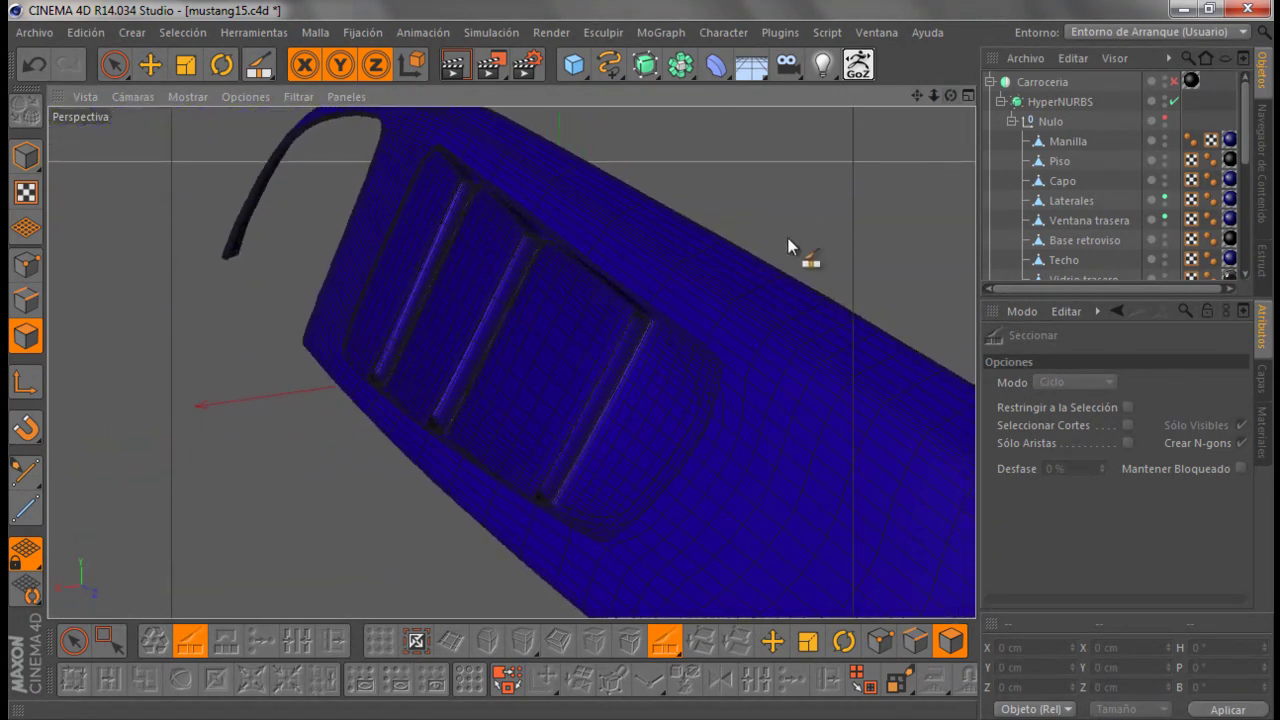
left_click(1086, 222)
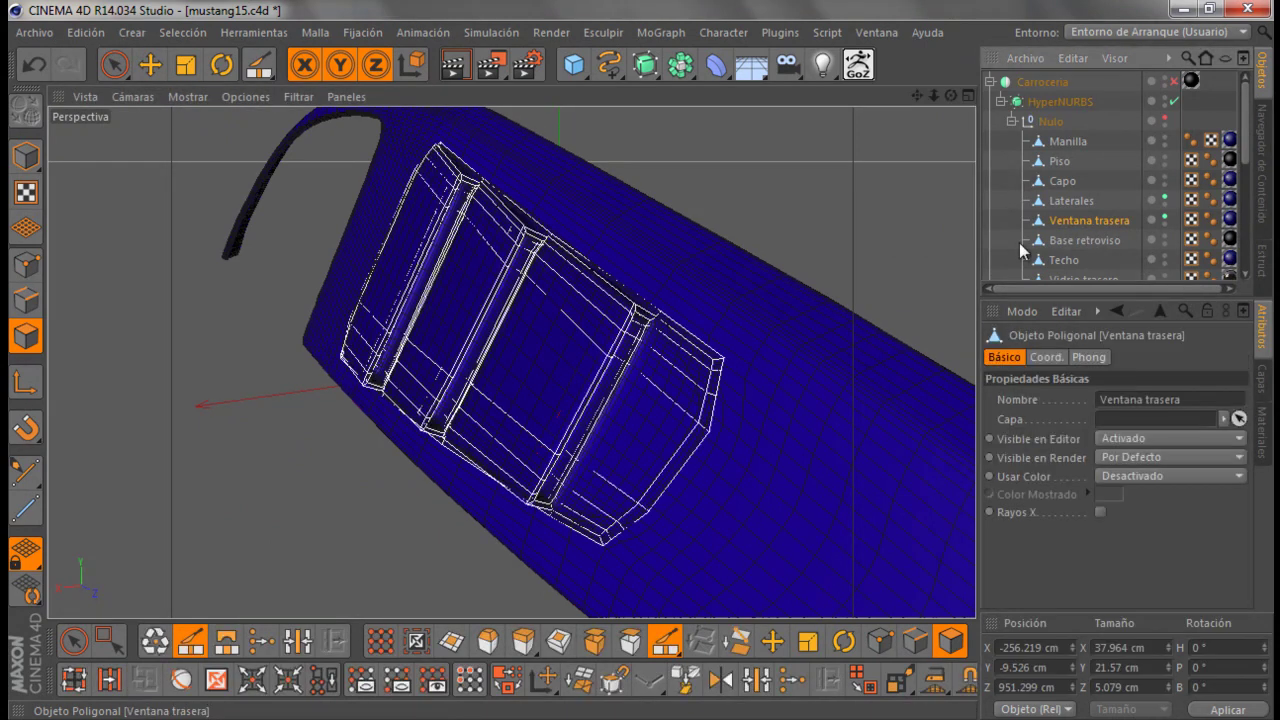
Recenter the Ventana trasera axis on its geometry with Centrar Ejes A
left_click(27, 157)
left_click(151, 66)
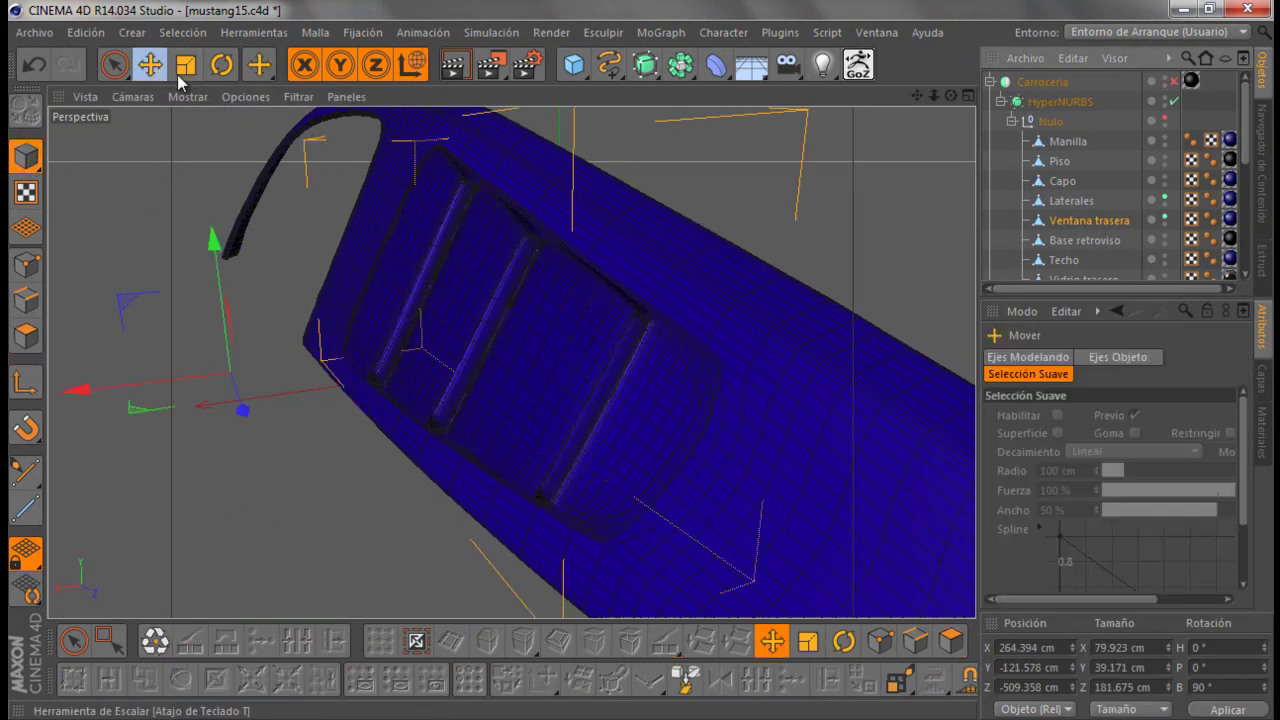
left_click_drag(950, 95, 642, 363)
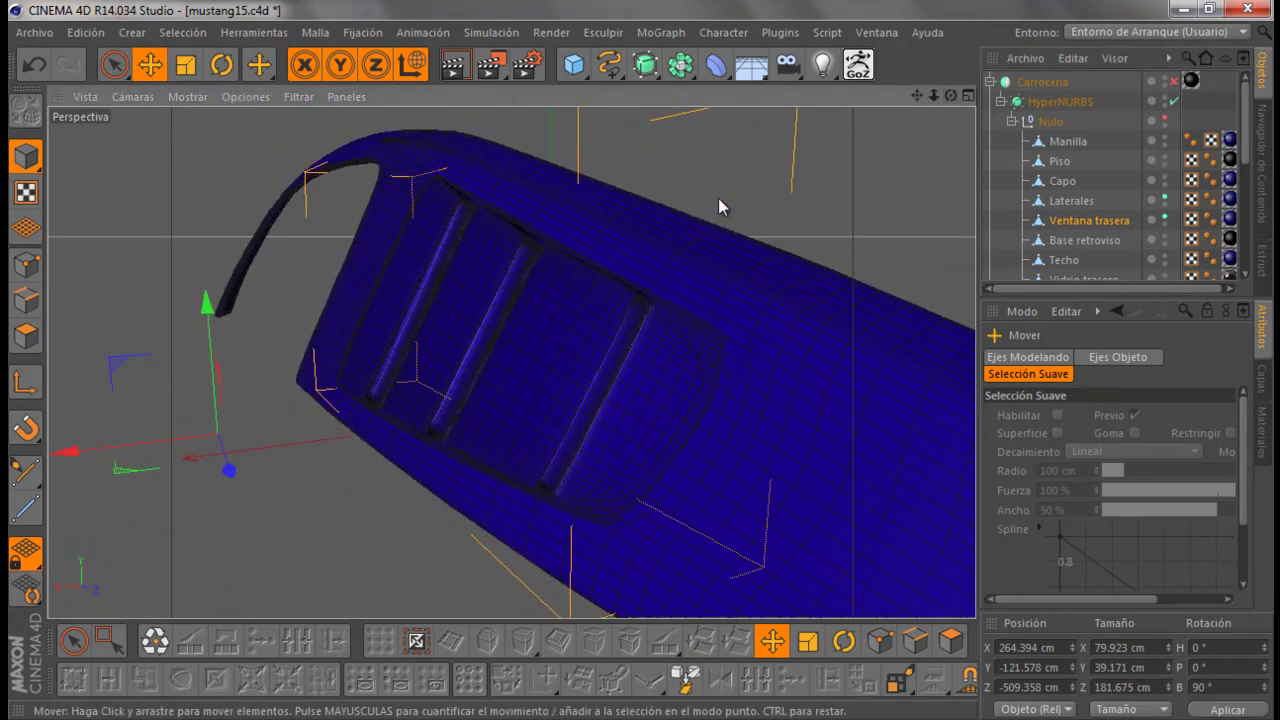
left_click(312, 33)
mouse_move(336, 214)
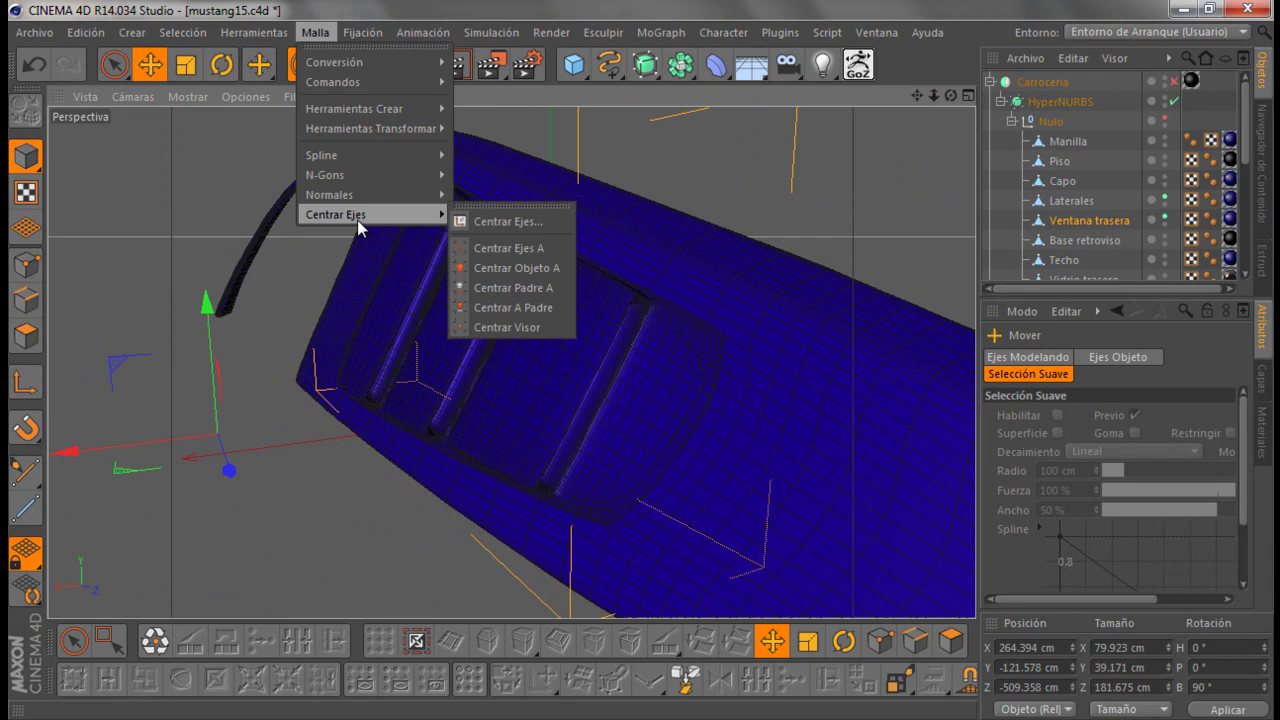
left_click(491, 246)
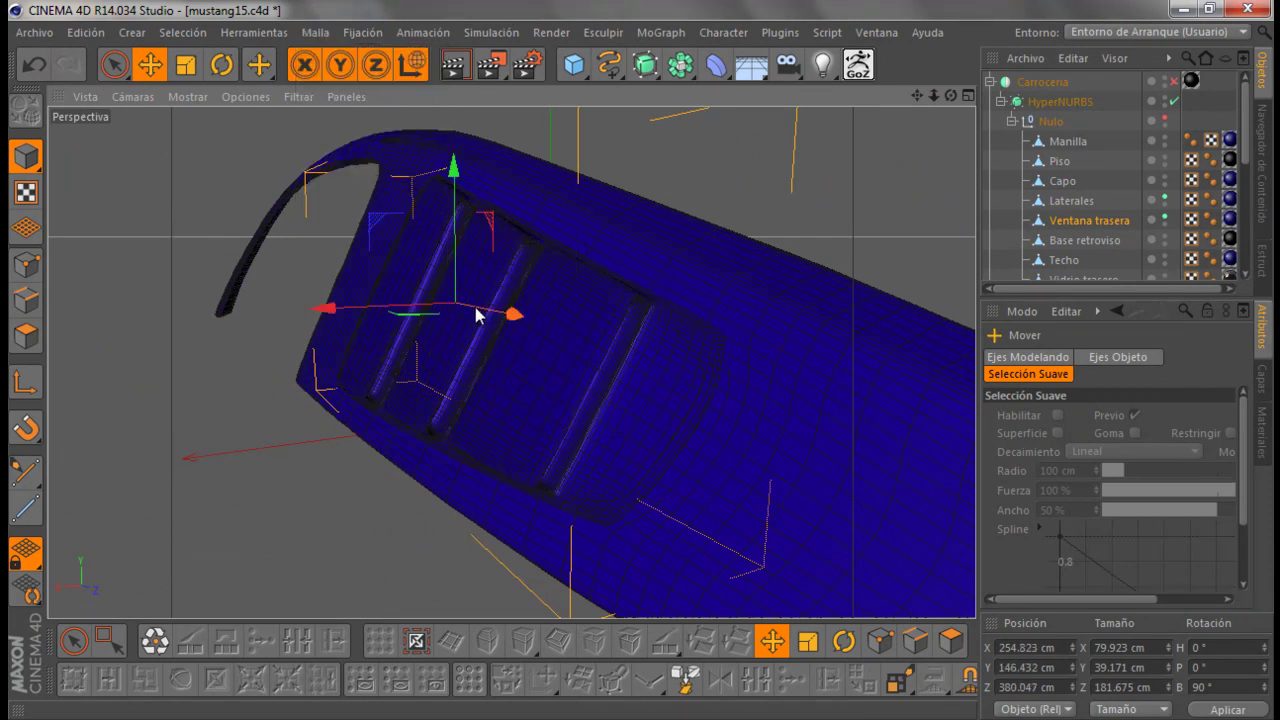
Nudge the window piece to X 256.619 cm and Y 147.183 cm
left_click_drag(638, 355, 646, 356, "alt")
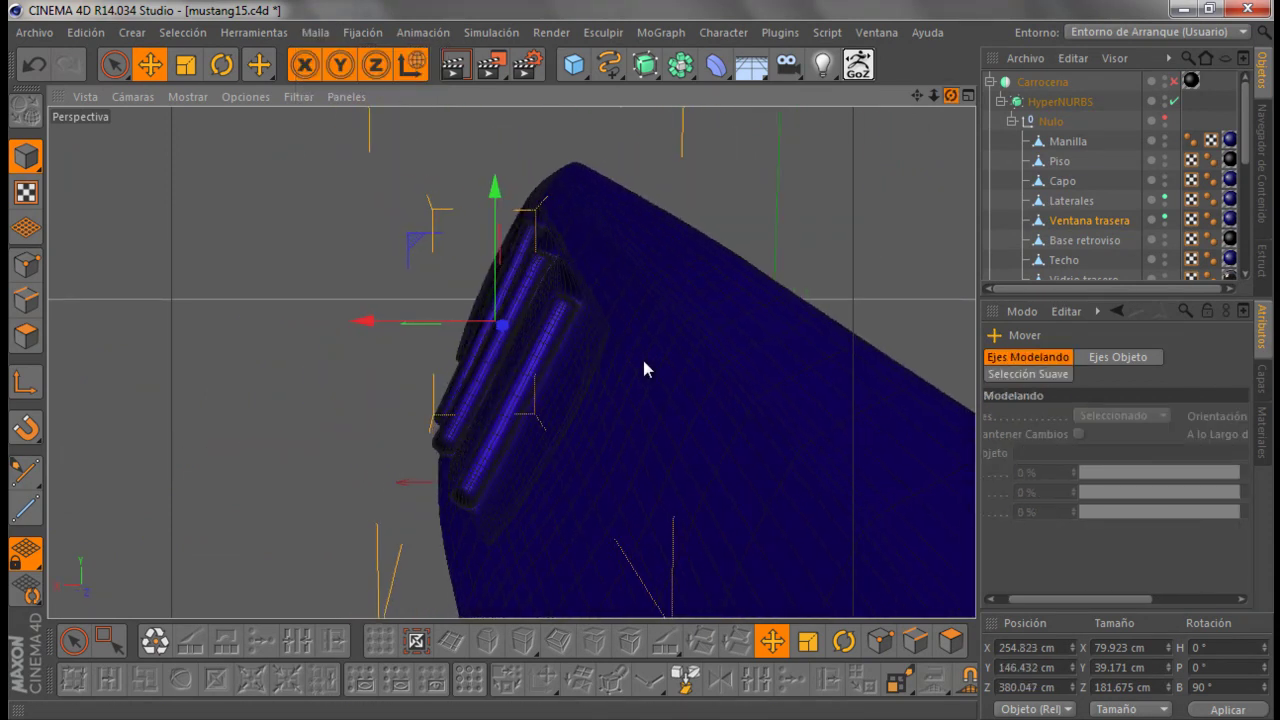
left_click_drag(366, 327, 359, 328)
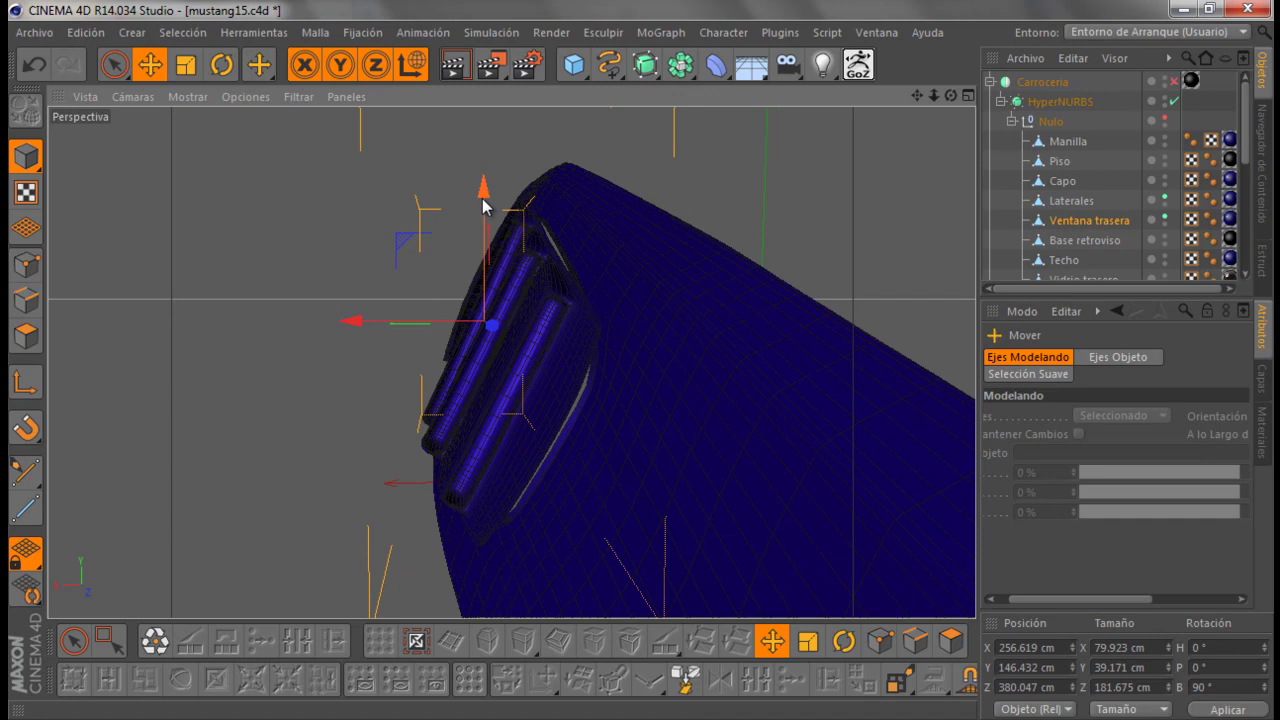
left_click_drag(486, 203, 489, 201)
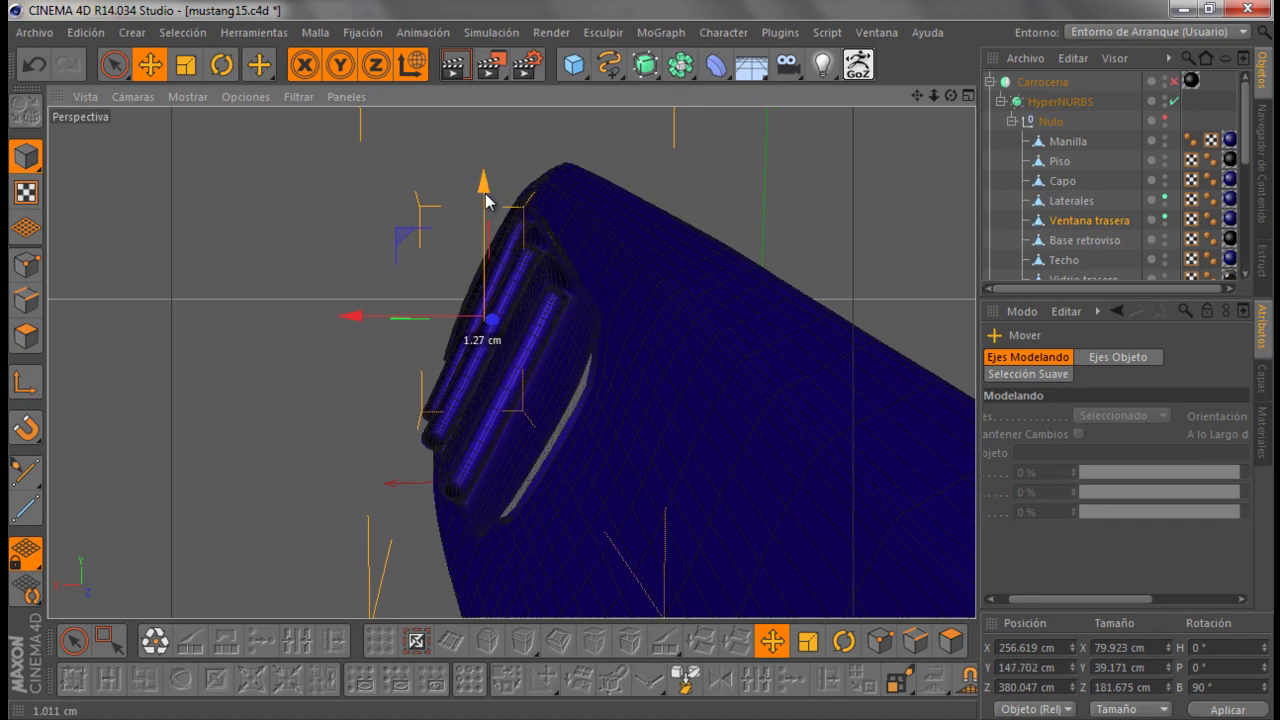
mouse_move(956, 102)
left_mouse_down()
mouse_move(641, 361)
mouse_move(636, 346)
mouse_move(640, 360)
left_mouse_up()
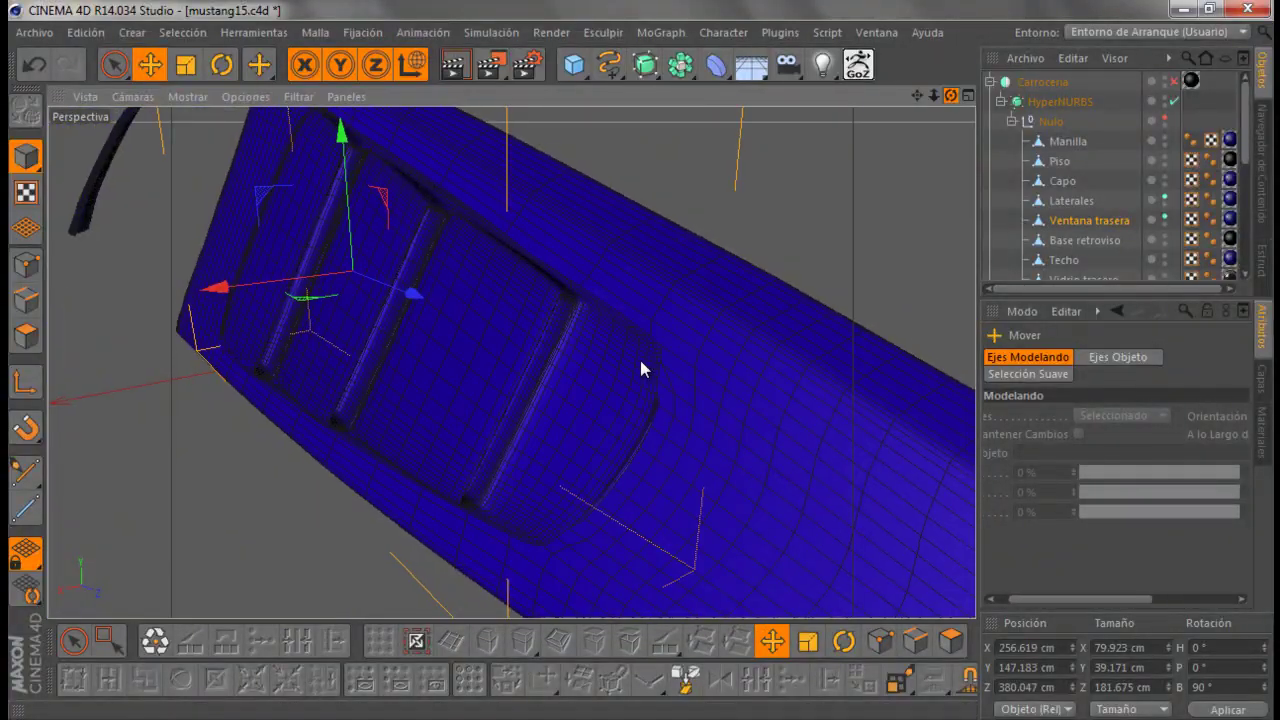
Disable HyperNURBS smoothing and put the window mesh in Edges mode
left_click(1174, 102)
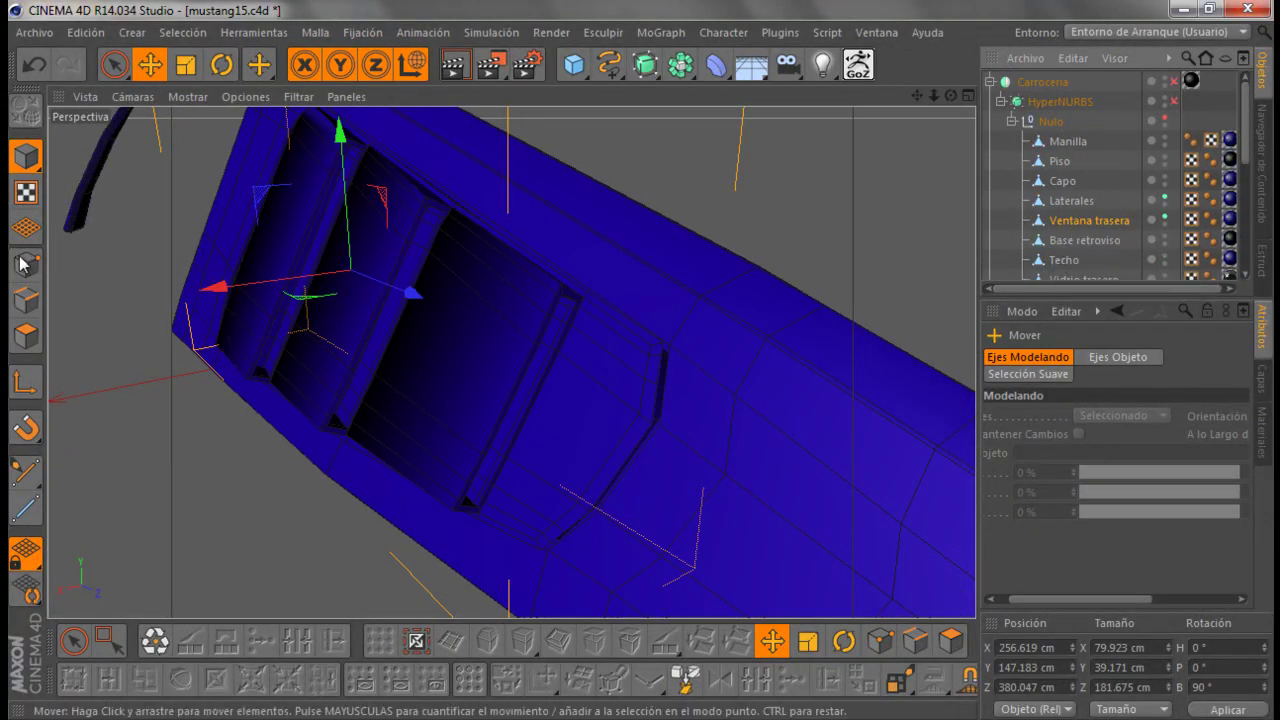
left_click(26, 301)
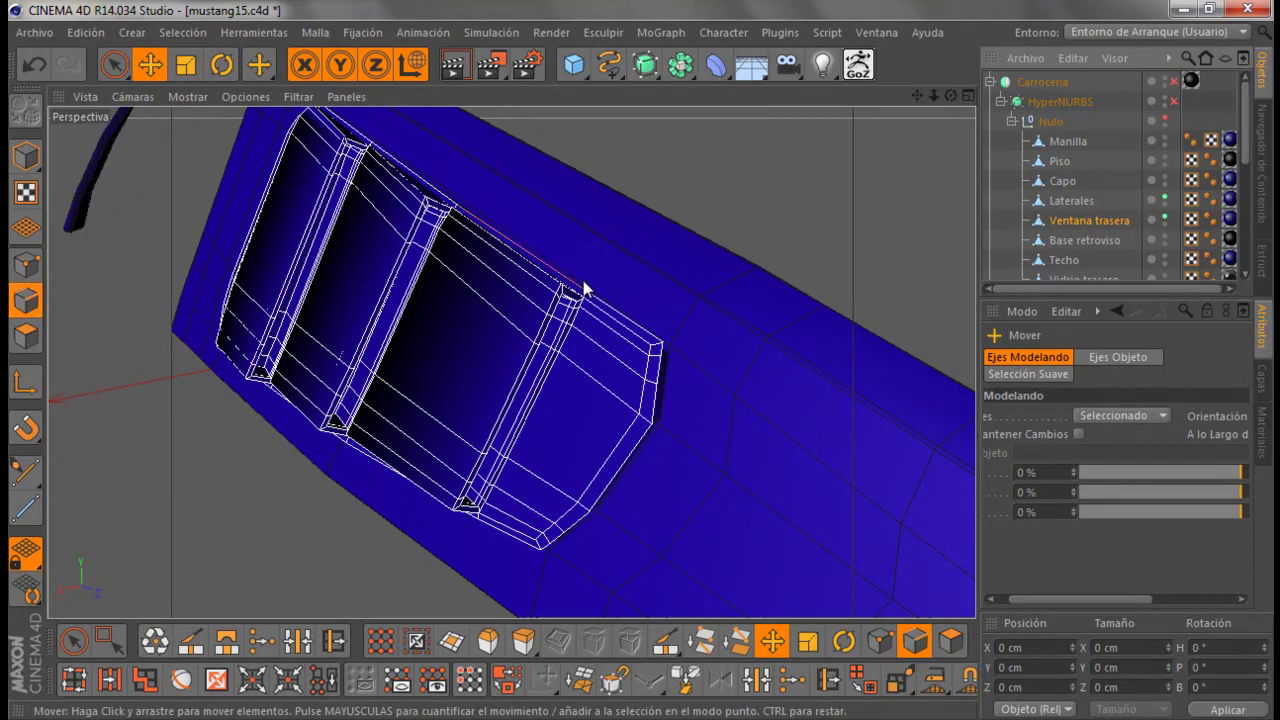
scroll(659, 316, "up", 2)
scroll(659, 316, "up", 2)
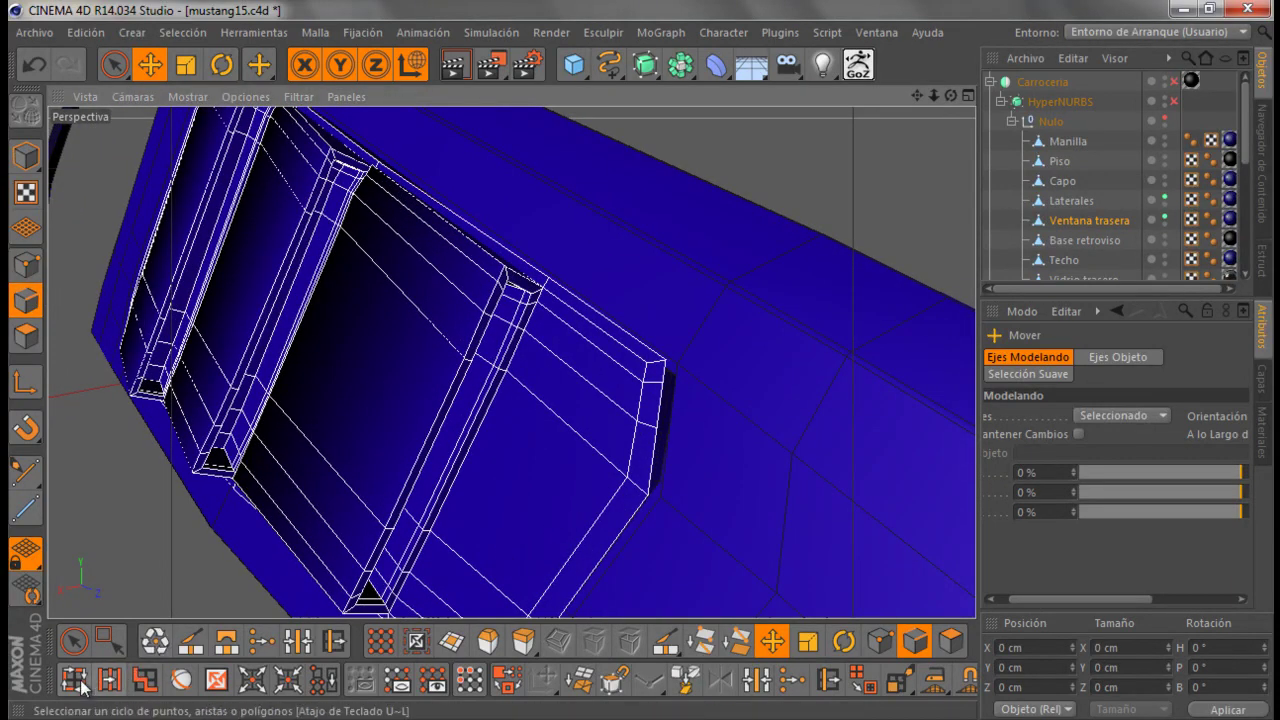
Loop-select the edge loop around the window's outer border
left_click(76, 681)
left_click(657, 362)
left_click(657, 362)
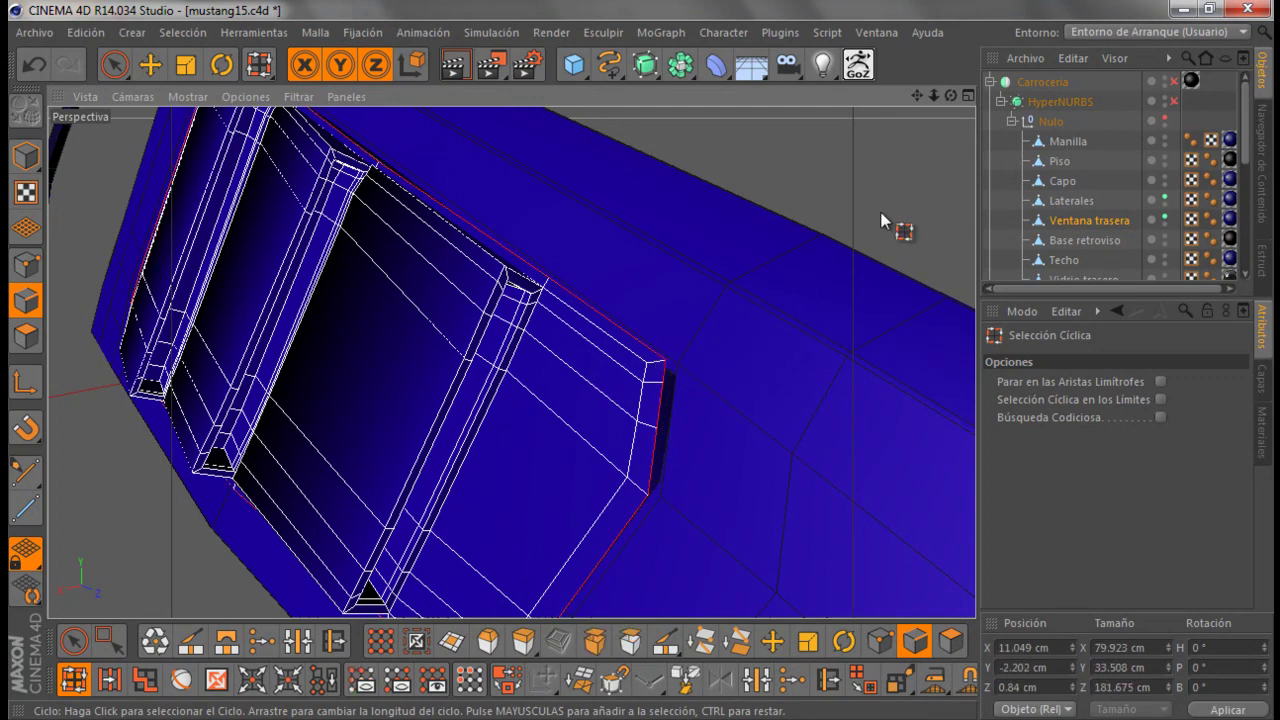
mouse_move(882, 222)
left_mouse_down("alt")
mouse_move(858, 247)
mouse_move(646, 274)
left_mouse_up("alt")
scroll(434, 277, "up", 2)
scroll(366, 377, "up", 3)
scroll(358, 398, "up", 2)
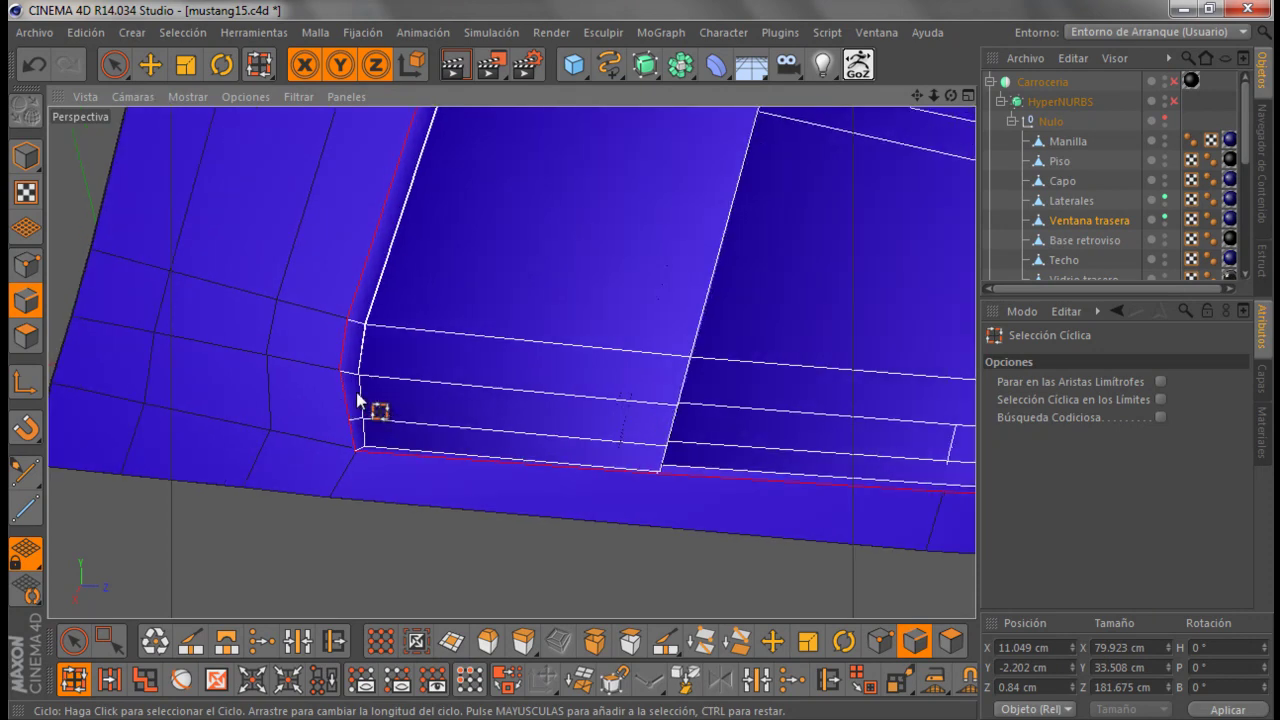
left_click_drag(791, 206, 646, 363, "alt")
scroll(646, 363, "down", 2)
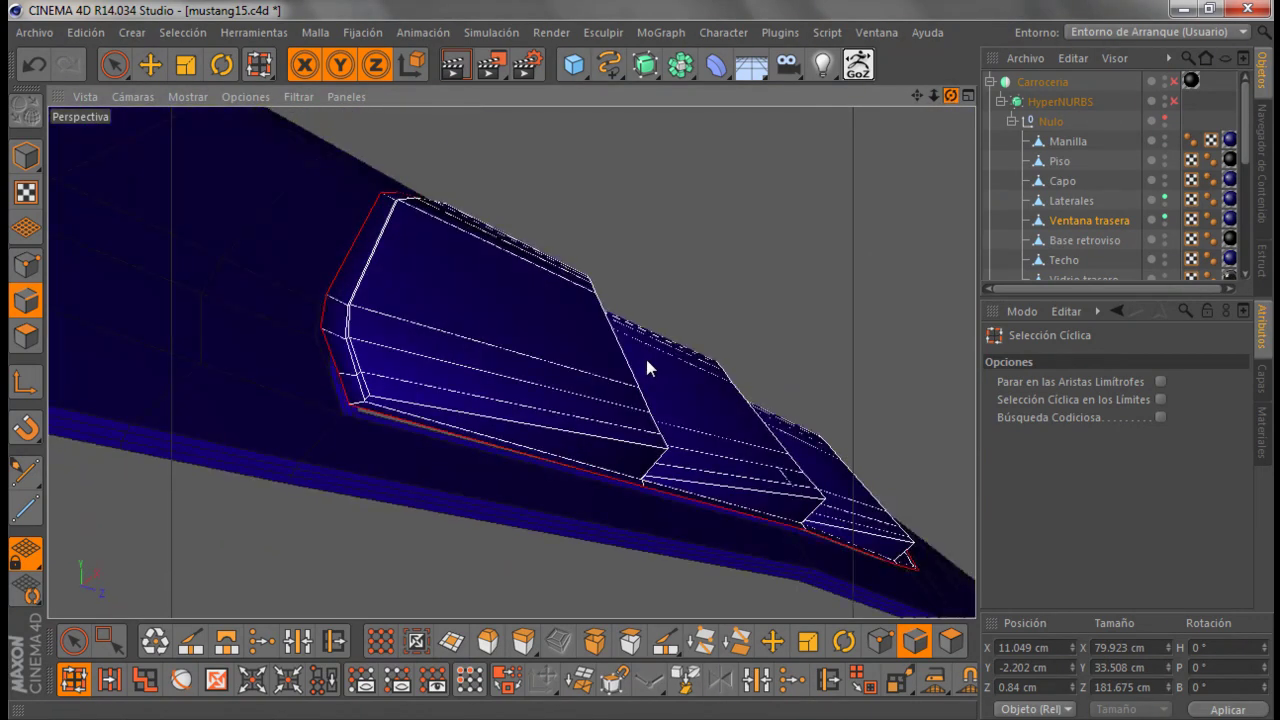
scroll(646, 361, "up", 3)
scroll(641, 362, "up", 2)
scroll(641, 363, "up", 2)
scroll(640, 365, "up", 2)
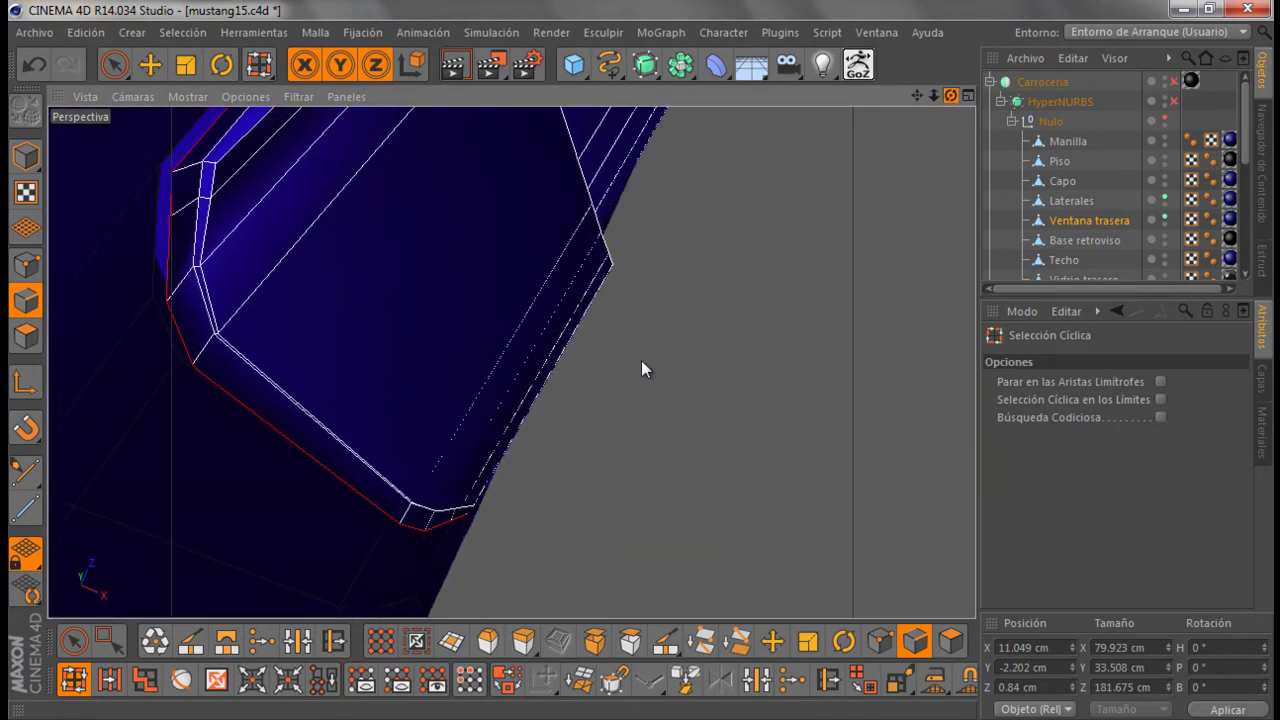
scroll(641, 362, "down", 2)
Move the border loop about 3.6 cm along X
left_click_drag(714, 357, 642, 157, "alt")
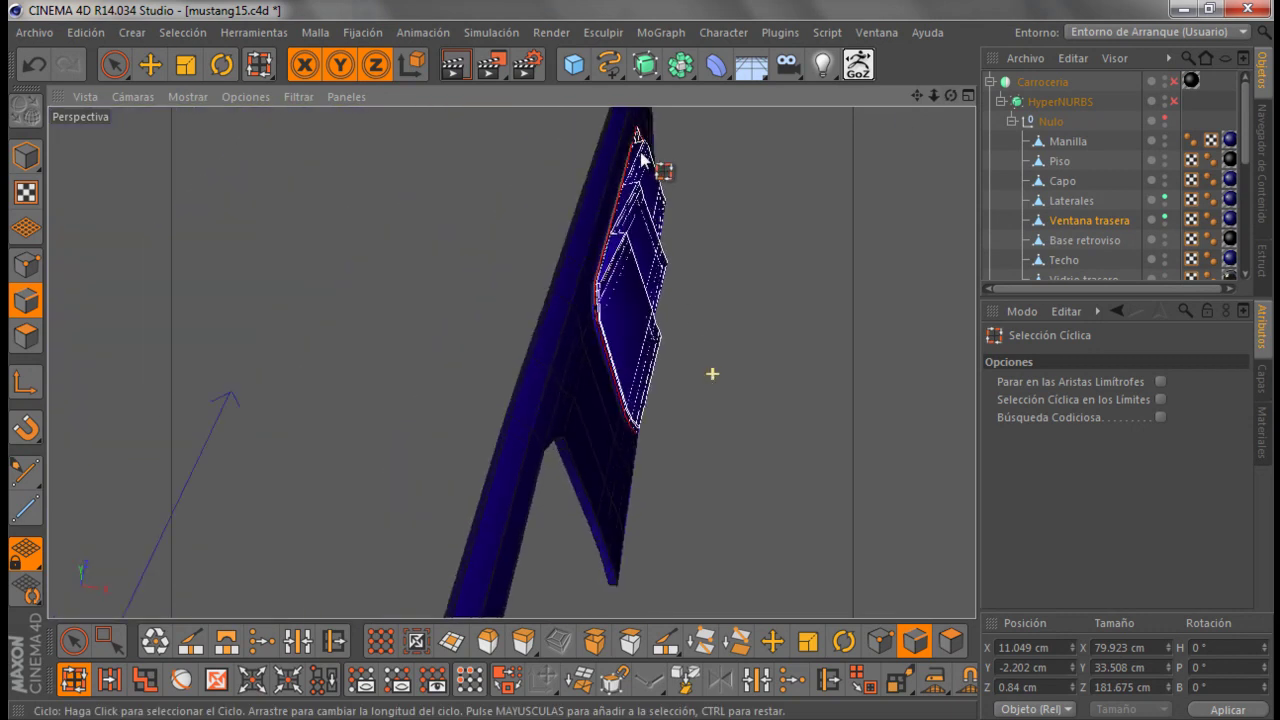
scroll(642, 157, "up", 2)
scroll(634, 166, "up", 2)
scroll(617, 229, "up", 2)
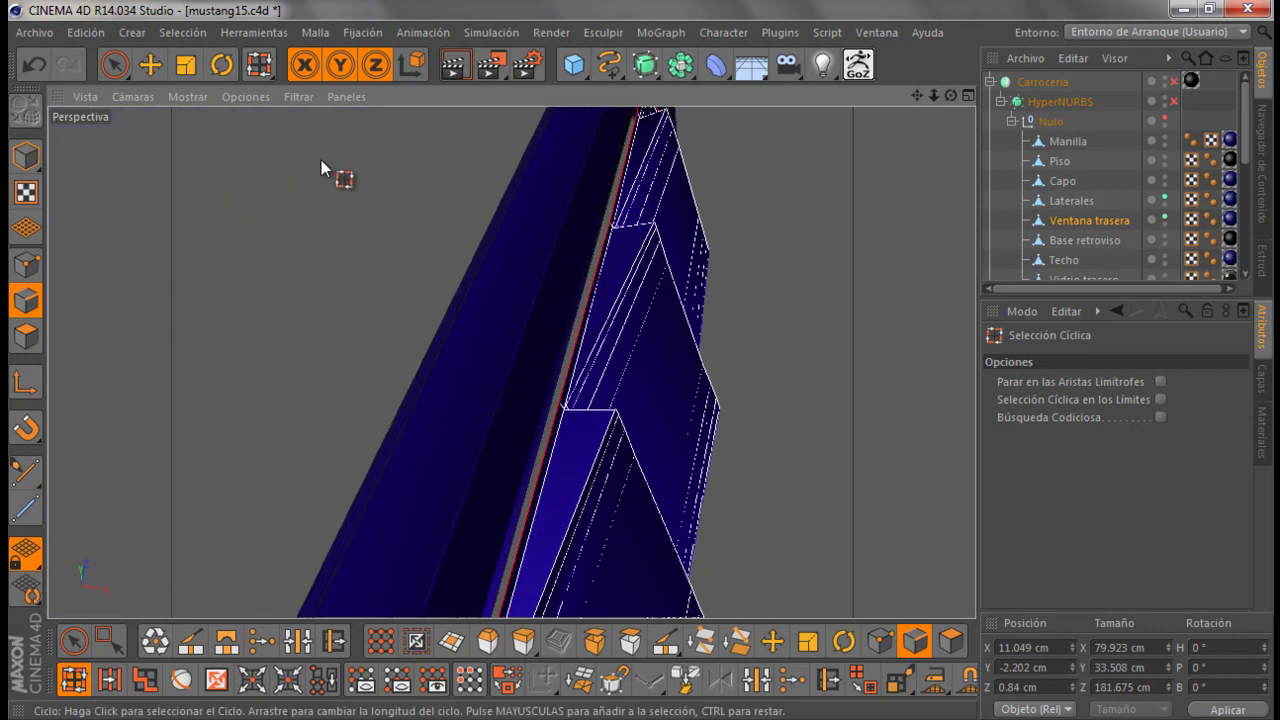
left_click(149, 64)
mouse_move(606, 280)
left_mouse_down("alt")
mouse_move(703, 223)
mouse_move(674, 423)
mouse_move(720, 392)
left_mouse_up("alt")
mouse_move(771, 330)
left_mouse_down()
mouse_move(655, 378)
mouse_move(640, 220)
mouse_move(586, 300)
mouse_move(623, 177)
mouse_move(700, 182)
left_mouse_up()
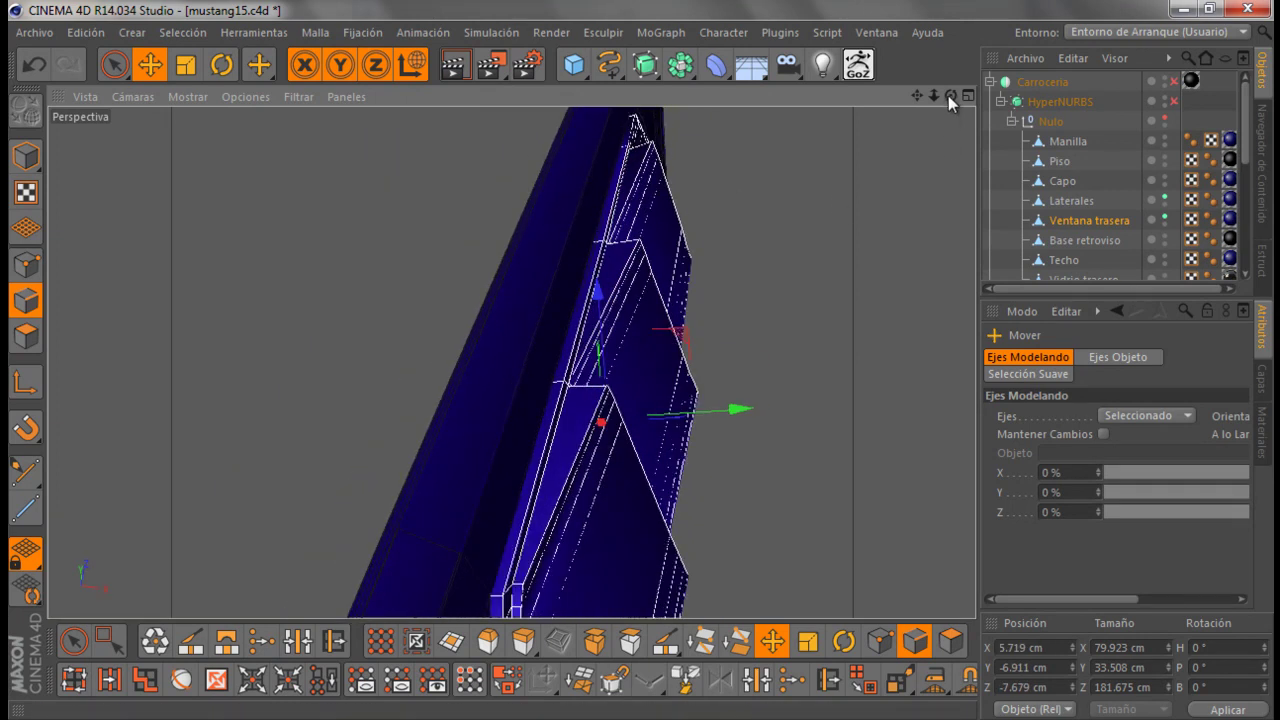
left_click_drag(948, 95, 641, 358)
mouse_move(941, 102)
left_mouse_down()
mouse_move(391, 351)
mouse_move(468, 598)
left_mouse_up()
scroll(468, 598, "up", 2)
scroll(462, 578, "up", 2)
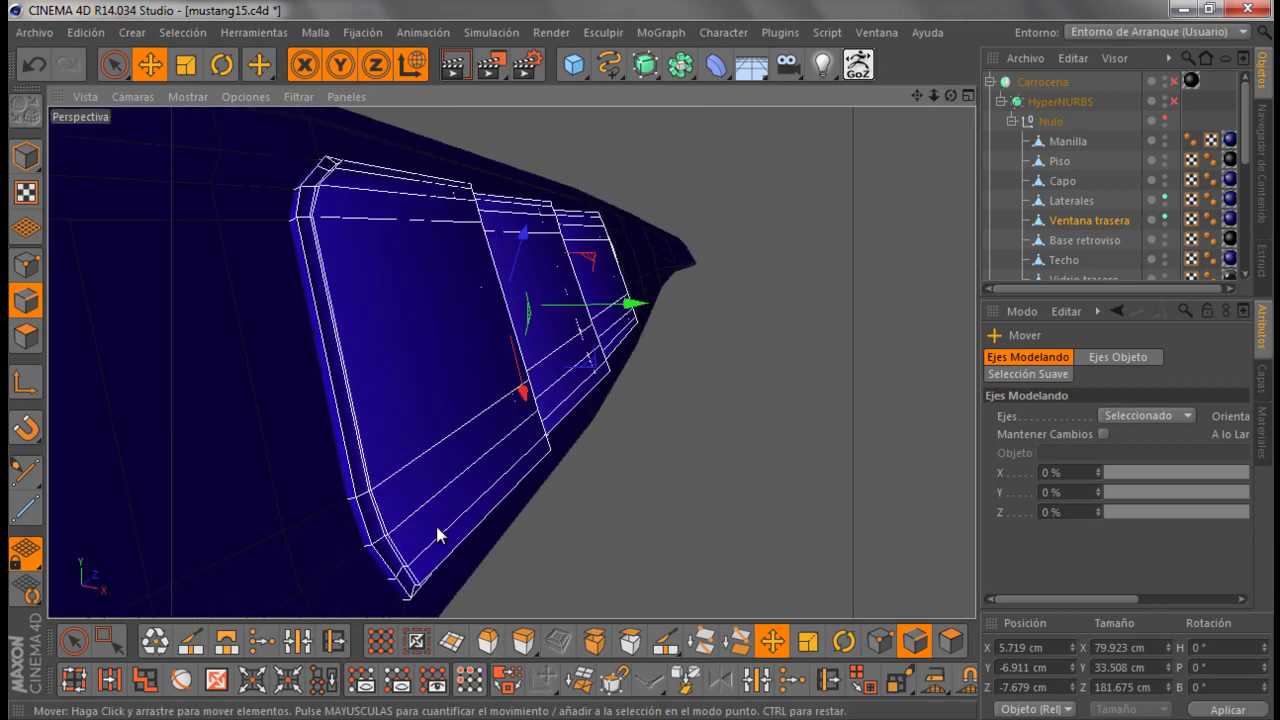
mouse_move(952, 97)
left_mouse_down()
mouse_move(645, 370)
mouse_move(923, 122)
mouse_move(188, 376)
mouse_move(611, 402)
mouse_move(567, 401)
mouse_move(596, 432)
mouse_move(571, 463)
left_mouse_up()
Cut a new edge loop along the window piece's border with Seccionar in loop mode
left_click(665, 640)
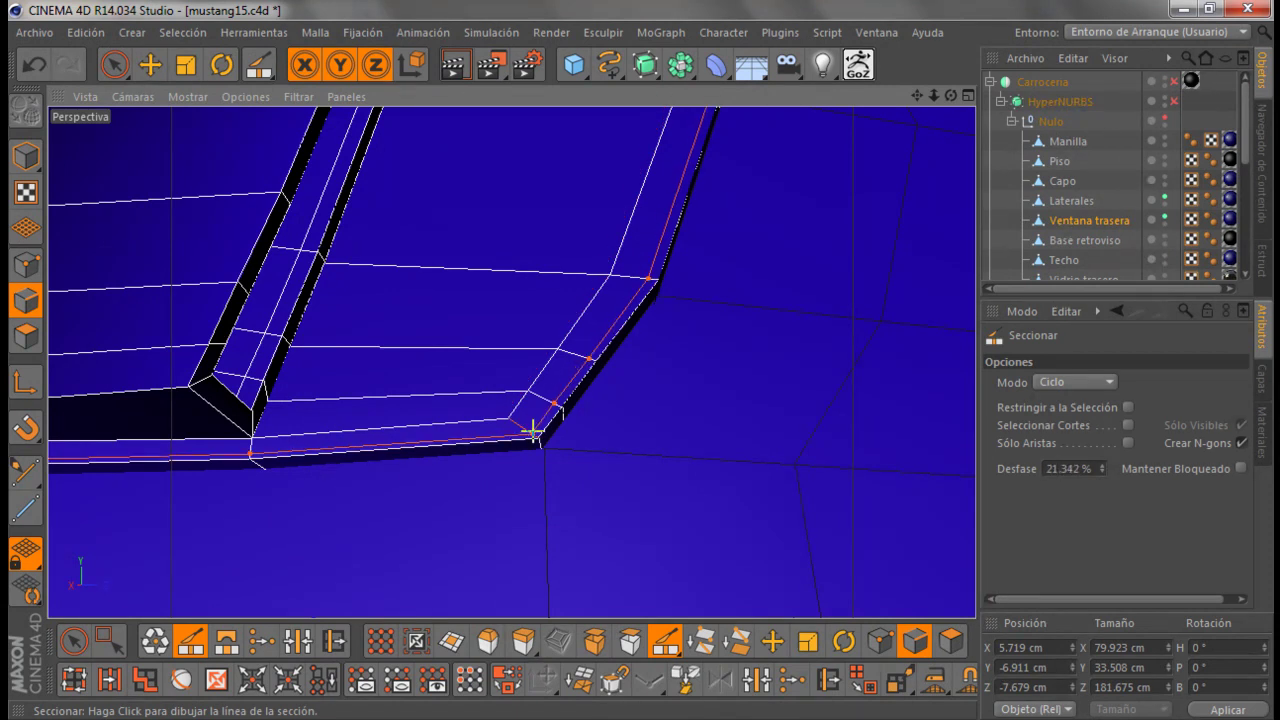
scroll(600, 405, "down", 3)
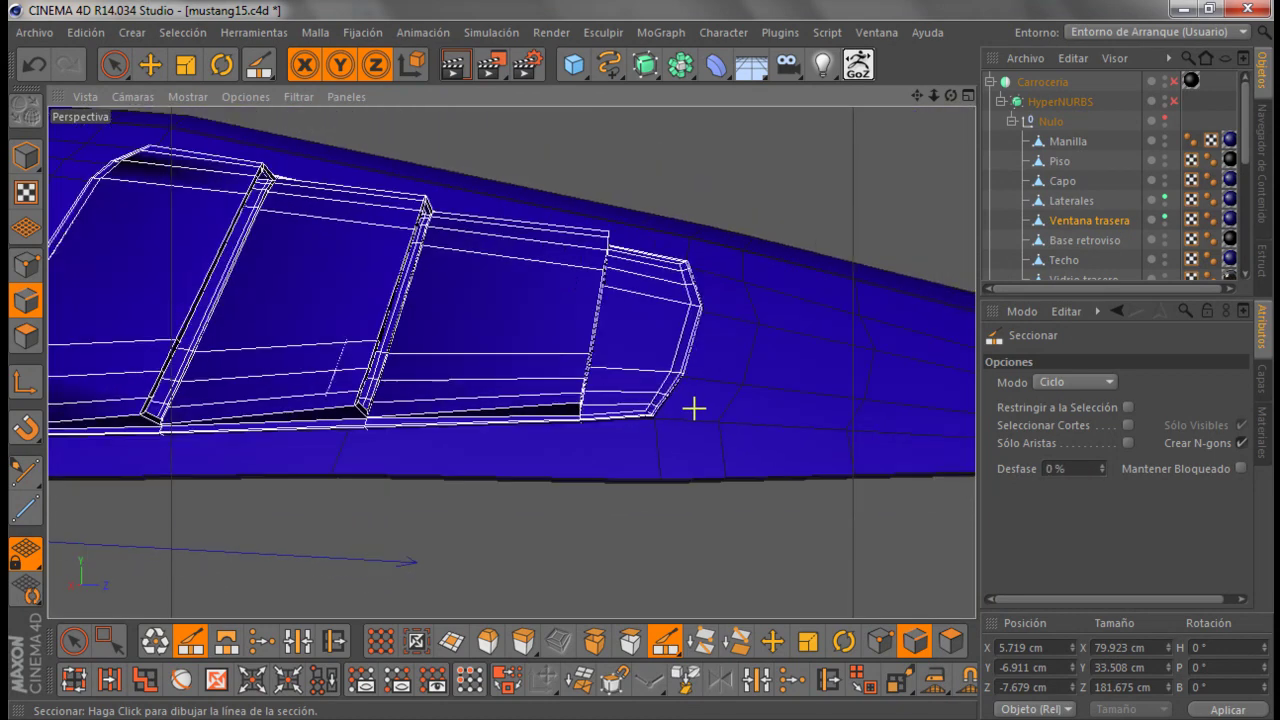
scroll(686, 417, "up", 1)
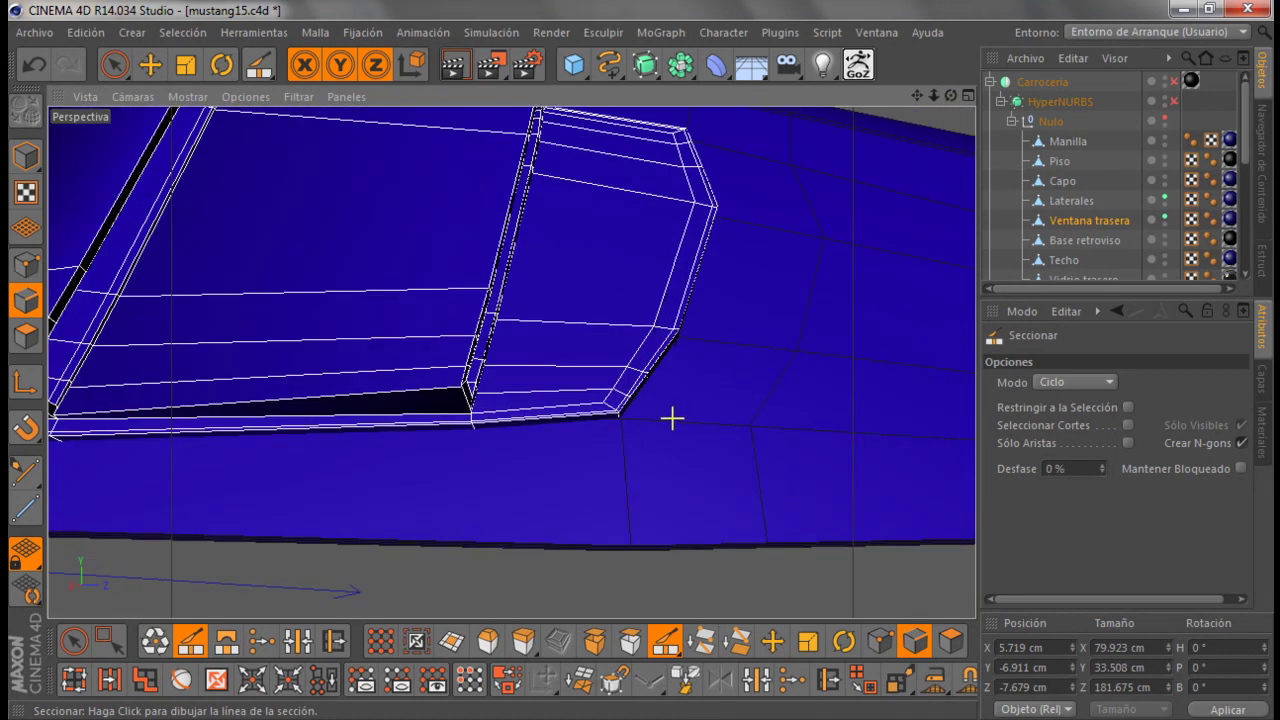
scroll(671, 419, "up", 2)
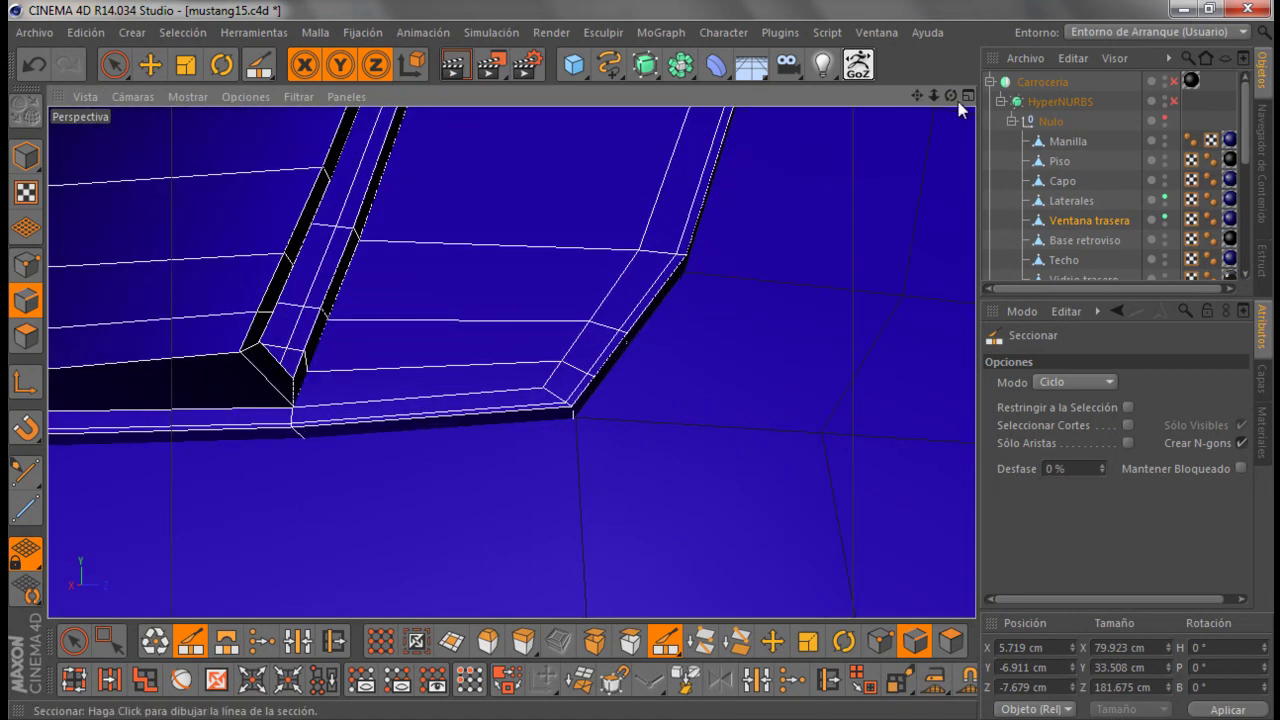
left_click_drag(640, 366, 640, 369, "alt")
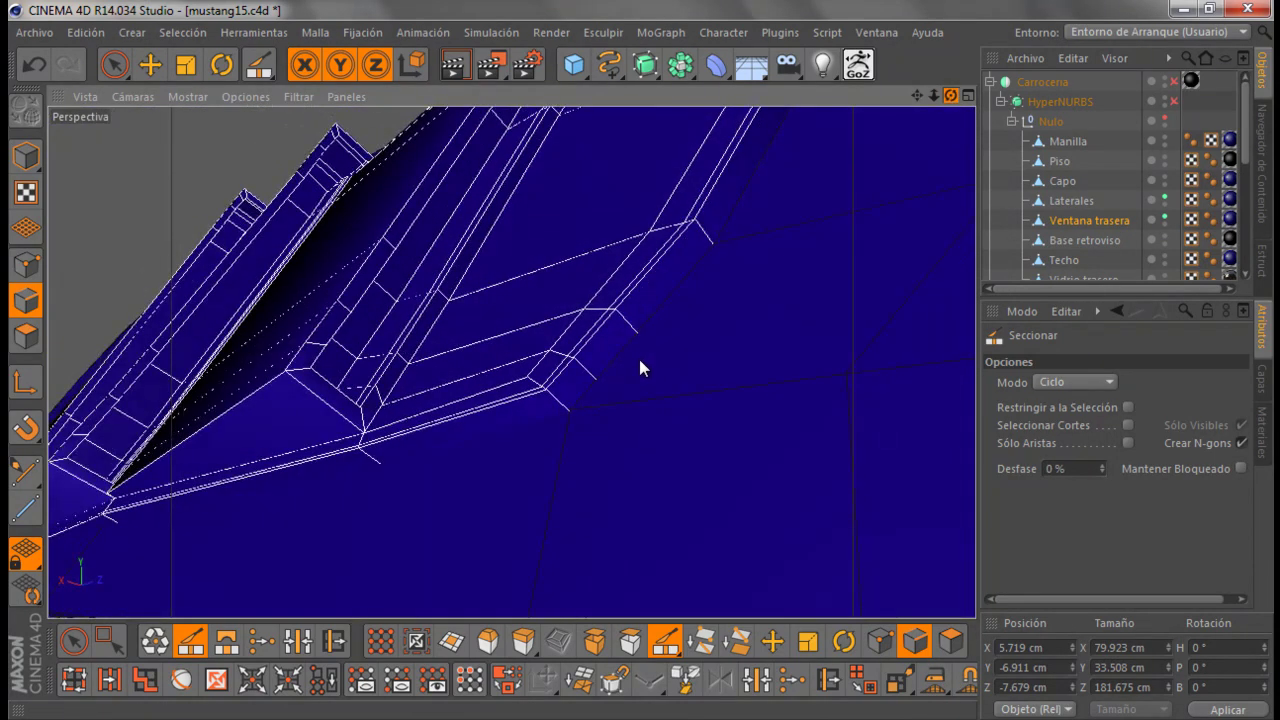
left_click(576, 402)
left_click_drag(639, 355, 643, 363, "alt")
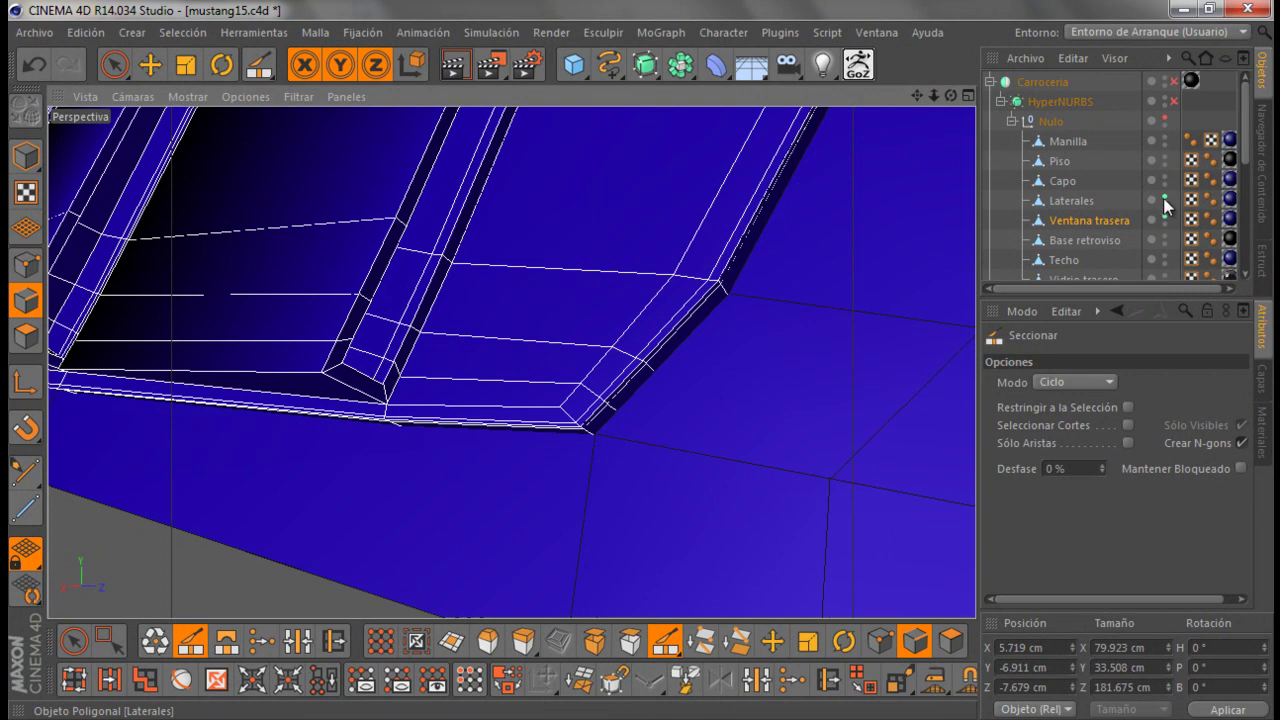
Hide the Laterales panel and cut another edge loop near the window border
left_click(1165, 199)
scroll(600, 460, "up", 2)
left_click(594, 383)
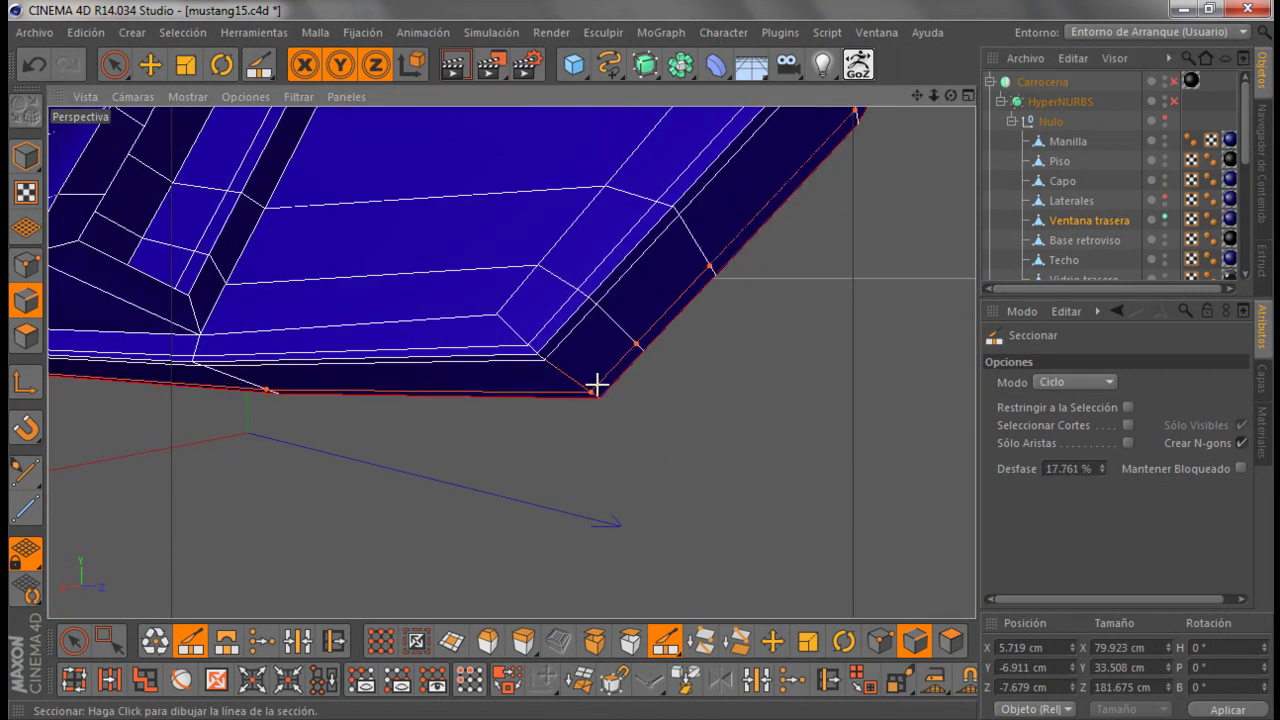
left_click(1165, 200)
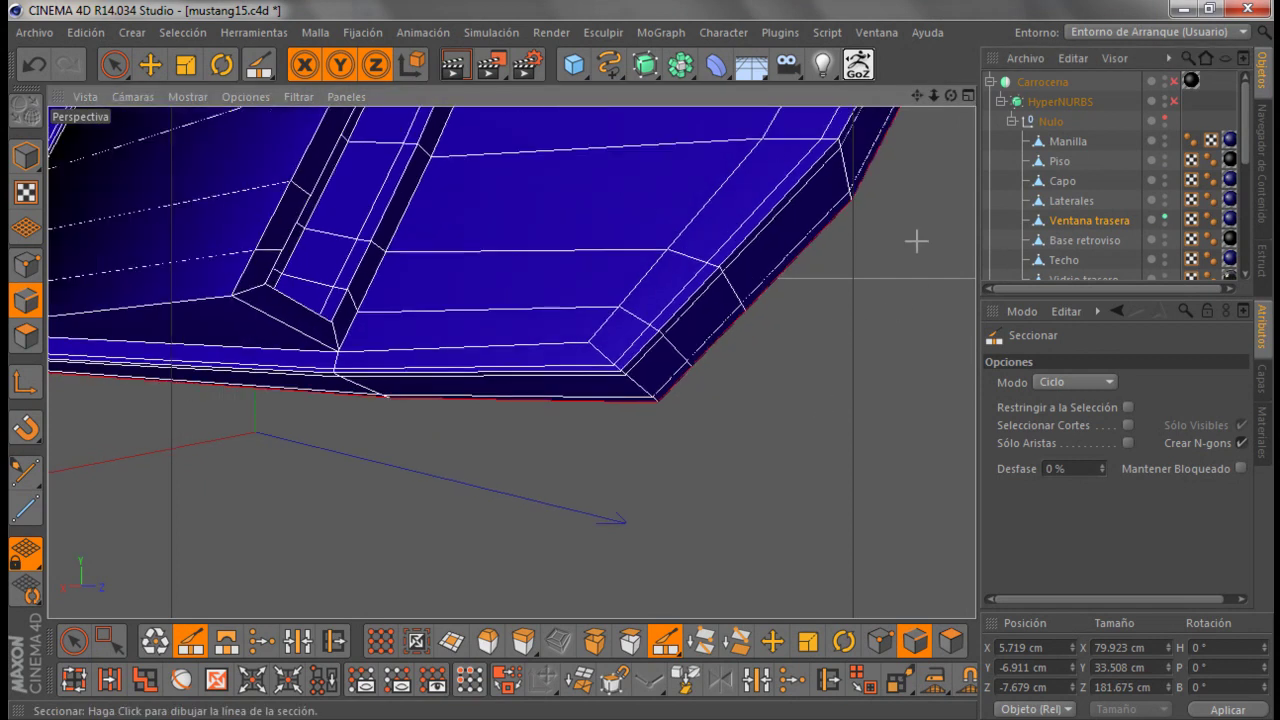
left_click_drag(950, 100, 782, 467)
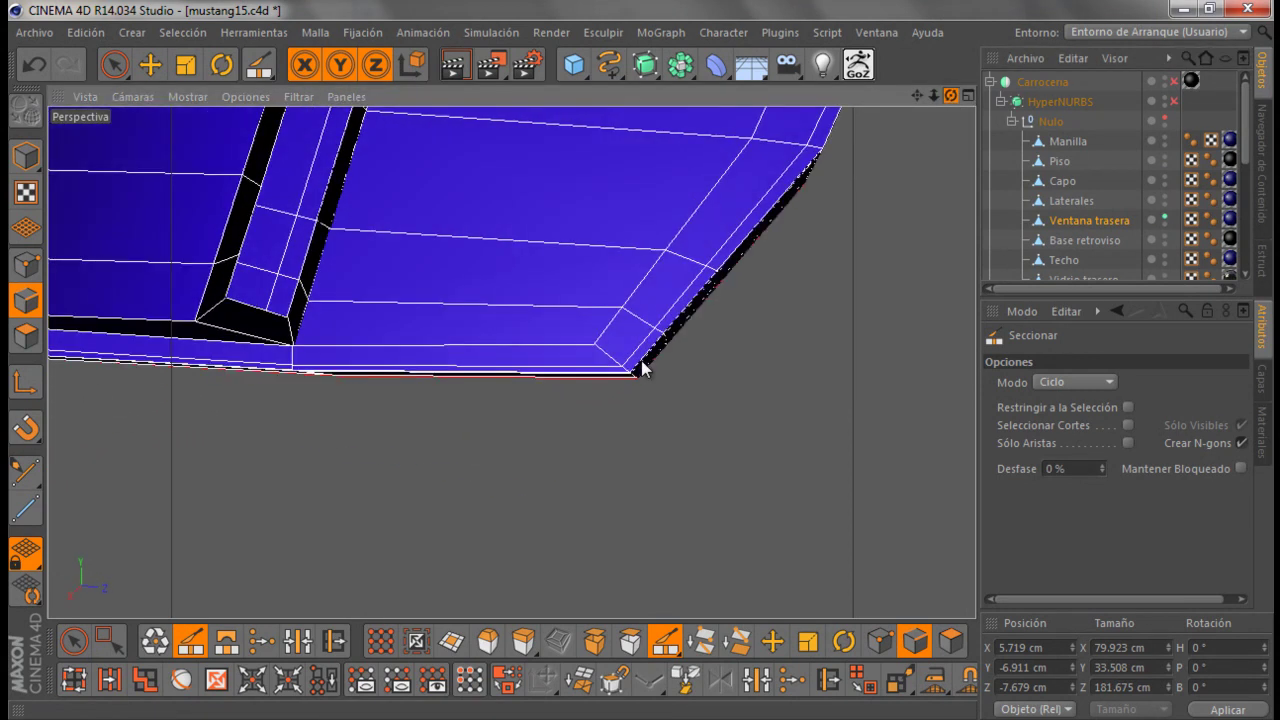
scroll(782, 467, "down", 3)
scroll(780, 480, "down", 5)
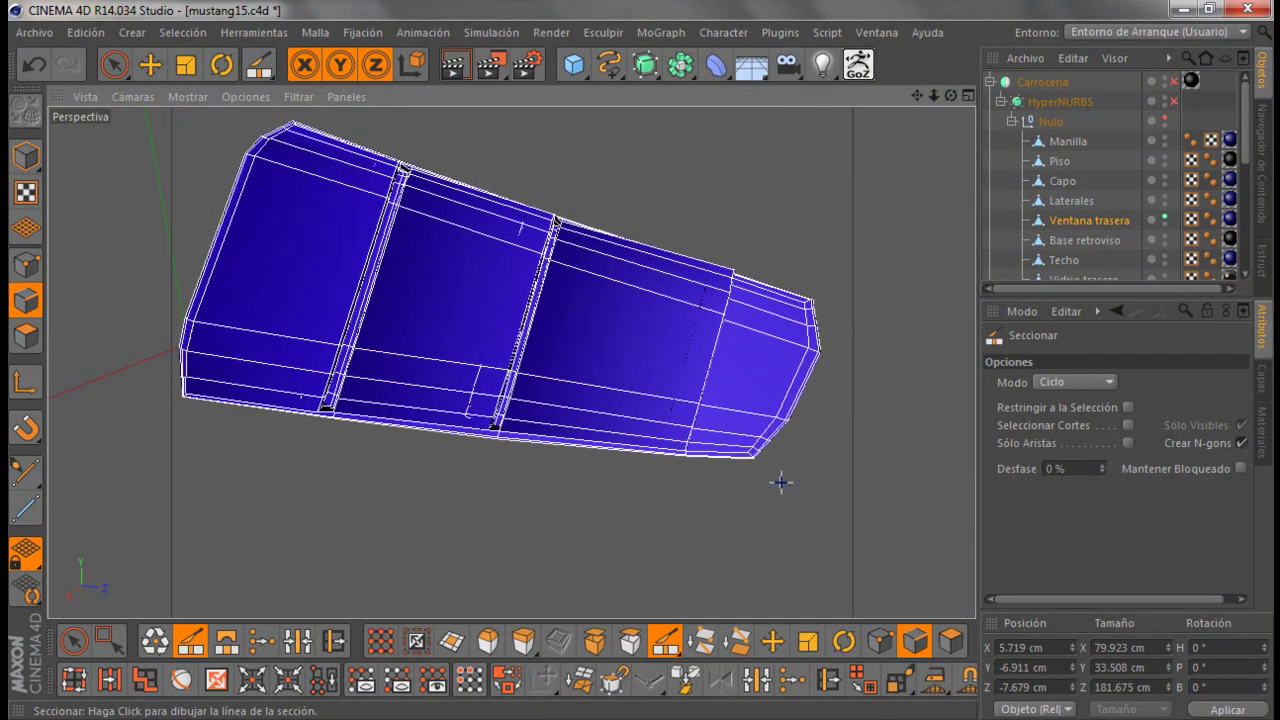
left_click_drag(780, 480, 702, 224, "alt")
scroll(702, 224, "up", 1)
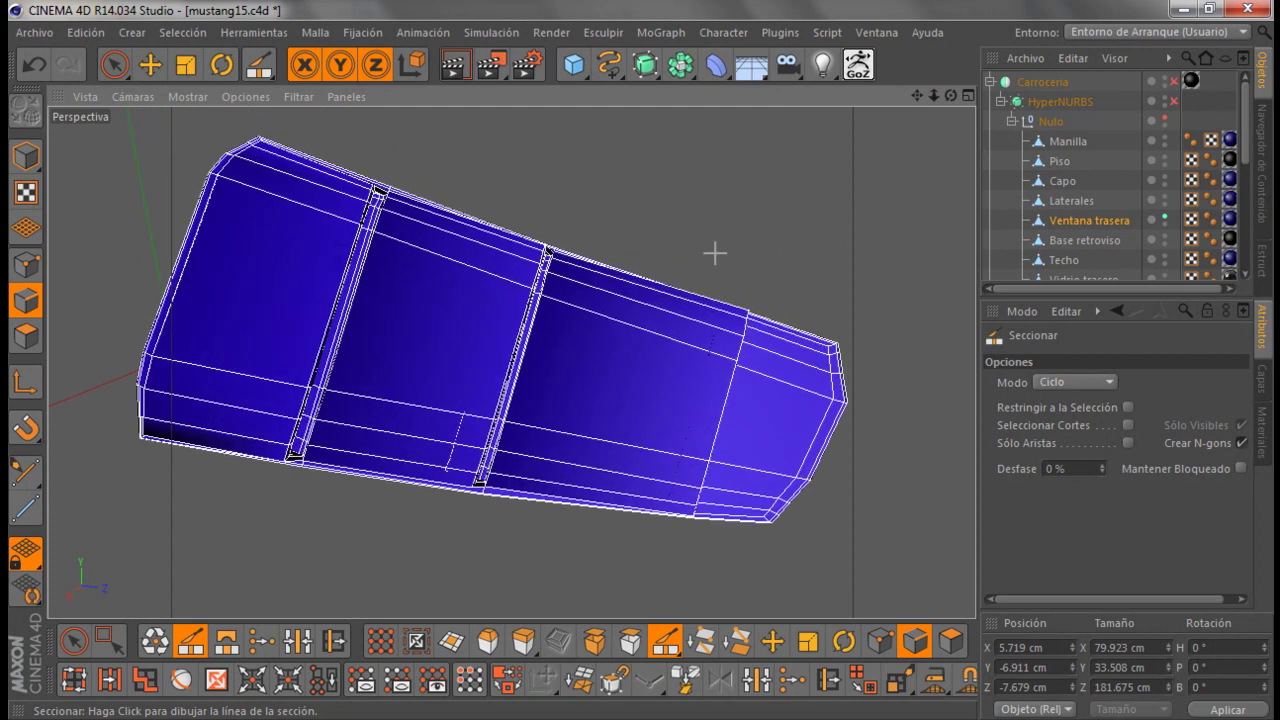
Turn HyperNURBS smoothing back on and deselect the louver mesh
left_click(1174, 103)
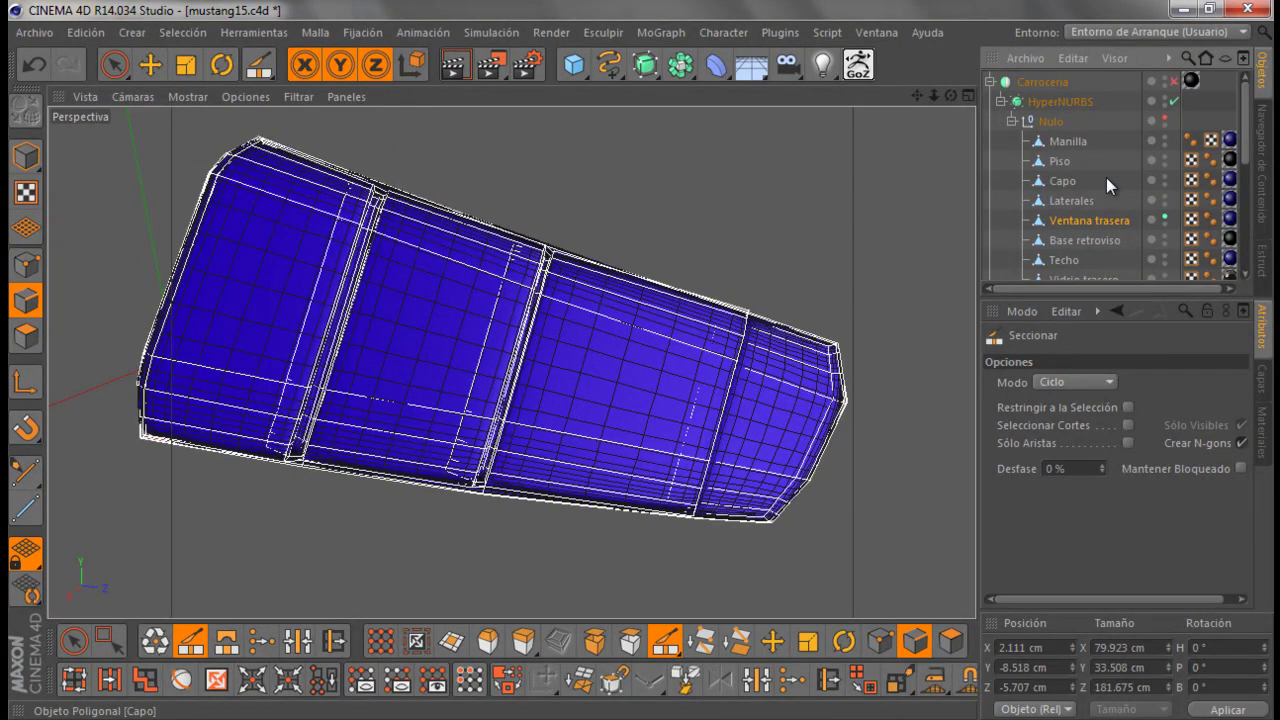
scroll(1106, 177, "down", 5)
scroll(850, 257, "down", 2)
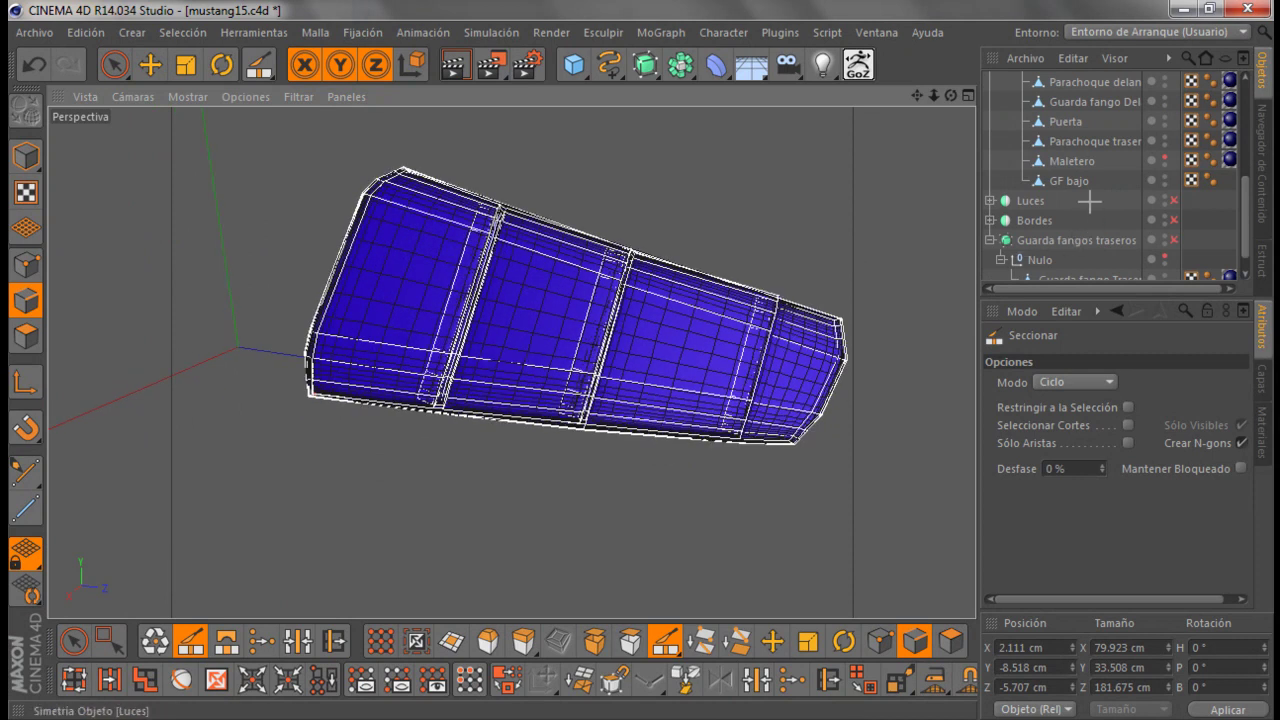
left_click(921, 183)
mouse_move(949, 95)
left_mouse_down()
mouse_move(638, 360)
mouse_move(871, 177)
mouse_move(683, 391)
mouse_move(707, 277)
left_mouse_up()
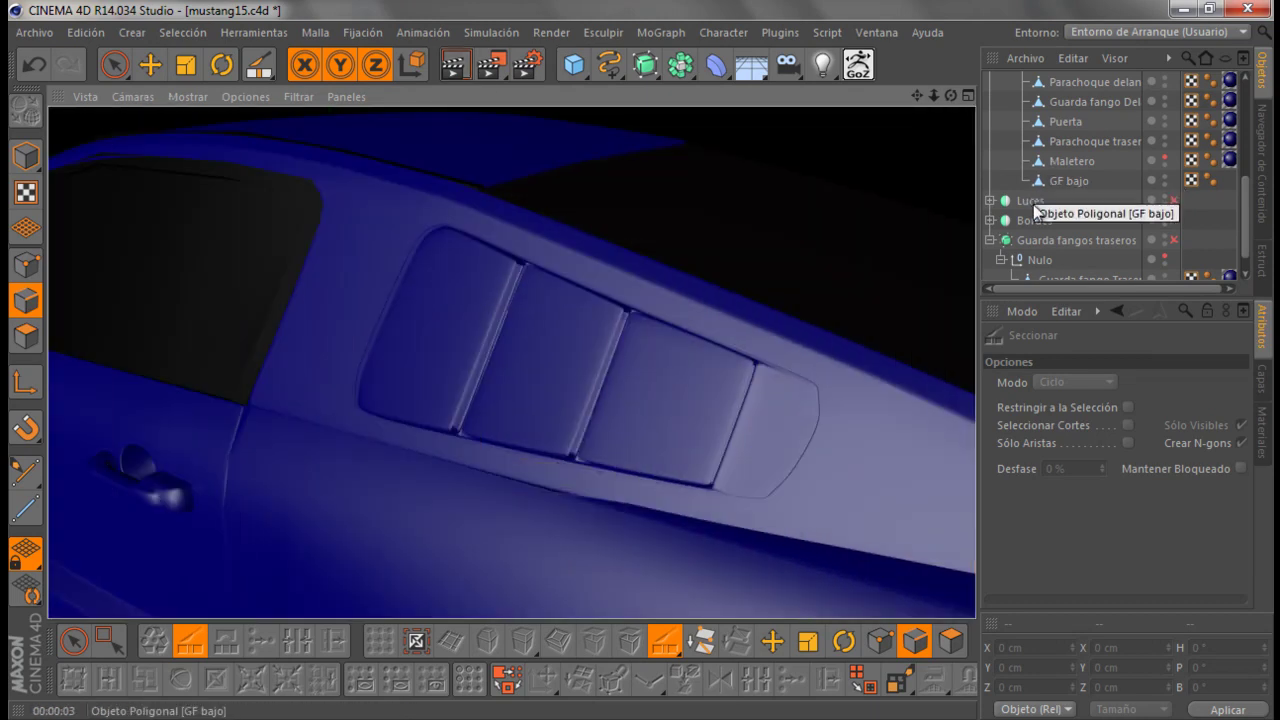
left_click_drag(950, 96, 641, 368)
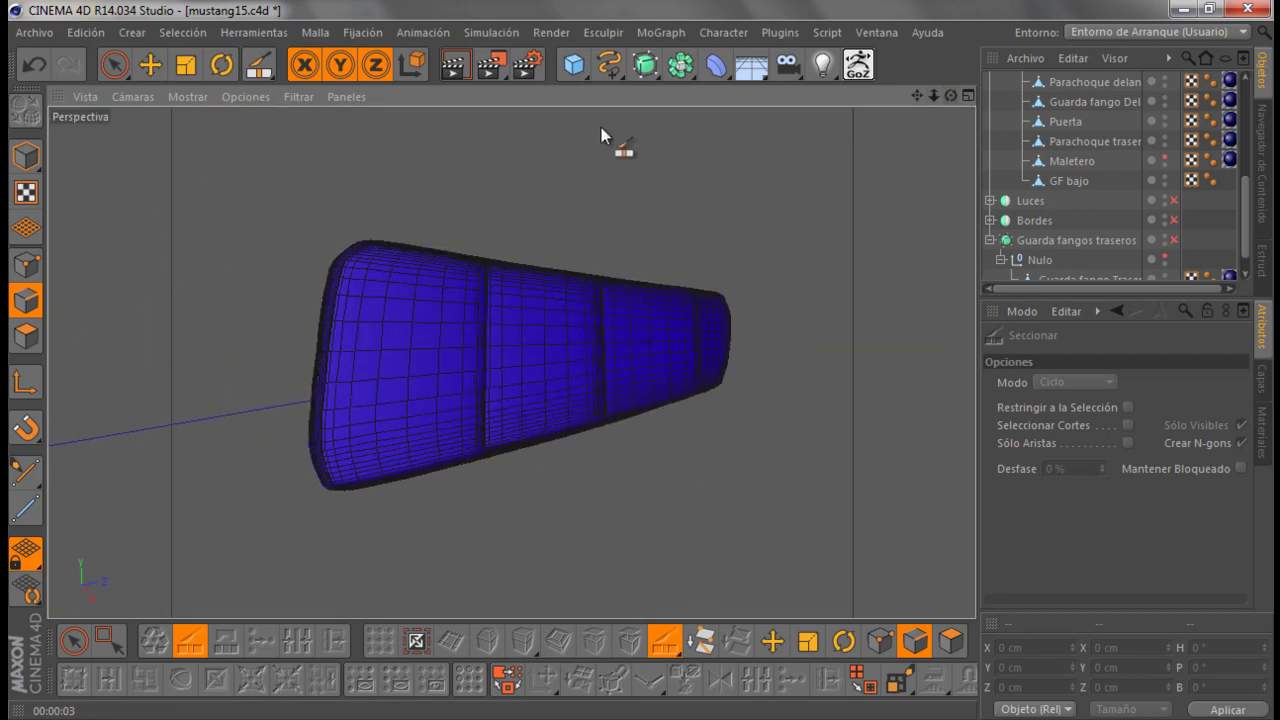
Render a quick preview of the louver in the car, then clear back to shaded view
left_click(454, 64)
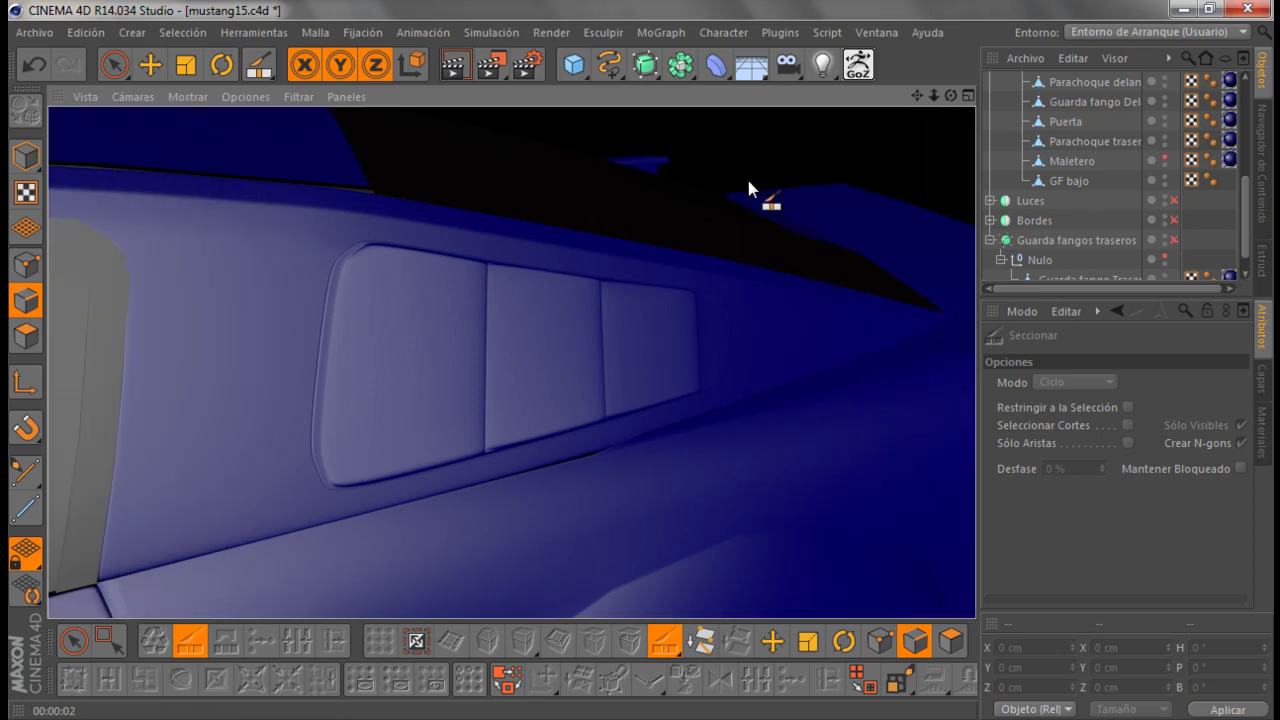
scroll(1140, 226, "up", 5)
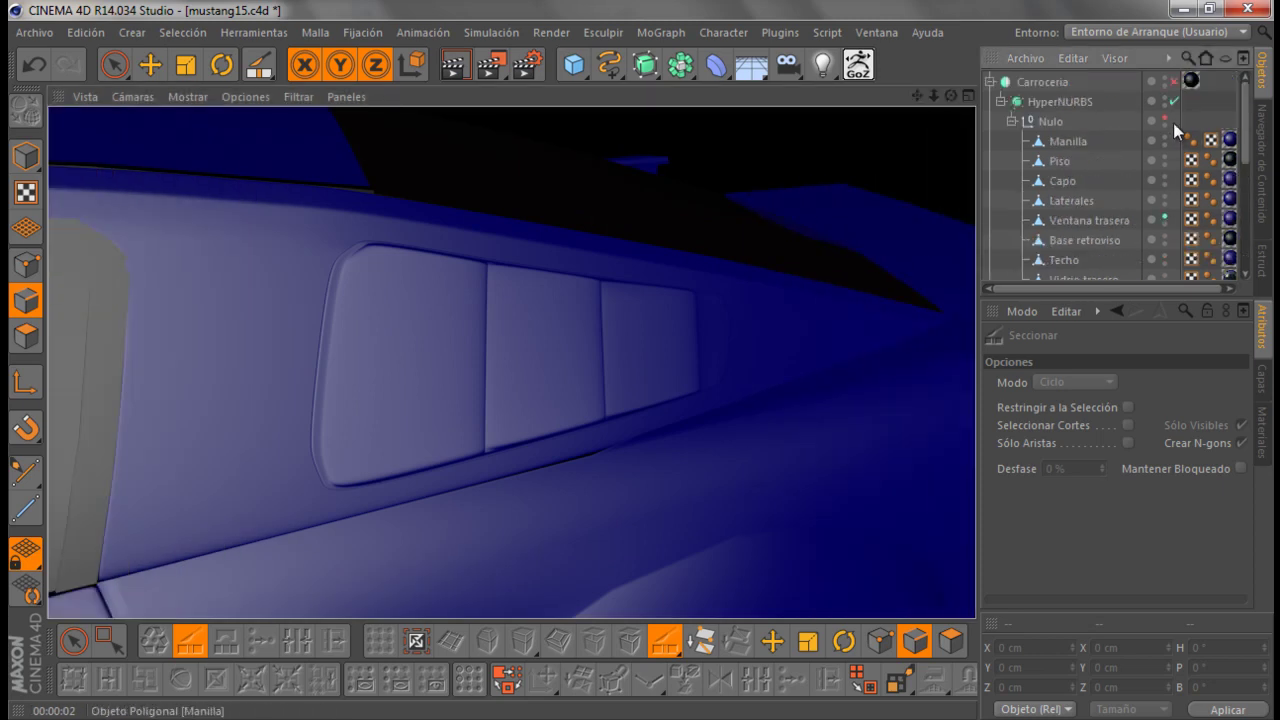
left_click(1178, 90)
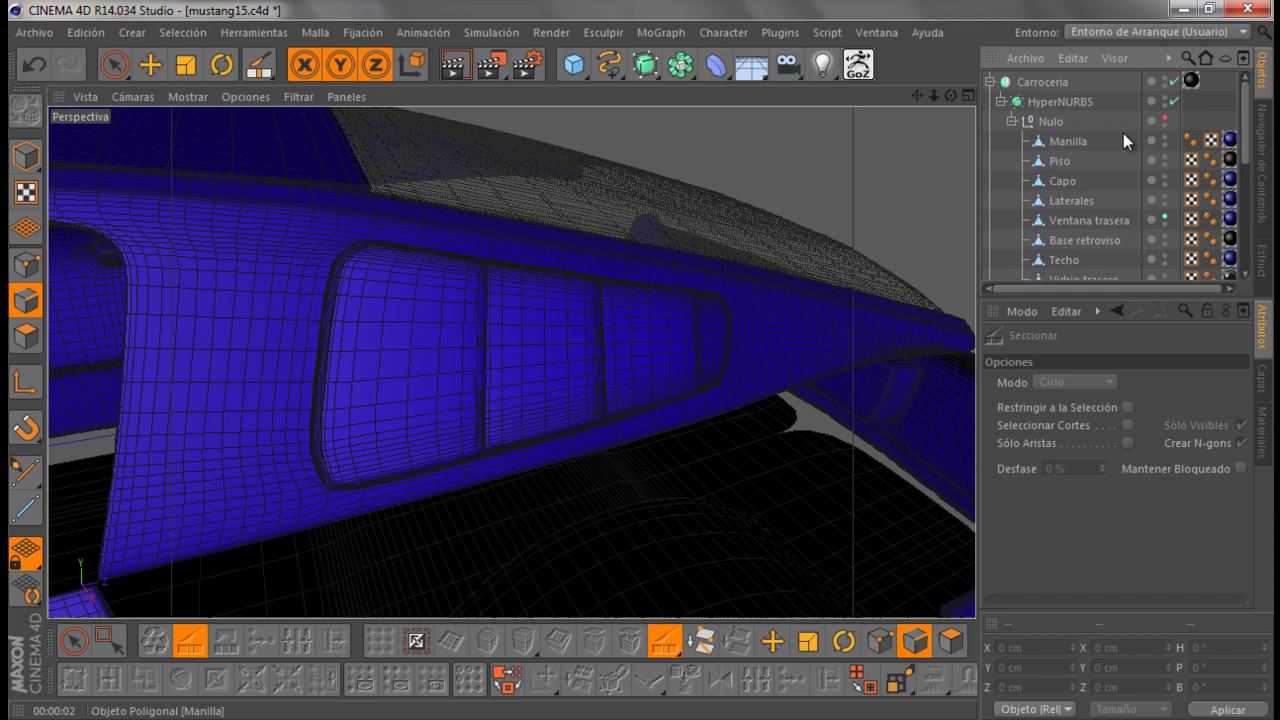
scroll(1170, 155, "down", 5)
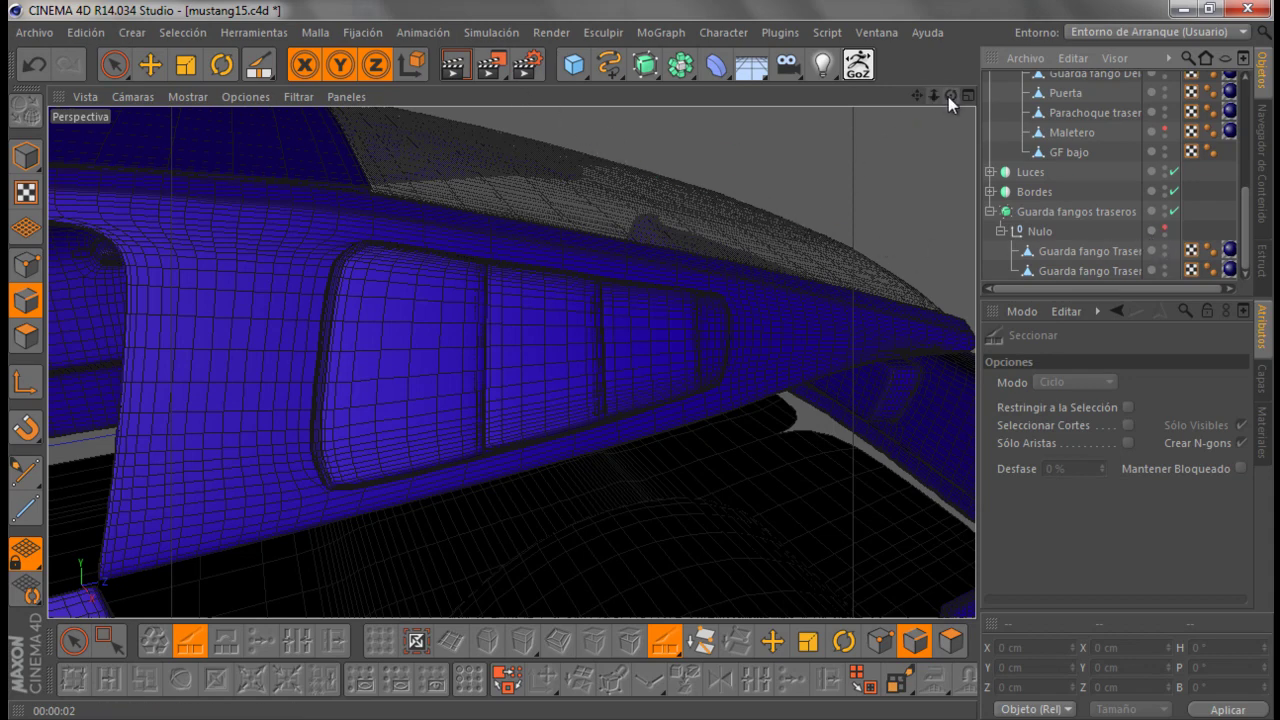
Zoom in on the louver at the car's rear quarter and show the Materiales tab
left_click_drag(948, 96, 576, 375)
scroll(895, 205, "down", 3)
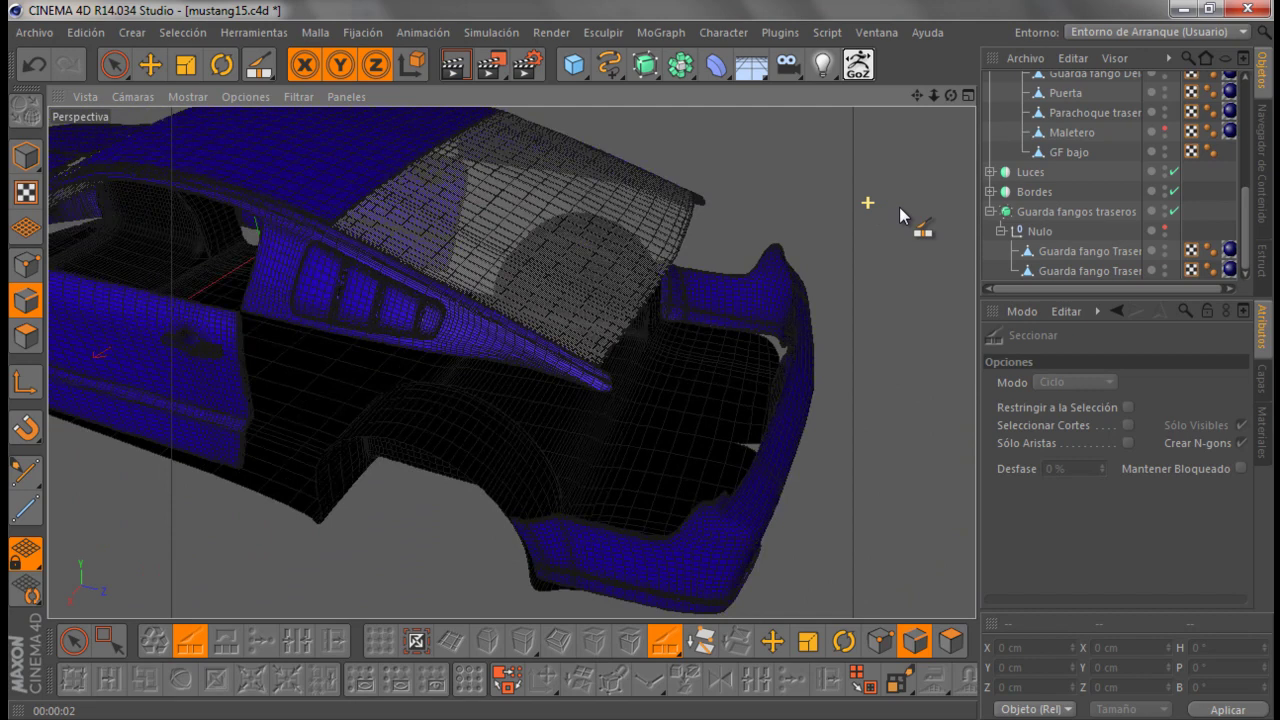
scroll(523, 223, "up", 2)
scroll(523, 223, "up", 2)
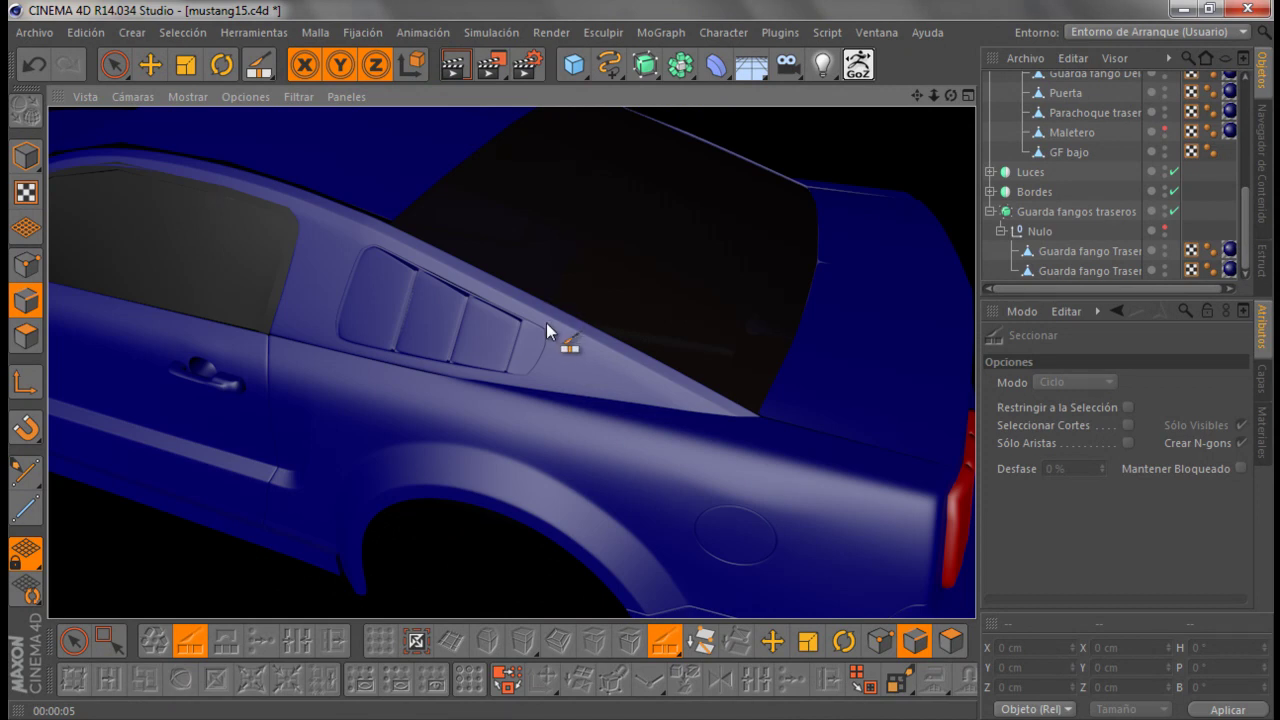
scroll(540, 335, "up", 2)
scroll(534, 338, "up", 2)
scroll(532, 340, "up", 2)
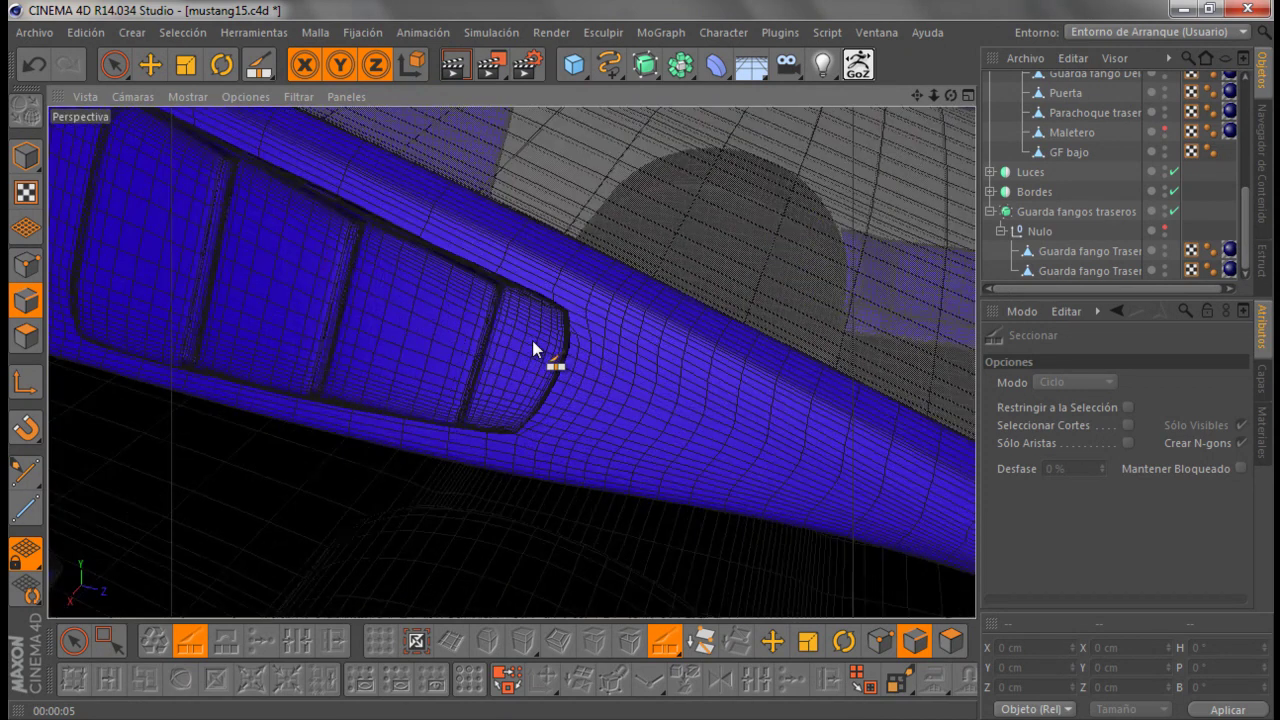
scroll(540, 333, "down", 2)
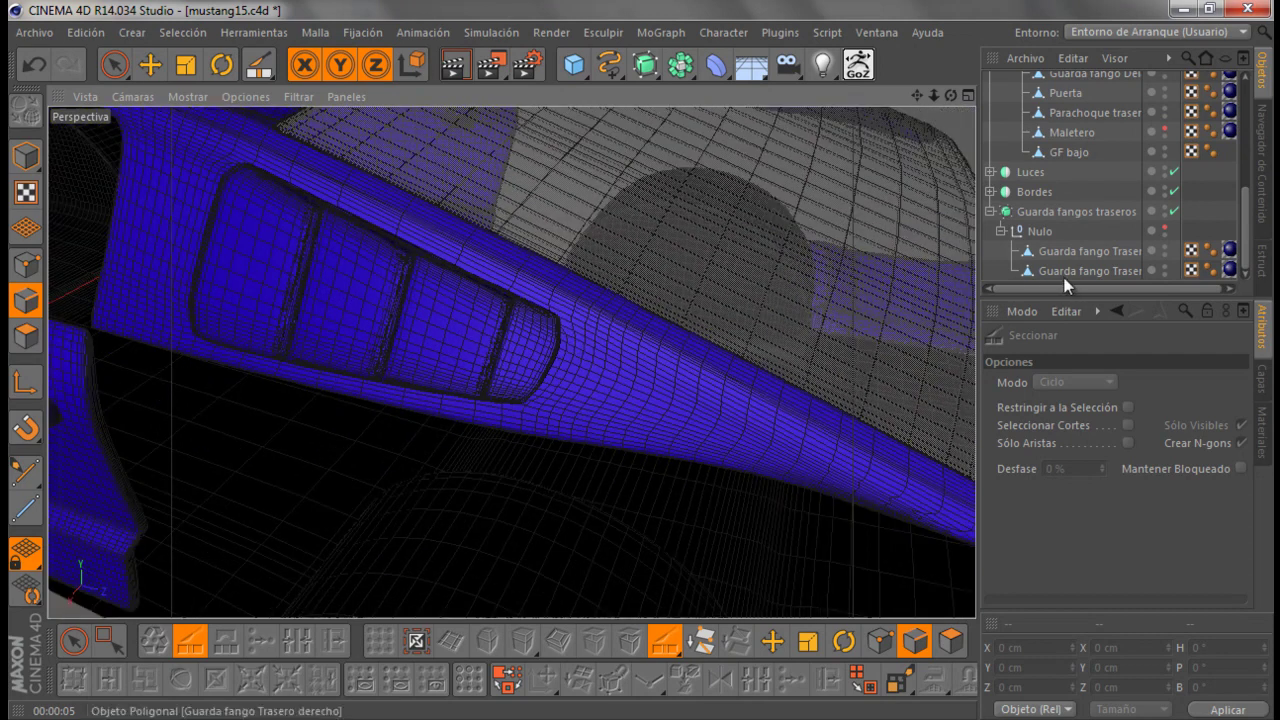
left_click(1263, 438)
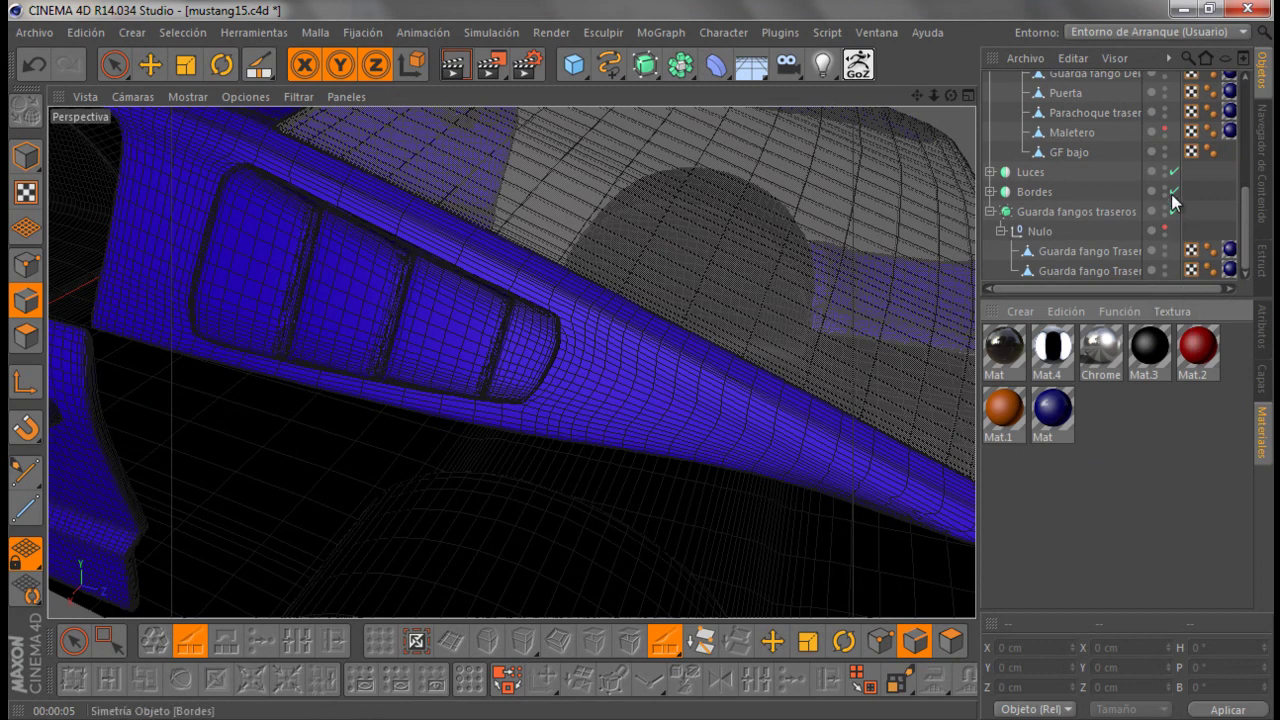
Apply the black Mat.3 material to Ventana trasera and render a preview
scroll(1172, 190, "up", 3)
scroll(1168, 179, "up", 2)
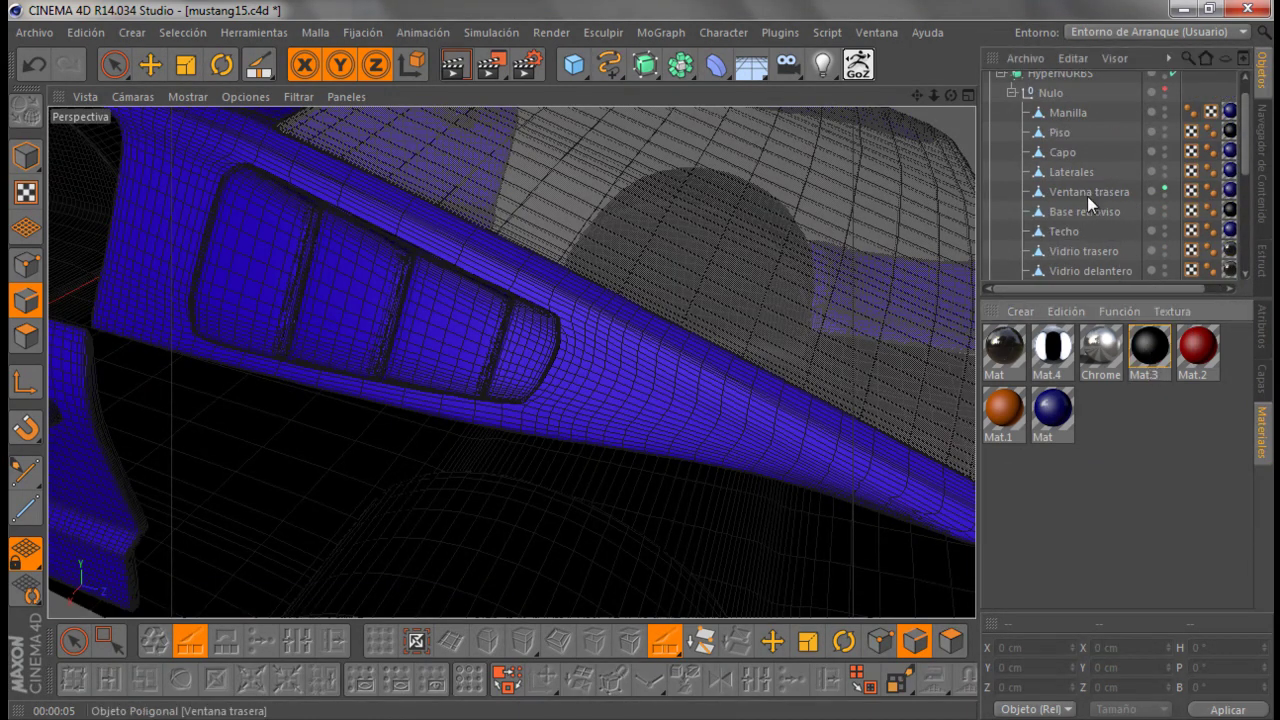
left_click_drag(1082, 190, 1087, 196)
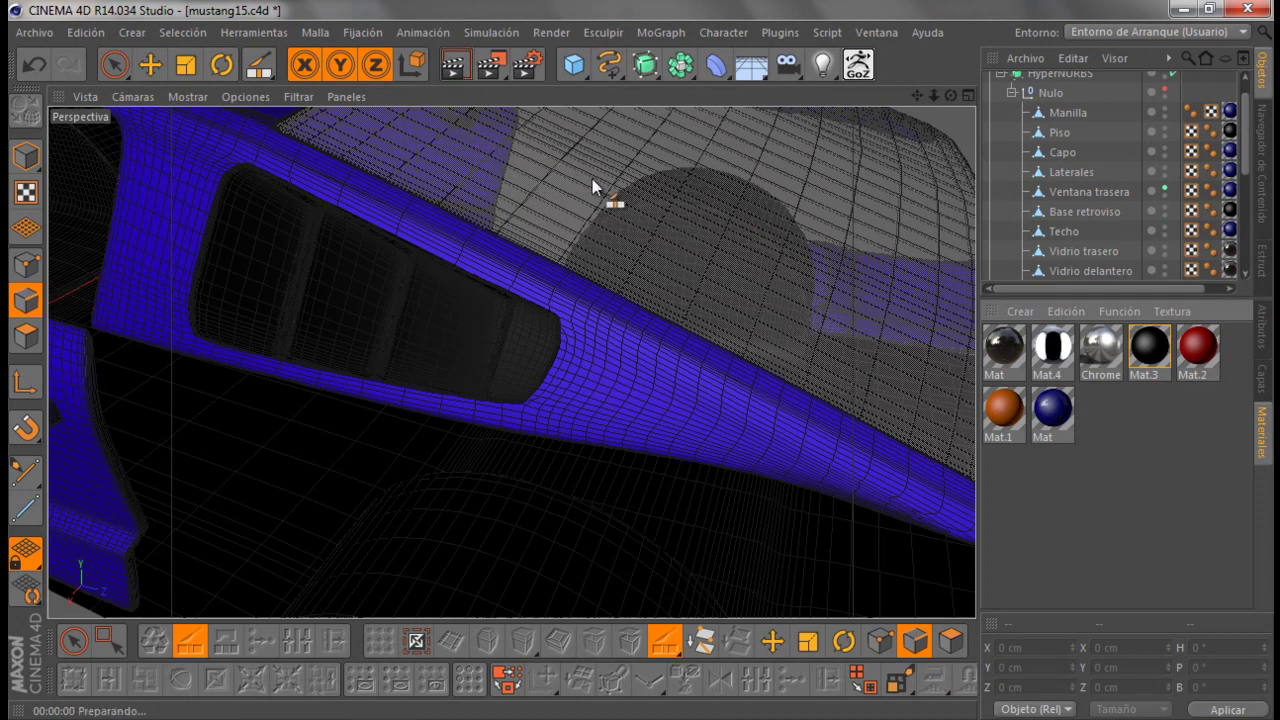
key("ctrl+r")
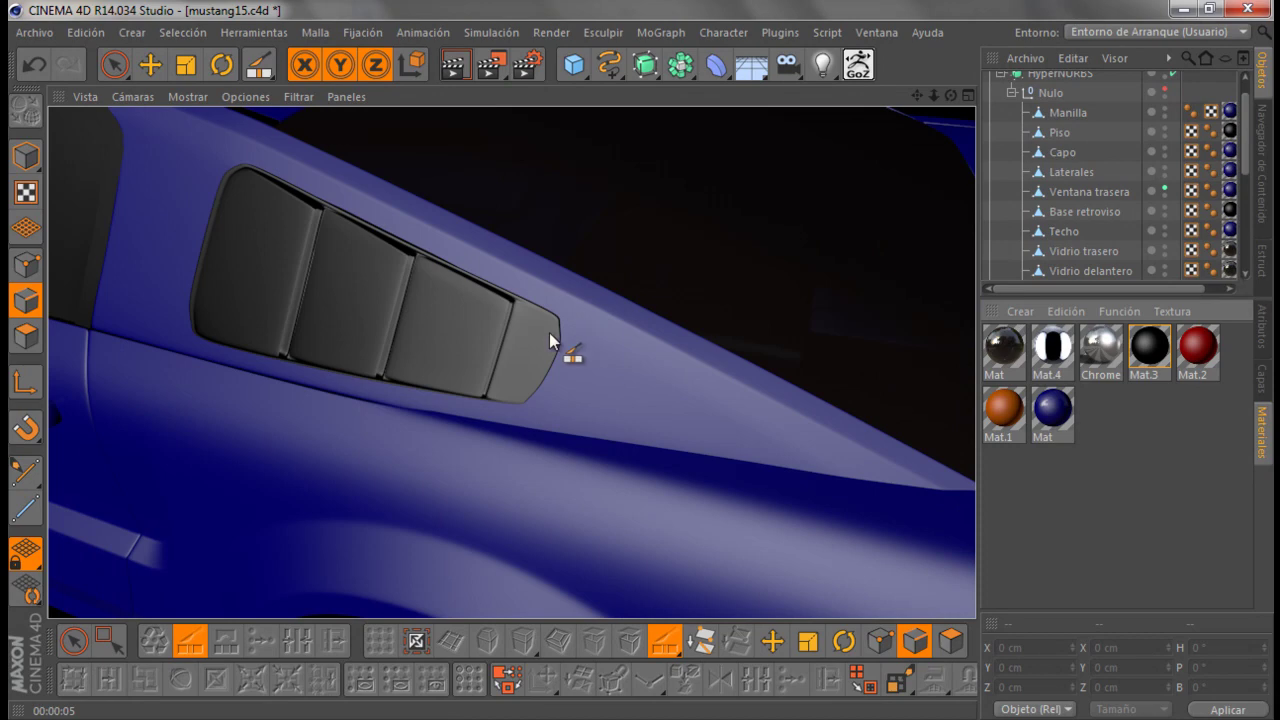
Orbit around the side window and the louver's rear corner to inspect the result
scroll(552, 333, "up", 3)
scroll(571, 316, "down", 4)
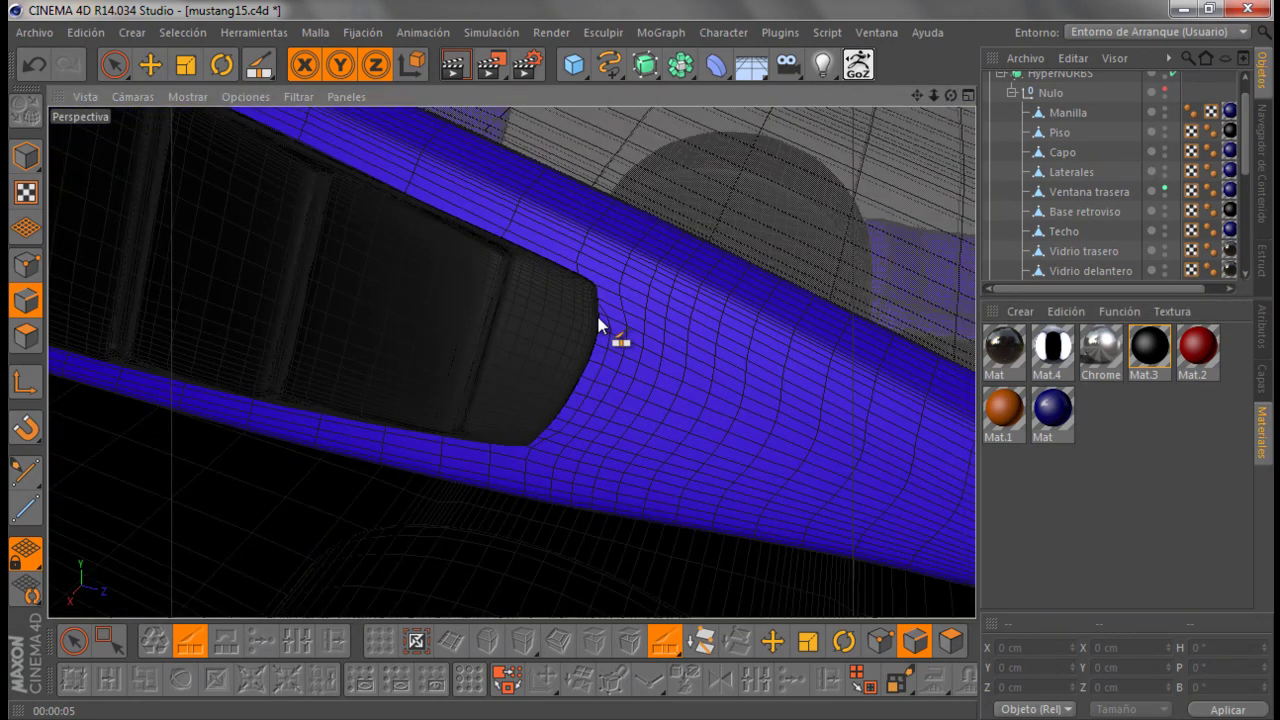
scroll(596, 312, "up", 3)
scroll(620, 281, "down", 2)
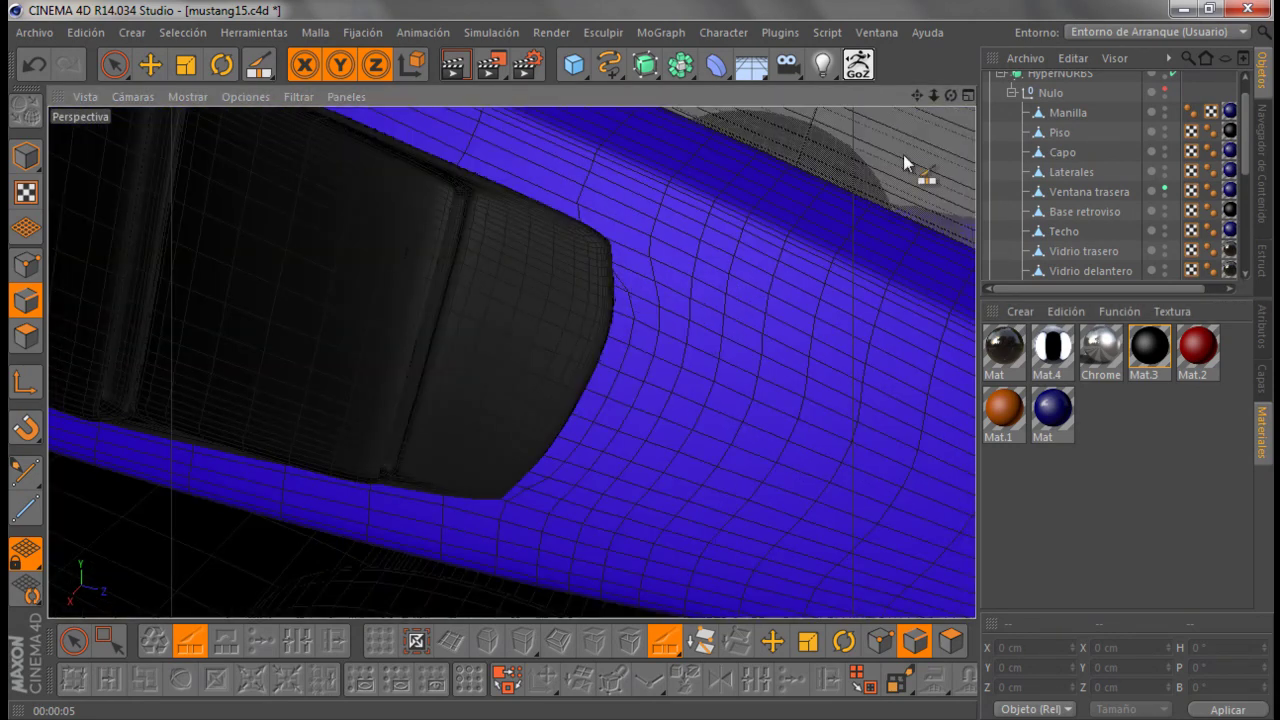
scroll(643, 368, "up", 2)
mouse_move(643, 368)
left_mouse_down("alt")
mouse_move(871, 129)
mouse_move(489, 201)
mouse_move(923, 238)
left_mouse_up("alt")
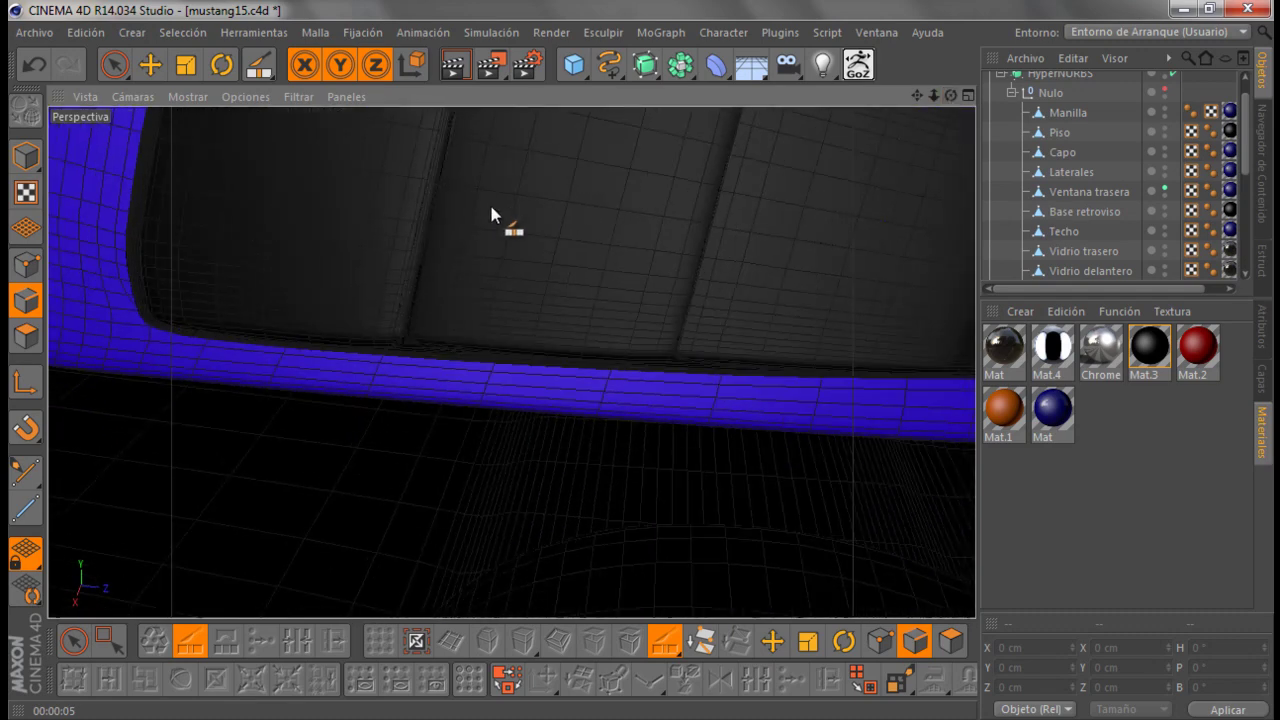
mouse_move(906, 165)
left_mouse_down("alt")
mouse_move(908, 186)
mouse_move(723, 300)
mouse_move(820, 223)
mouse_move(782, 258)
mouse_move(827, 280)
left_mouse_up("alt")
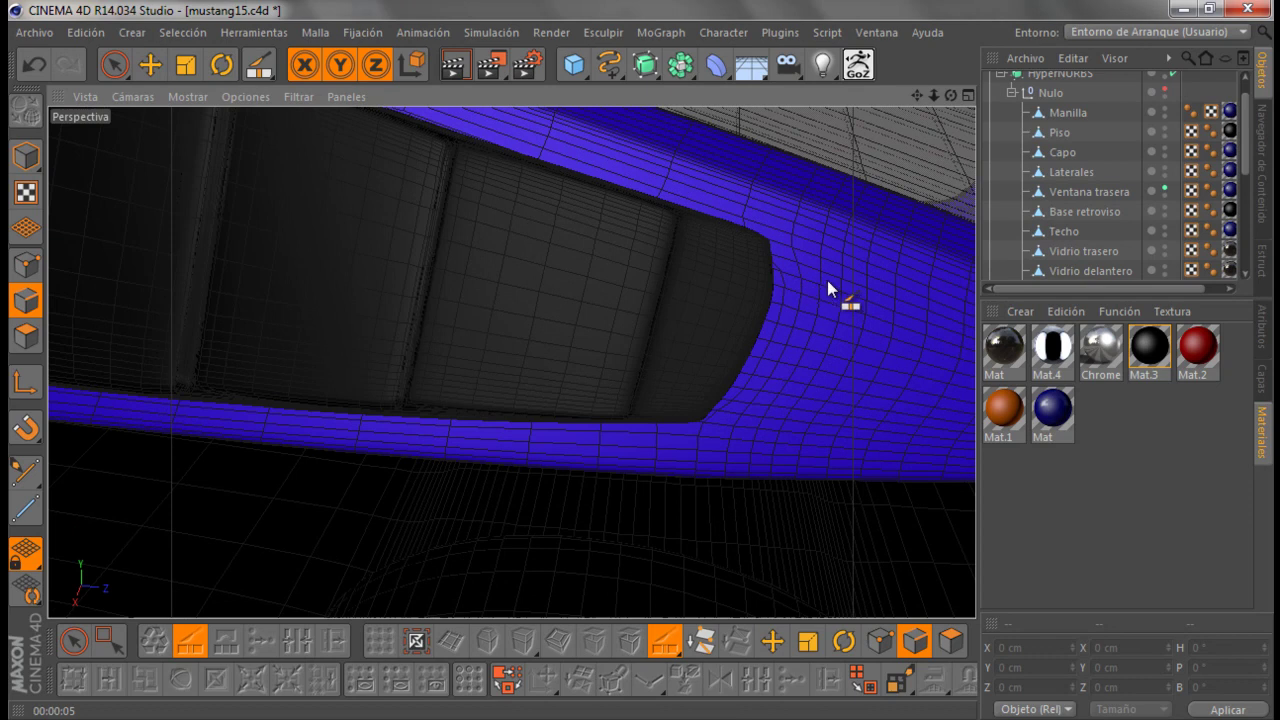
Select Ventana trasera, disable HyperNURBS, and switch to the Knife tool in Points mode
left_click(1091, 193)
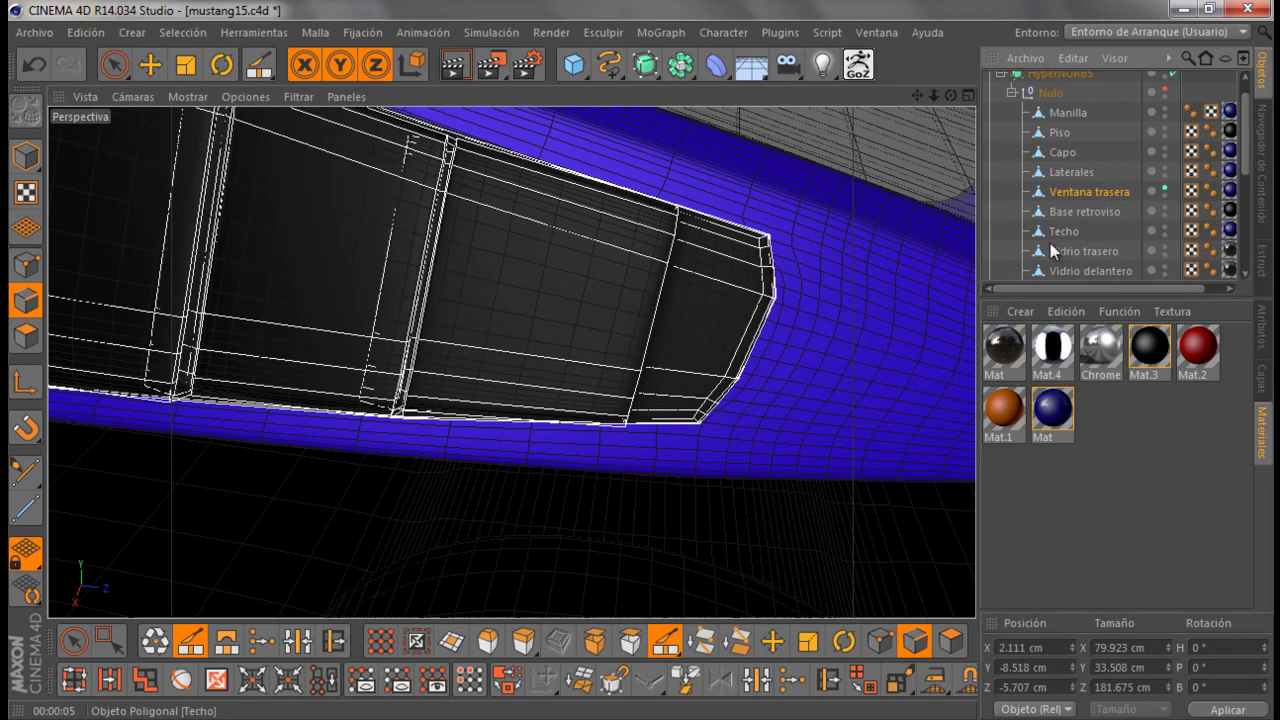
left_click(1173, 75)
scroll(789, 253, "up", 2)
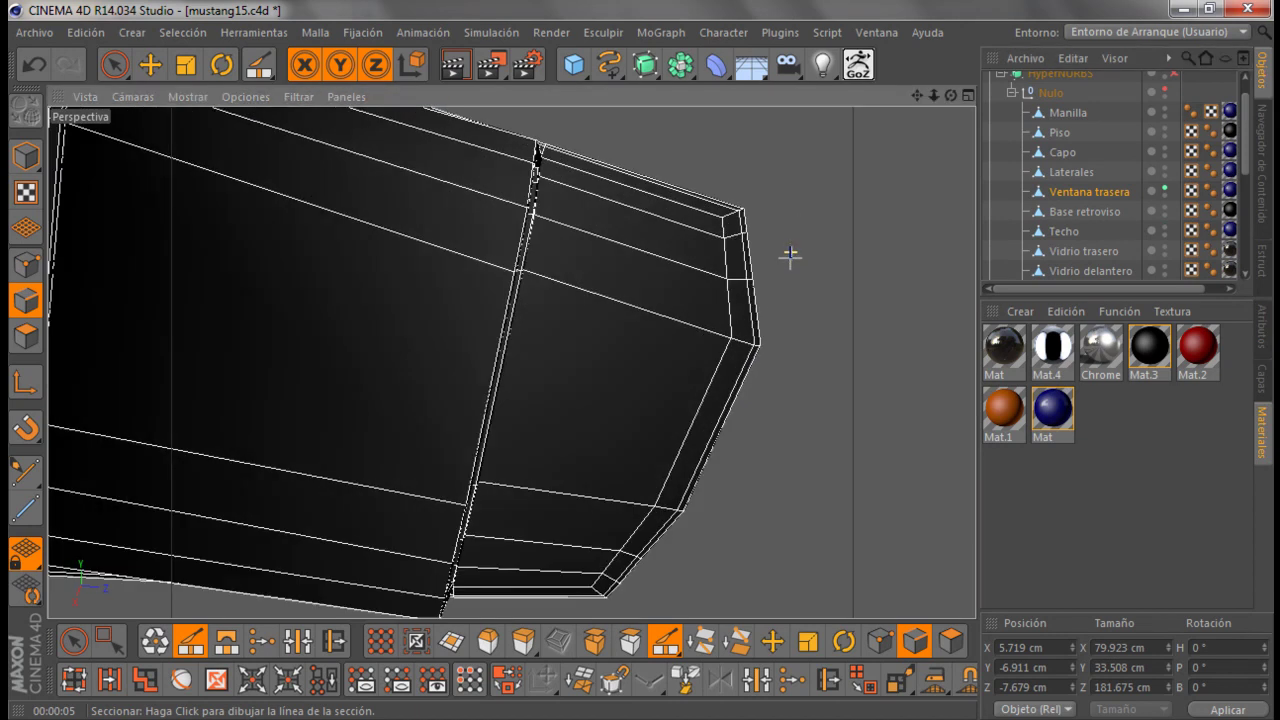
left_click_drag(951, 95, 641, 371)
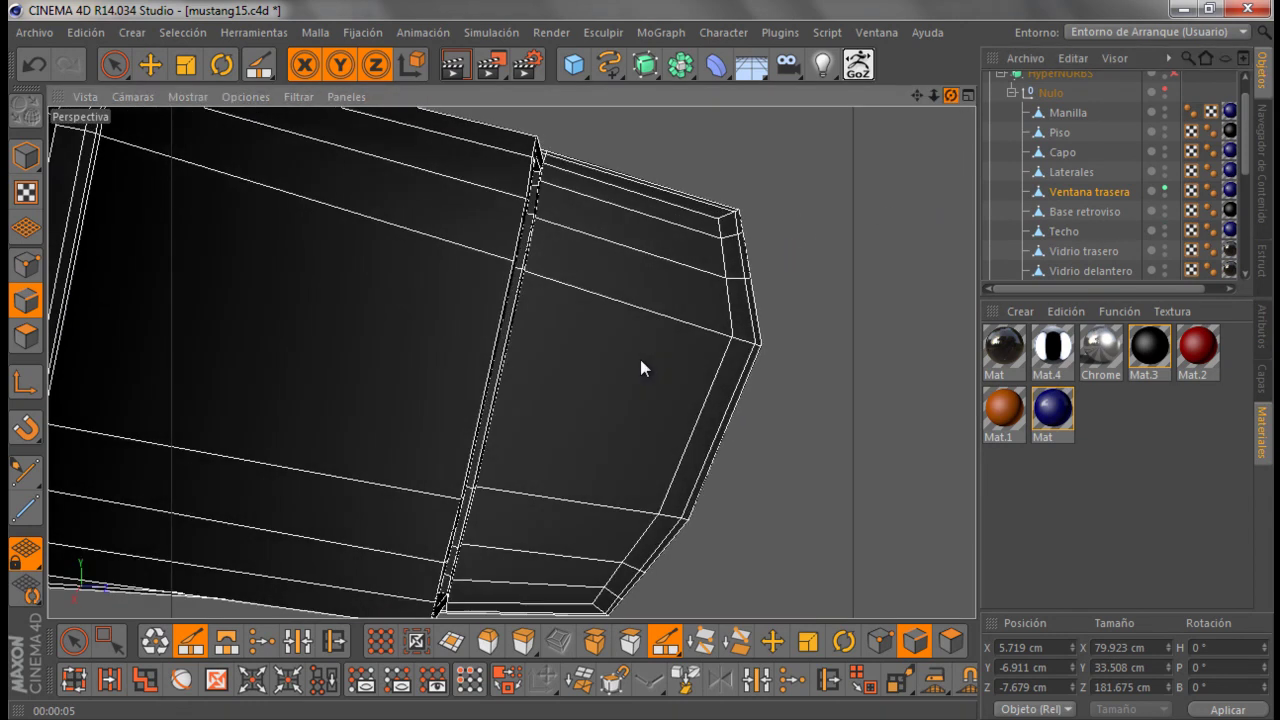
key("k")
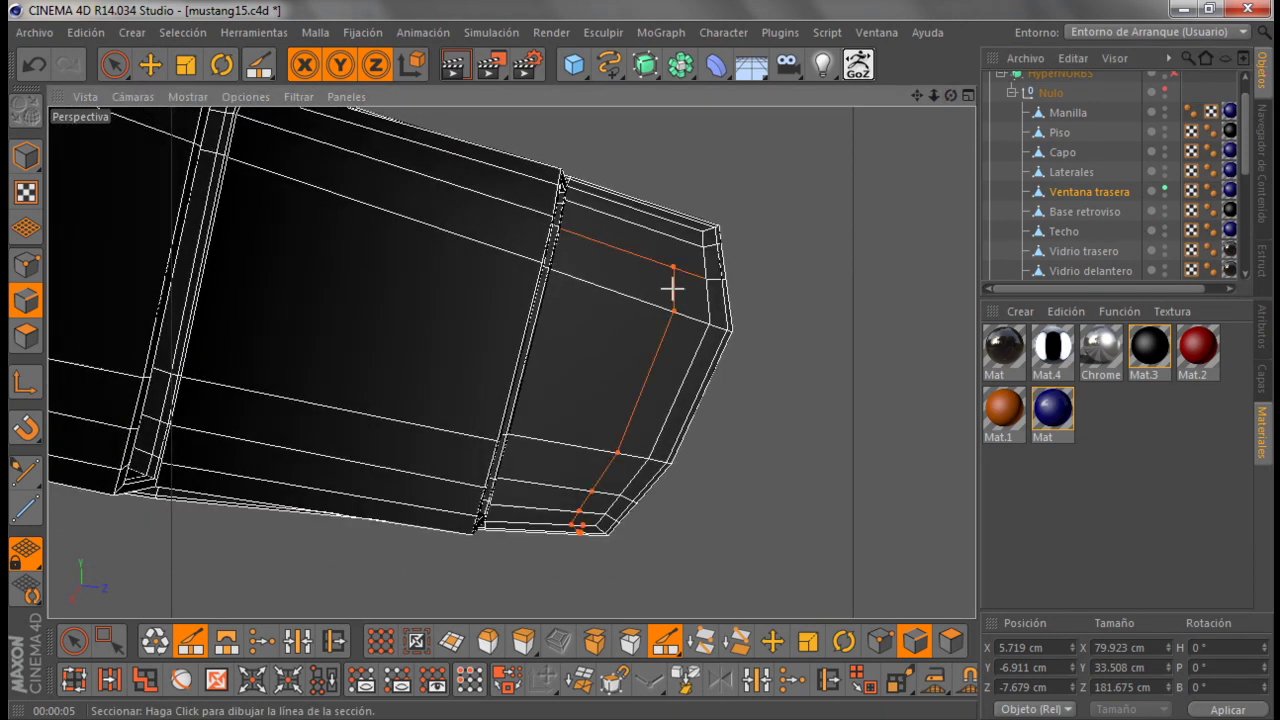
scroll(741, 225, "up", 2)
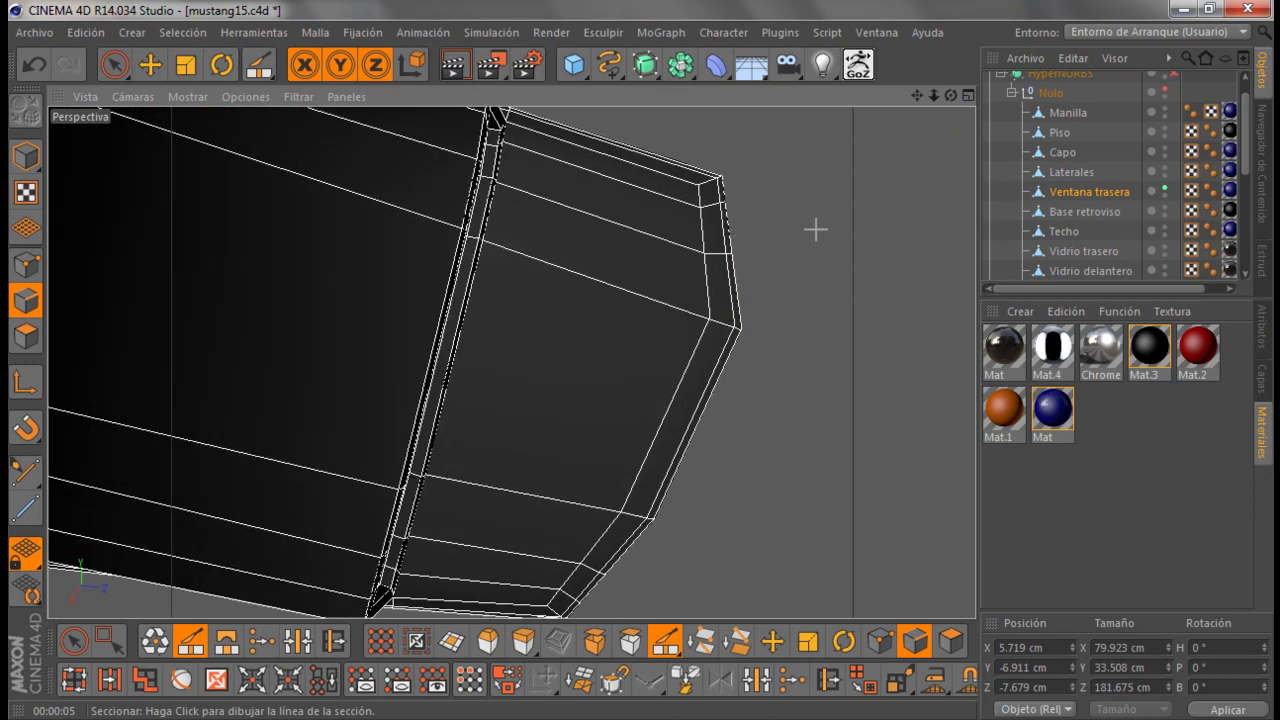
left_click(26, 264)
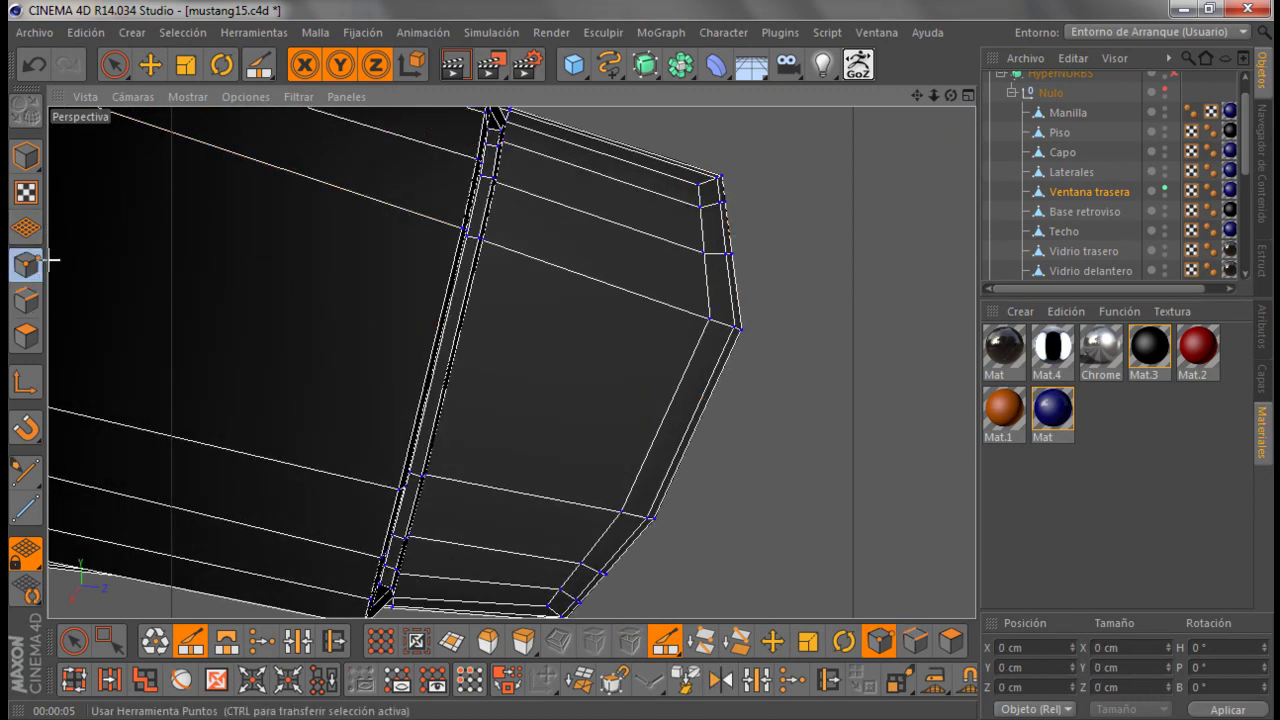
Rectangle-select the two points at the louver's tip corner
left_click(115, 65)
left_click(168, 126)
left_click_drag(766, 181, 758, 186, "alt")
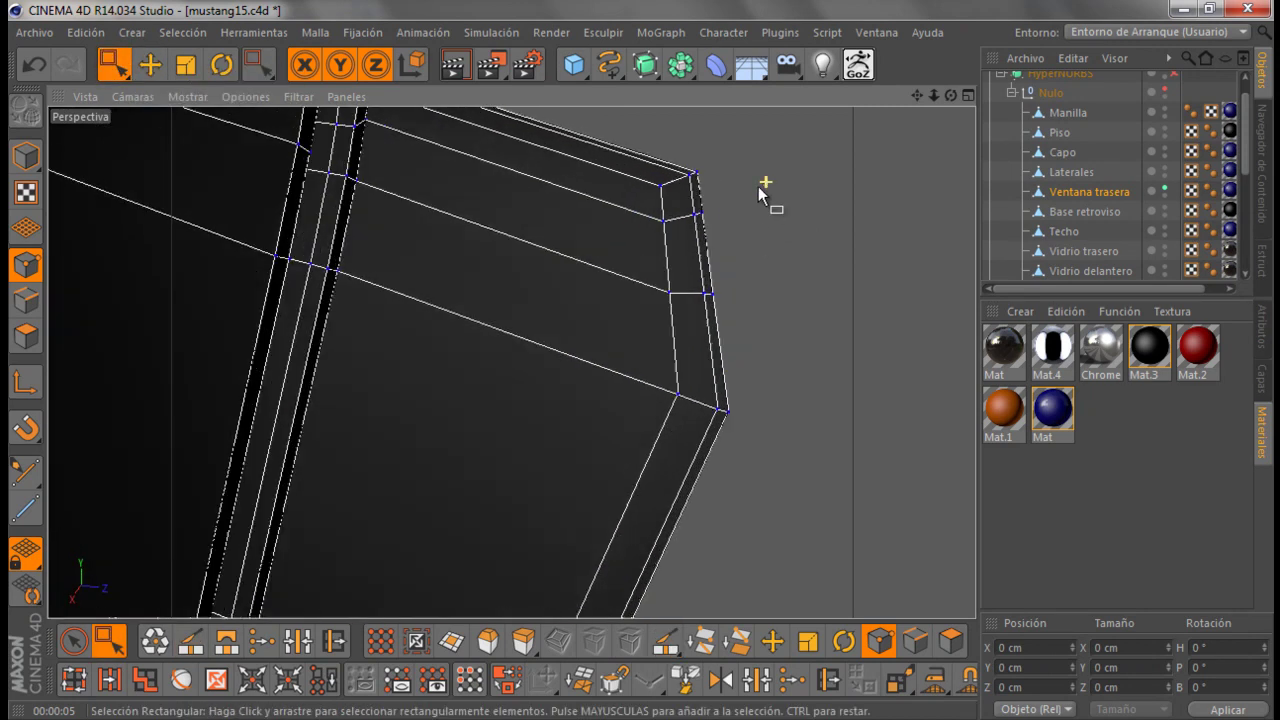
left_click_drag(736, 246, 760, 282)
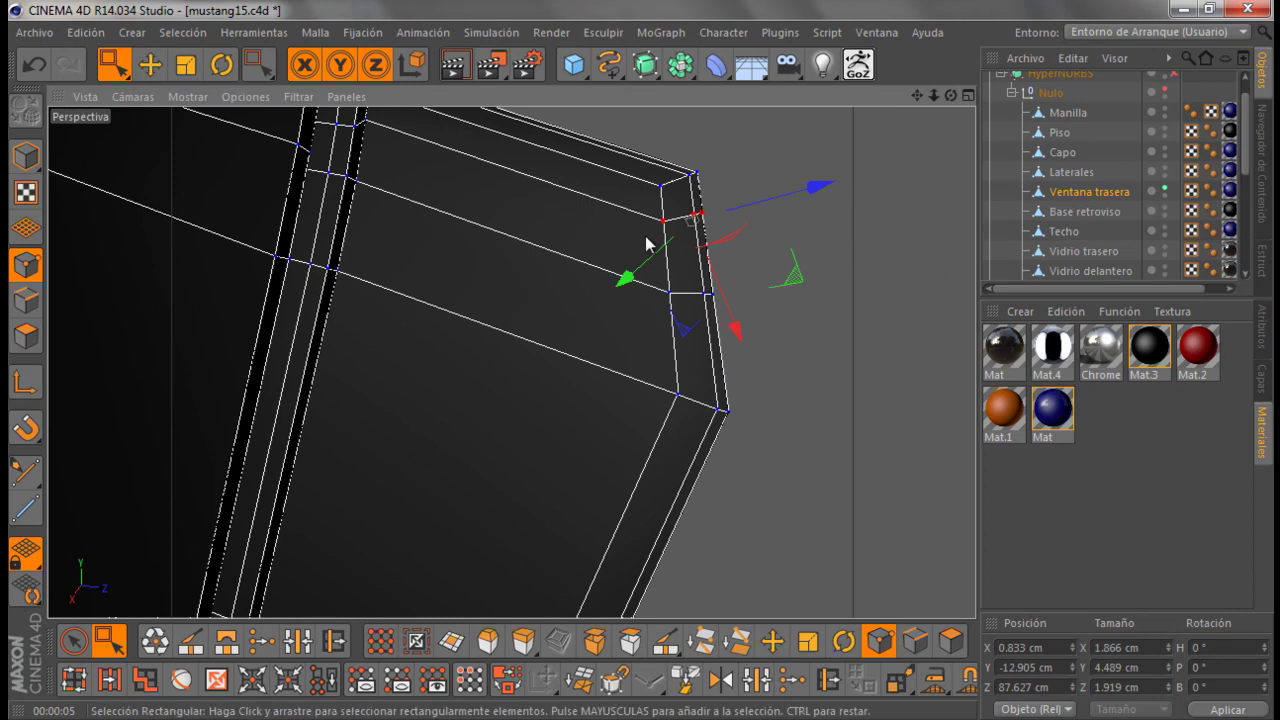
left_click(1264, 334)
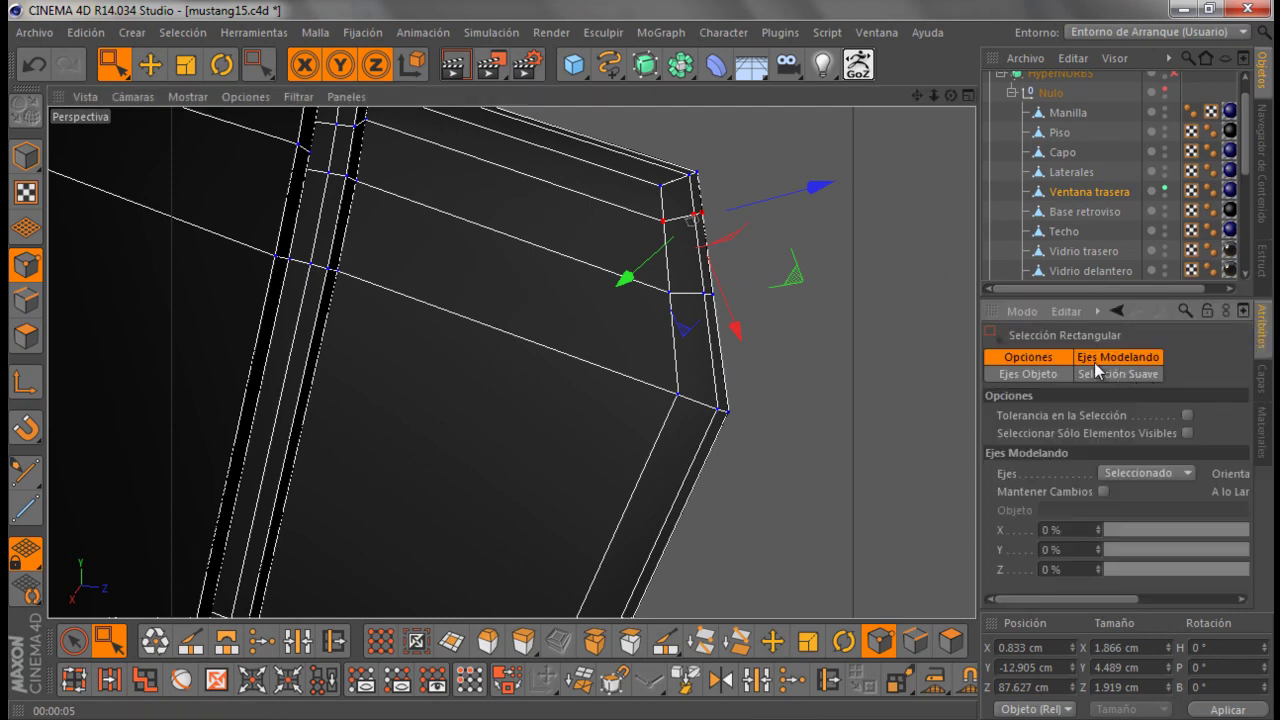
left_click_drag(639, 360, 643, 356, "alt")
scroll(643, 358, "up", 5)
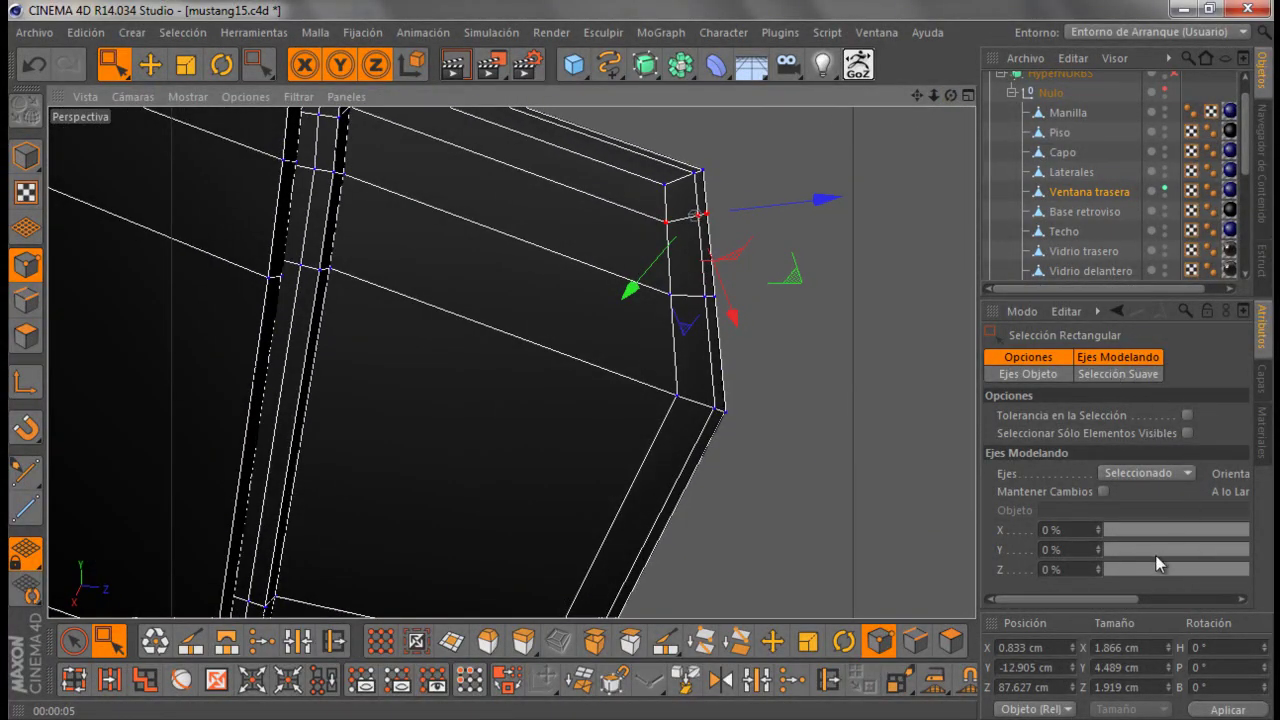
Set gizmo orientation to Ejes and move the tip corner points about 0.438 cm along X
left_click_drag(1094, 600, 1192, 598)
left_click(1200, 474)
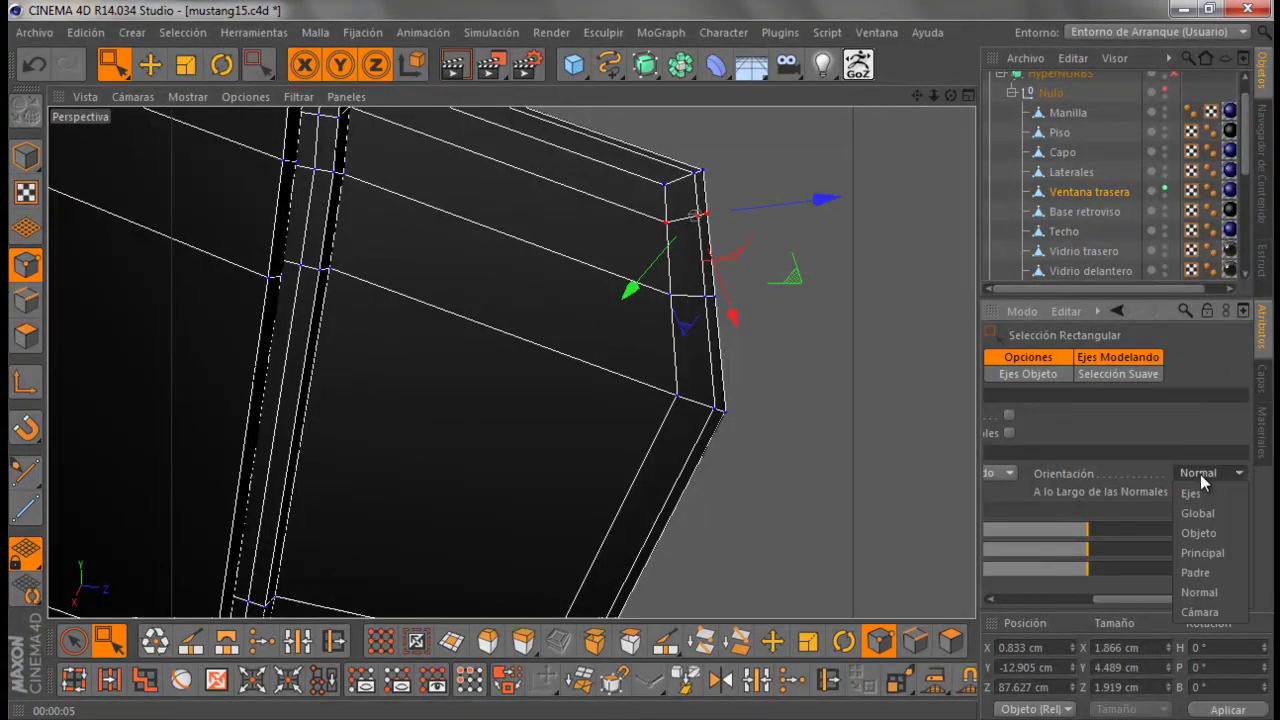
left_click(1202, 494)
mouse_move(951, 95)
left_mouse_down()
mouse_move(627, 354)
mouse_move(648, 361)
left_mouse_up()
left_click_drag(822, 233, 832, 233)
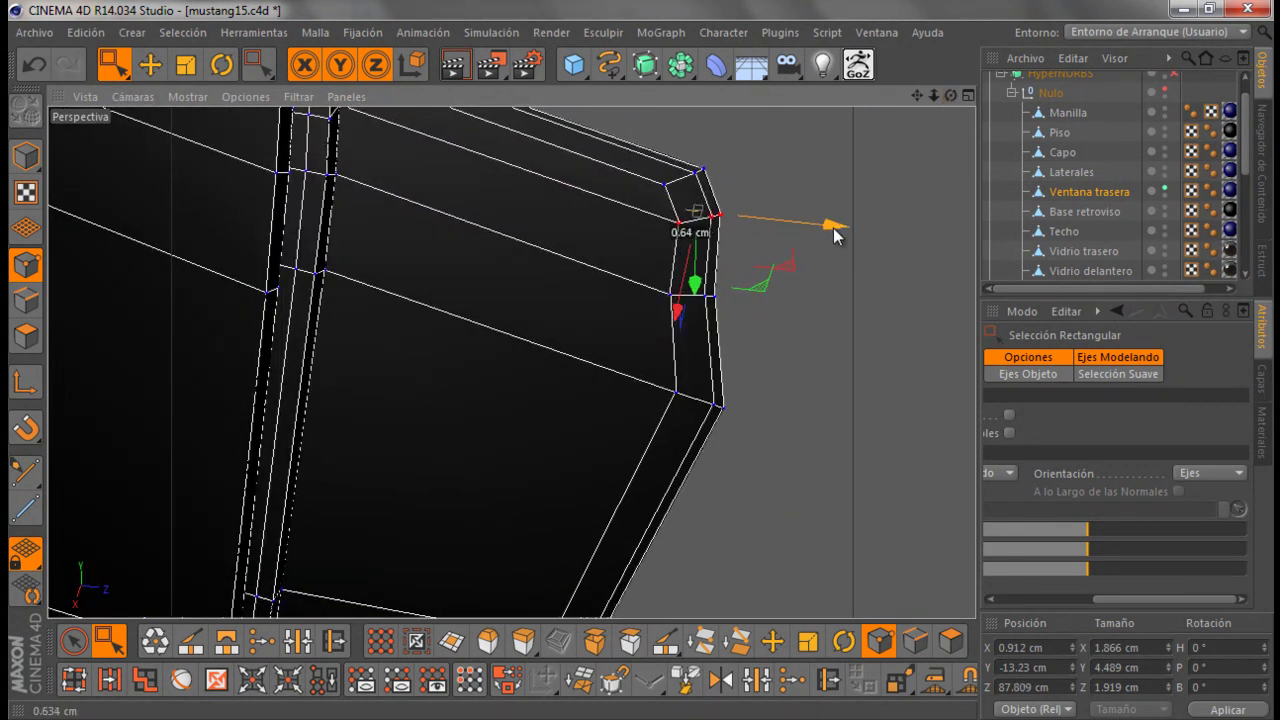
mouse_move(628, 258)
left_mouse_down()
mouse_move(778, 338)
mouse_move(837, 311)
left_mouse_up()
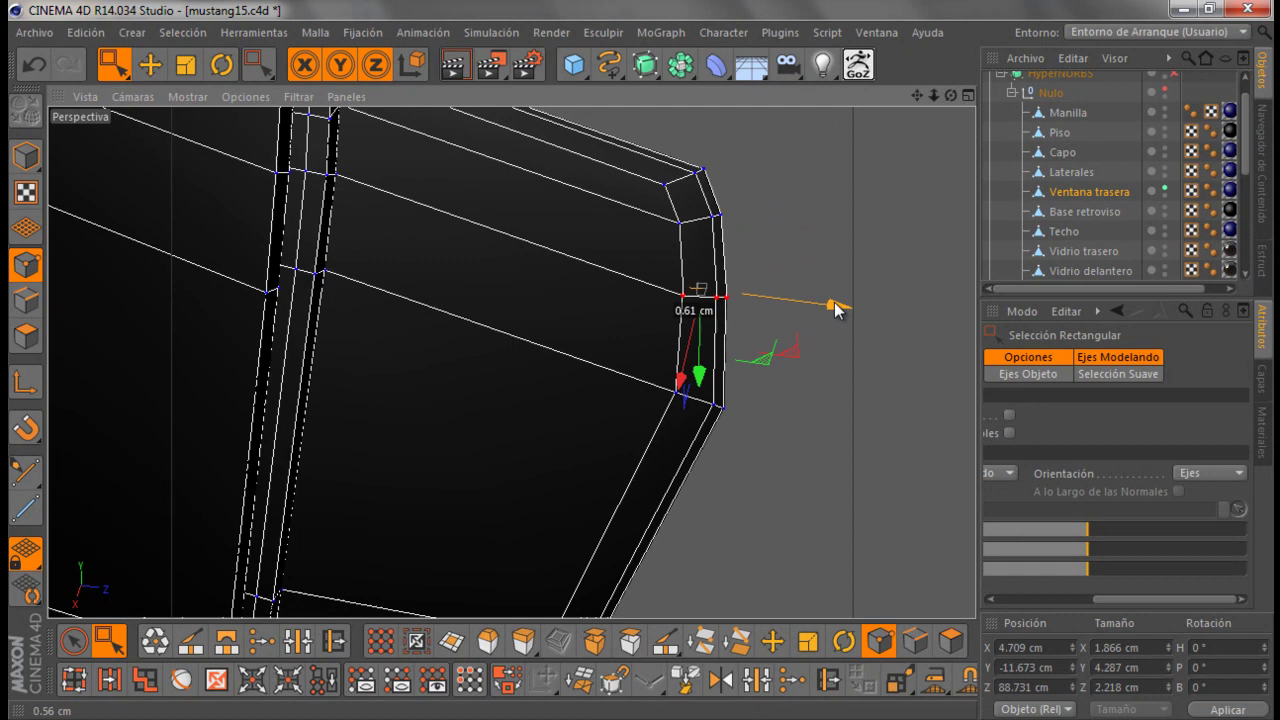
Check the smoothed shape, then turn smoothing off and select the lower-corner cage points
left_click(1172, 75)
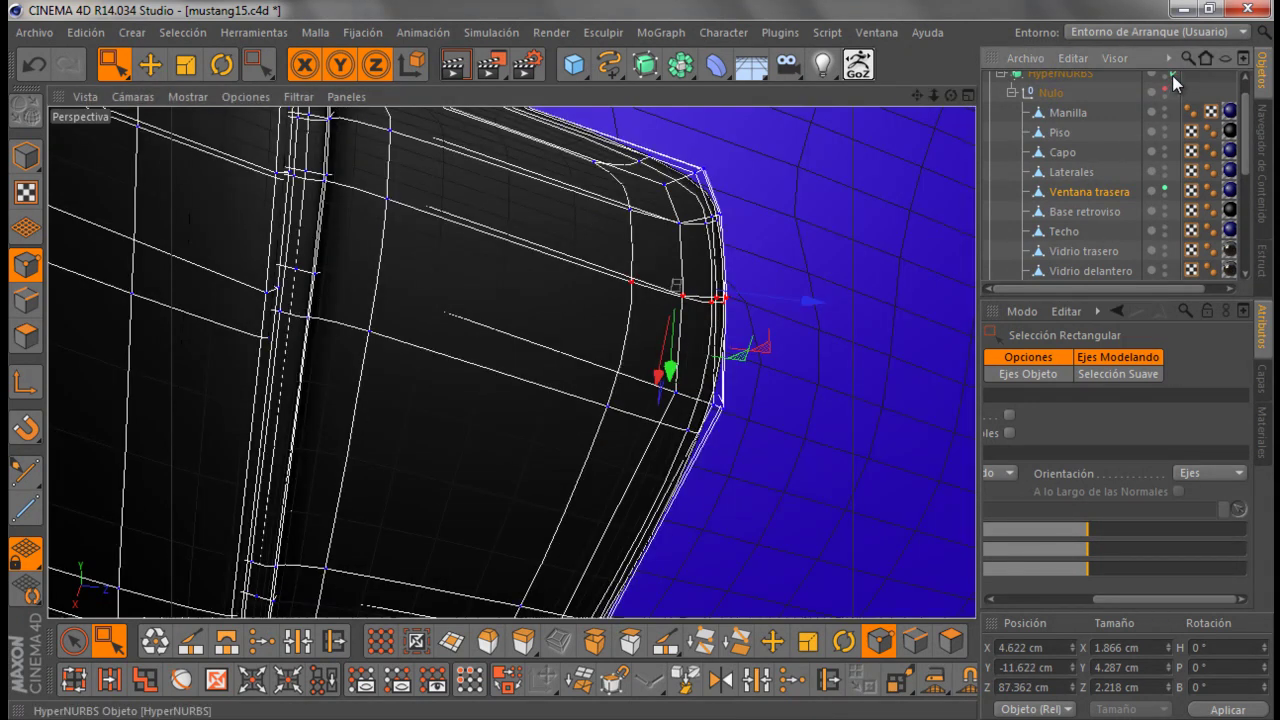
scroll(900, 140, "down", 2)
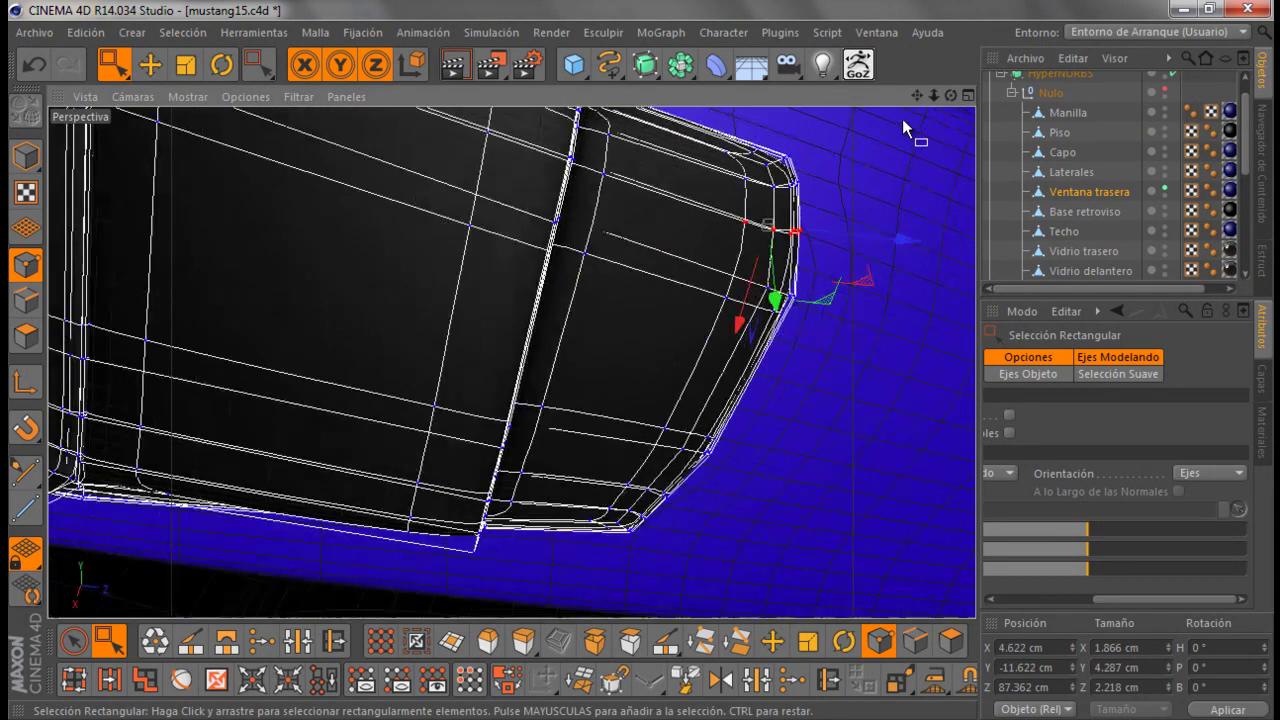
scroll(811, 423, "up", 3)
scroll(811, 423, "down", 4)
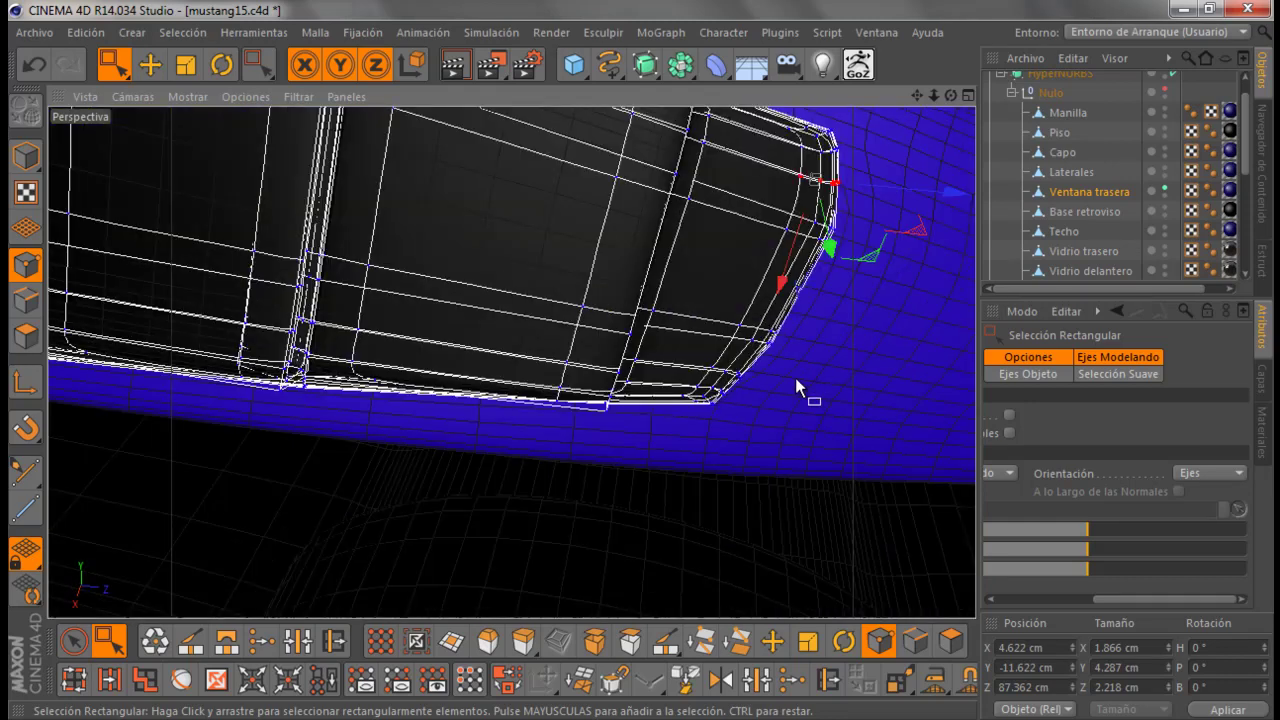
left_click(1173, 74)
scroll(800, 240, "down", 1)
scroll(790, 330, "up", 1)
scroll(790, 325, "up", 1)
scroll(780, 321, "up", 1)
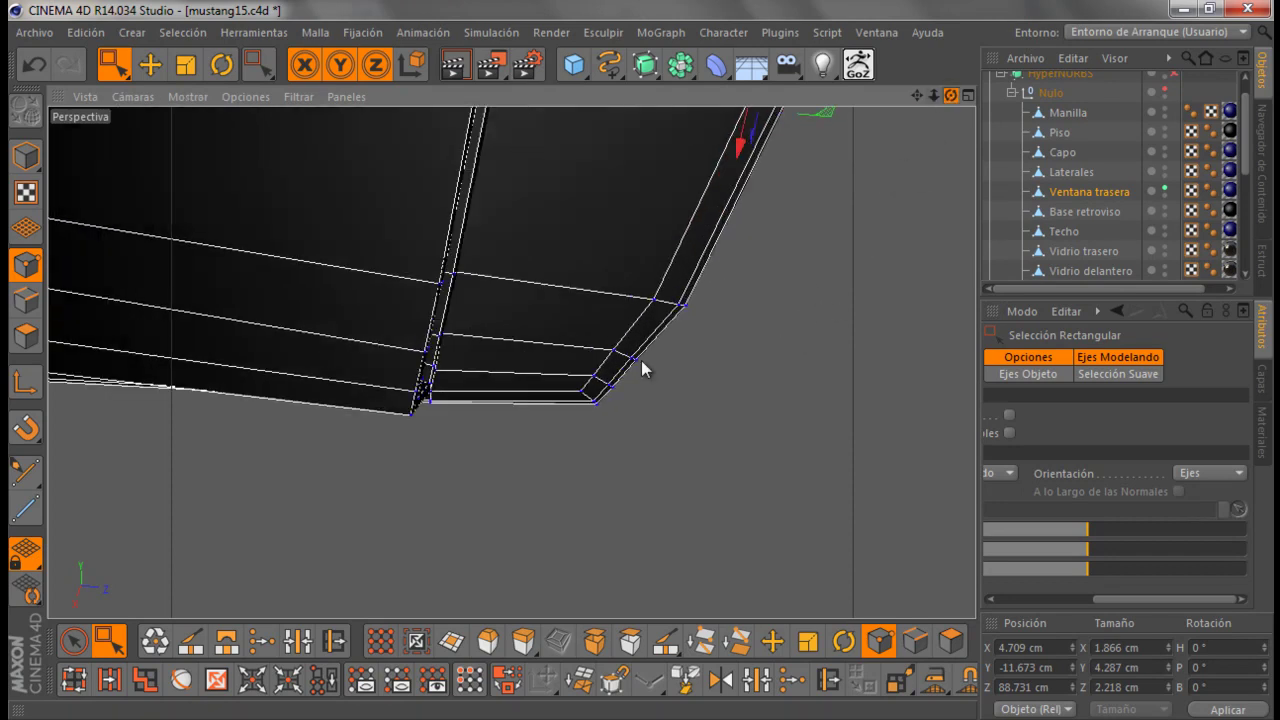
left_click_drag(641, 368, 636, 440)
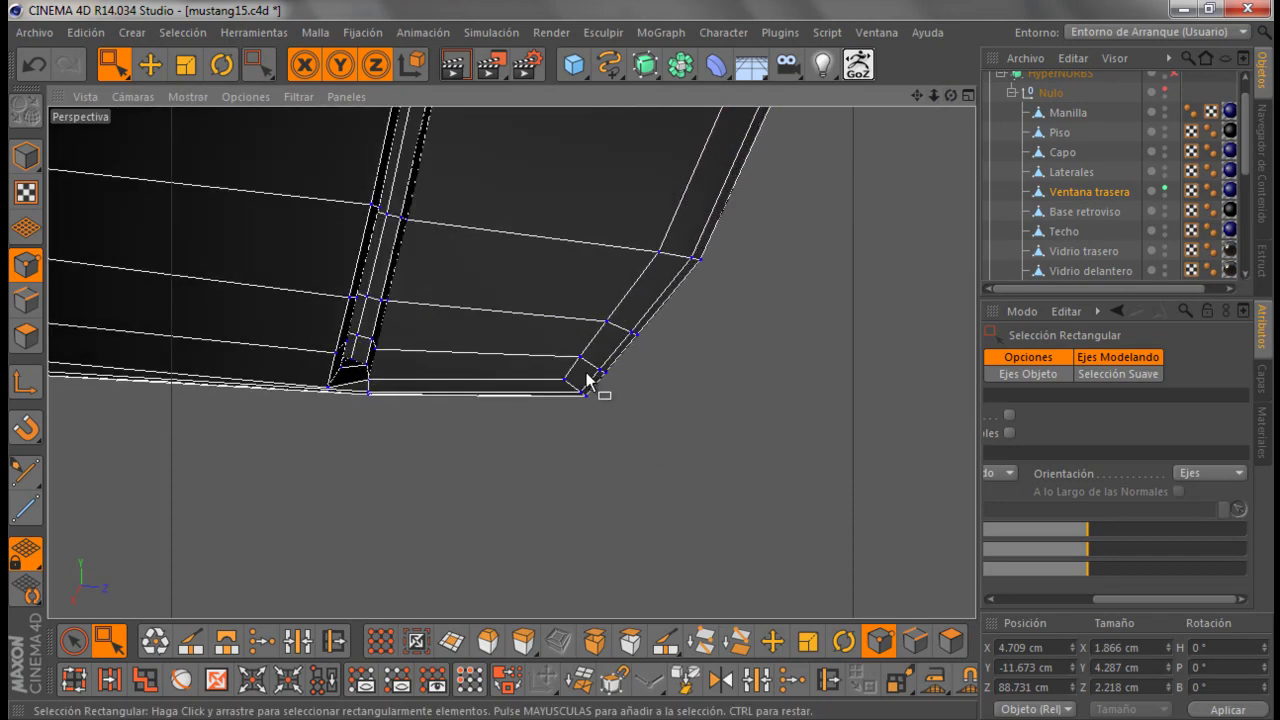
mouse_move(558, 340)
left_mouse_down()
mouse_move(628, 388)
mouse_move(591, 457)
left_mouse_up()
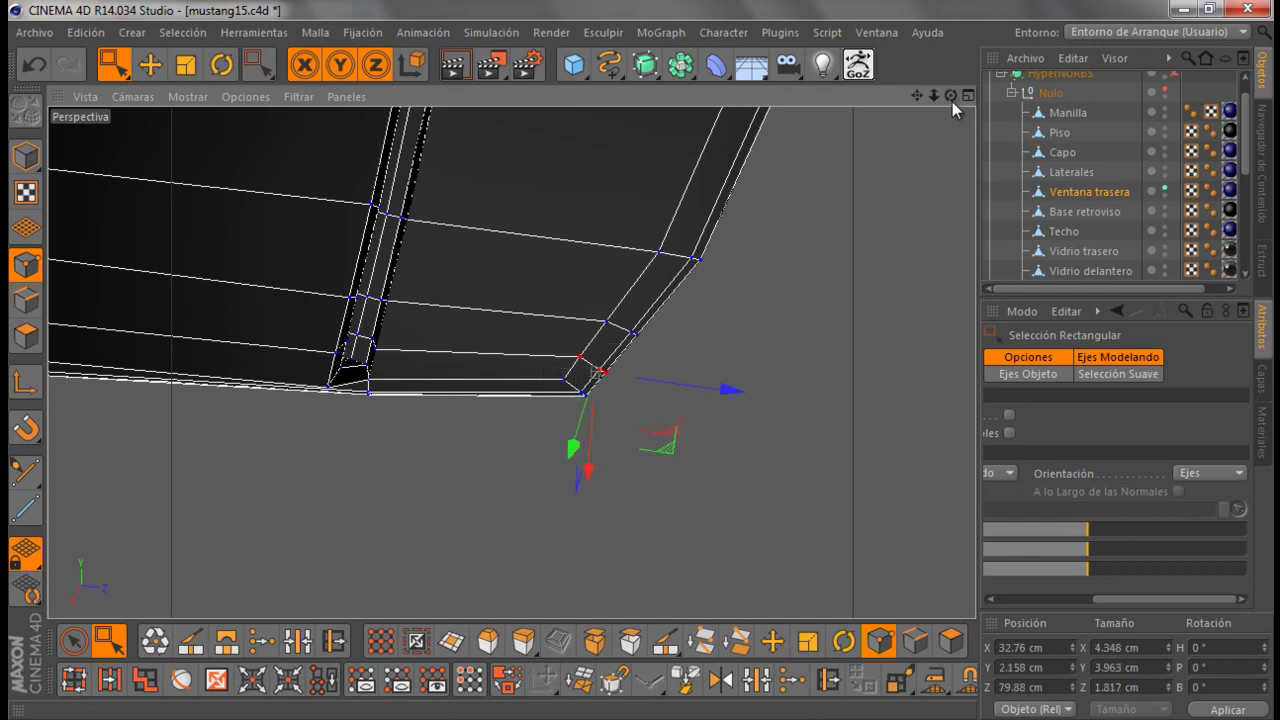
left_click_drag(950, 96, 889, 227)
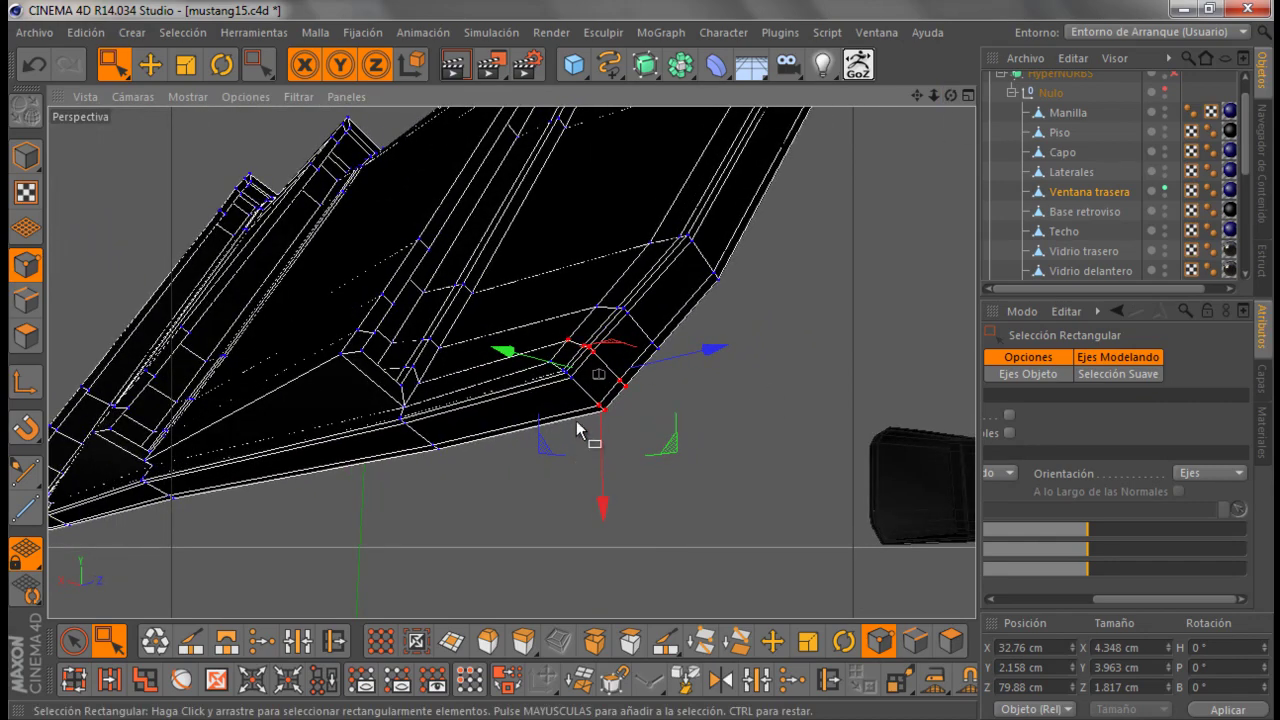
left_click(600, 410, "ctrl")
Nudge two pairs of lower-corner points outward along X, about 0.97 cm
left_click_drag(950, 96, 643, 366)
left_click_drag(724, 364, 740, 367)
left_click_drag(670, 342, 673, 346)
left_click_drag(950, 95, 643, 368)
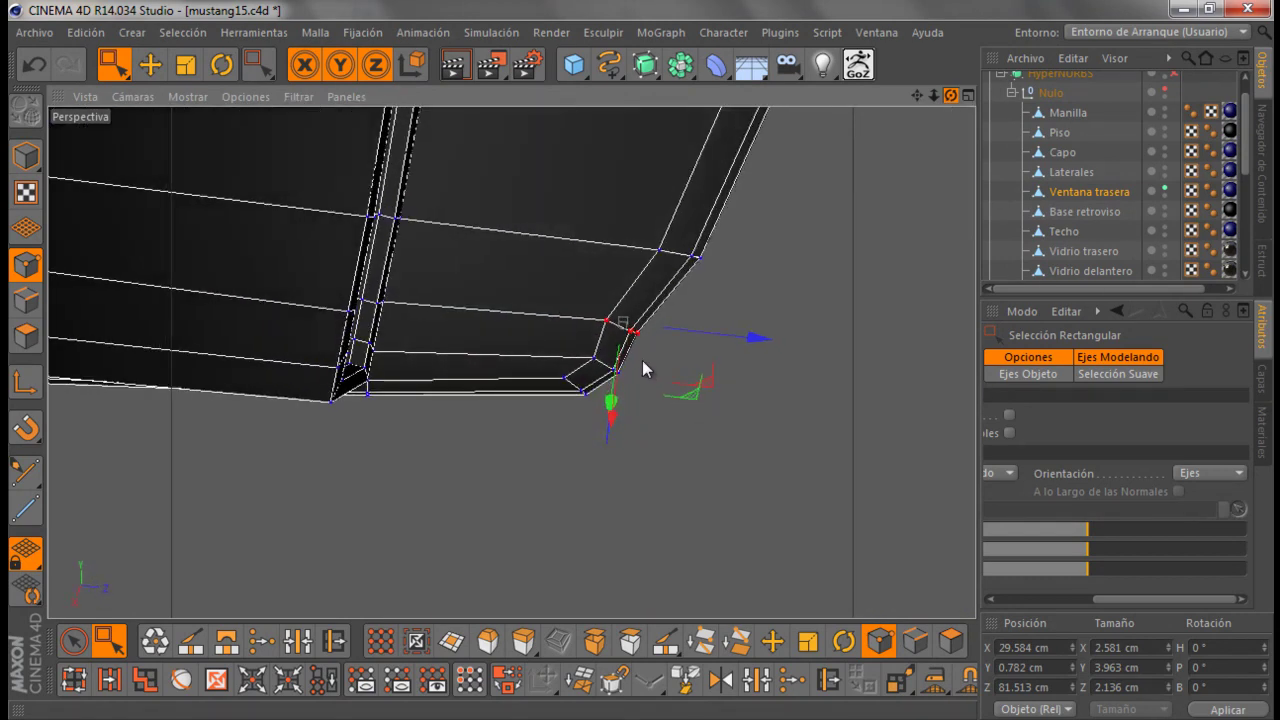
left_click_drag(757, 335, 773, 338)
mouse_move(596, 441)
left_mouse_down("alt")
mouse_move(578, 452)
mouse_move(700, 428)
mouse_move(706, 338)
mouse_move(829, 337)
left_mouse_up("alt")
scroll(824, 327, "down", 2)
scroll(743, 337, "up", 3)
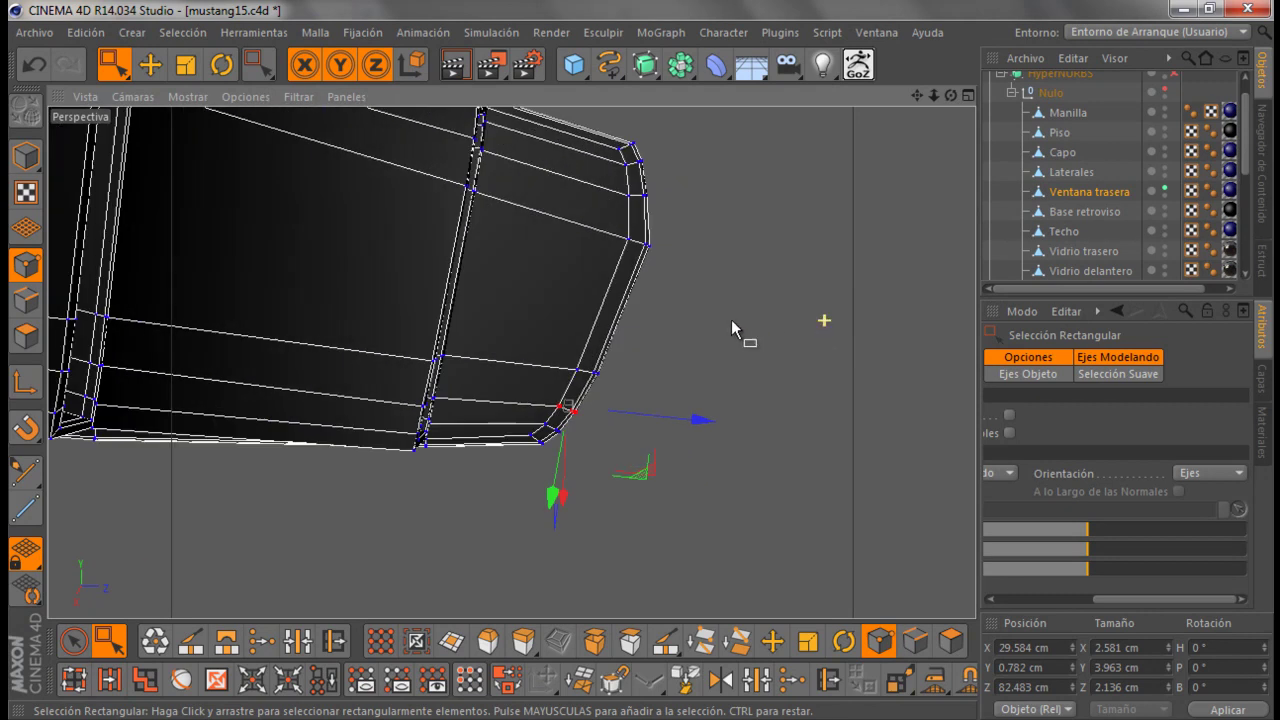
scroll(713, 381, "up", 2)
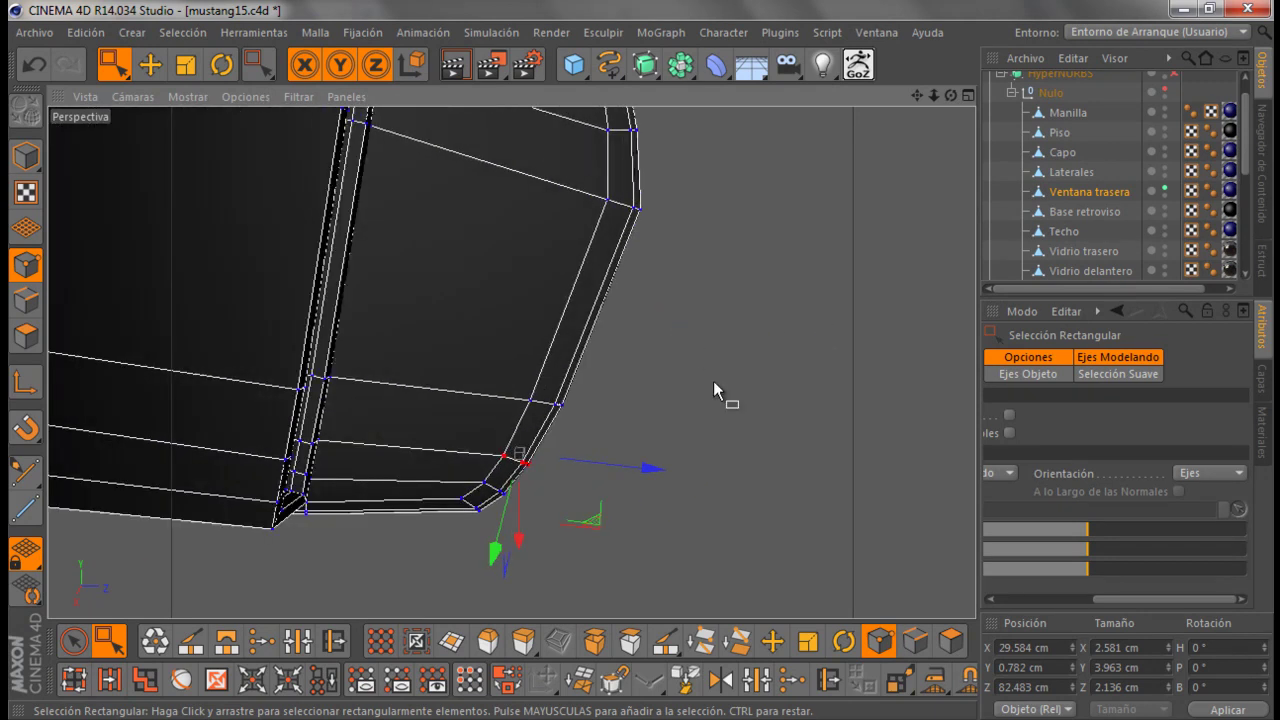
Set the Seccionar loop-cut offset (Desfase) to 0 %
left_click(665, 641)
mouse_move(951, 95)
left_mouse_down()
mouse_move(637, 360)
mouse_move(750, 348)
left_mouse_up()
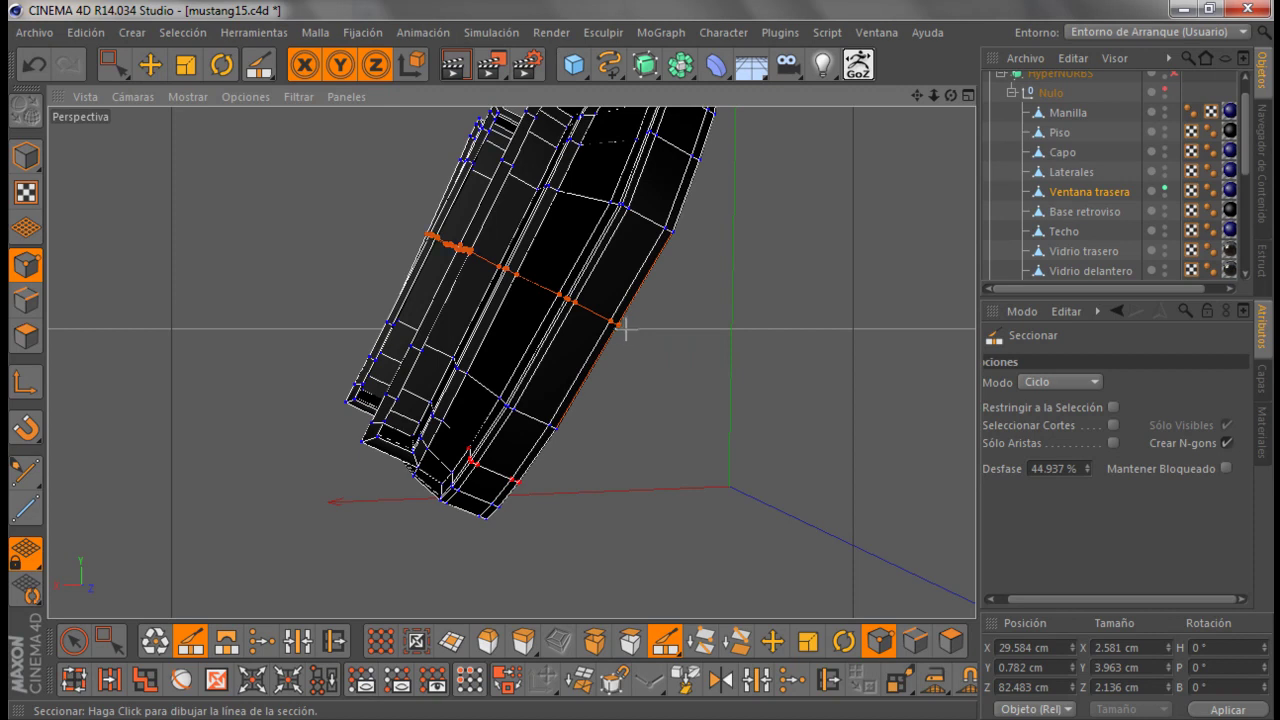
left_click(1078, 468)
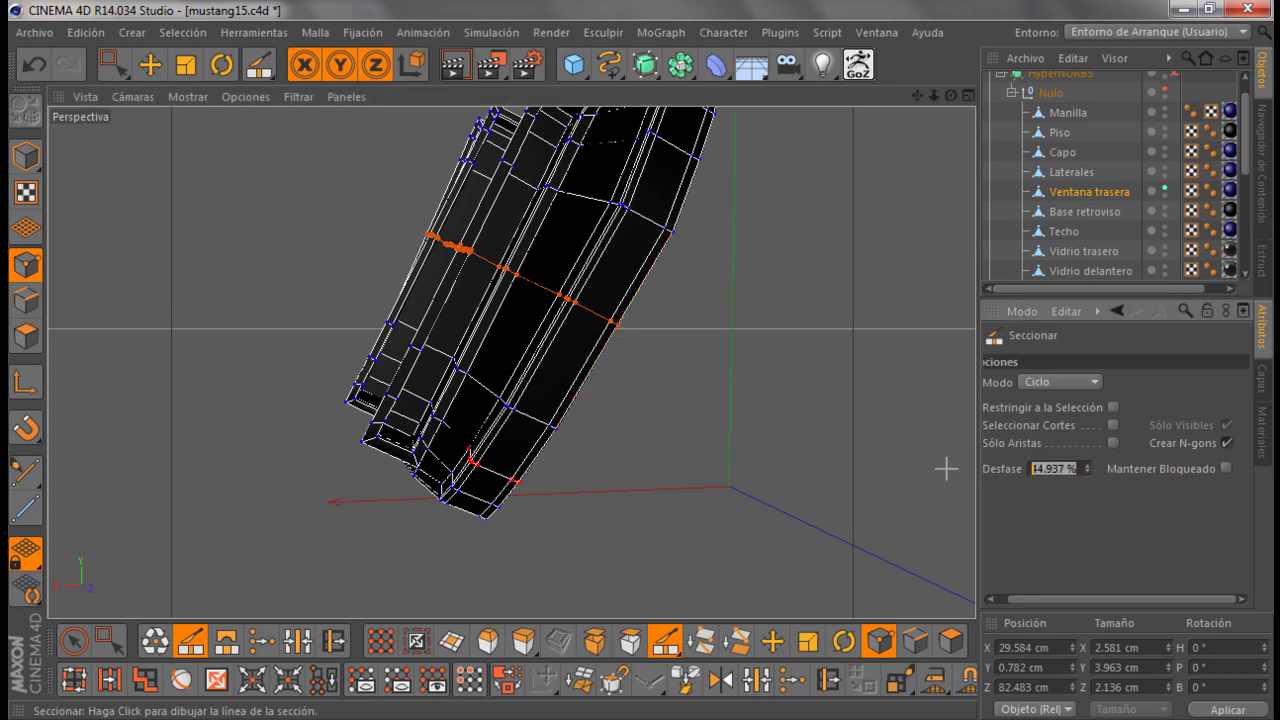
type("50")
key("Return")
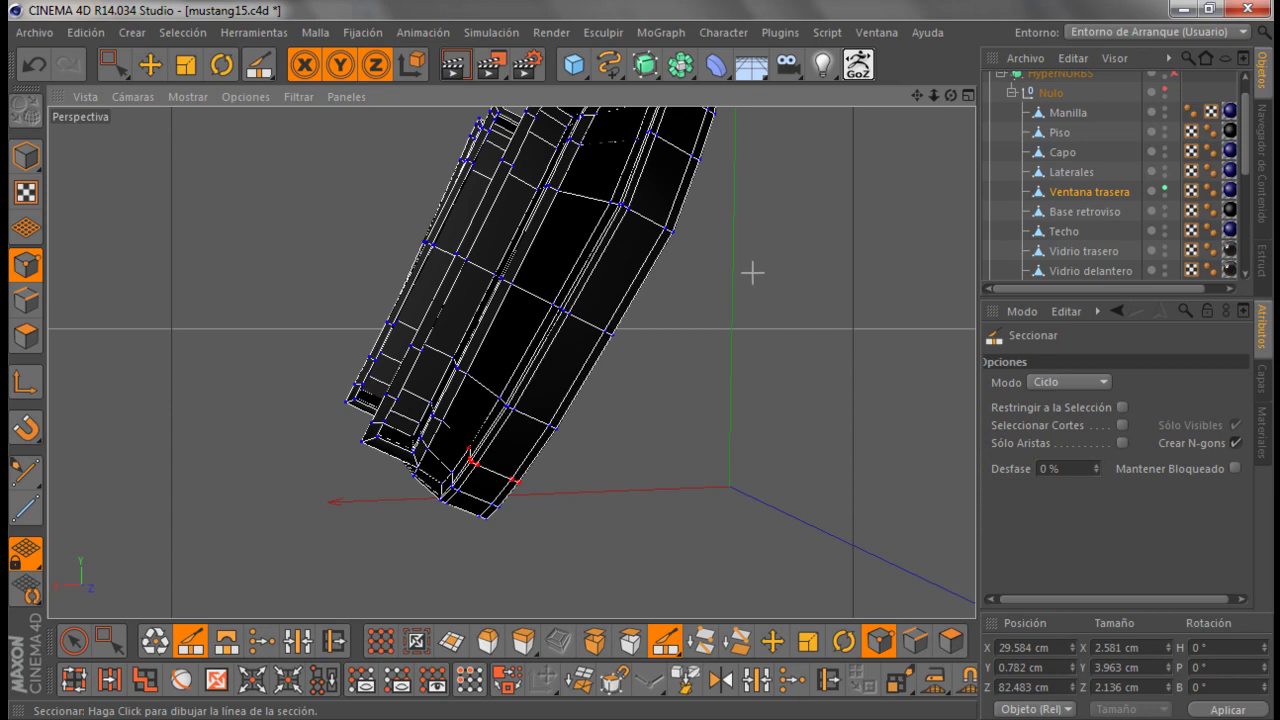
left_click_drag(950, 97, 641, 361)
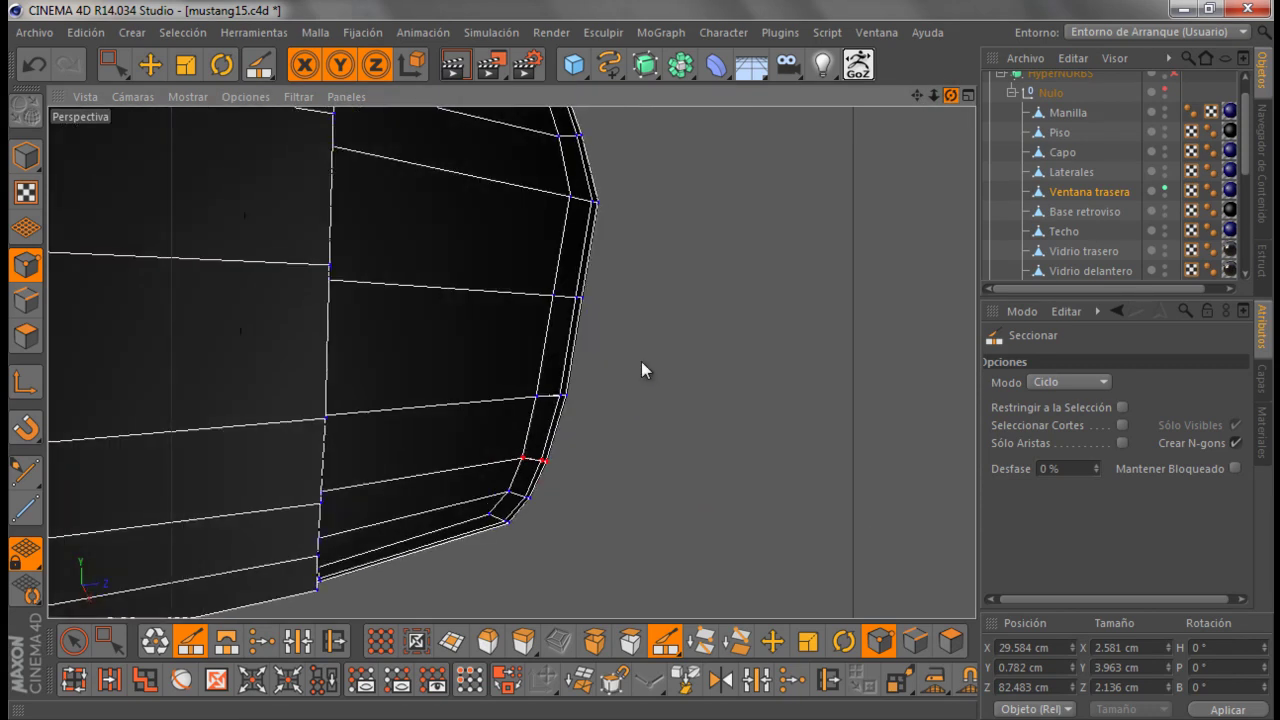
scroll(641, 304, "up", 3)
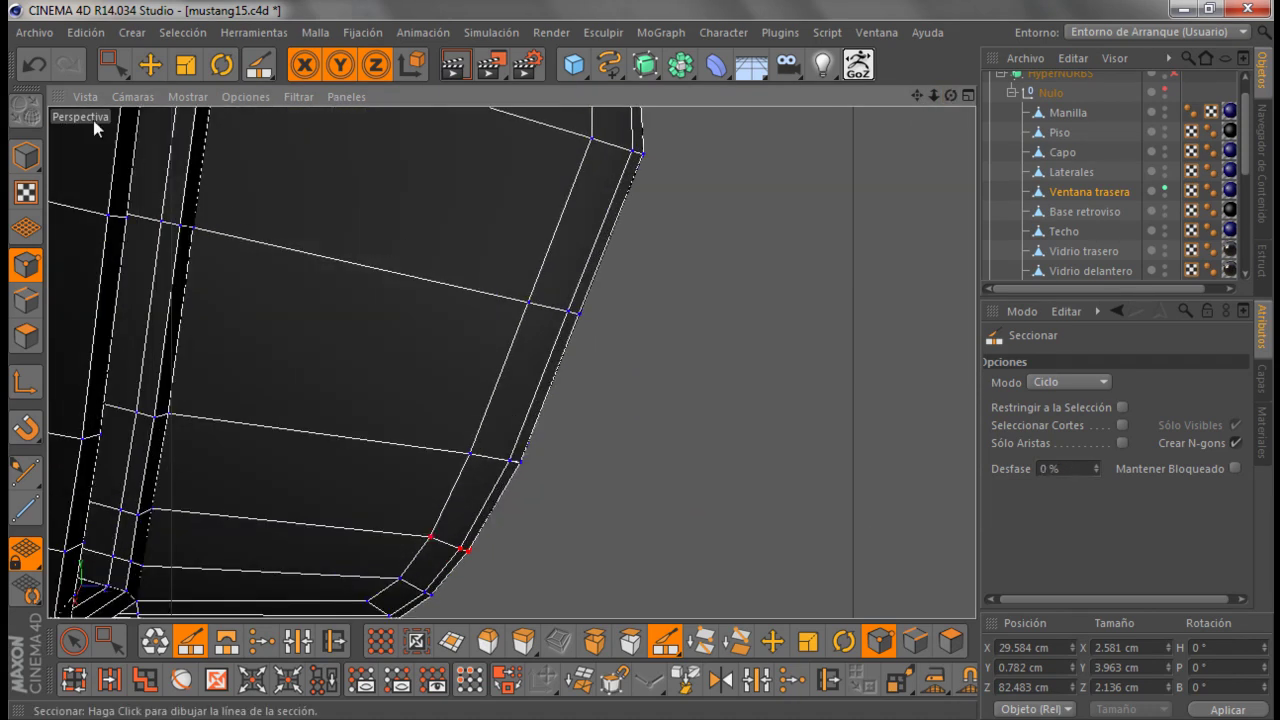
Box-select the upper rear edge points and move them about 0.49 cm outward along X
left_click(113, 65)
left_click_drag(483, 260, 600, 330)
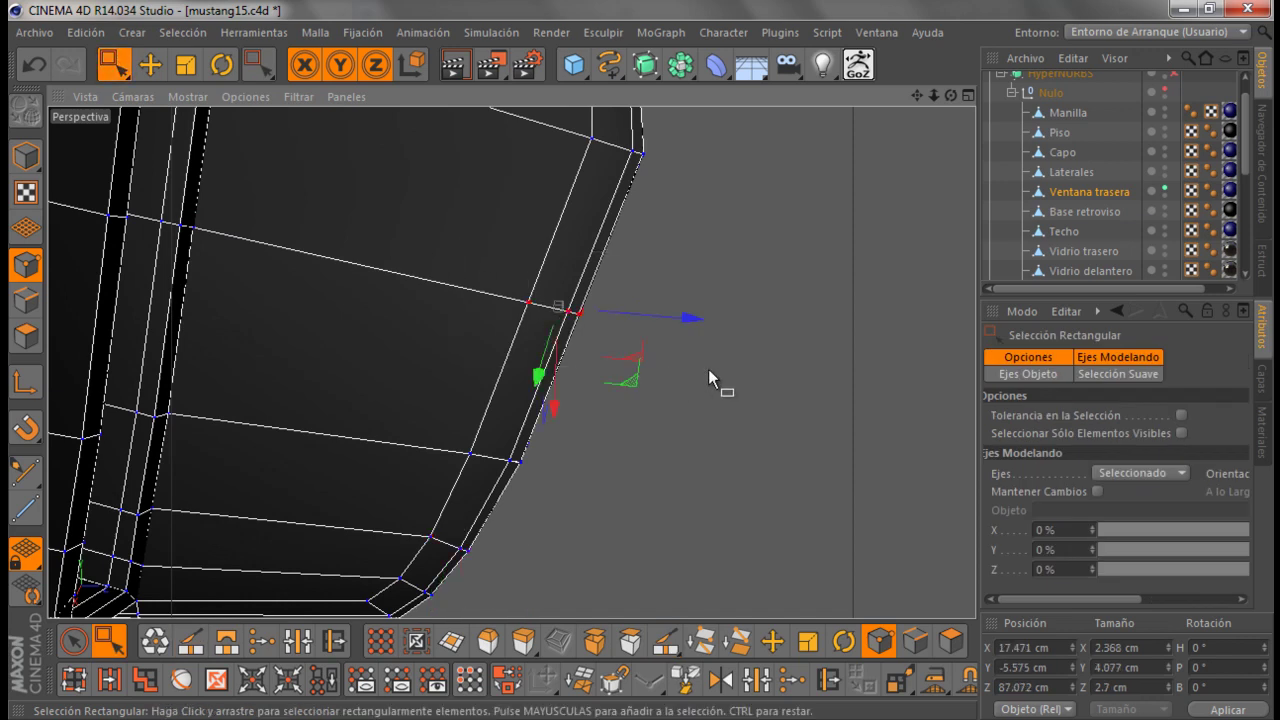
left_click_drag(689, 319, 699, 331)
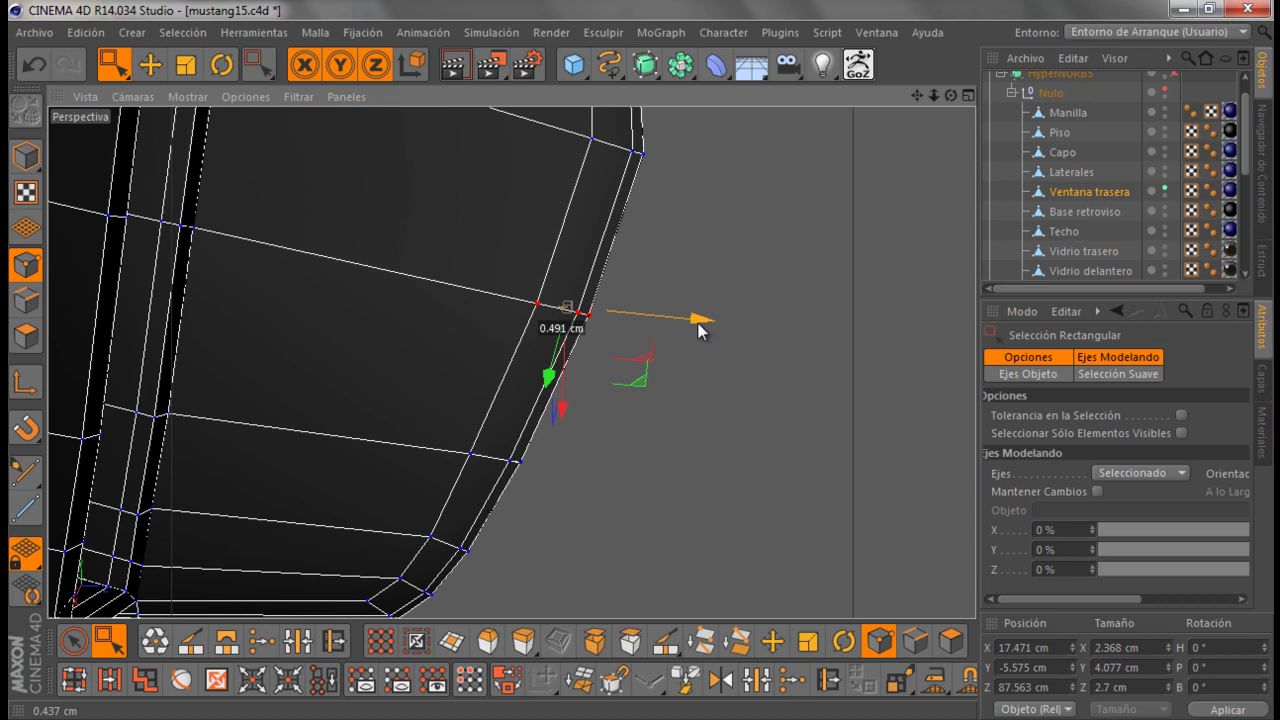
left_click_drag(660, 410, 705, 318, "alt")
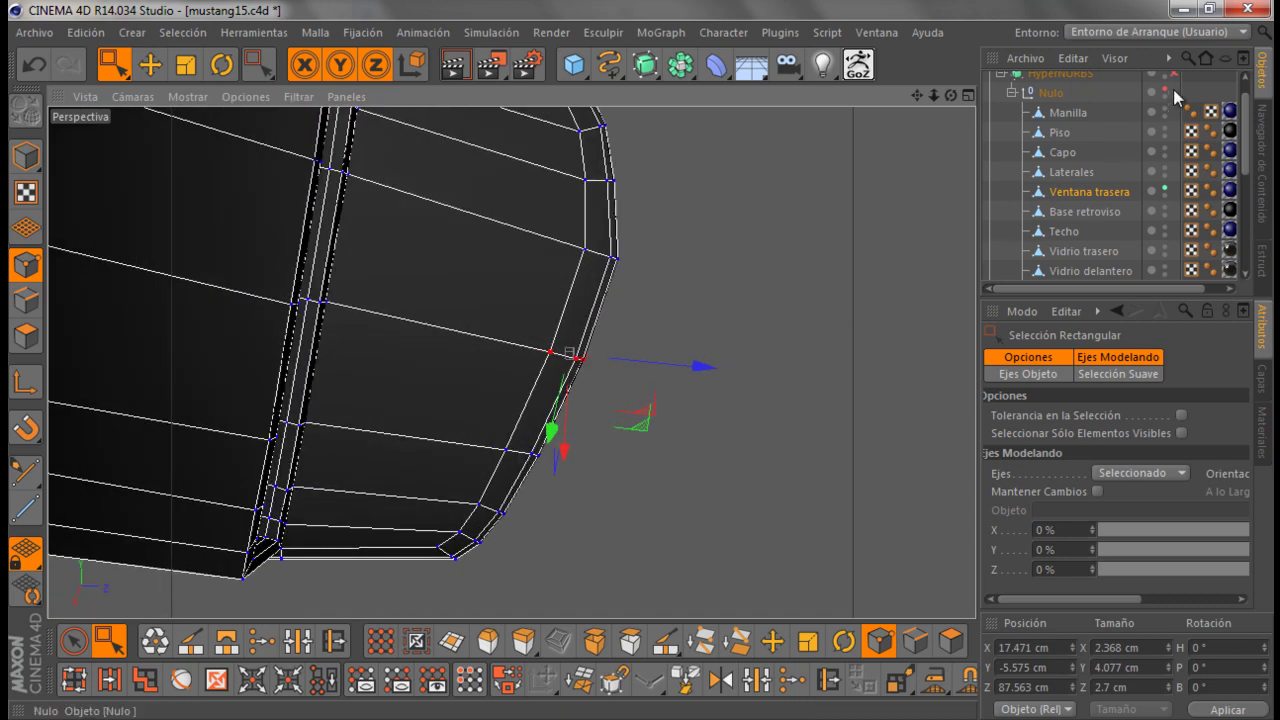
Turn HyperNURBS back on, deselect the window, and render a preview of the side window
key("q")
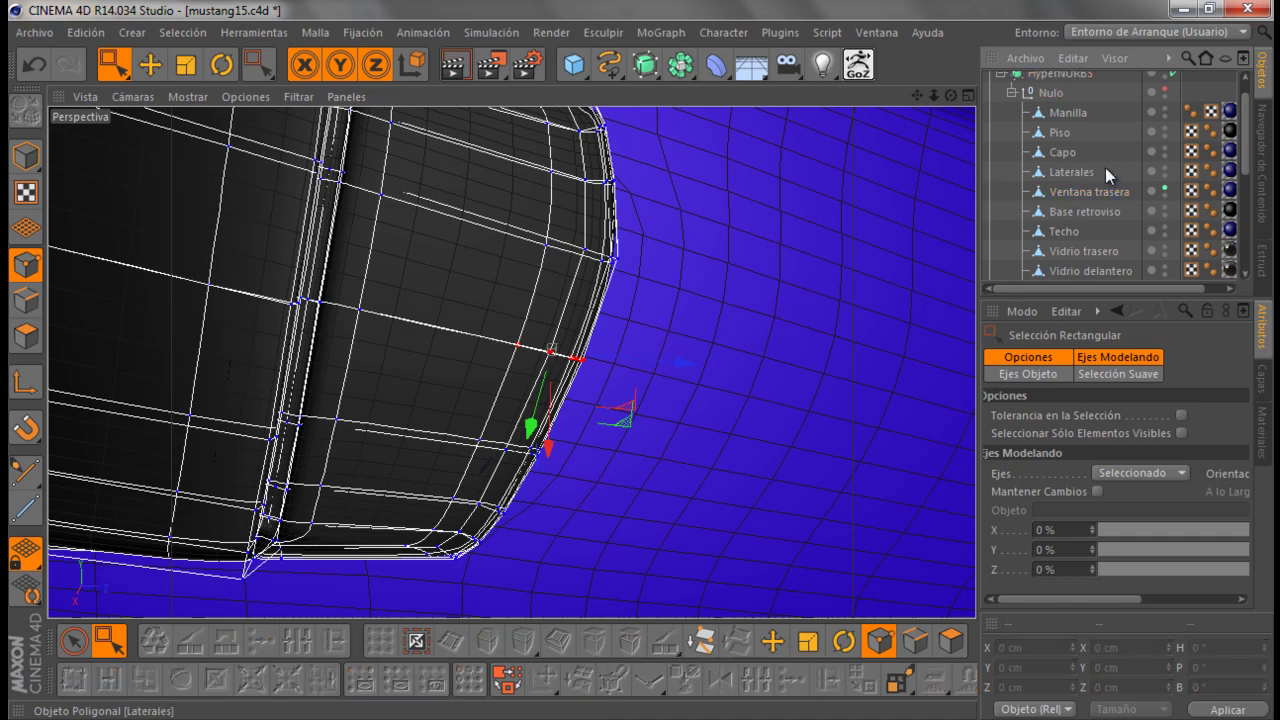
left_click(697, 305)
mouse_move(583, 412)
left_mouse_down("alt")
mouse_move(544, 415)
mouse_move(704, 309)
mouse_move(650, 352)
left_mouse_up("alt")
scroll(646, 354, "up", 2)
scroll(646, 356, "up", 2)
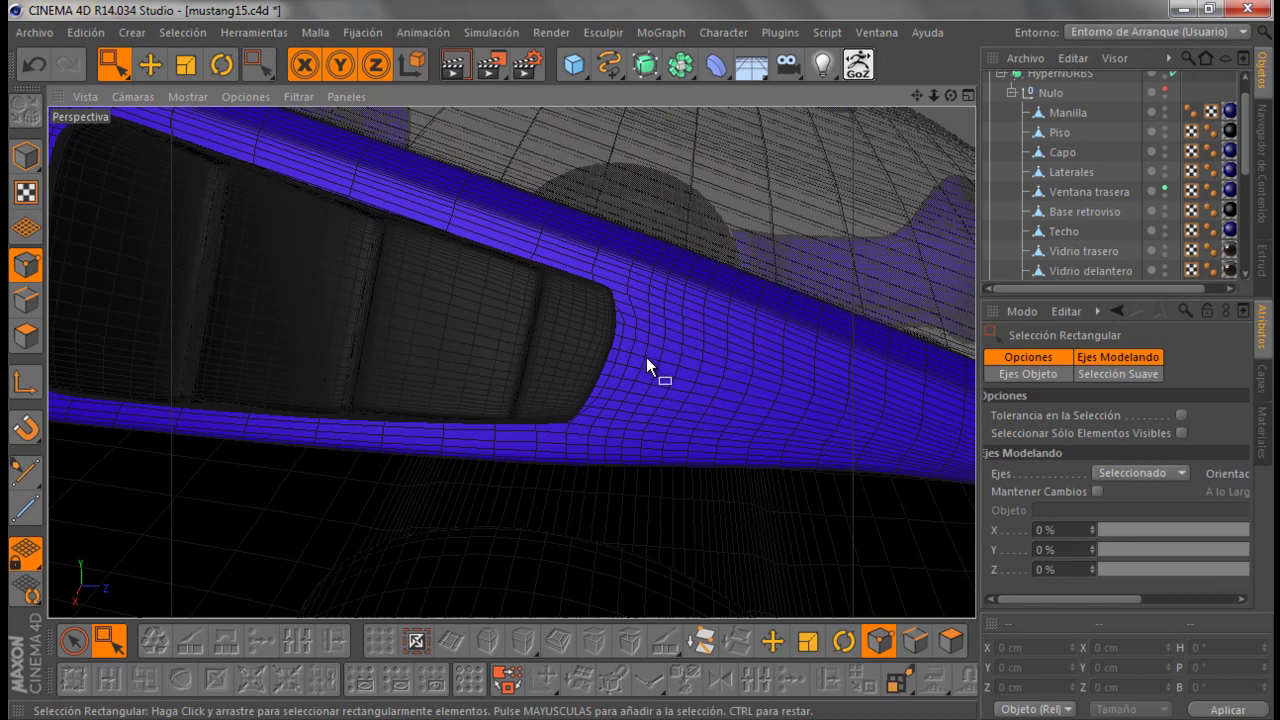
scroll(665, 326, "down", 2)
left_click(455, 70)
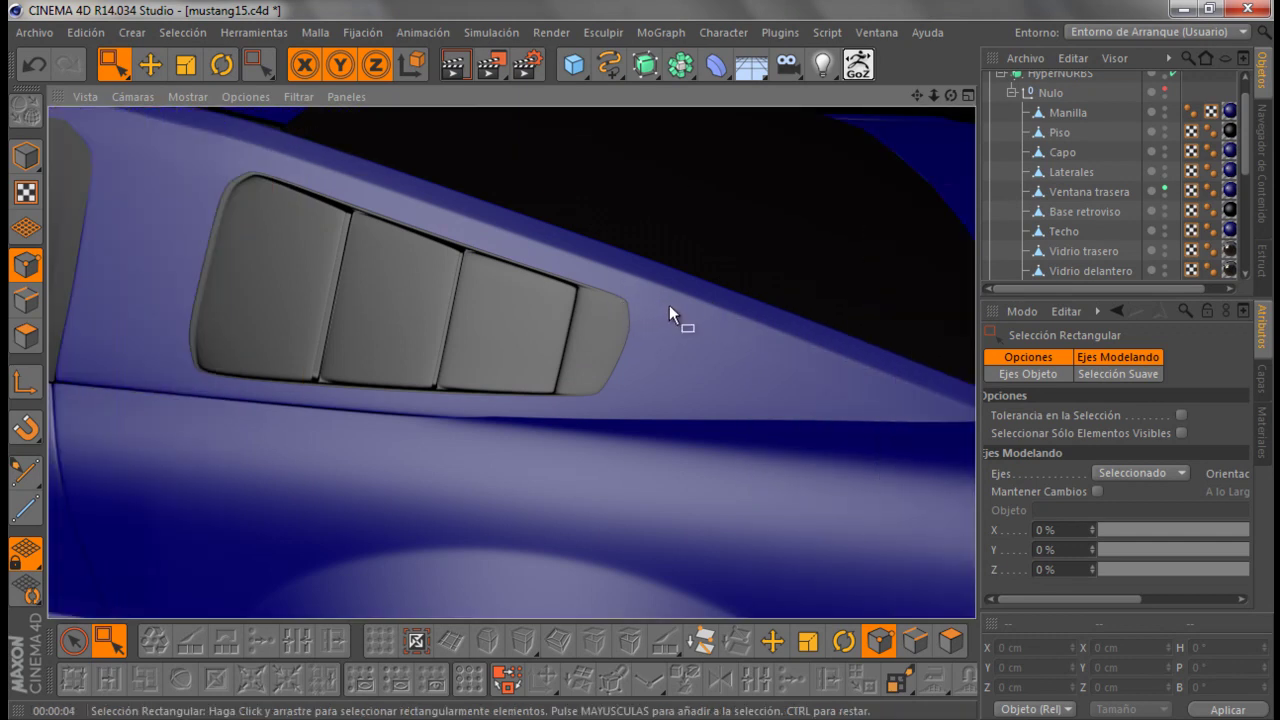
scroll(638, 304, "down", 5)
Orbit around the whole car and render it again from two angles
mouse_move(952, 94)
left_mouse_down()
mouse_move(645, 355)
mouse_move(771, 404)
left_mouse_up()
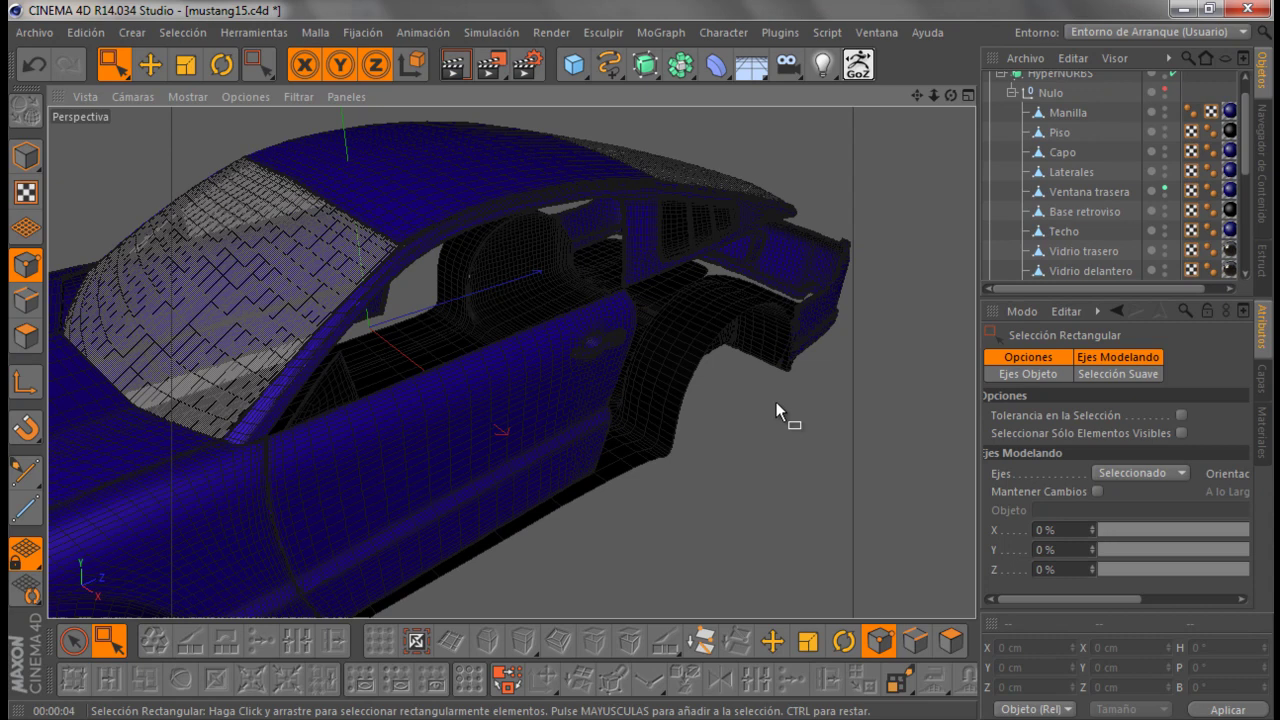
scroll(776, 402, "down", 3)
scroll(797, 156, "down", 2)
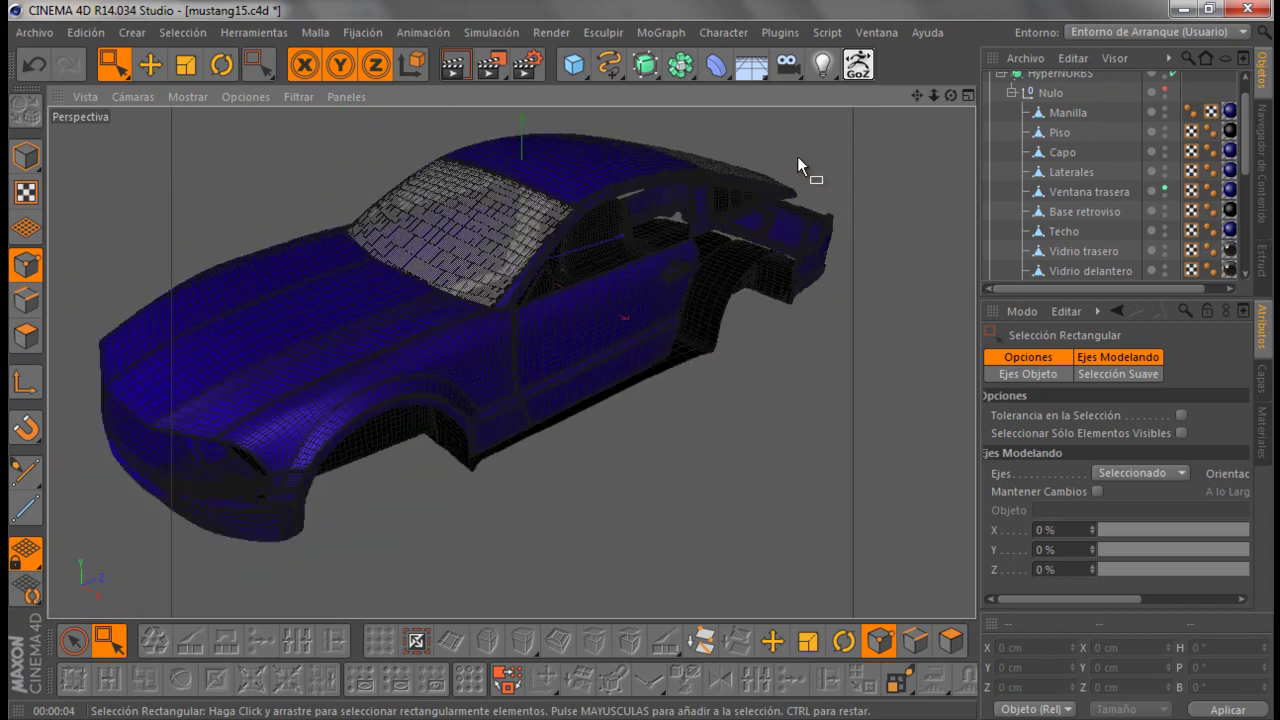
left_click_drag(917, 96, 641, 358)
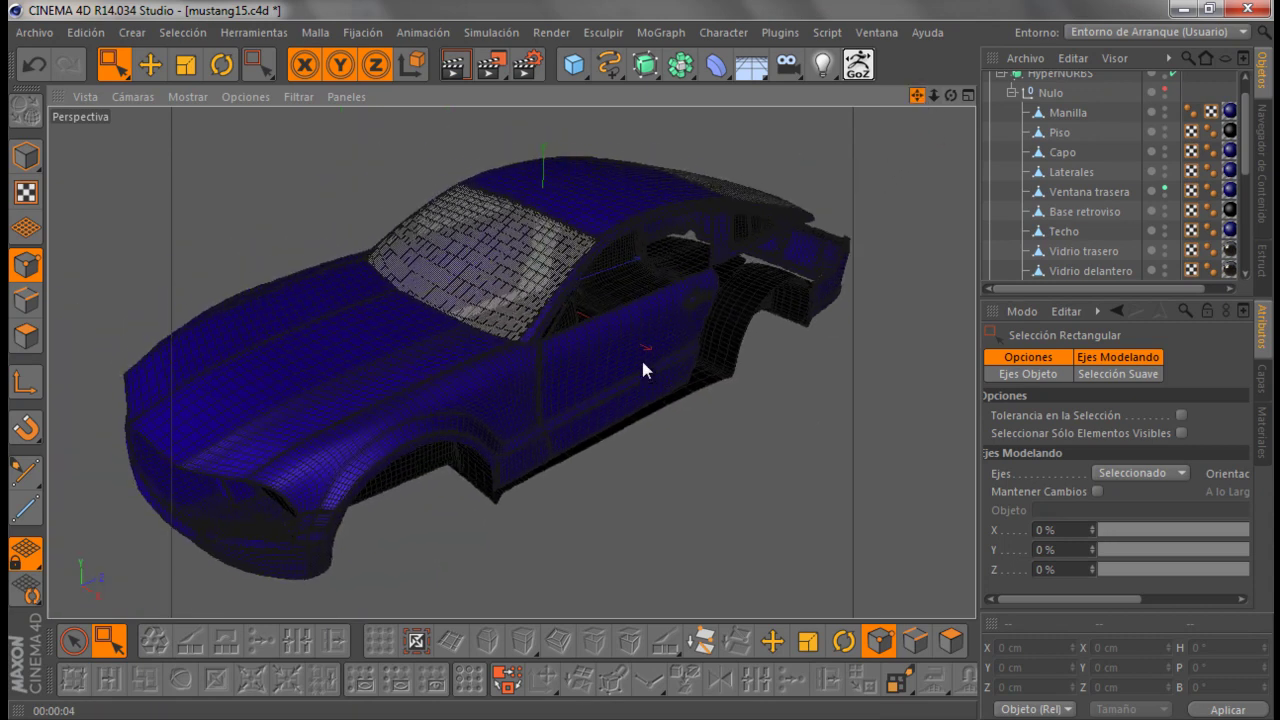
key("ctrl+r")
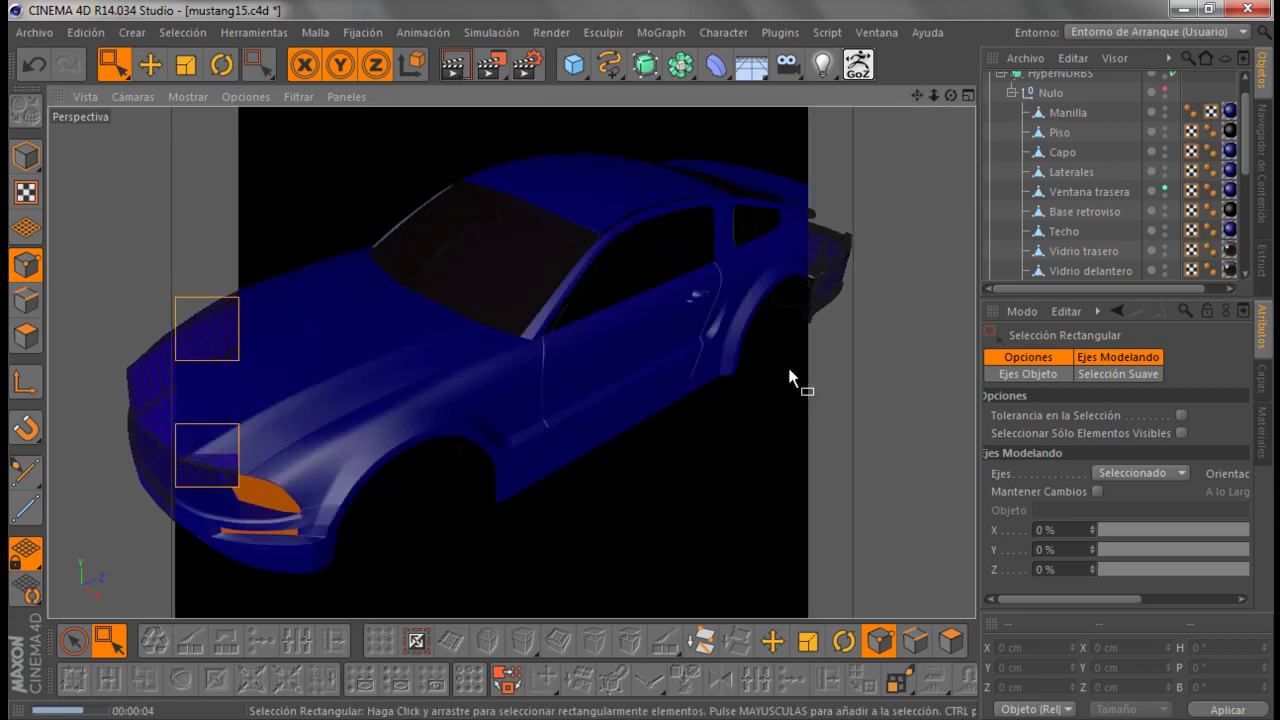
left_click_drag(788, 368, 639, 355, "alt")
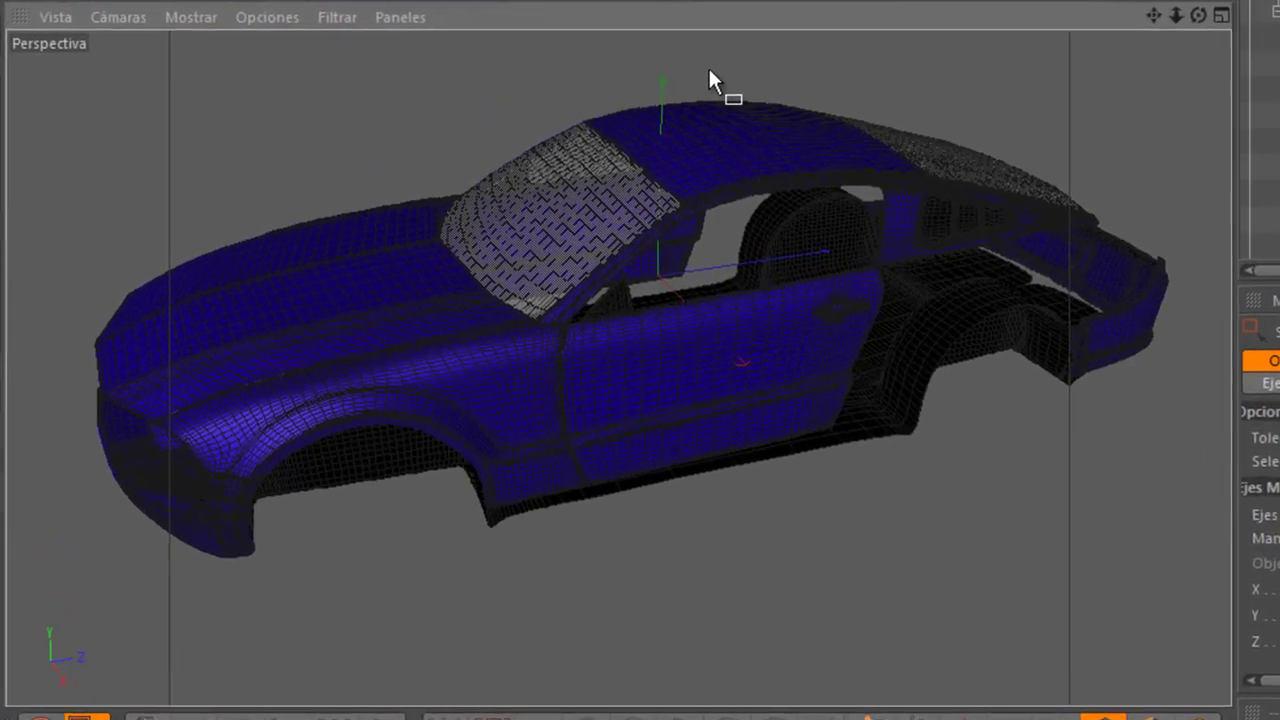
key("ctrl+r")
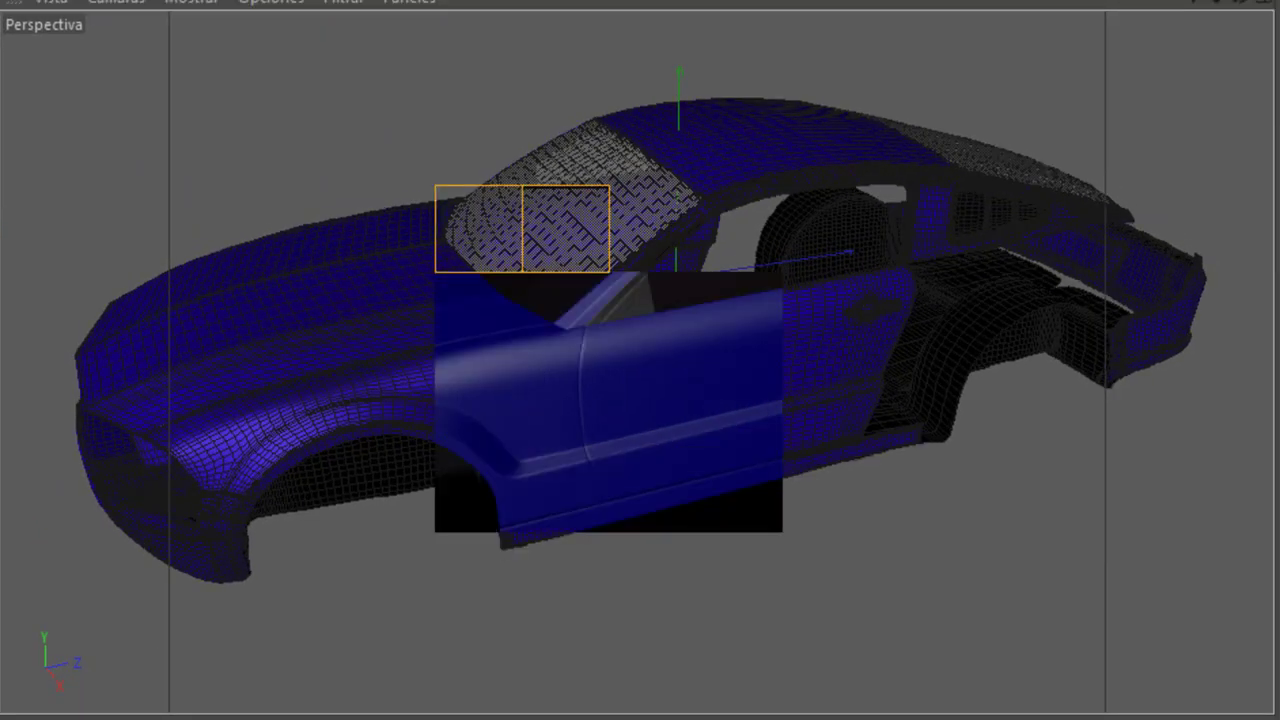